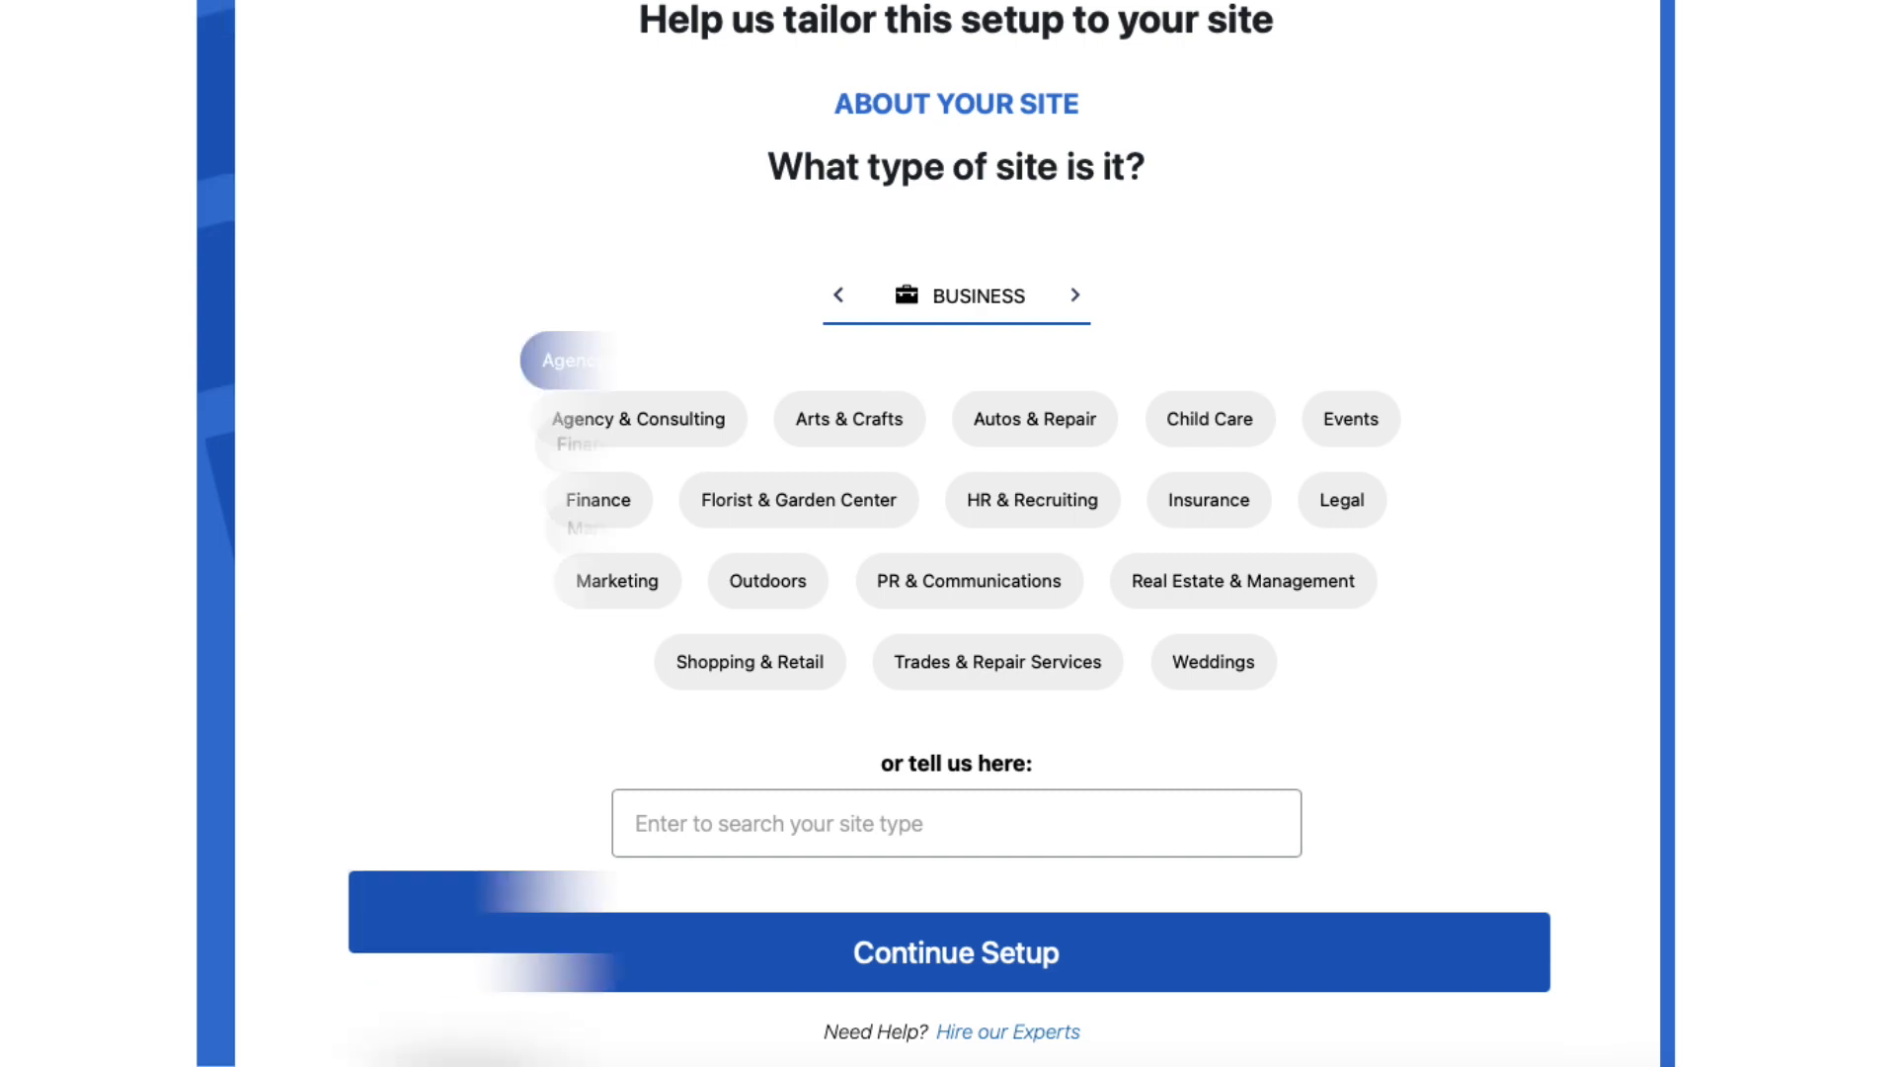
- Choose Agency & Consulting as the type of business site
click(593, 418)
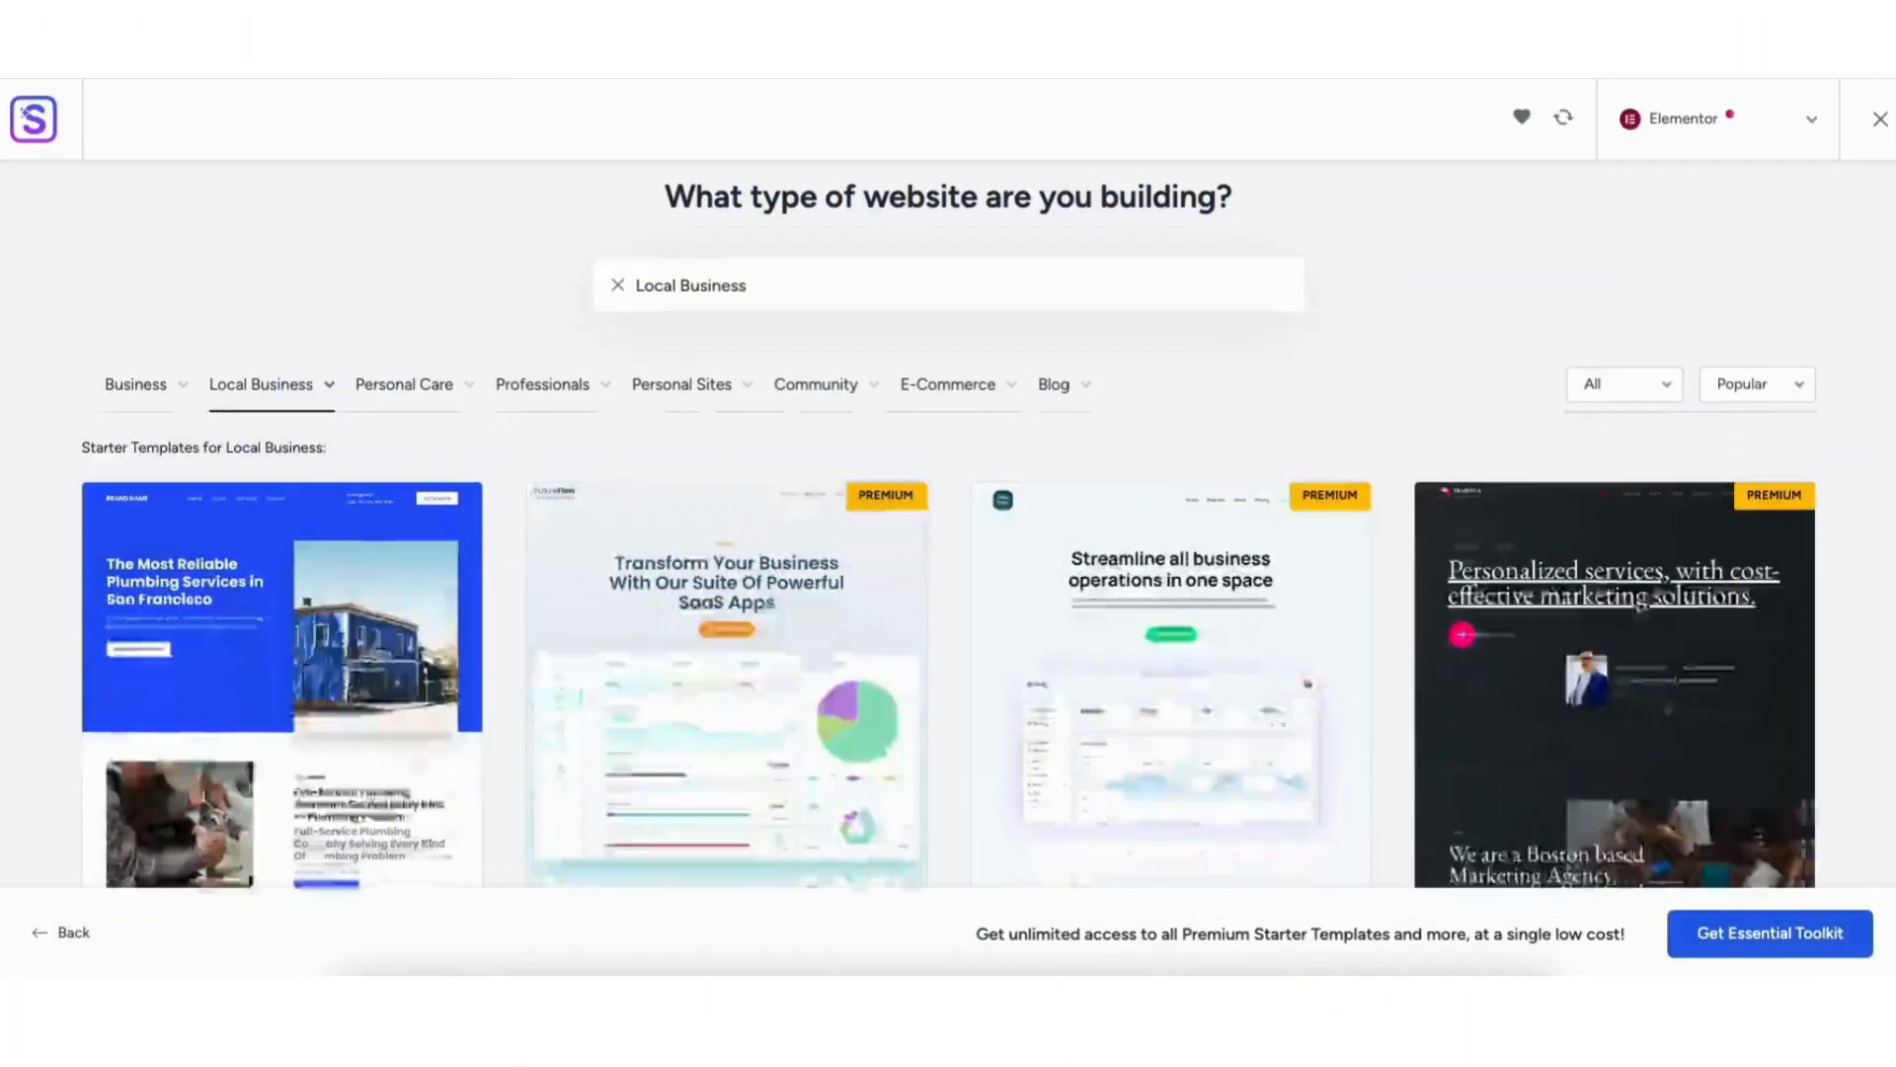
- Add a Heading widget to the painting services section of the Home page
scroll(948, 514, down, 10)
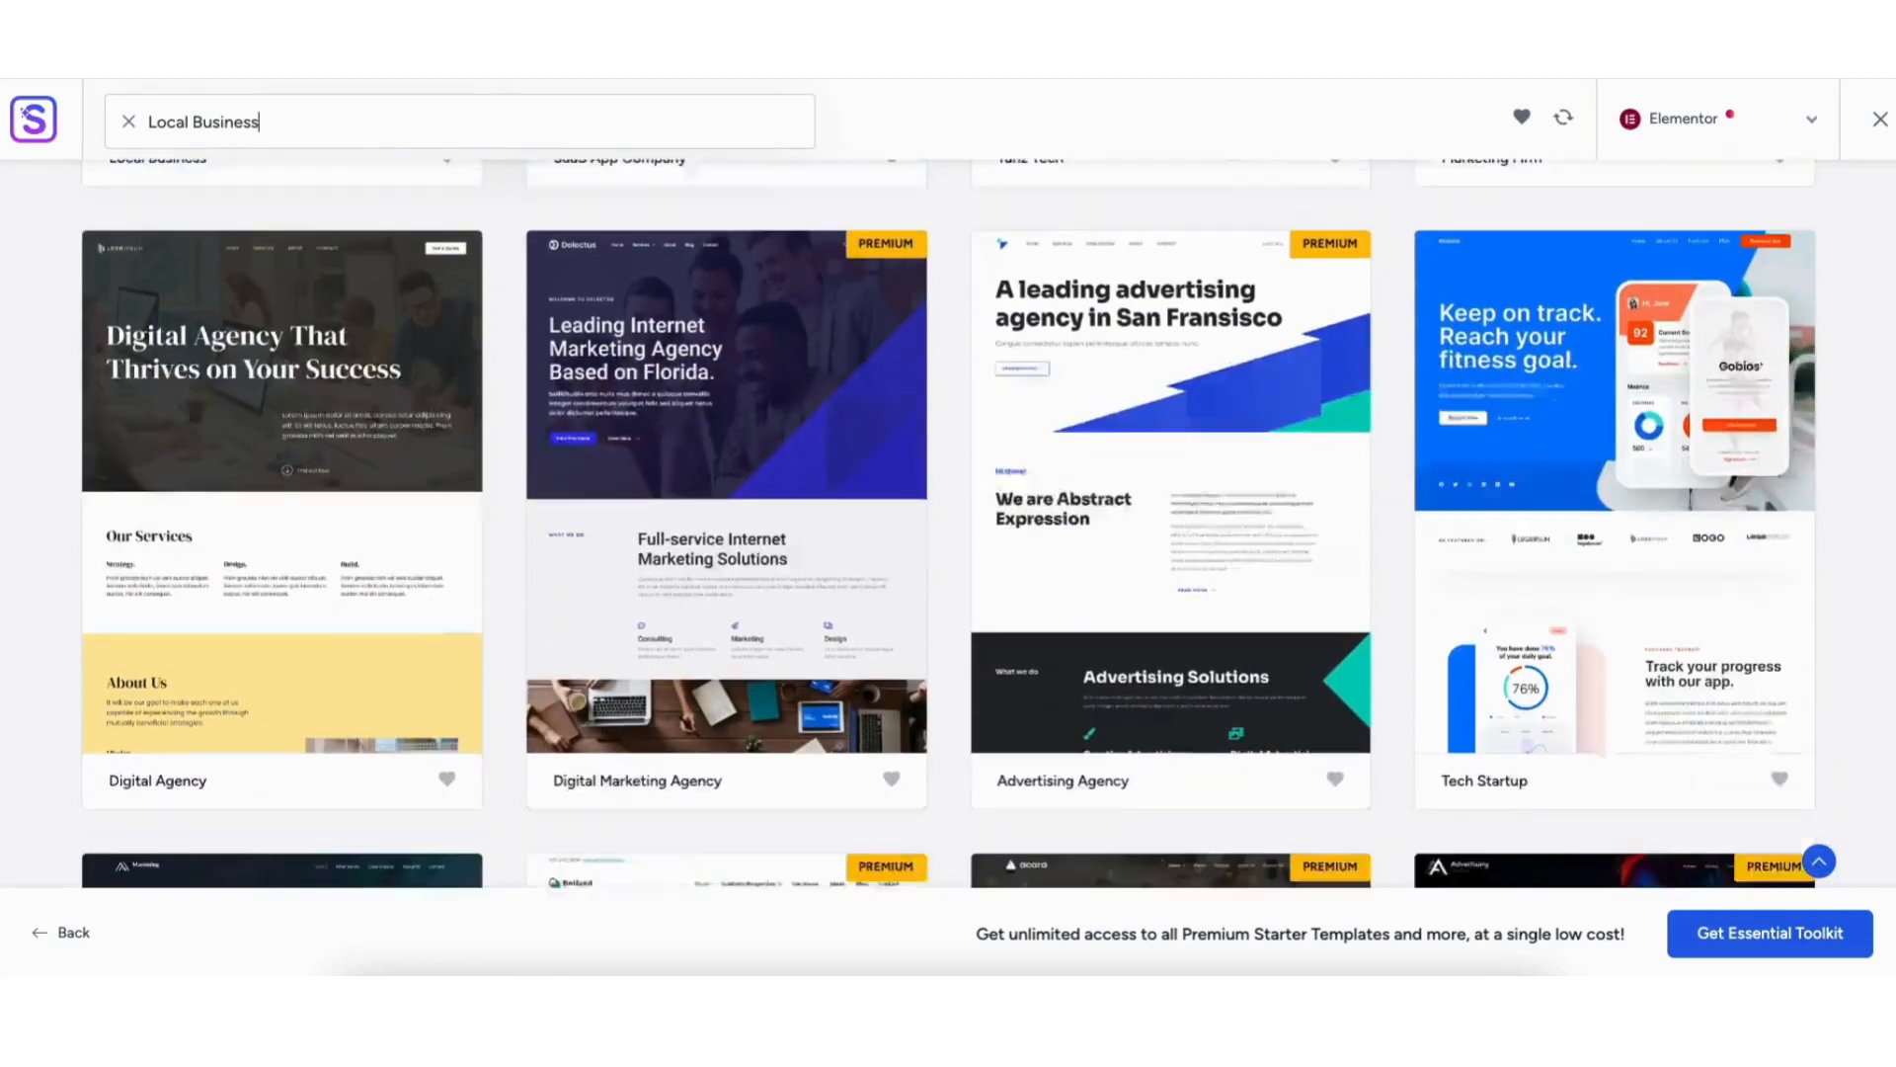
scroll(948, 514, down, 6)
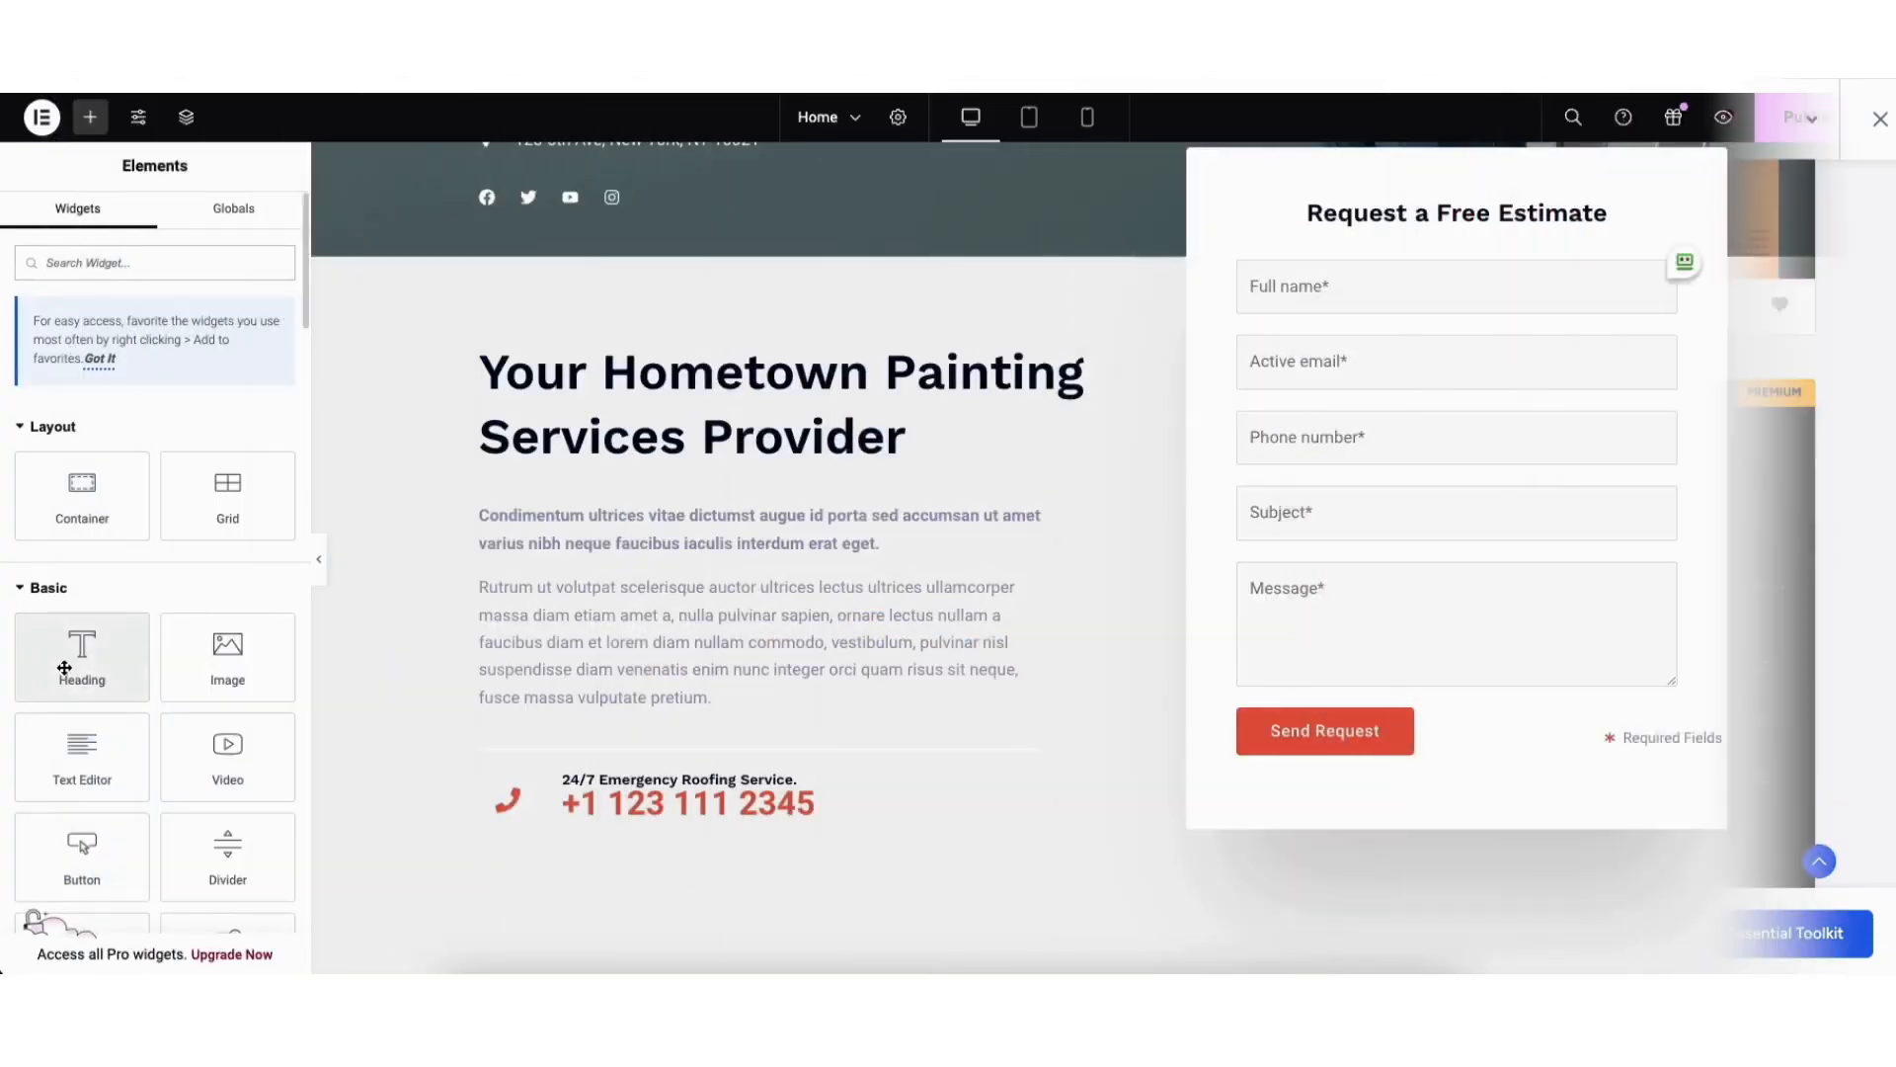
drag(80, 656, 597, 588)
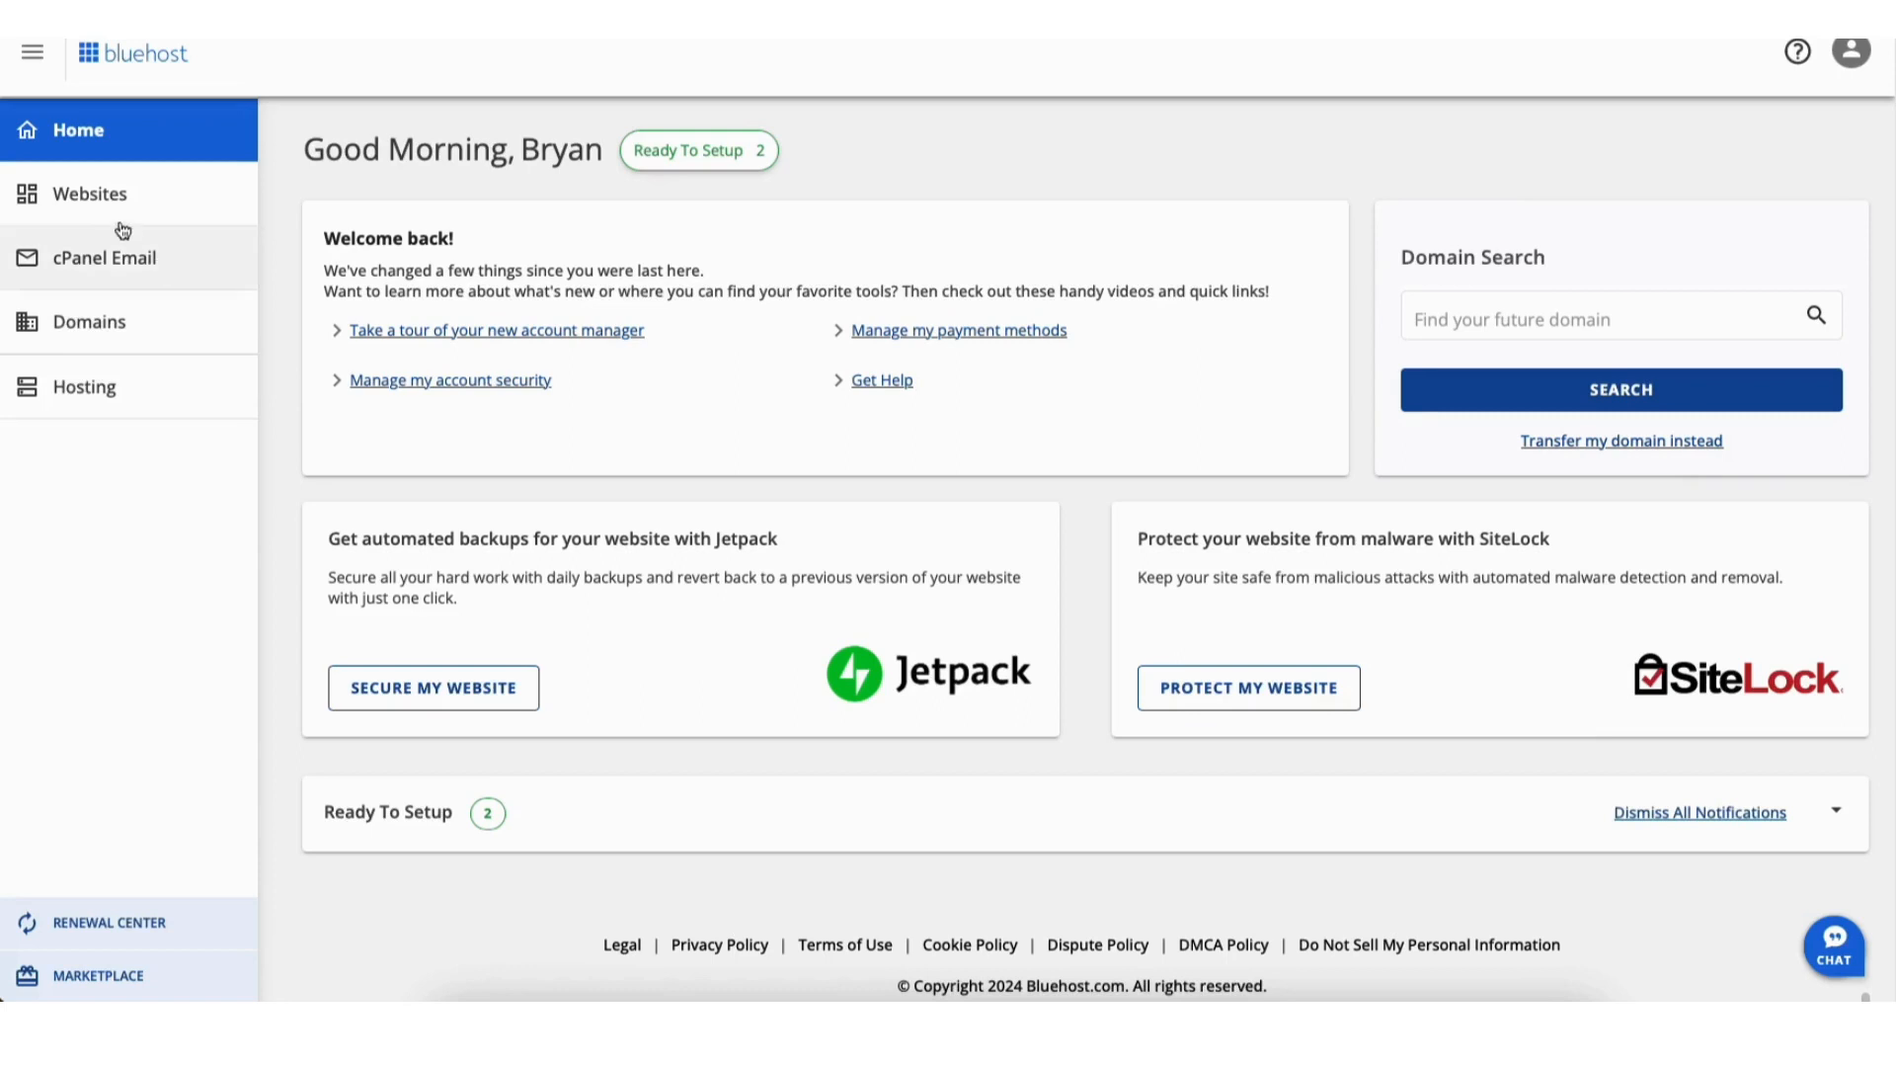
- Go to the hosting account's websites and open the Welcome site for editing along with its settings
click(99, 198)
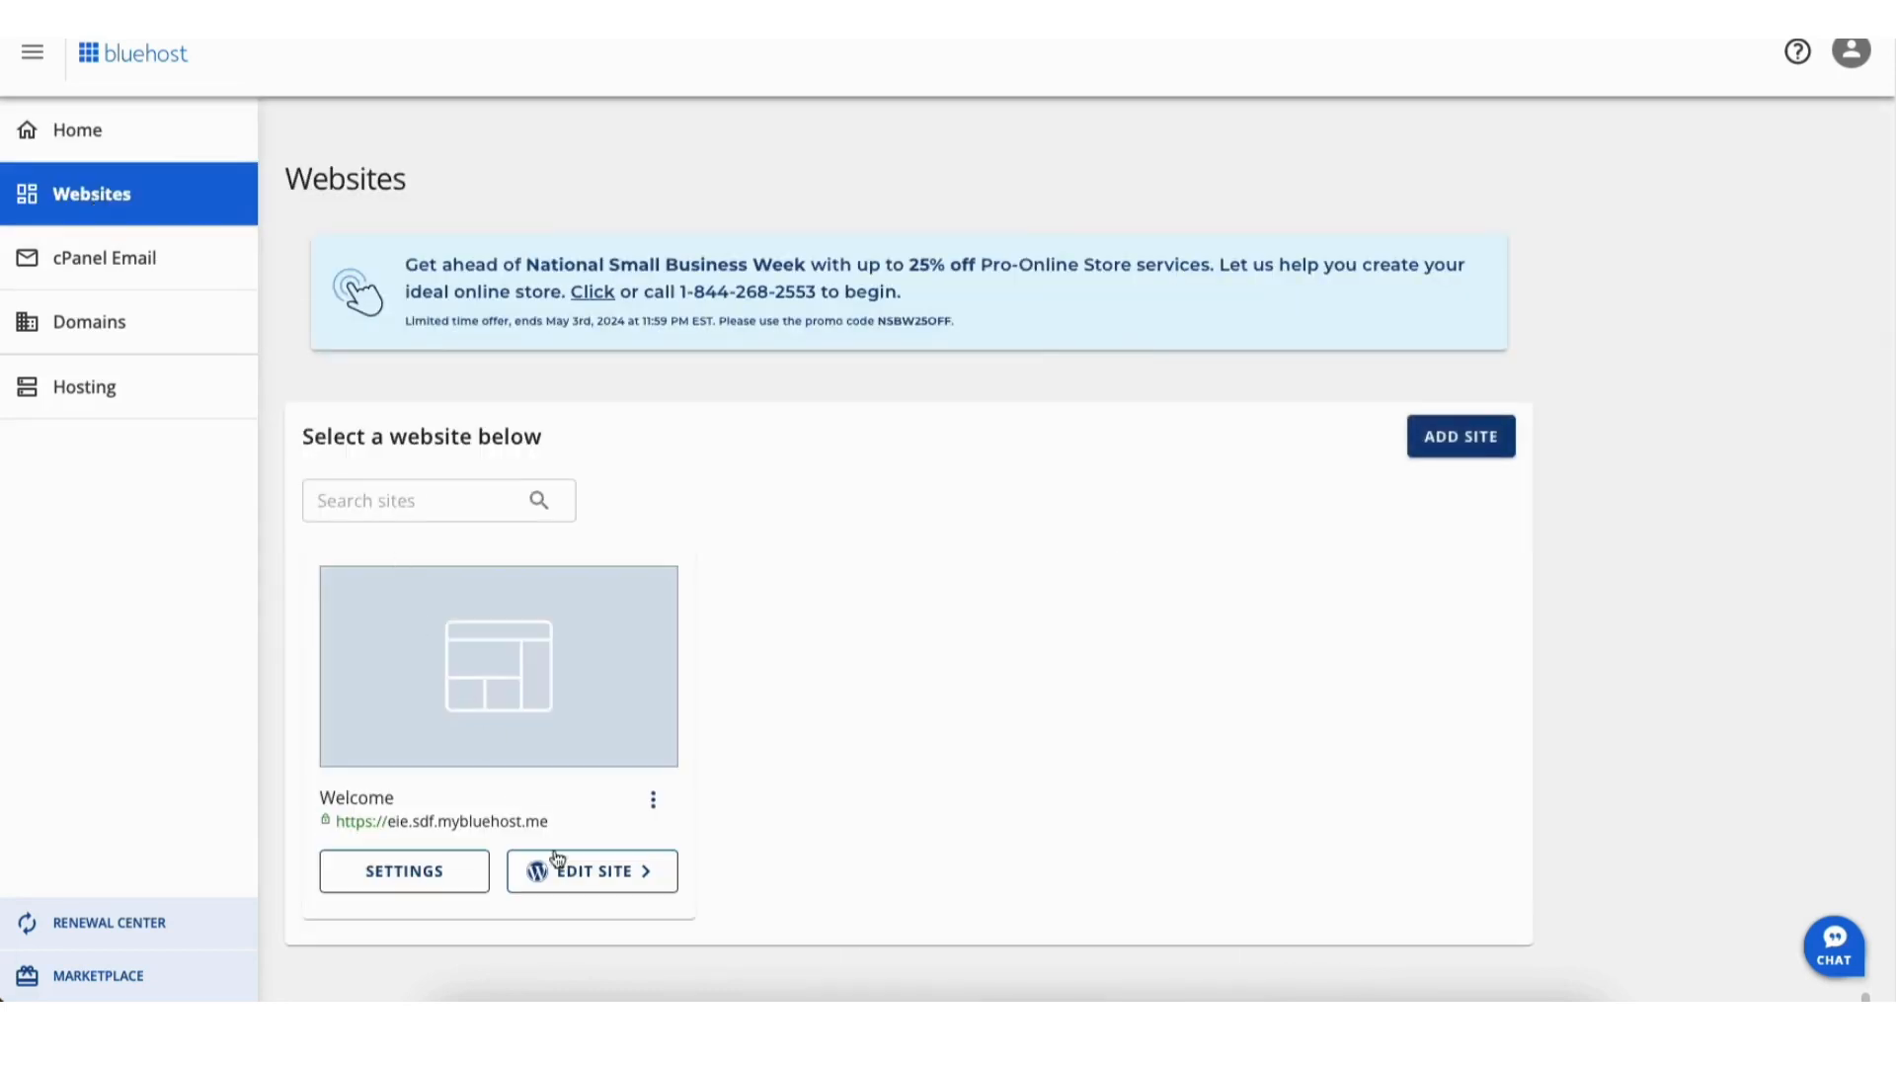
click(558, 860)
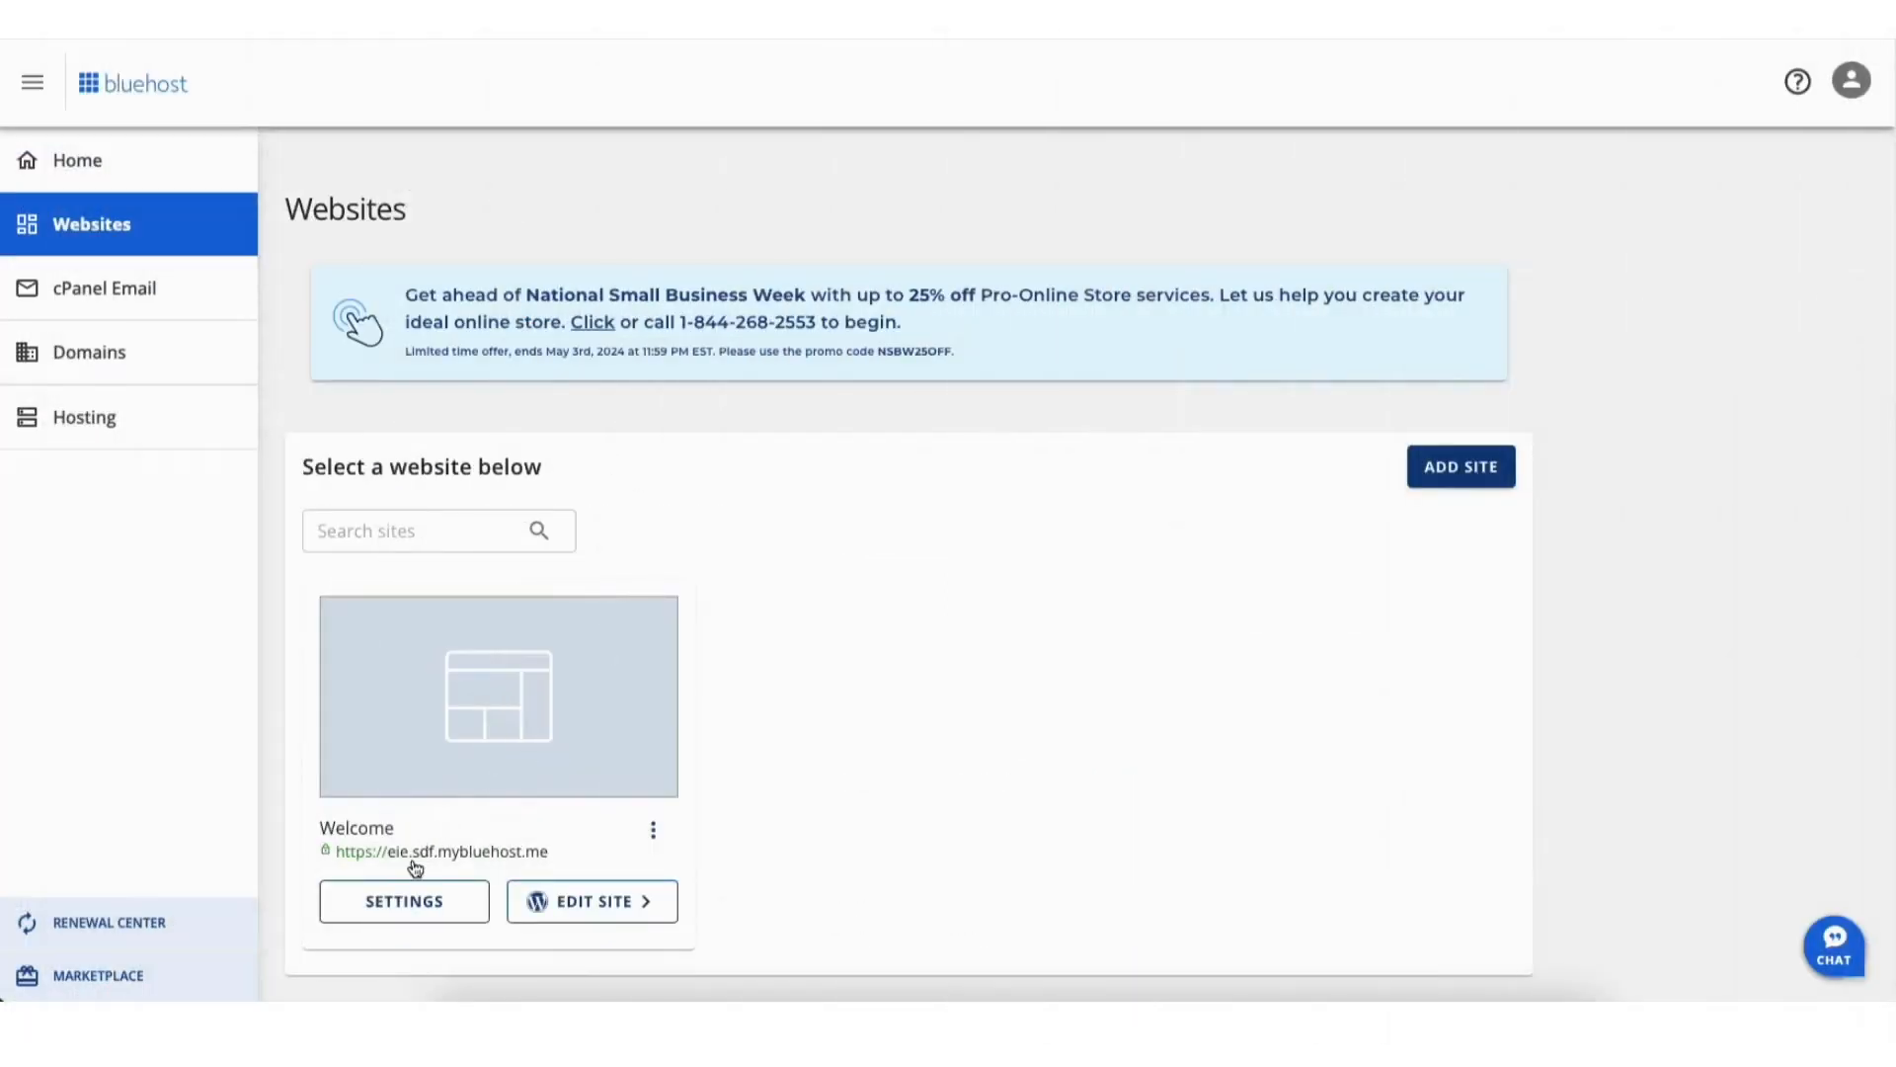
click(393, 899)
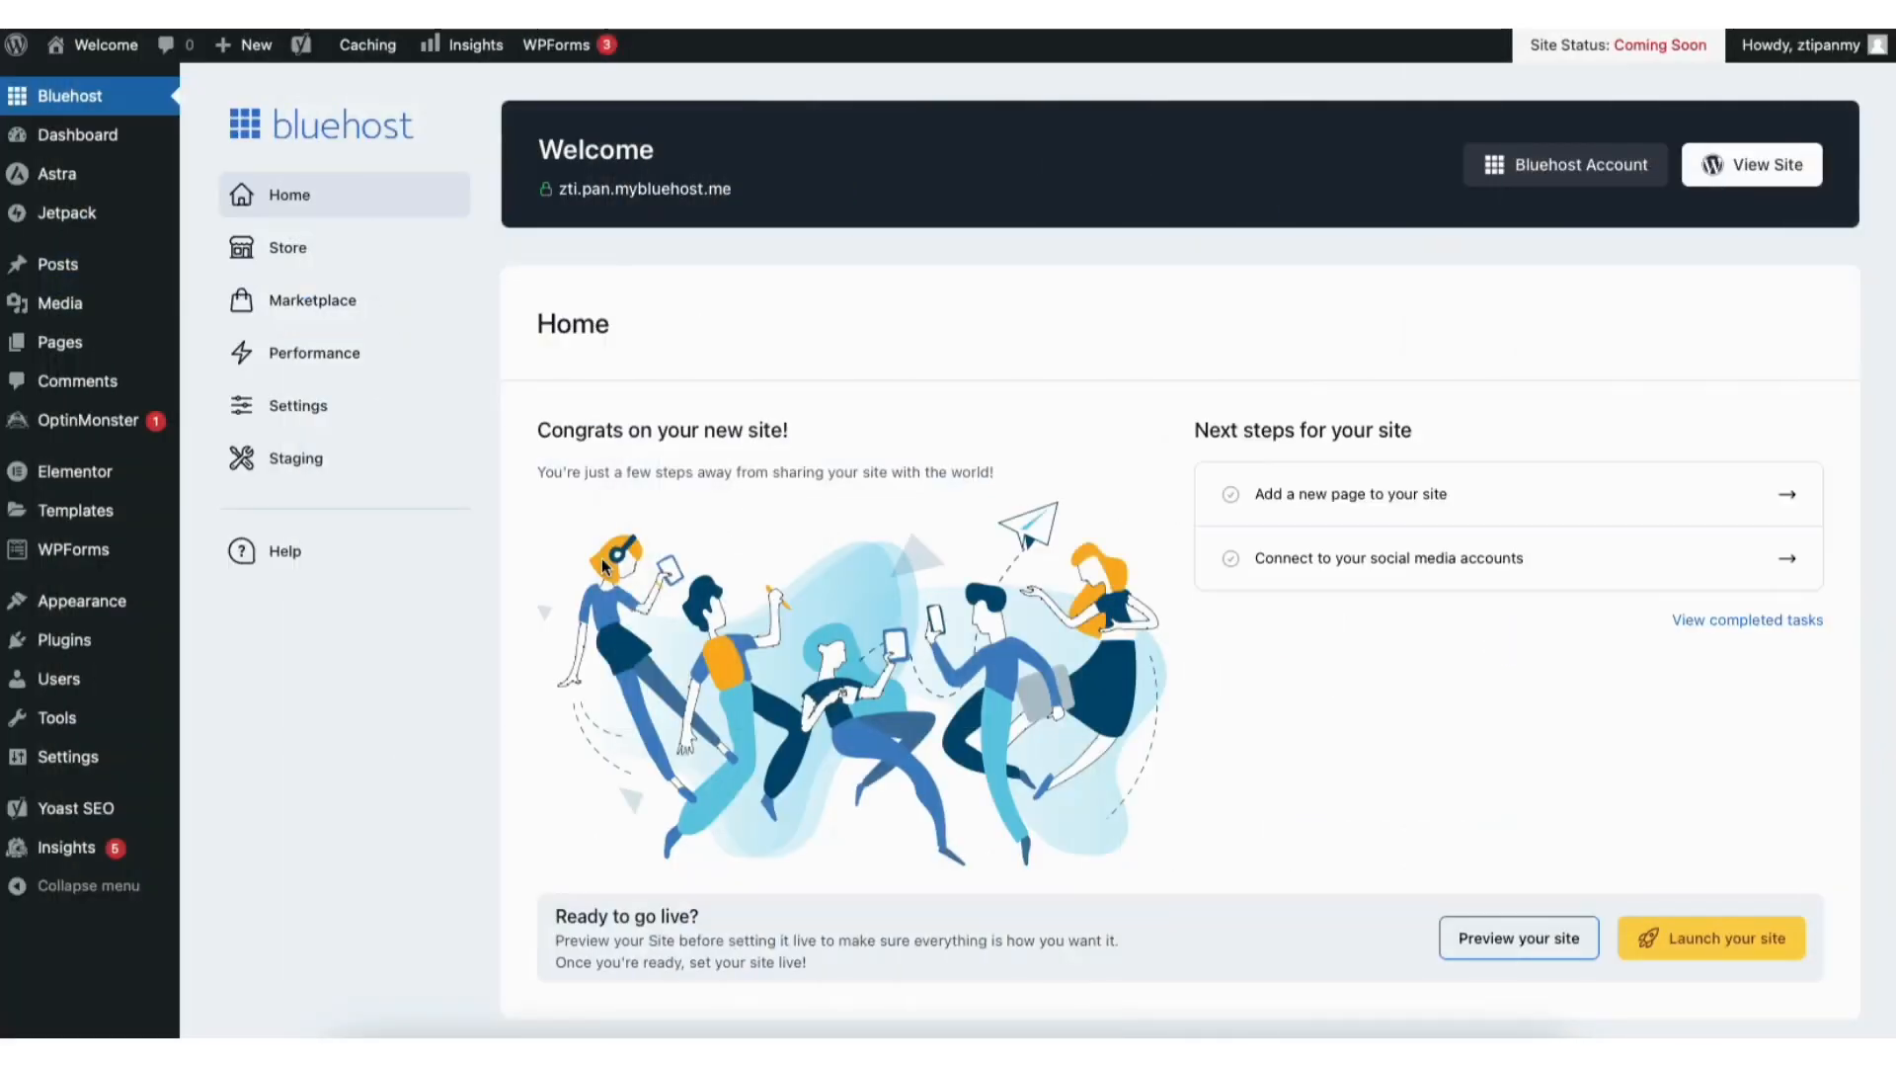
- Change both the WordPress address and the site address from http to https in the general settings and save the changes
mouse_move(63, 766)
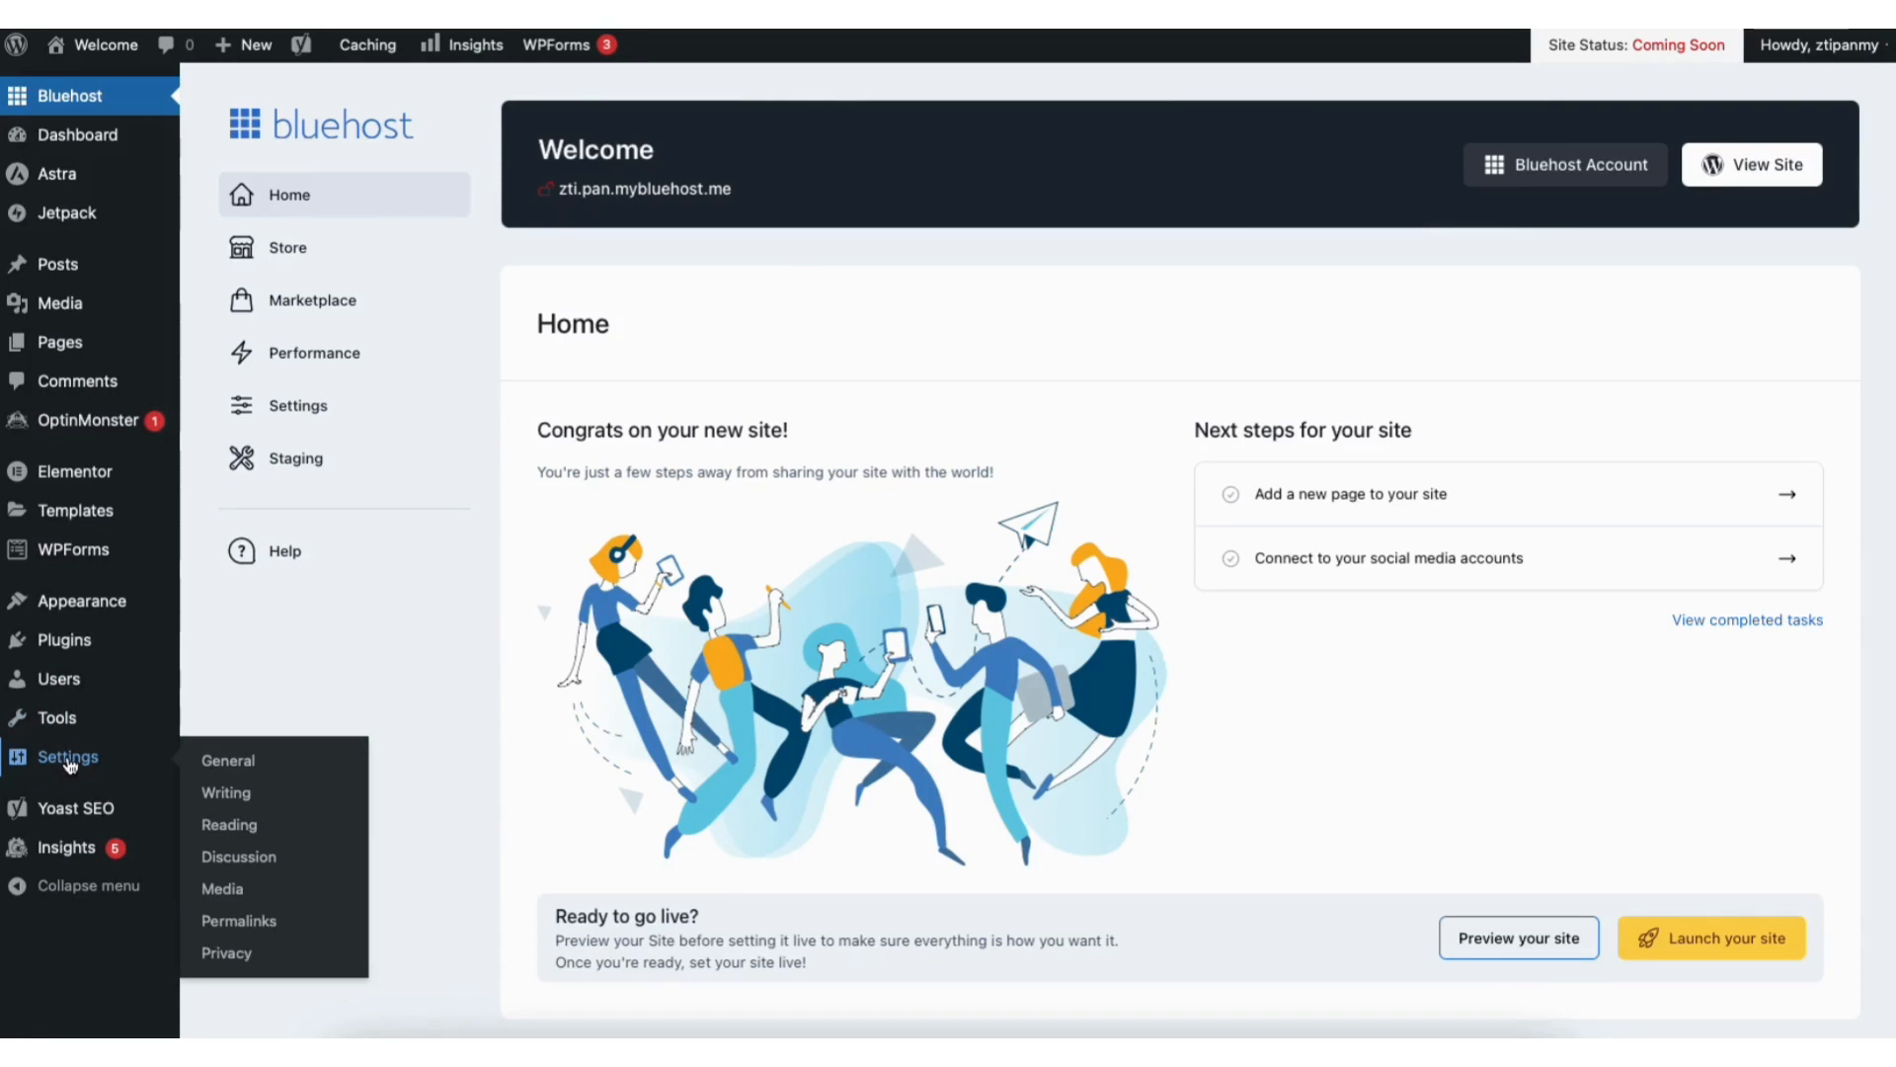
click(230, 763)
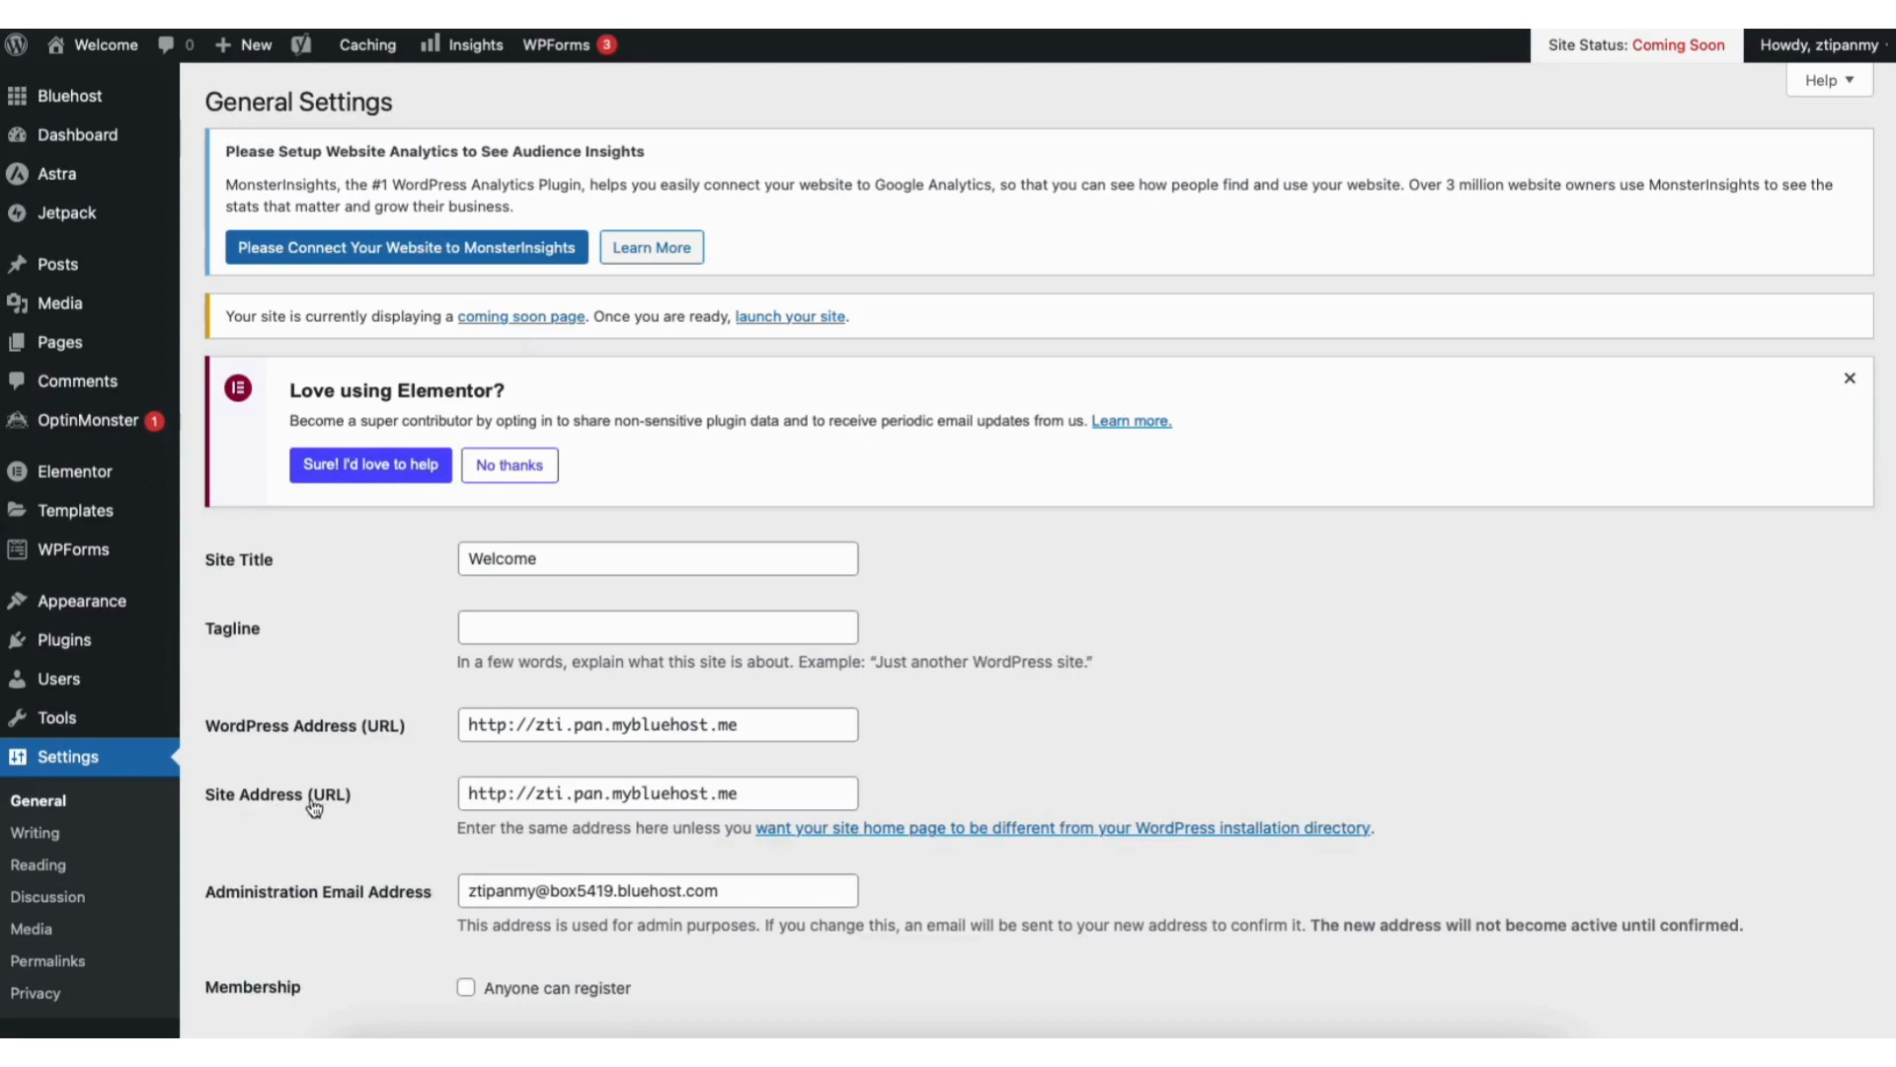
click(507, 731)
text(s)
click(508, 794)
text(s)
scroll(1881, 748, down, 8)
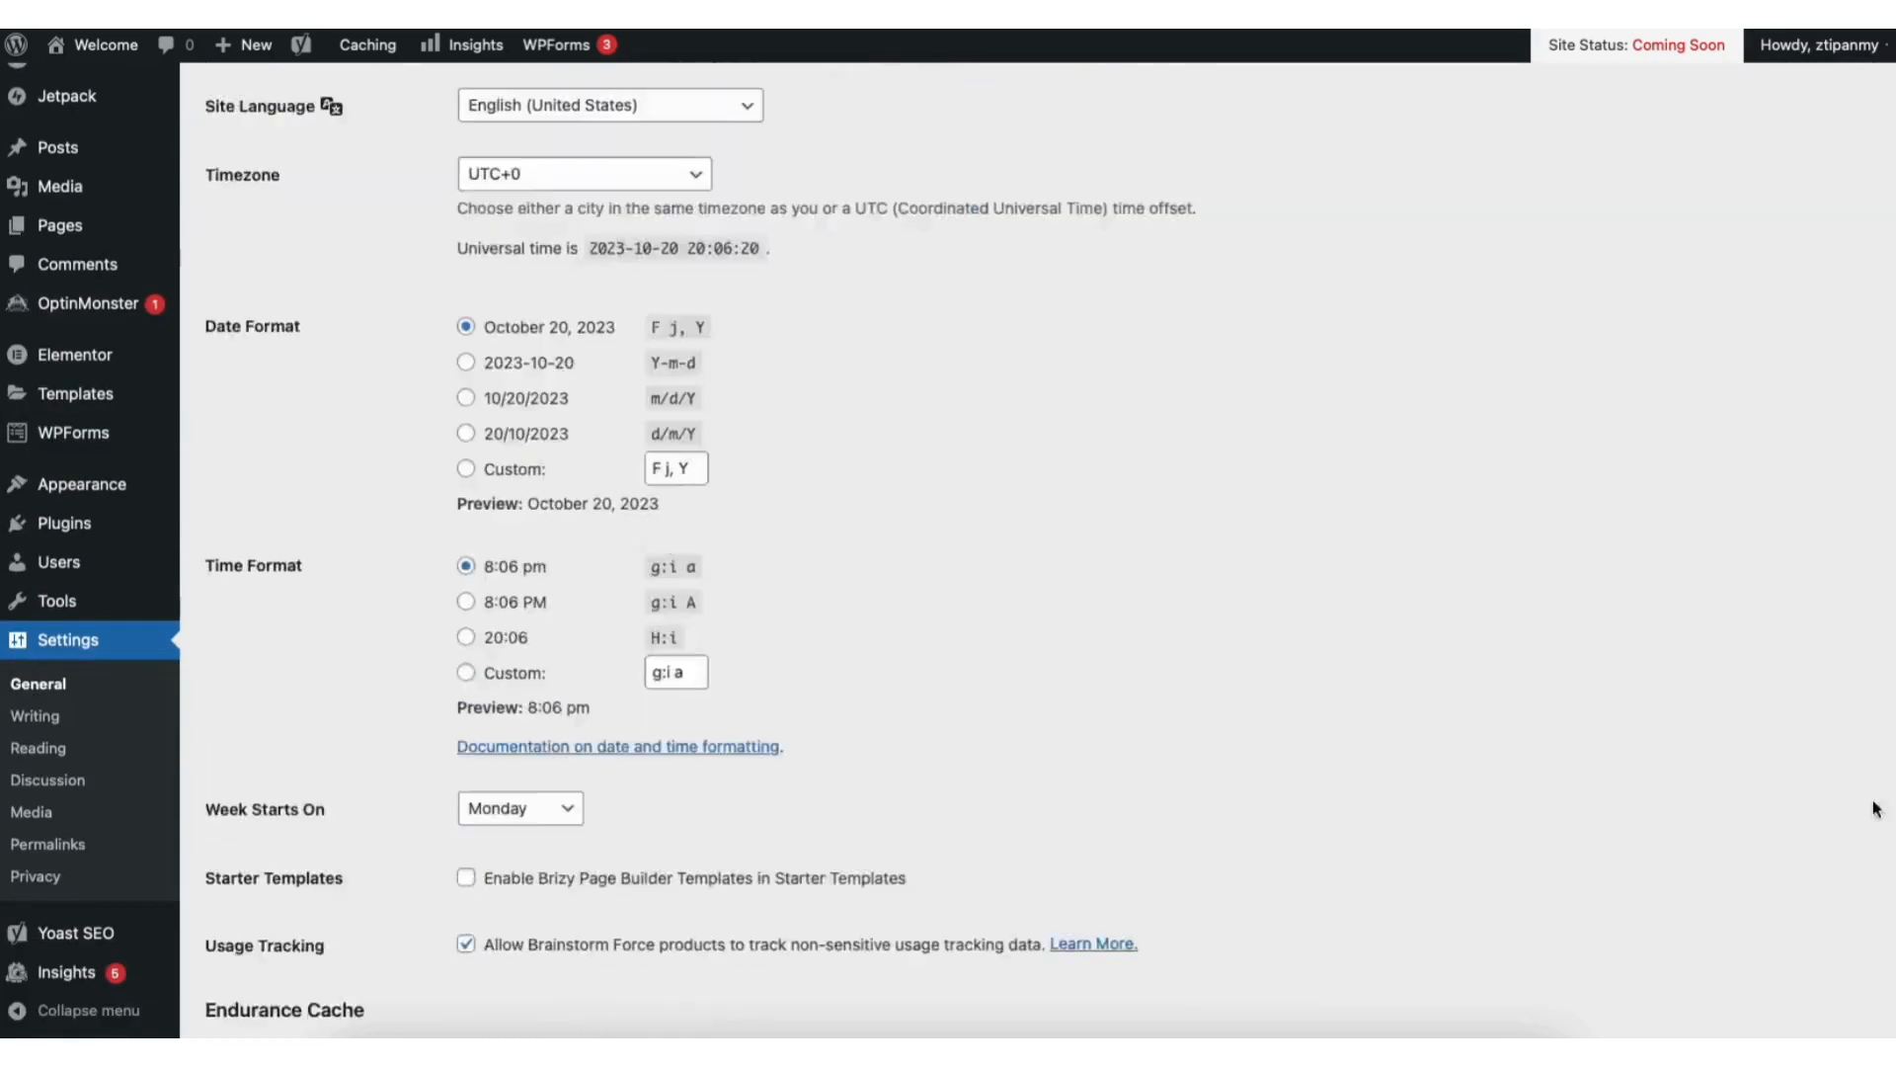
scroll(1881, 749, down, 8)
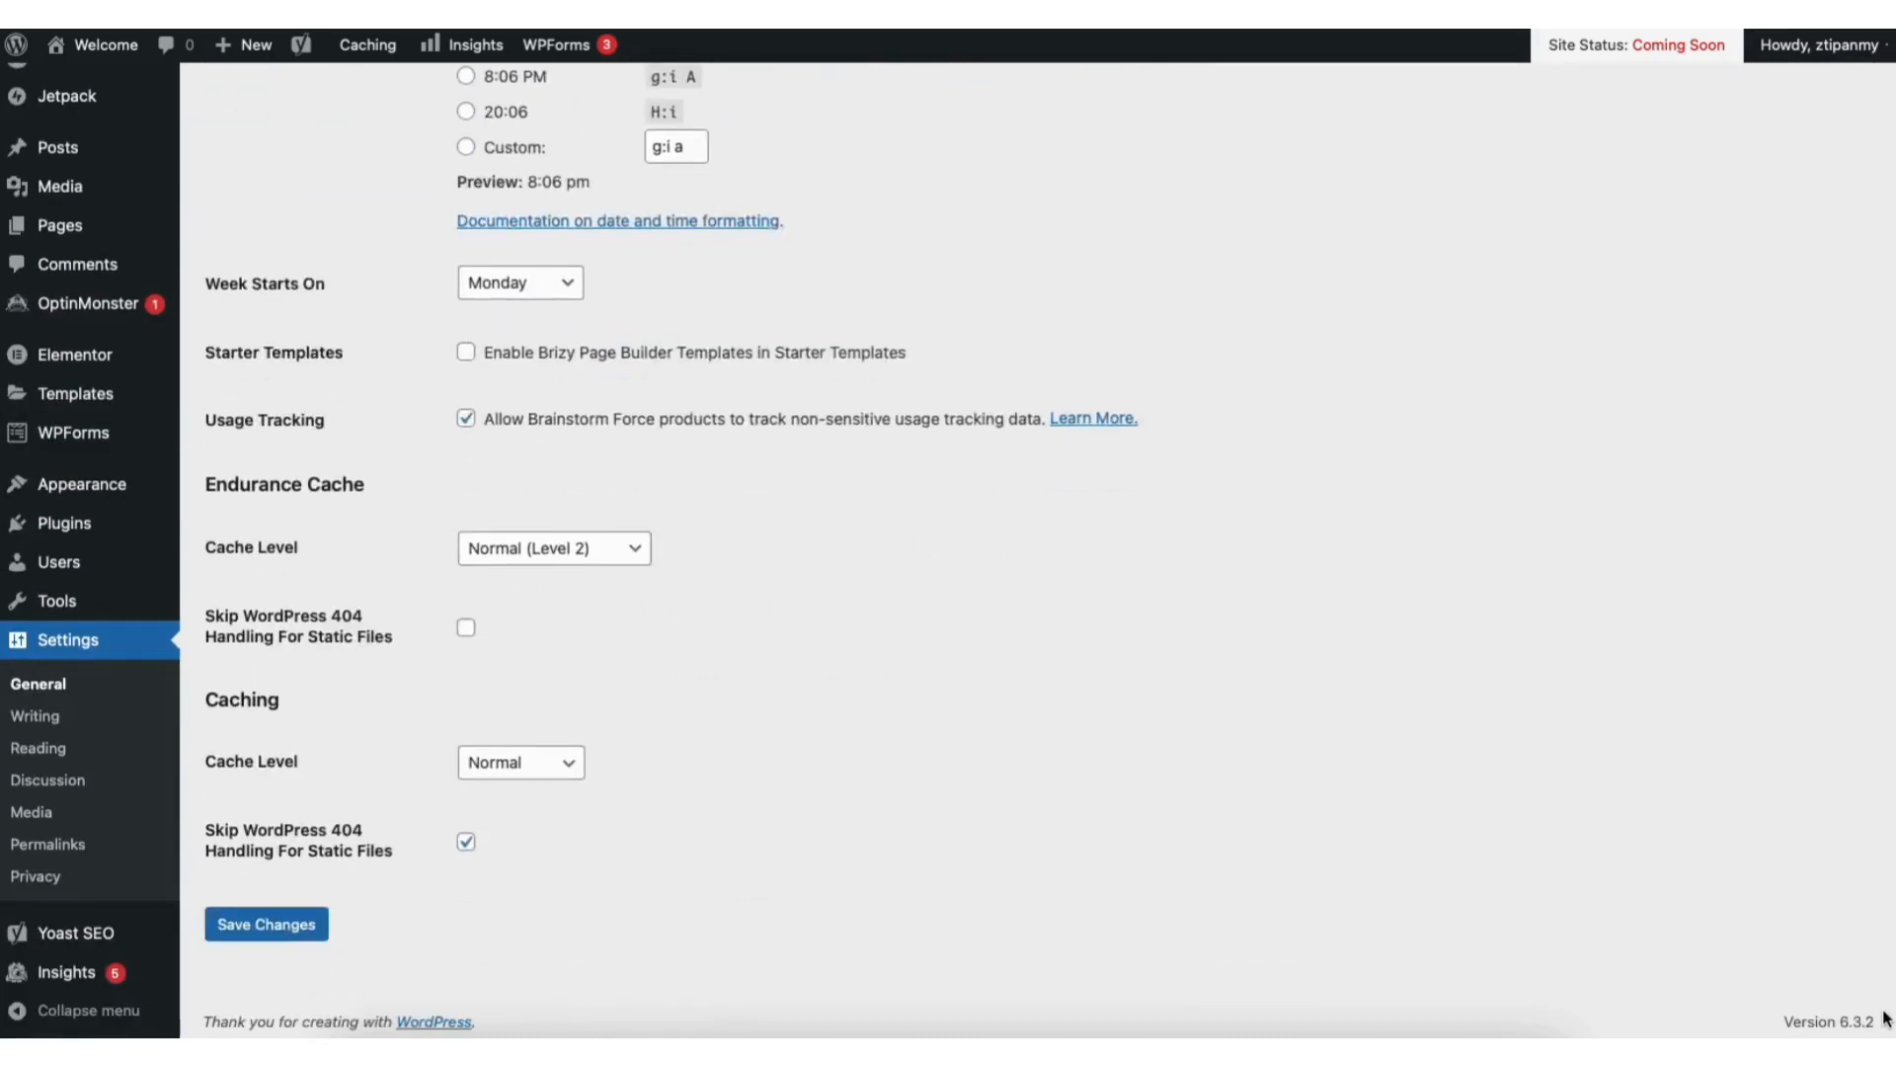
click(297, 917)
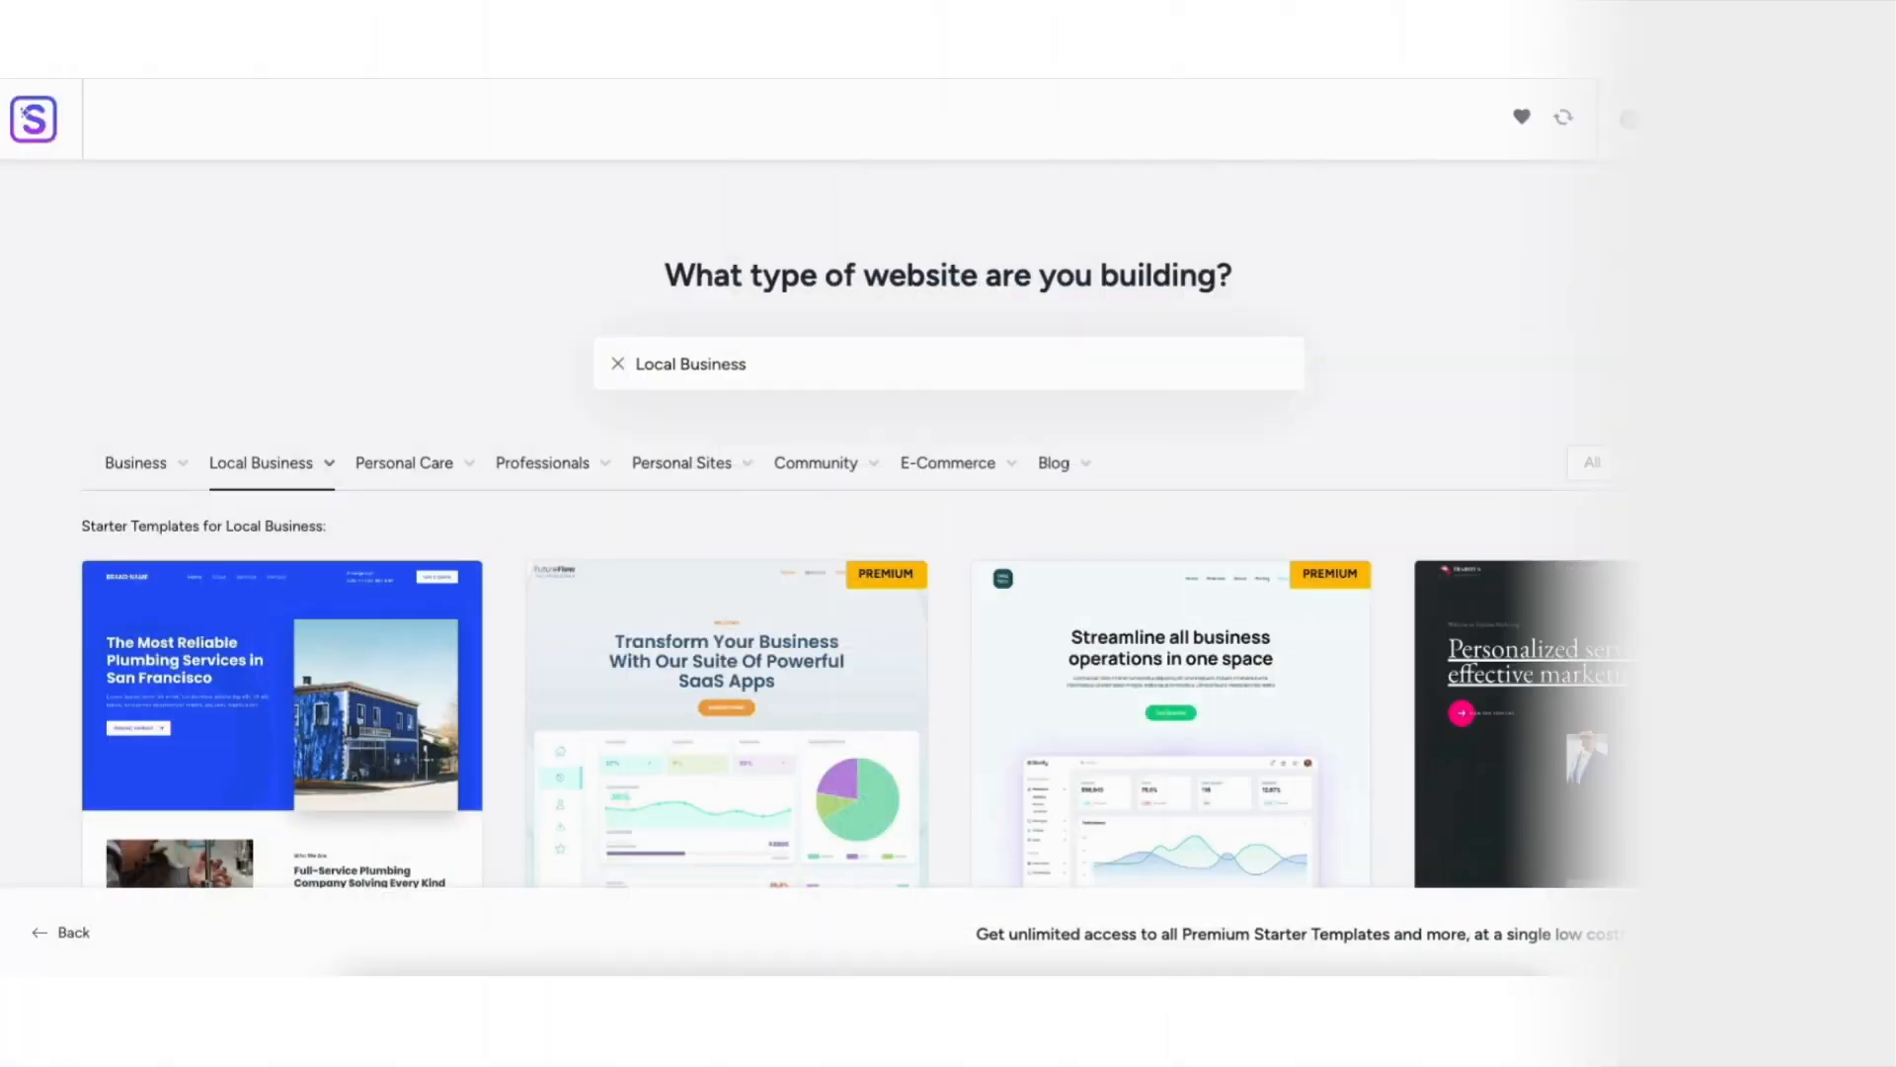
scroll(948, 514, down, 8)
scroll(948, 523, down, 13)
scroll(948, 524, down, 3)
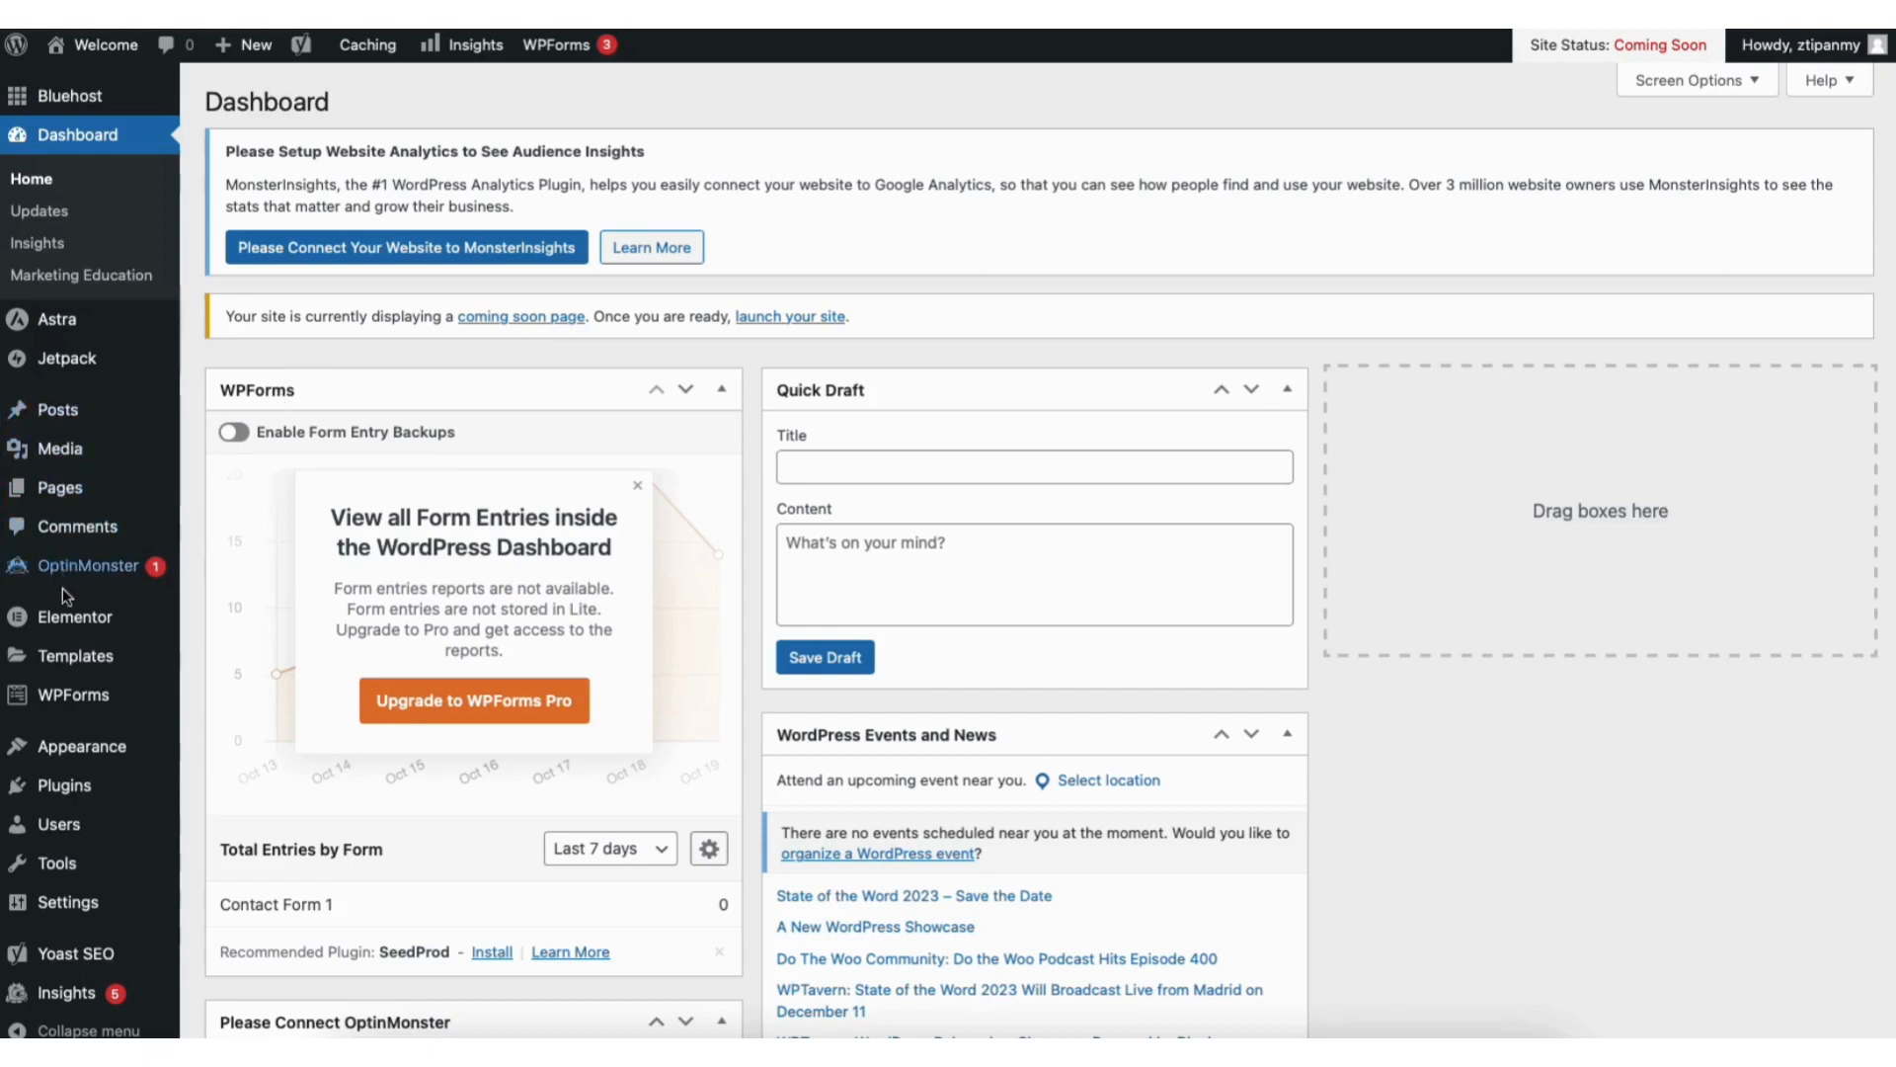
- Go to the site's themes, start adding a new theme and look through the popular ones
mouse_move(83, 754)
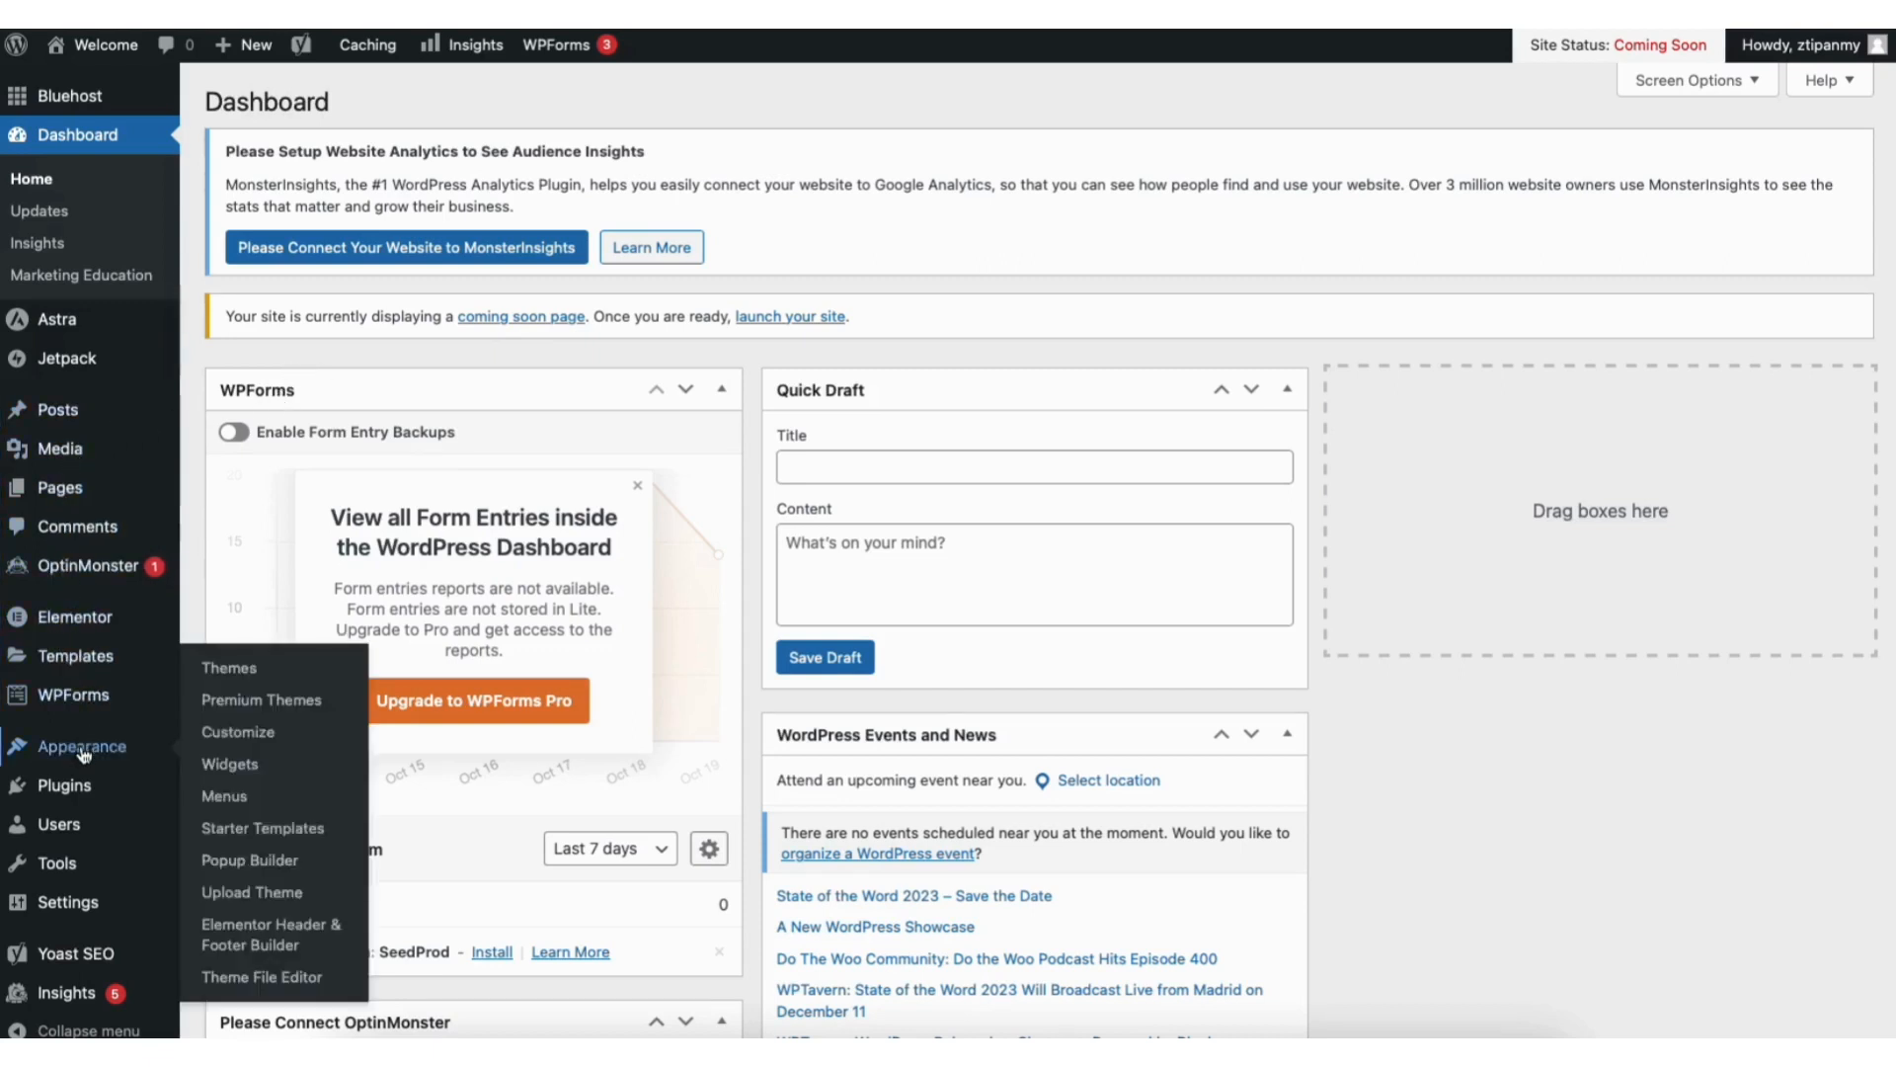
click(235, 673)
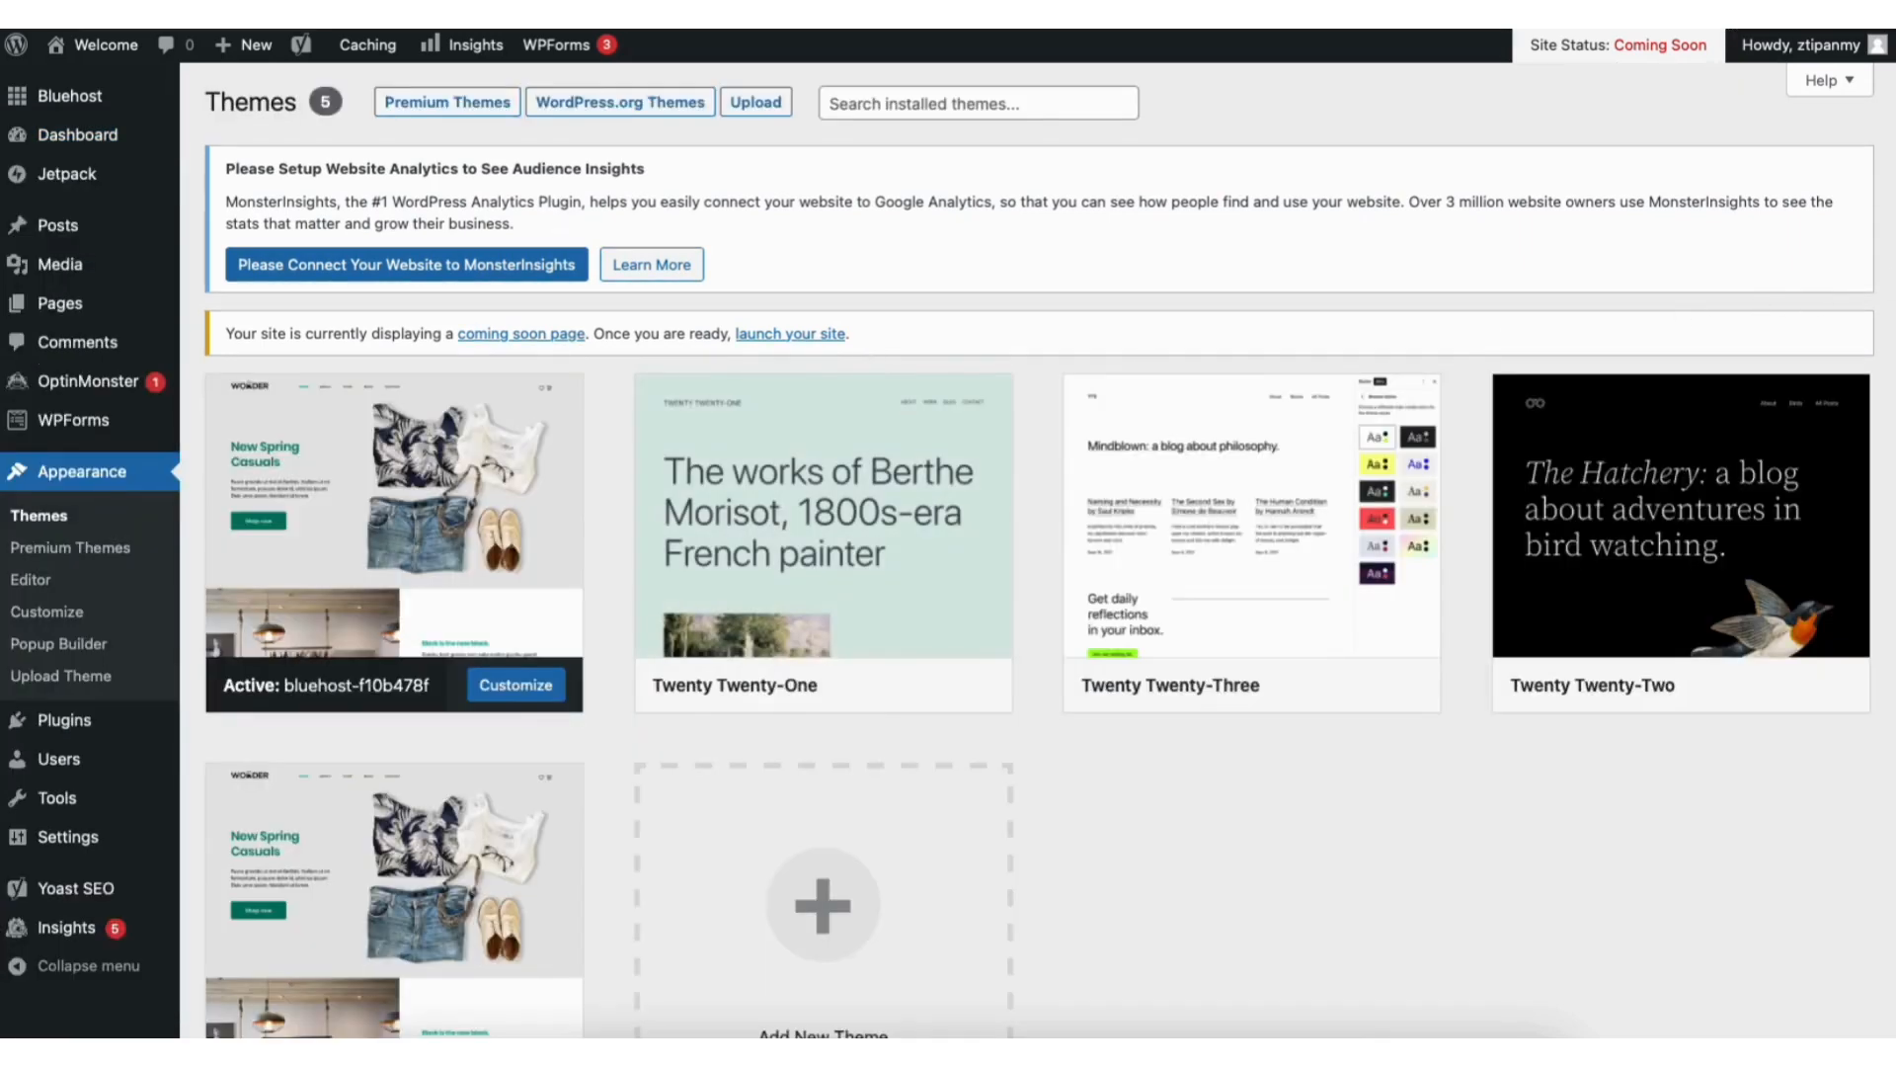
scroll(944, 660, down, 2)
click(788, 758)
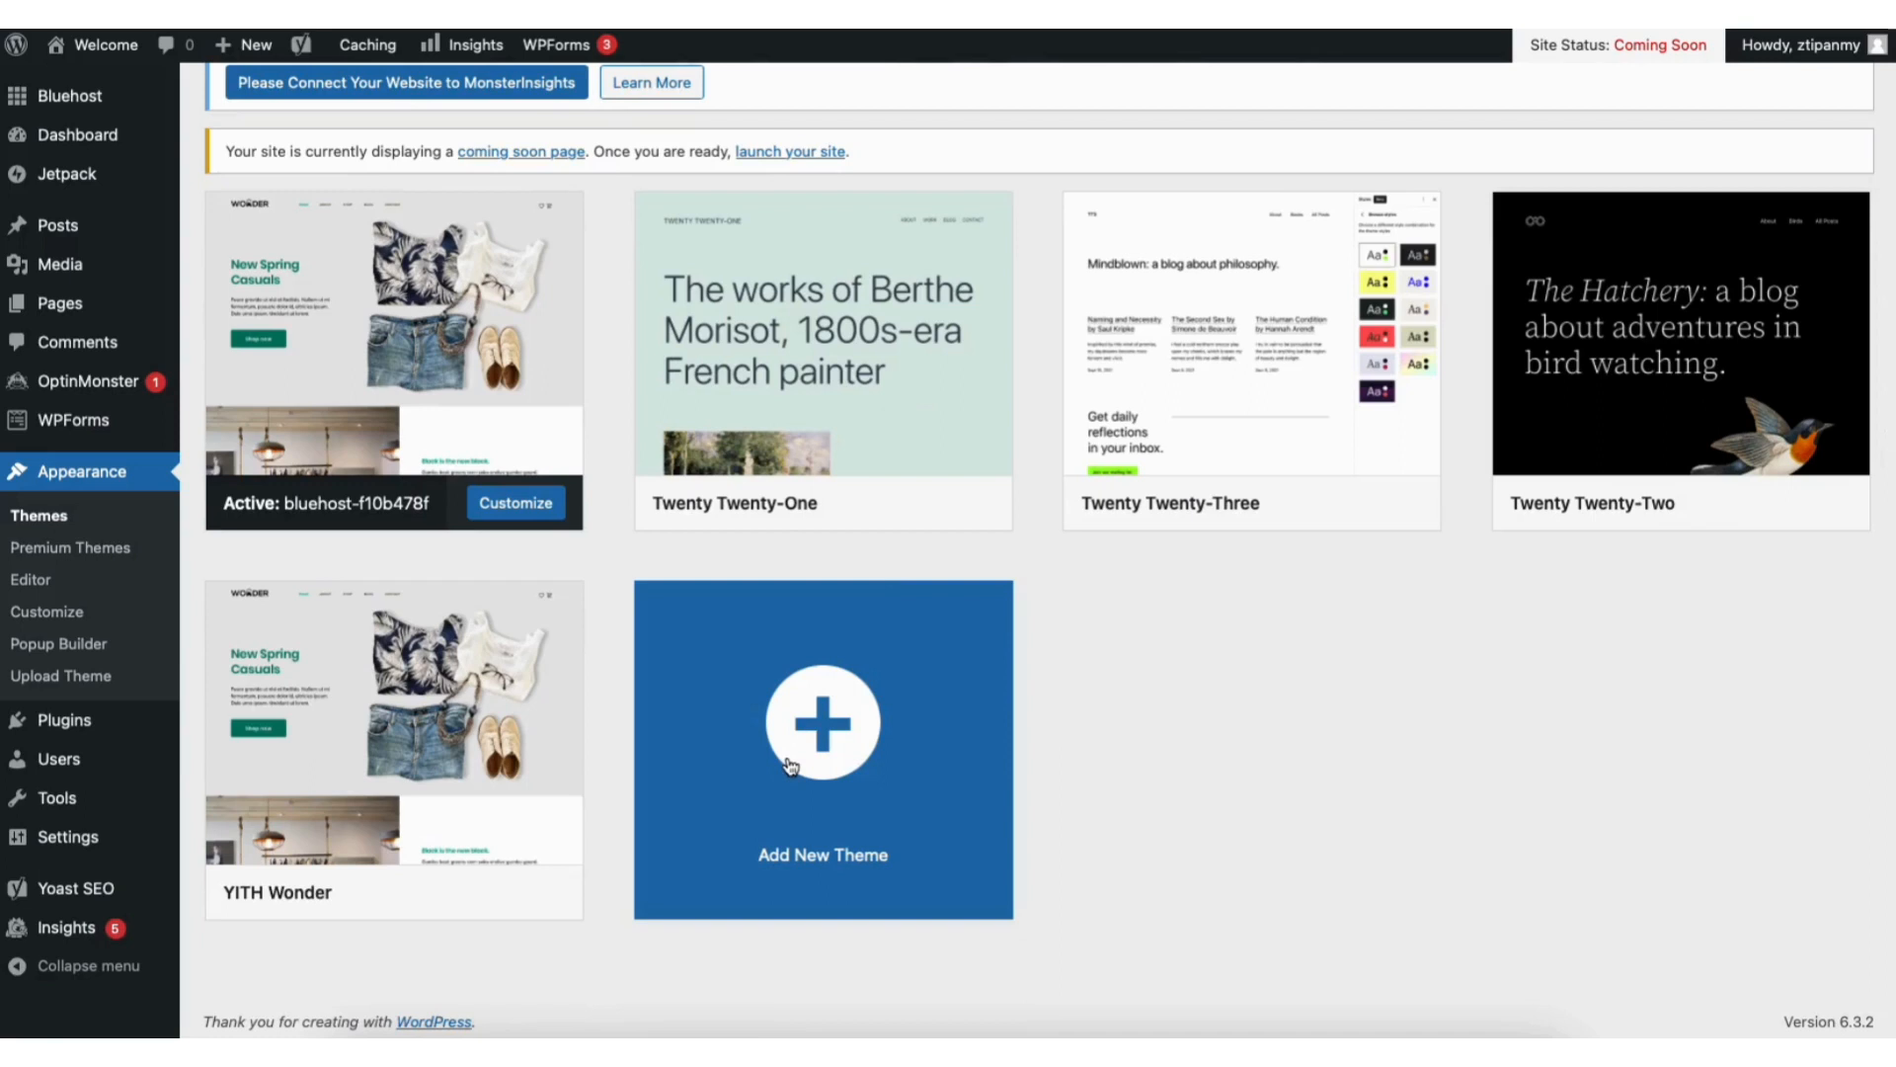
scroll(1040, 551, down, 9)
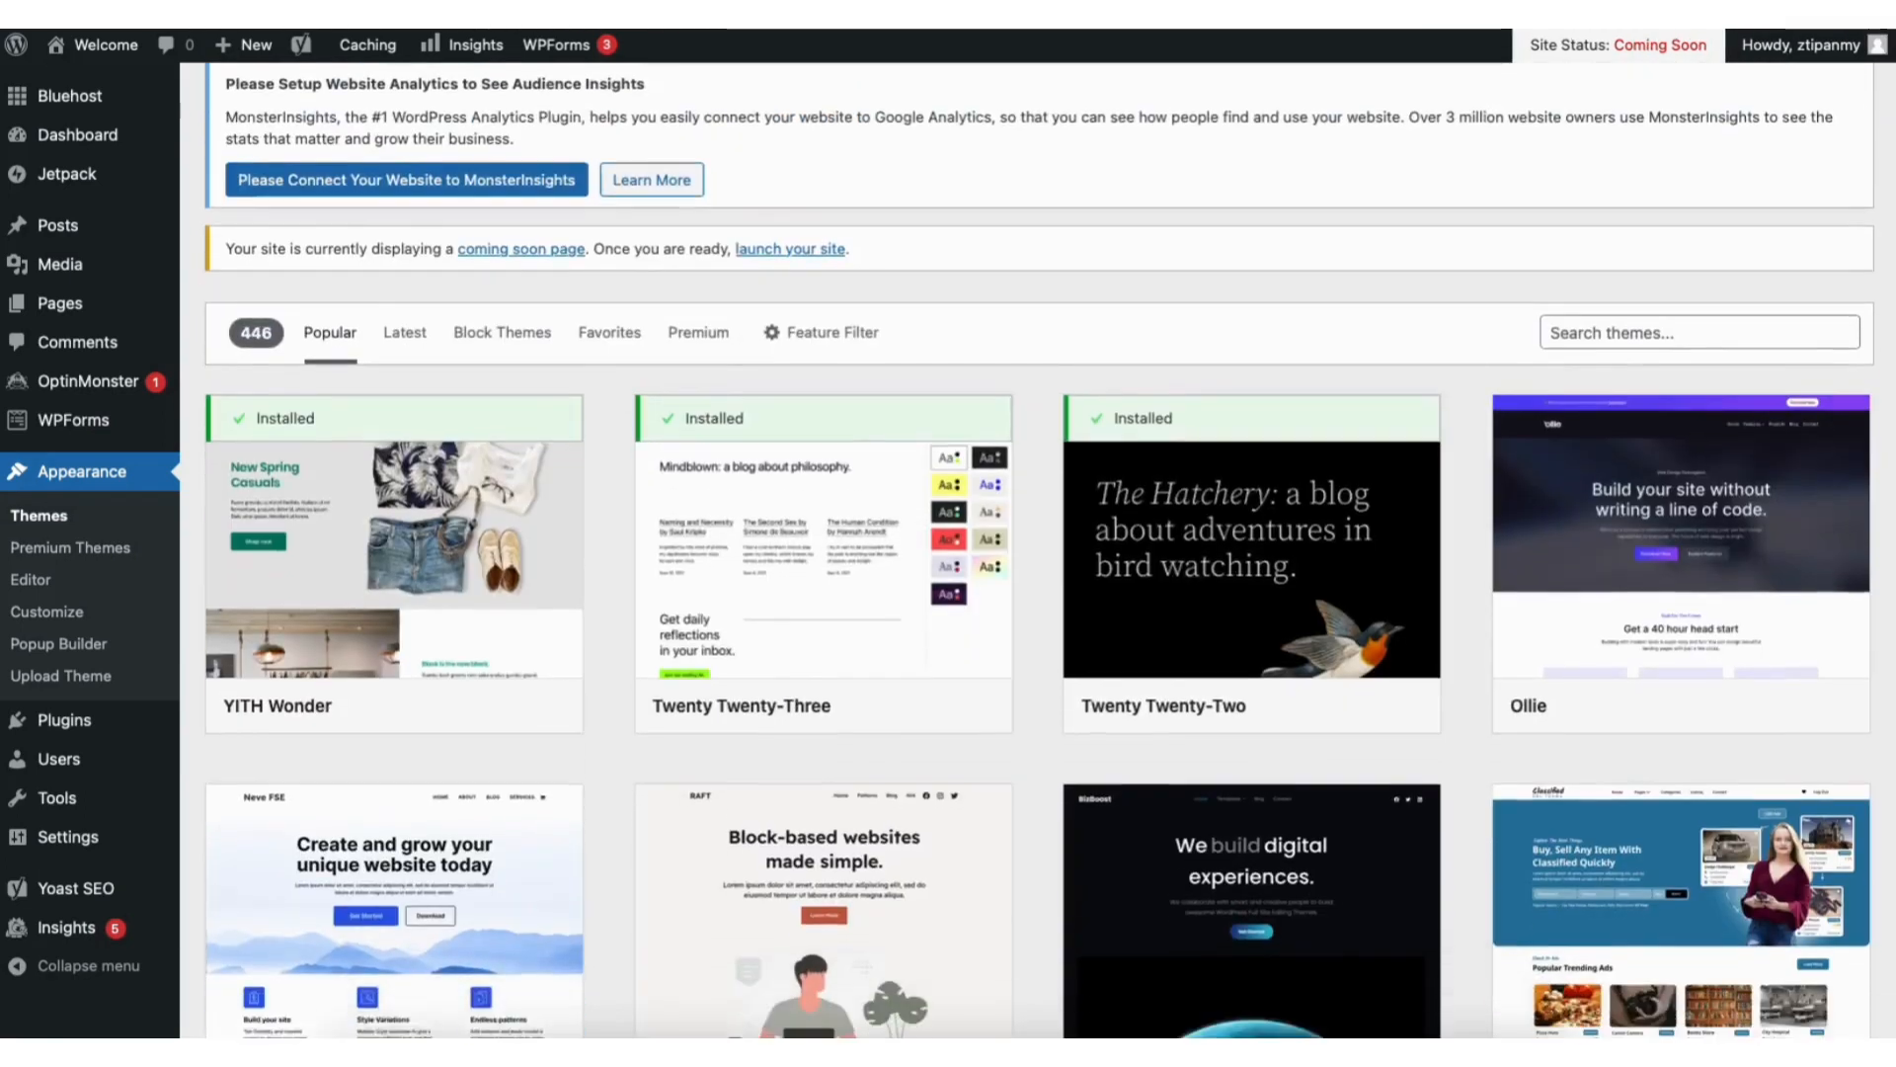
scroll(1040, 551, down, 9)
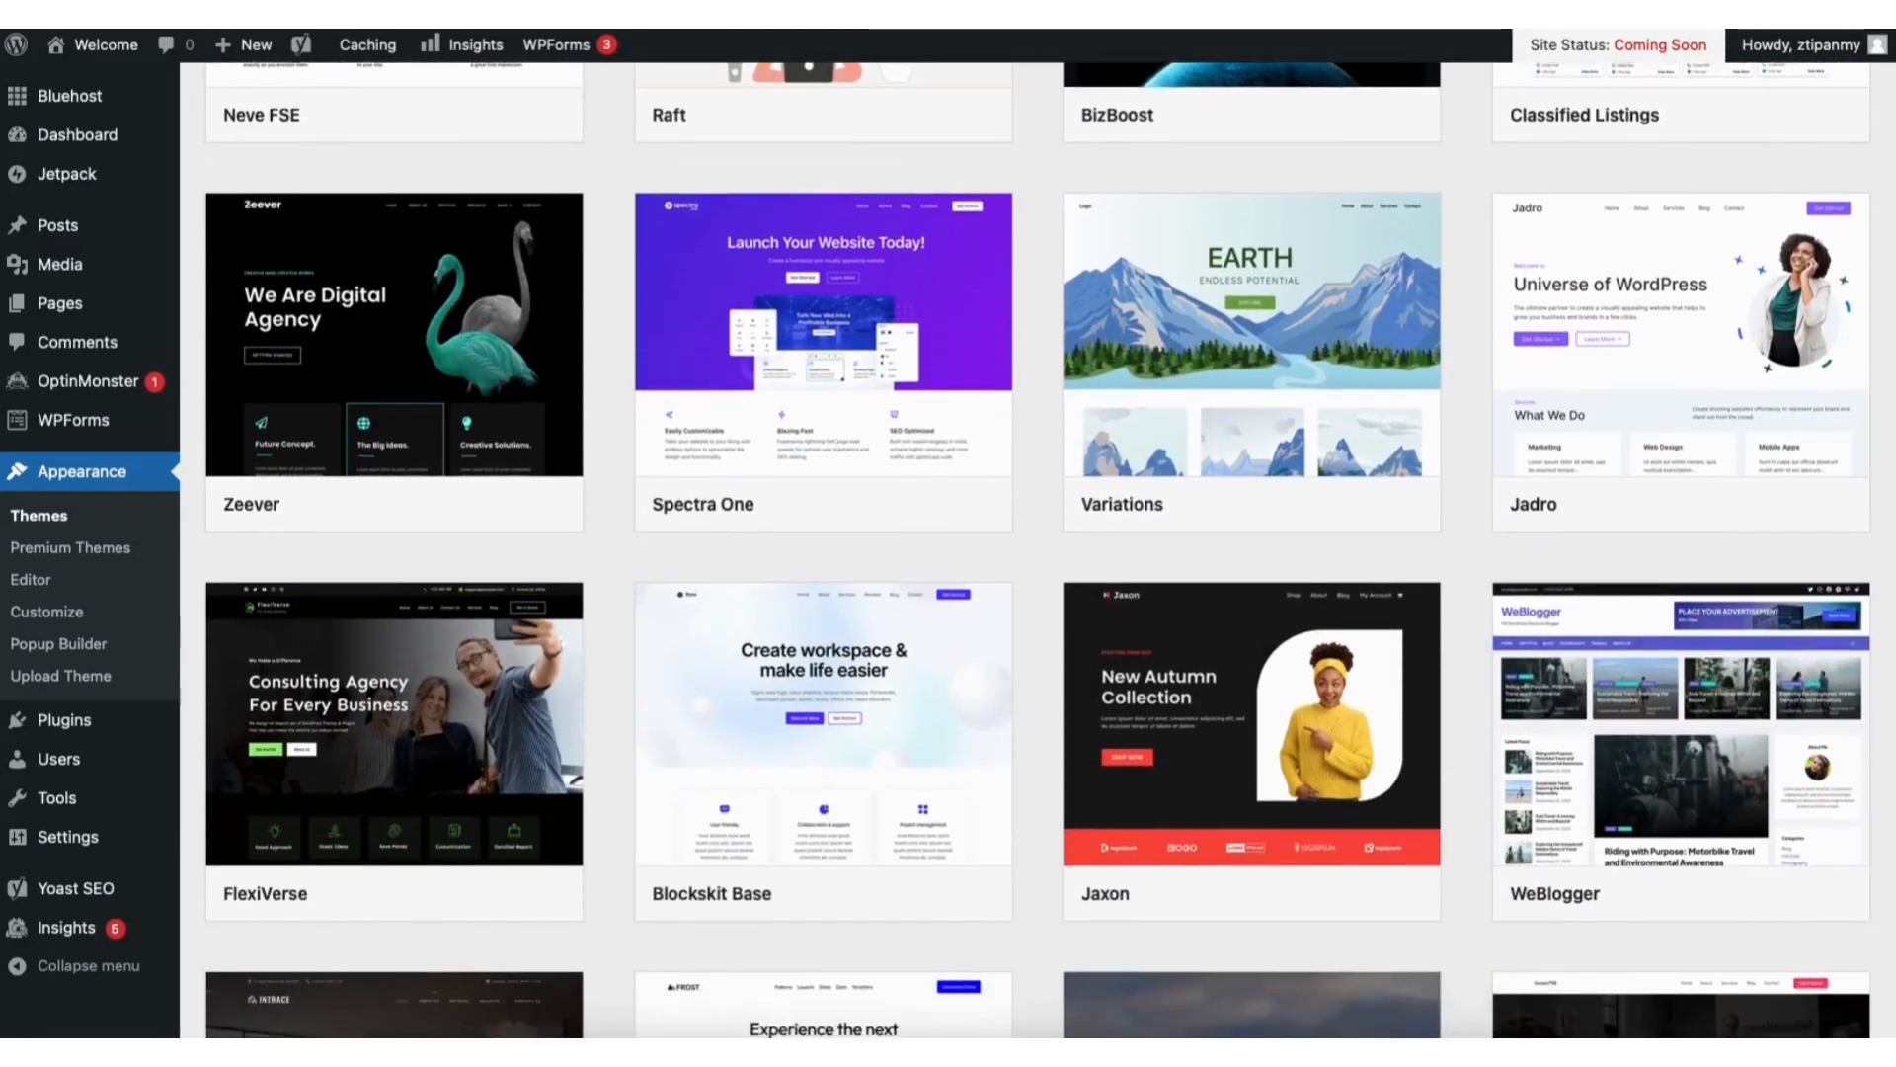
scroll(1040, 551, down, 5)
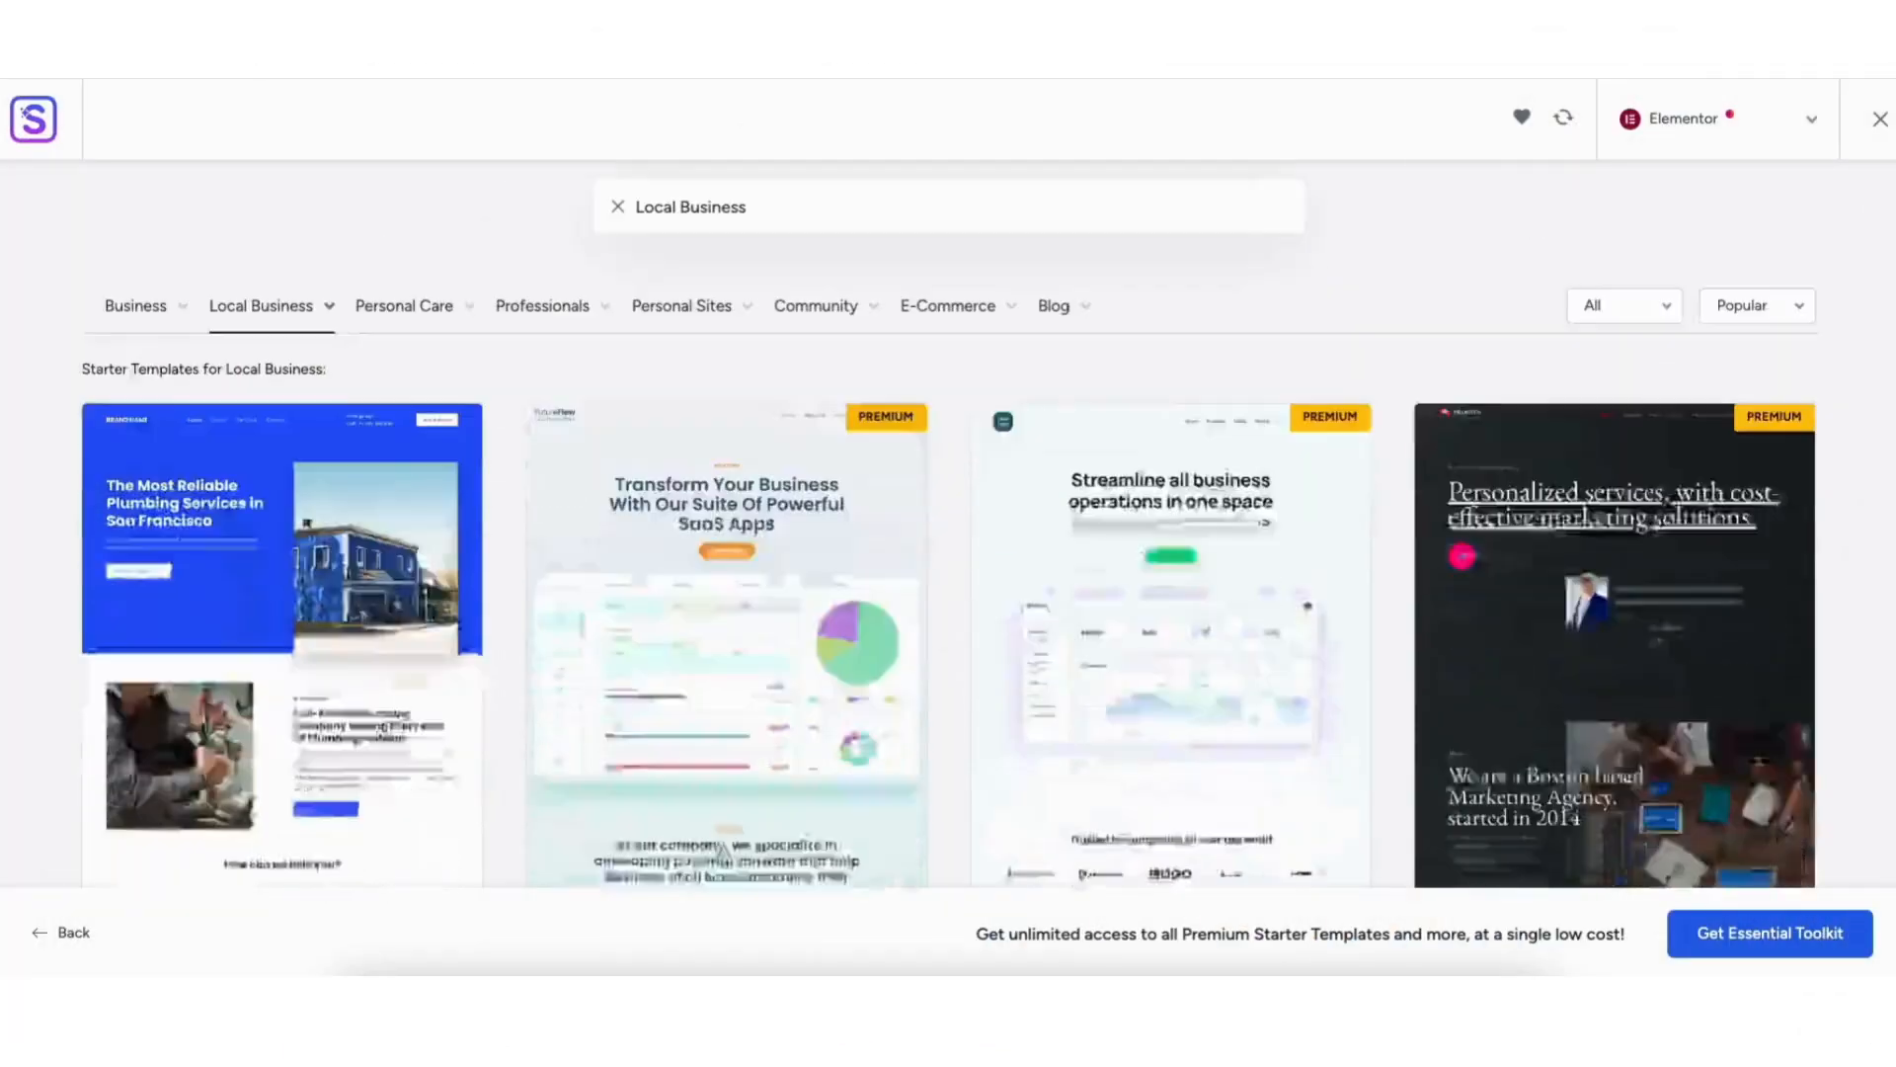
- Replace the title of the Home page's main heading with "My Painting Company"
scroll(948, 523, down, 5)
scroll(948, 523, down, 15)
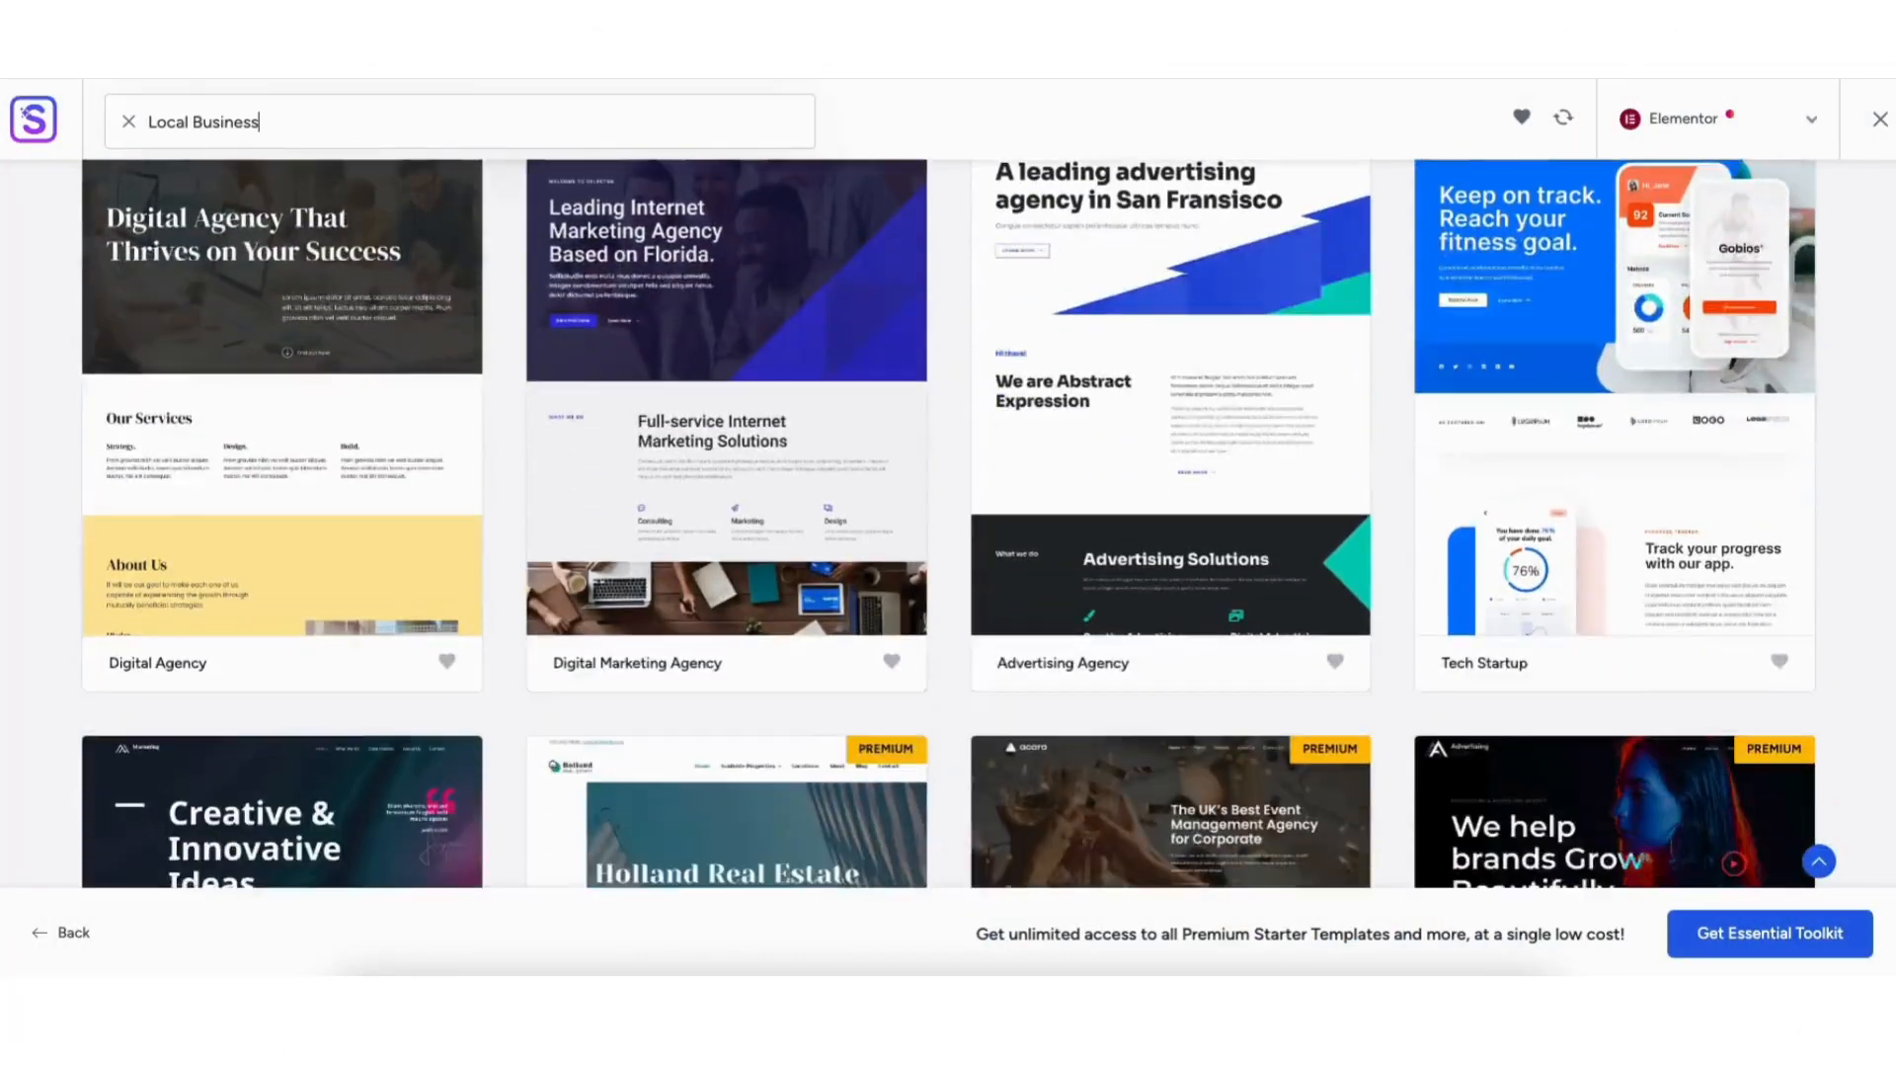
text(My )
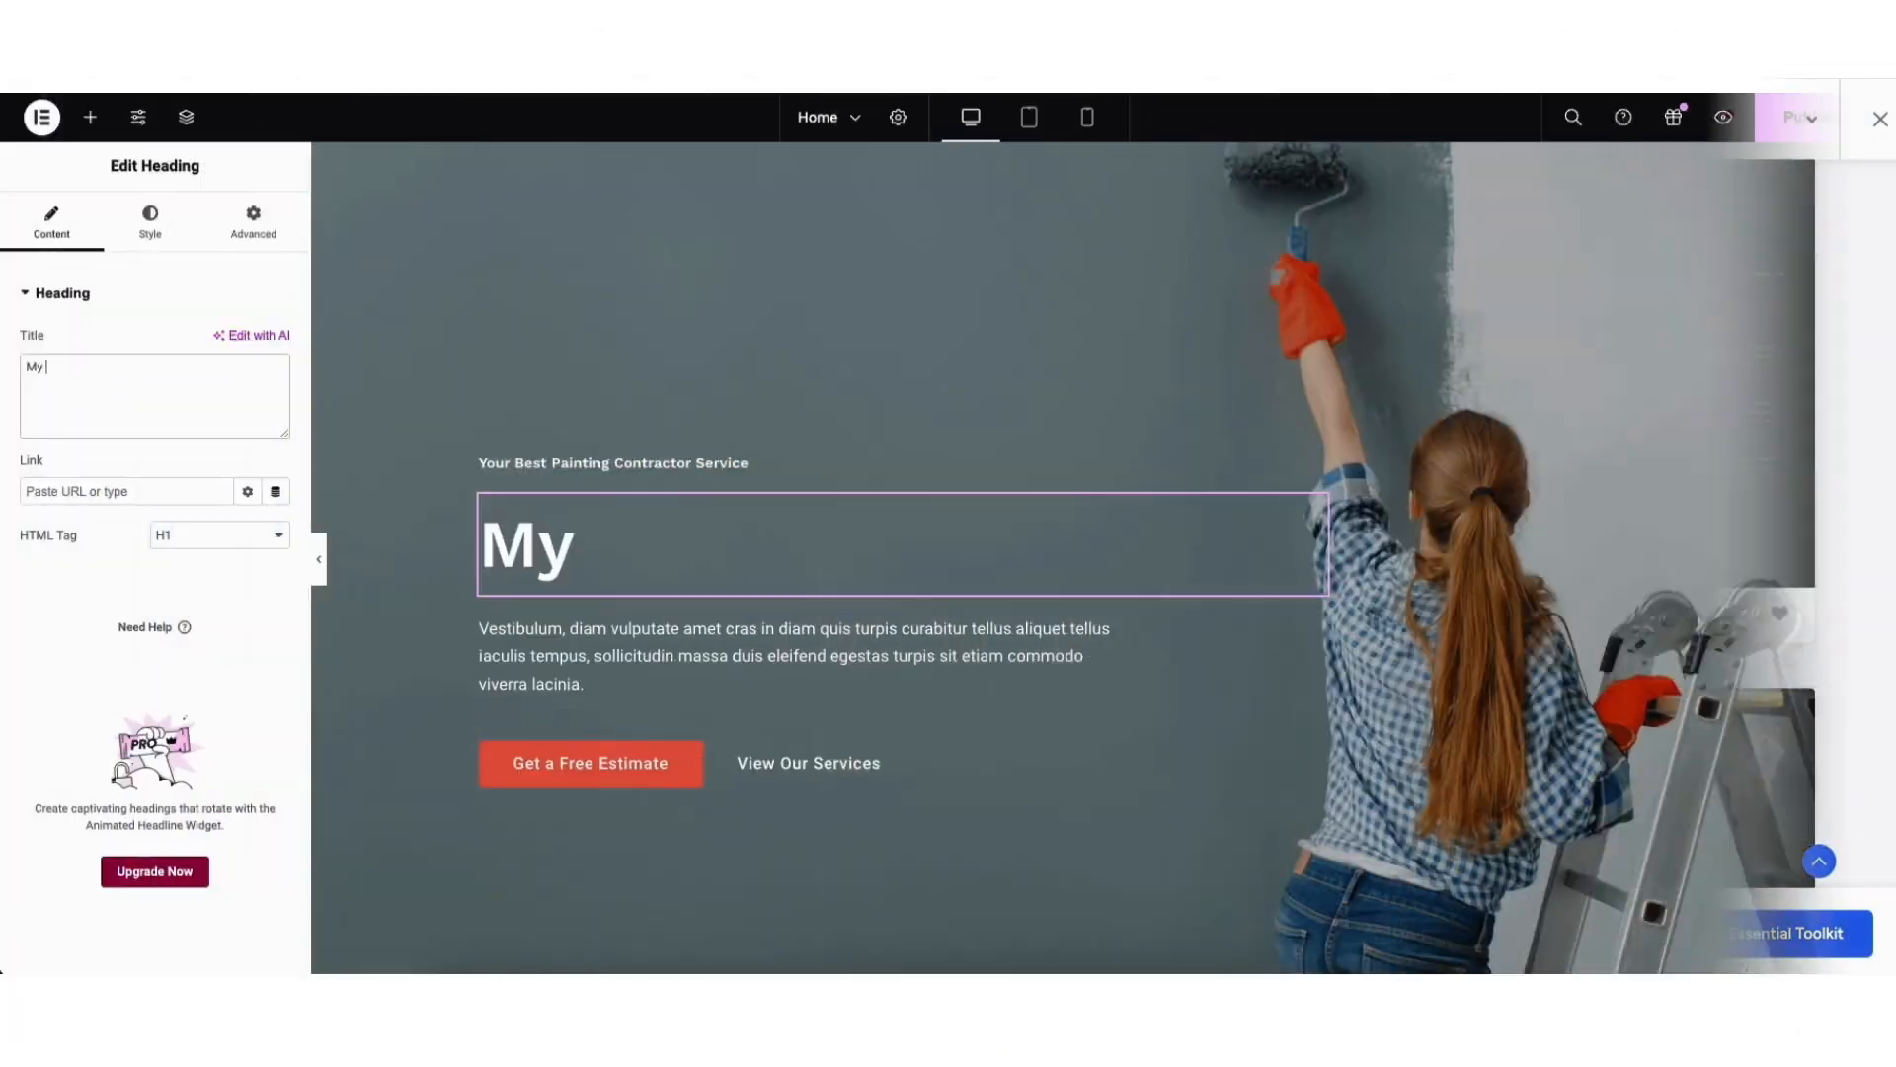
text(Painting Compan)
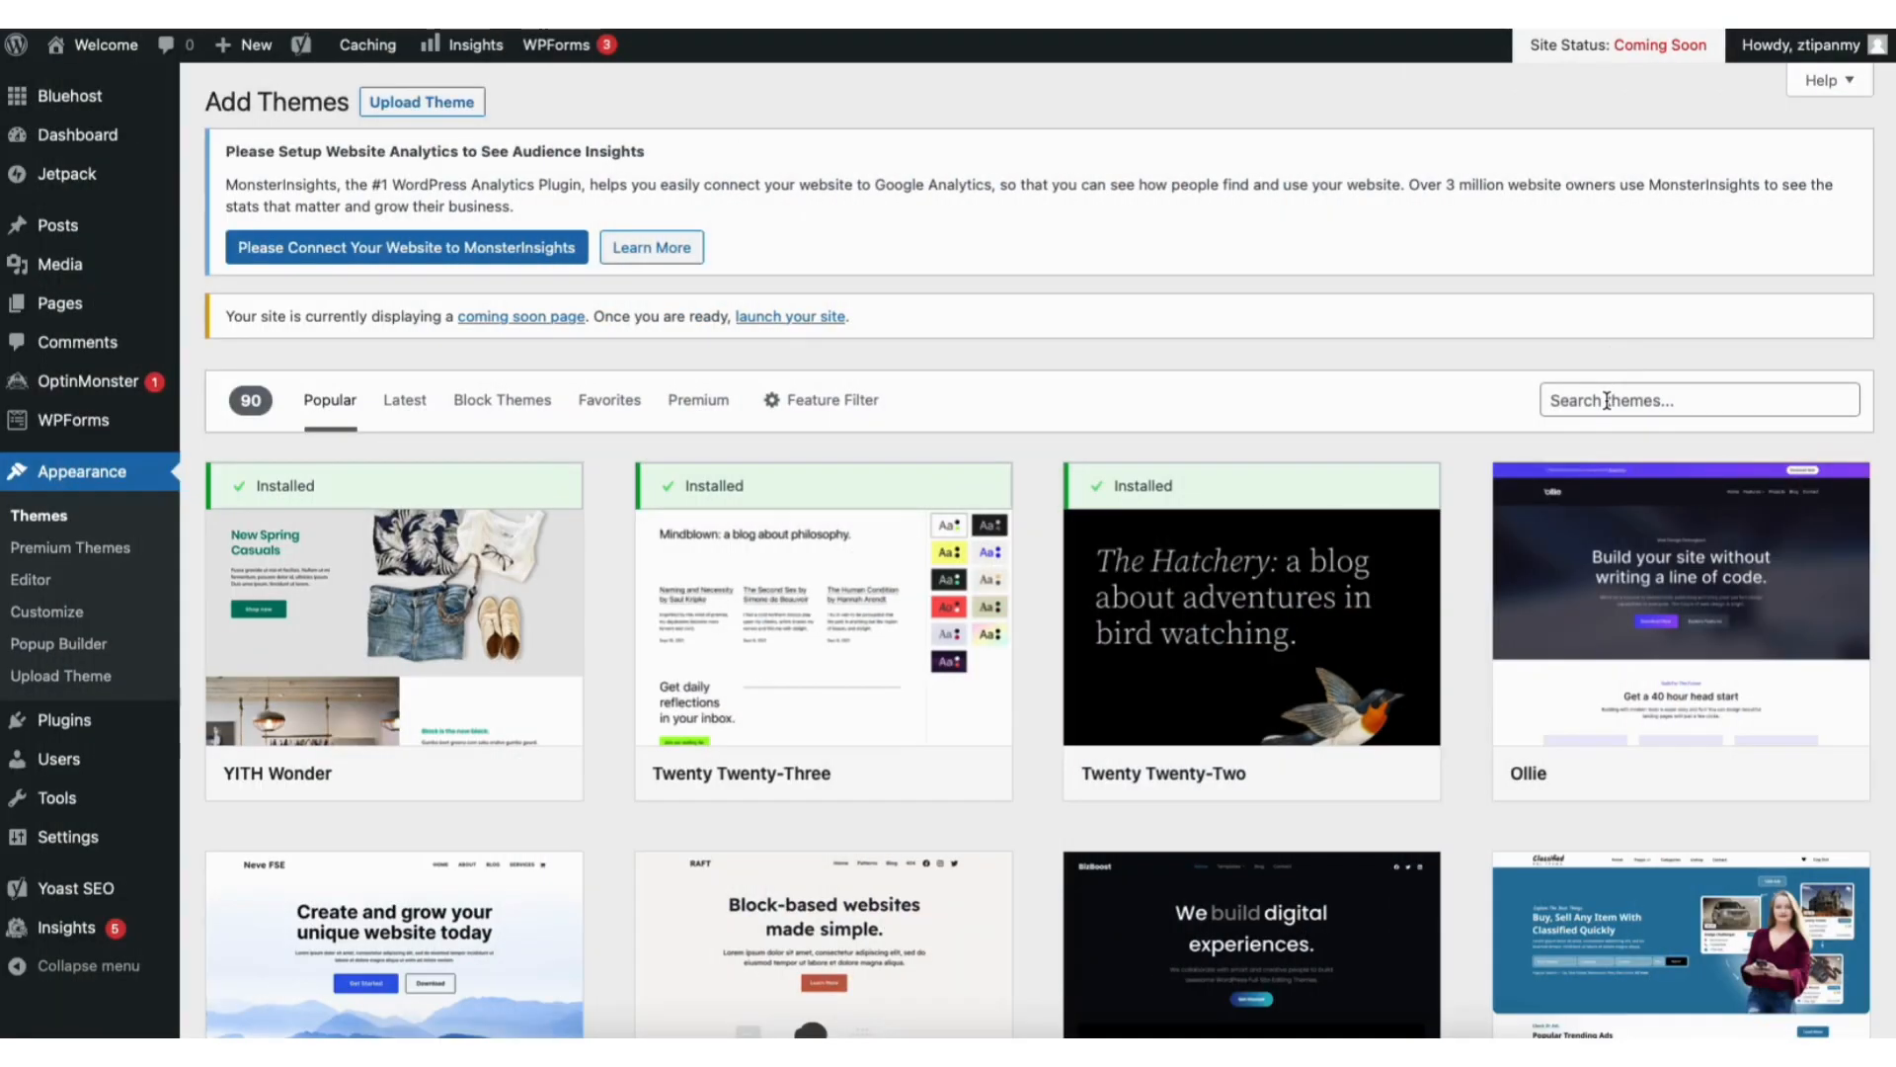
- Search the available themes for "astra", then install and activate the Astra theme
click(1607, 400)
text(astra)
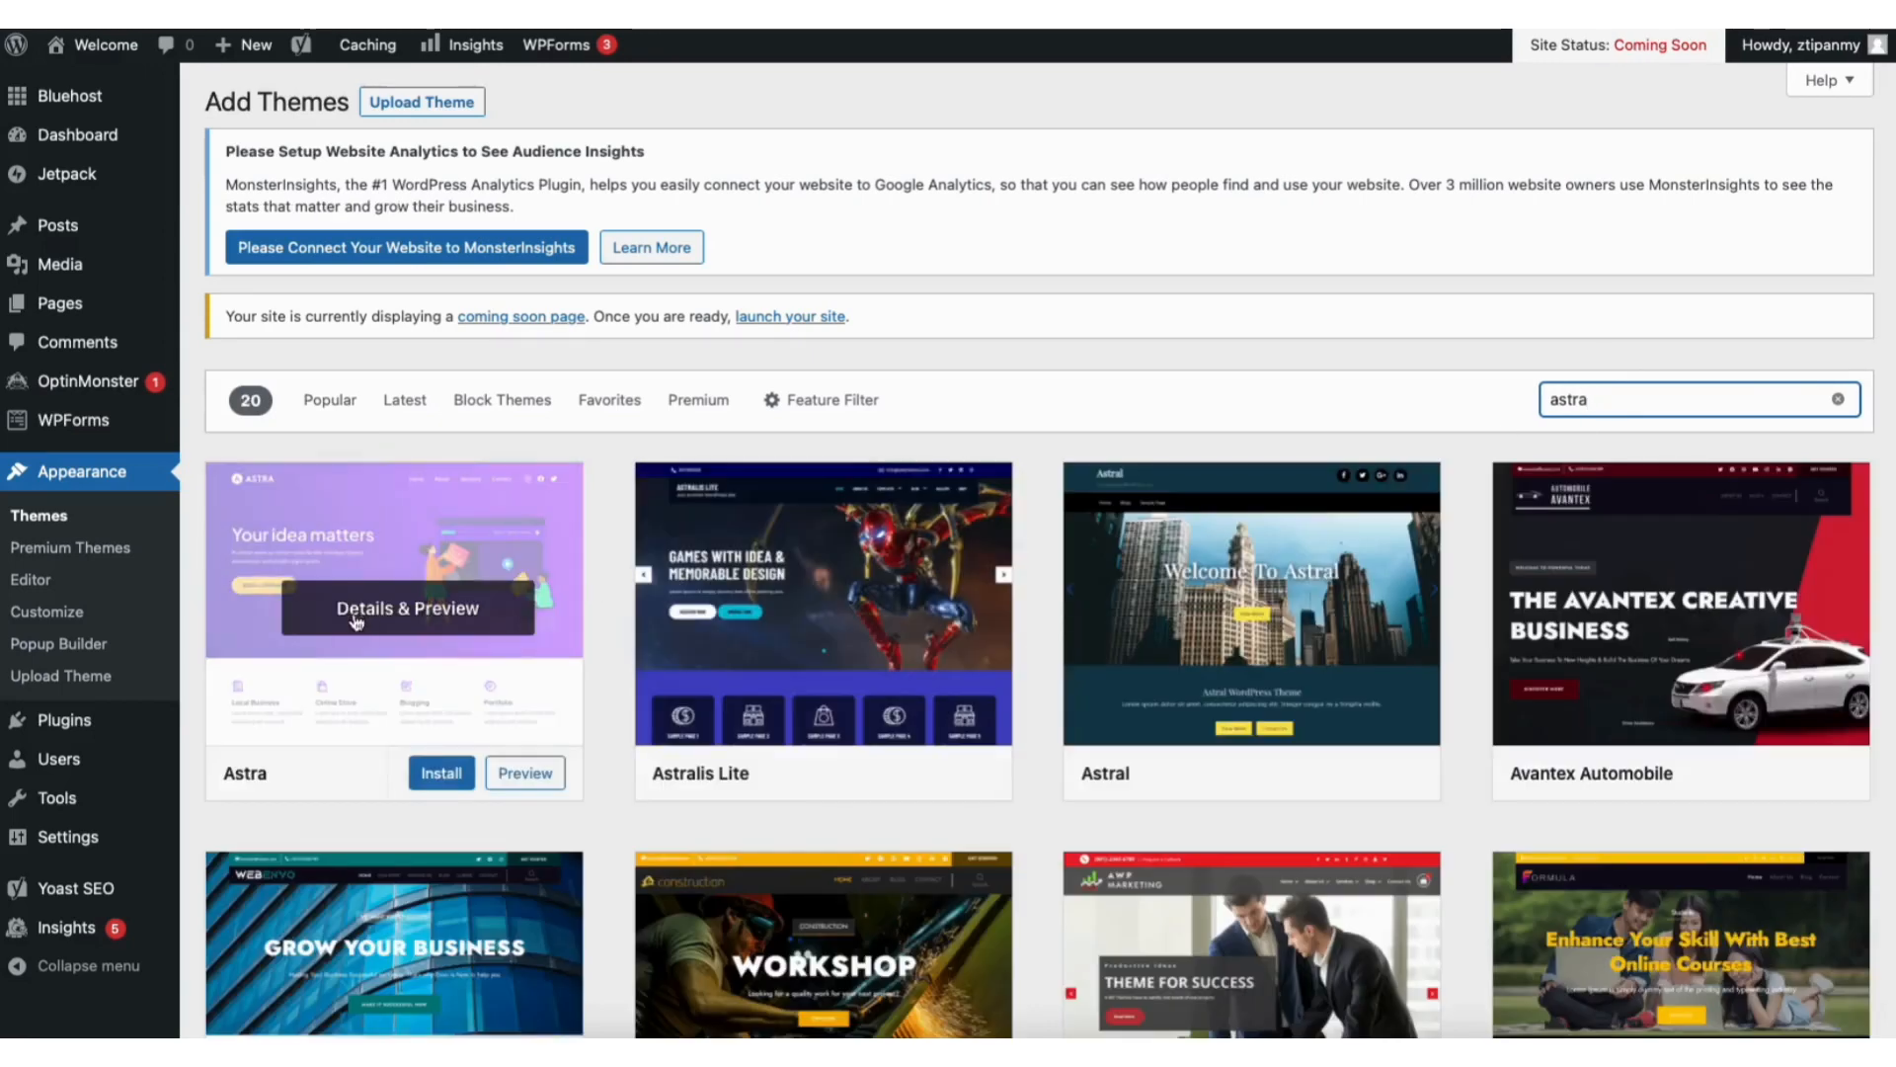
click(440, 772)
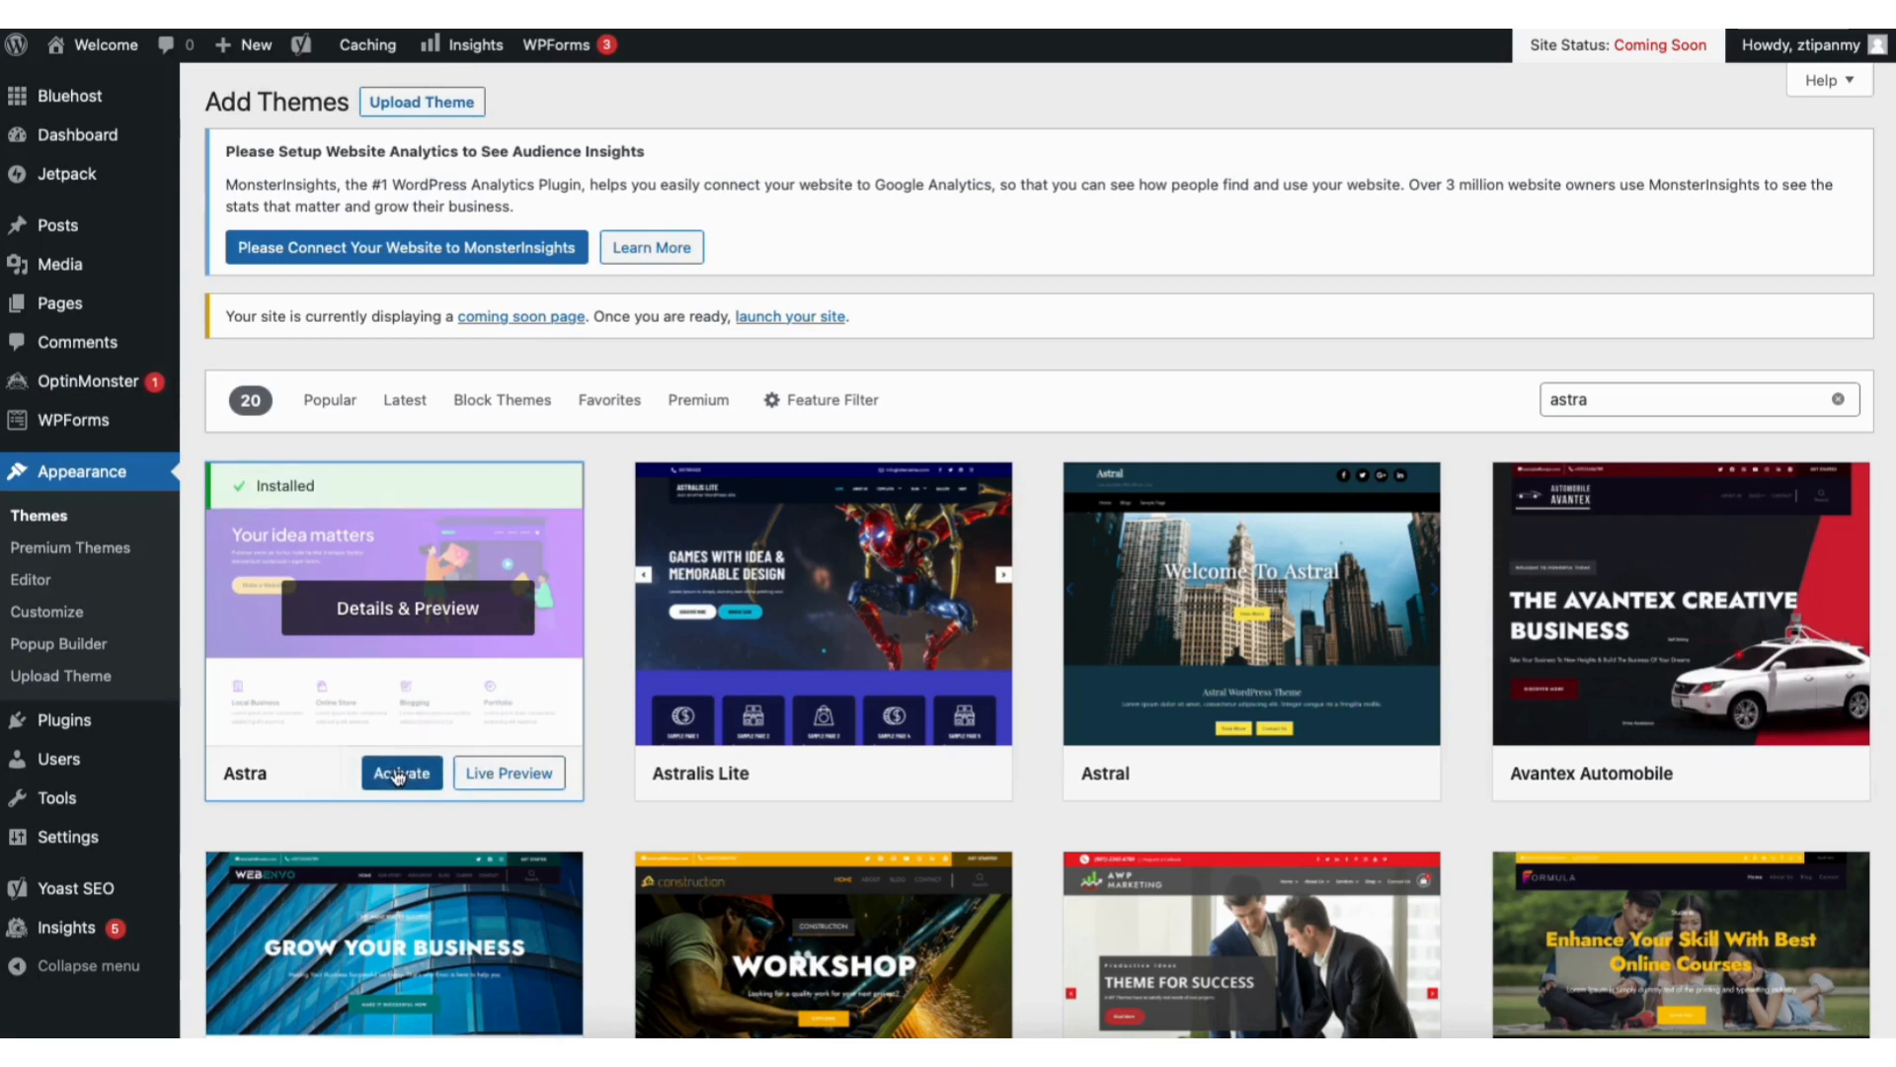
click(398, 775)
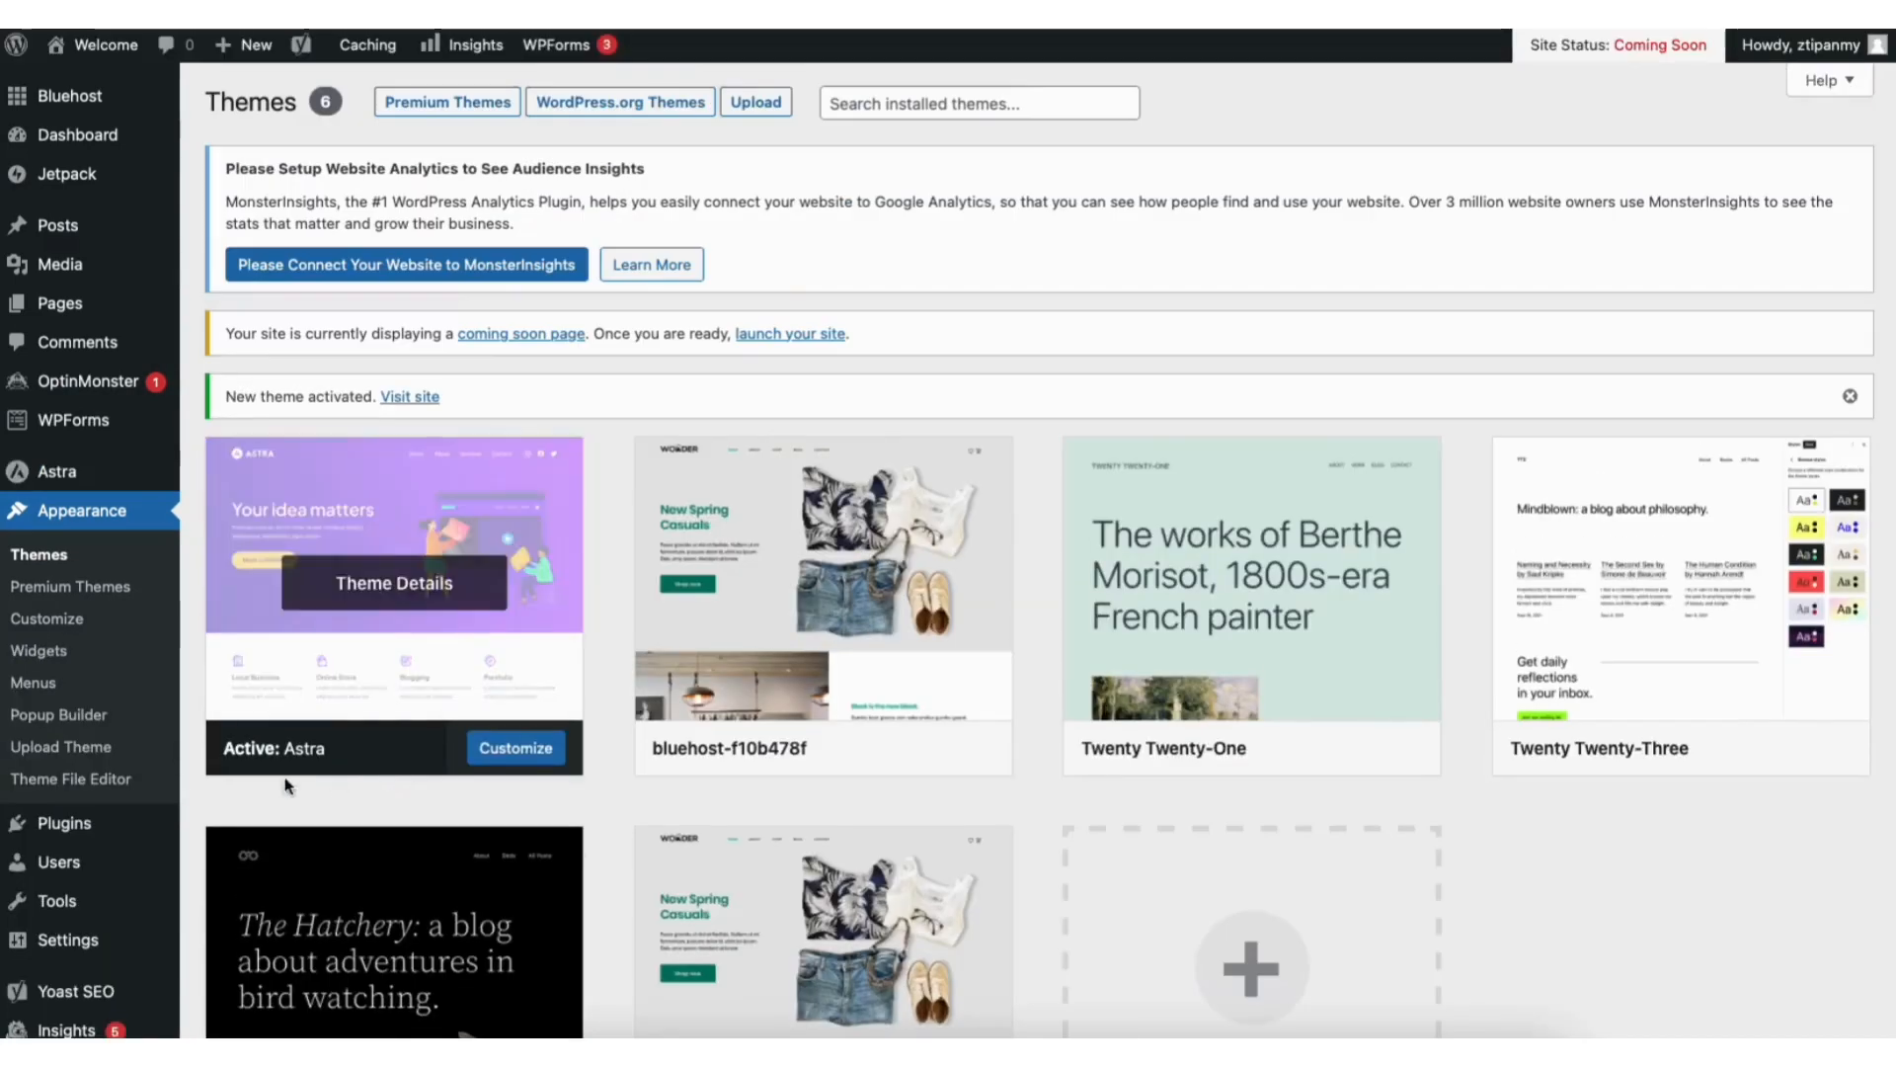
- Search the new plugins for "starter templates", then install and activate the Starter Templates plugin by Brainstorm Force
mouse_move(67, 828)
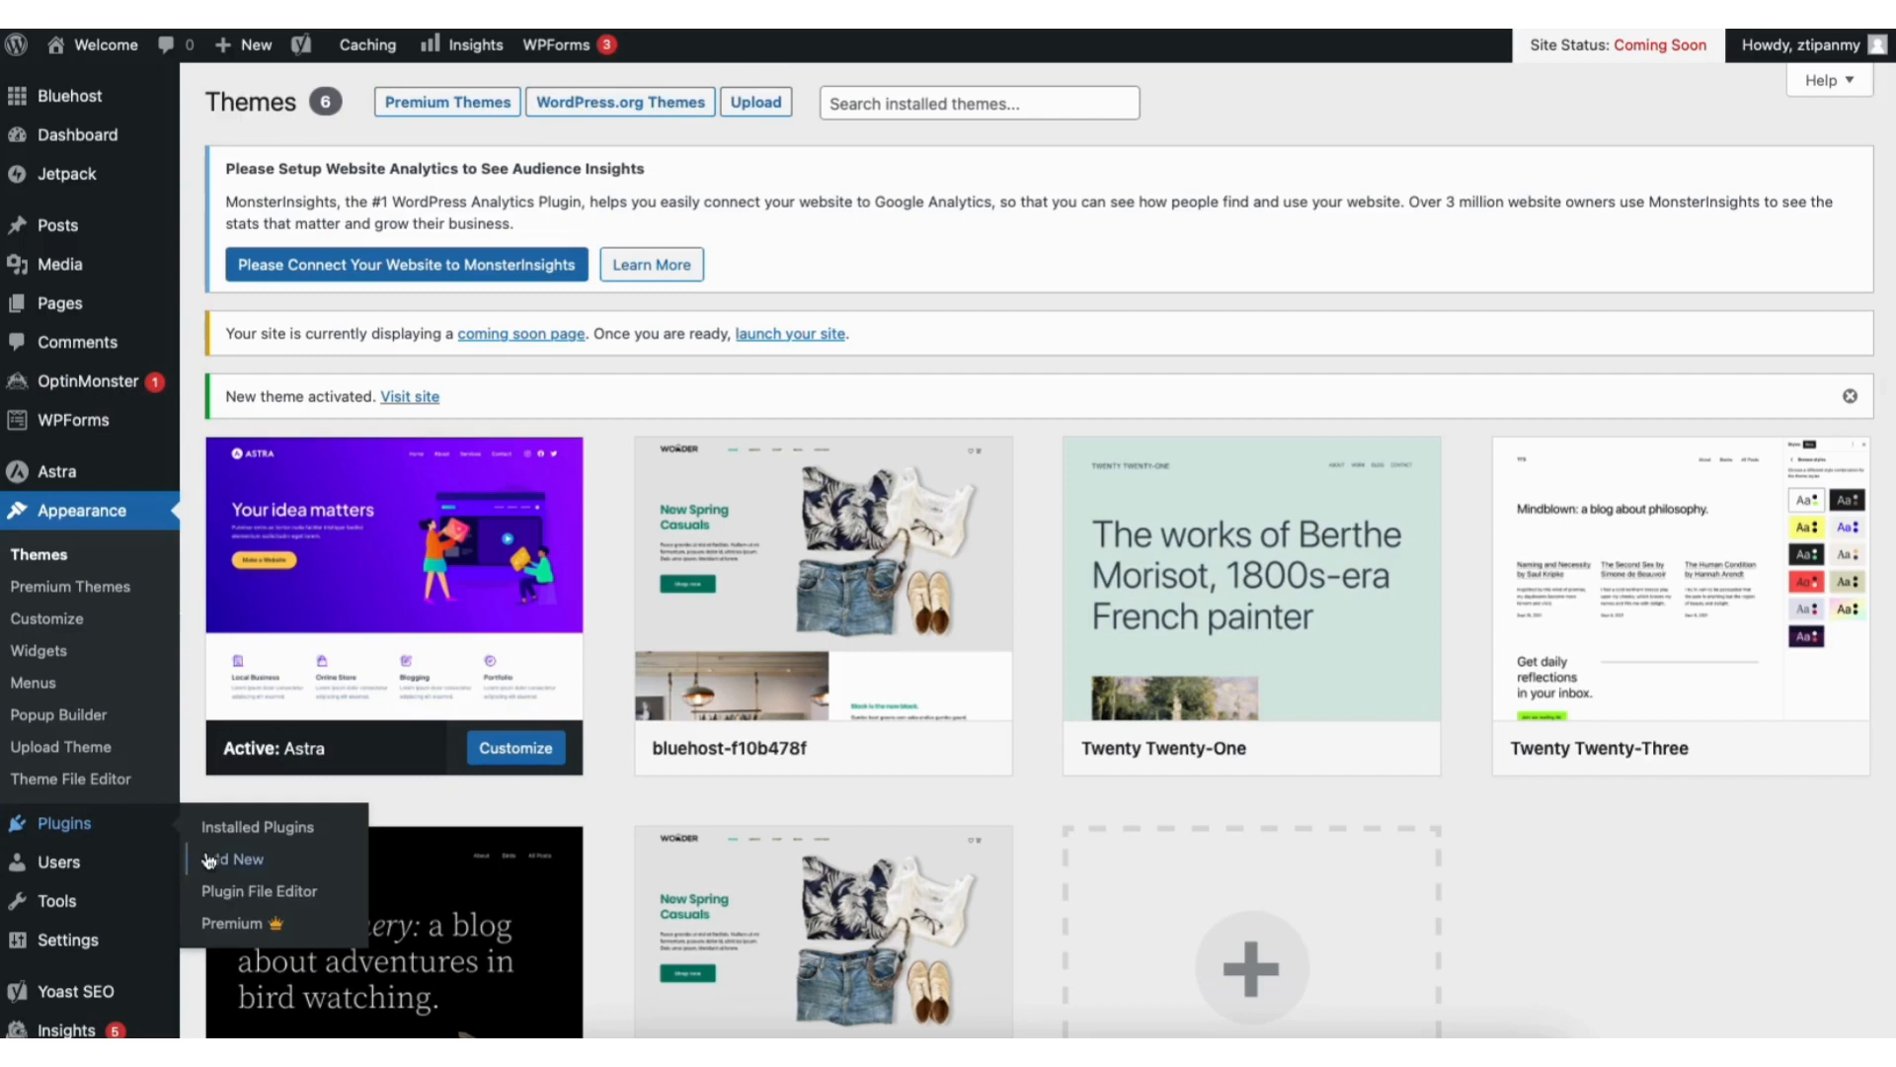
click(237, 857)
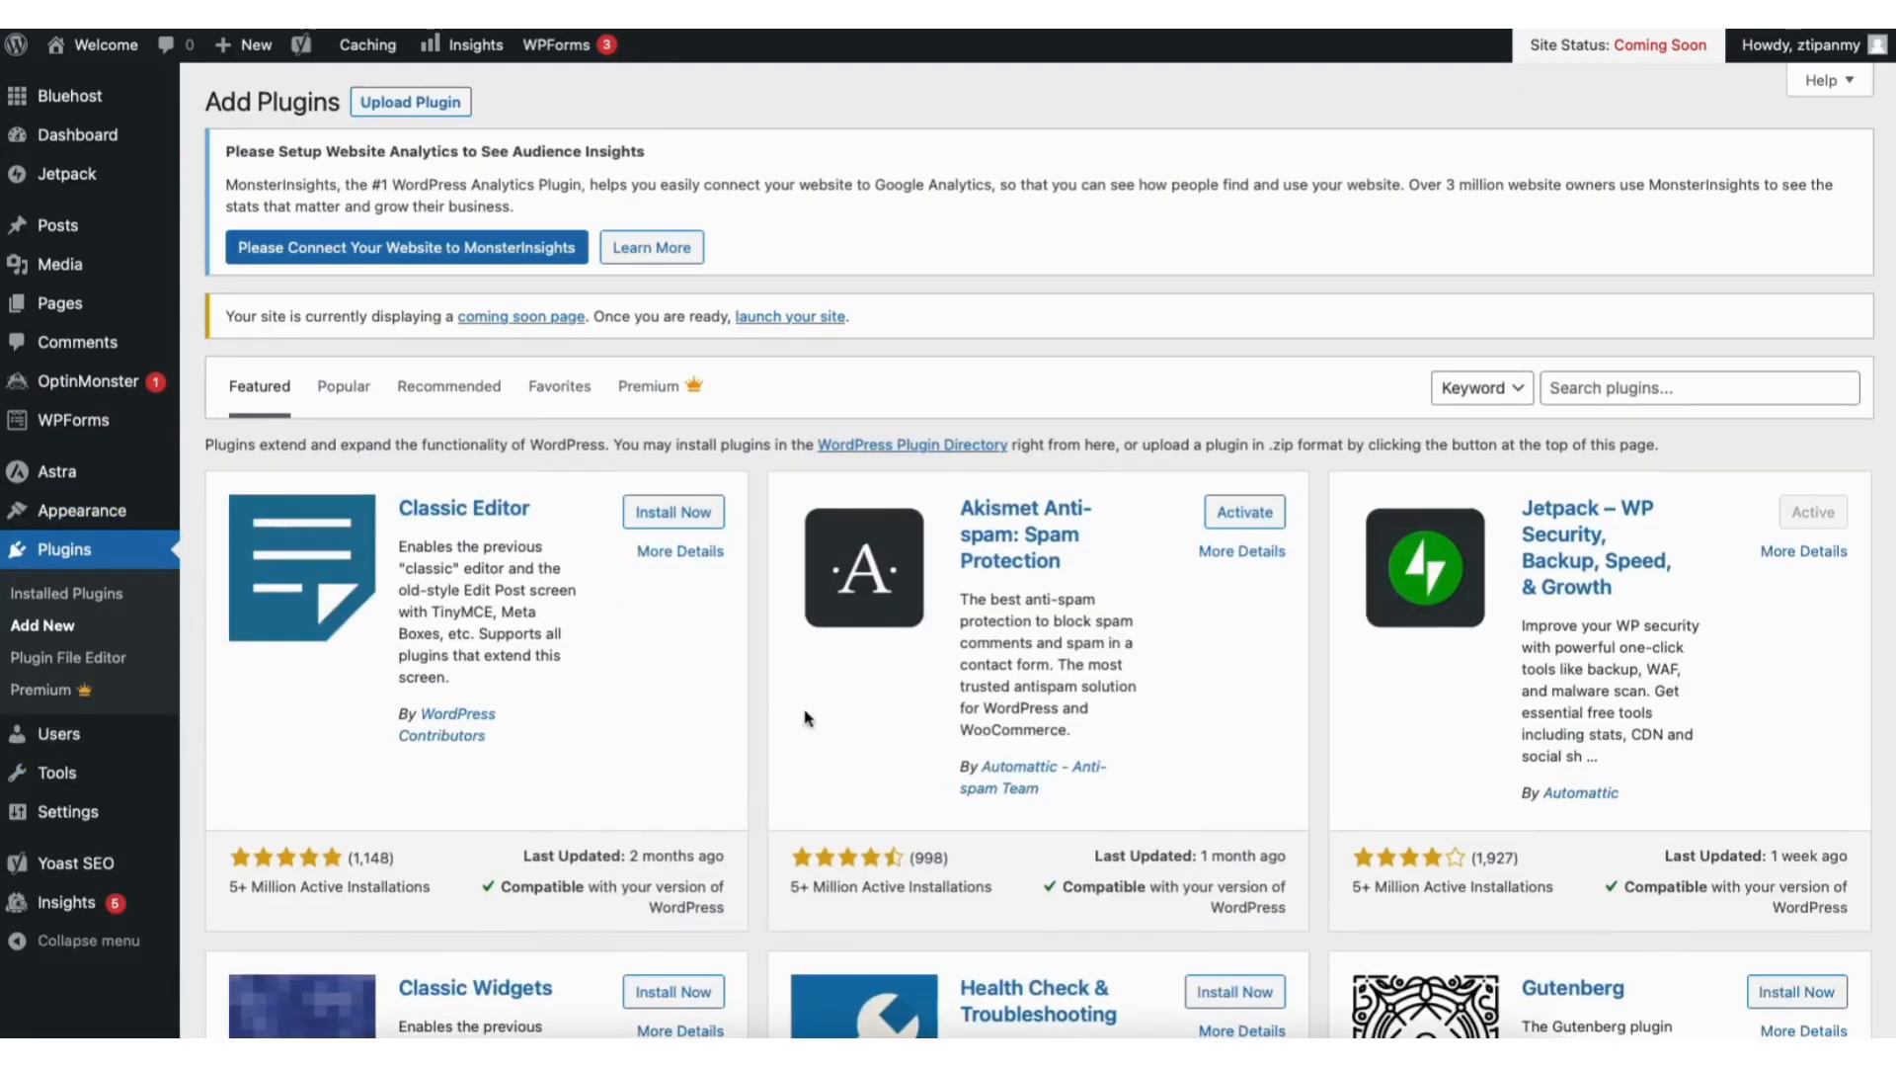
click(1636, 373)
text(sta)
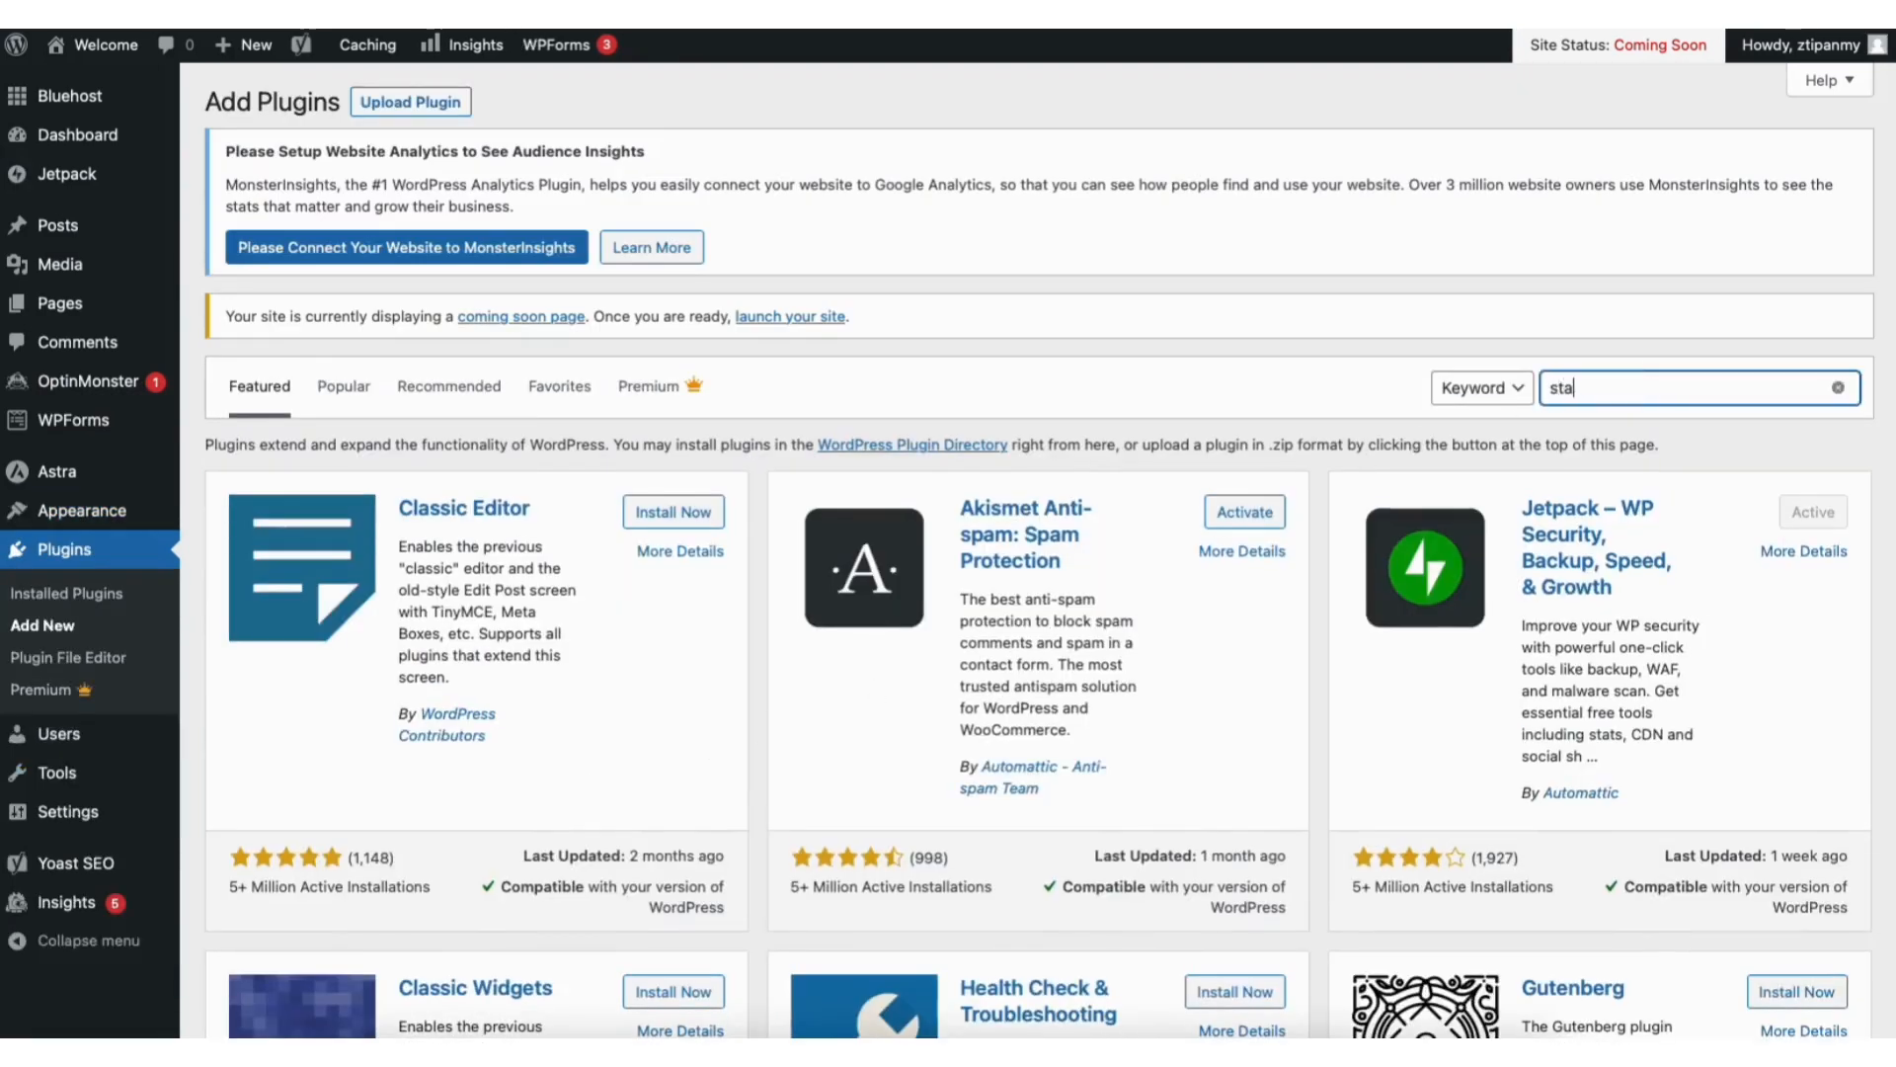
text(rter templates)
click(673, 515)
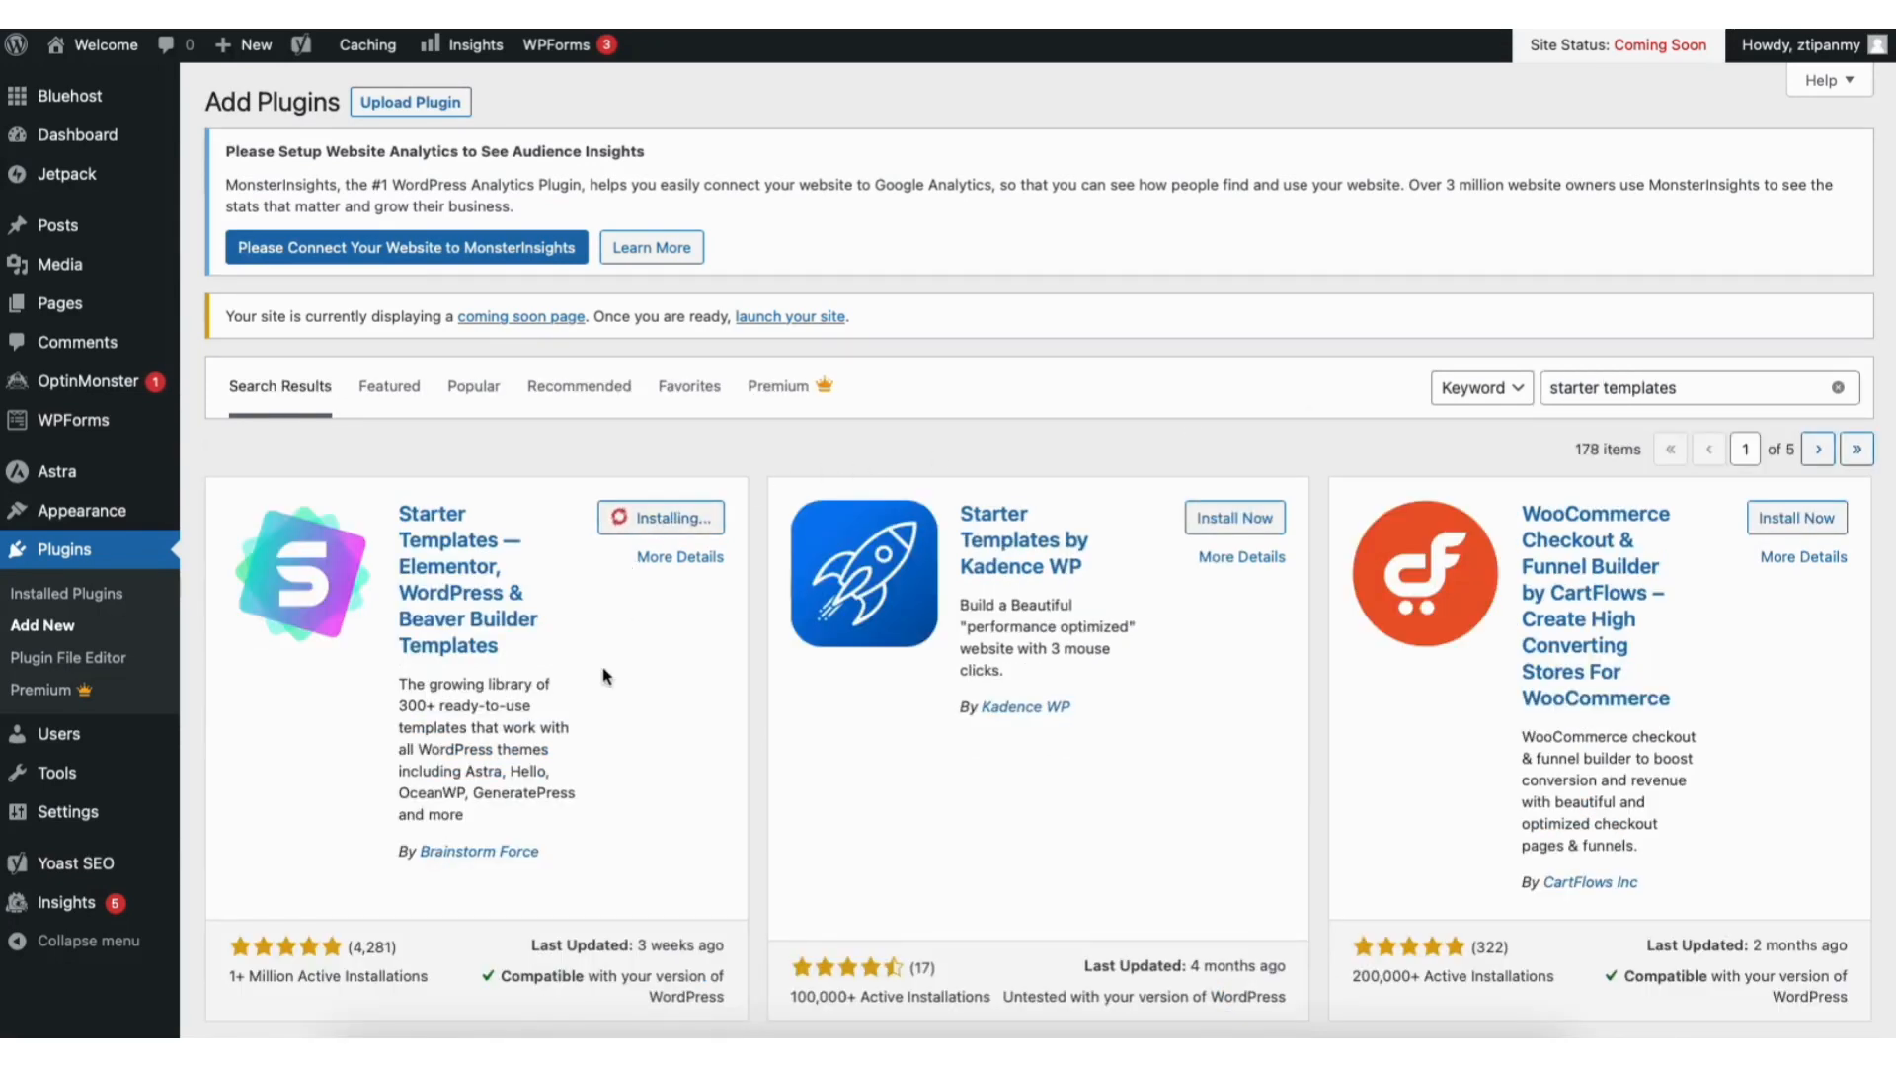
click(668, 519)
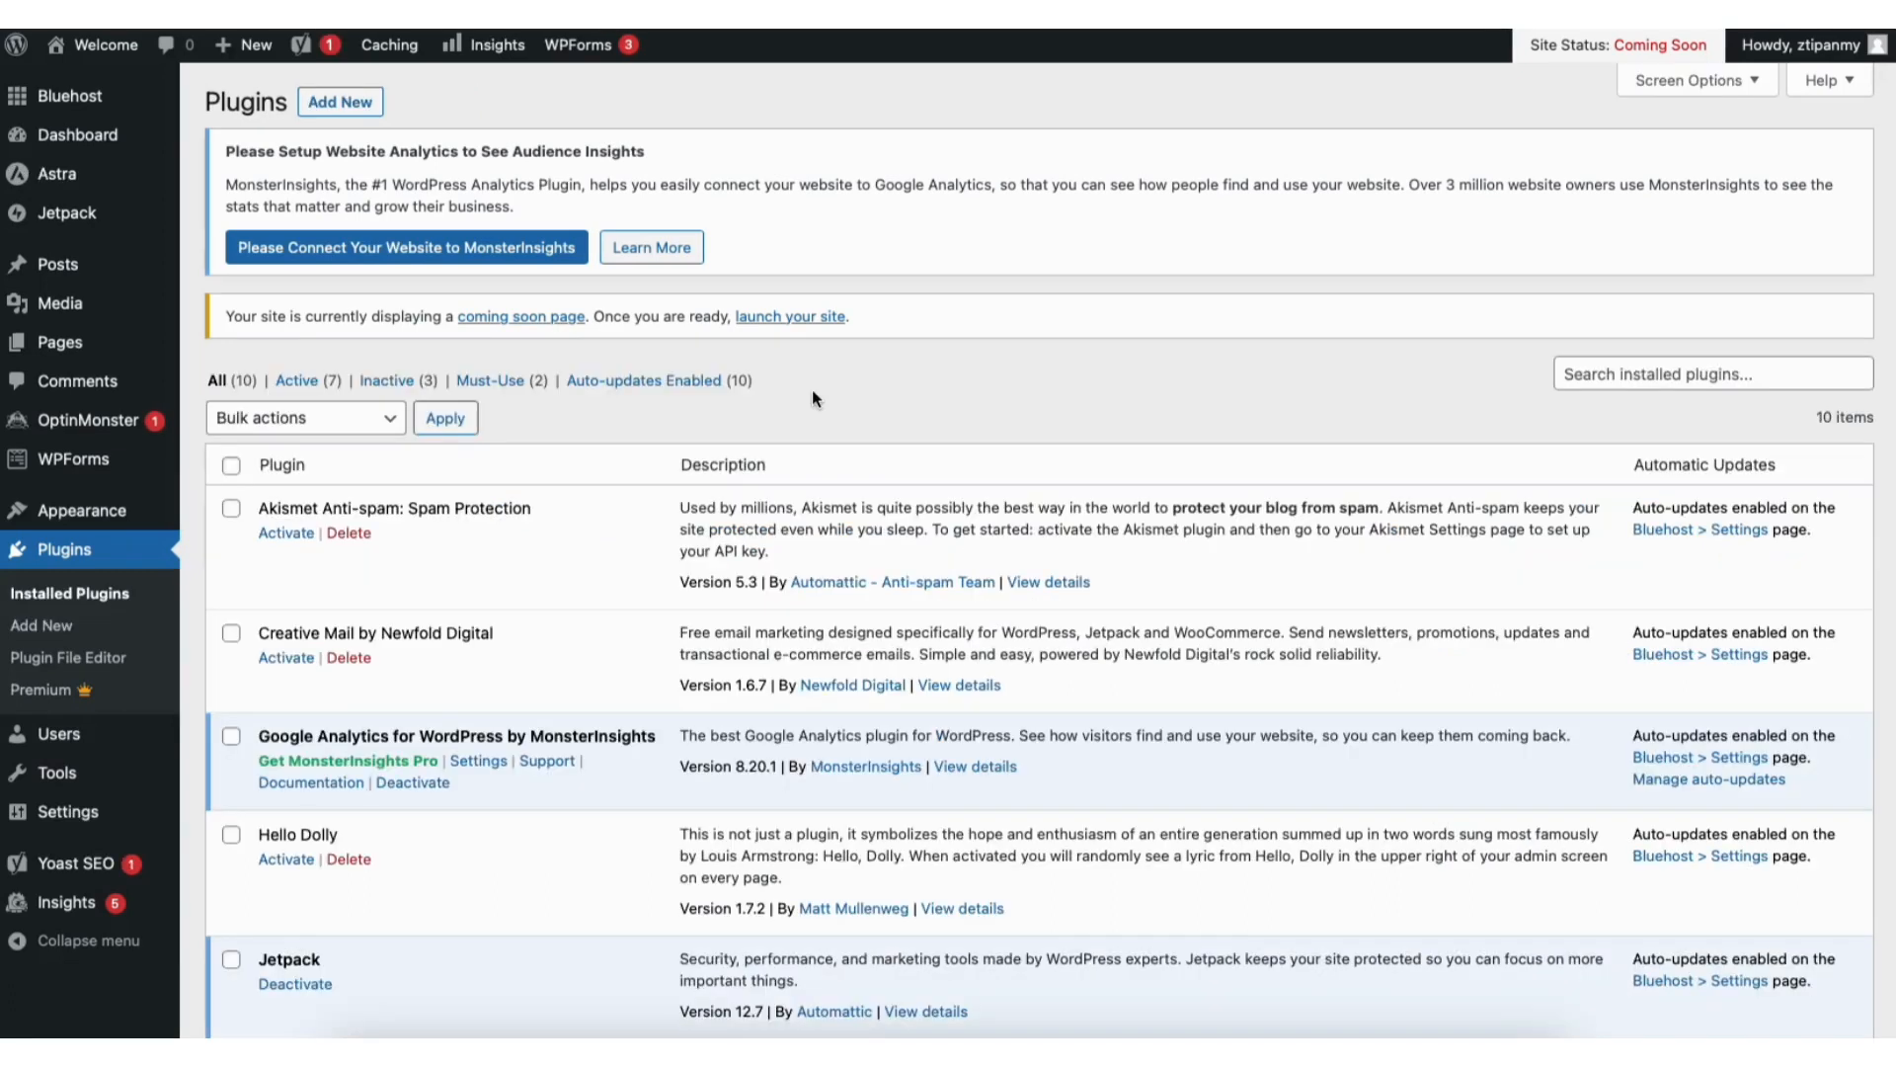
- Open the Starter Templates library for Elementor and look through its templates and the Business and Professionals categories
mouse_move(99, 512)
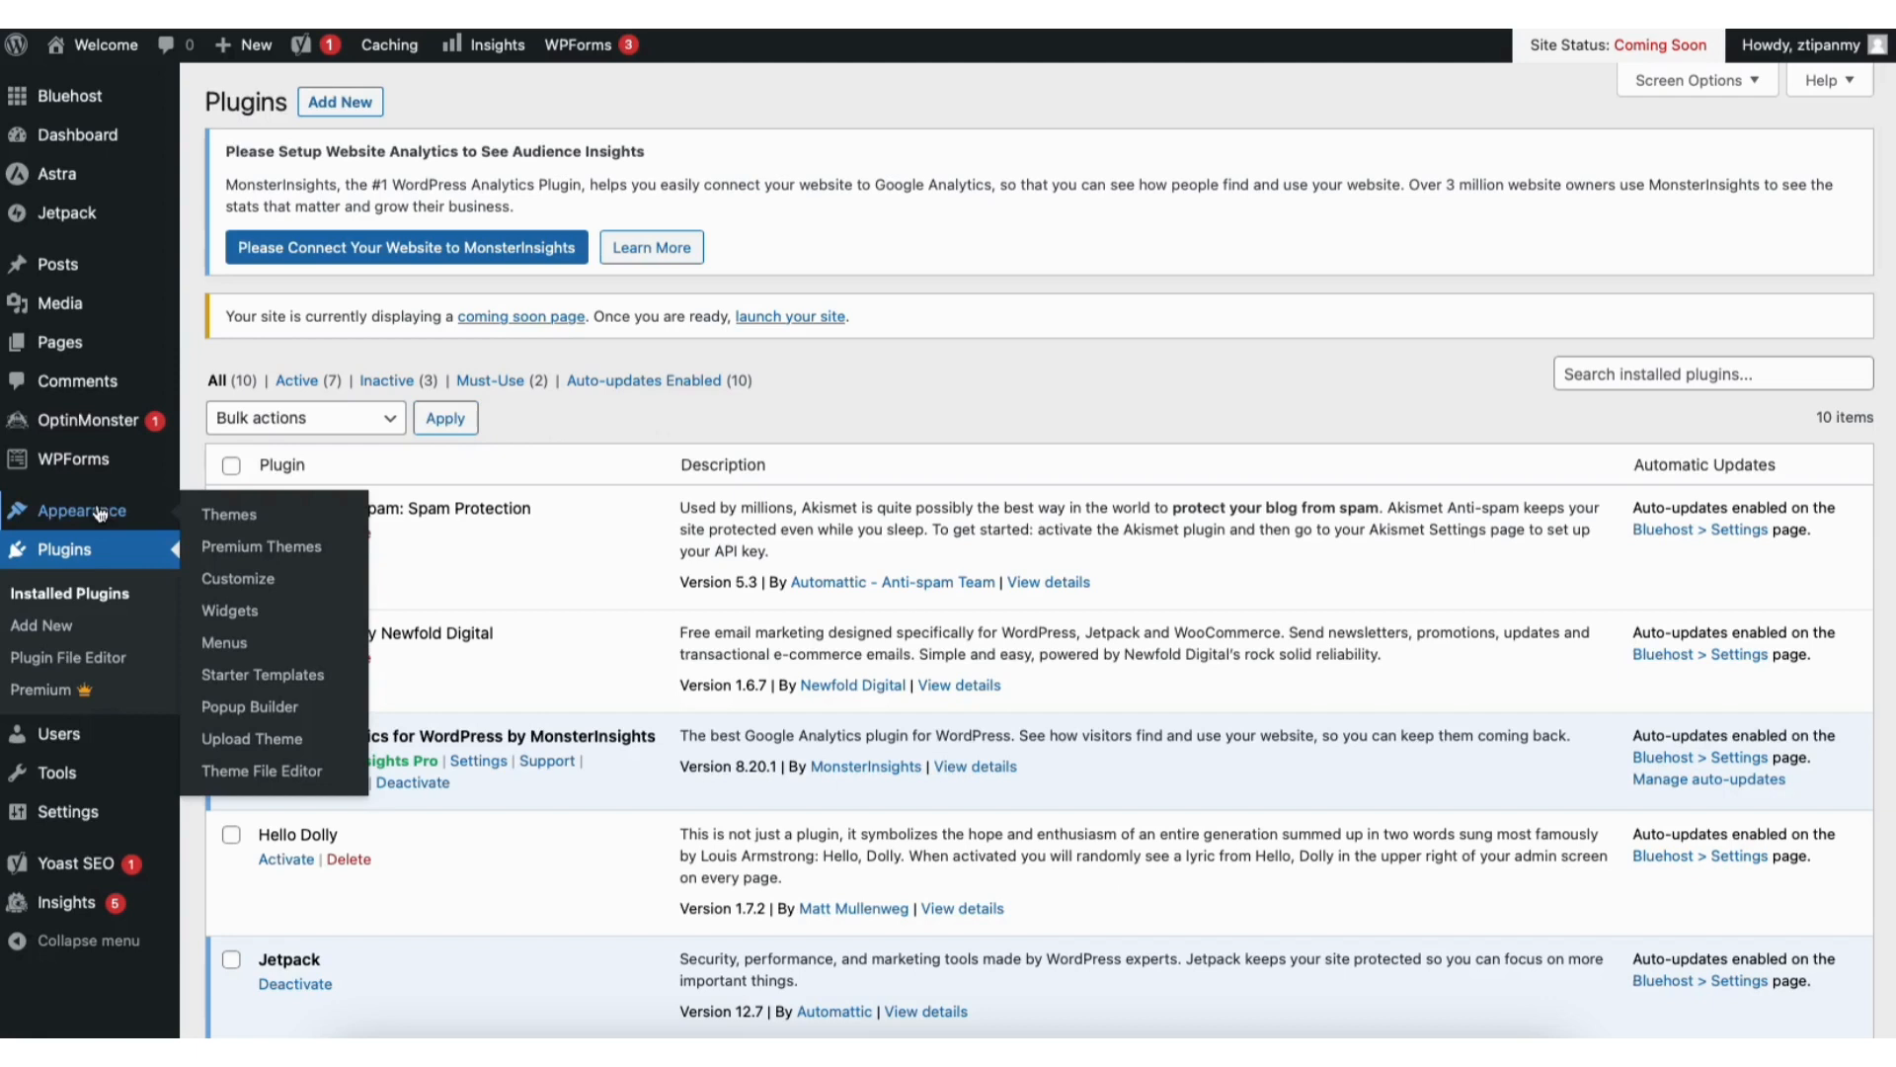
click(245, 677)
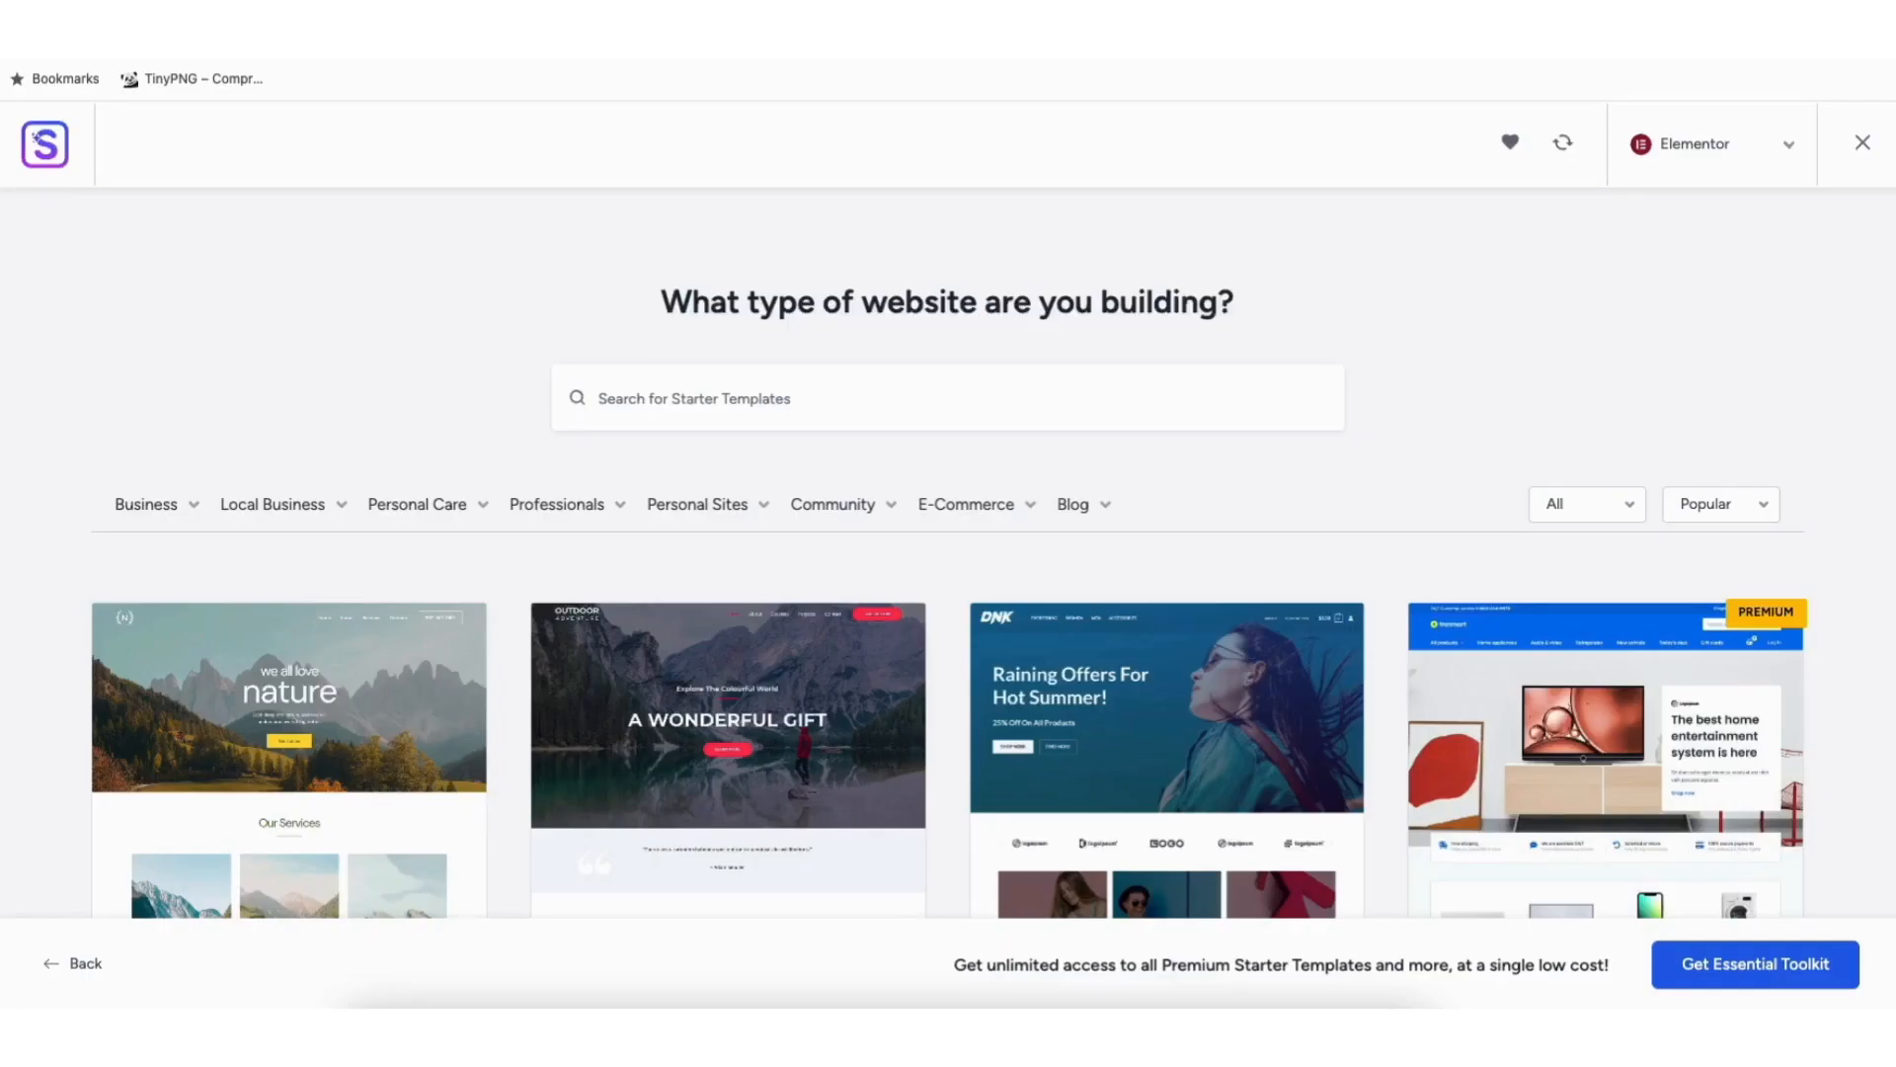
scroll(948, 553, down, 8)
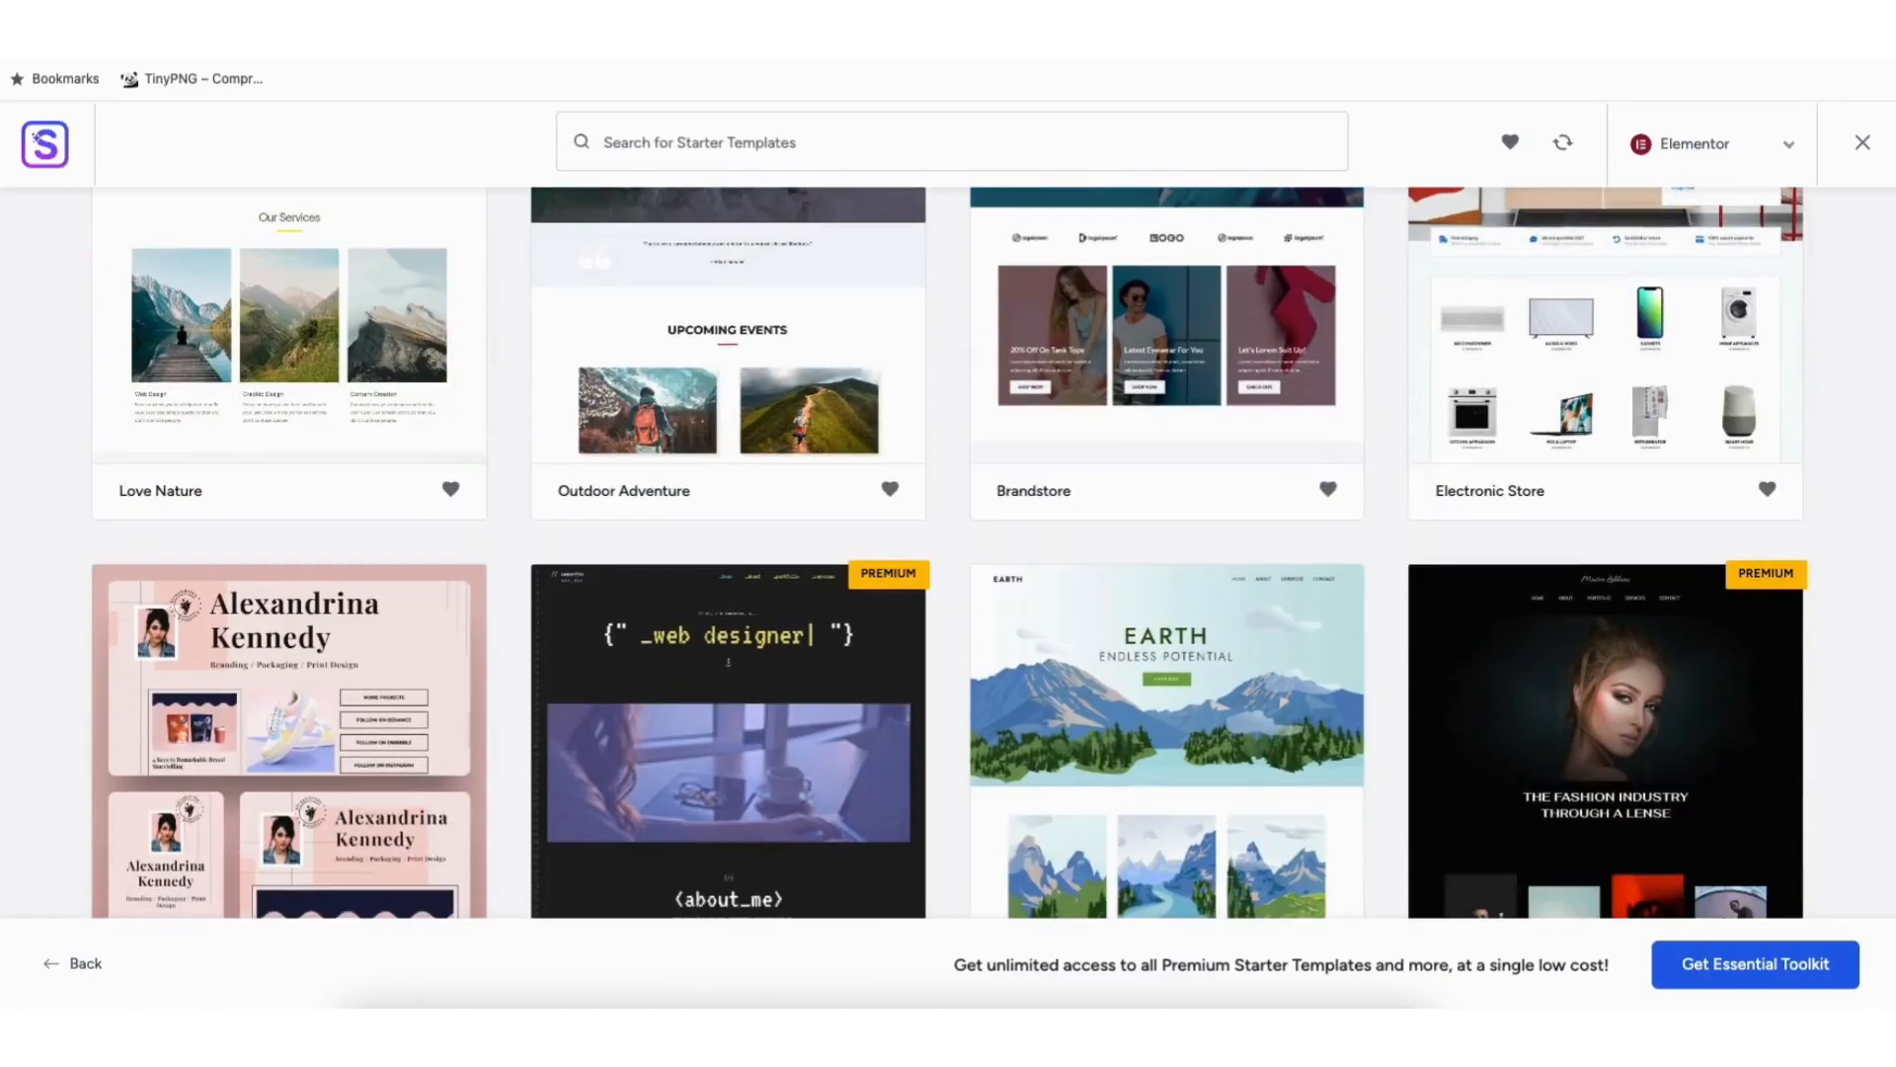
scroll(948, 553, down, 11)
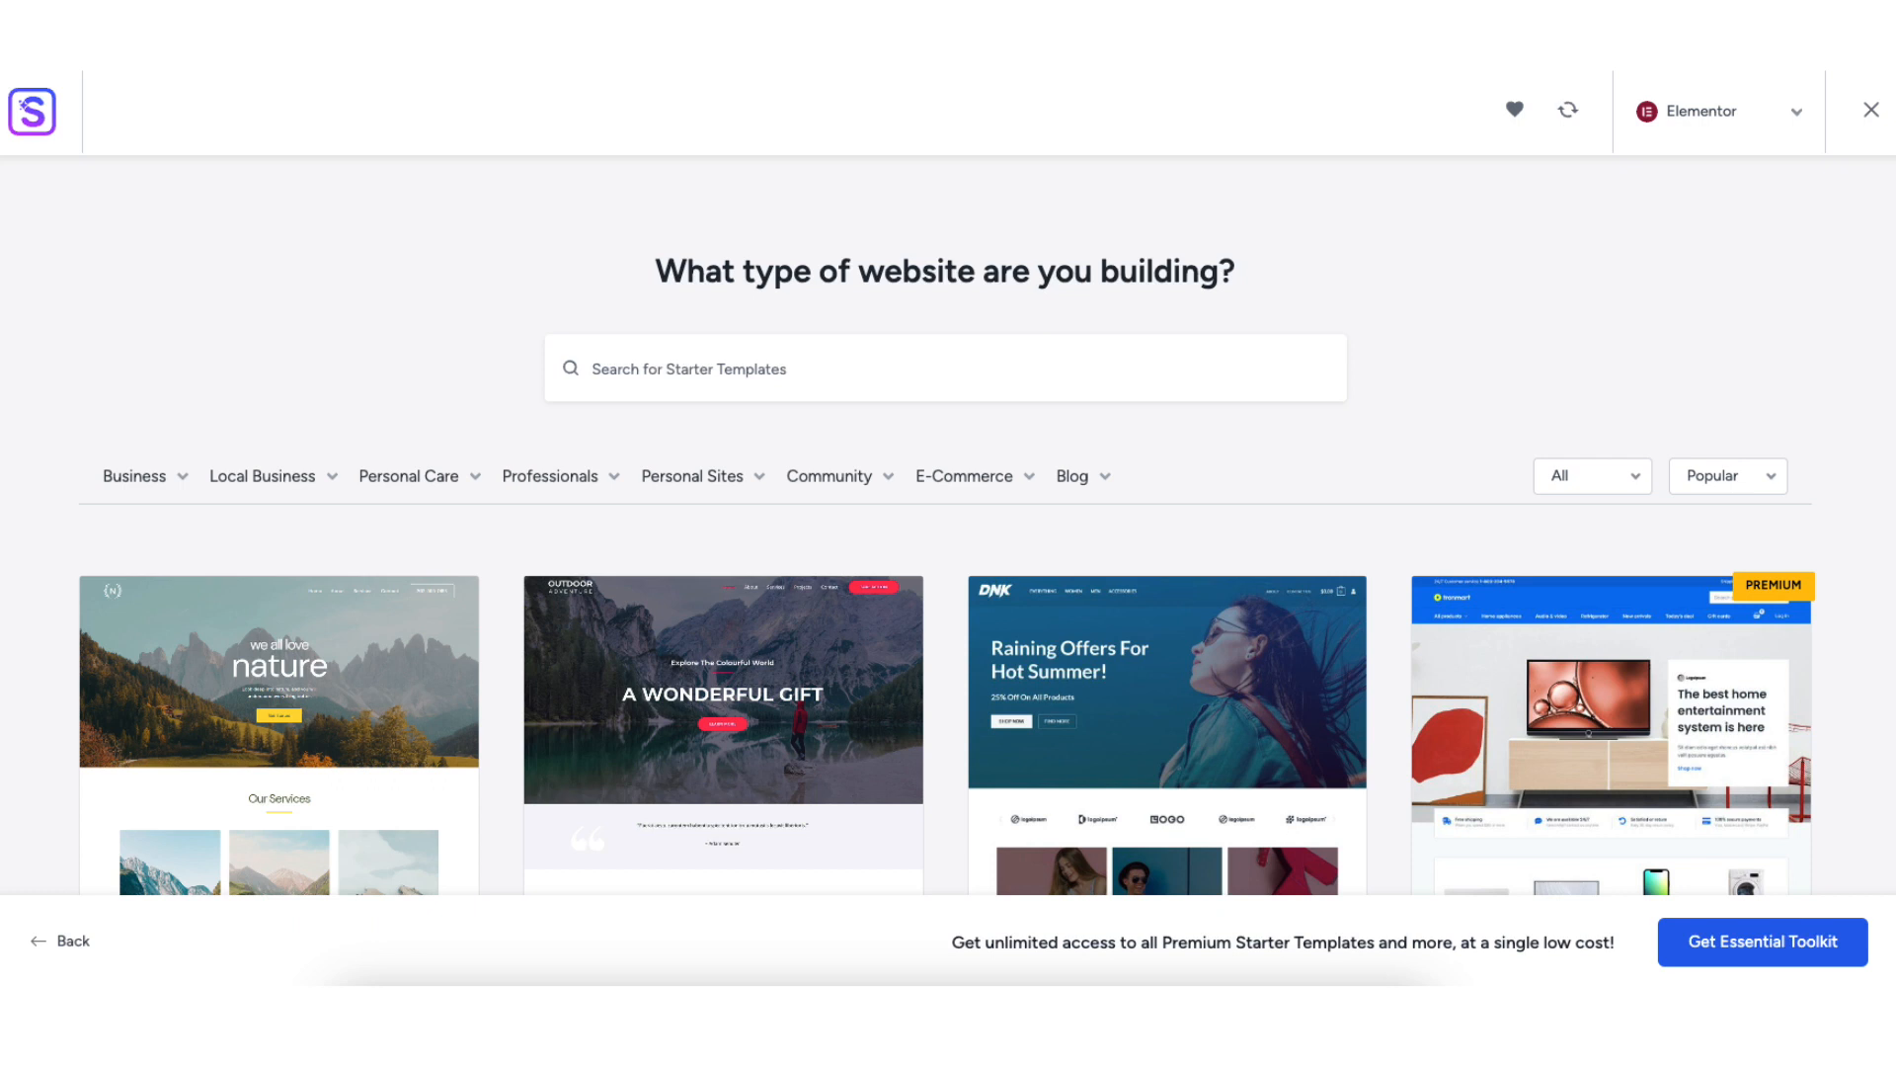
mouse_move(141, 482)
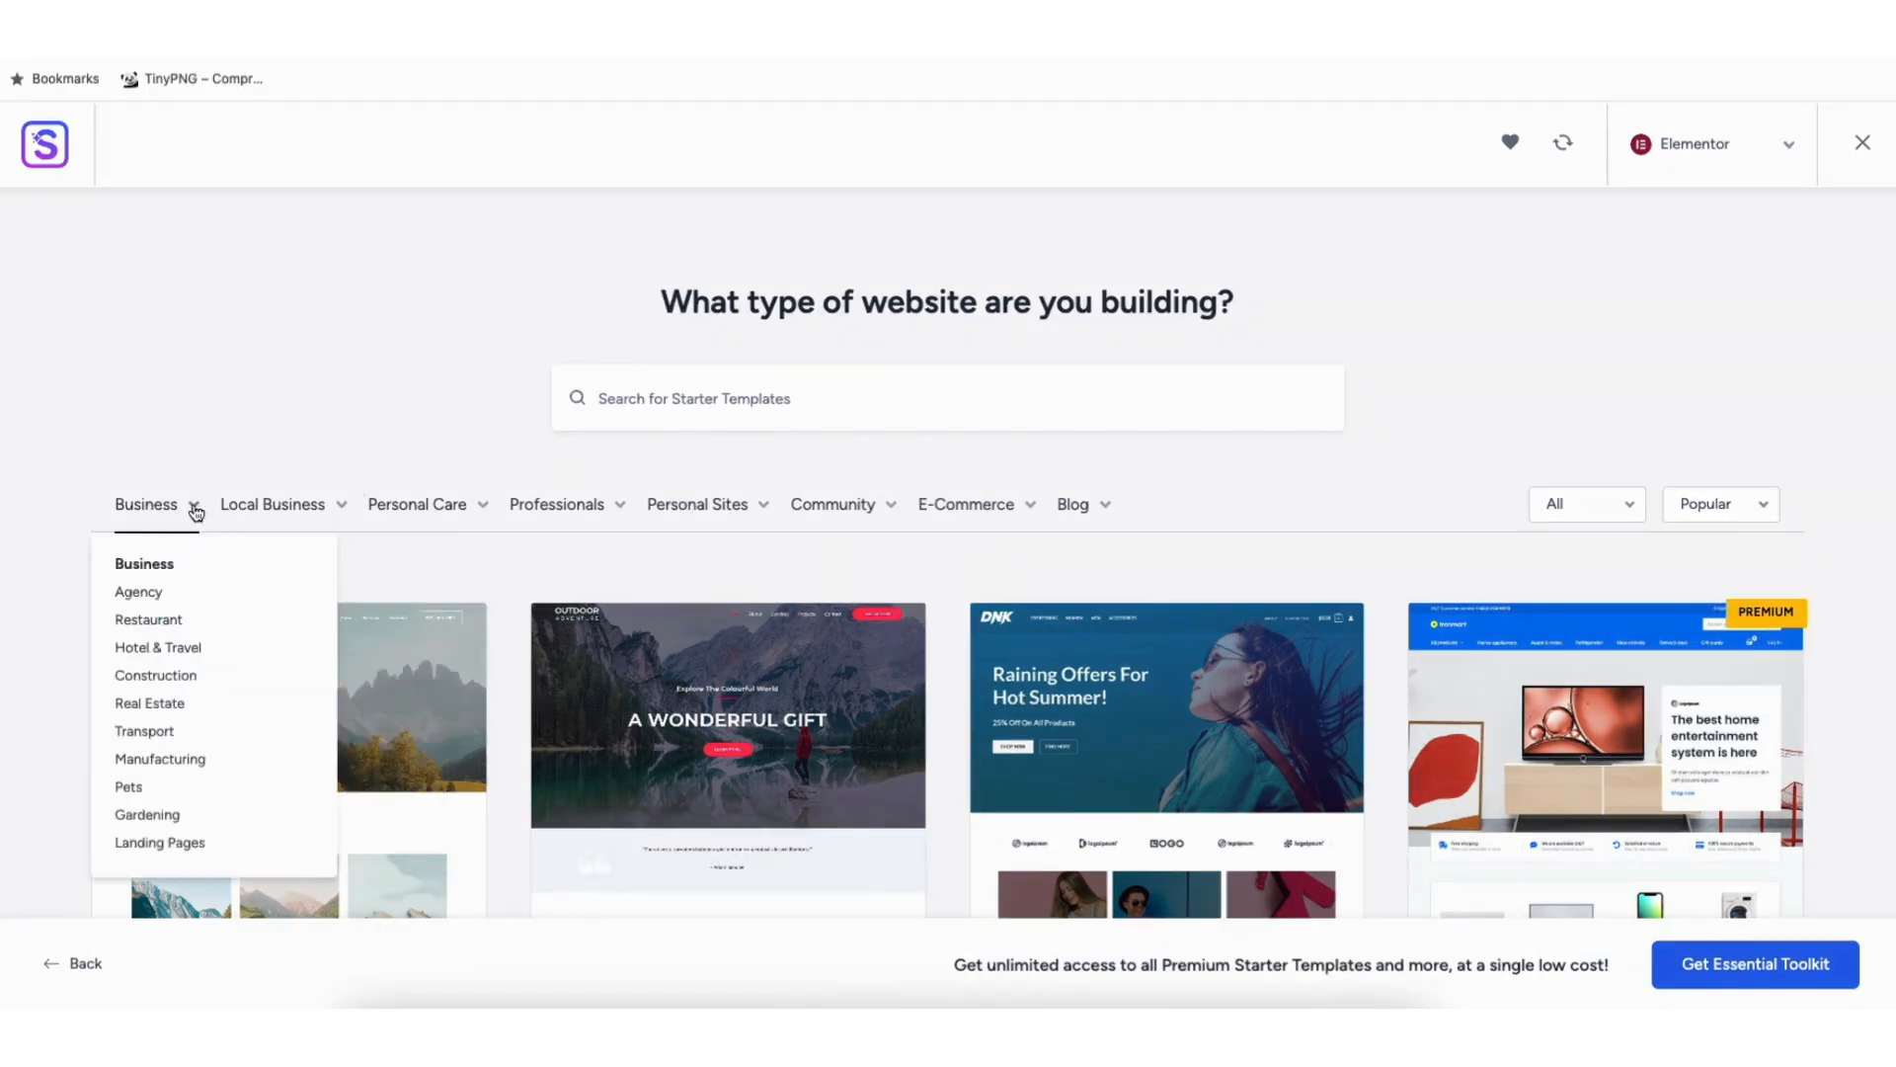
mouse_move(568, 513)
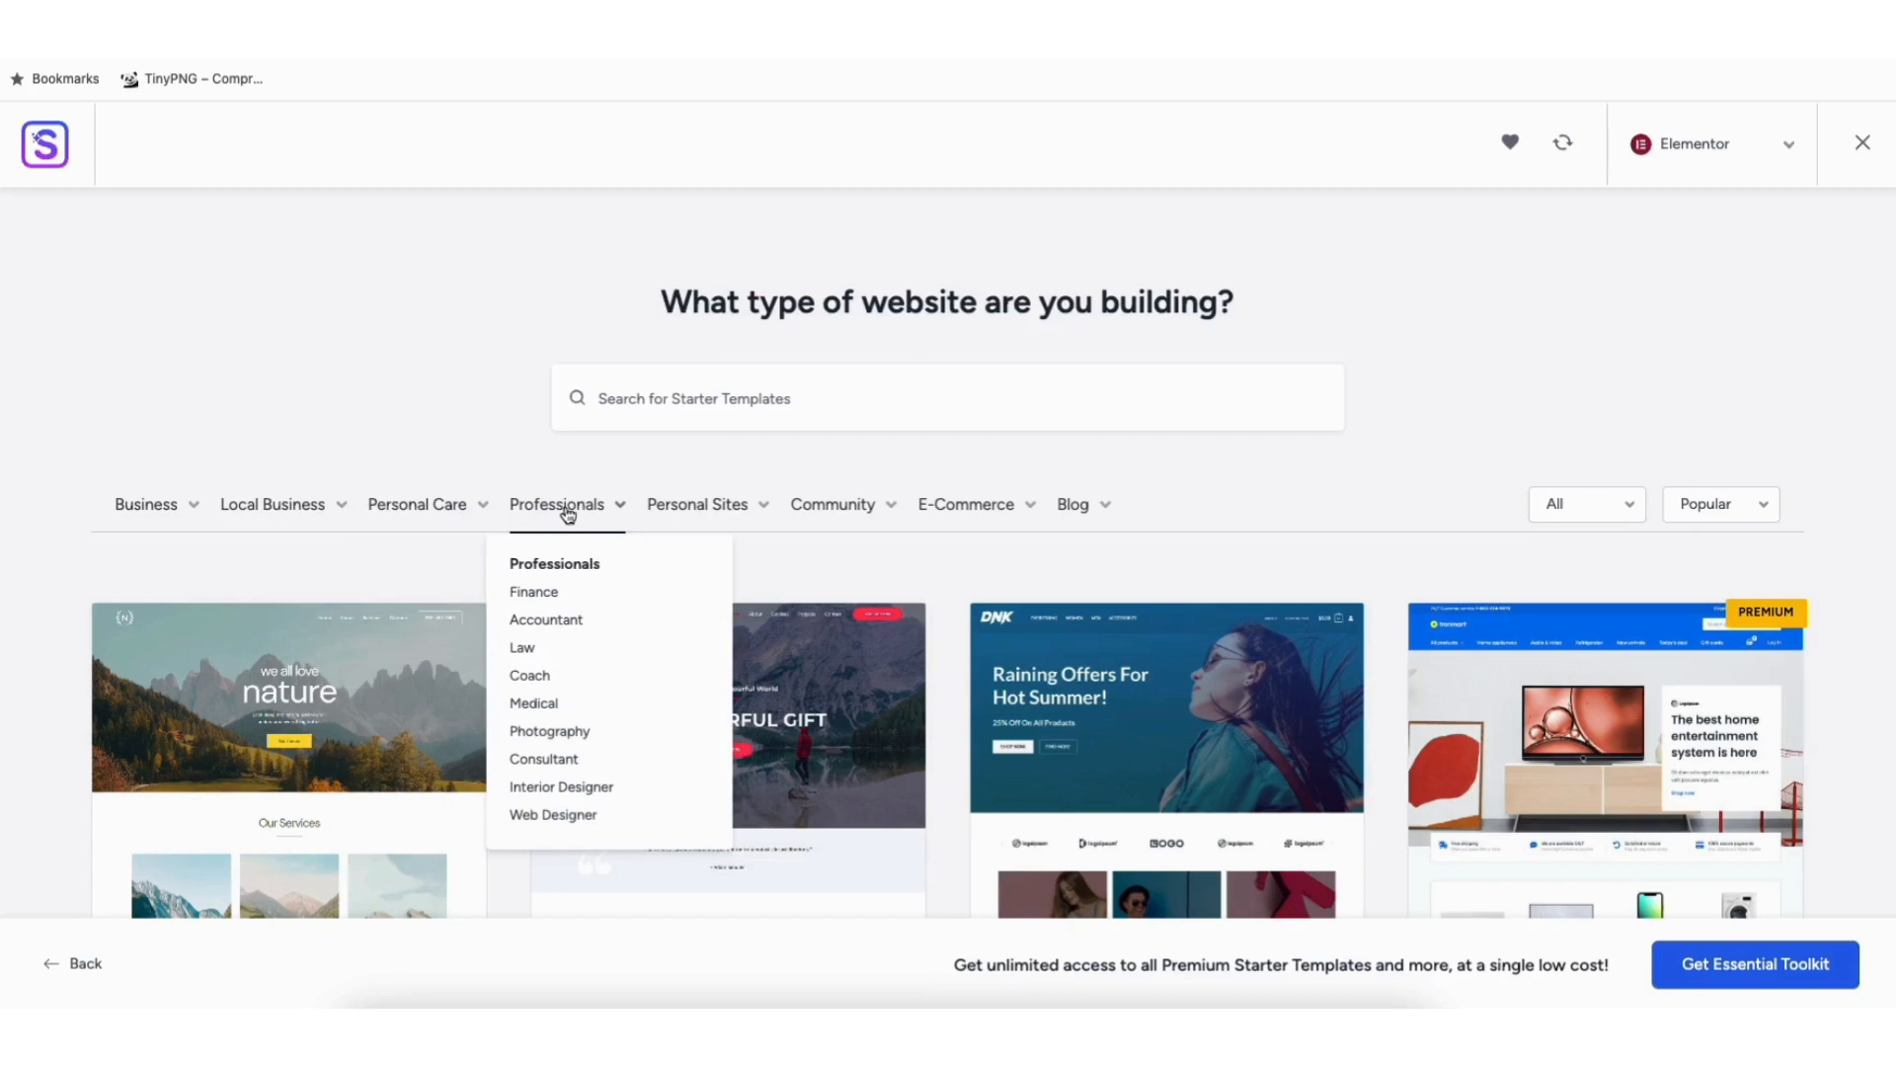
- Preview the Love Nature template down to its testimonial section and close the preview
click(277, 727)
scroll(1136, 553, down, 4)
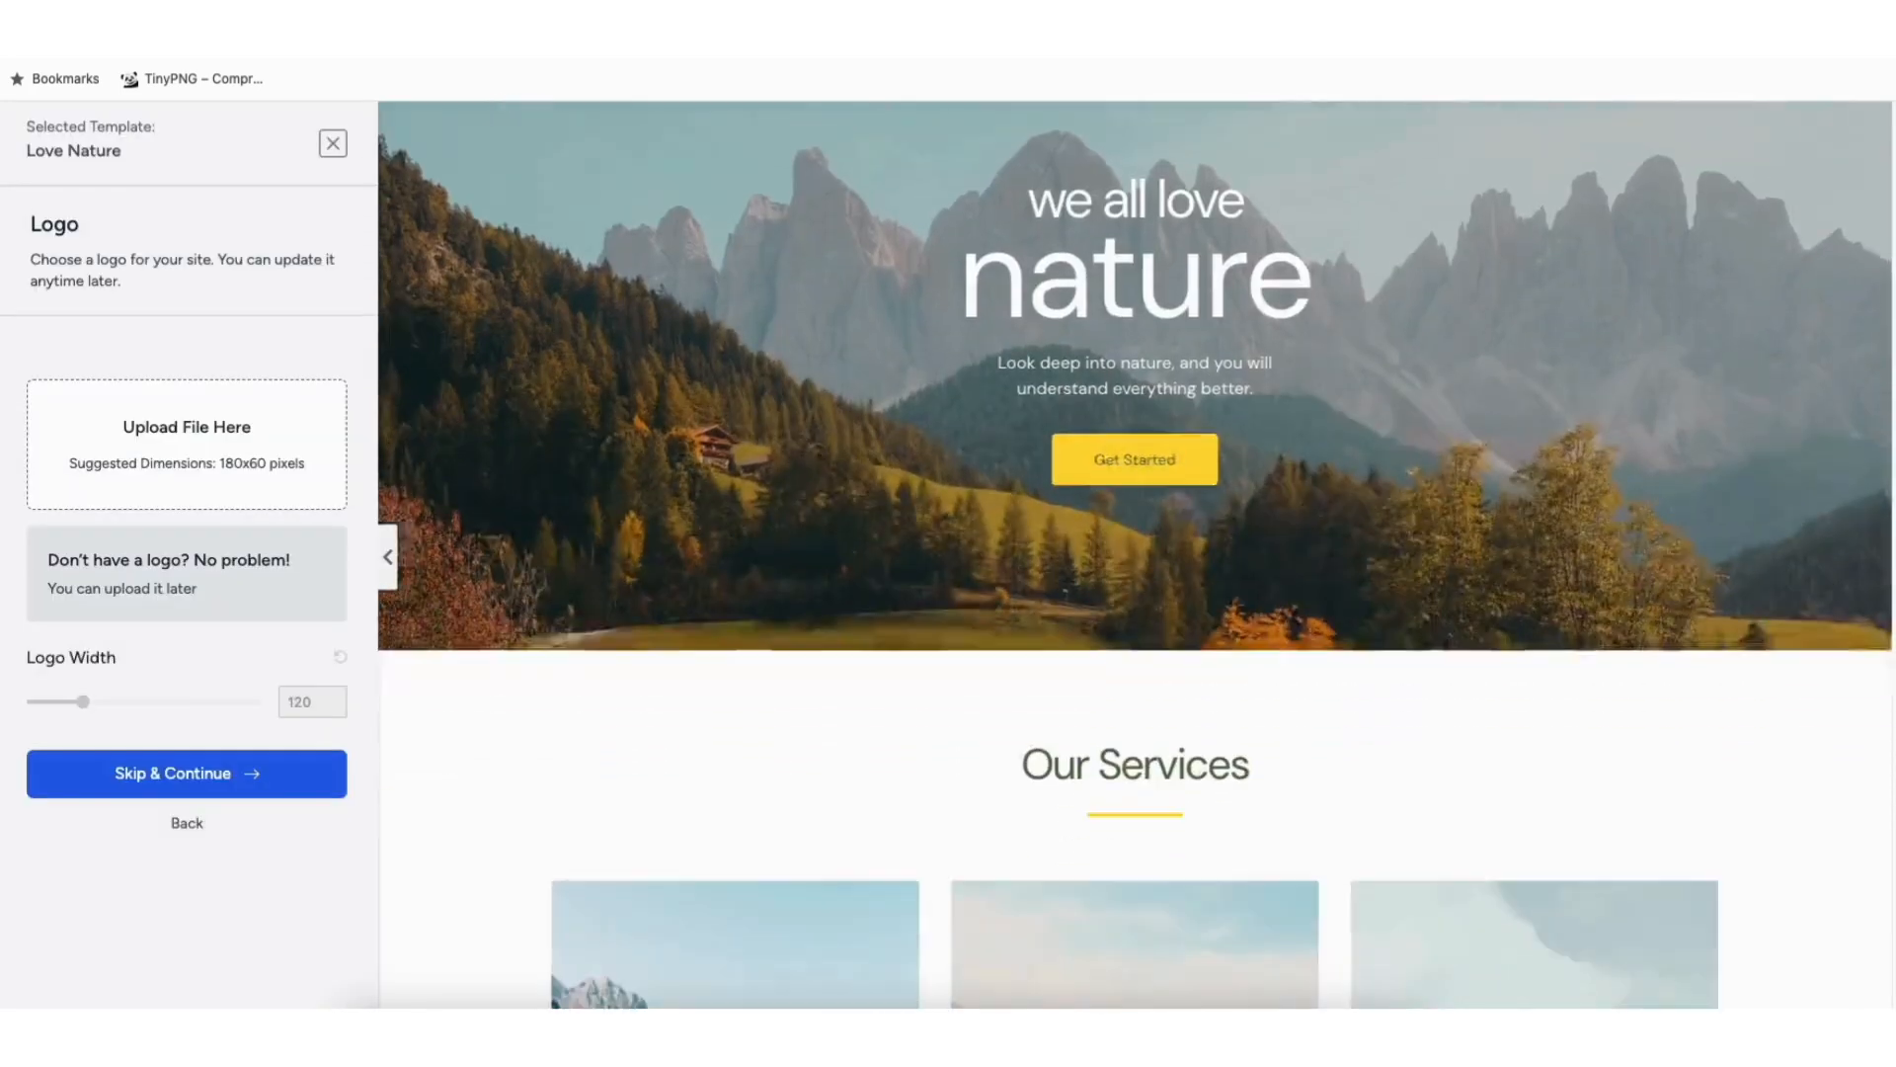
drag(1893, 285, 1894, 475)
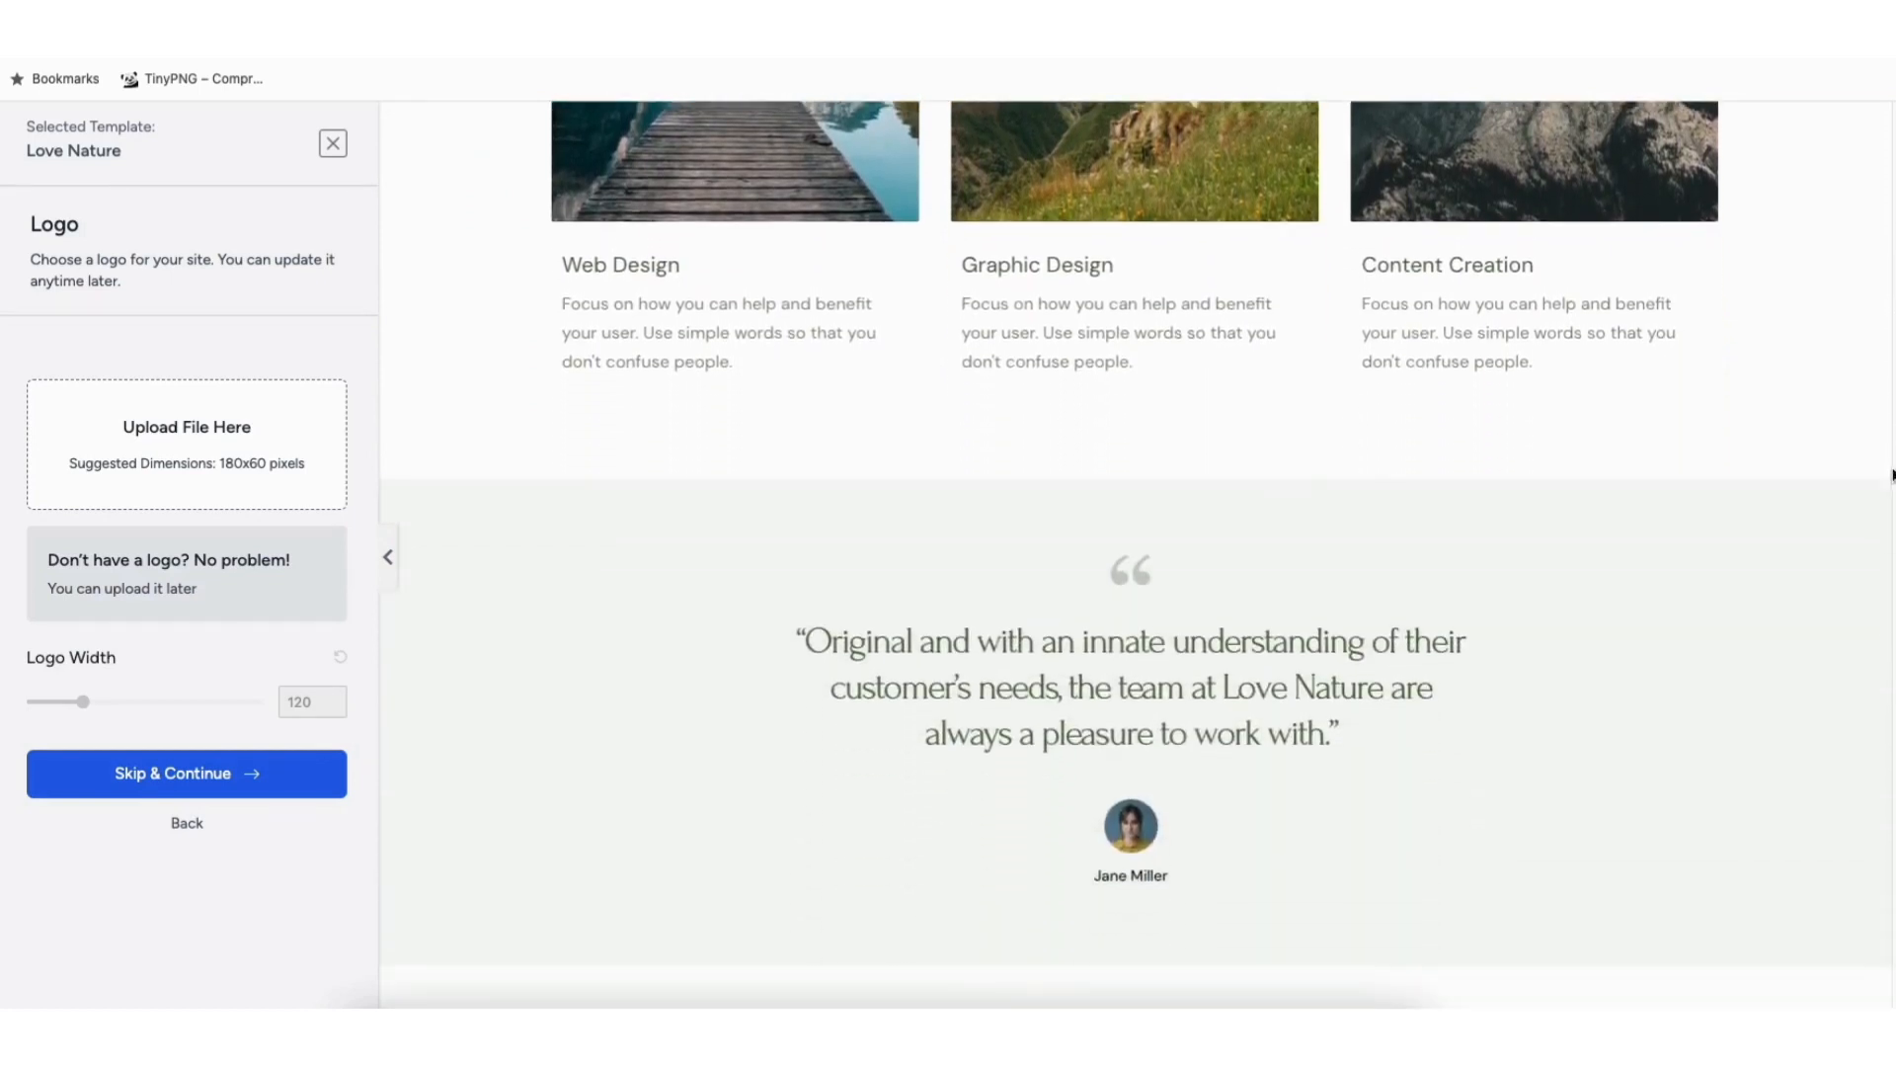
click(331, 145)
- Look through the full gallery of popular starter templates to compare the available designs and spot the premium ones
scroll(948, 553, down, 6)
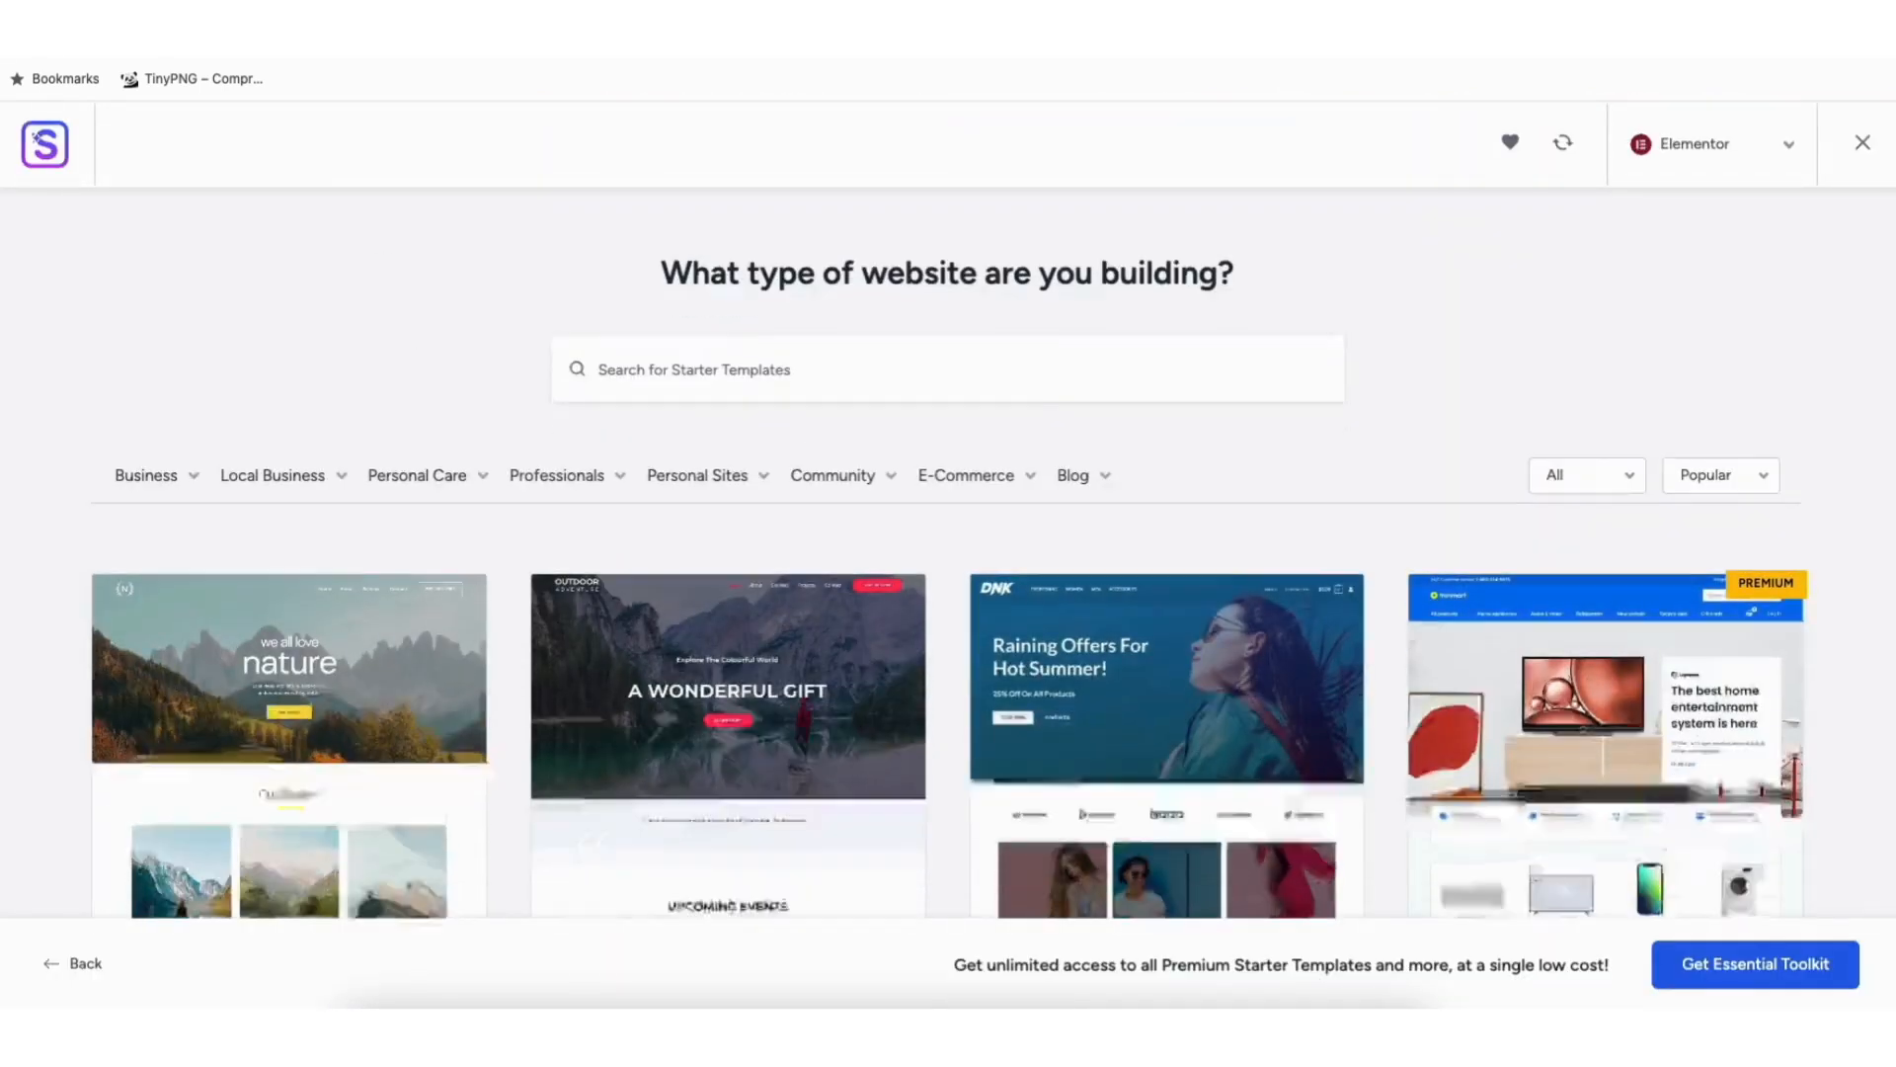
scroll(948, 553, down, 12)
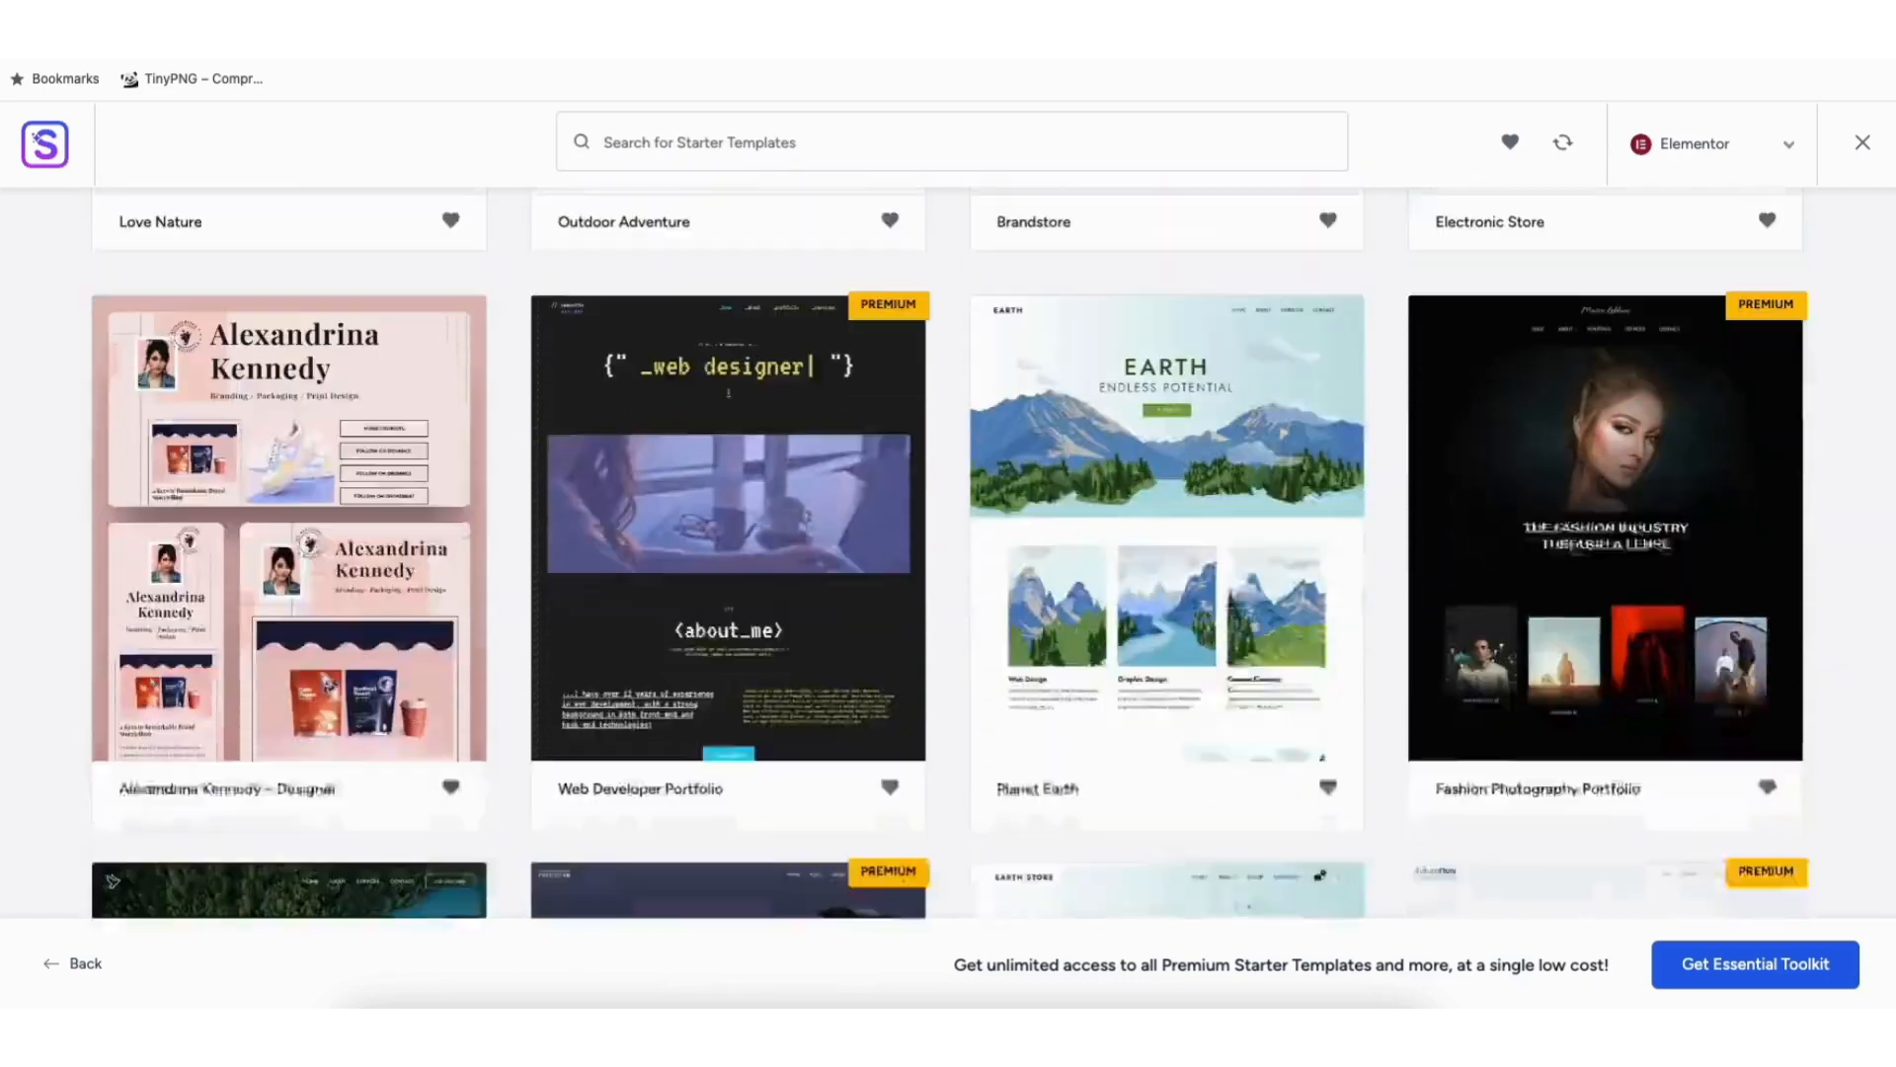
scroll(948, 553, down, 8)
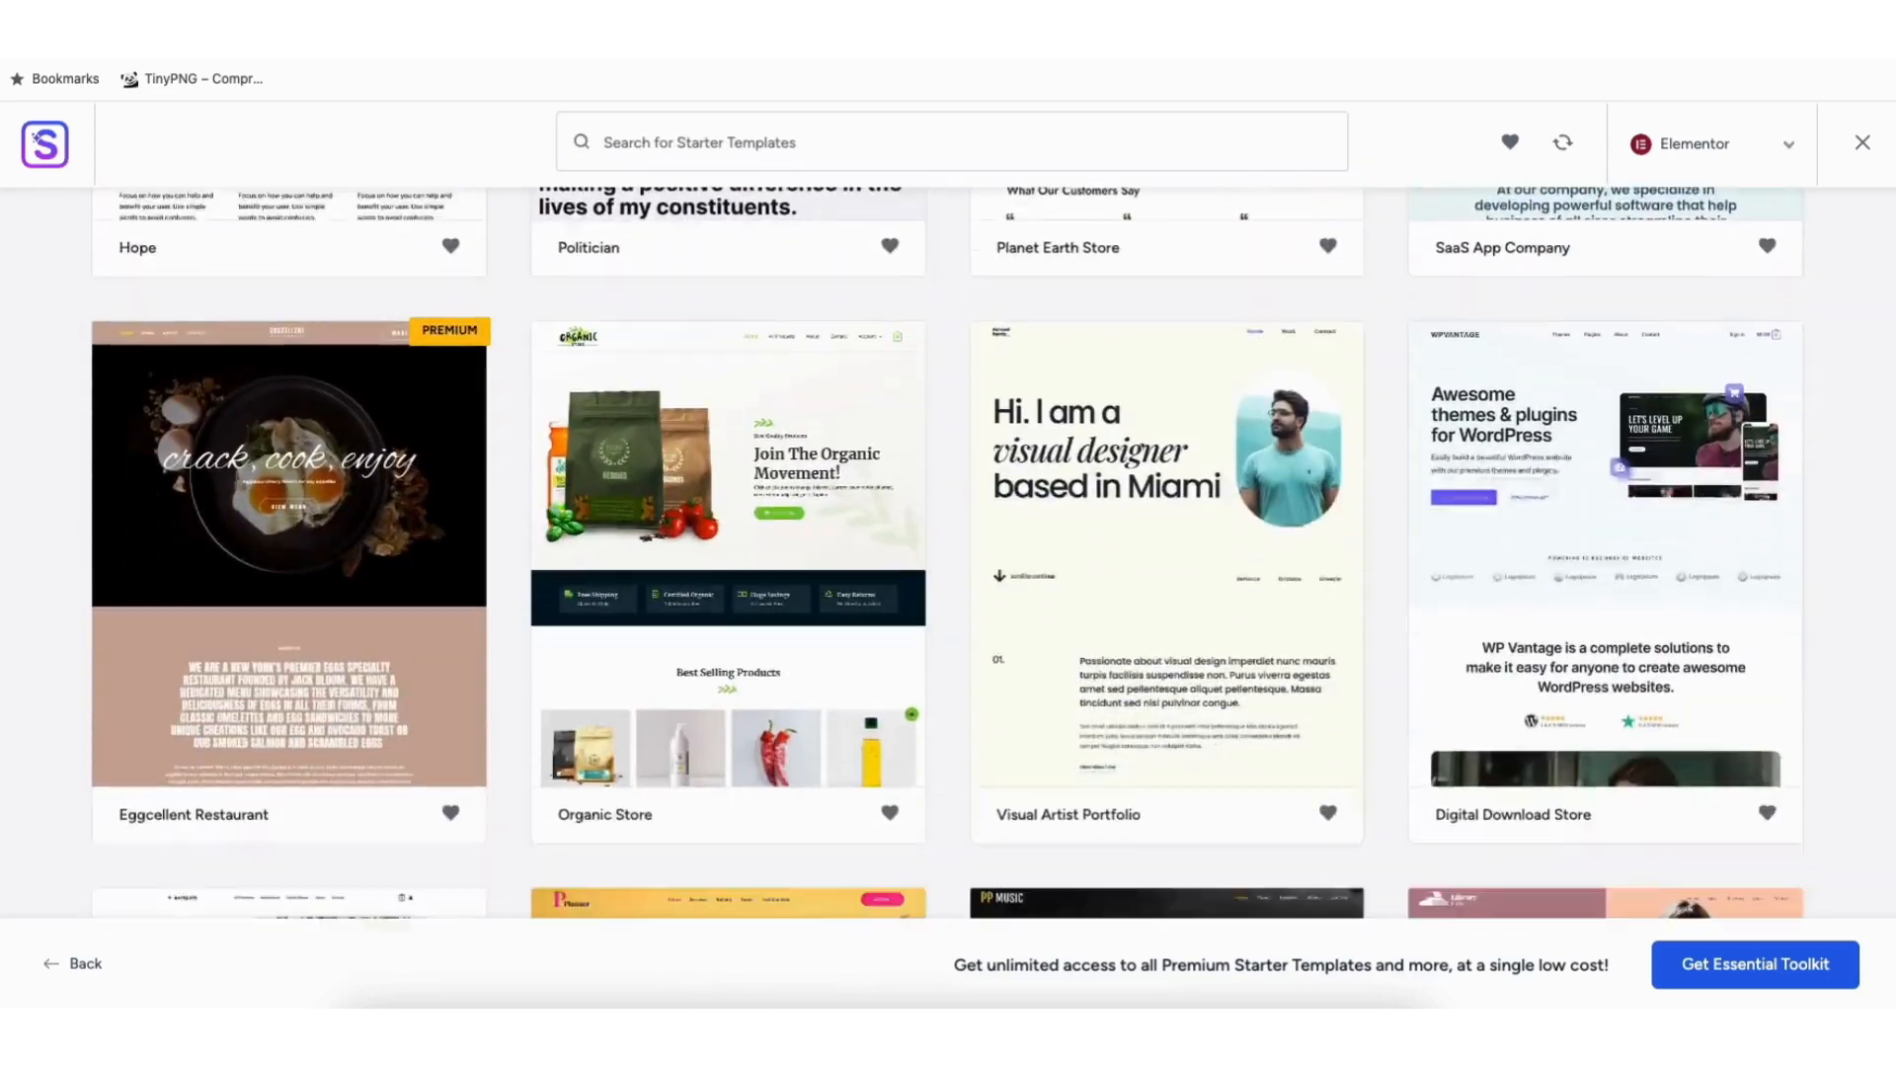
scroll(948, 553, down, 13)
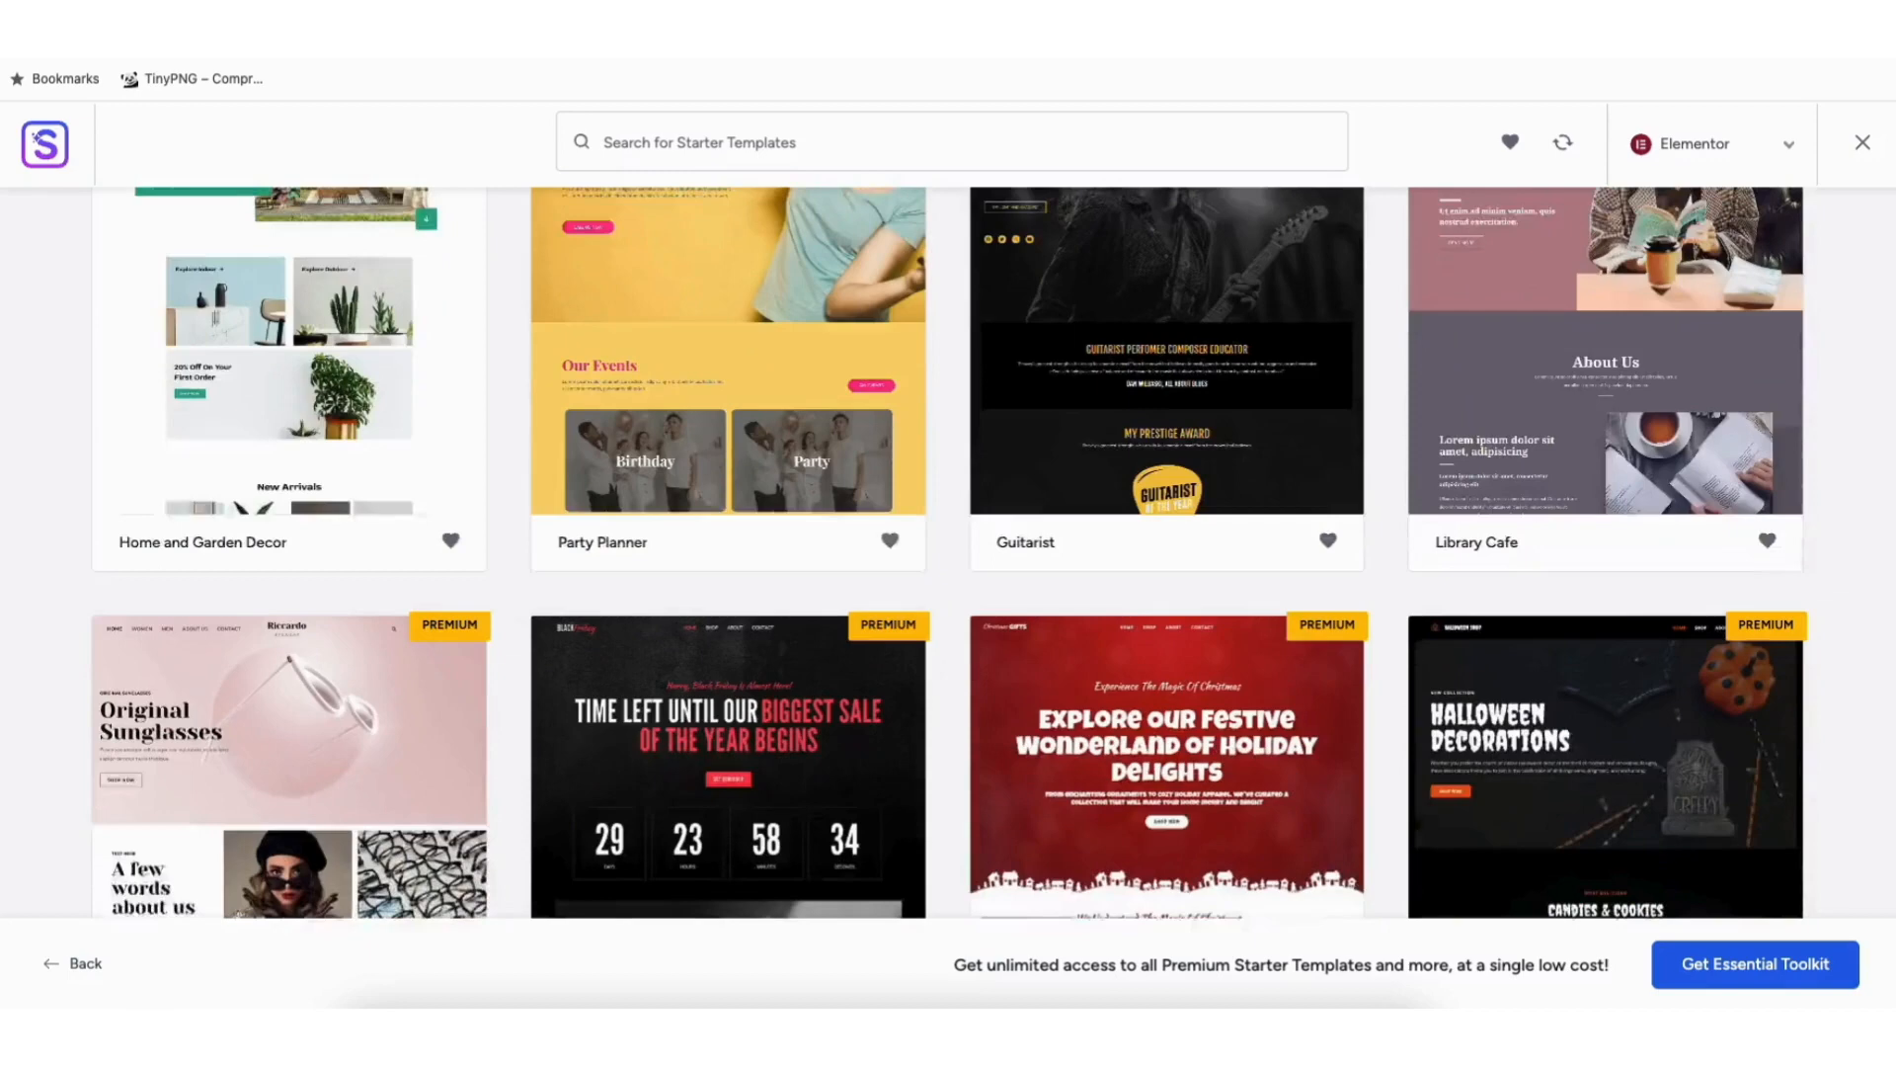
scroll(948, 553, down, 14)
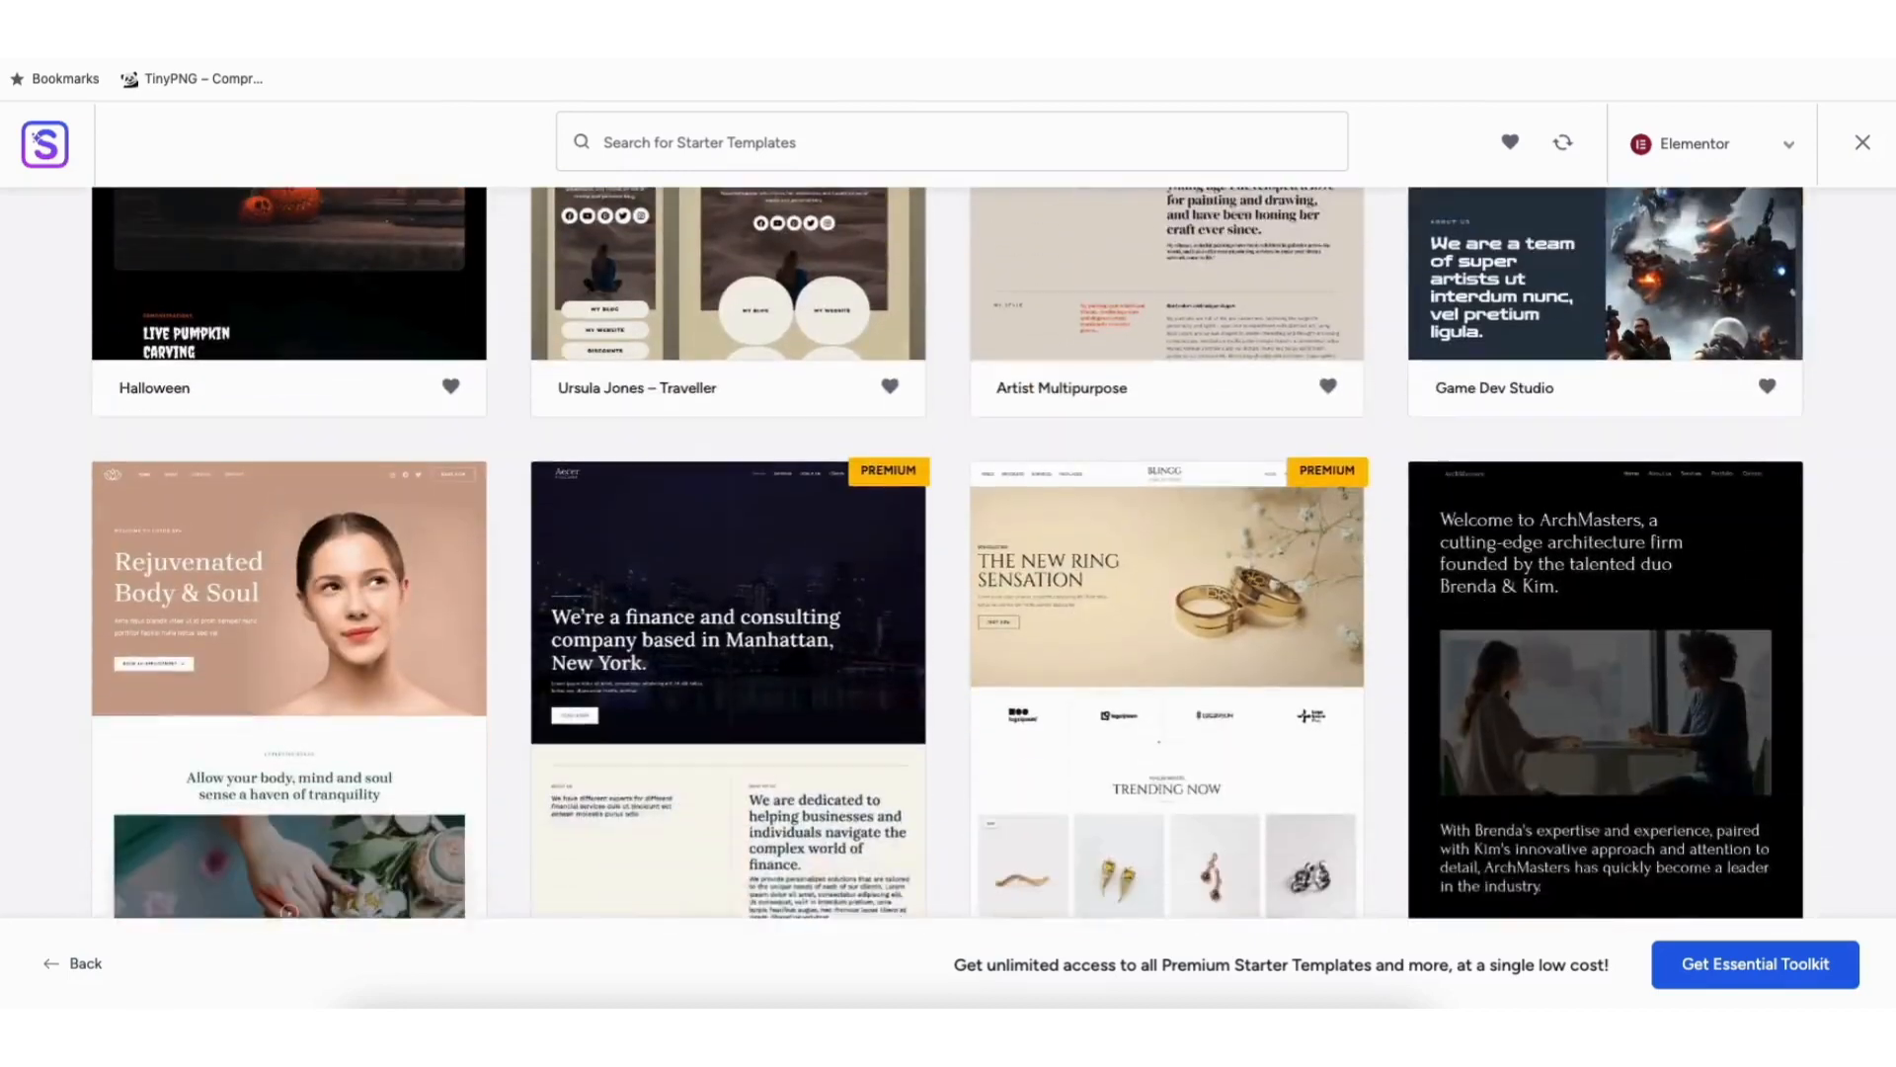
scroll(948, 553, down, 13)
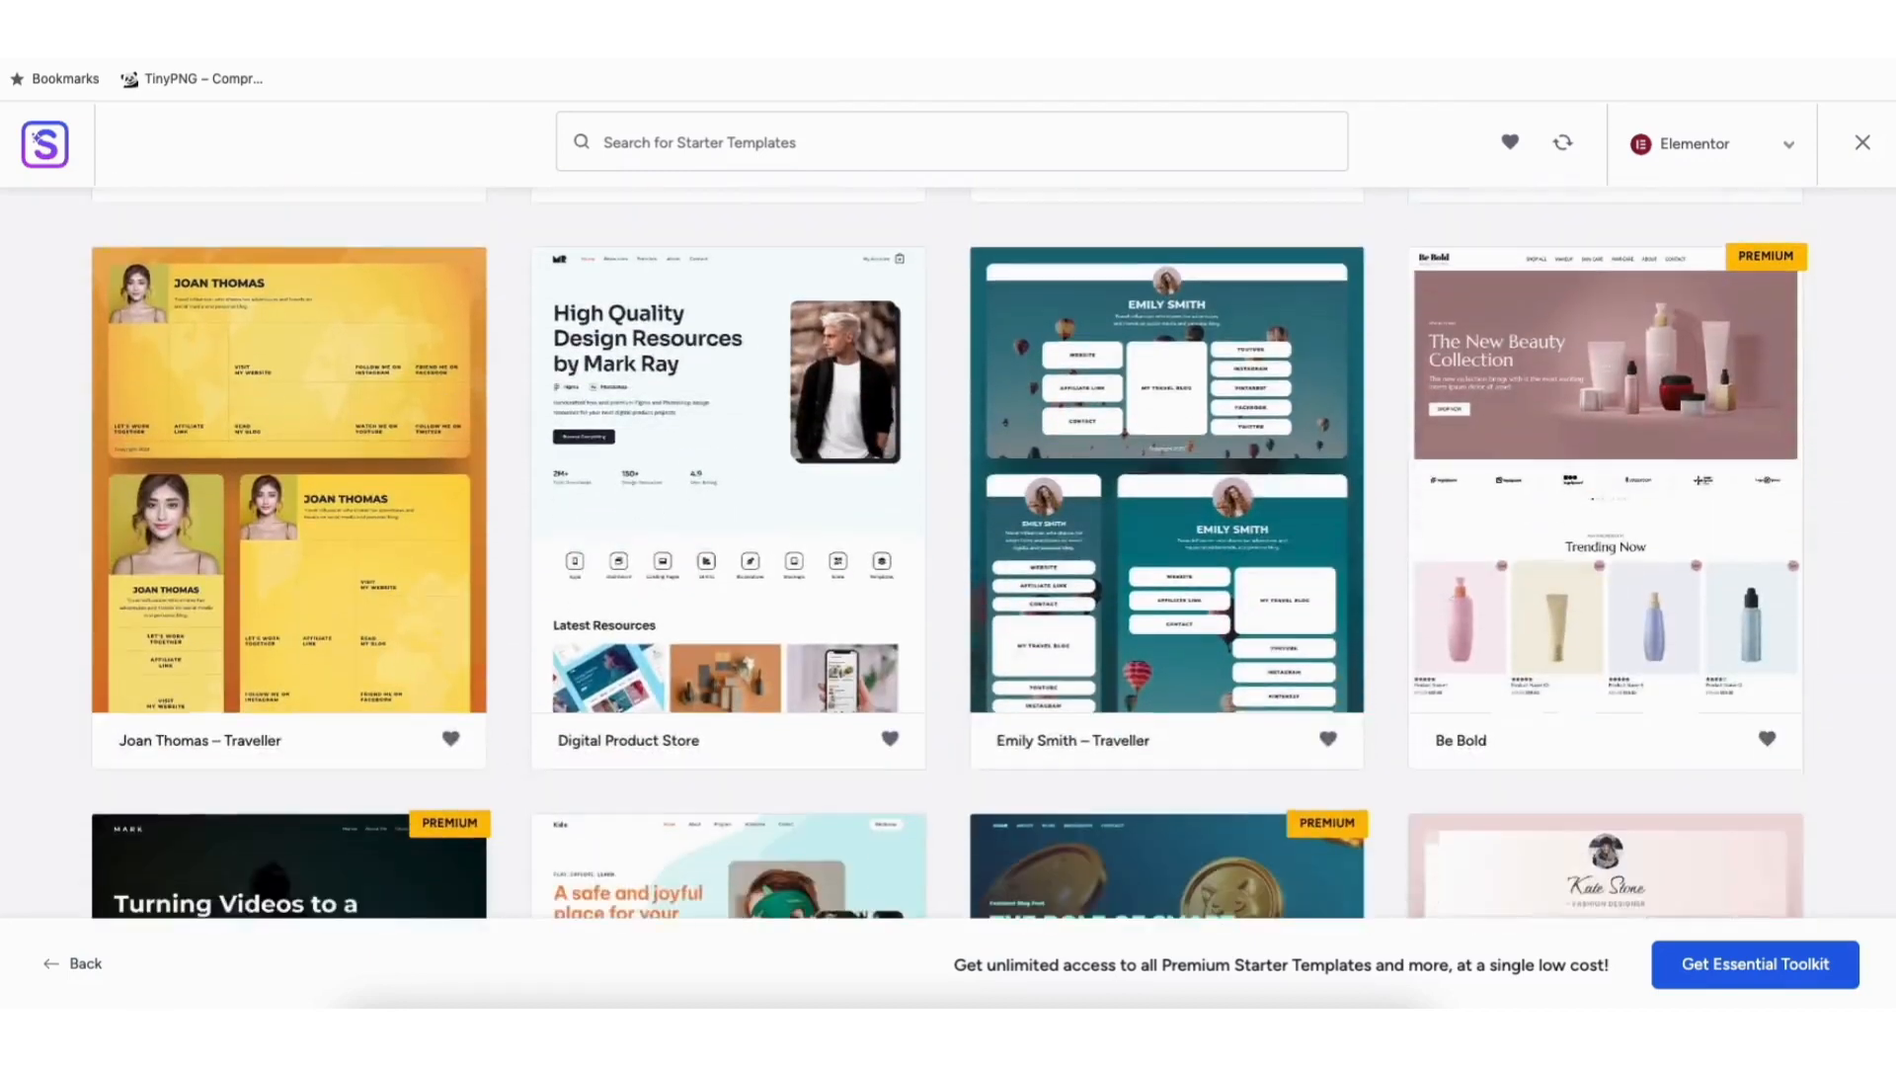
scroll(948, 554, down, 9)
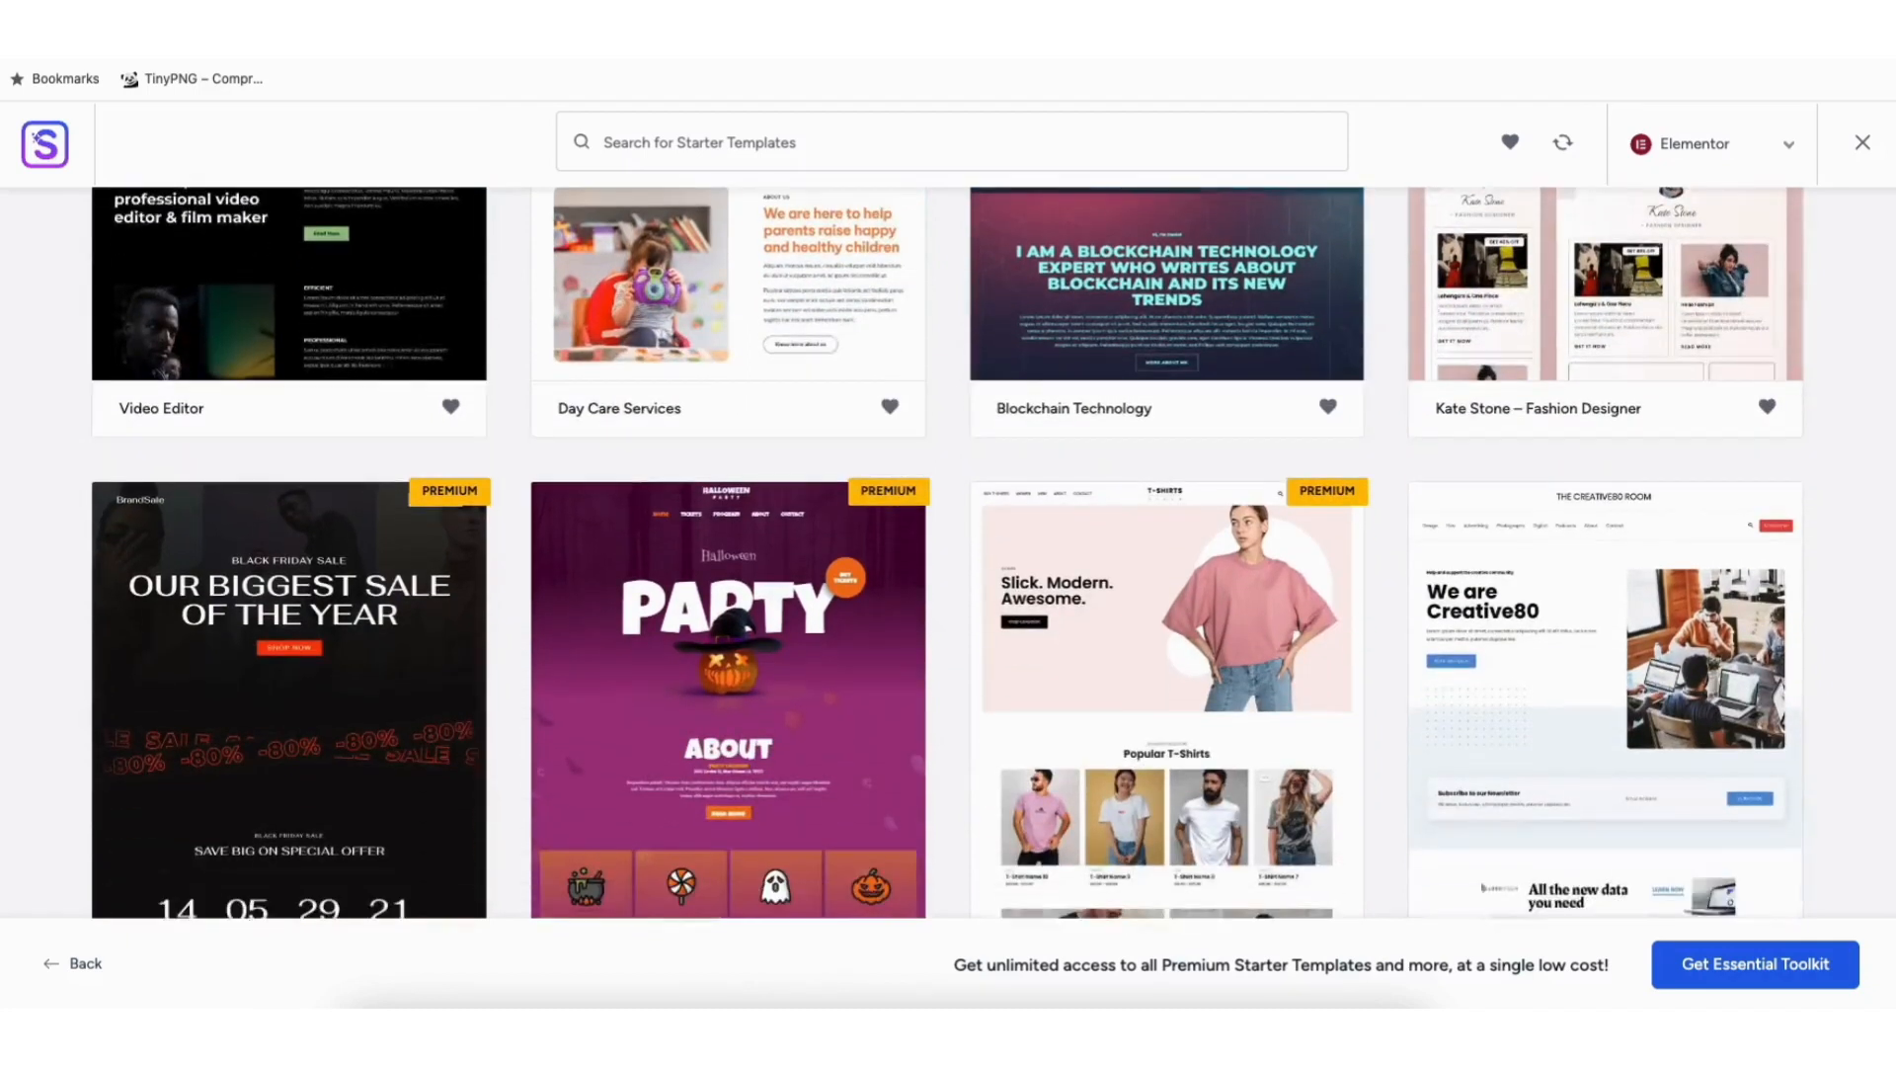
scroll(948, 553, down, 9)
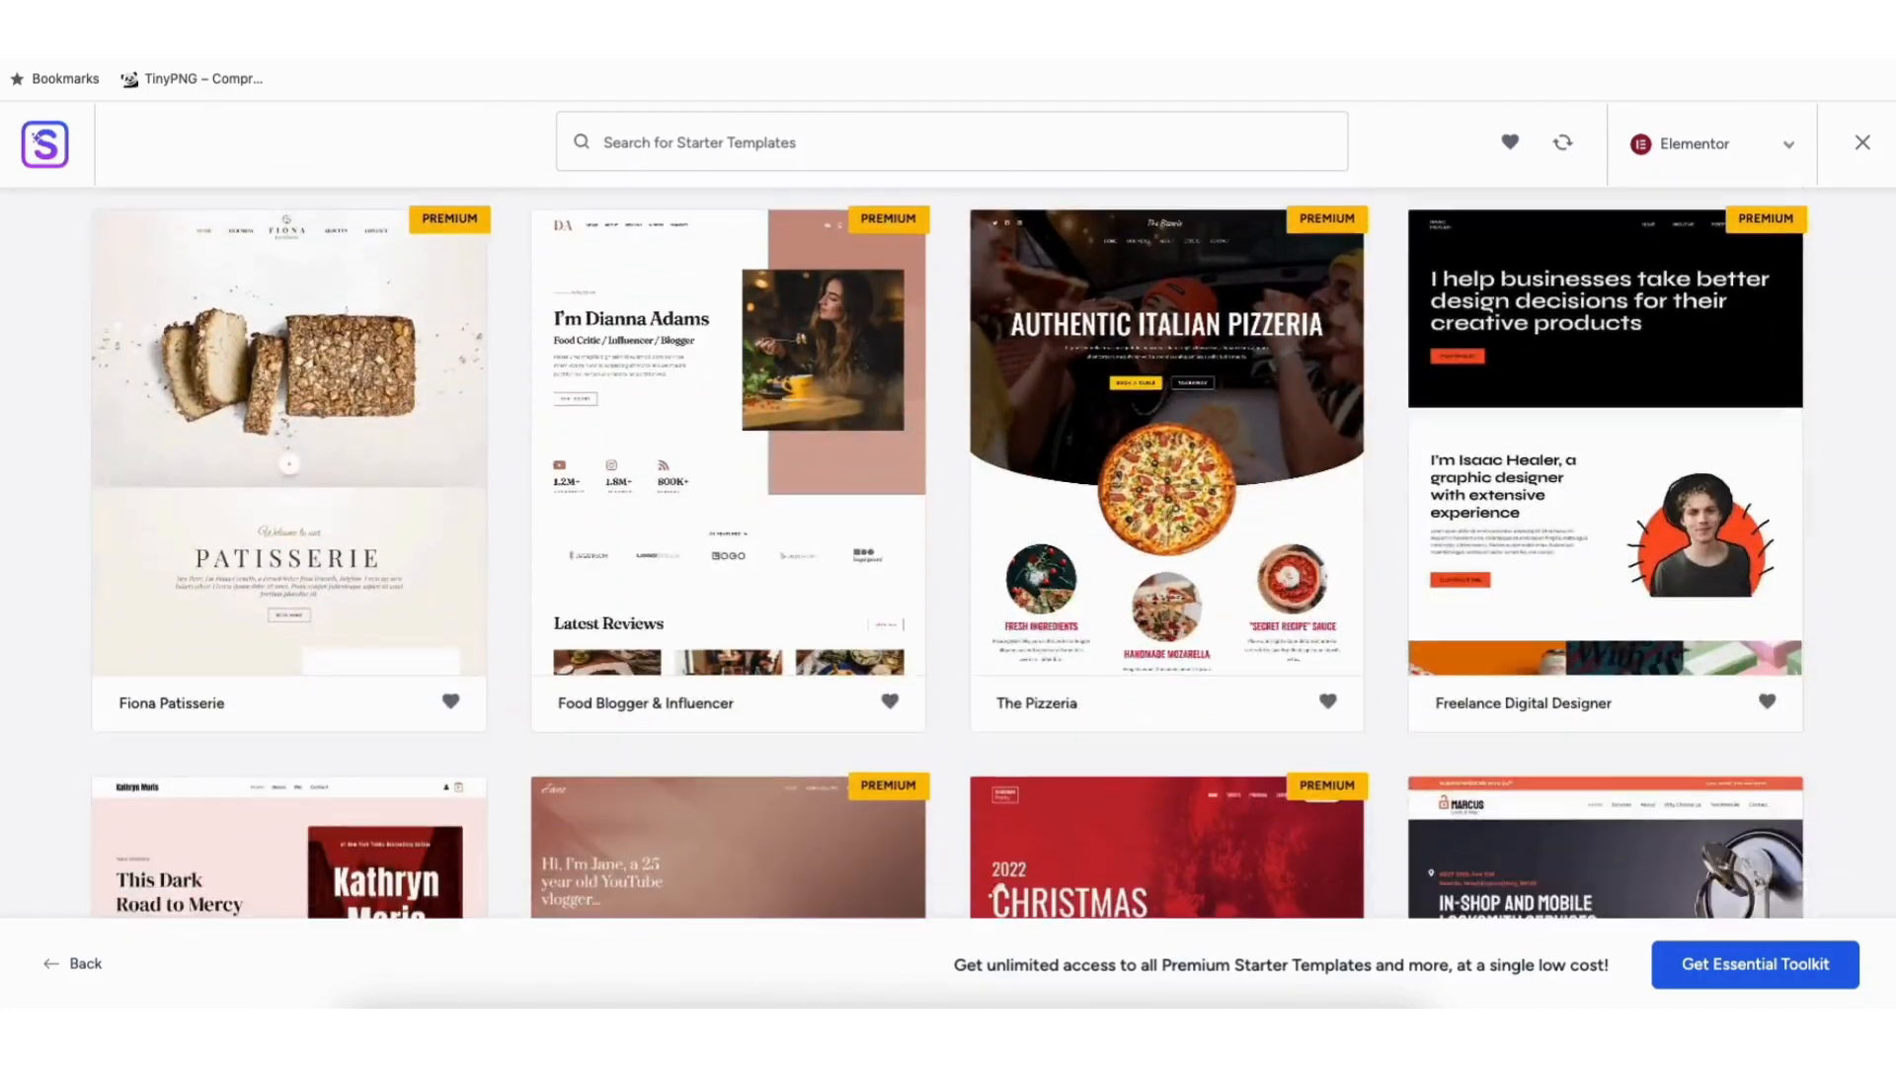
scroll(948, 553, down, 9)
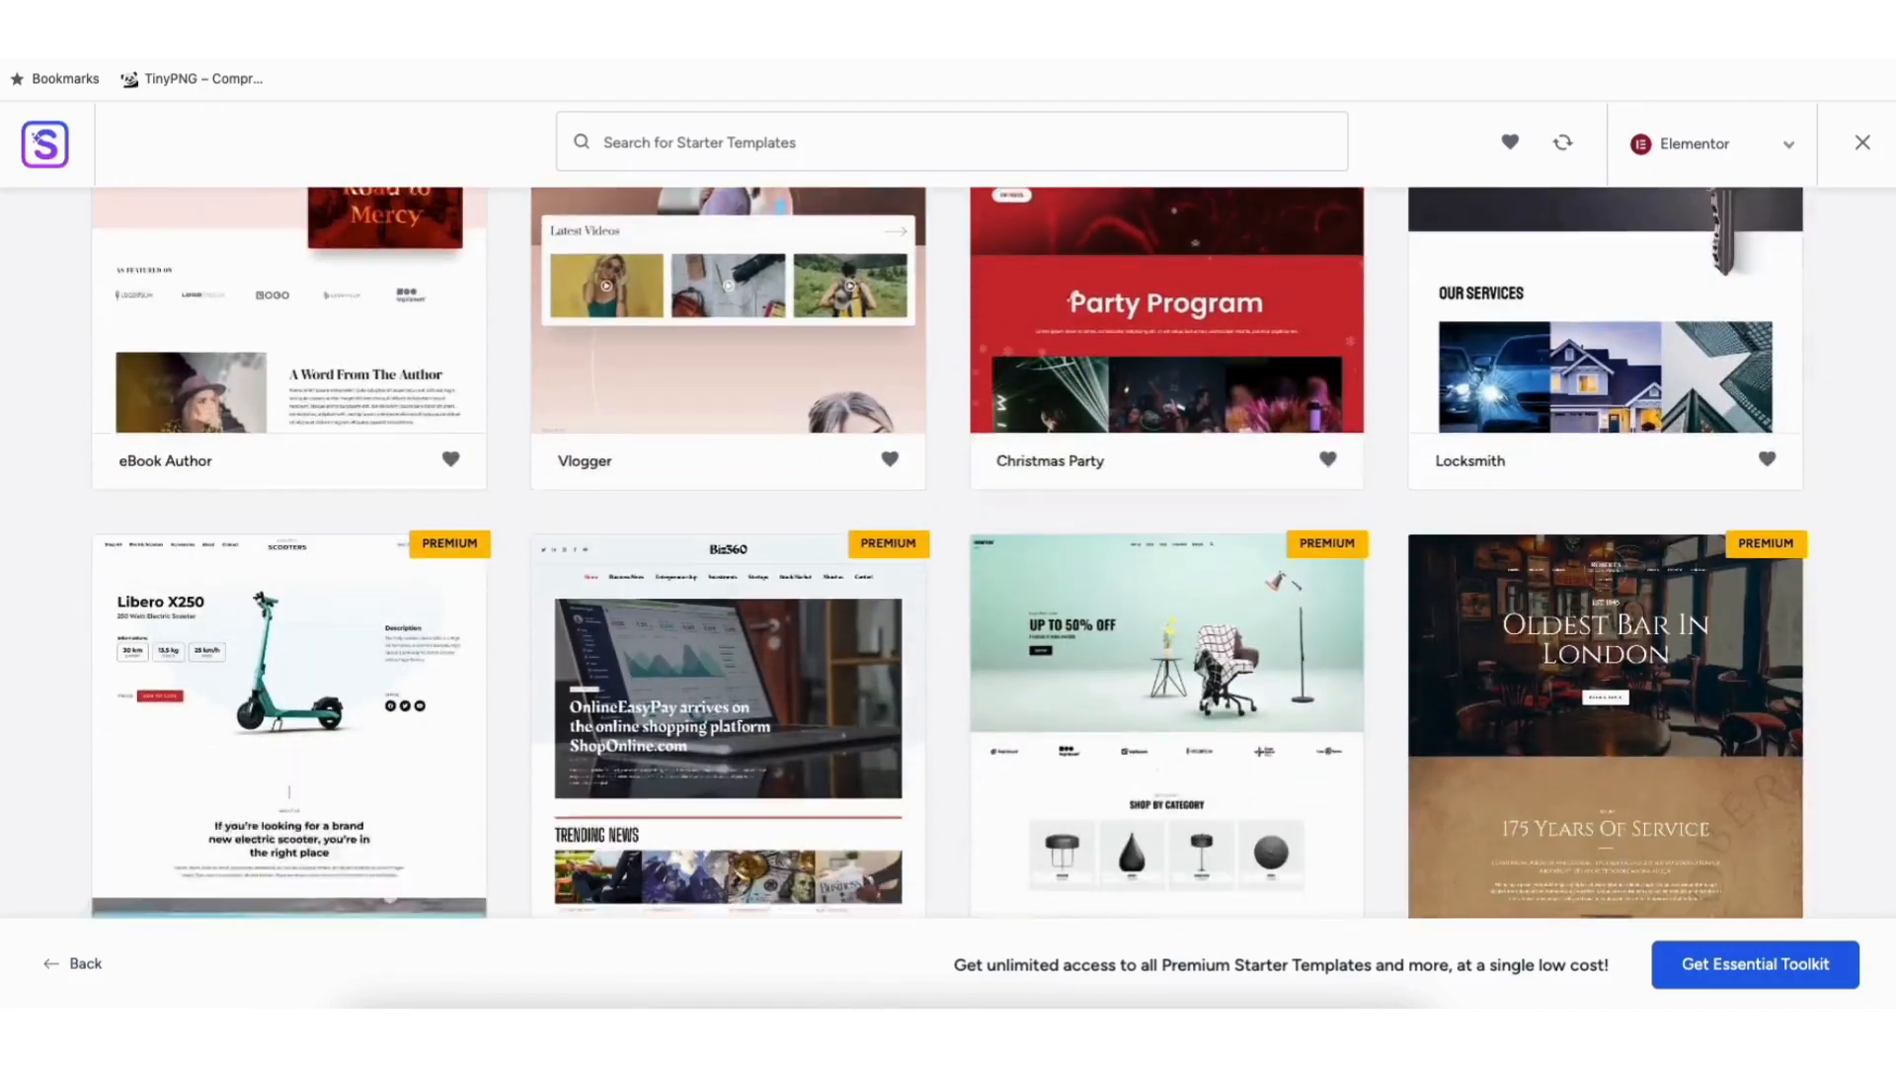
scroll(814, 595, down, 6)
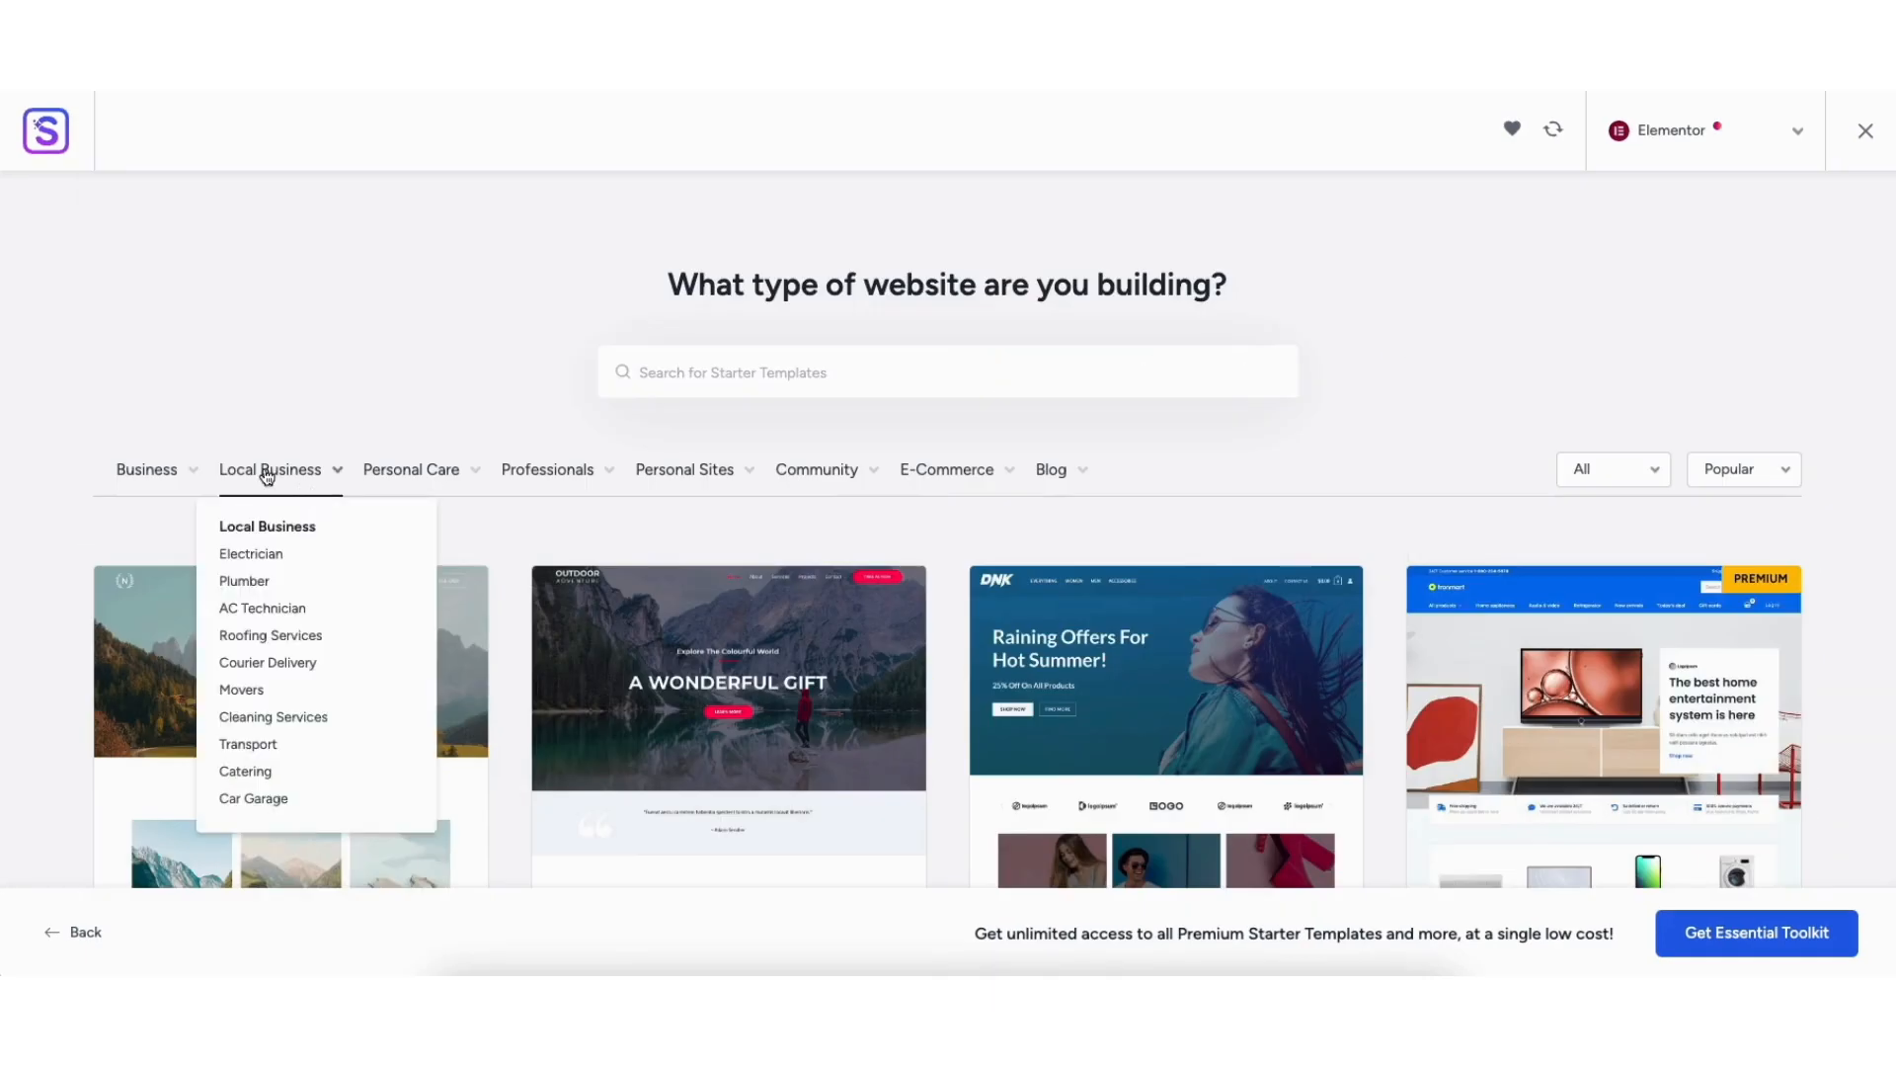
- Filter the starter templates by the Local Business category and look through the matching designs
click(266, 479)
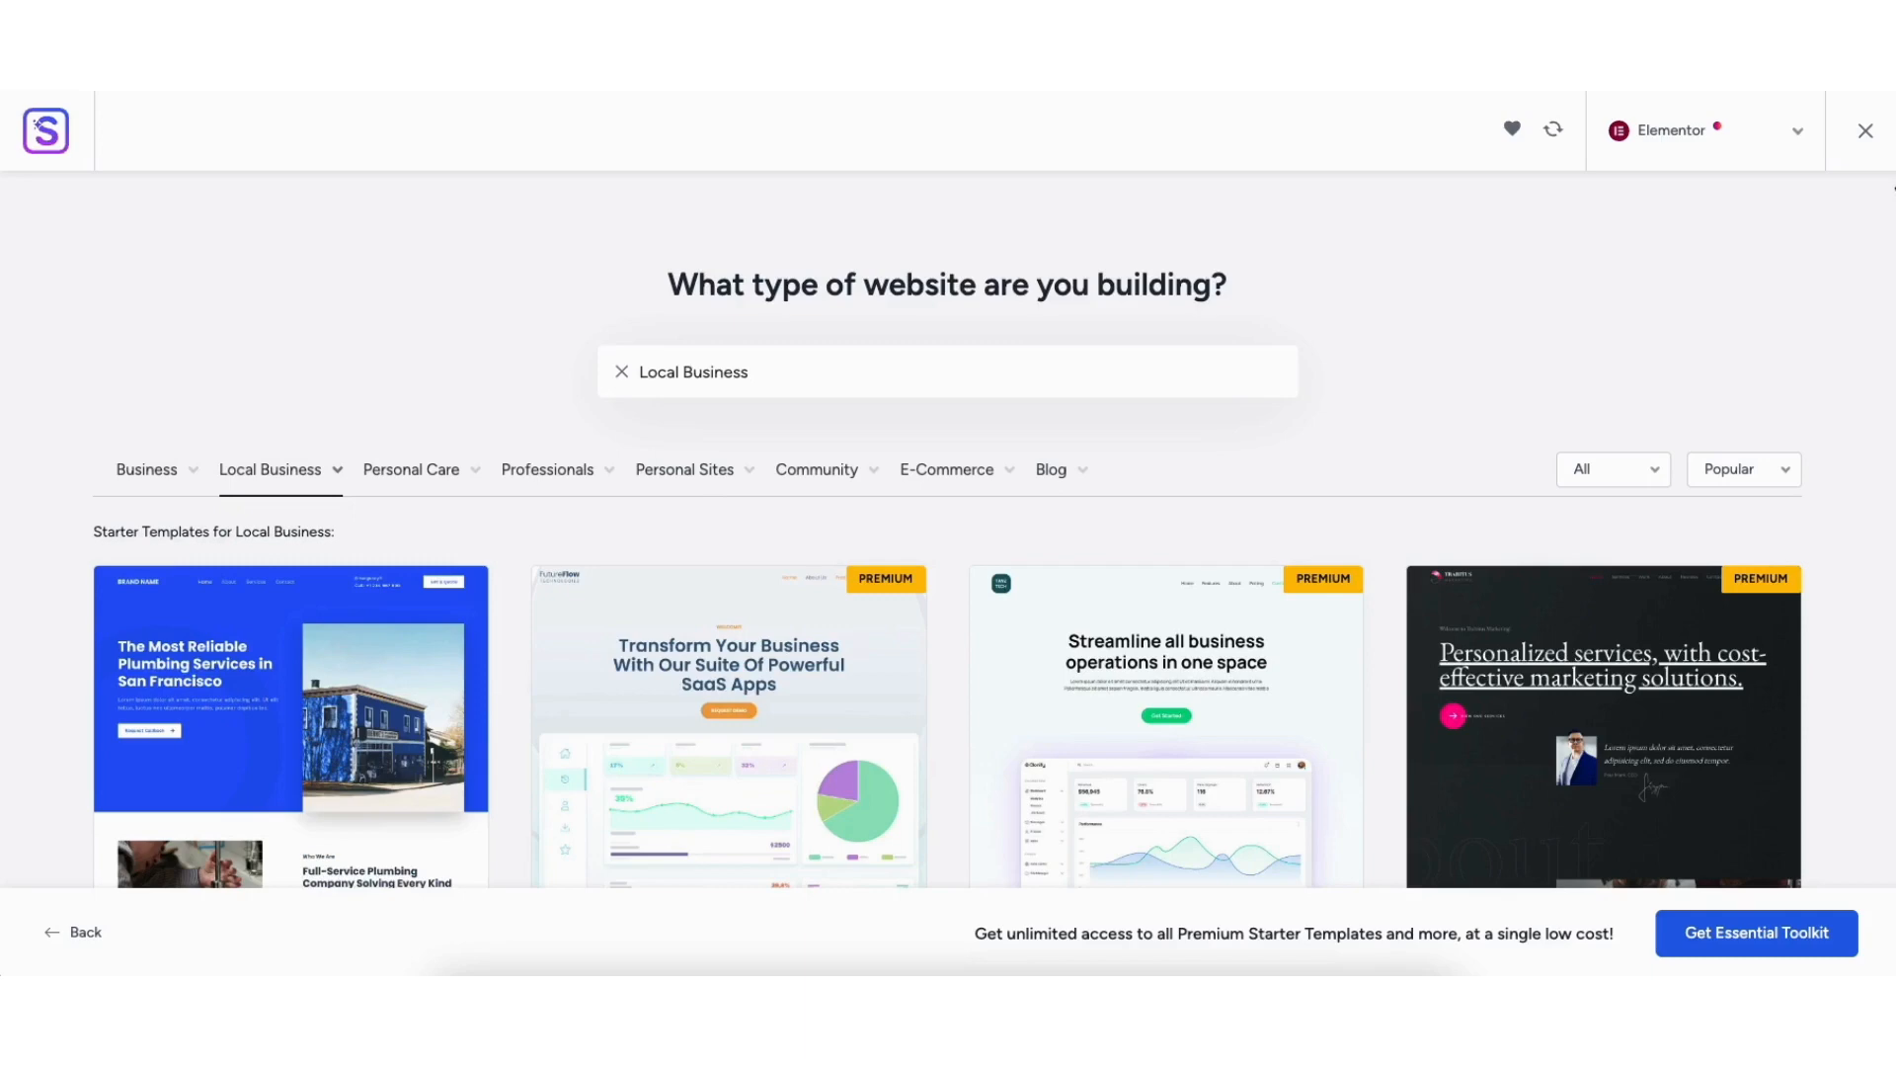
scroll(948, 553, down, 14)
scroll(948, 553, down, 9)
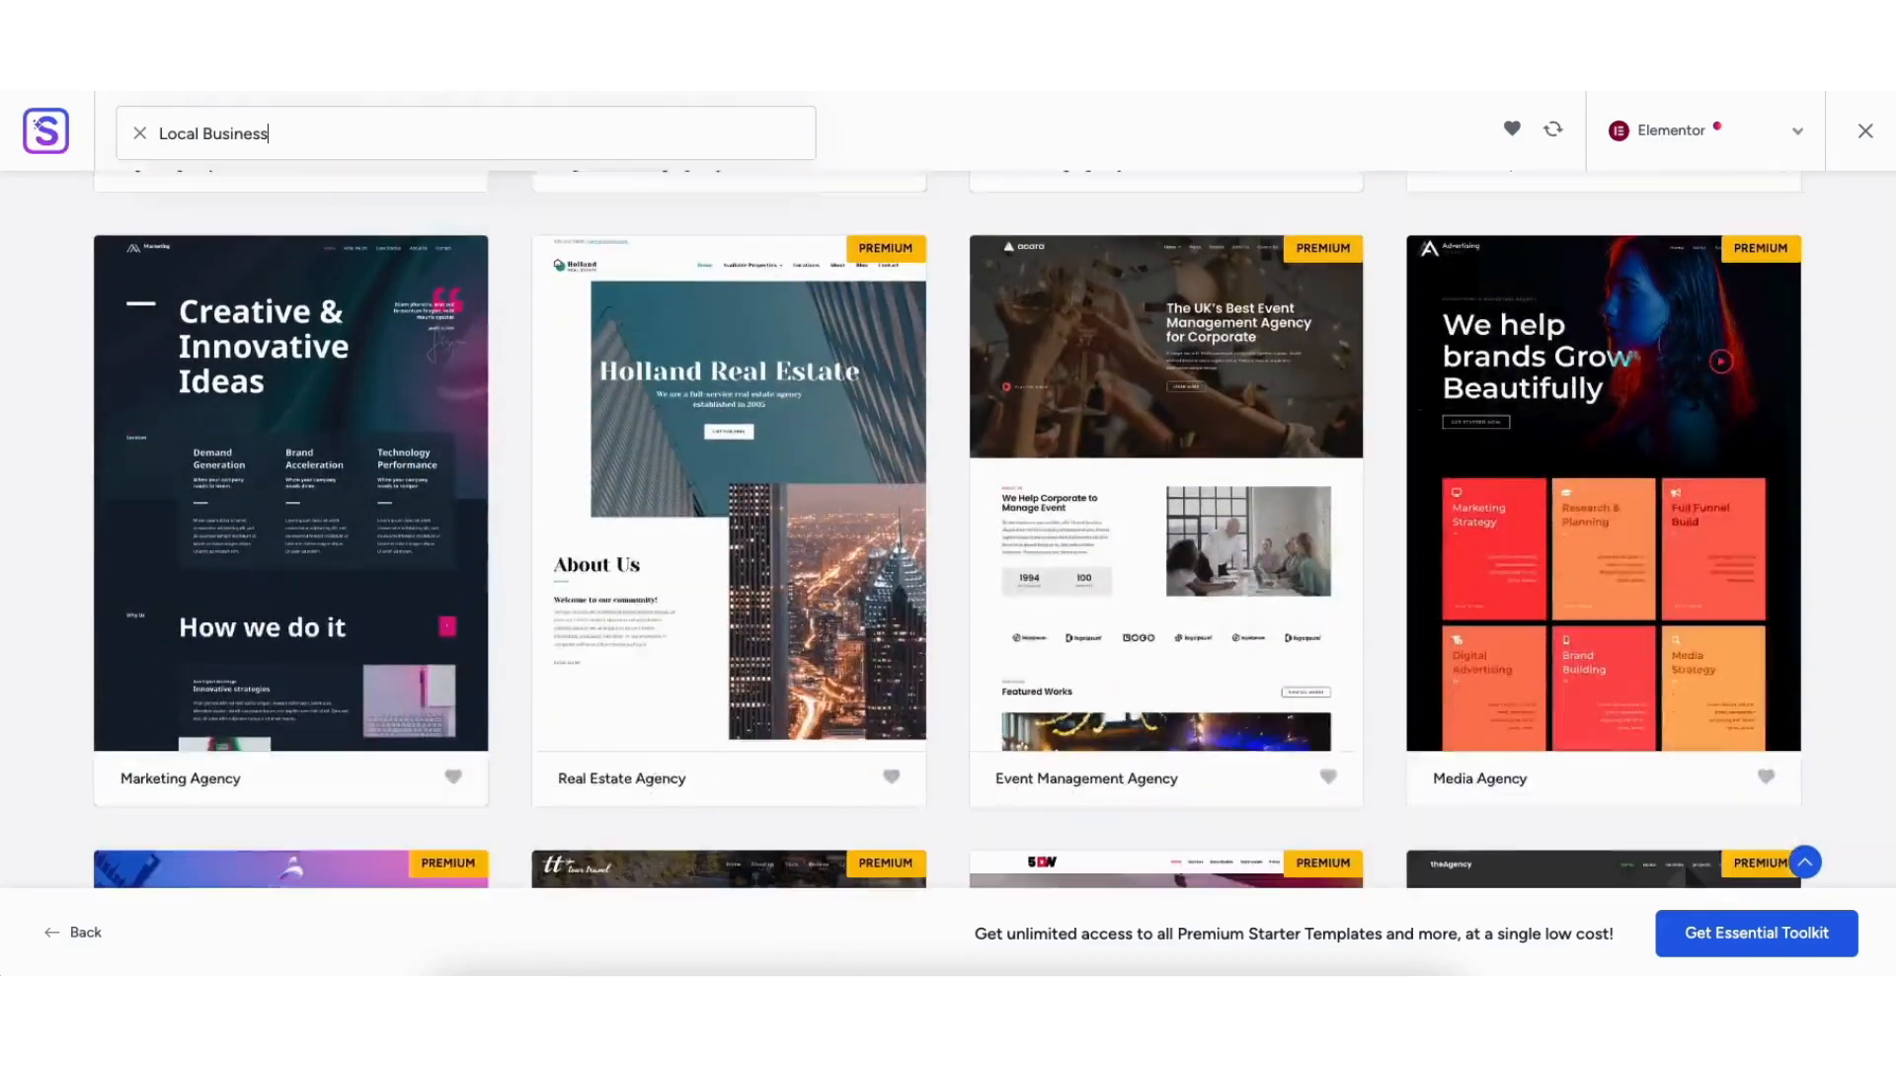
scroll(948, 553, down, 20)
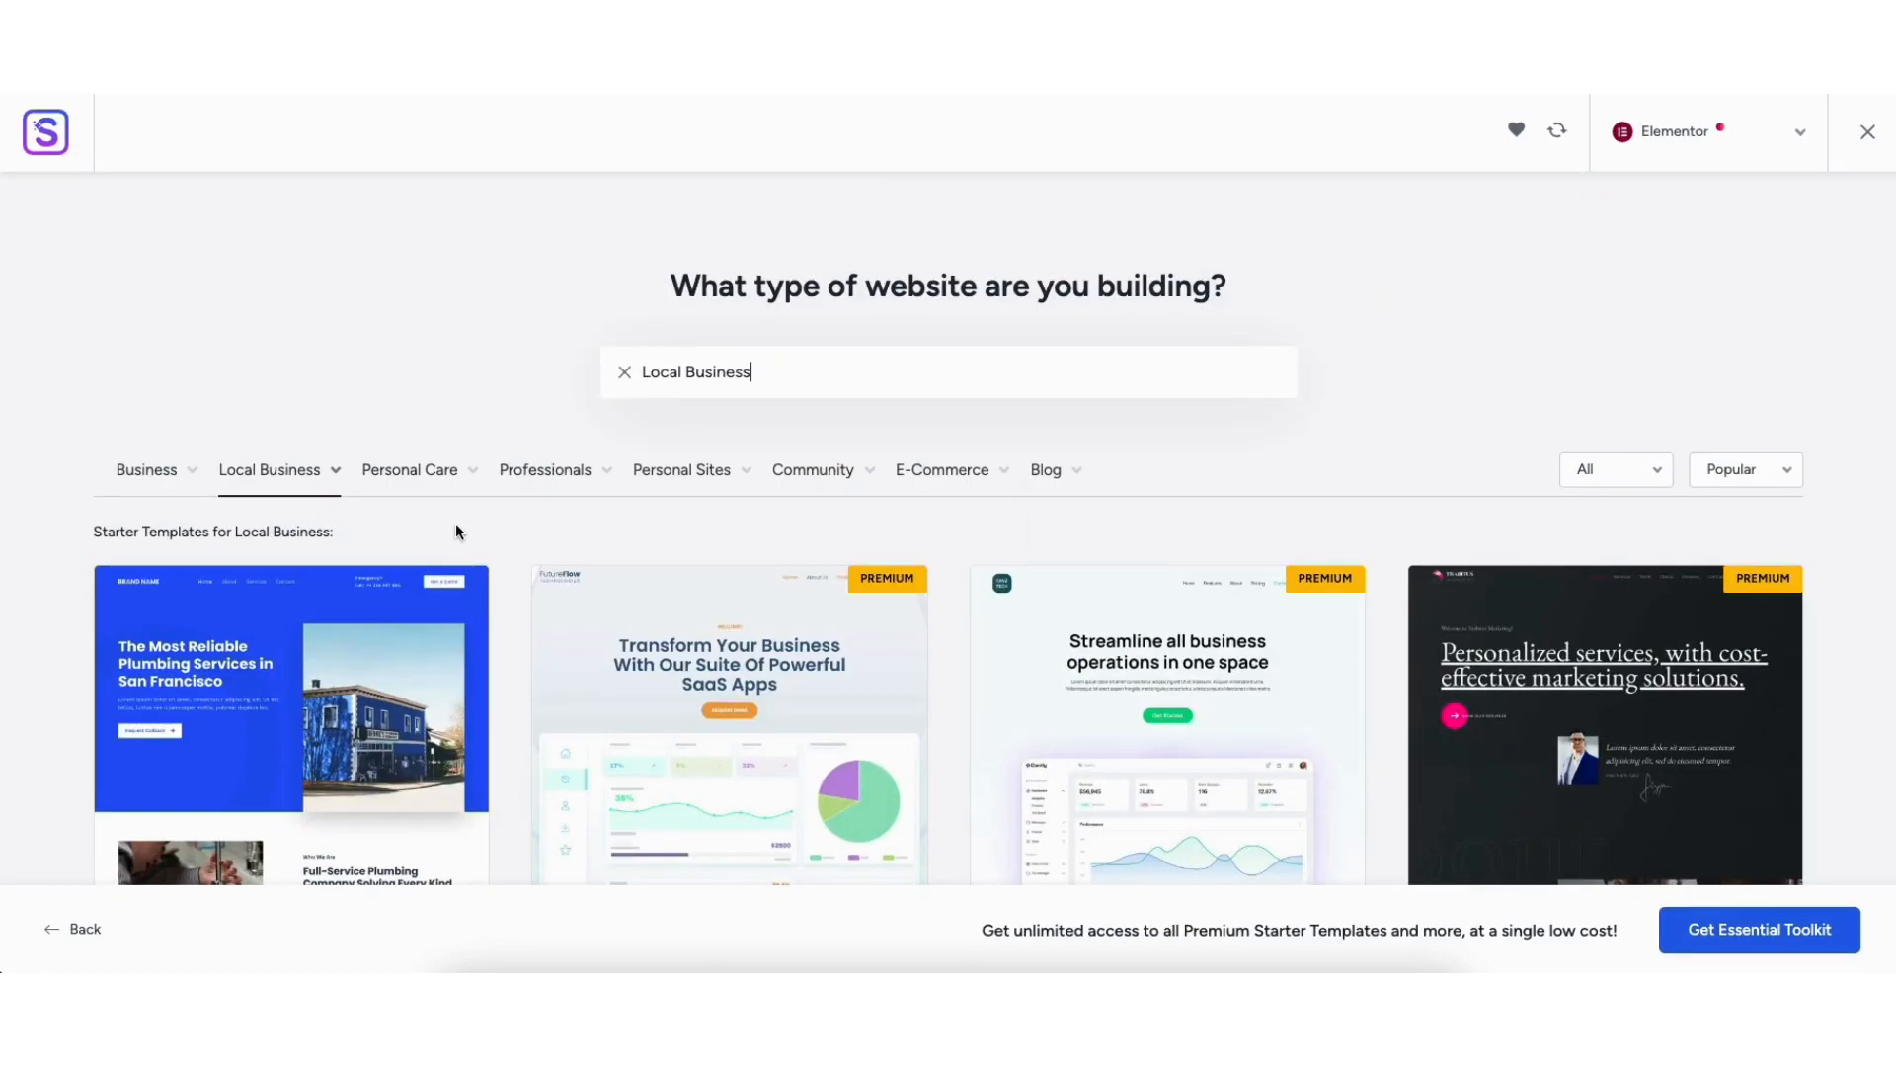
- Narrow the Local Business templates to Roofing Services and select the Roofing Services template
mouse_move(290, 488)
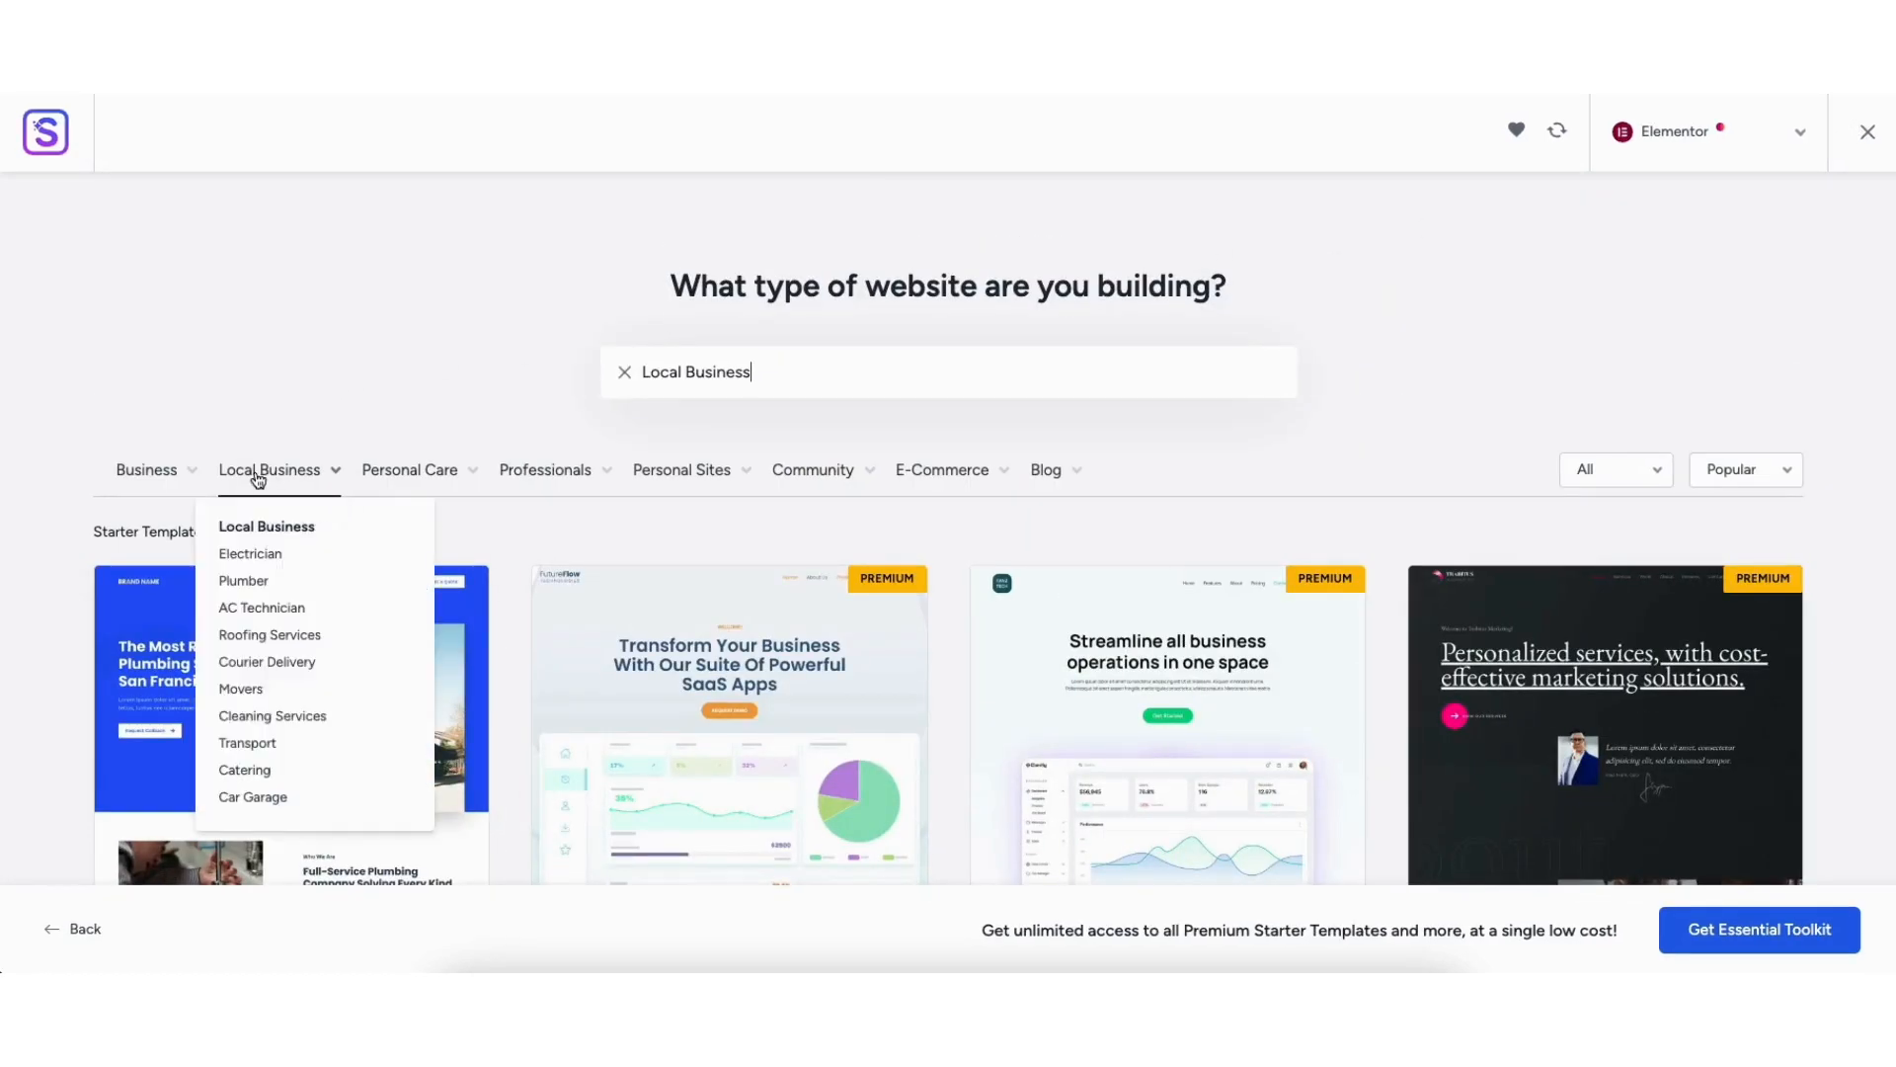
click(251, 637)
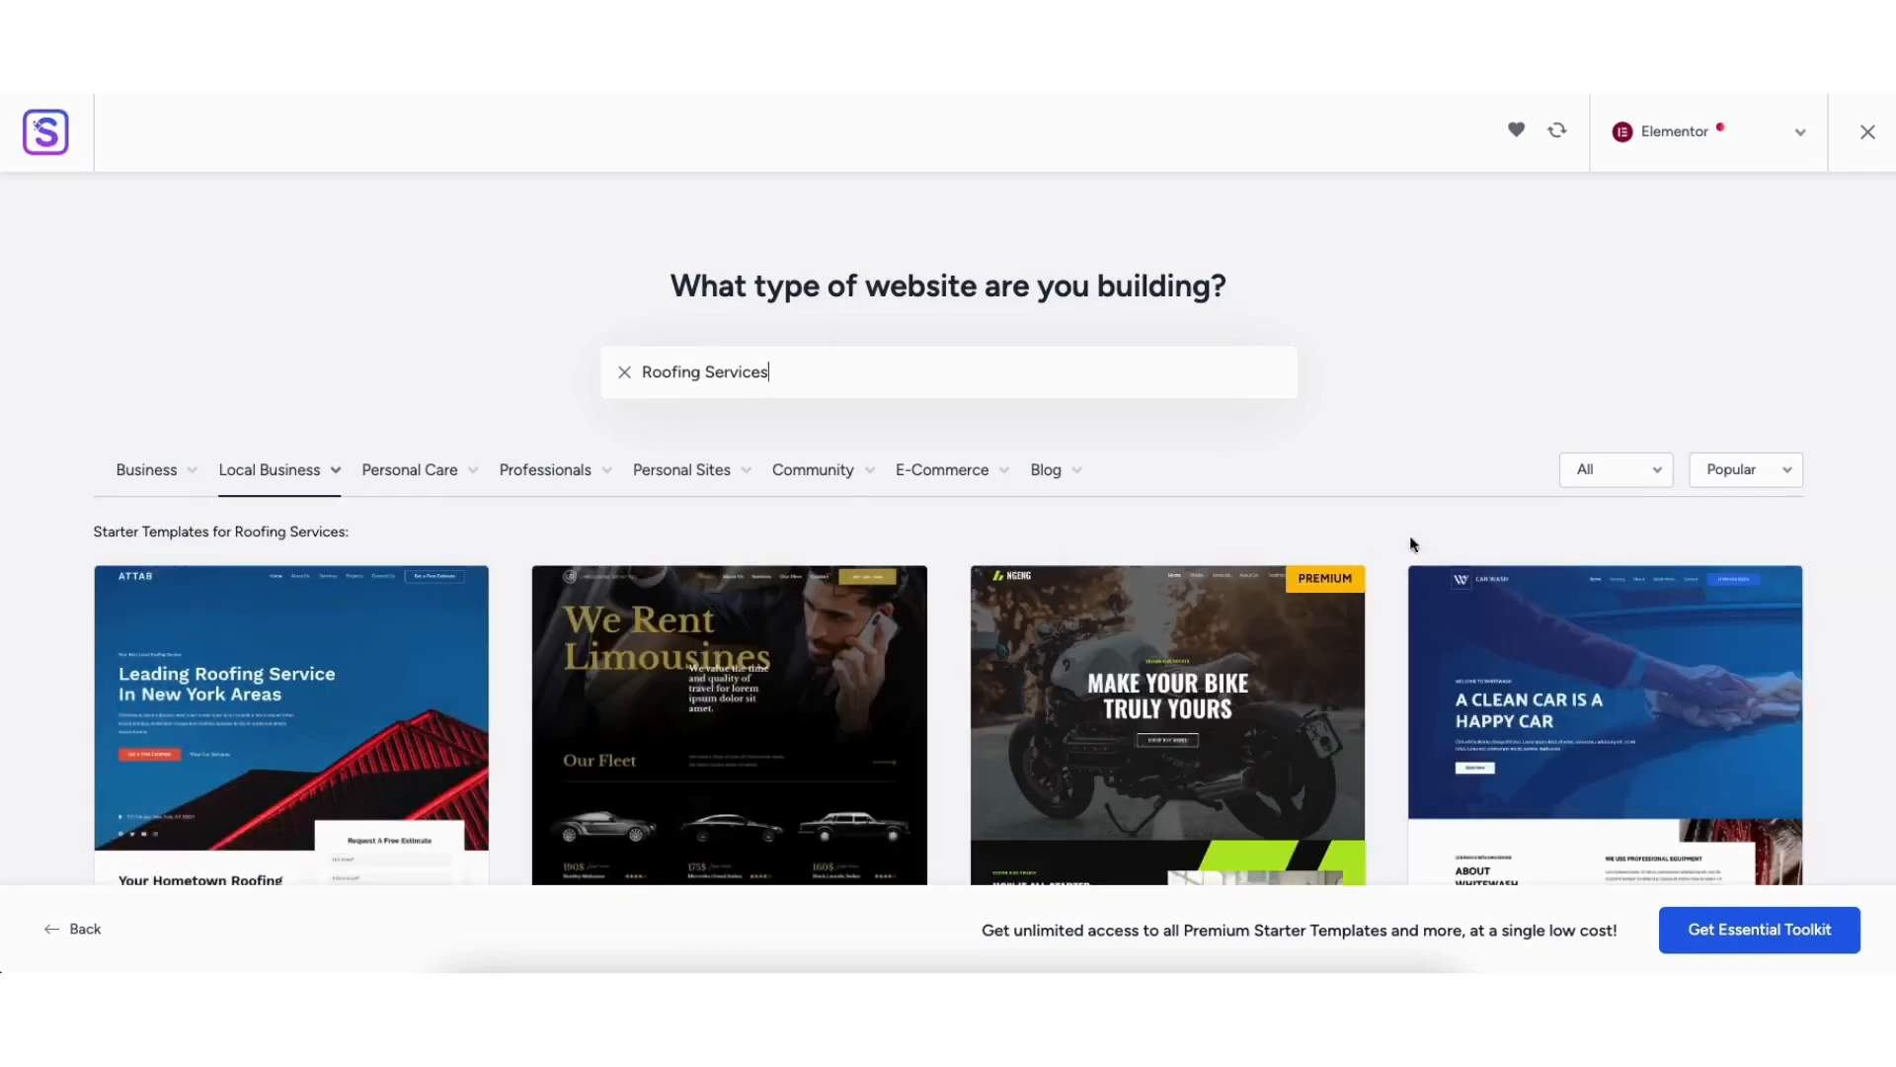
scroll(283, 524, down, 4)
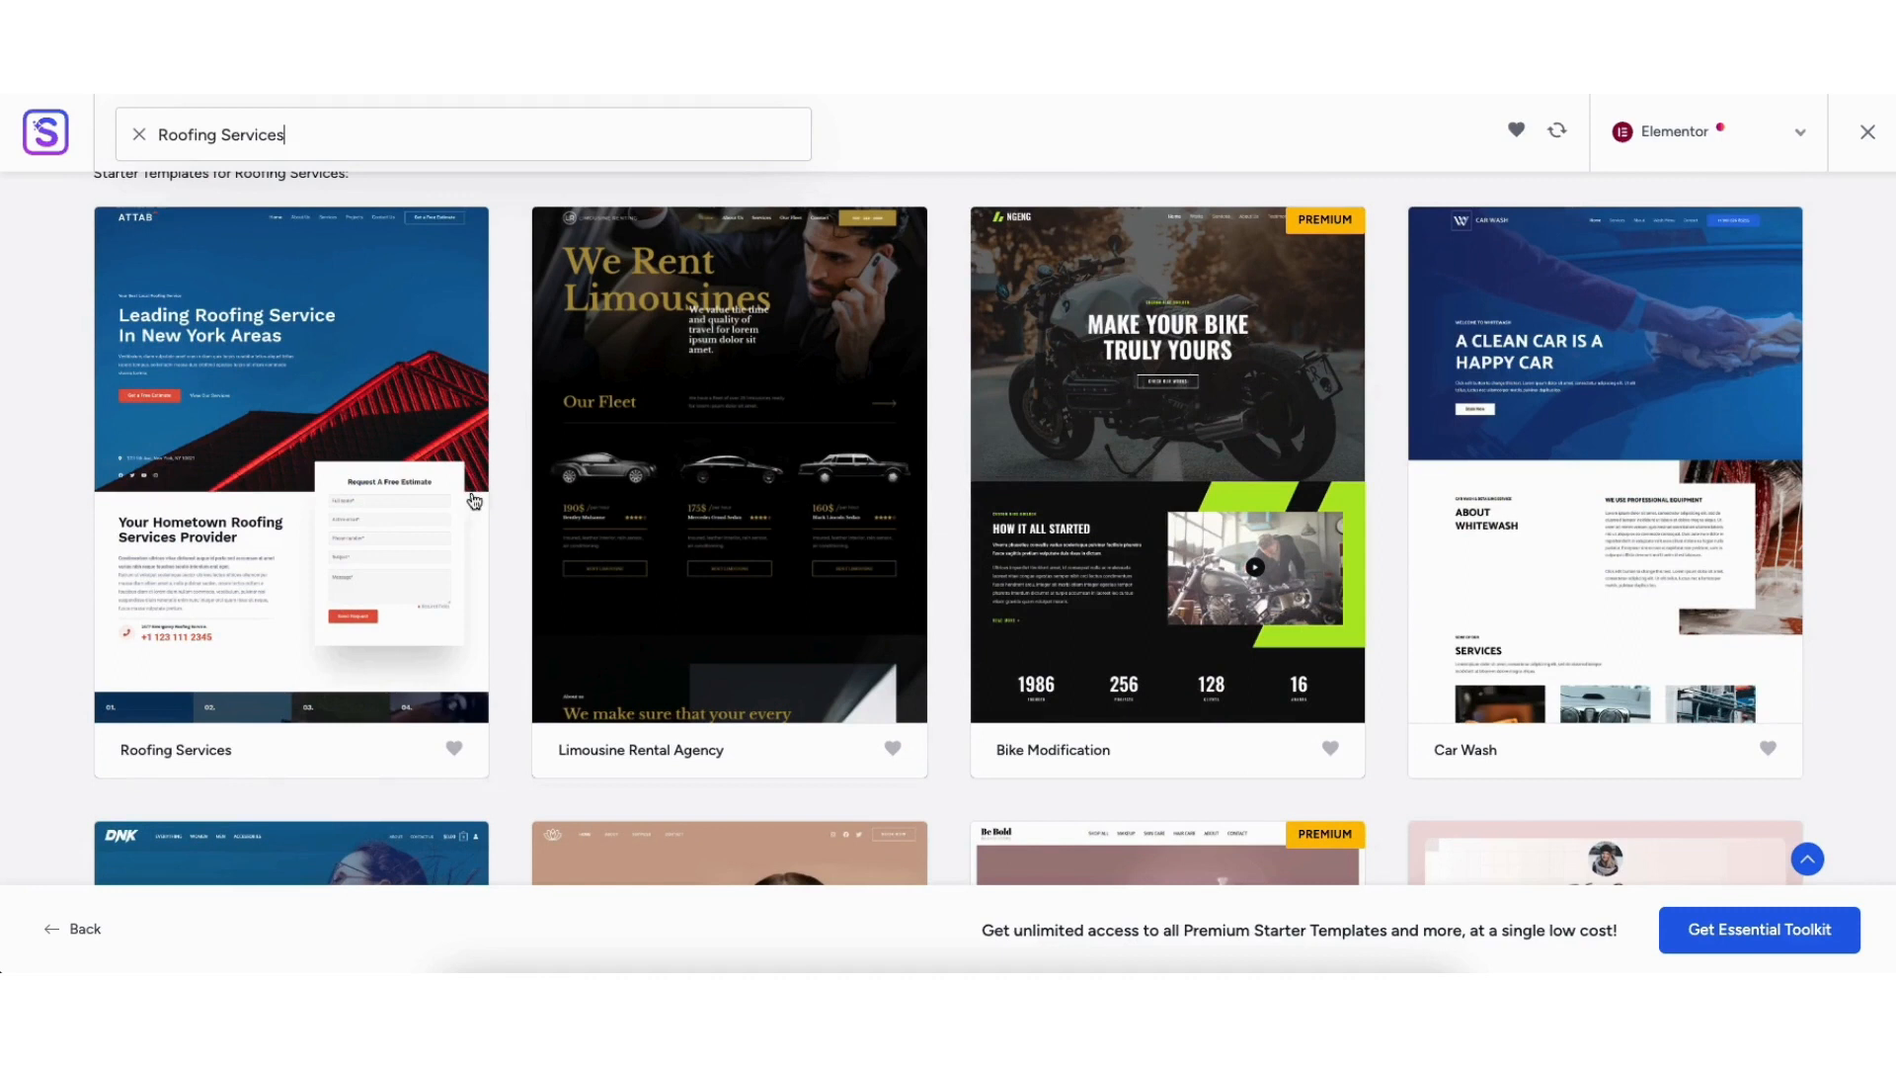
click(252, 530)
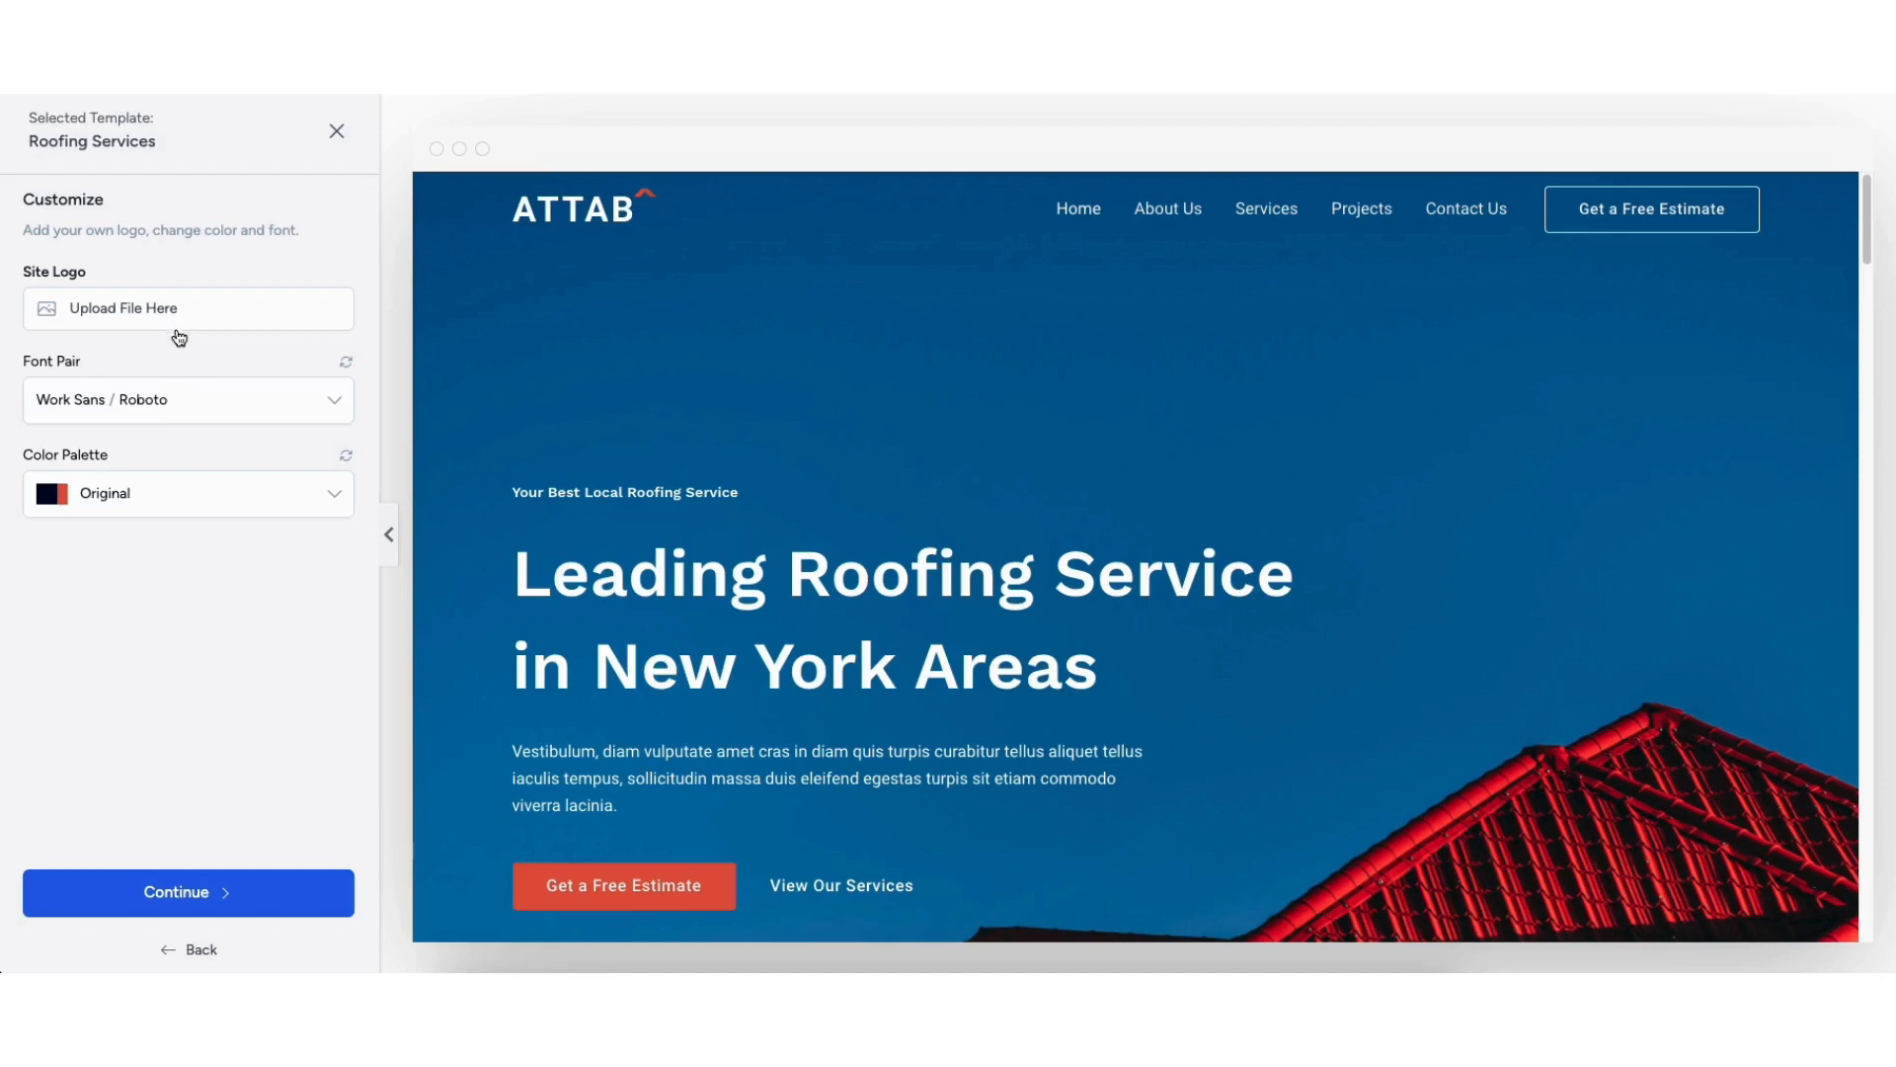
- Try the Style 1, Style 2 and Style 4 color palettes on the template and return to the Original palette
click(162, 494)
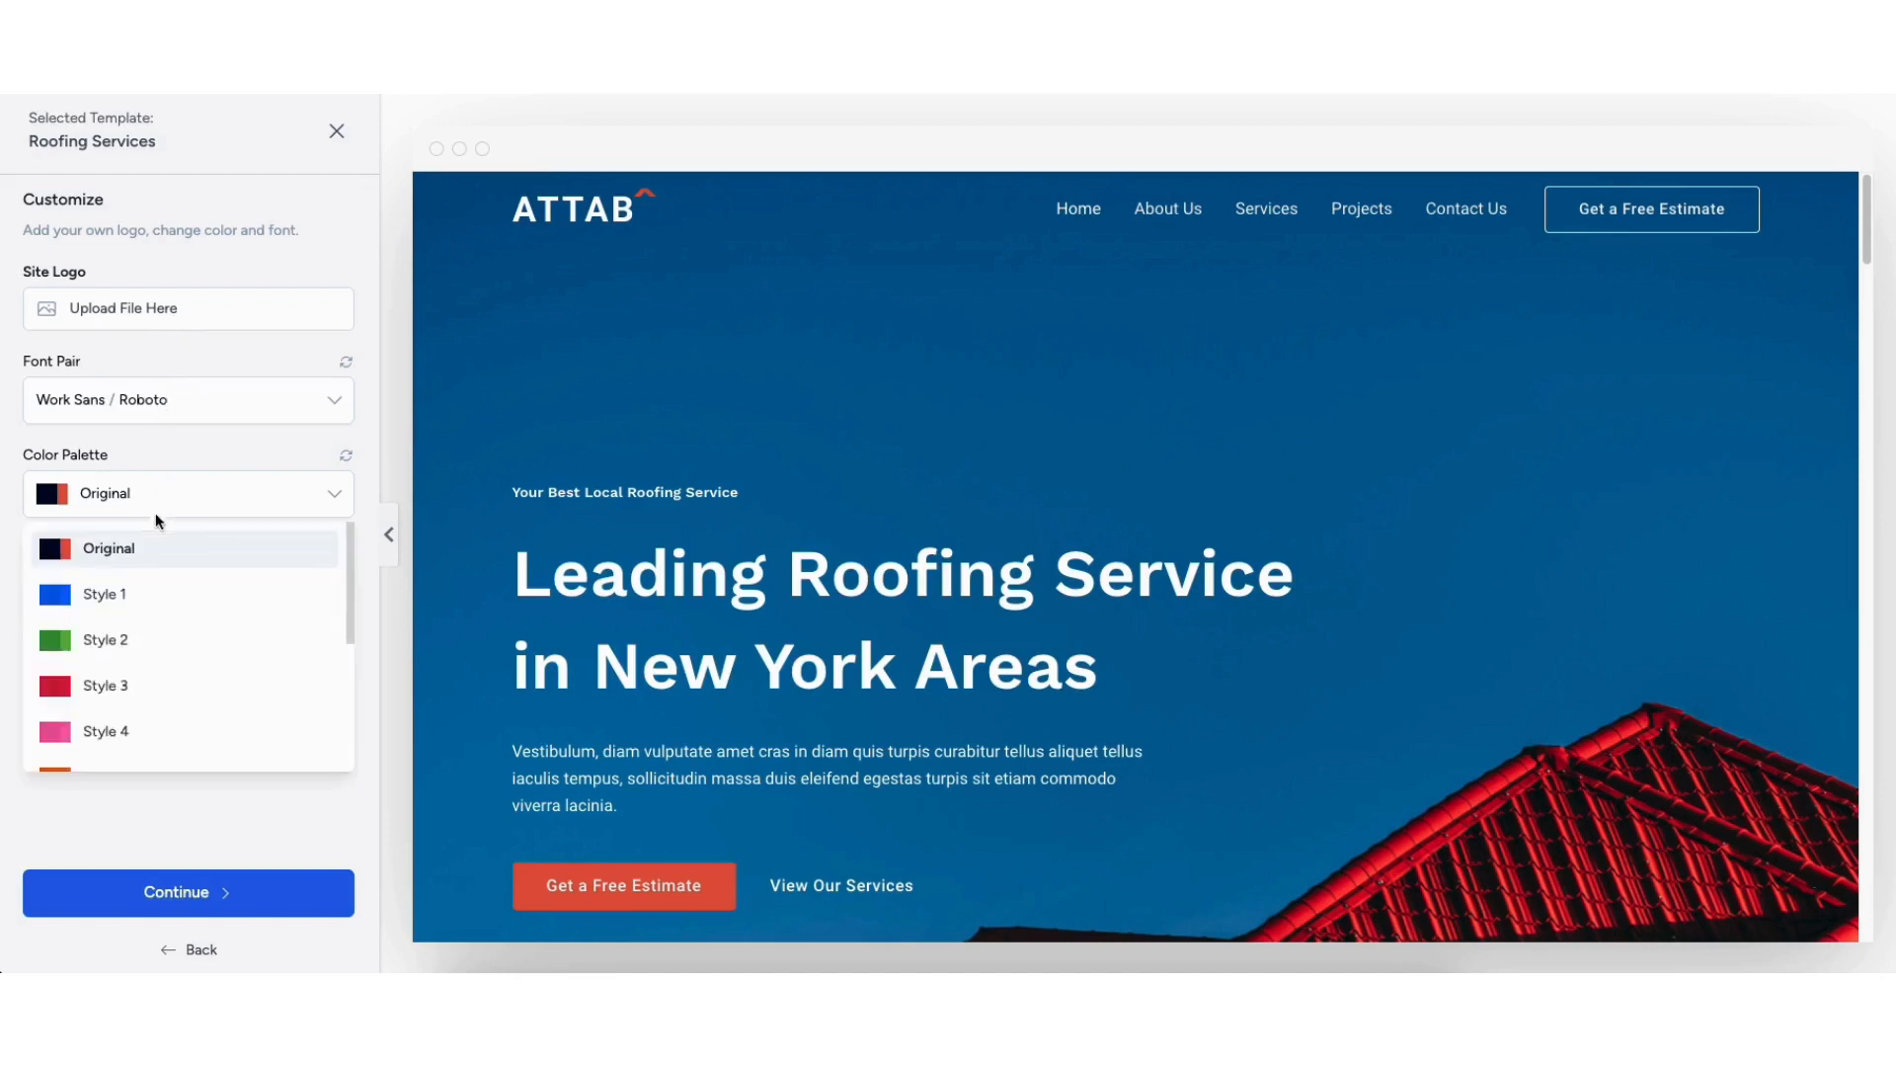
click(119, 596)
click(114, 515)
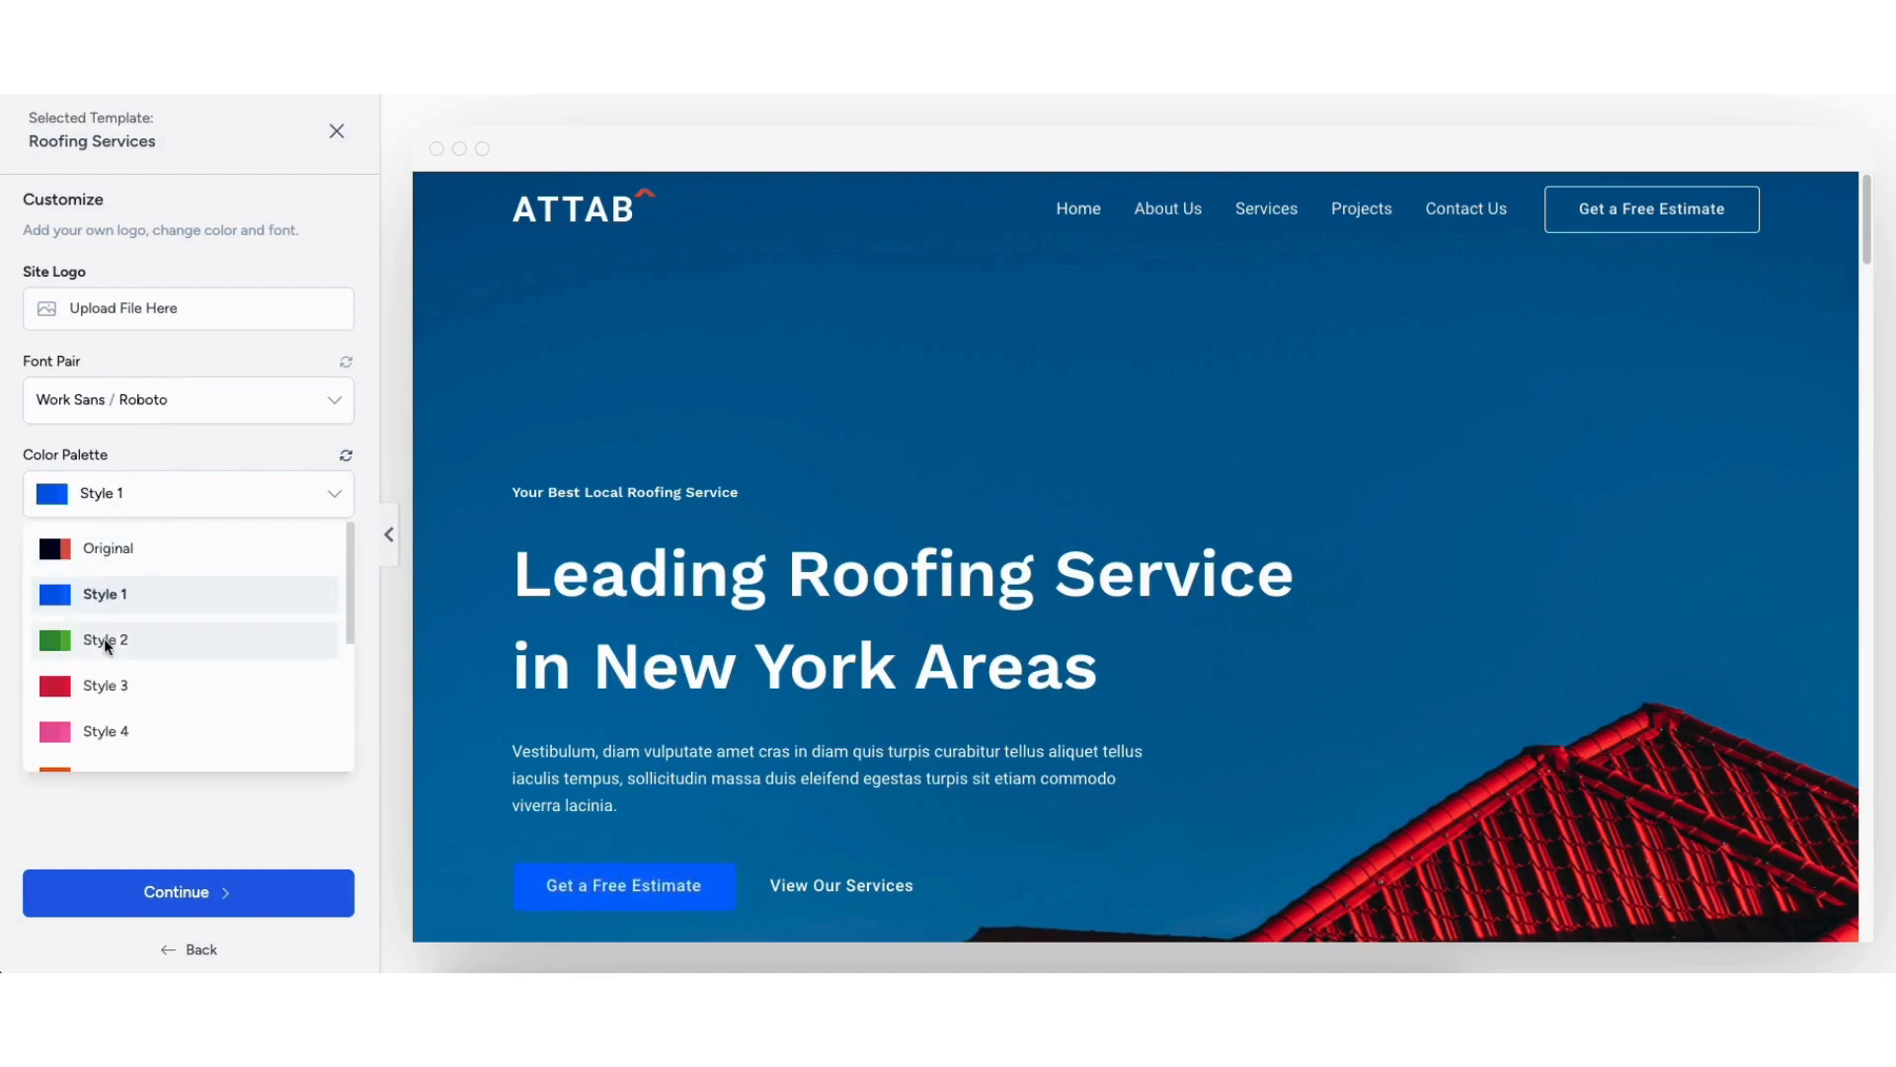
click(104, 639)
click(130, 500)
click(103, 731)
click(108, 502)
click(104, 545)
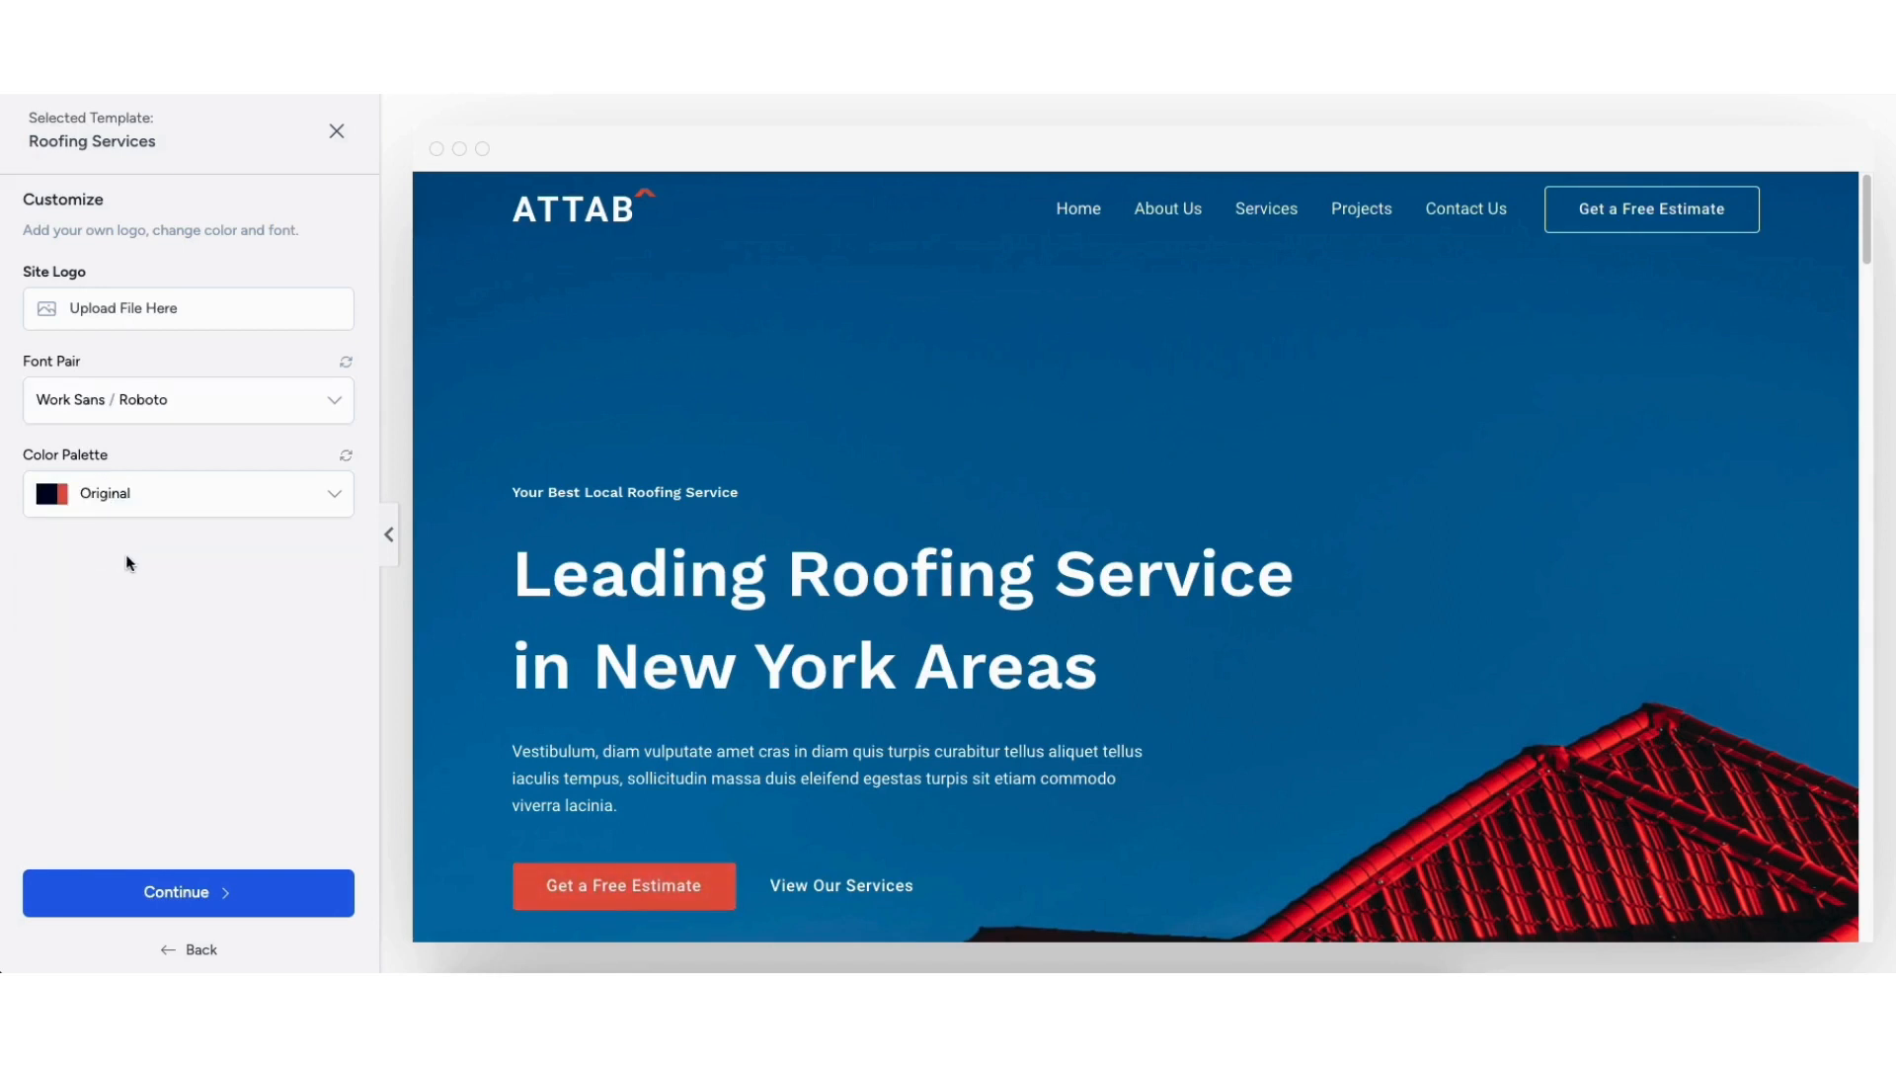
- Accept the template's customization, skip the extra features, and build the website with all import options enabled
click(201, 897)
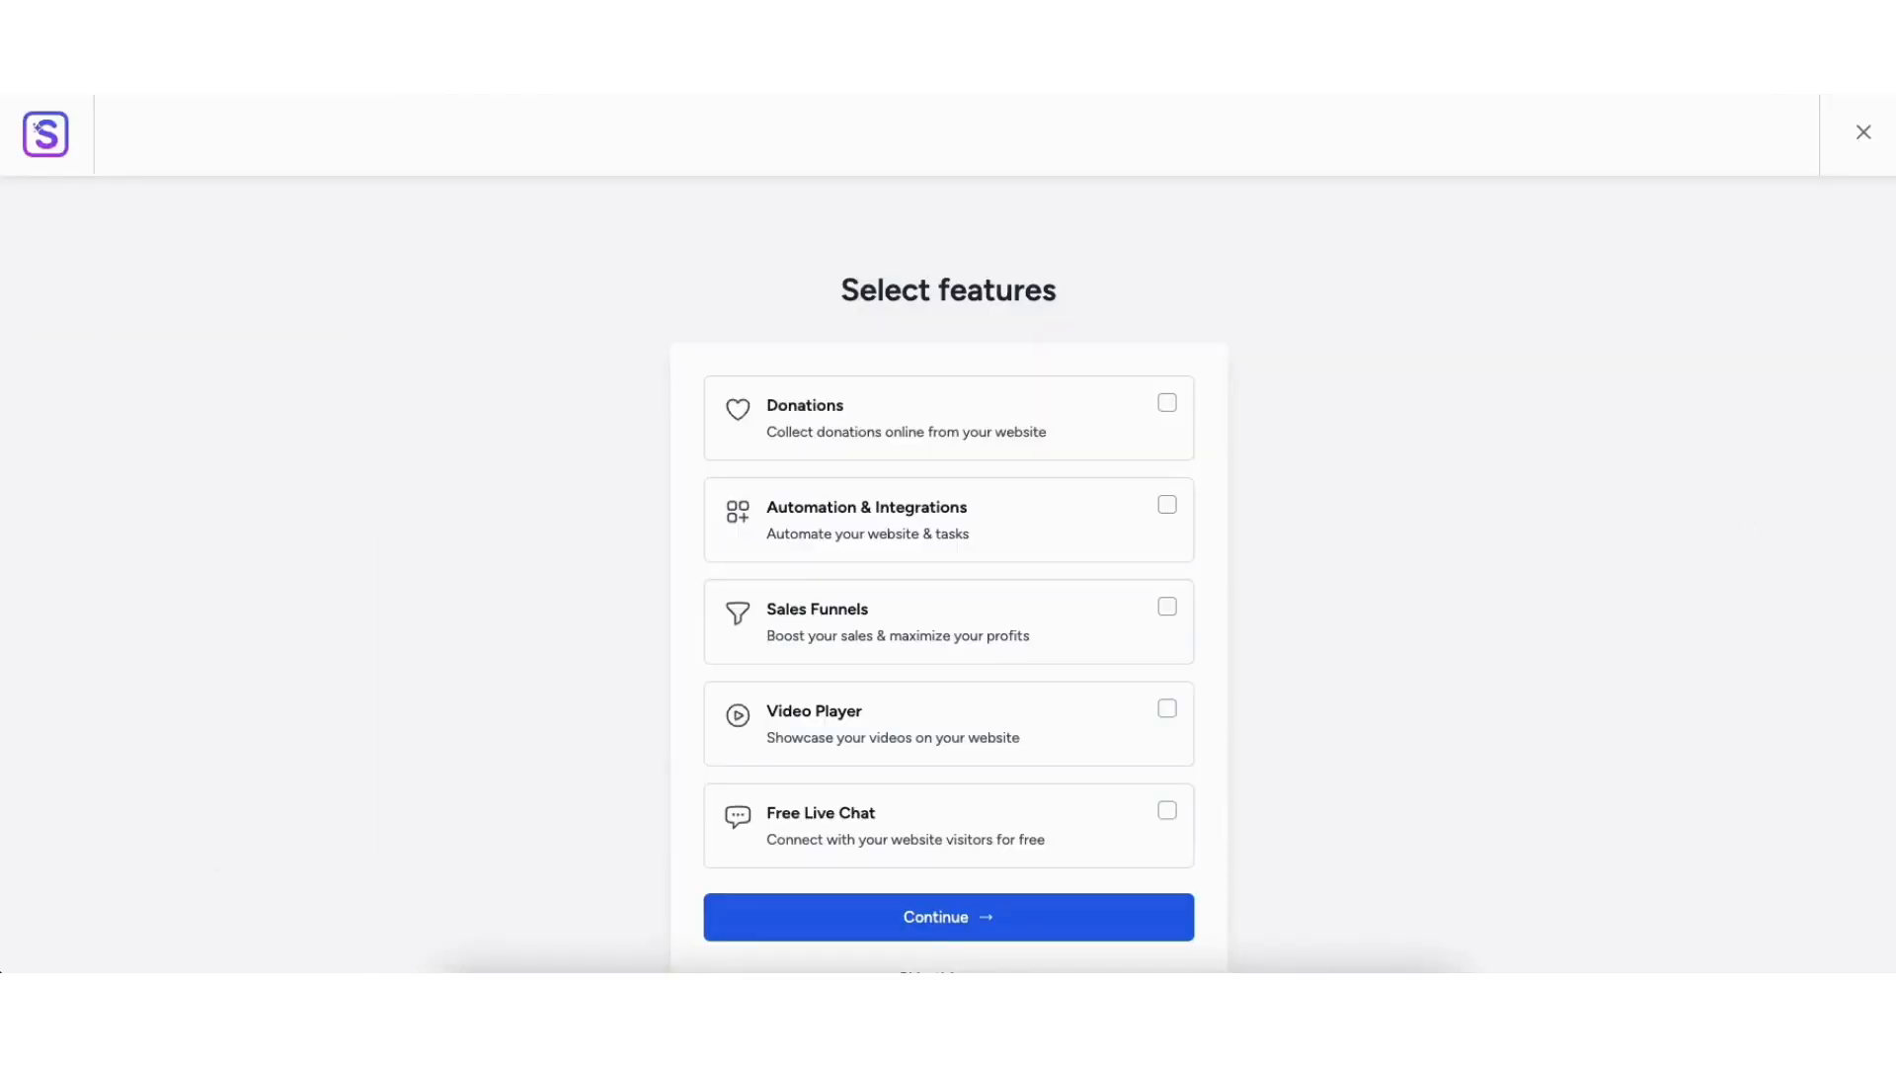
scroll(948, 612, down, 1)
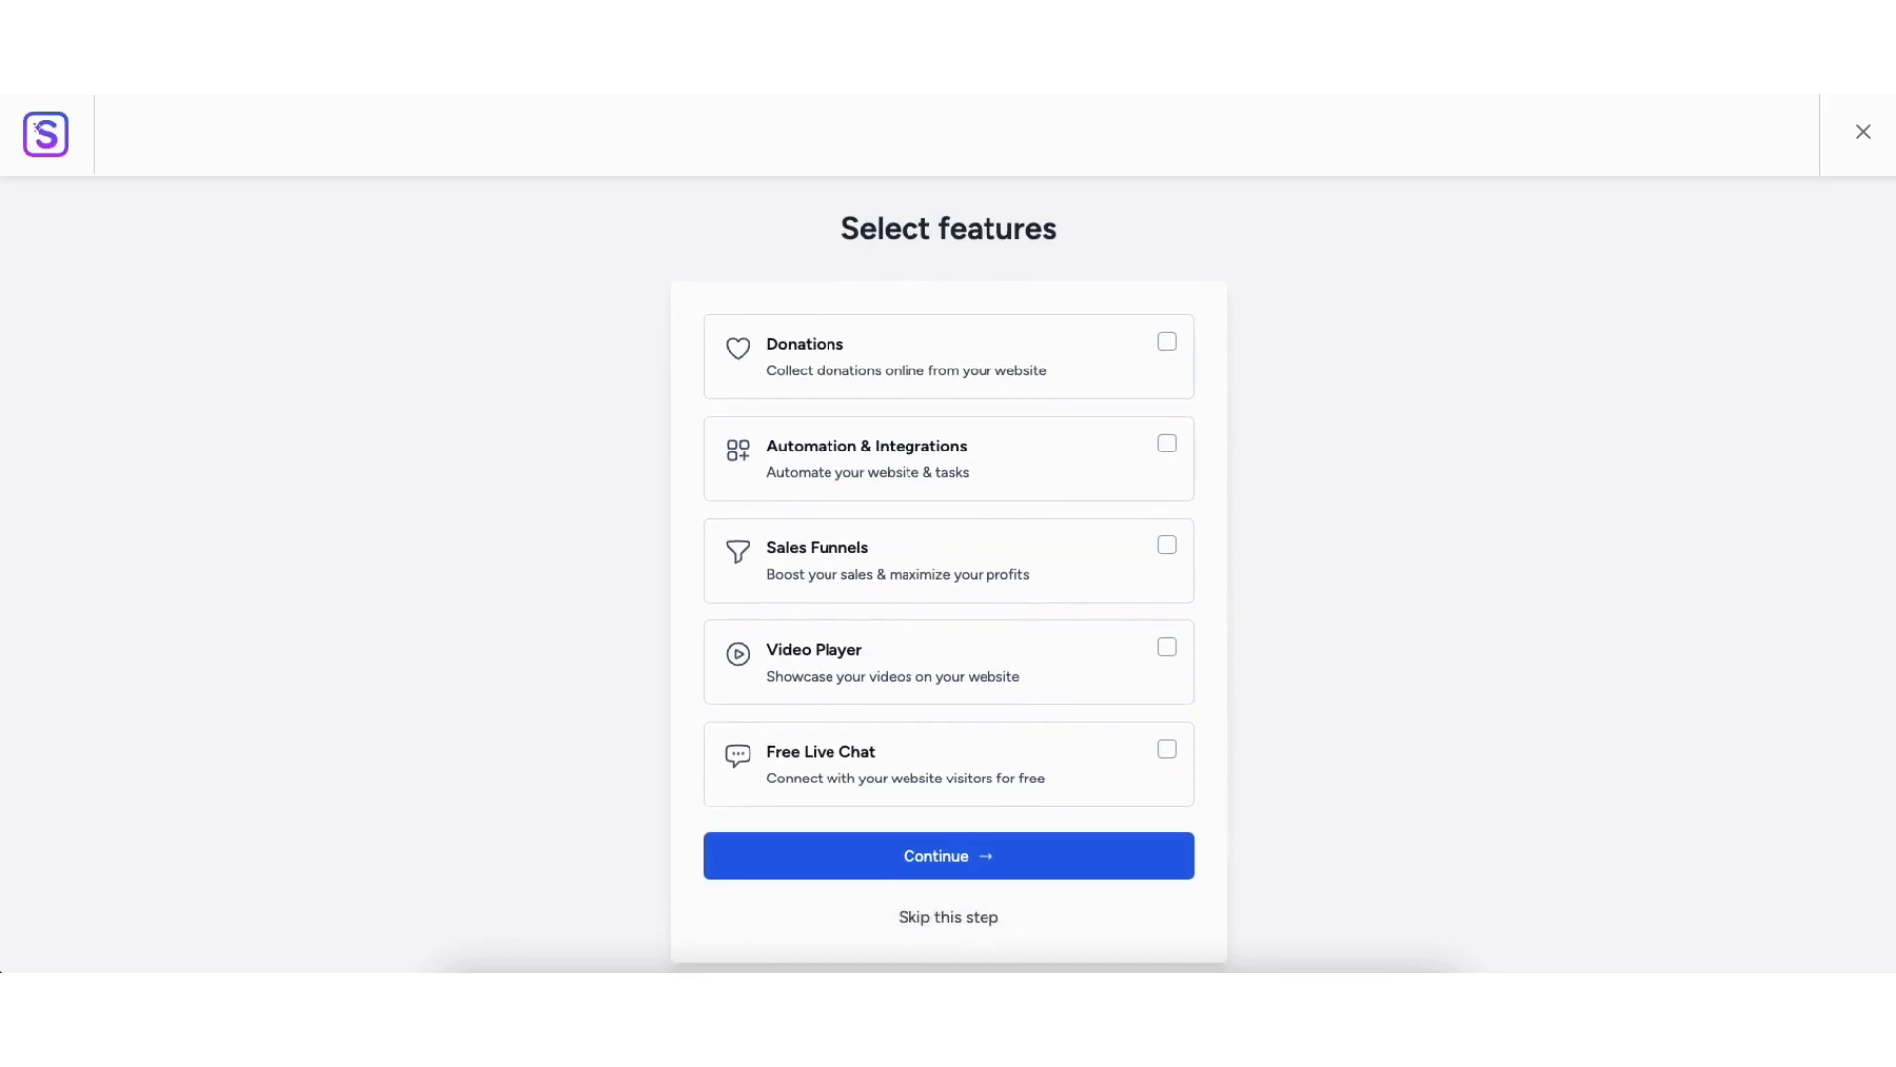
click(943, 916)
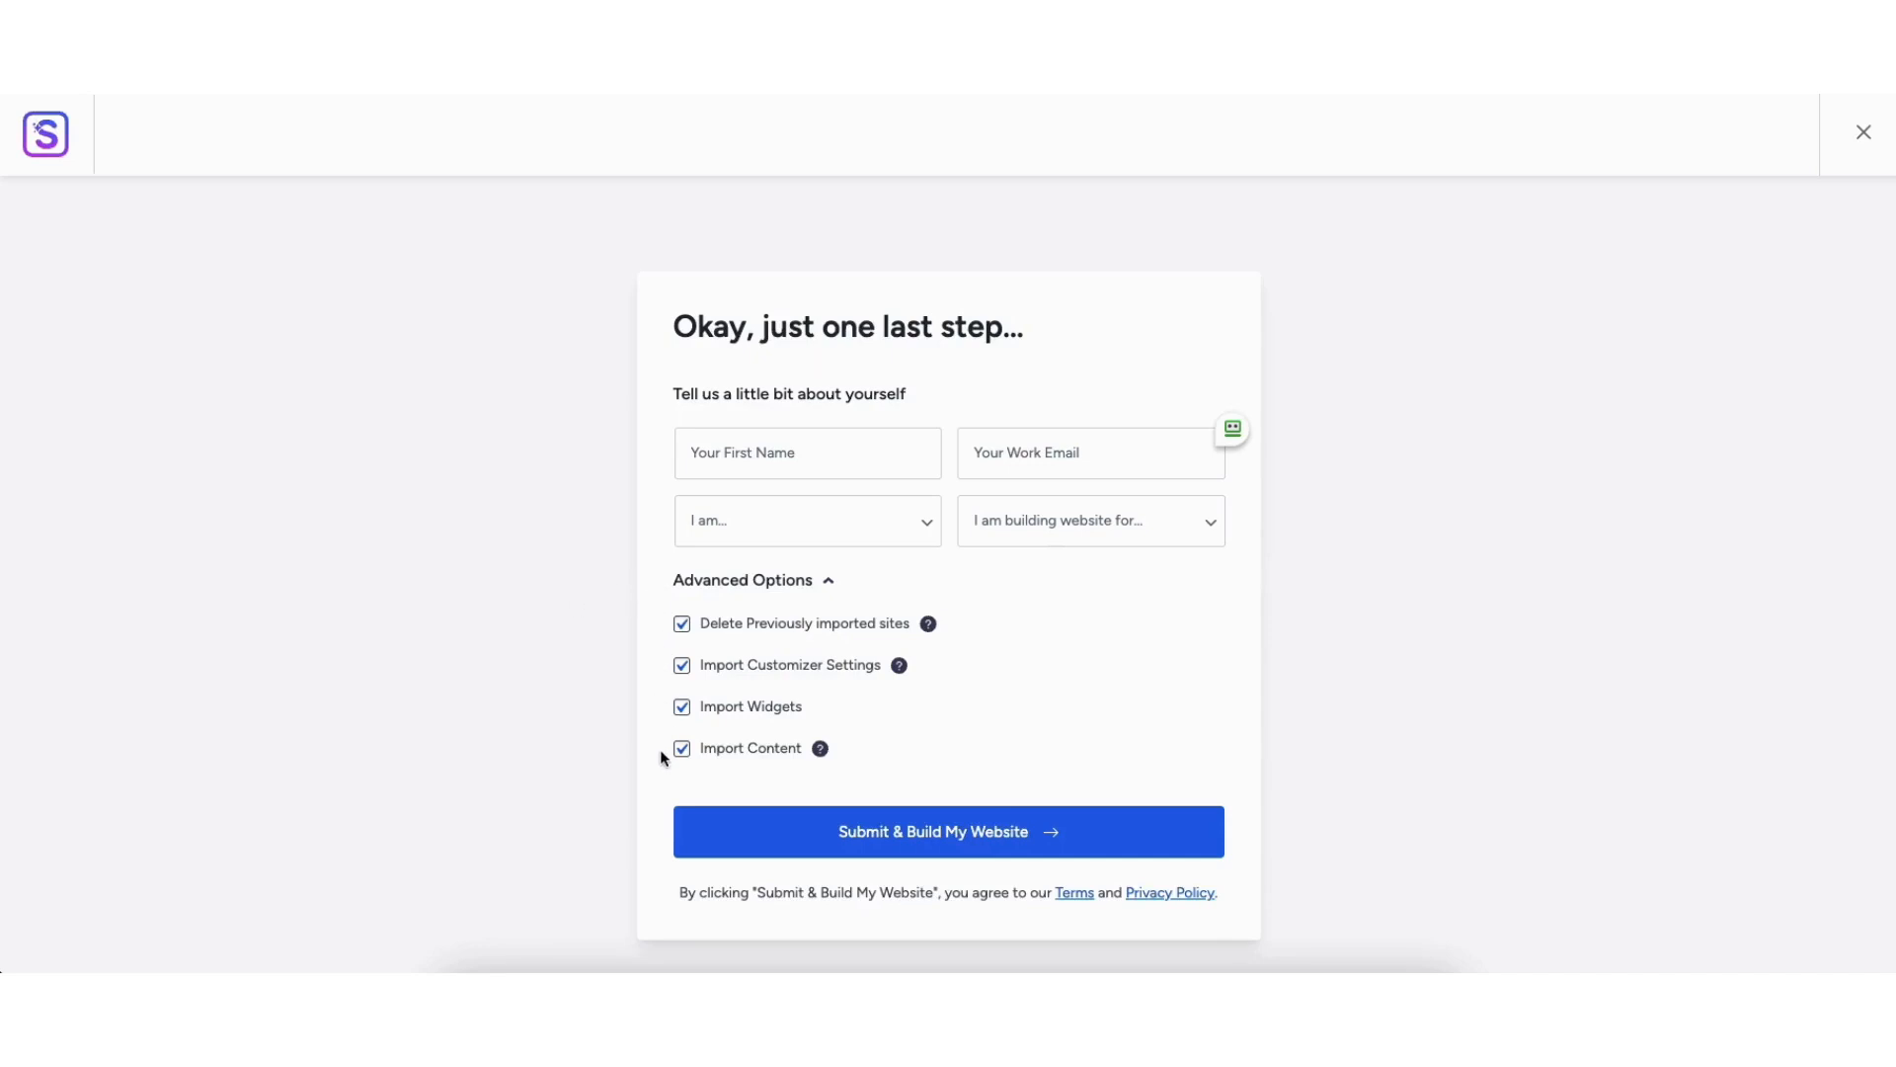
click(936, 833)
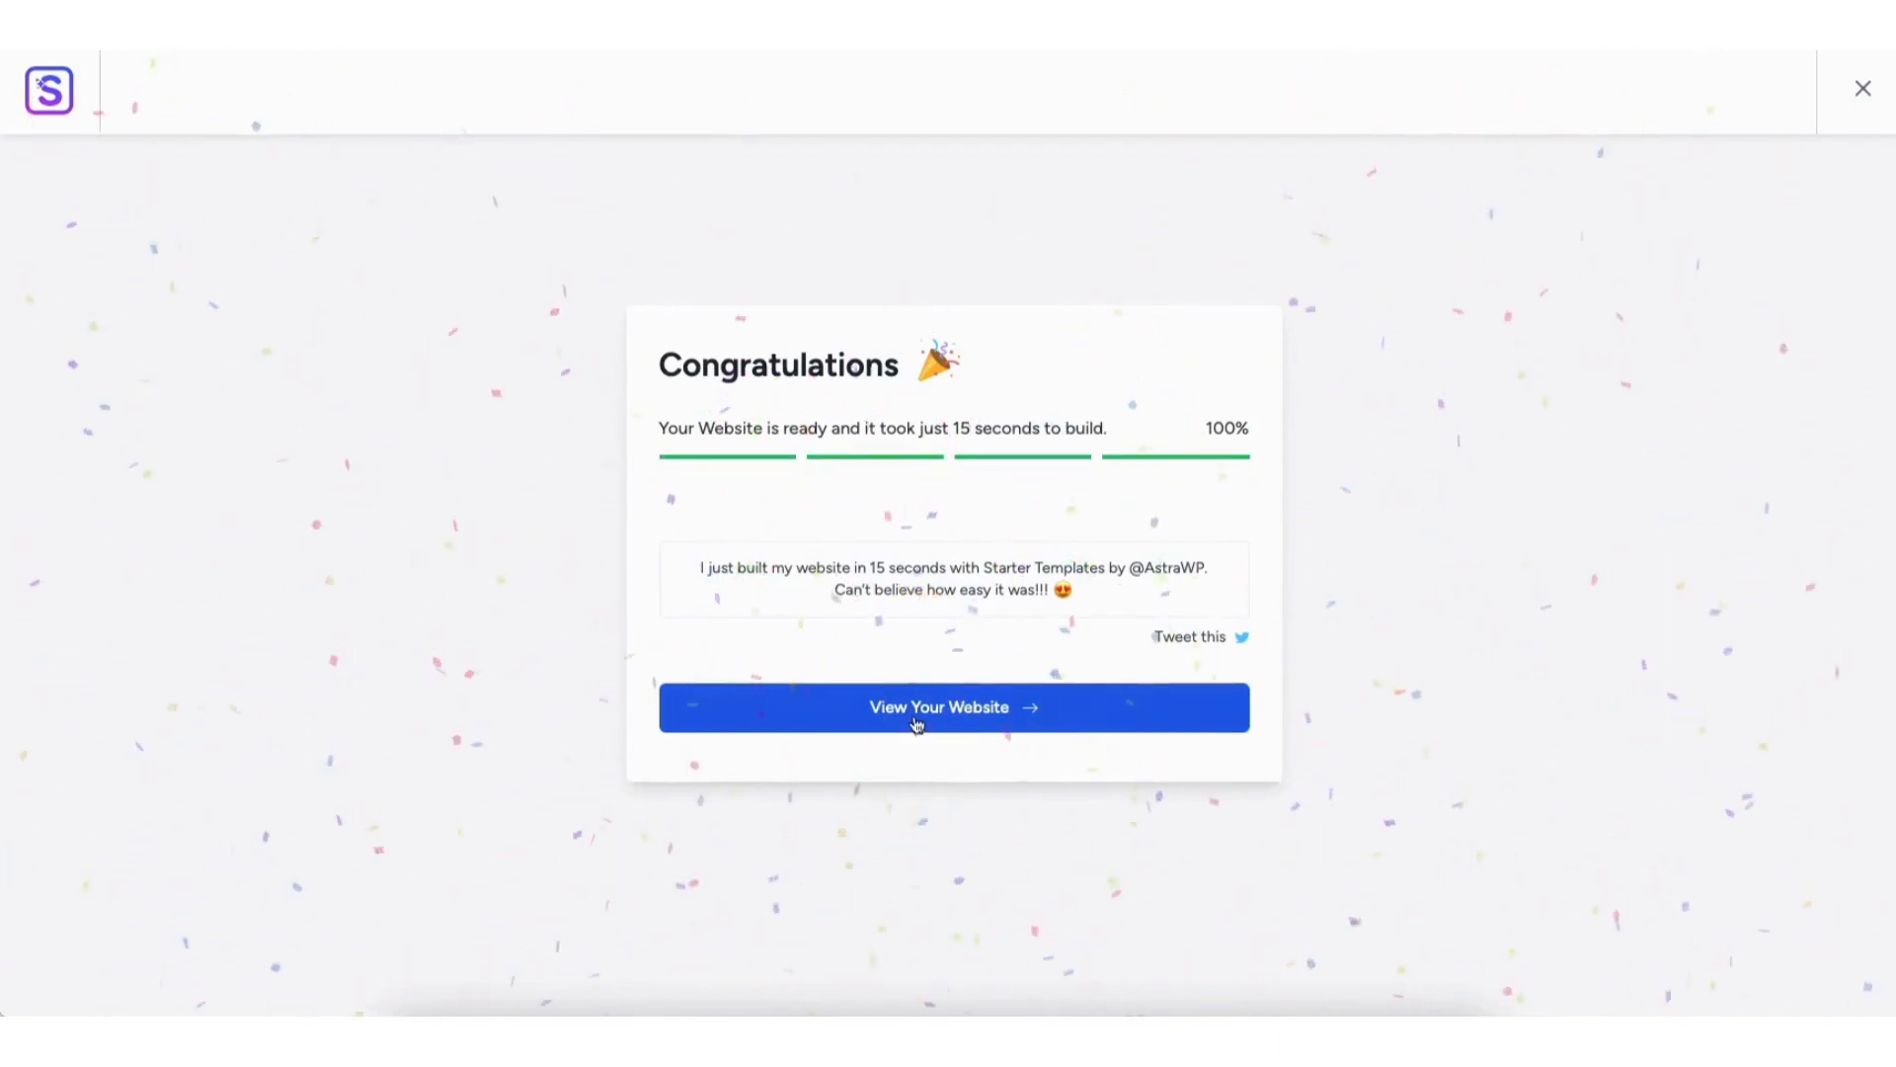
- View the newly built website and look through the sections of its home page
click(919, 713)
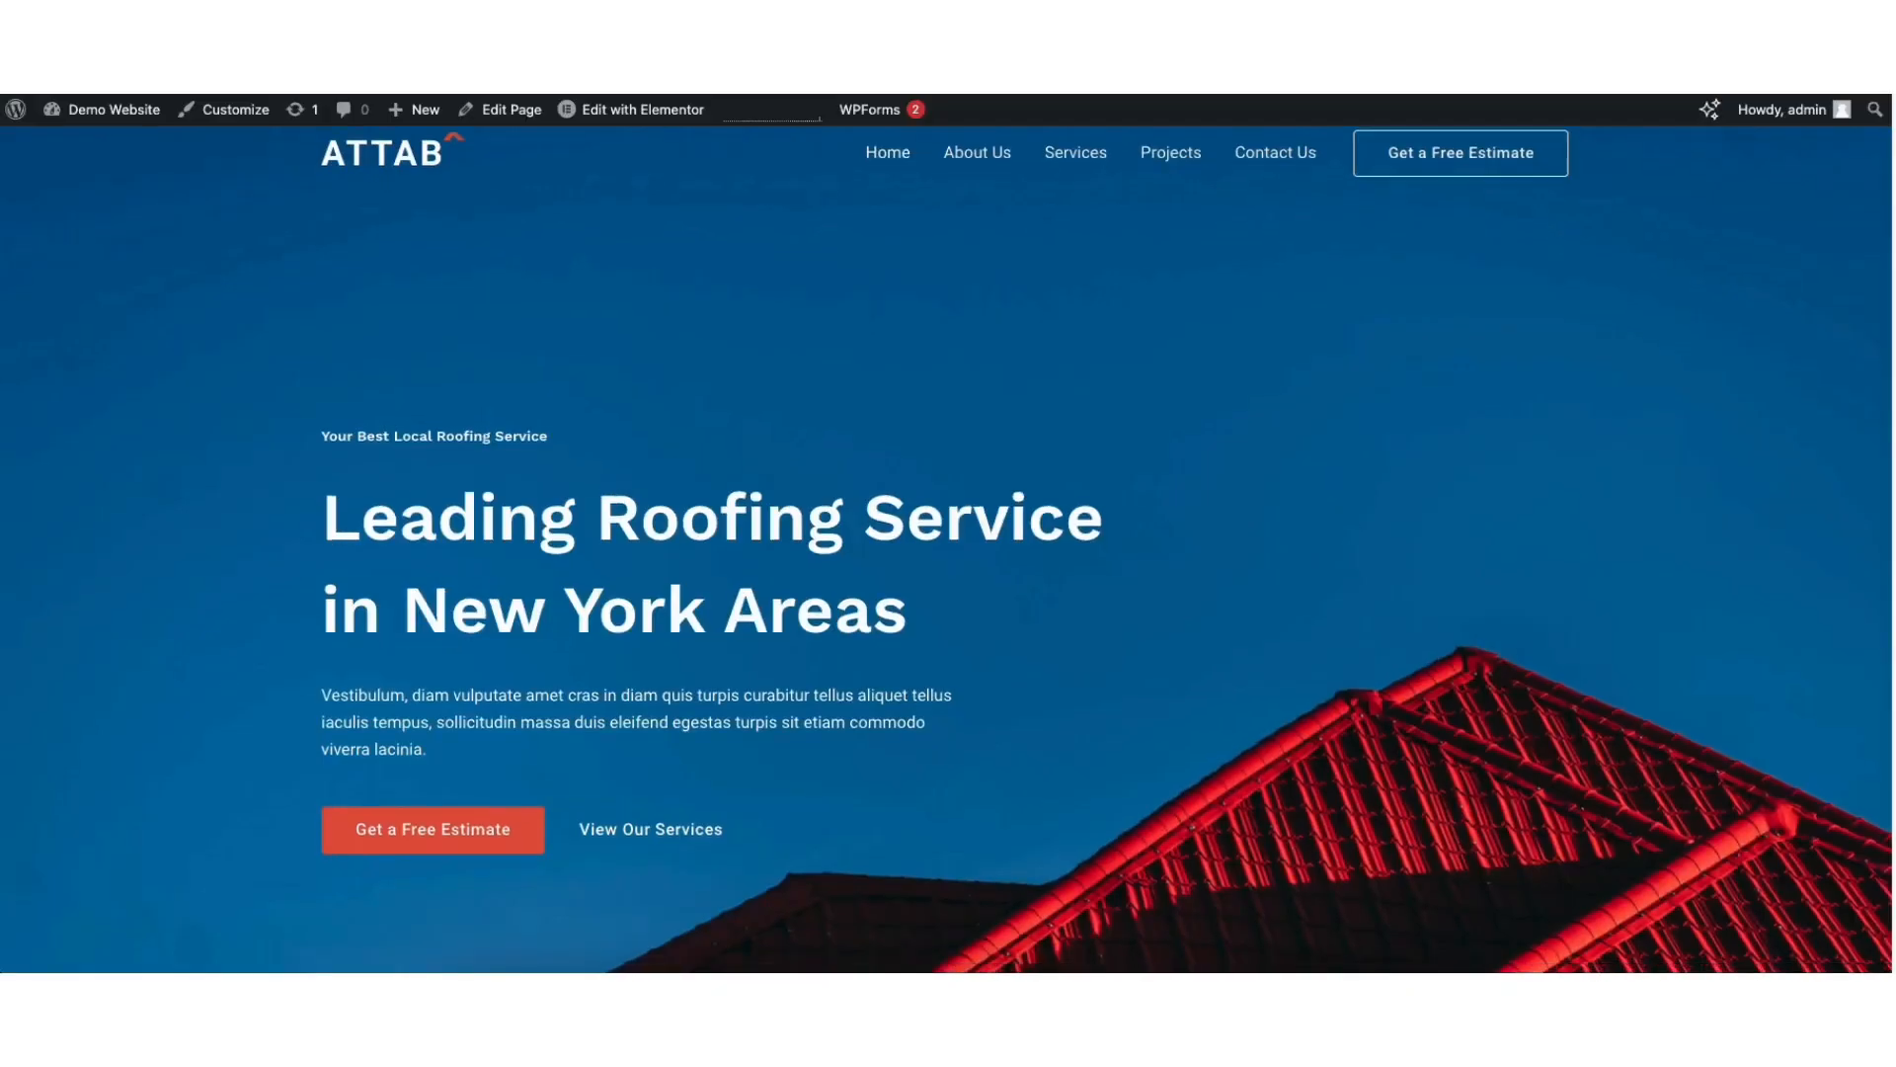
scroll(949, 553, down, 2)
scroll(1886, 285, down, 11)
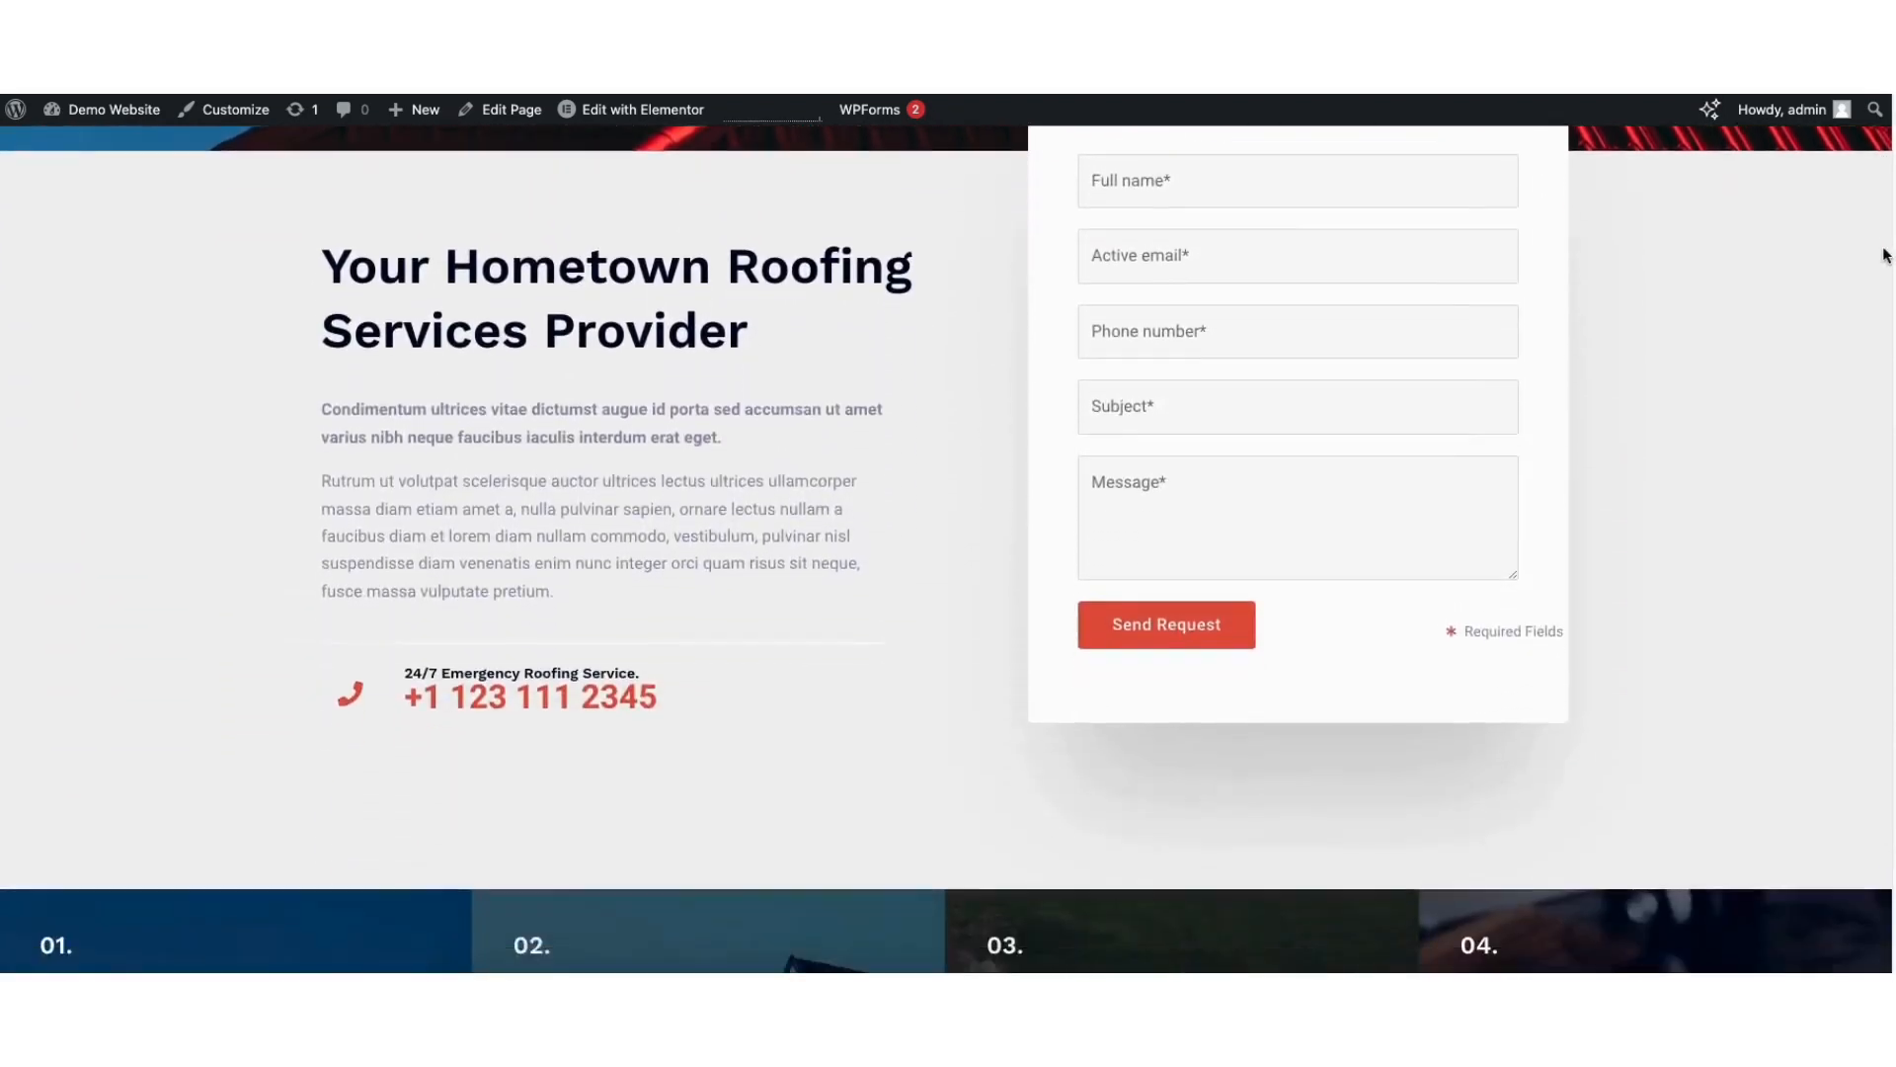
scroll(1887, 284, down, 13)
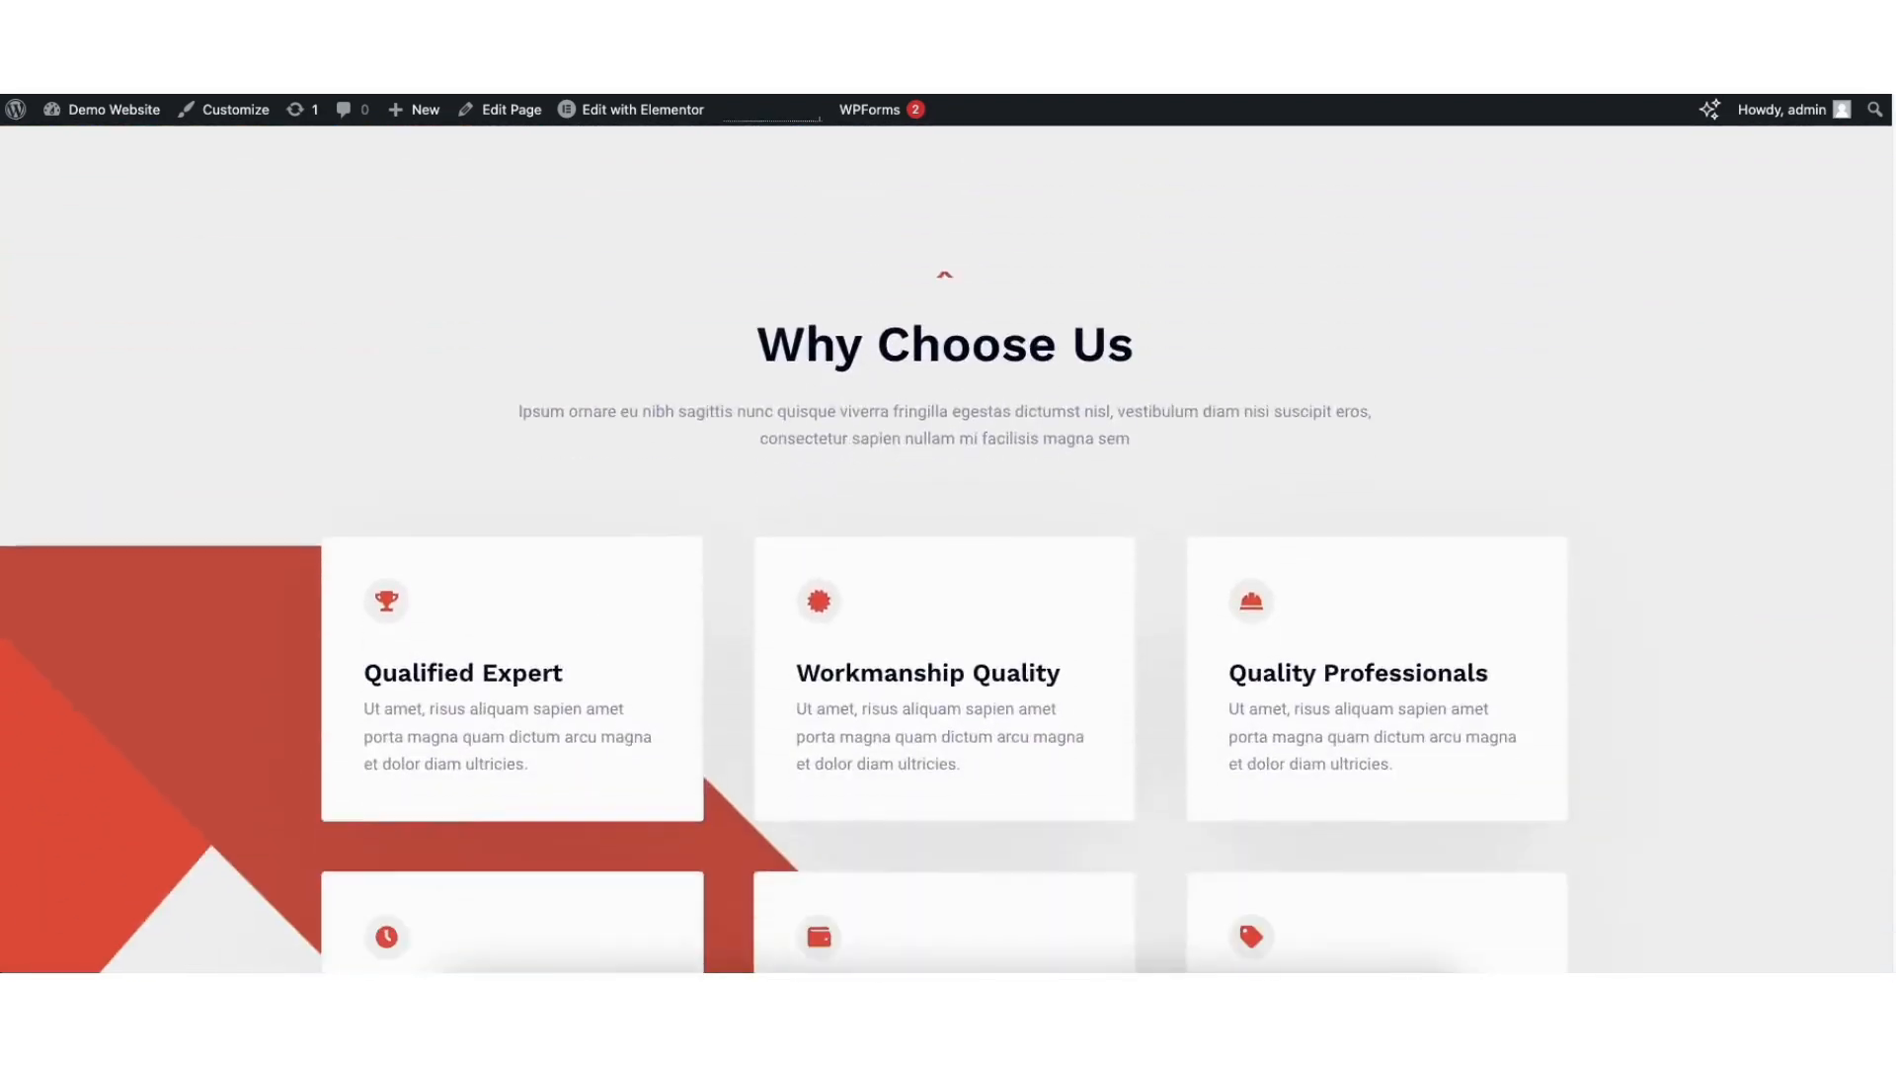
- Look through the testimonials and awards sections of the home page and return to its hero section
scroll(948, 548, down, 16)
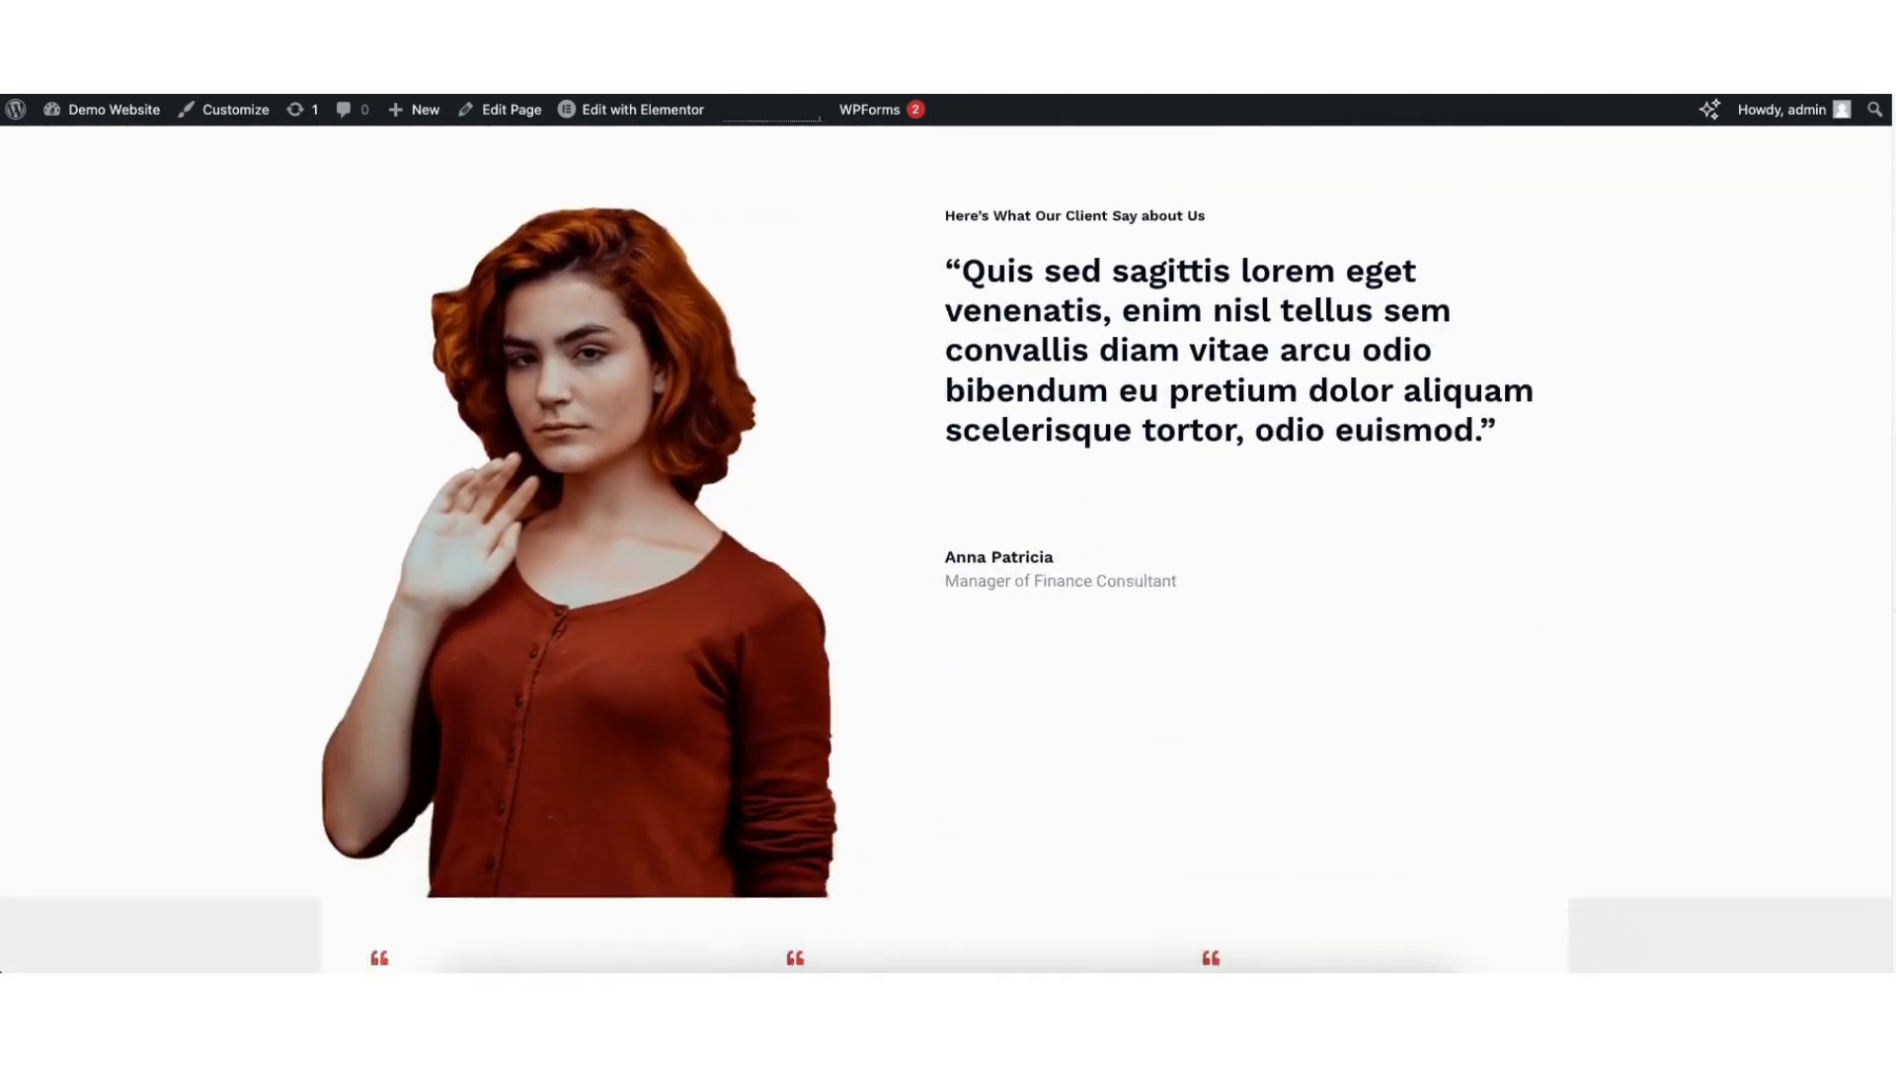
scroll(948, 548, down, 11)
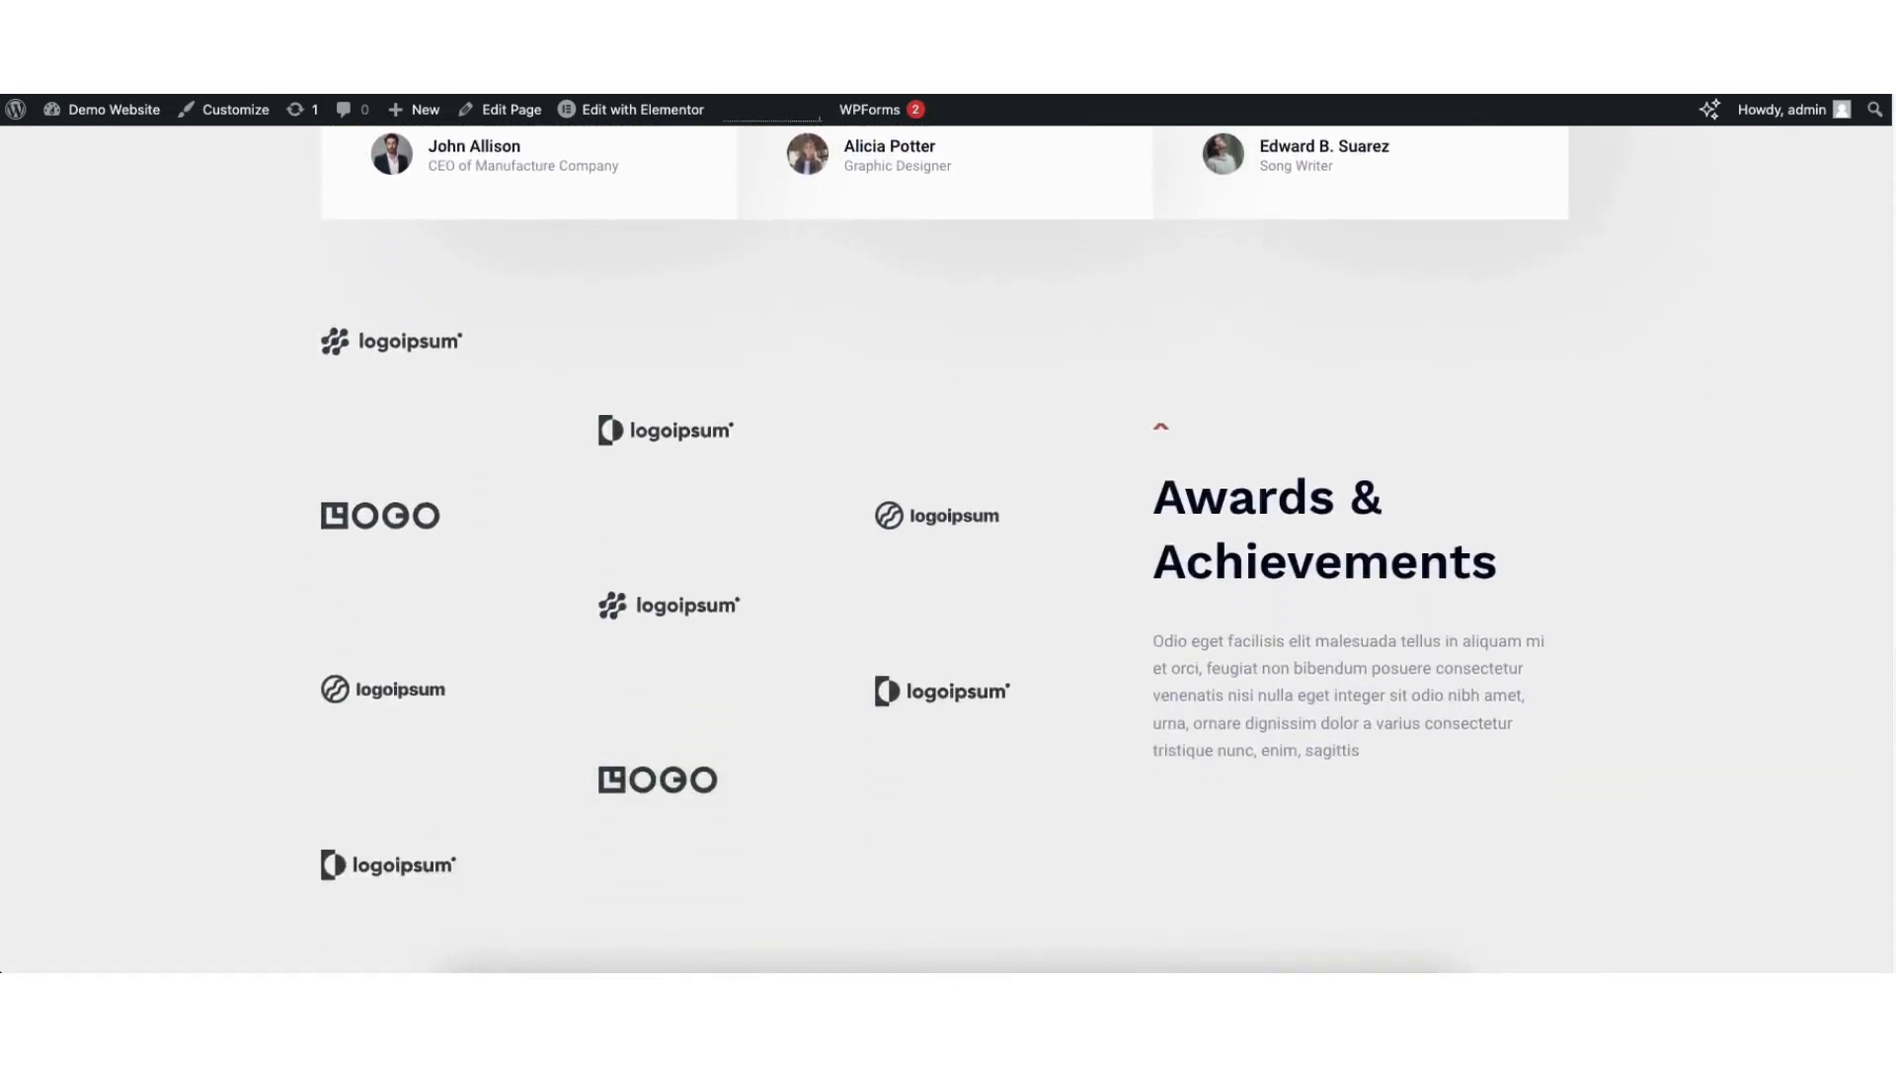
drag(1892, 794, 1688, 127)
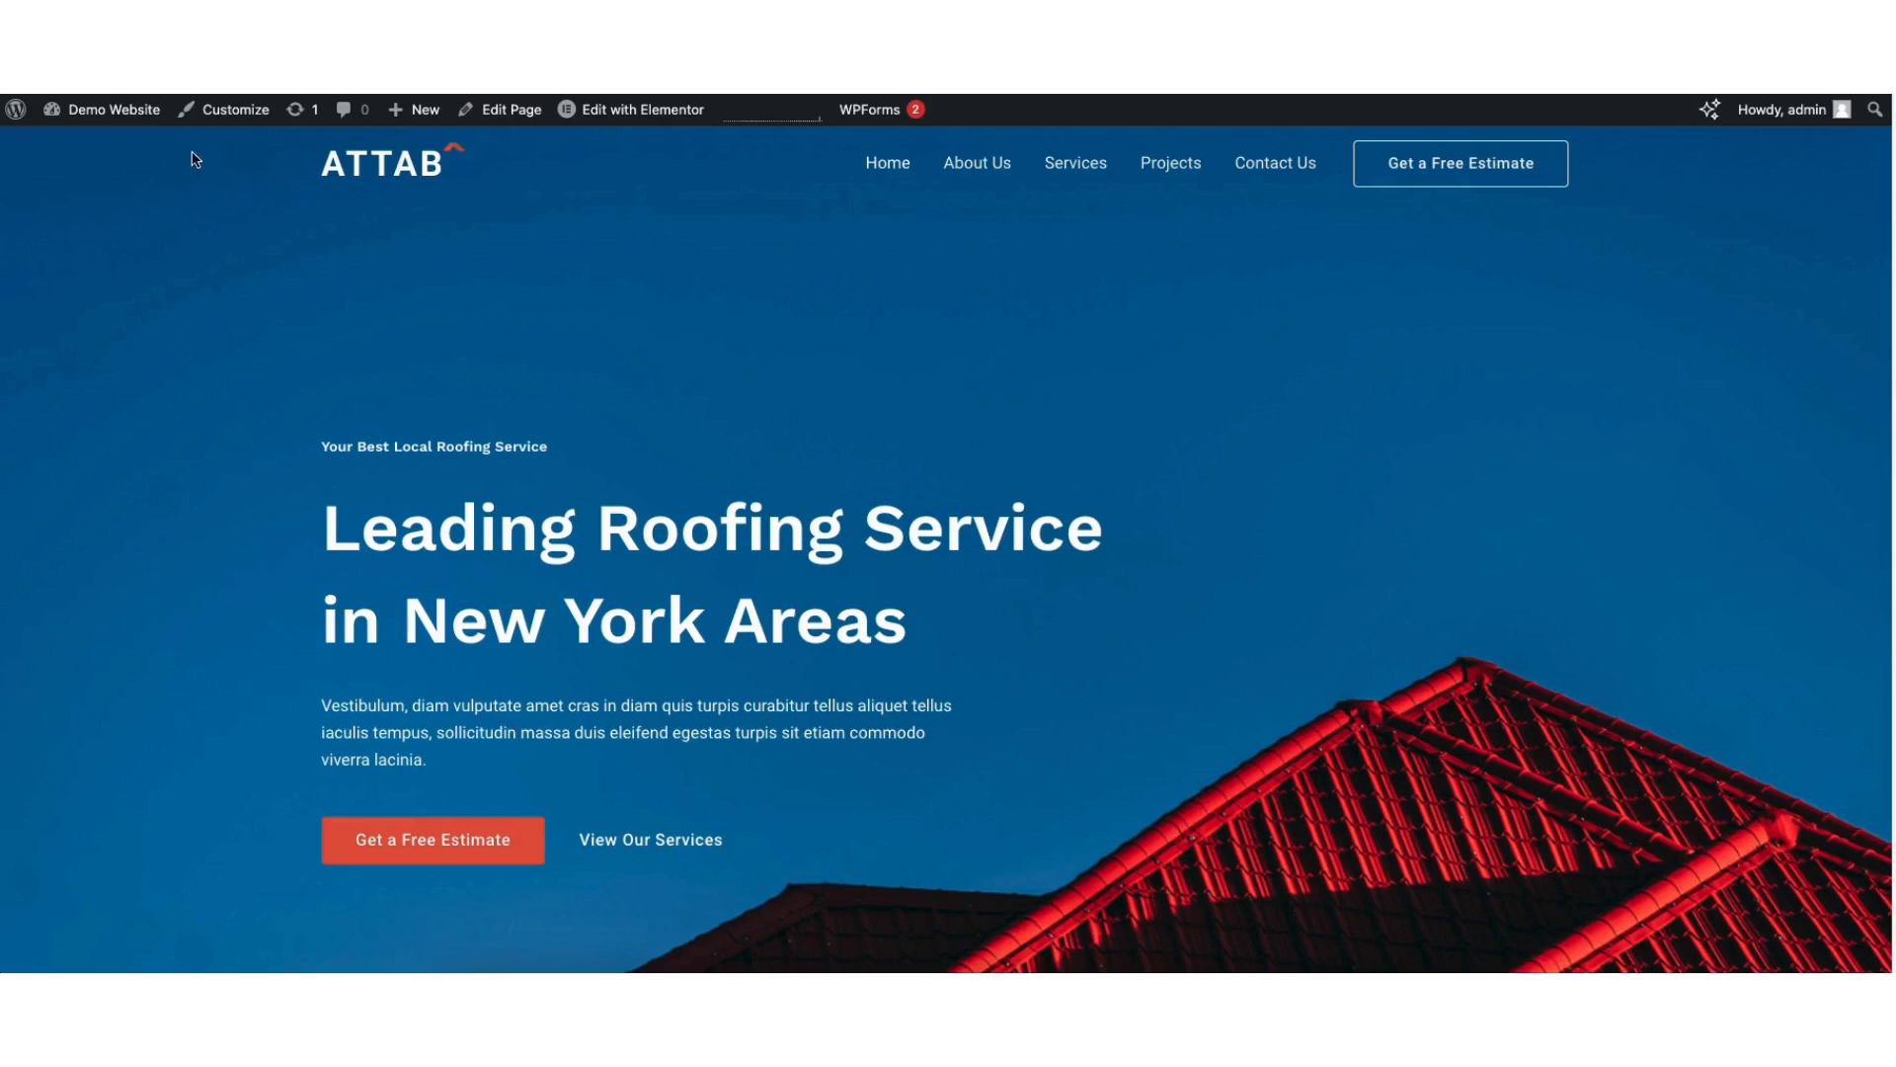
- Go to the WordPress dashboard and open the experiments and features section of the Elementor settings
mouse_move(100, 119)
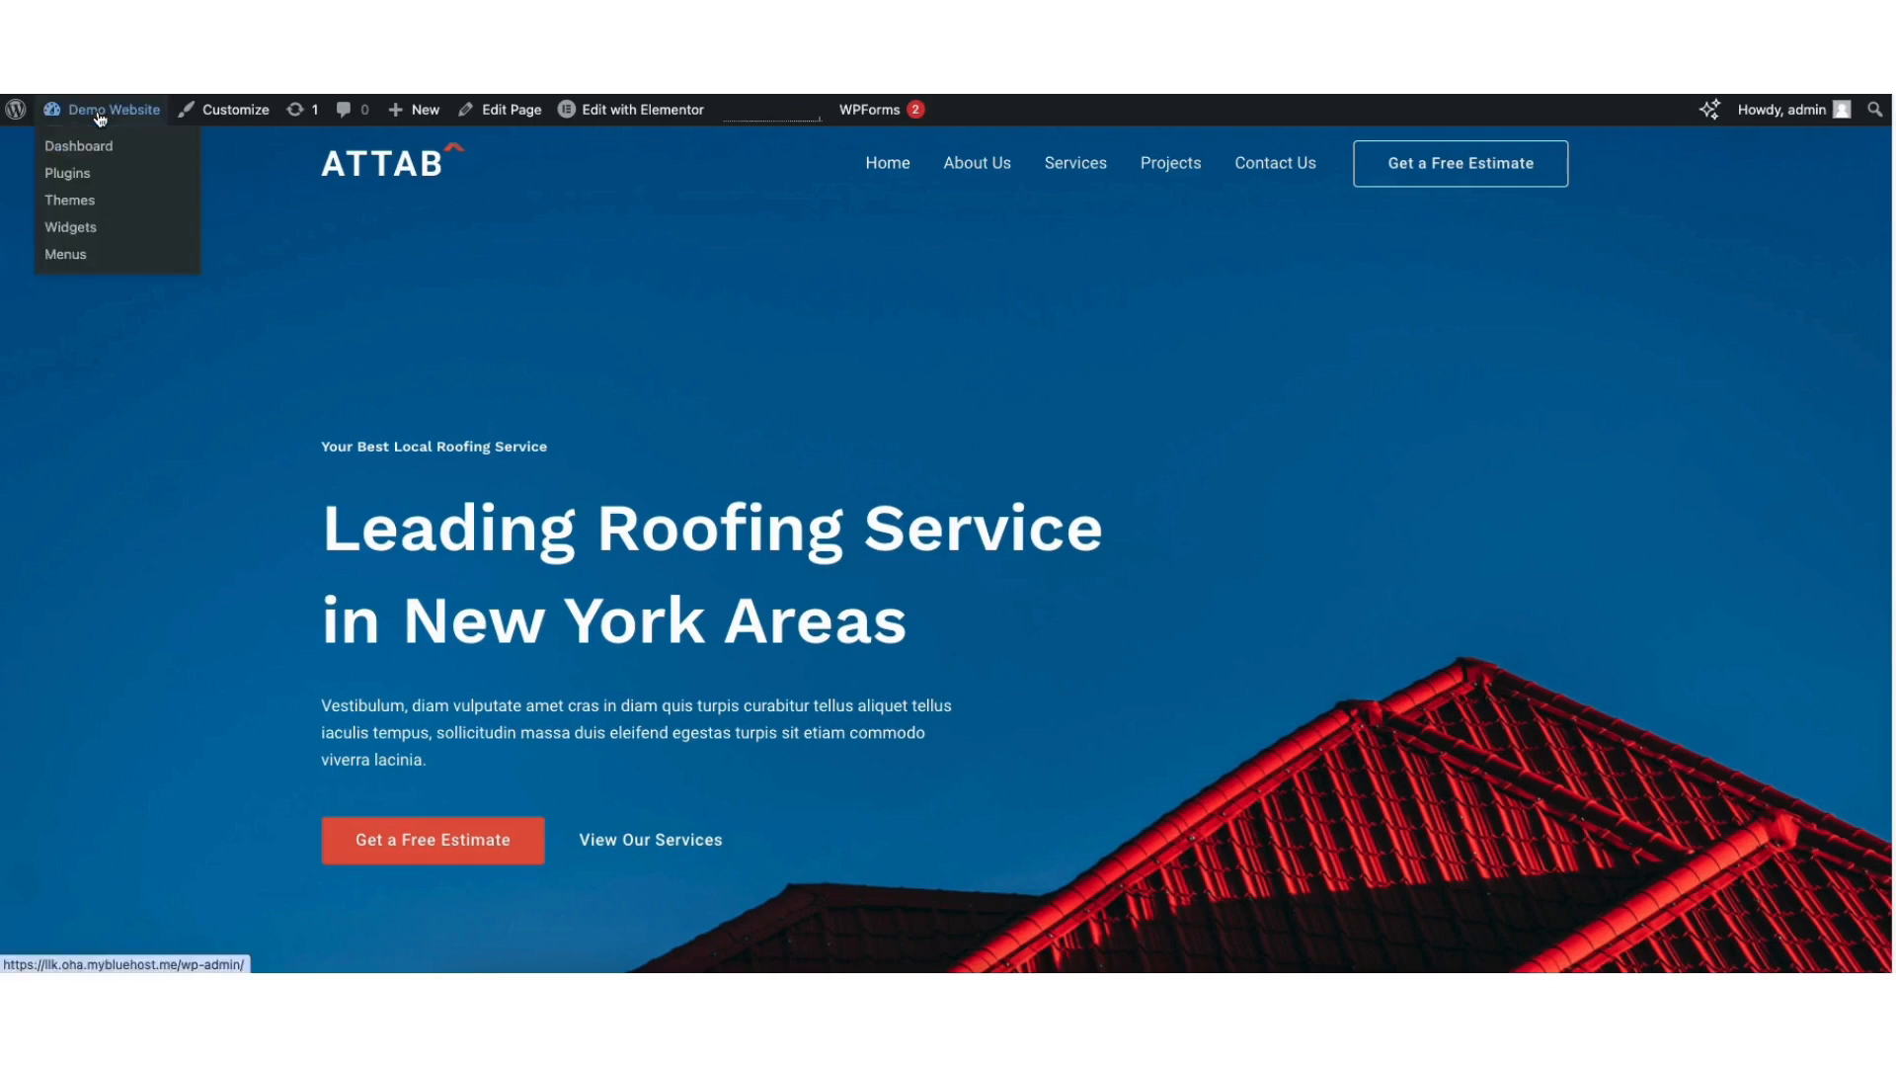
click(79, 147)
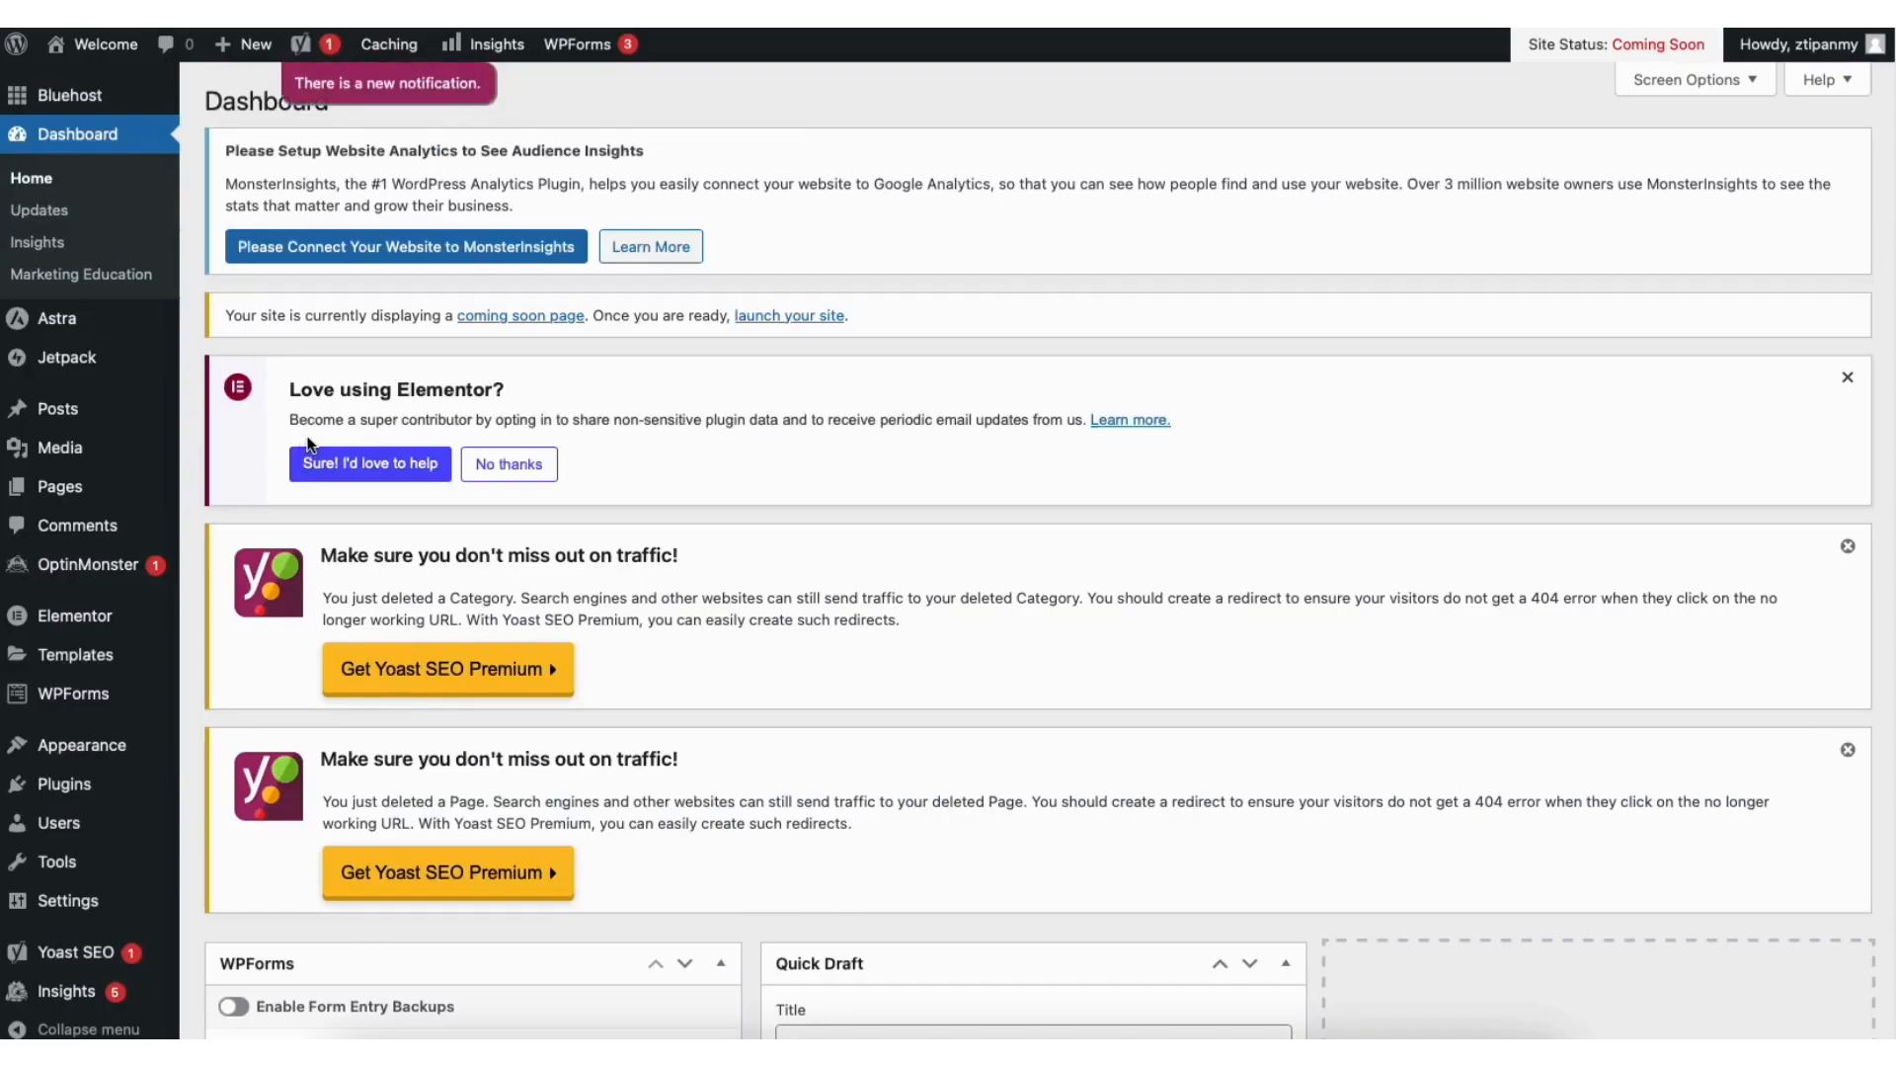
mouse_move(91, 628)
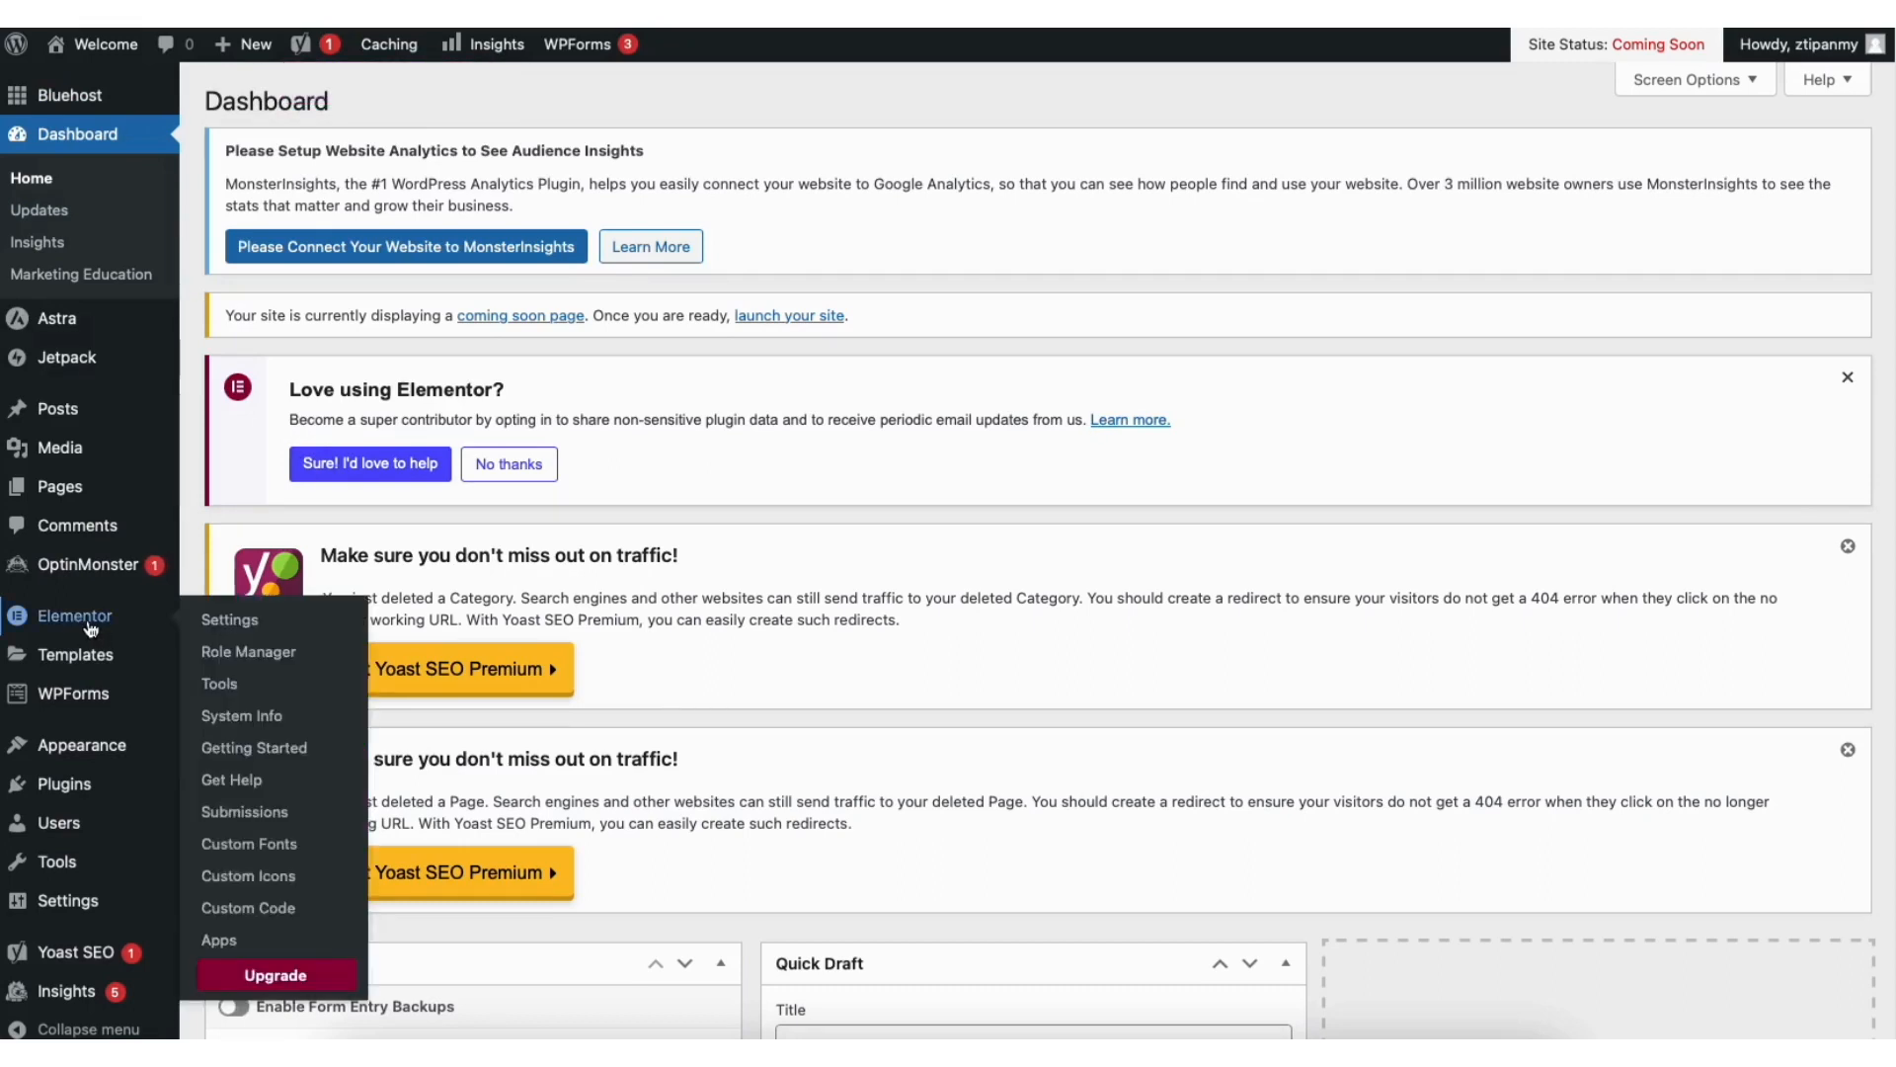
click(231, 617)
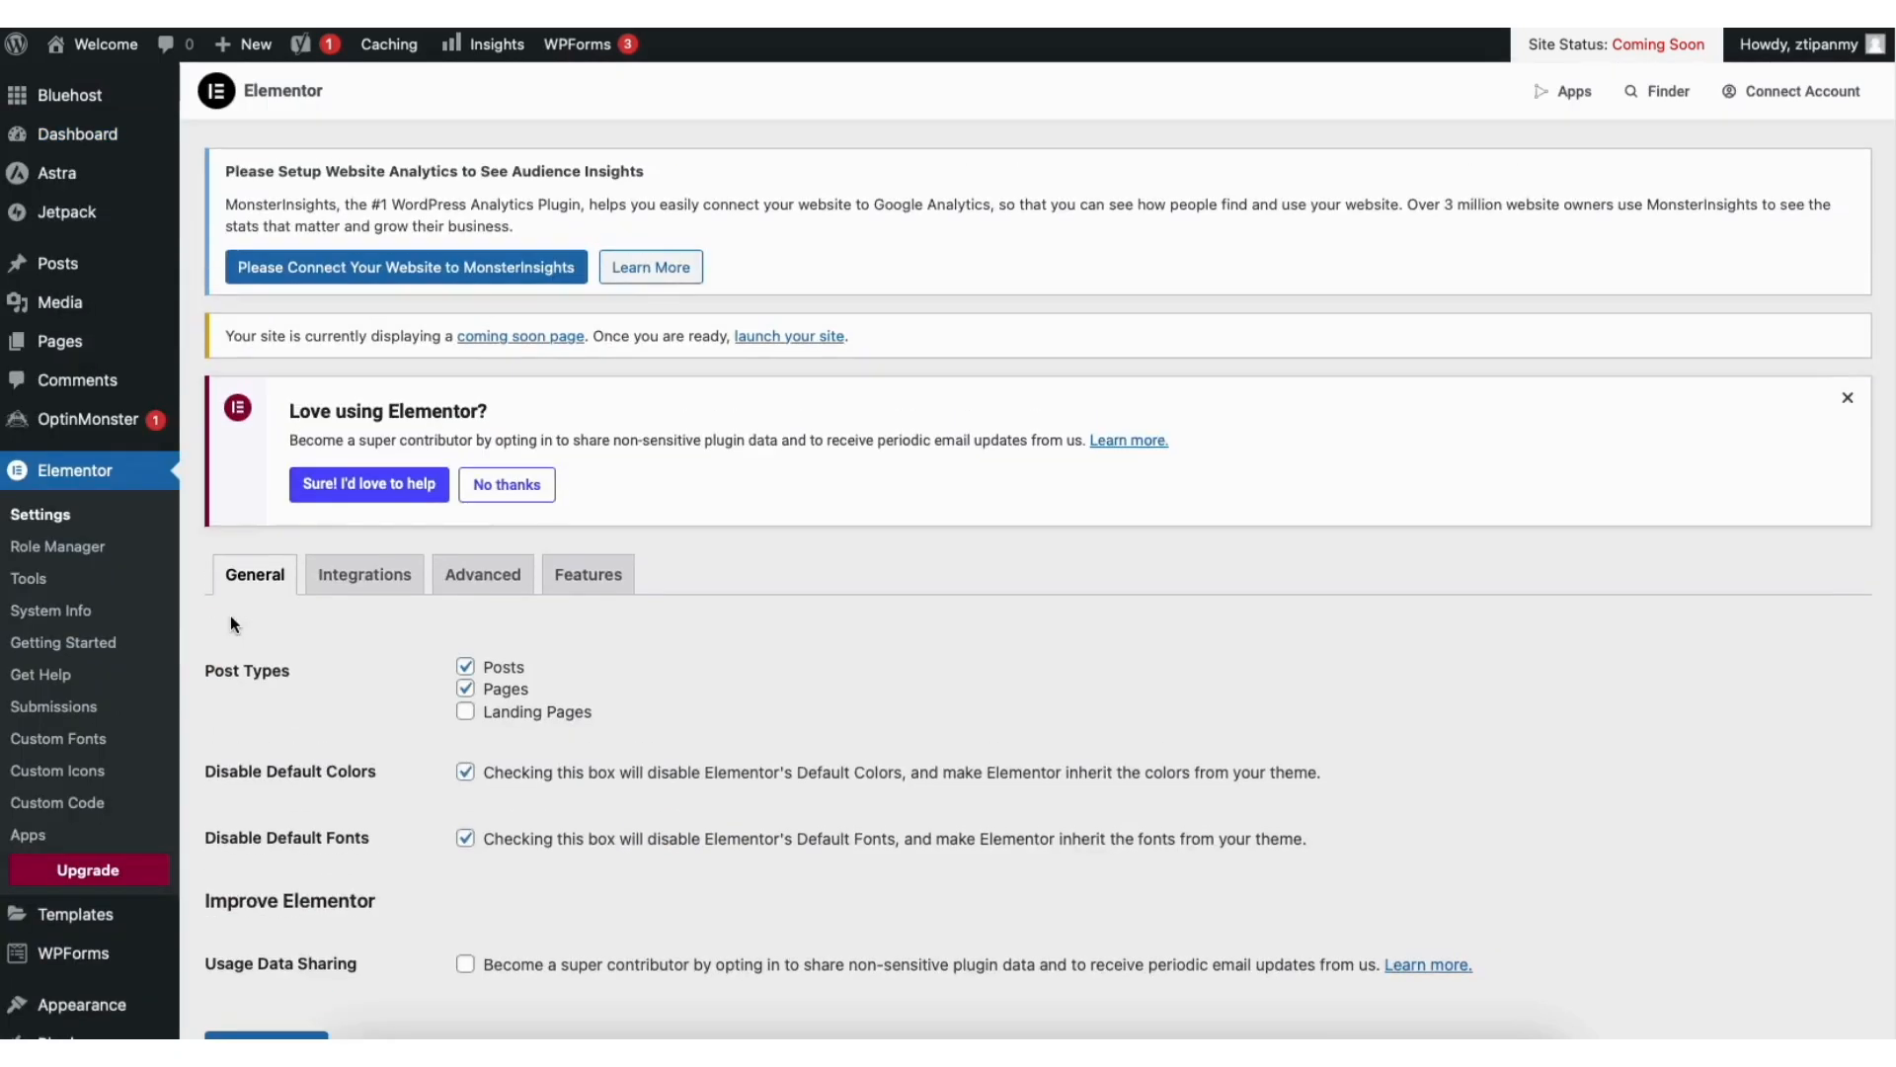
click(617, 578)
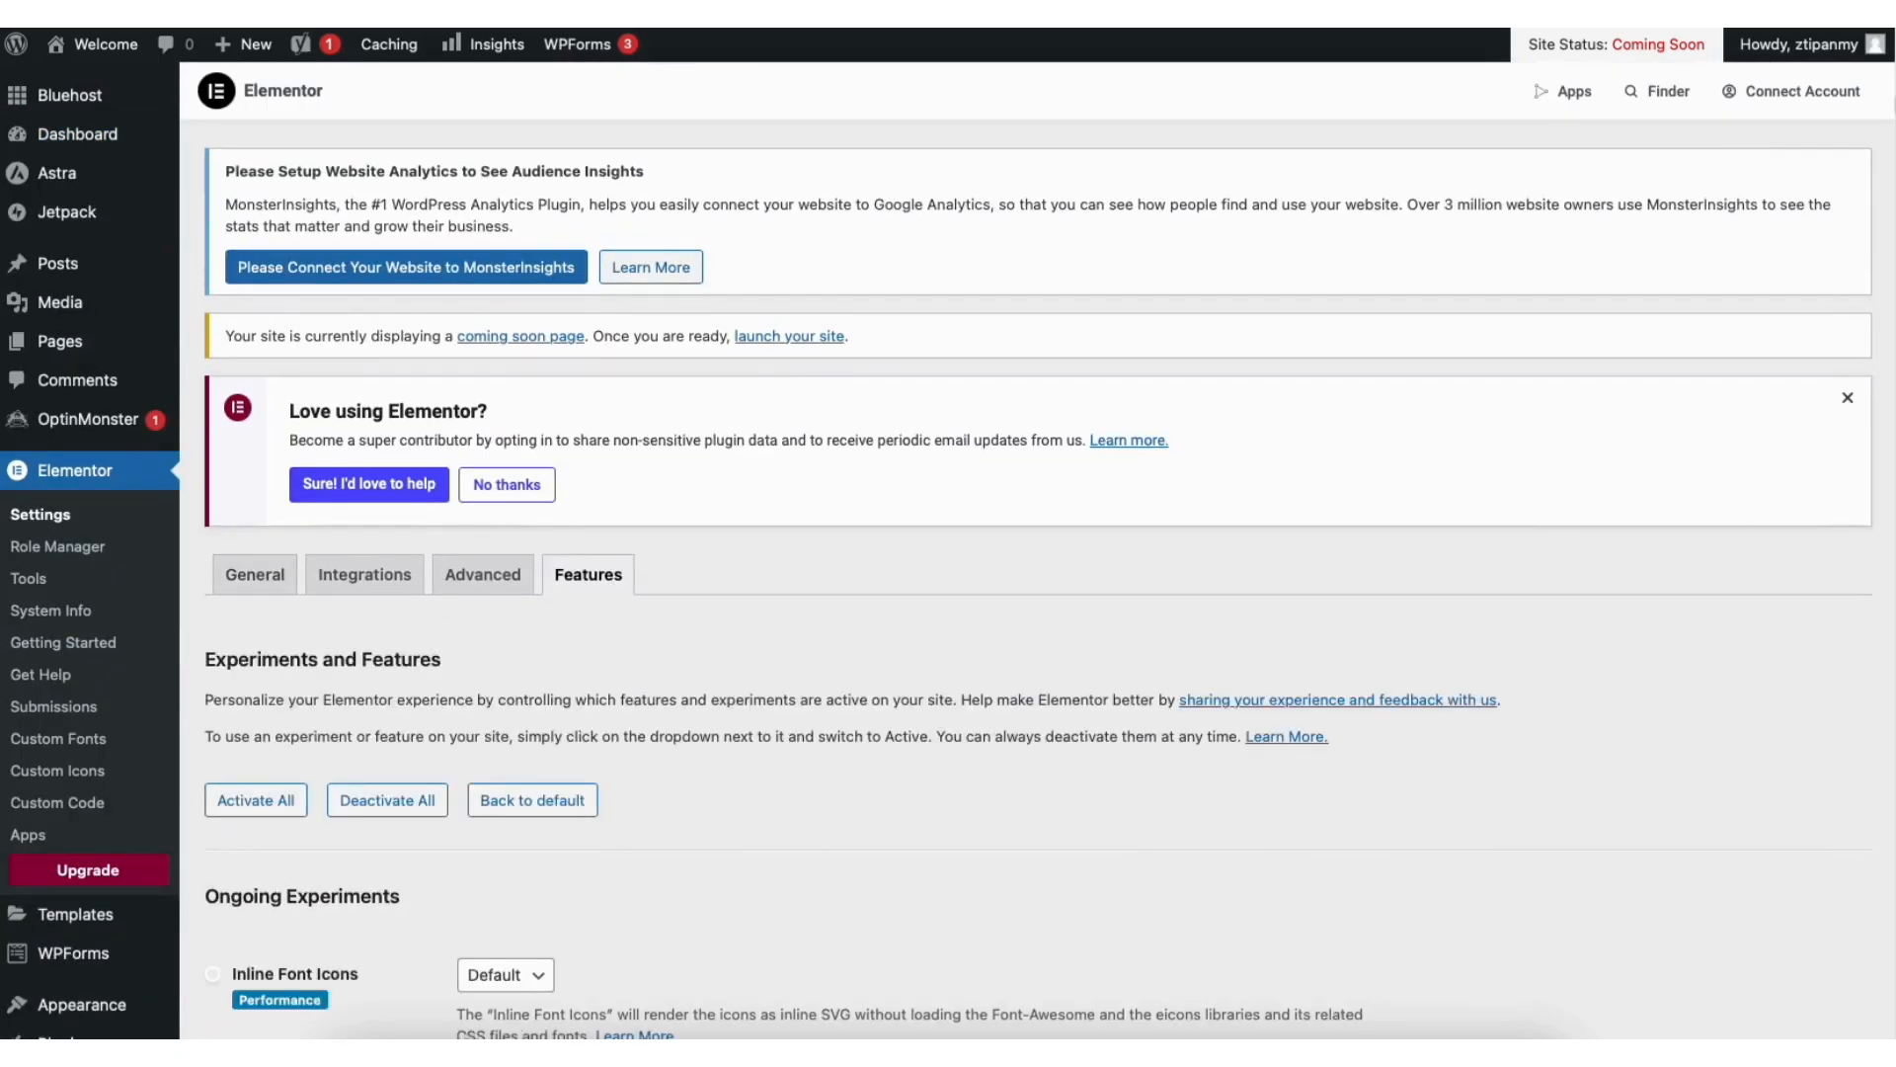
- Set the Editor Top Bar experiment to Active
scroll(1887, 383, down, 10)
scroll(1886, 383, down, 1)
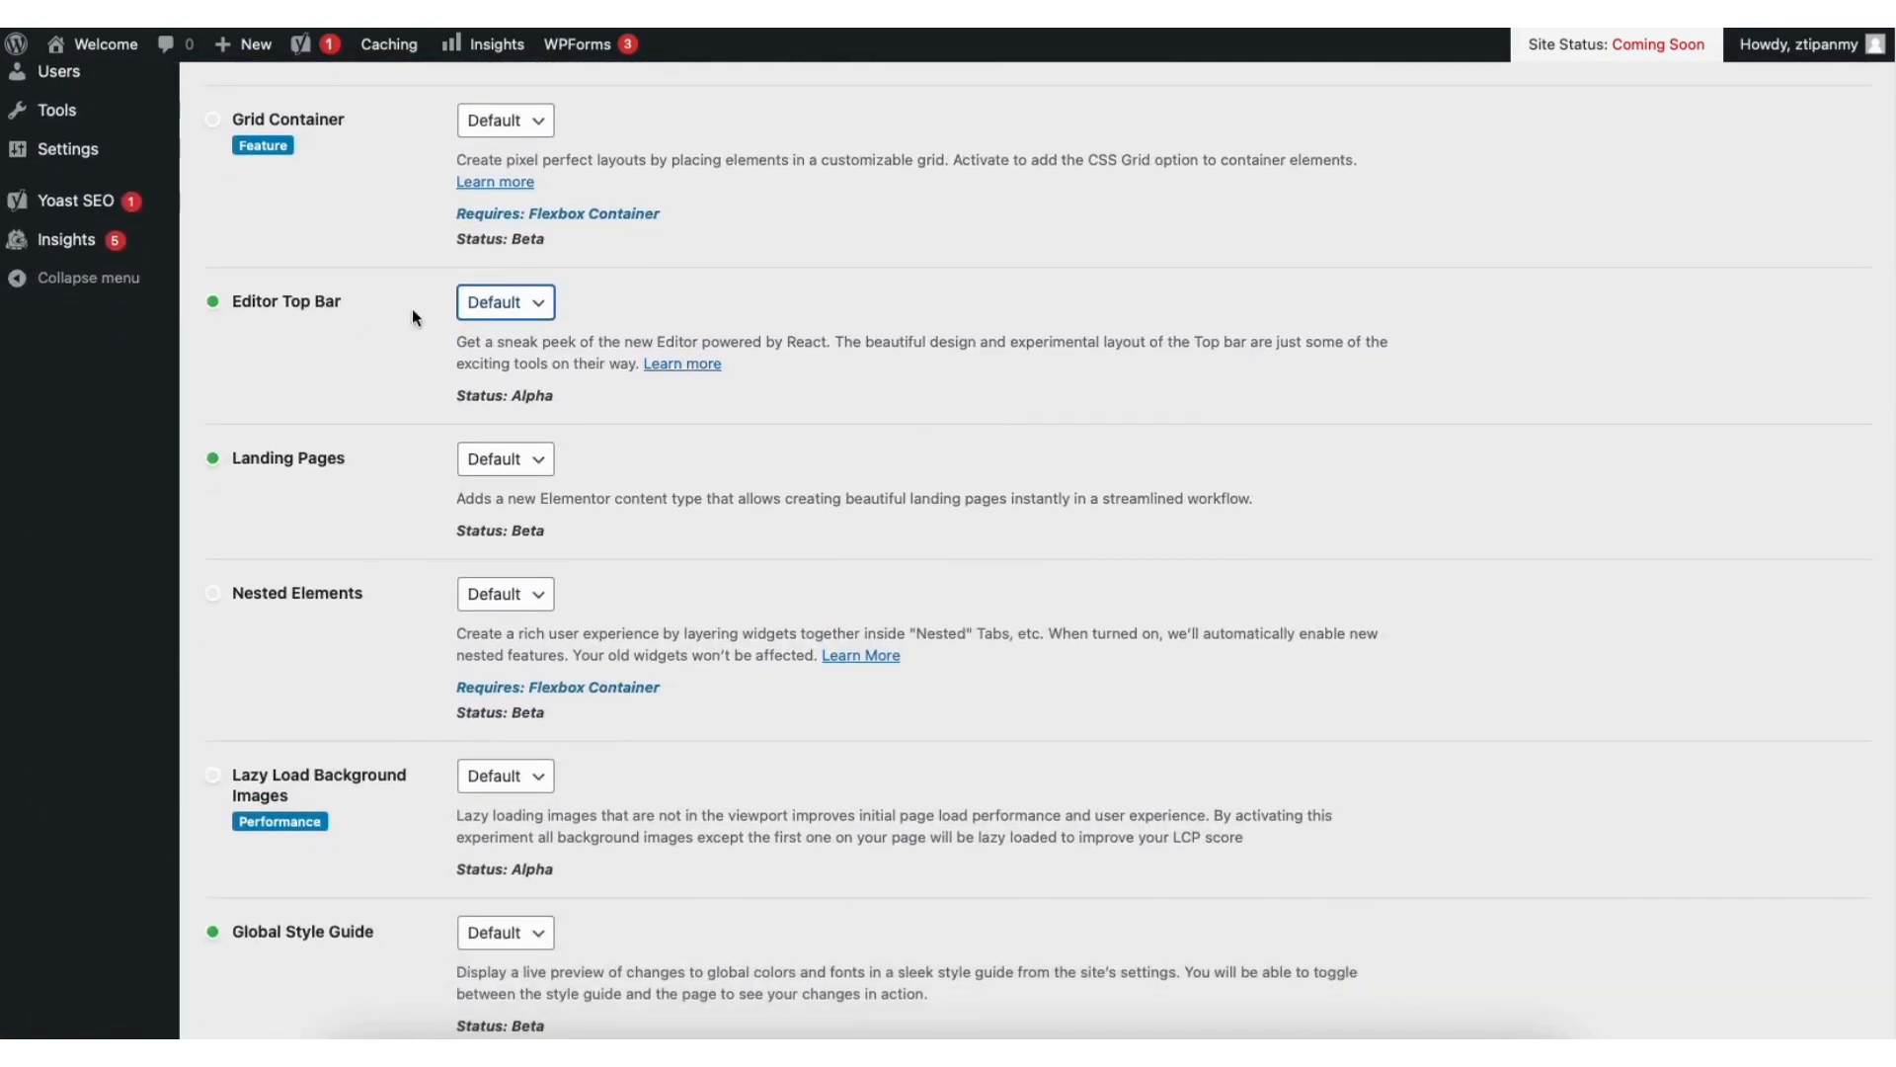
click(530, 303)
click(496, 325)
- Set the Flexbox Container feature to Active and save the Elementor settings
scroll(1865, 691, down, 10)
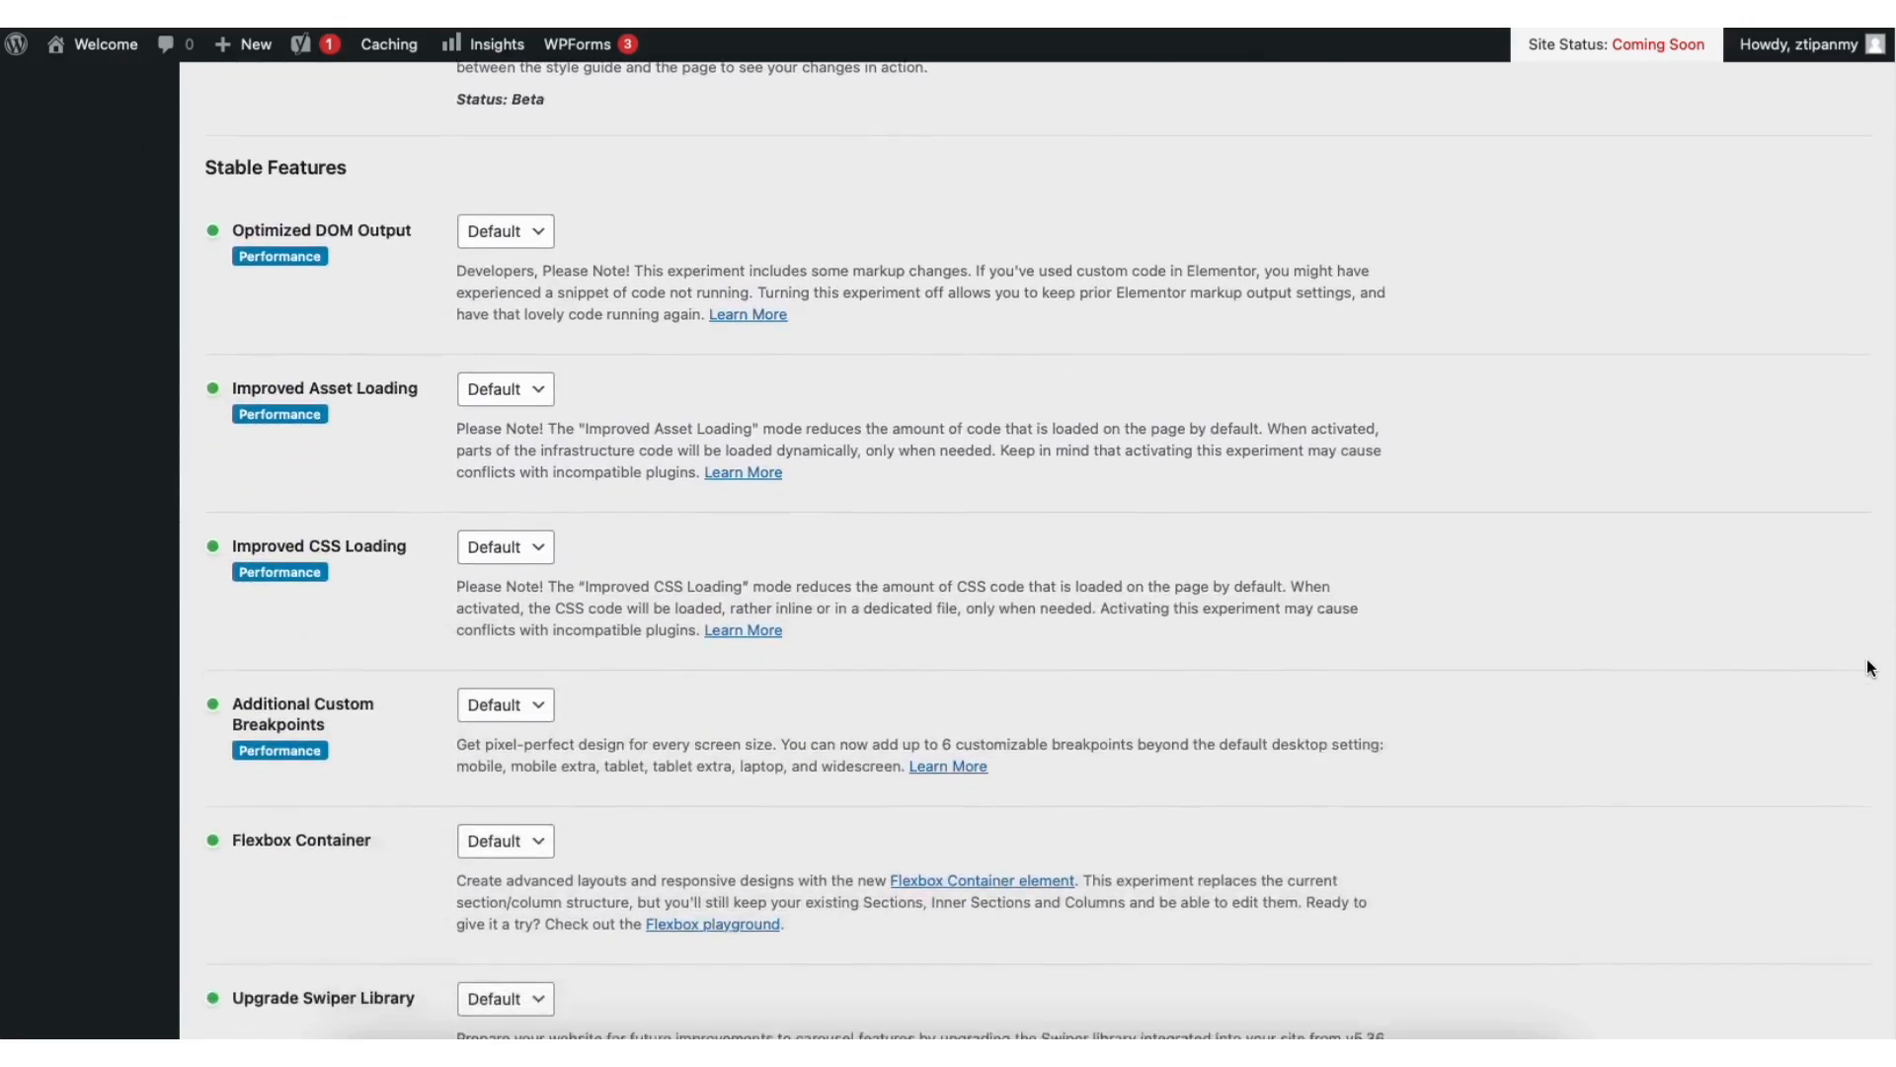
click(496, 520)
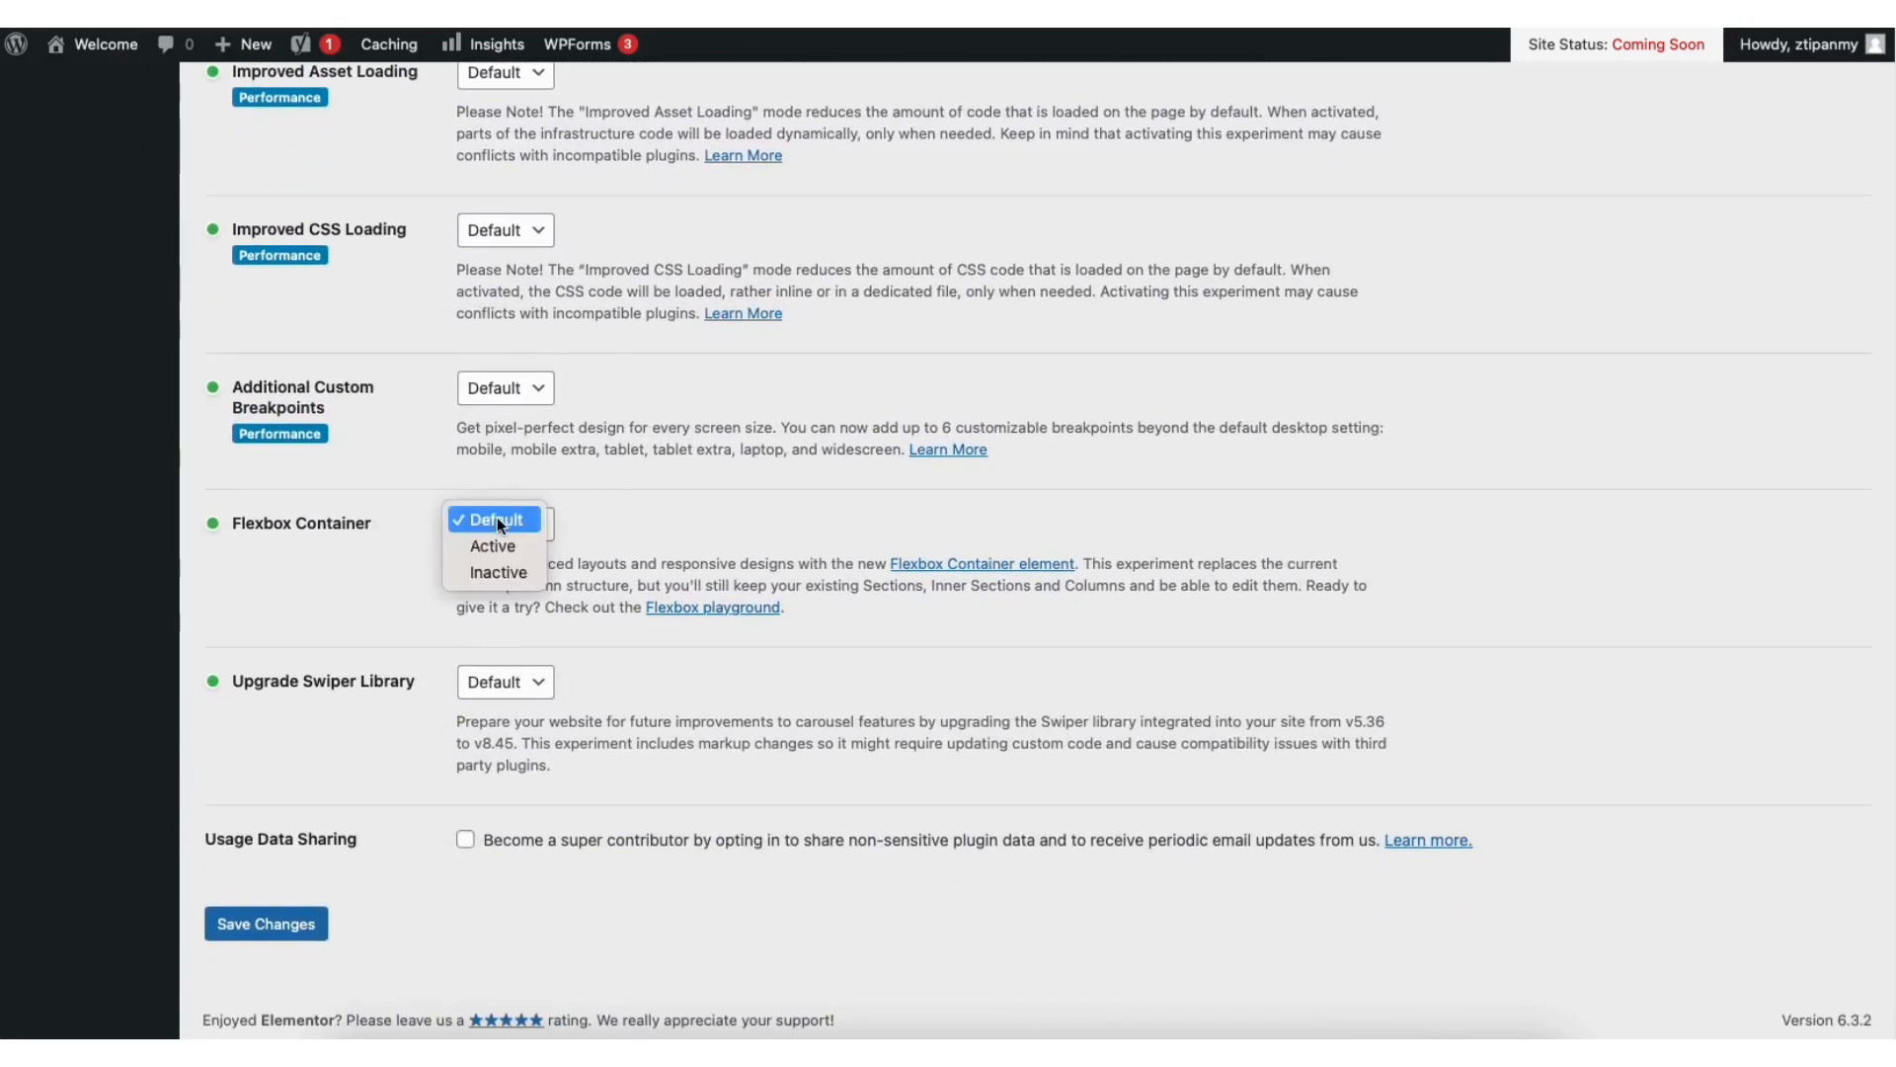
click(494, 545)
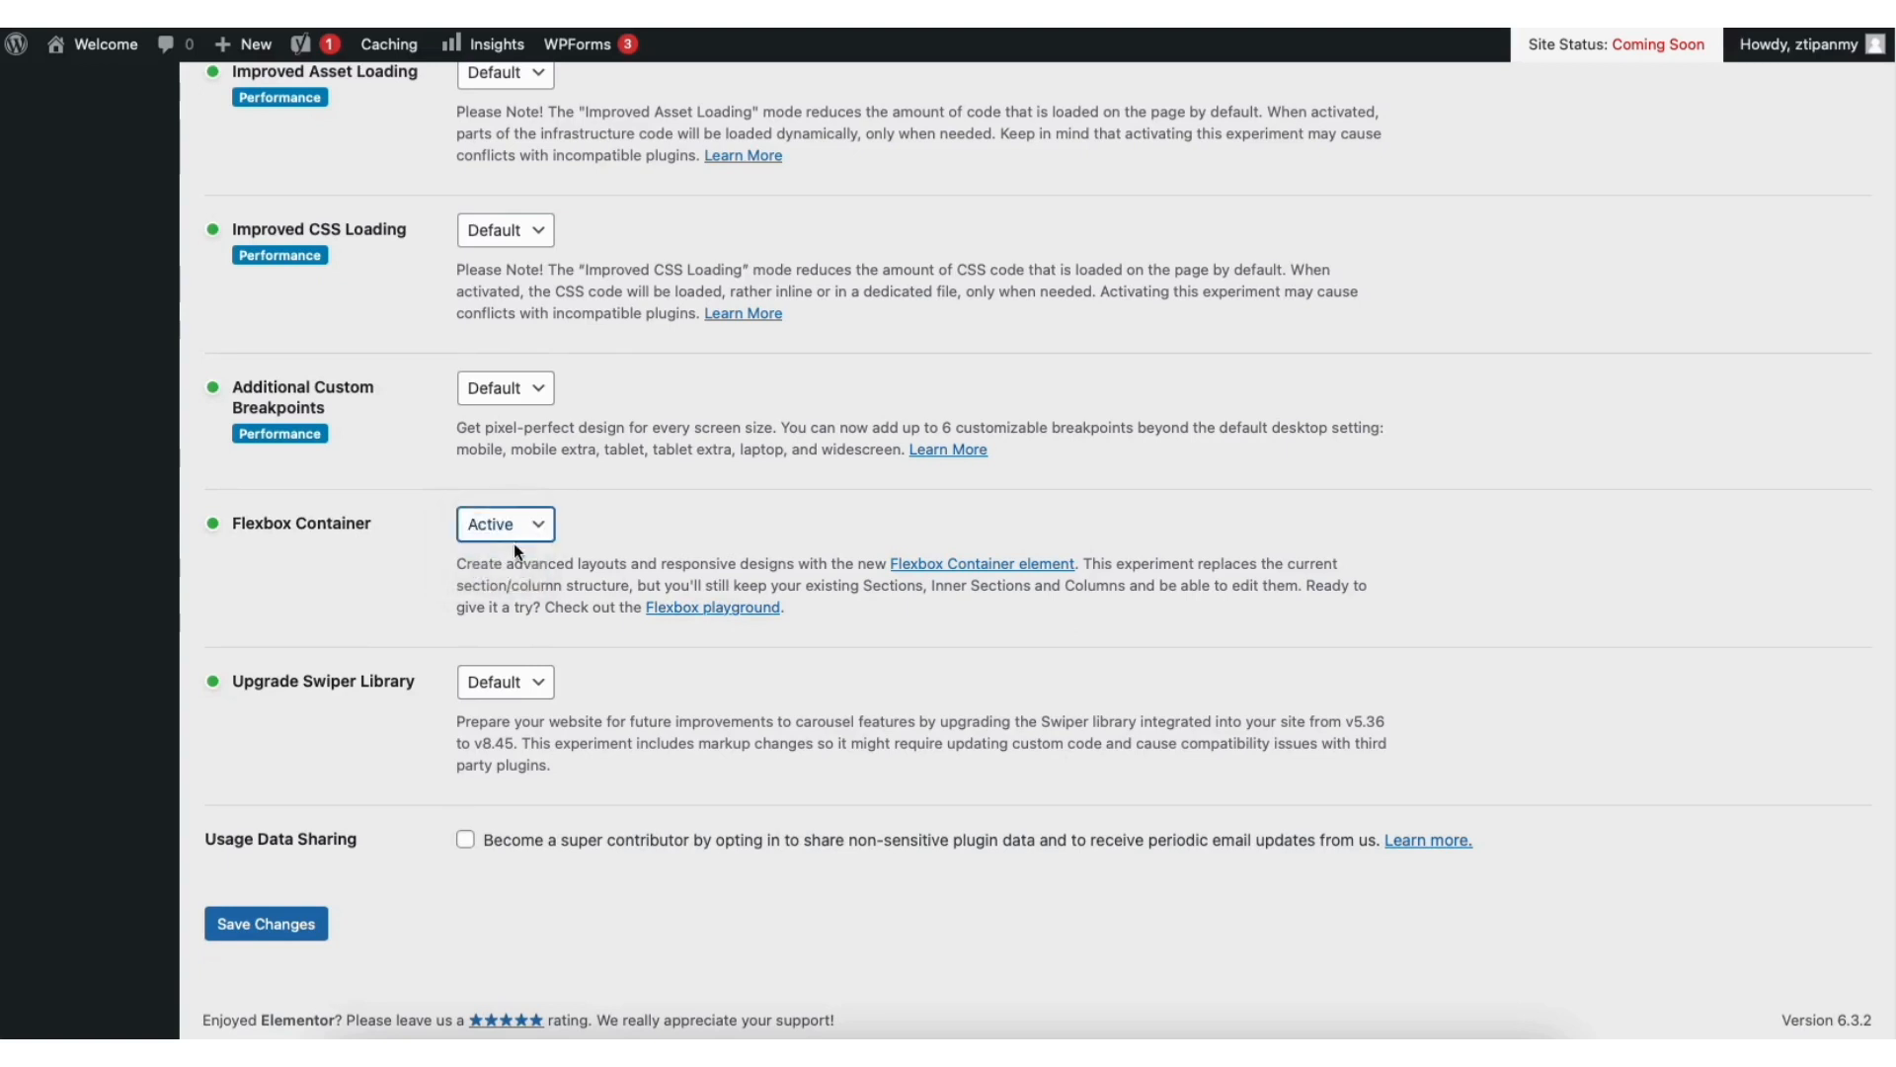
click(275, 926)
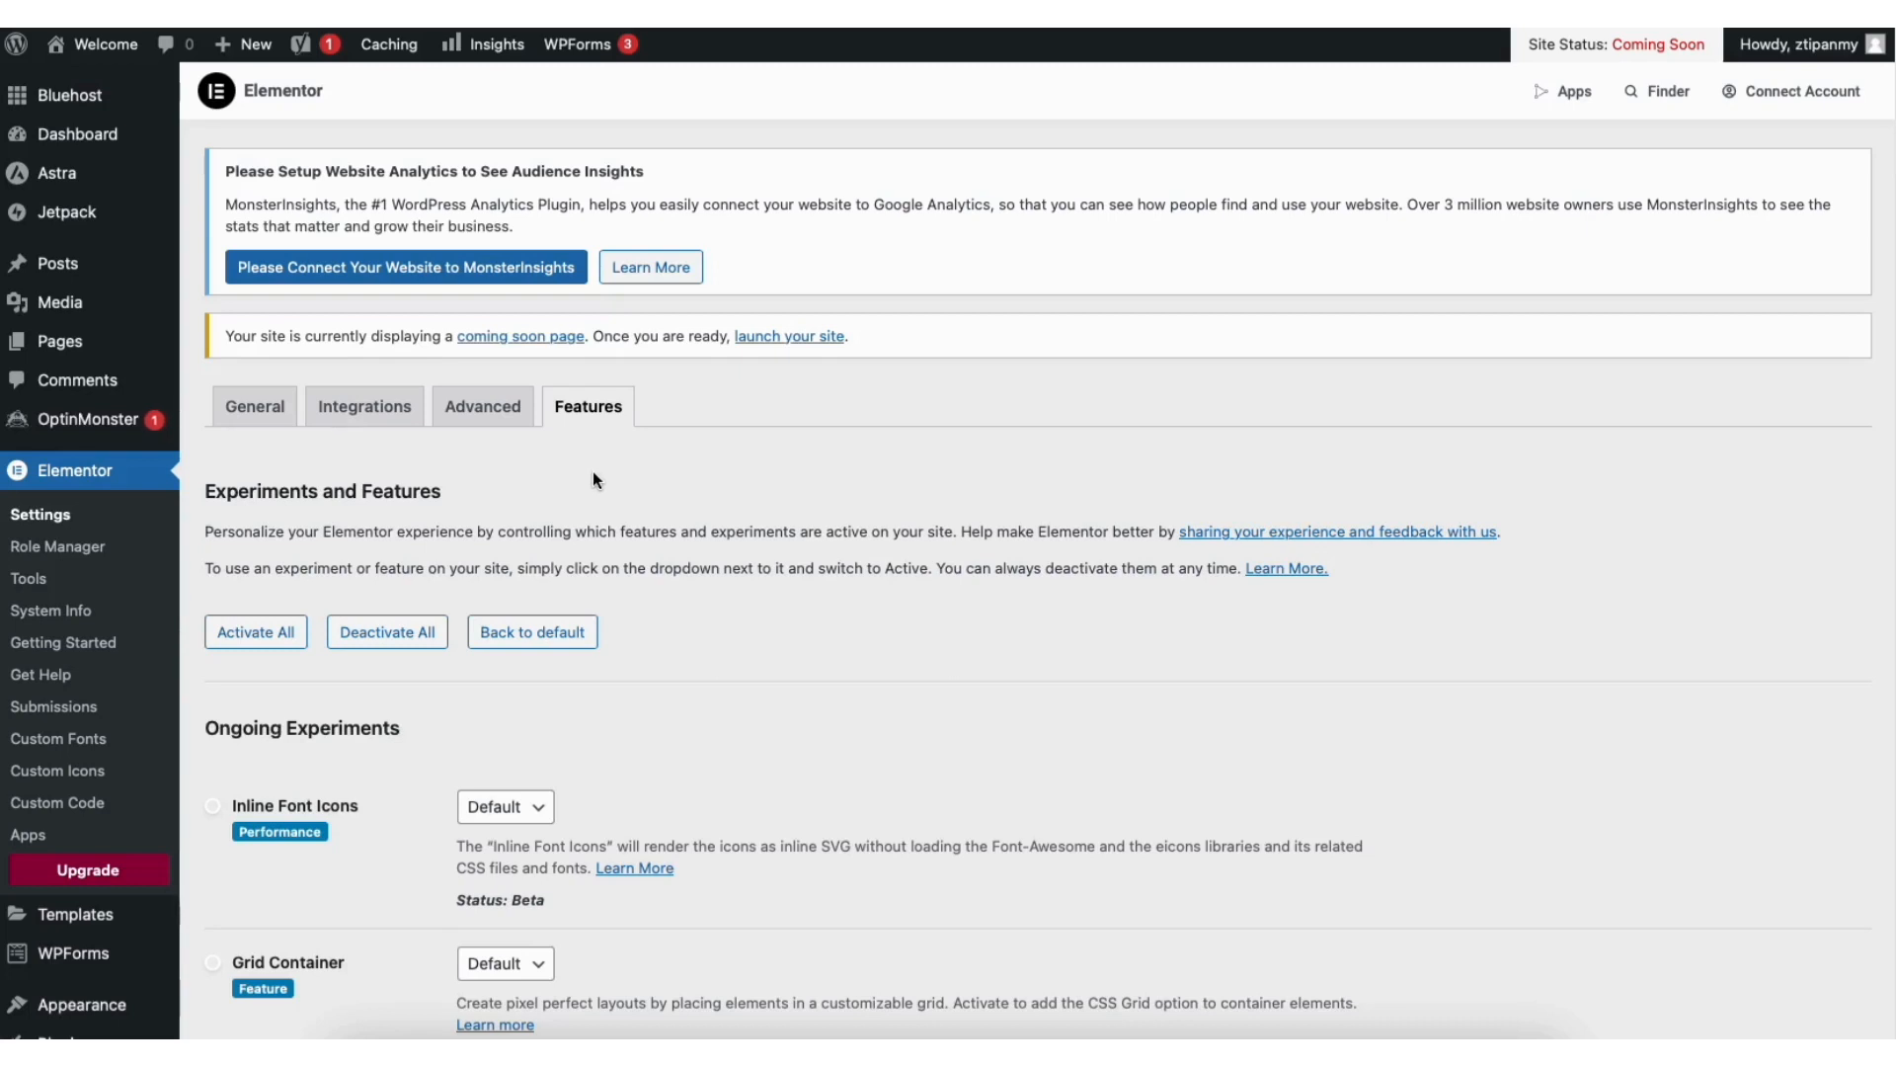
- Visit the website and open its home page for editing with Elementor
mouse_move(114, 51)
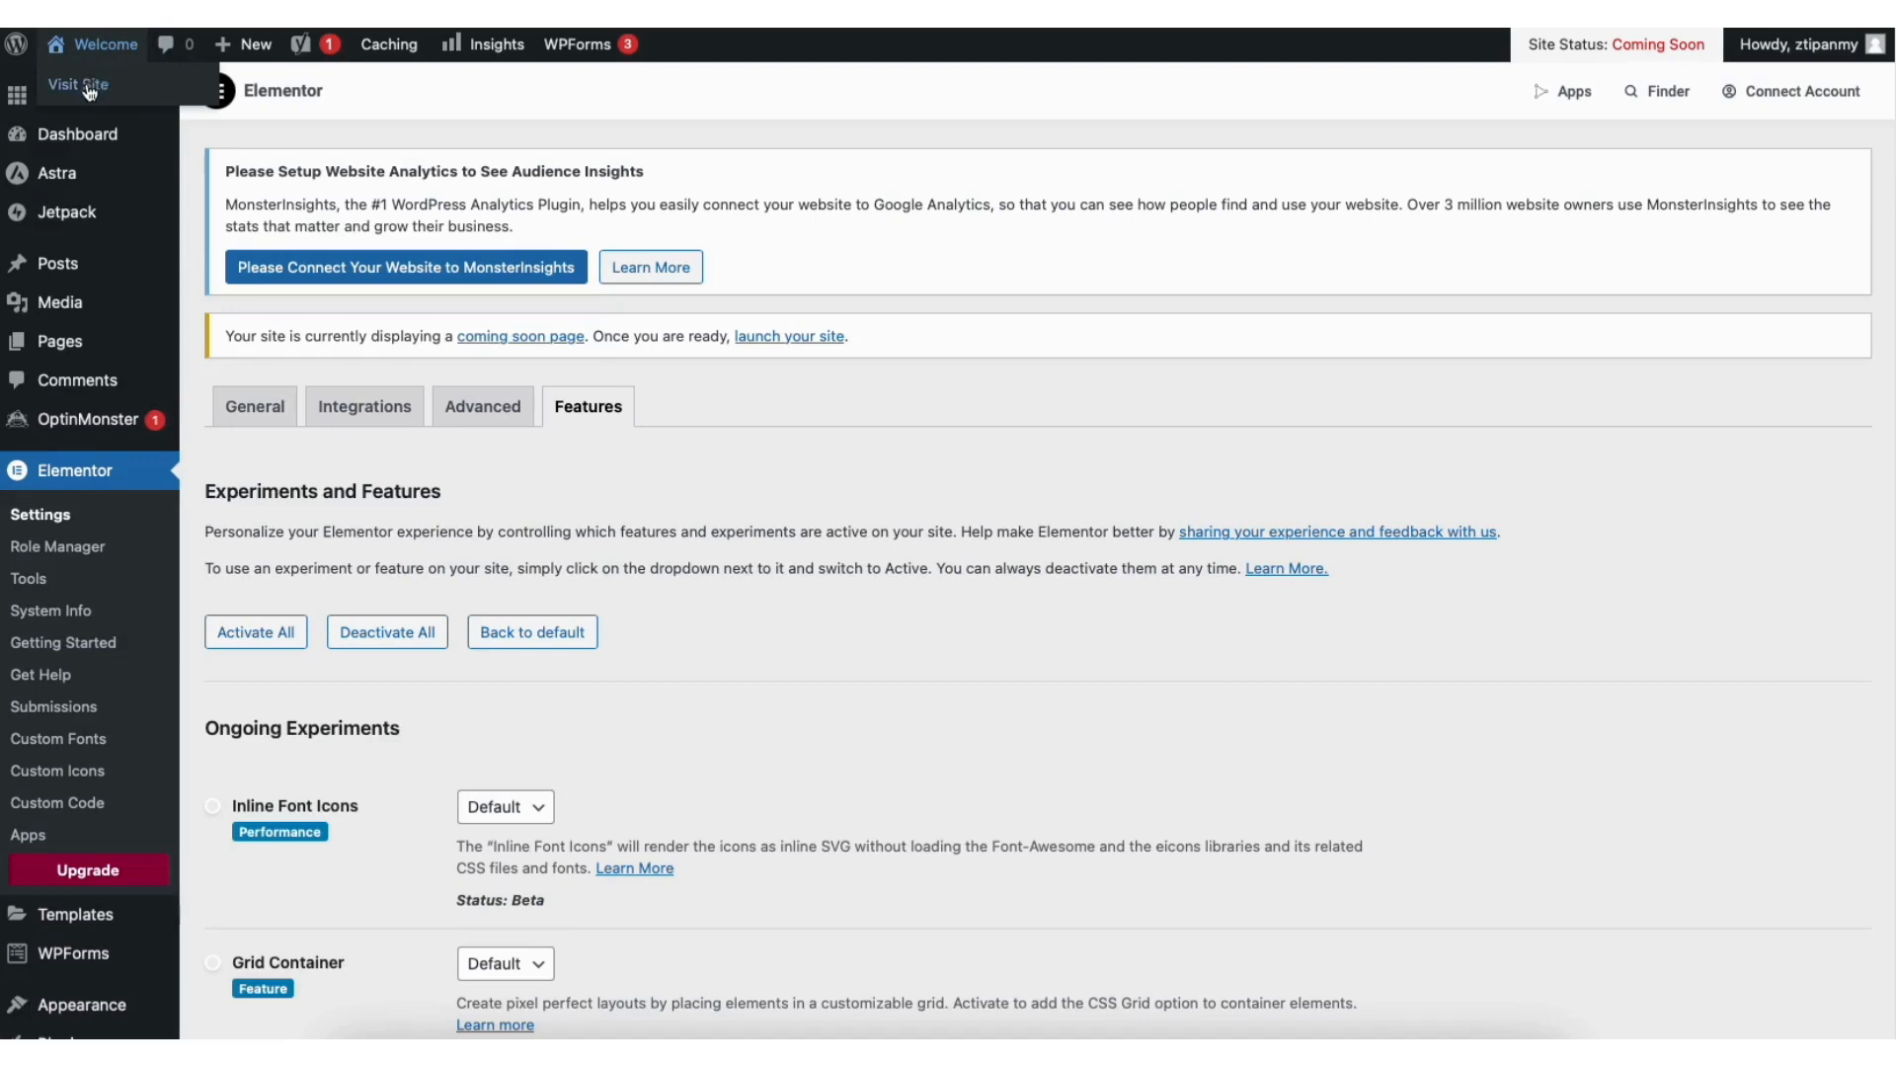
click(86, 84)
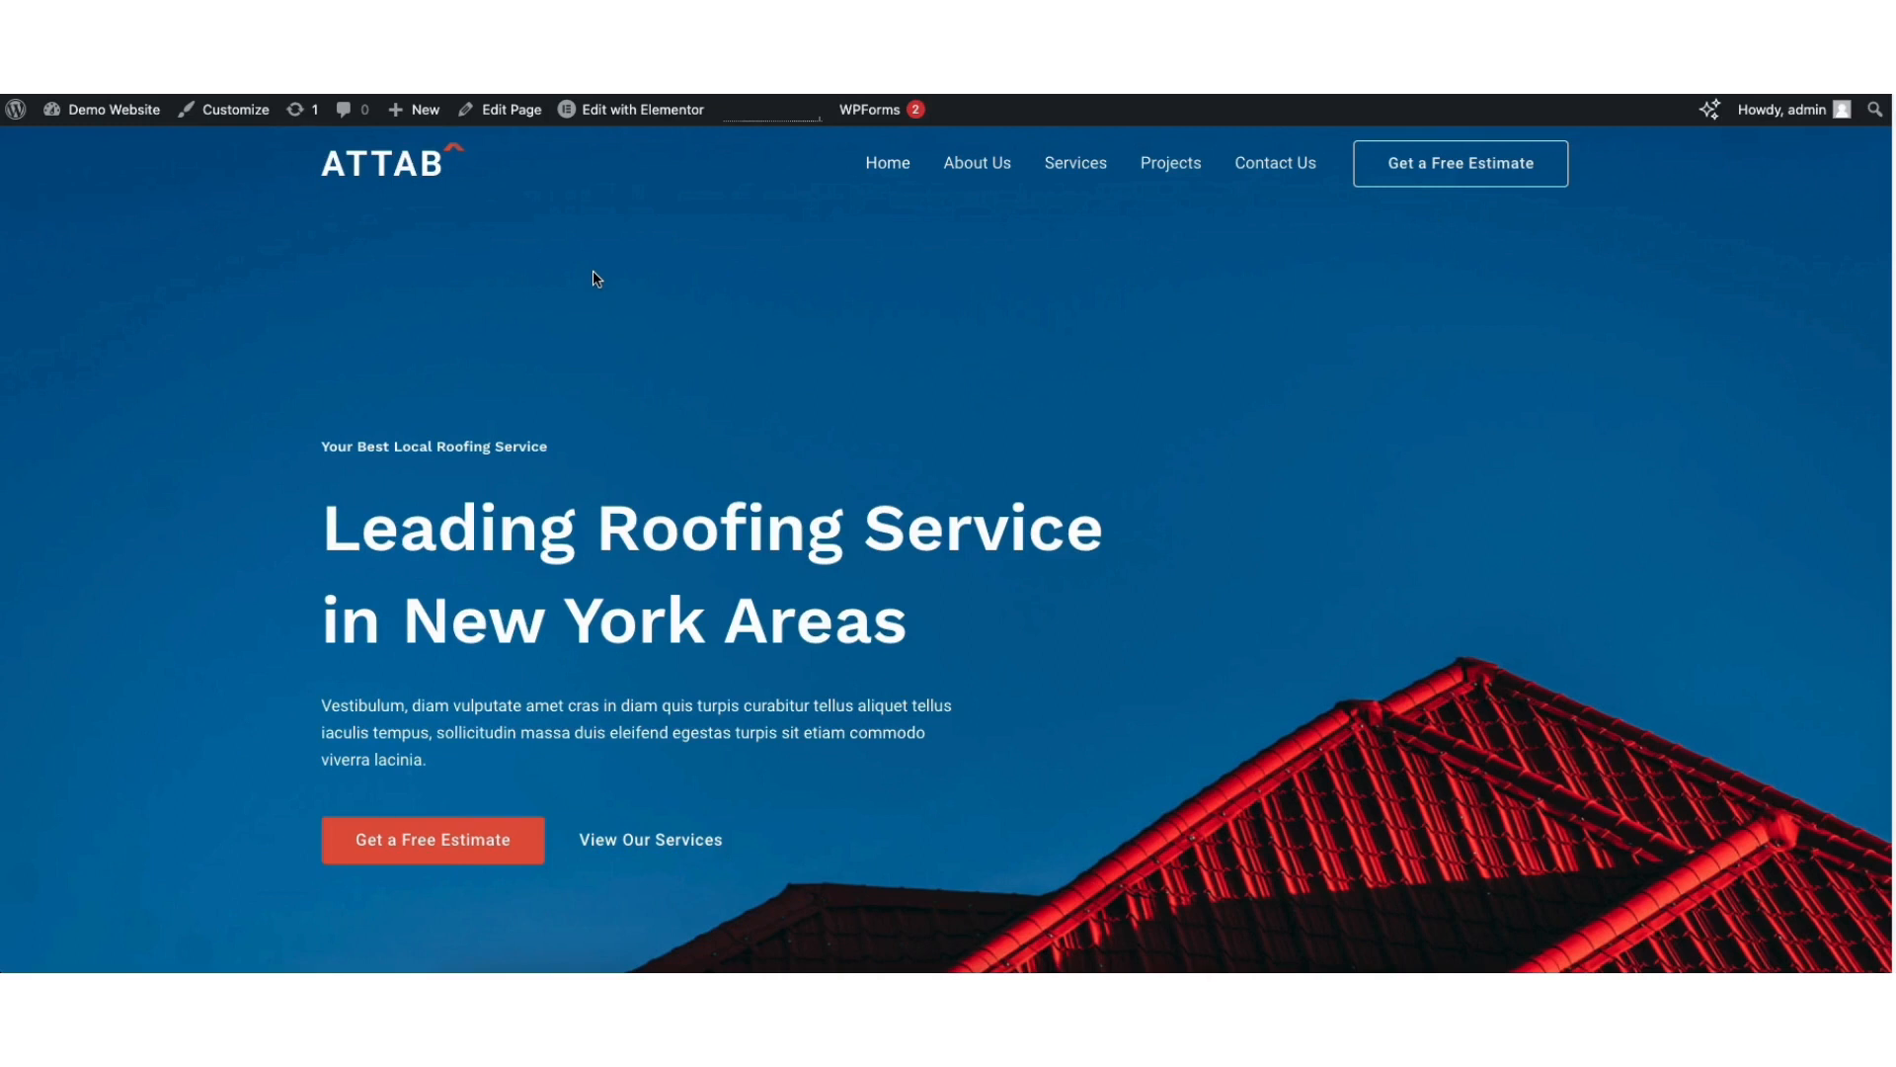
mouse_move(635, 117)
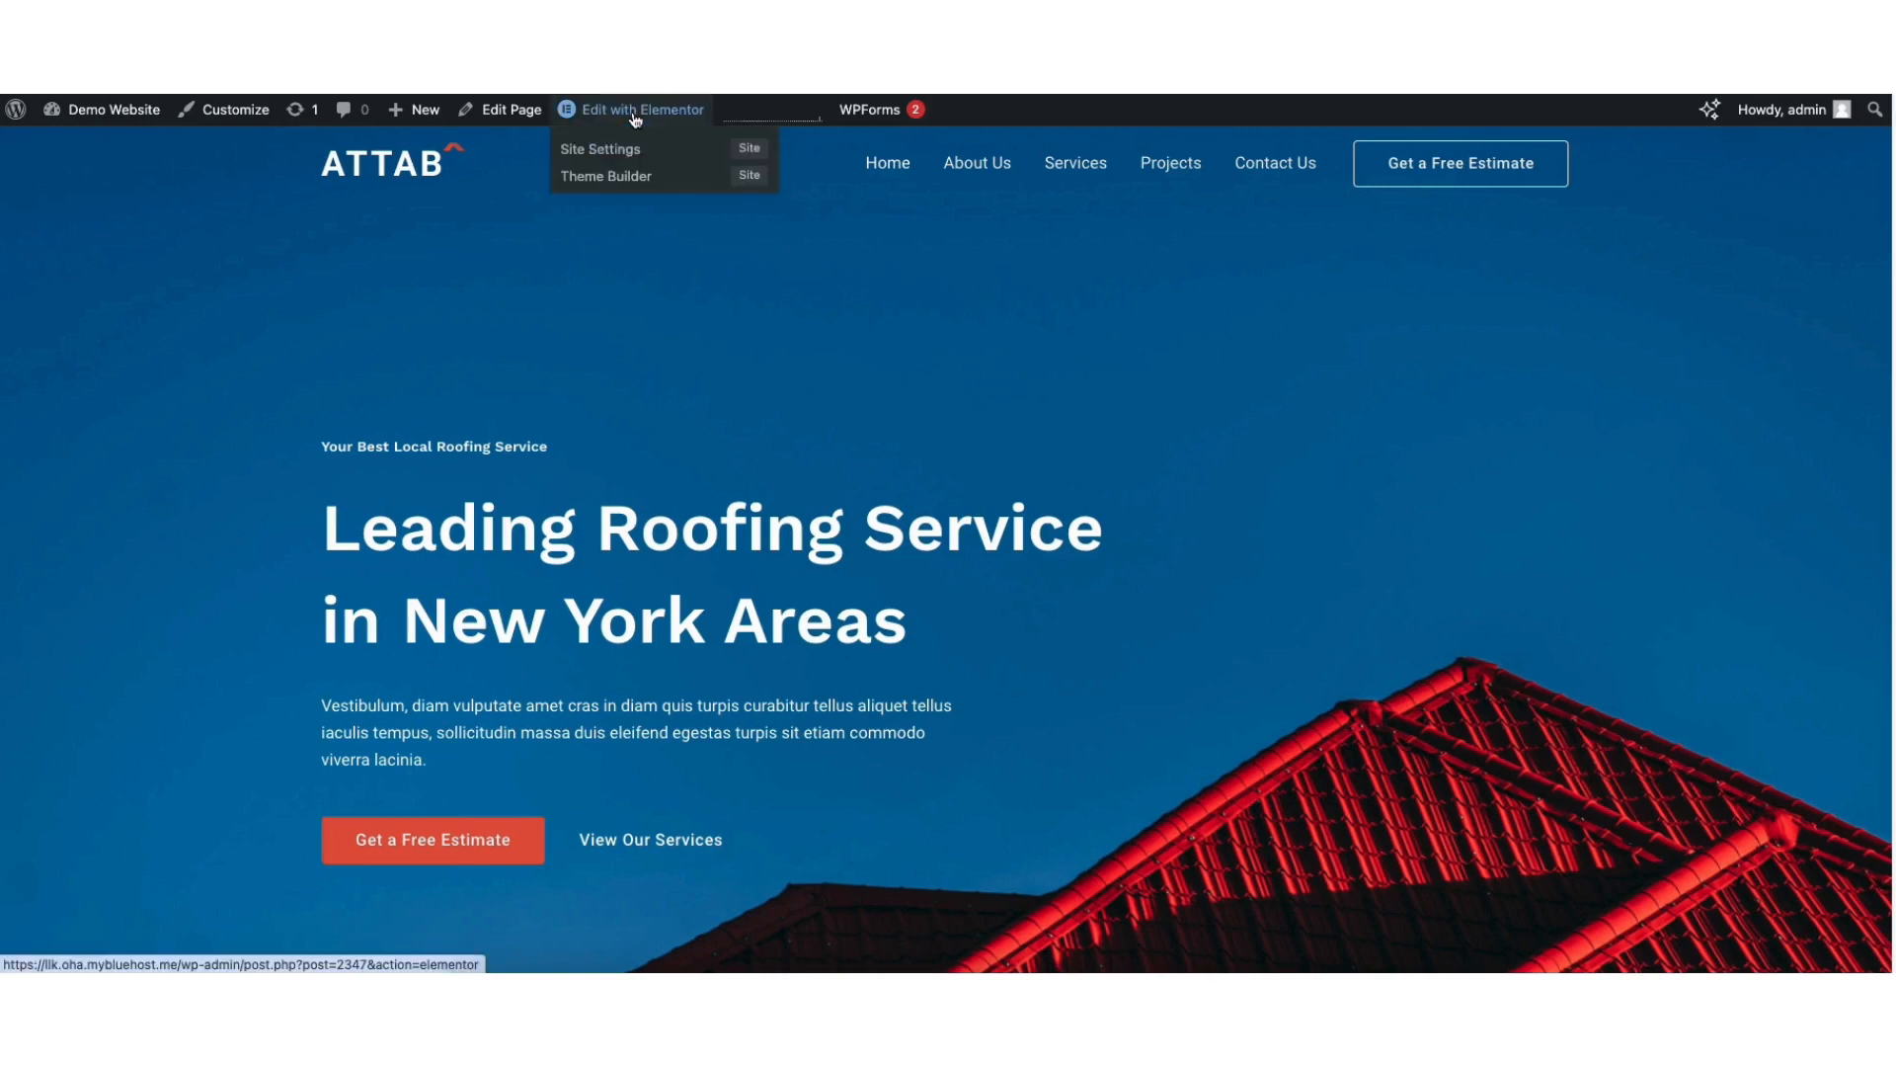
click(635, 112)
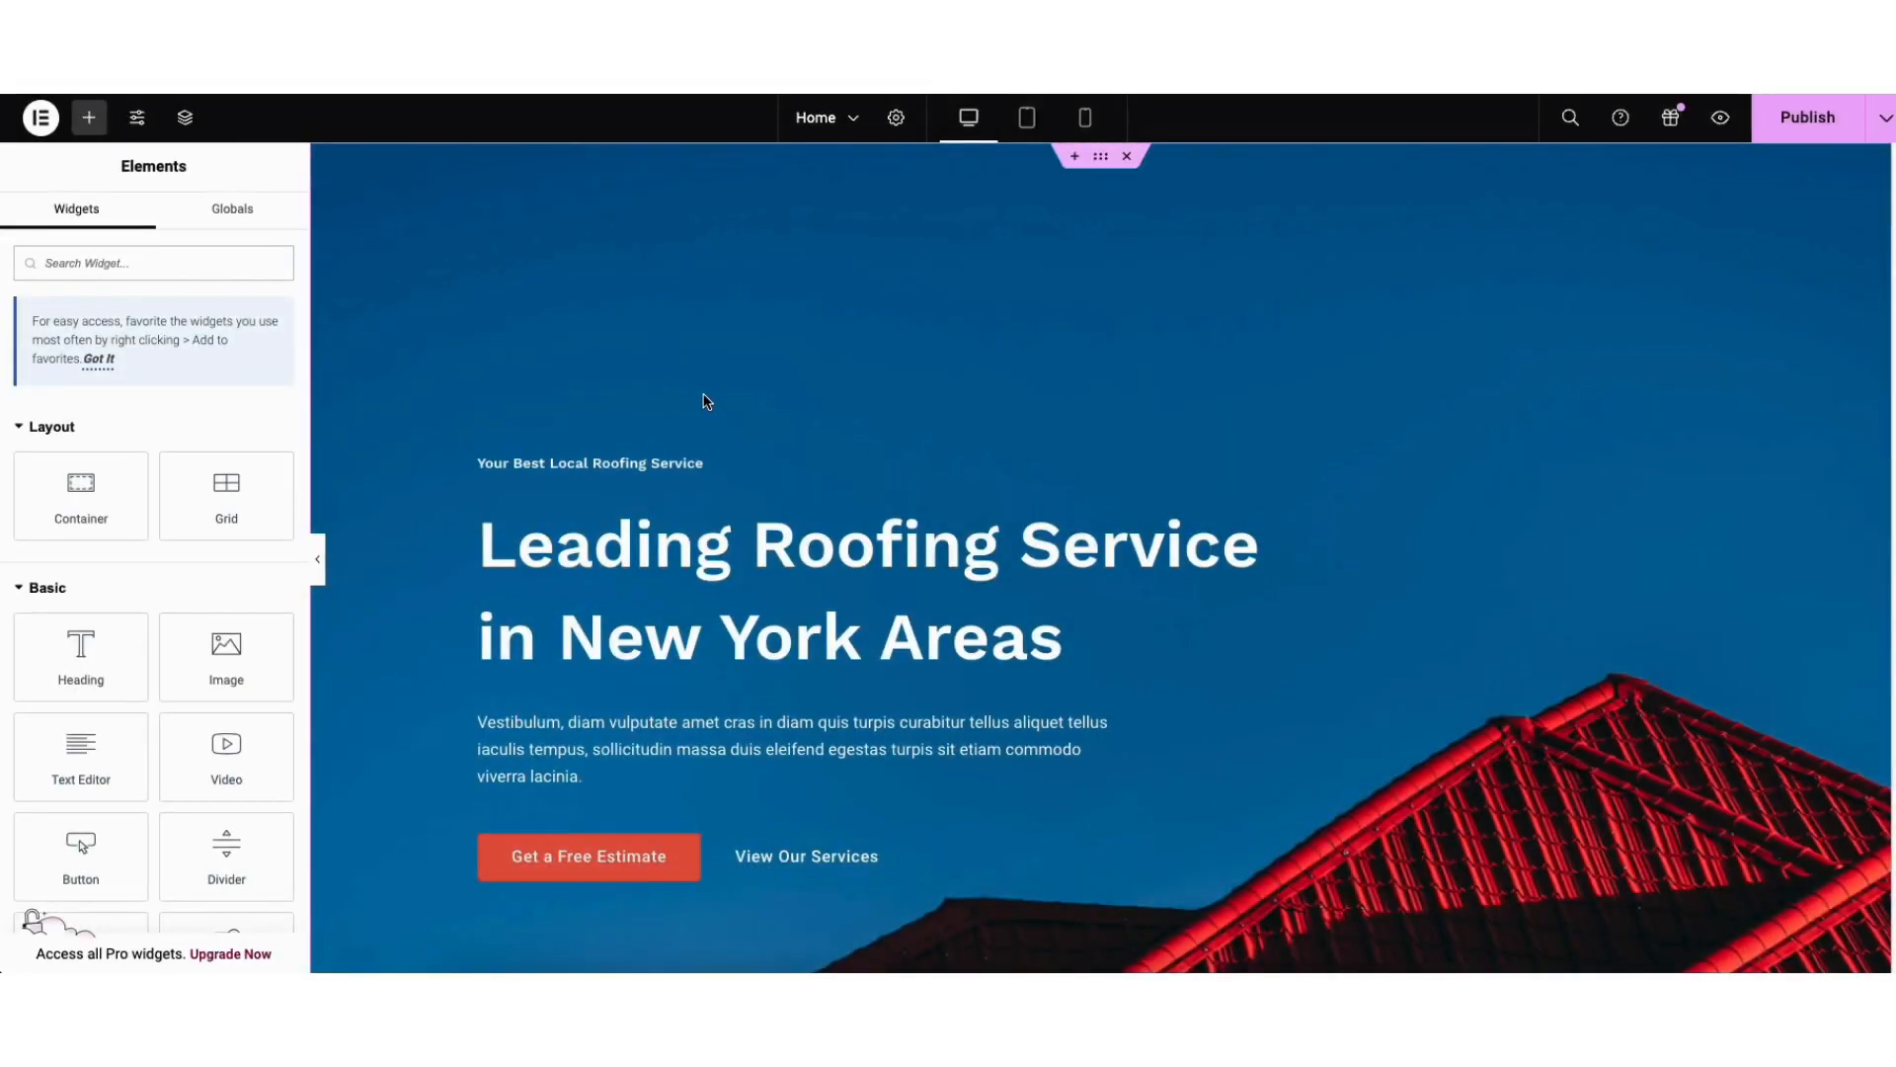
- Replace the hero section's main heading text with "My Painting Company Website"
click(551, 553)
drag(24, 367, 273, 367)
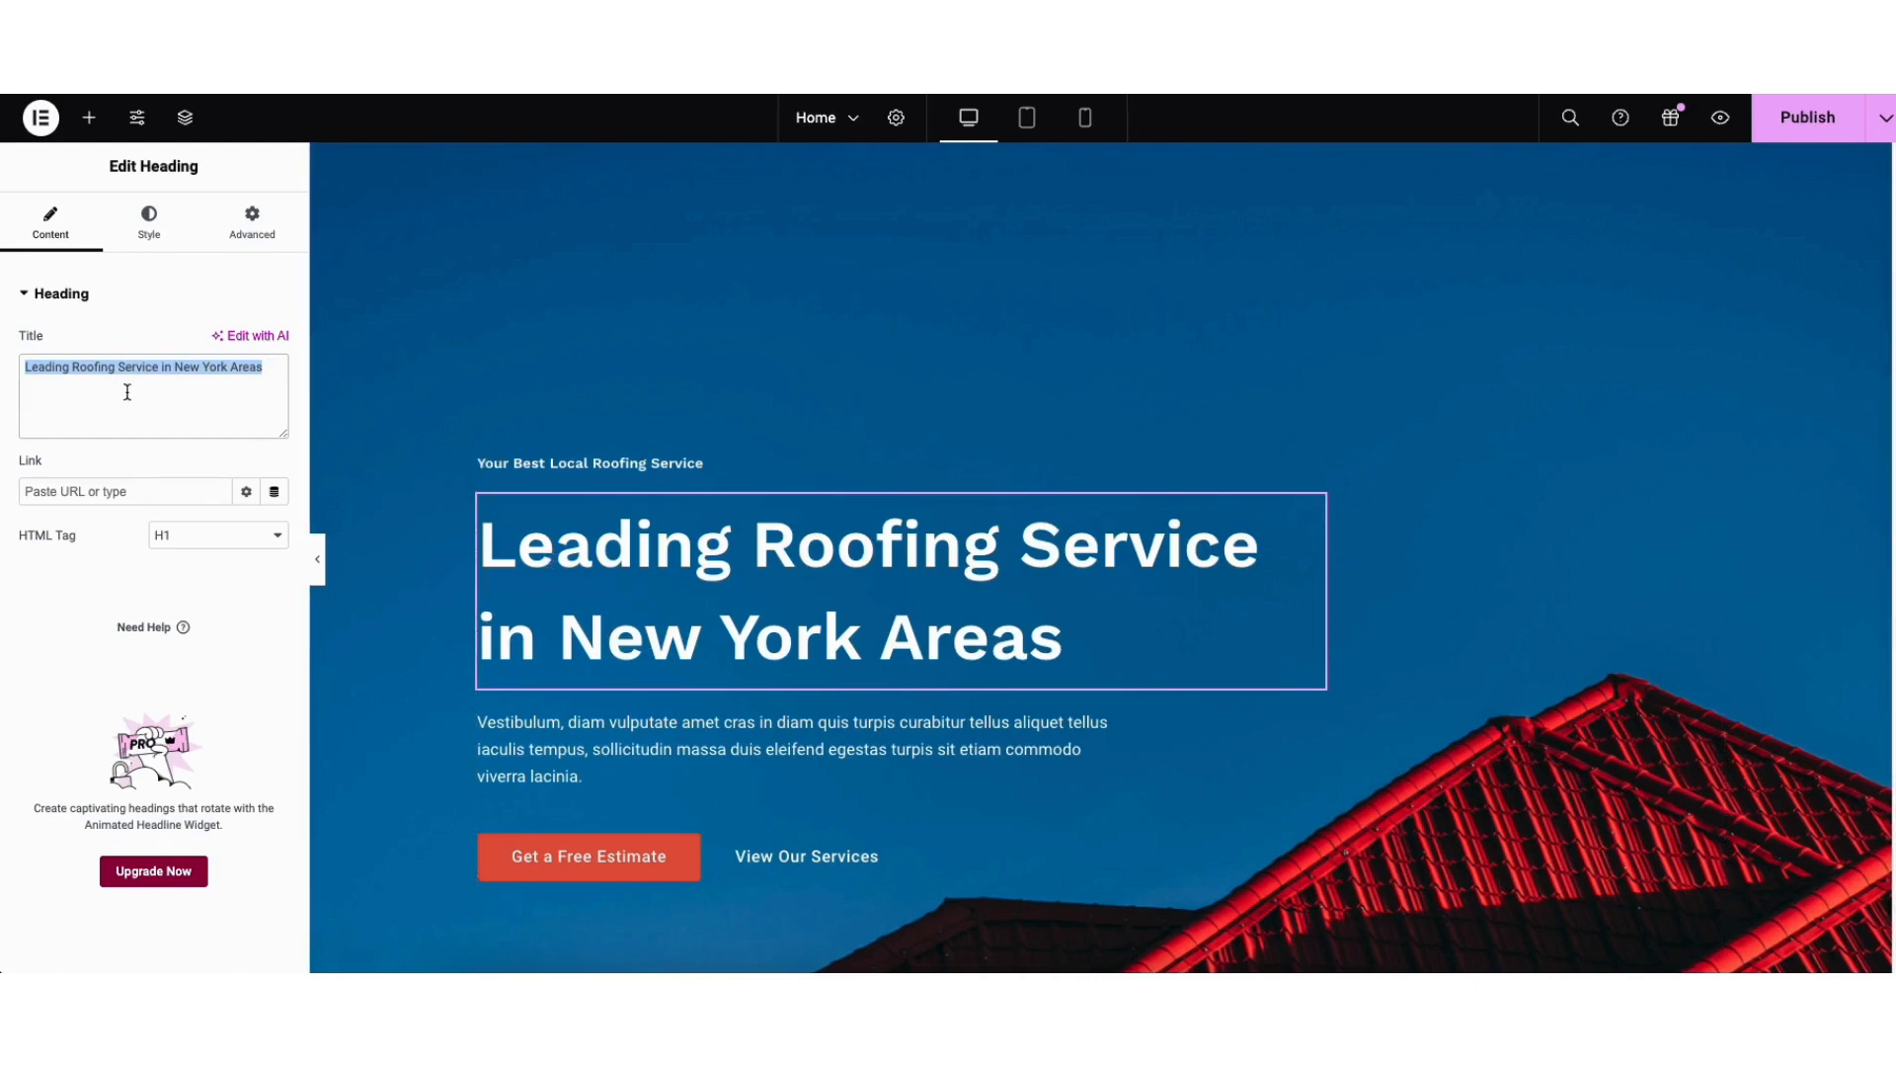
click(28, 365)
drag(23, 365, 275, 366)
key(BackSpace)
text(My Painting Company Website)
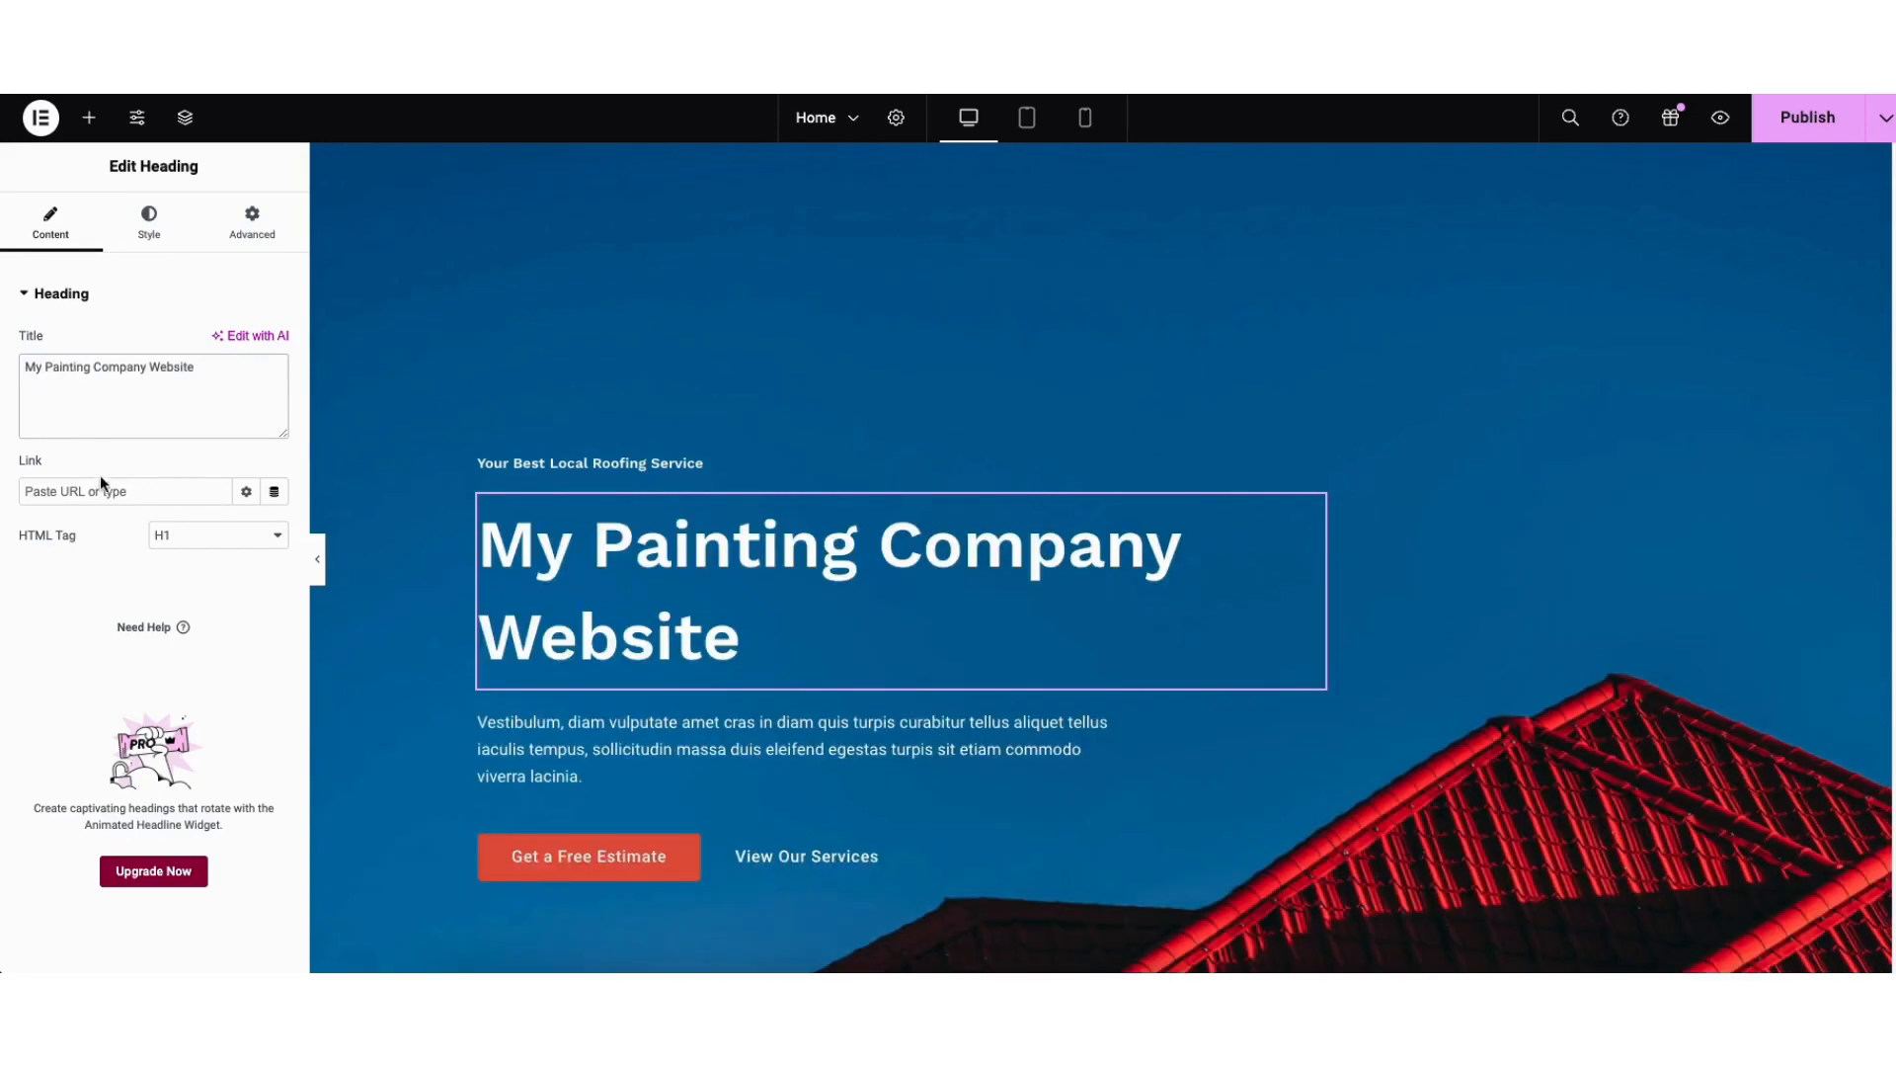
- Examine the hero heading's HTML tag, style and typography options, including the available font families
click(180, 536)
click(182, 539)
click(149, 227)
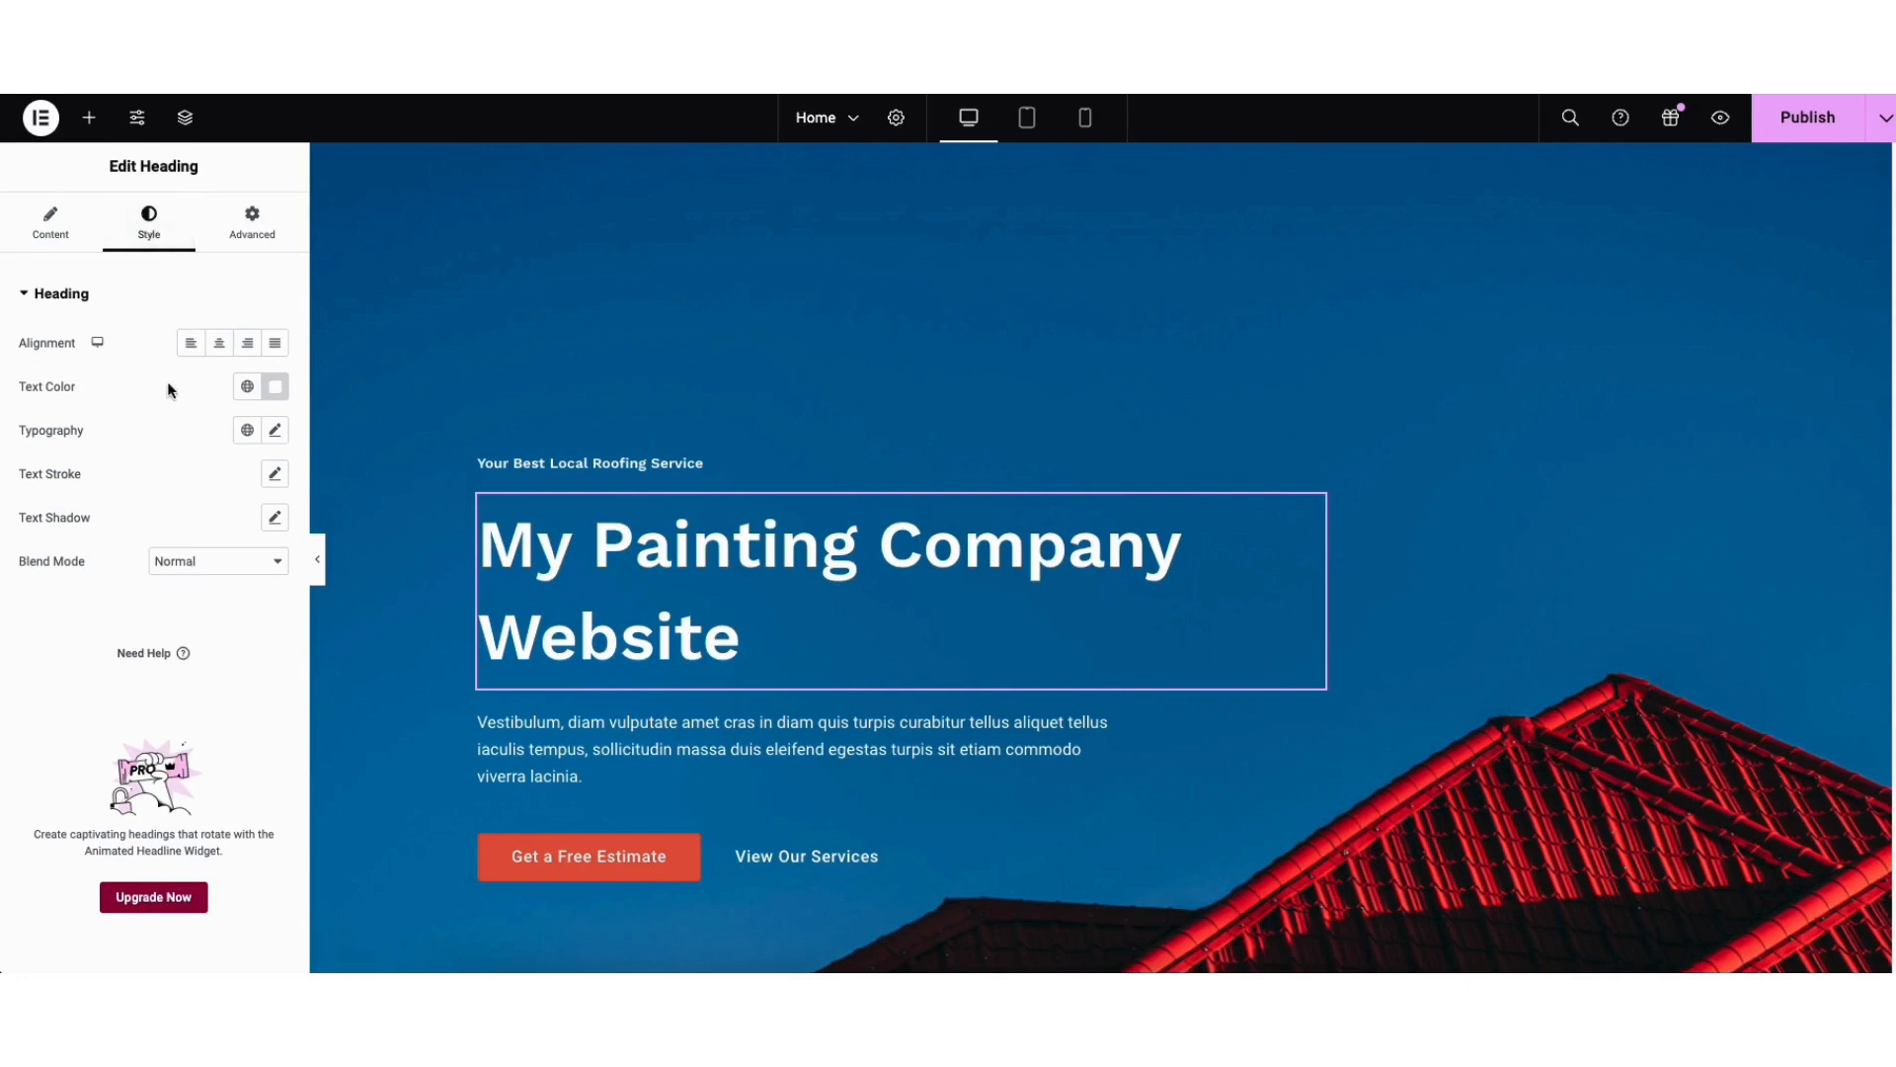
click(276, 432)
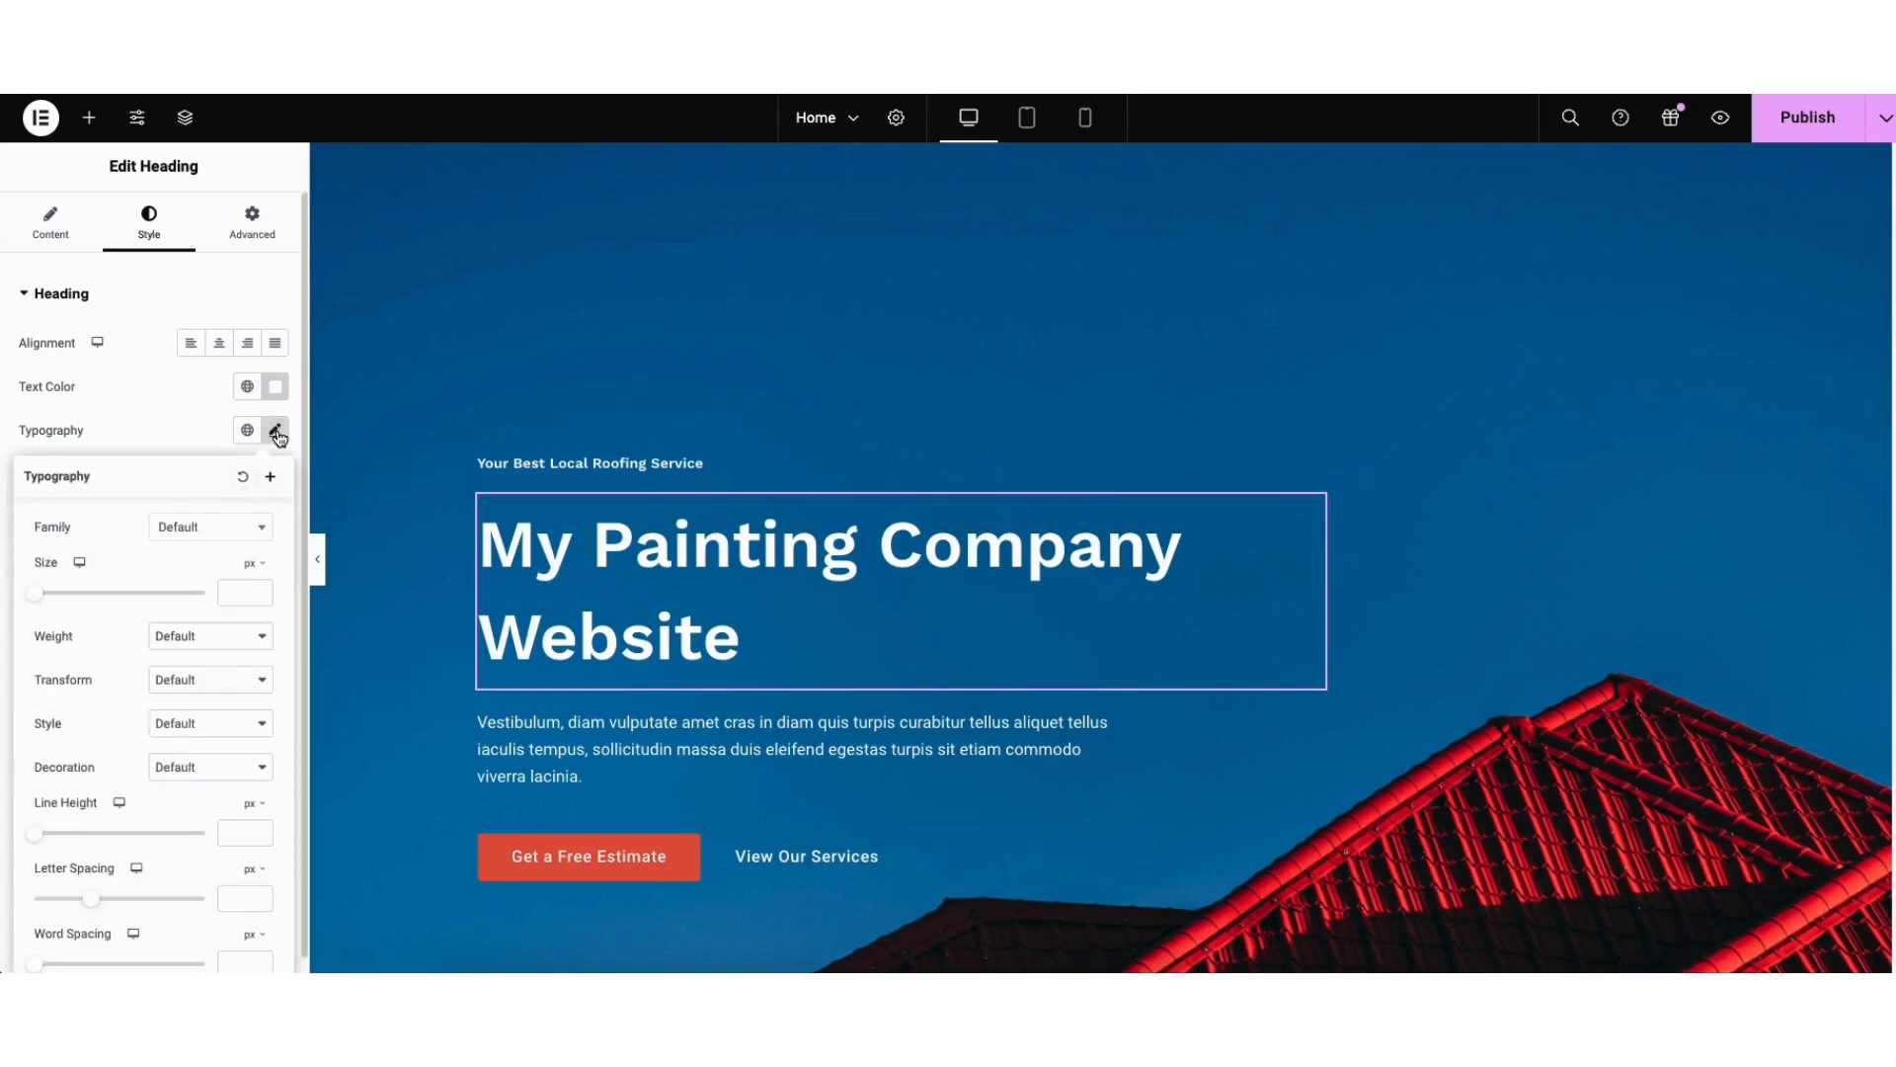
click(254, 536)
drag(264, 589, 265, 616)
click(117, 541)
- Replace the hero section's background image with painting-company-website-copy.png from the media library
right_click(426, 265)
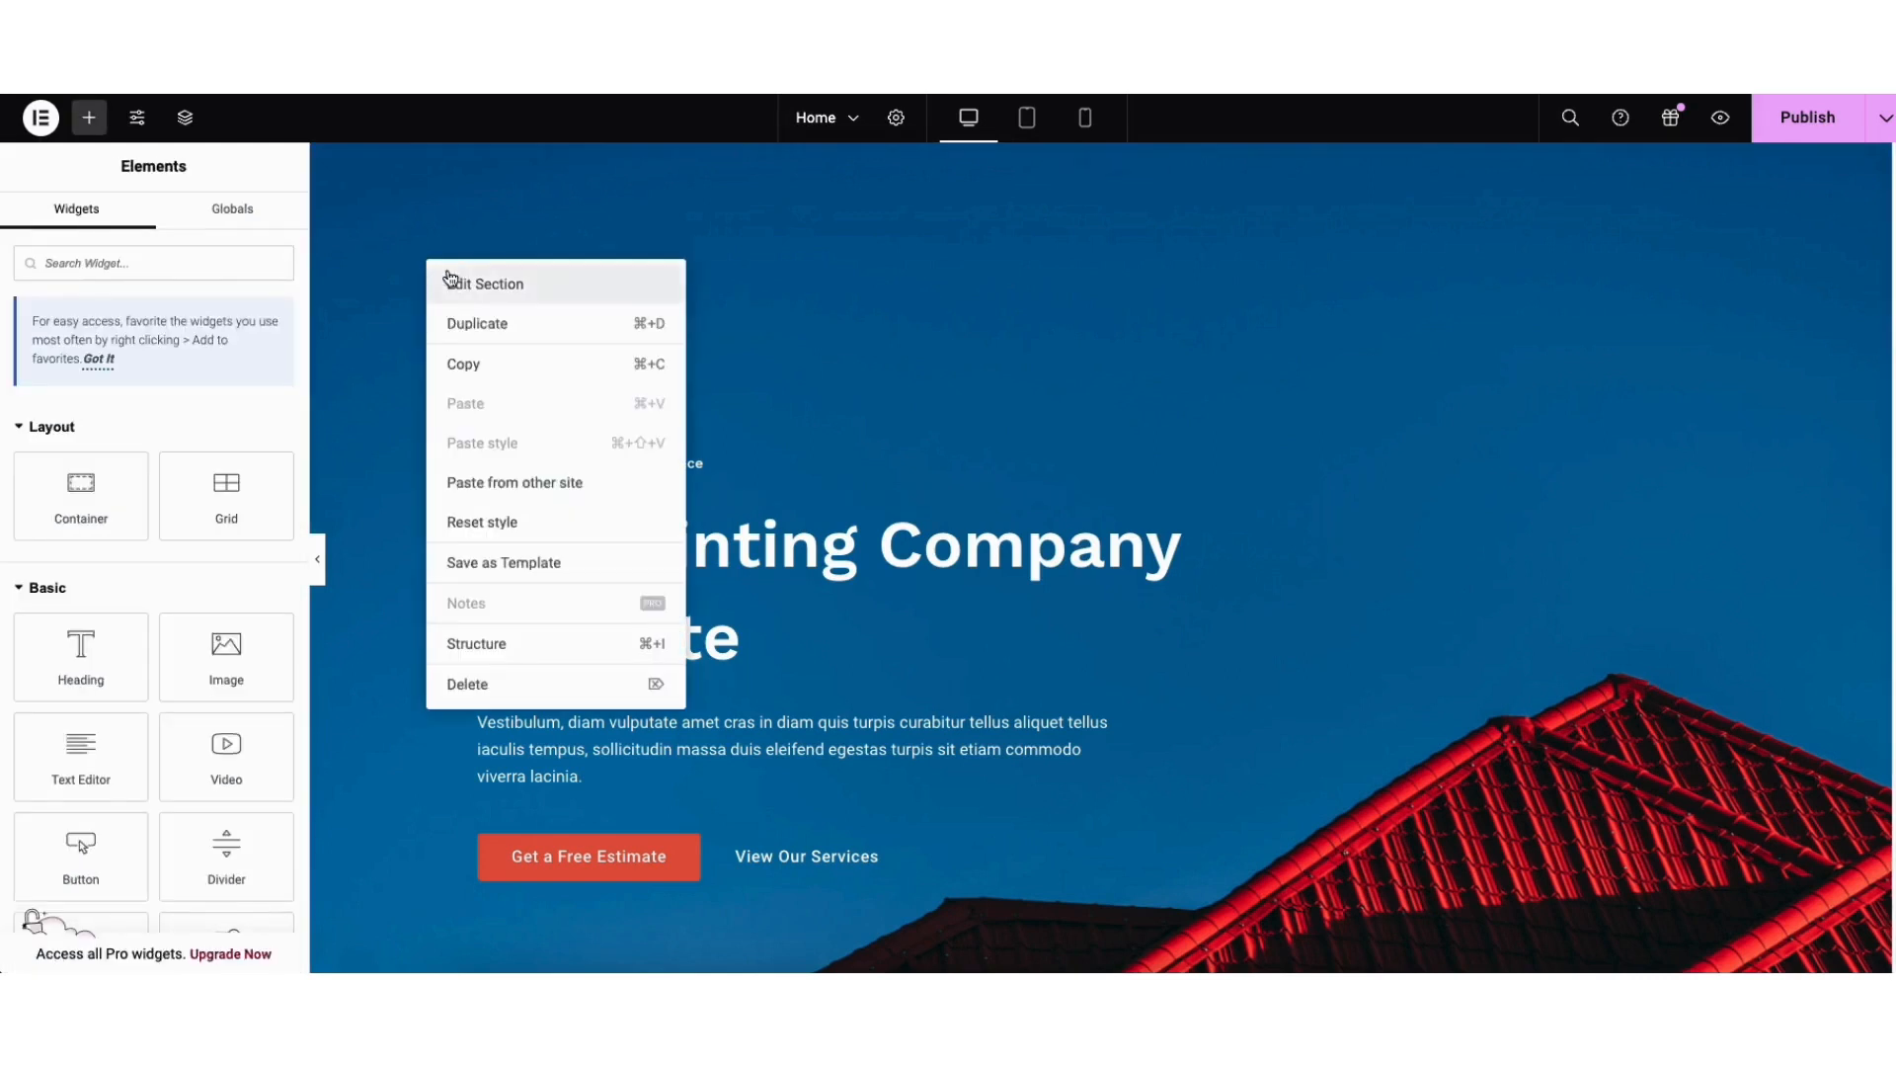
click(462, 285)
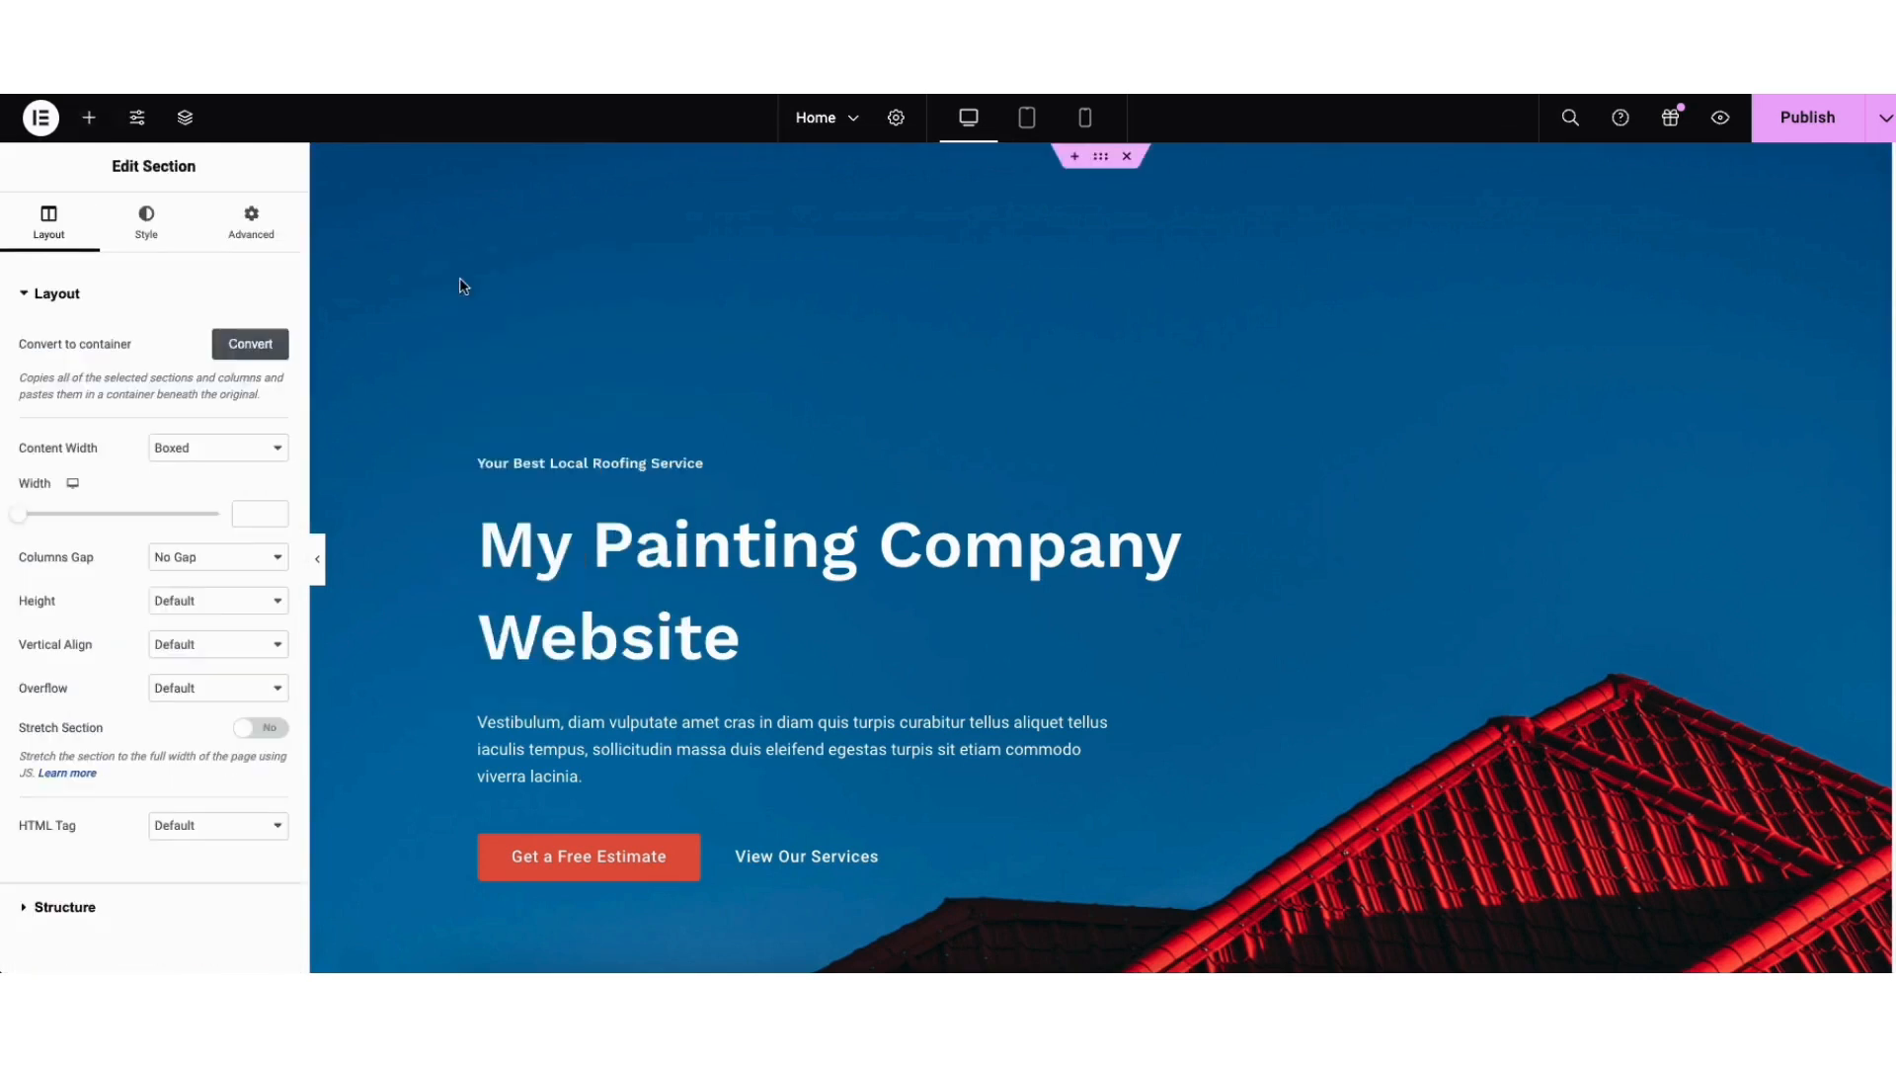
click(146, 229)
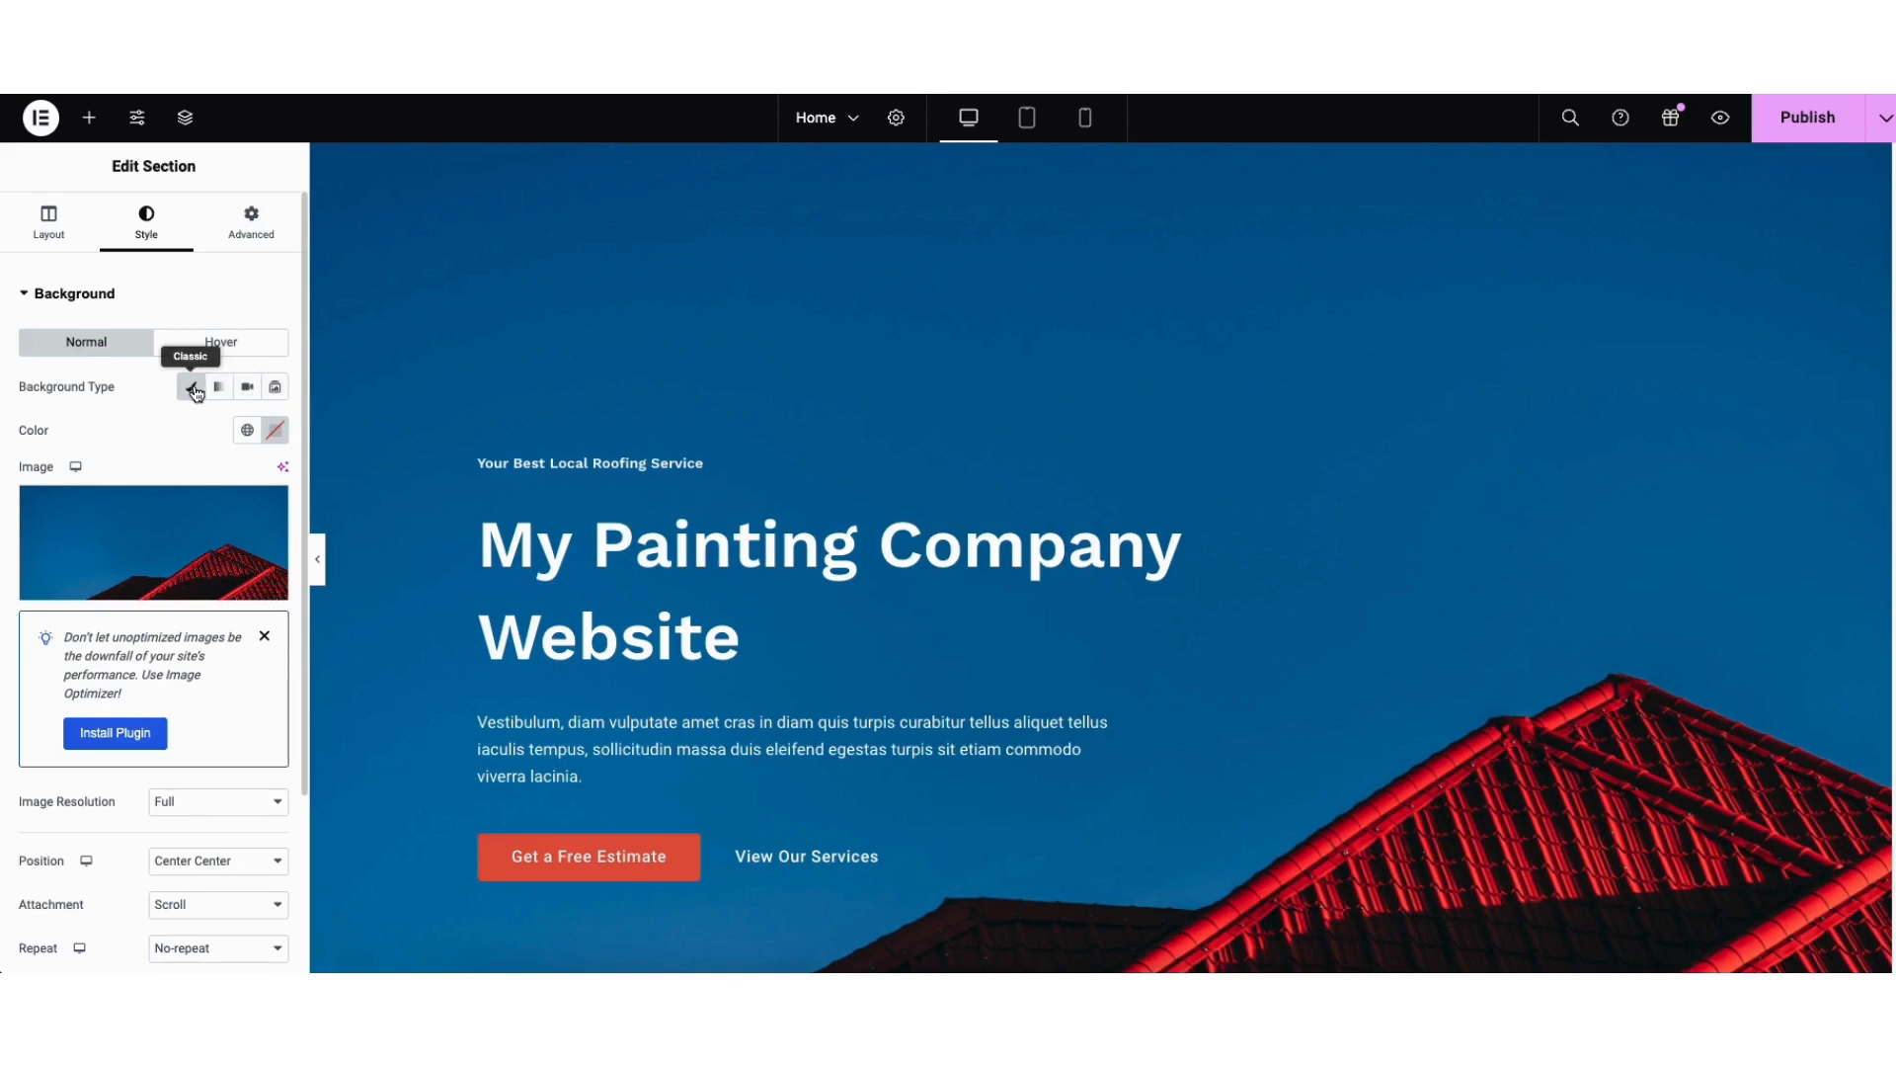
mouse_move(150, 509)
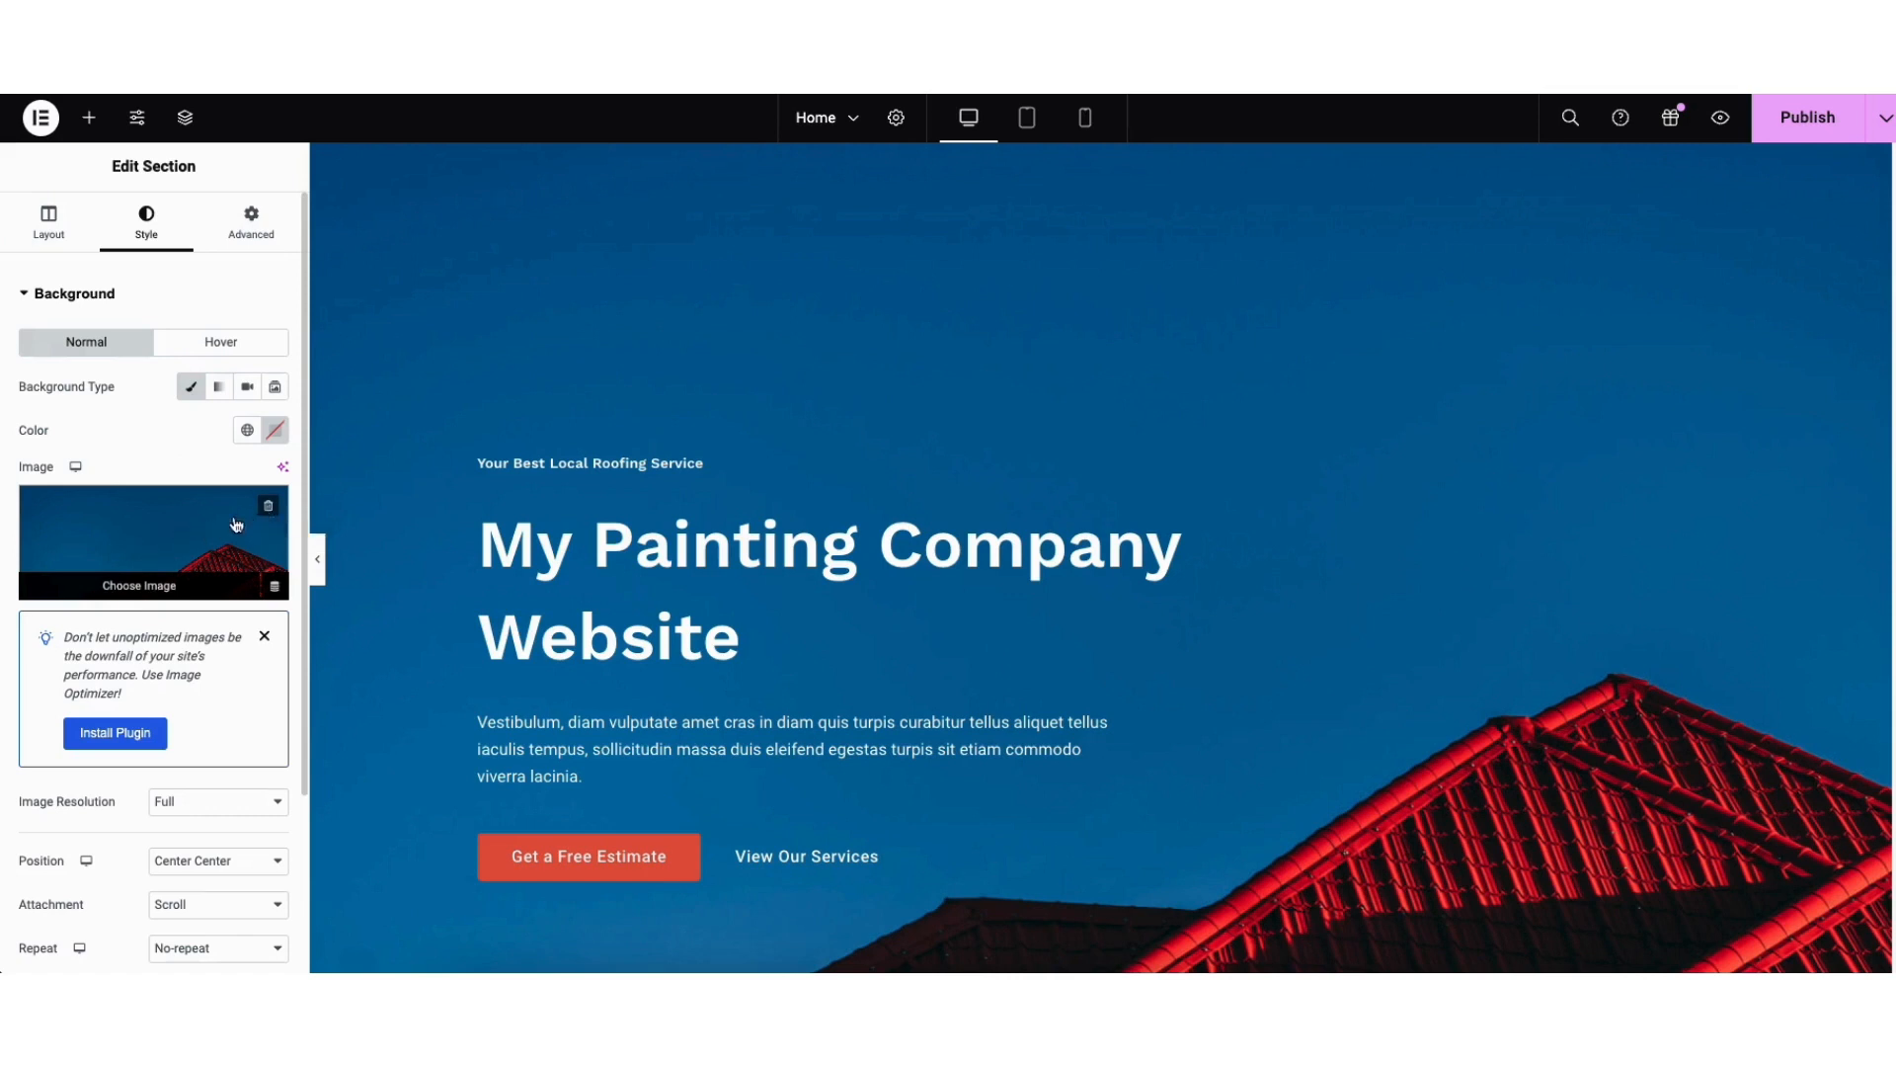
click(136, 578)
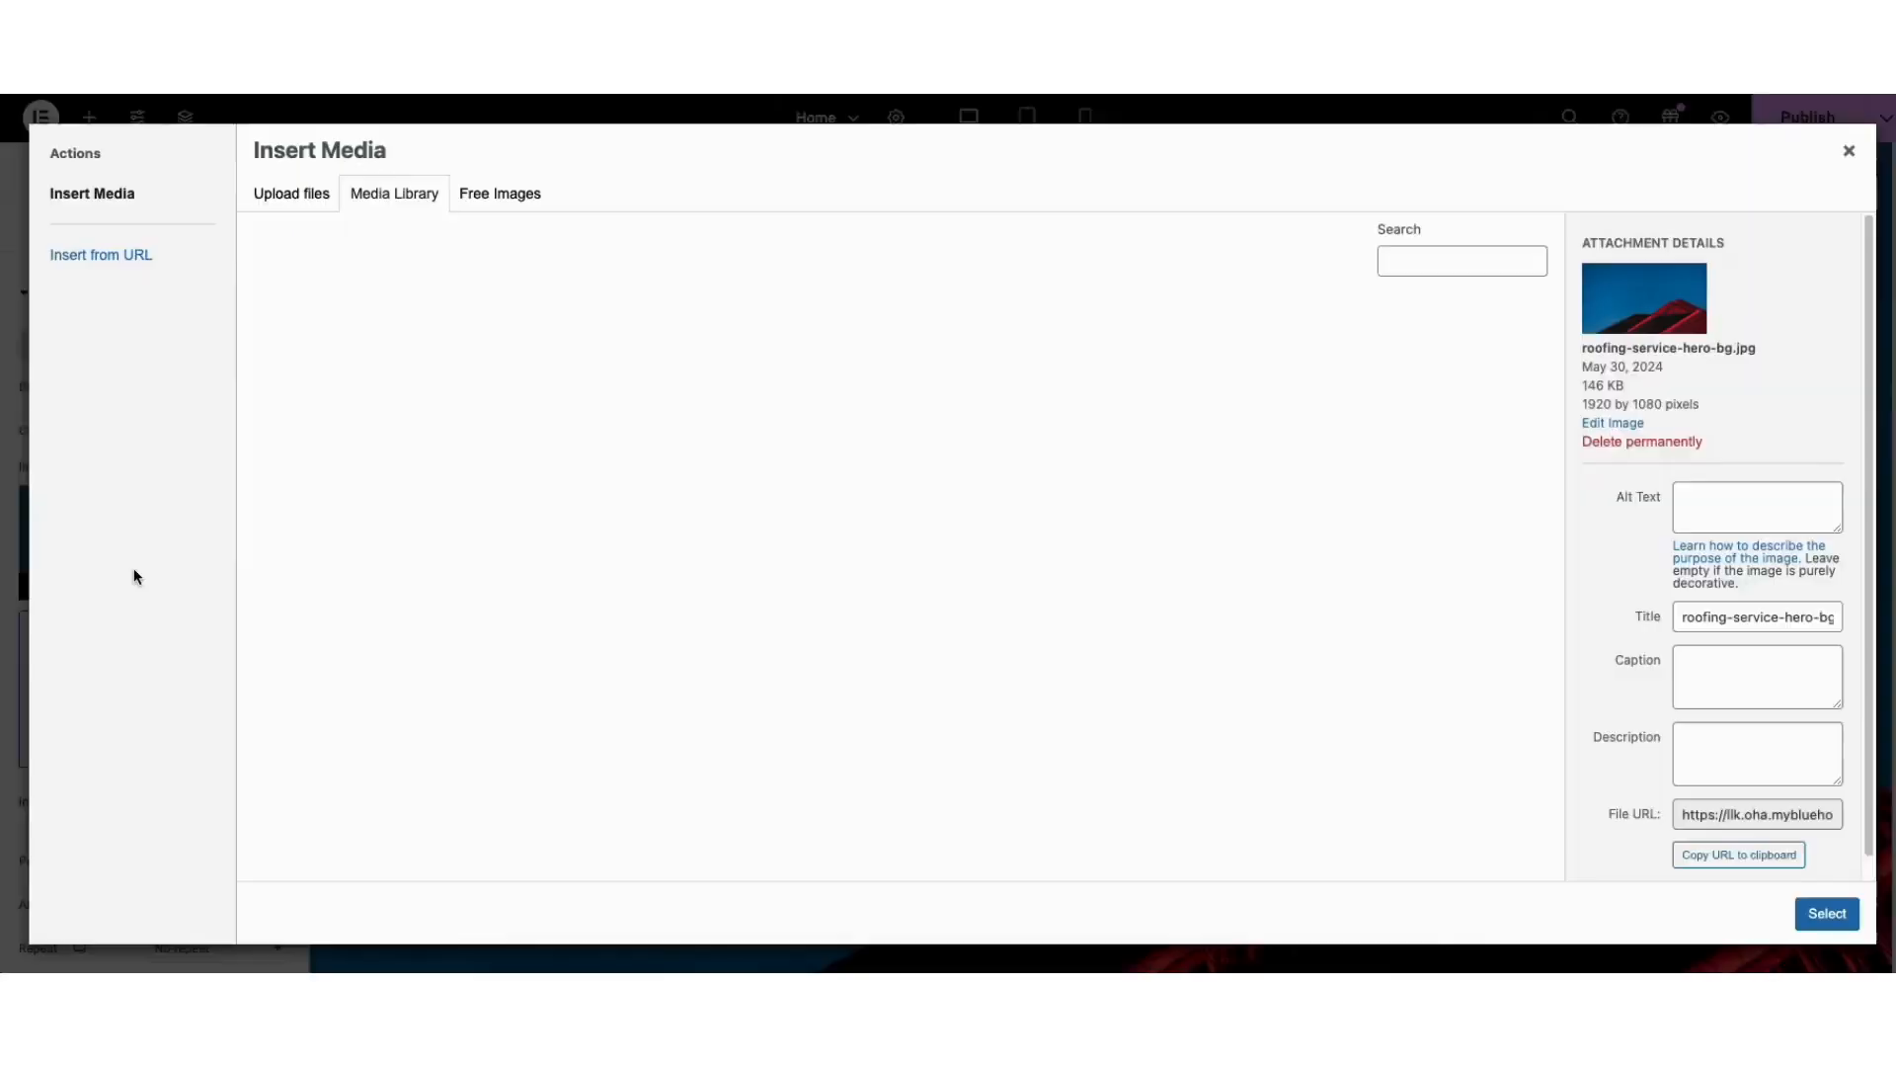
click(280, 196)
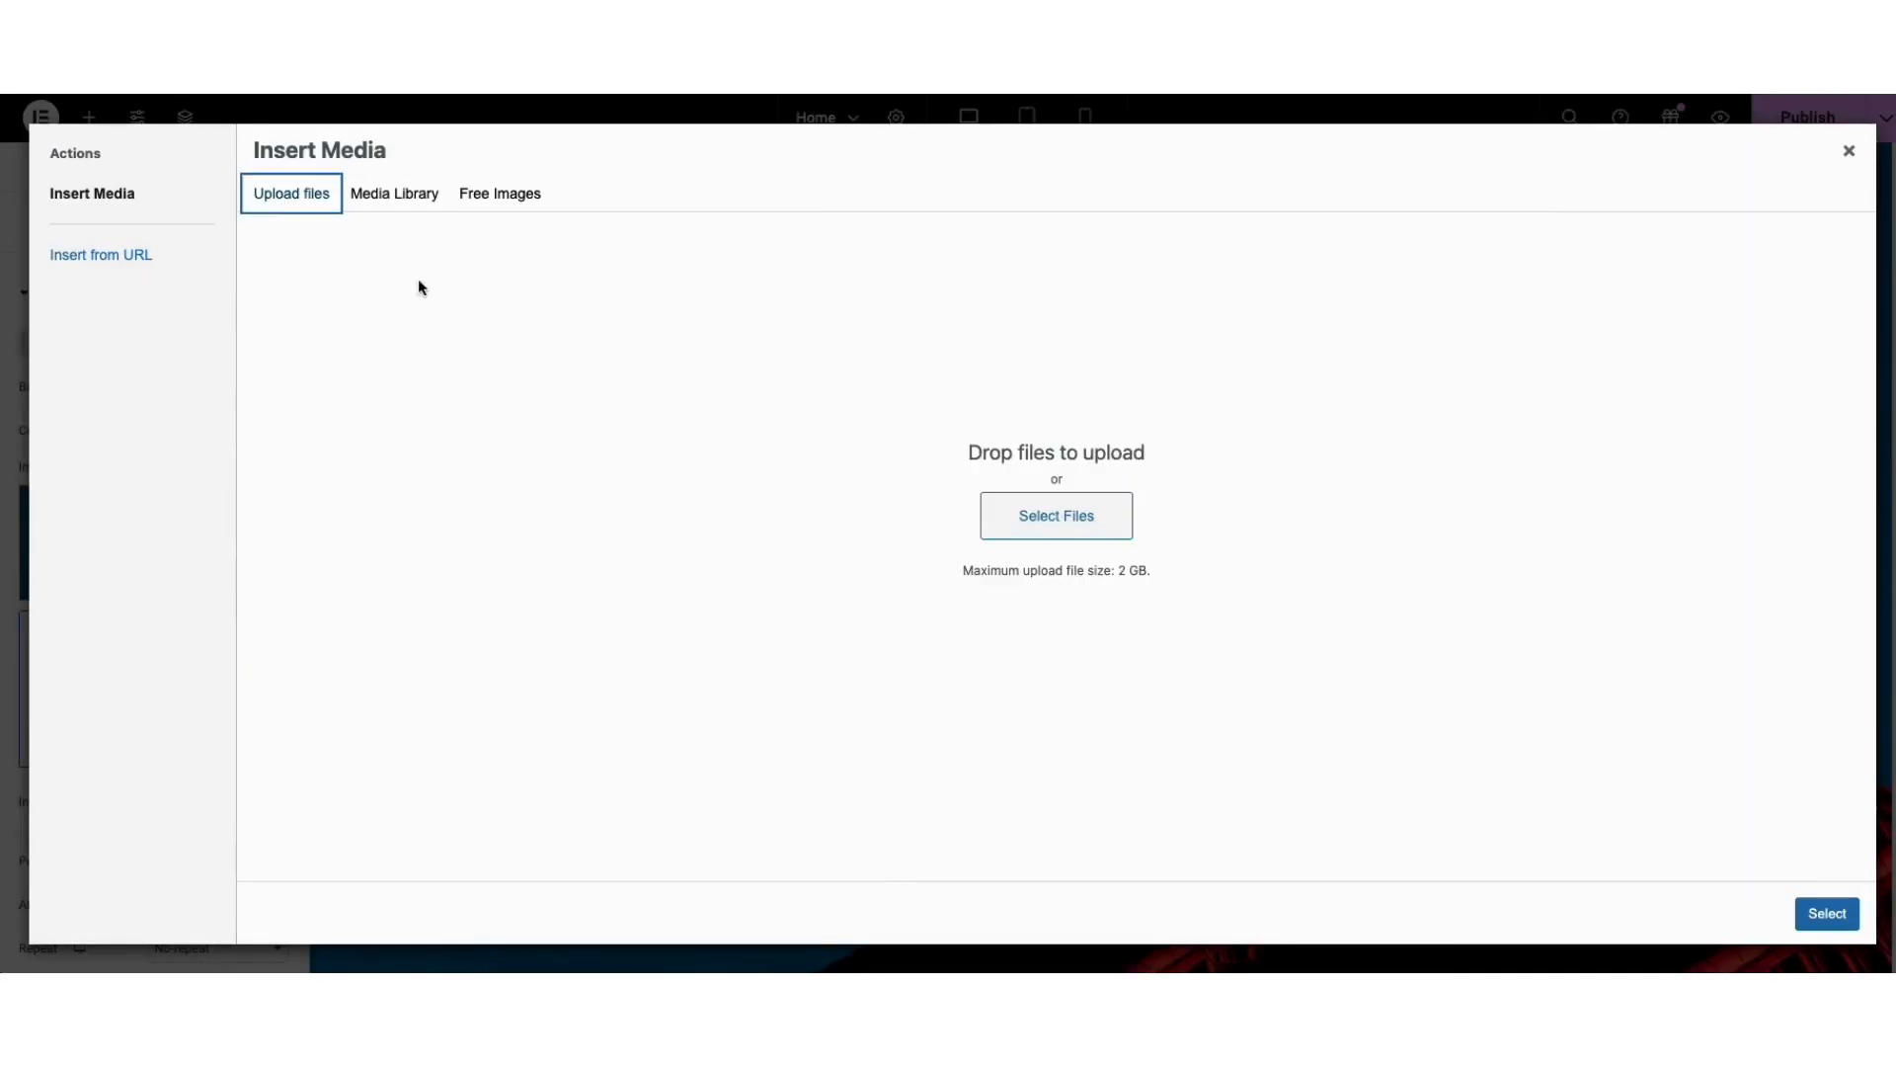
click(402, 198)
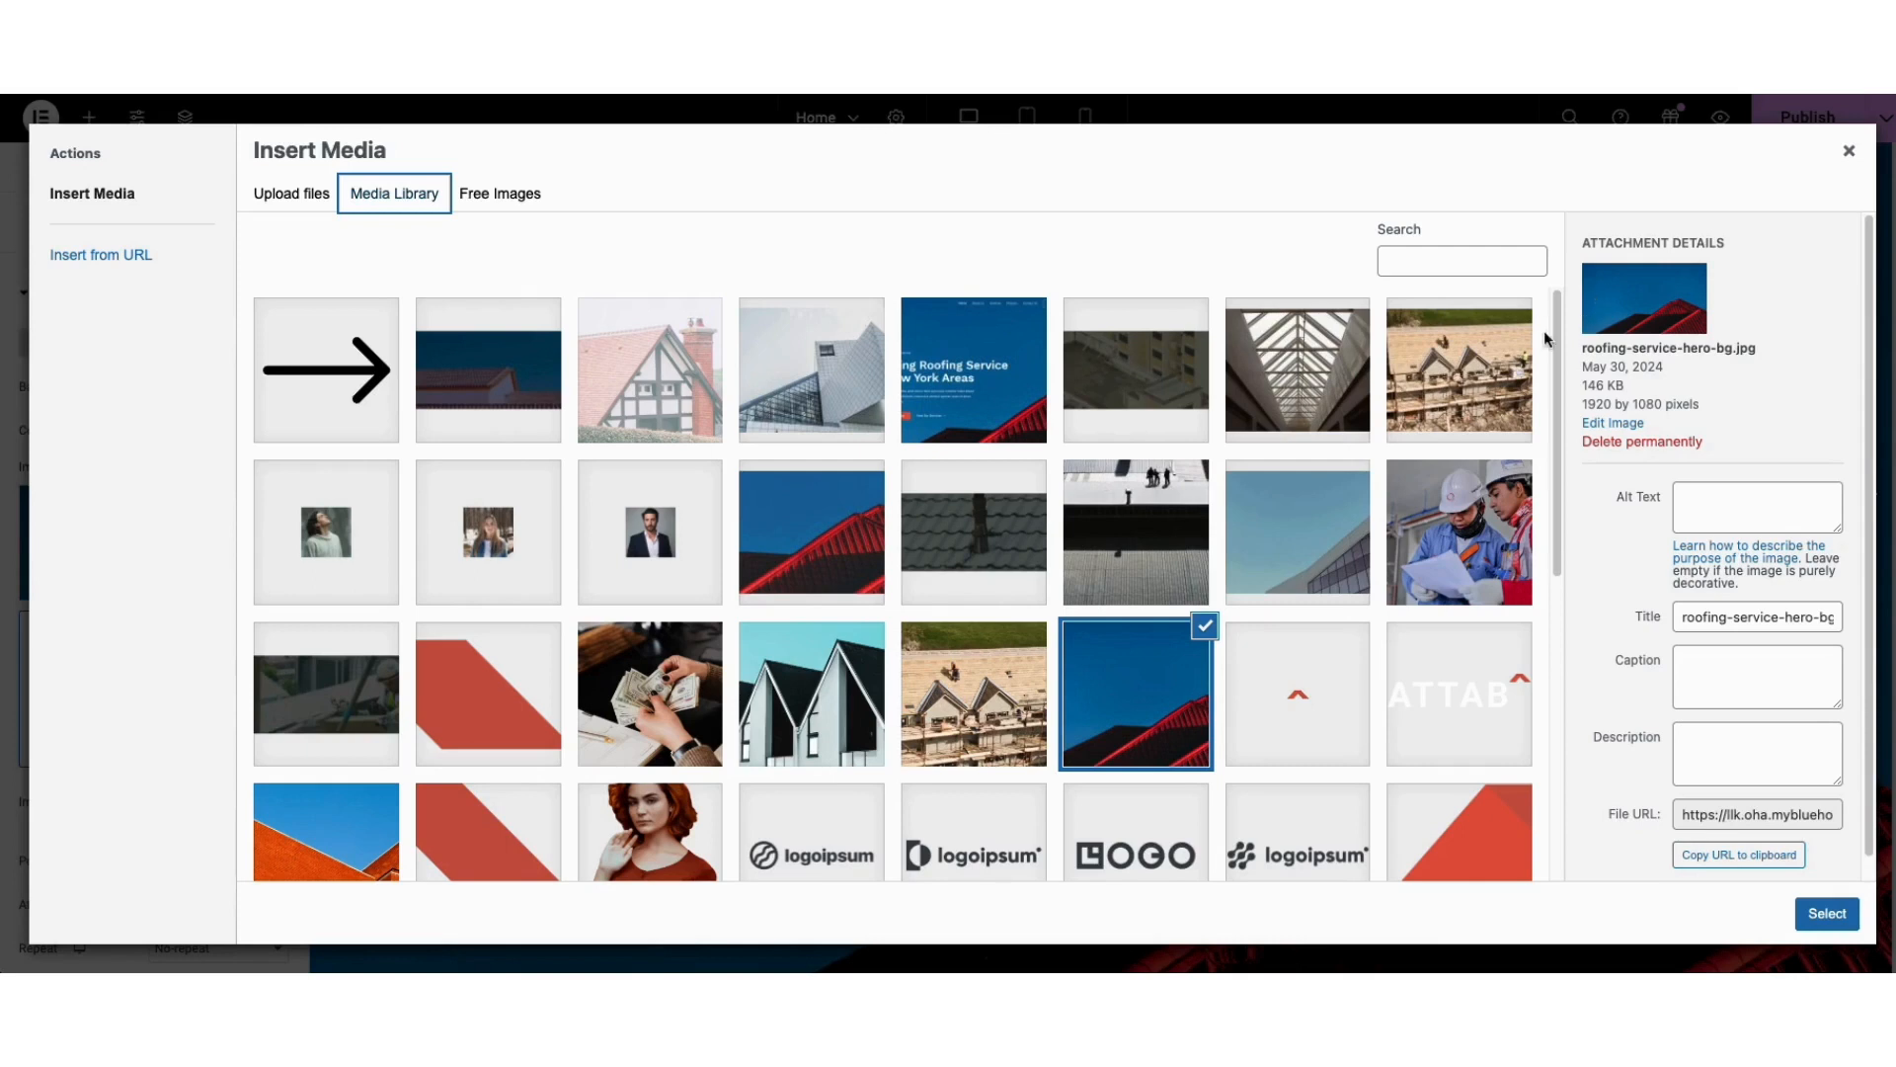
drag(1557, 322, 1537, 593)
click(335, 500)
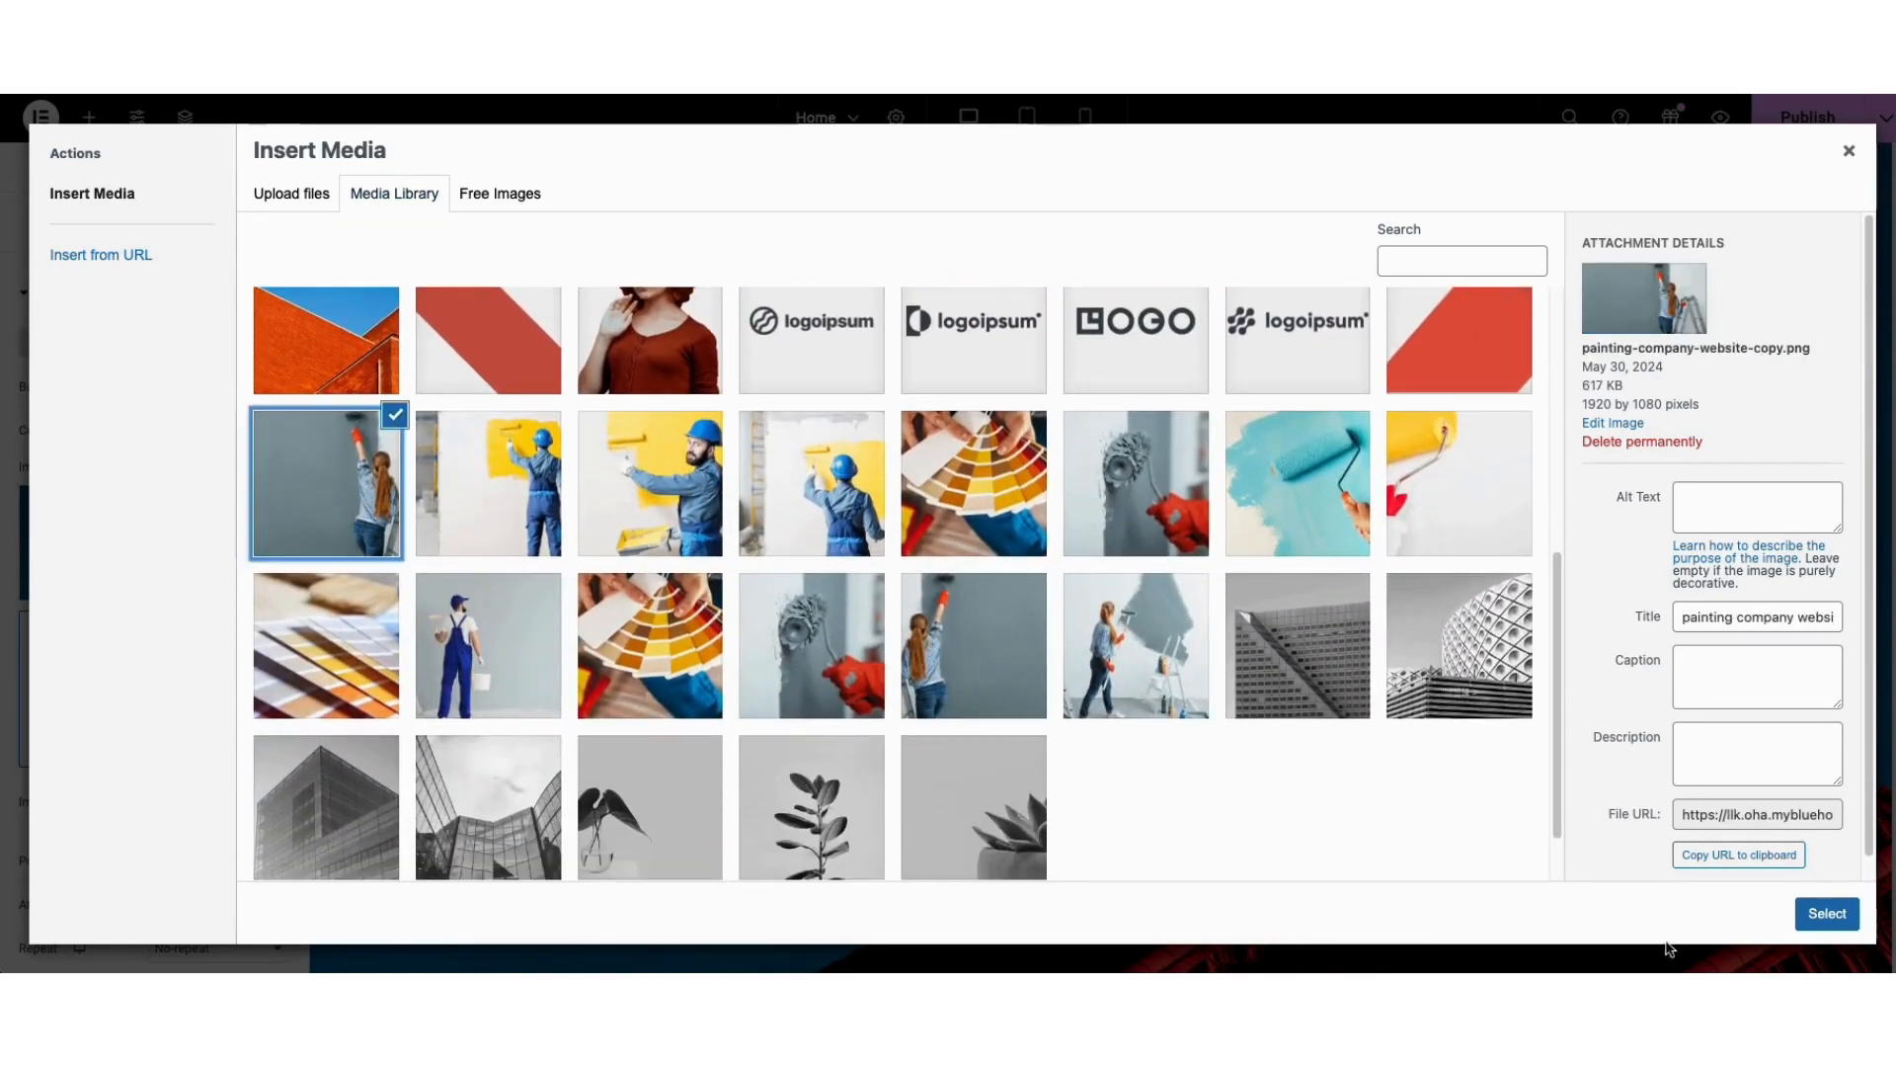
click(1826, 915)
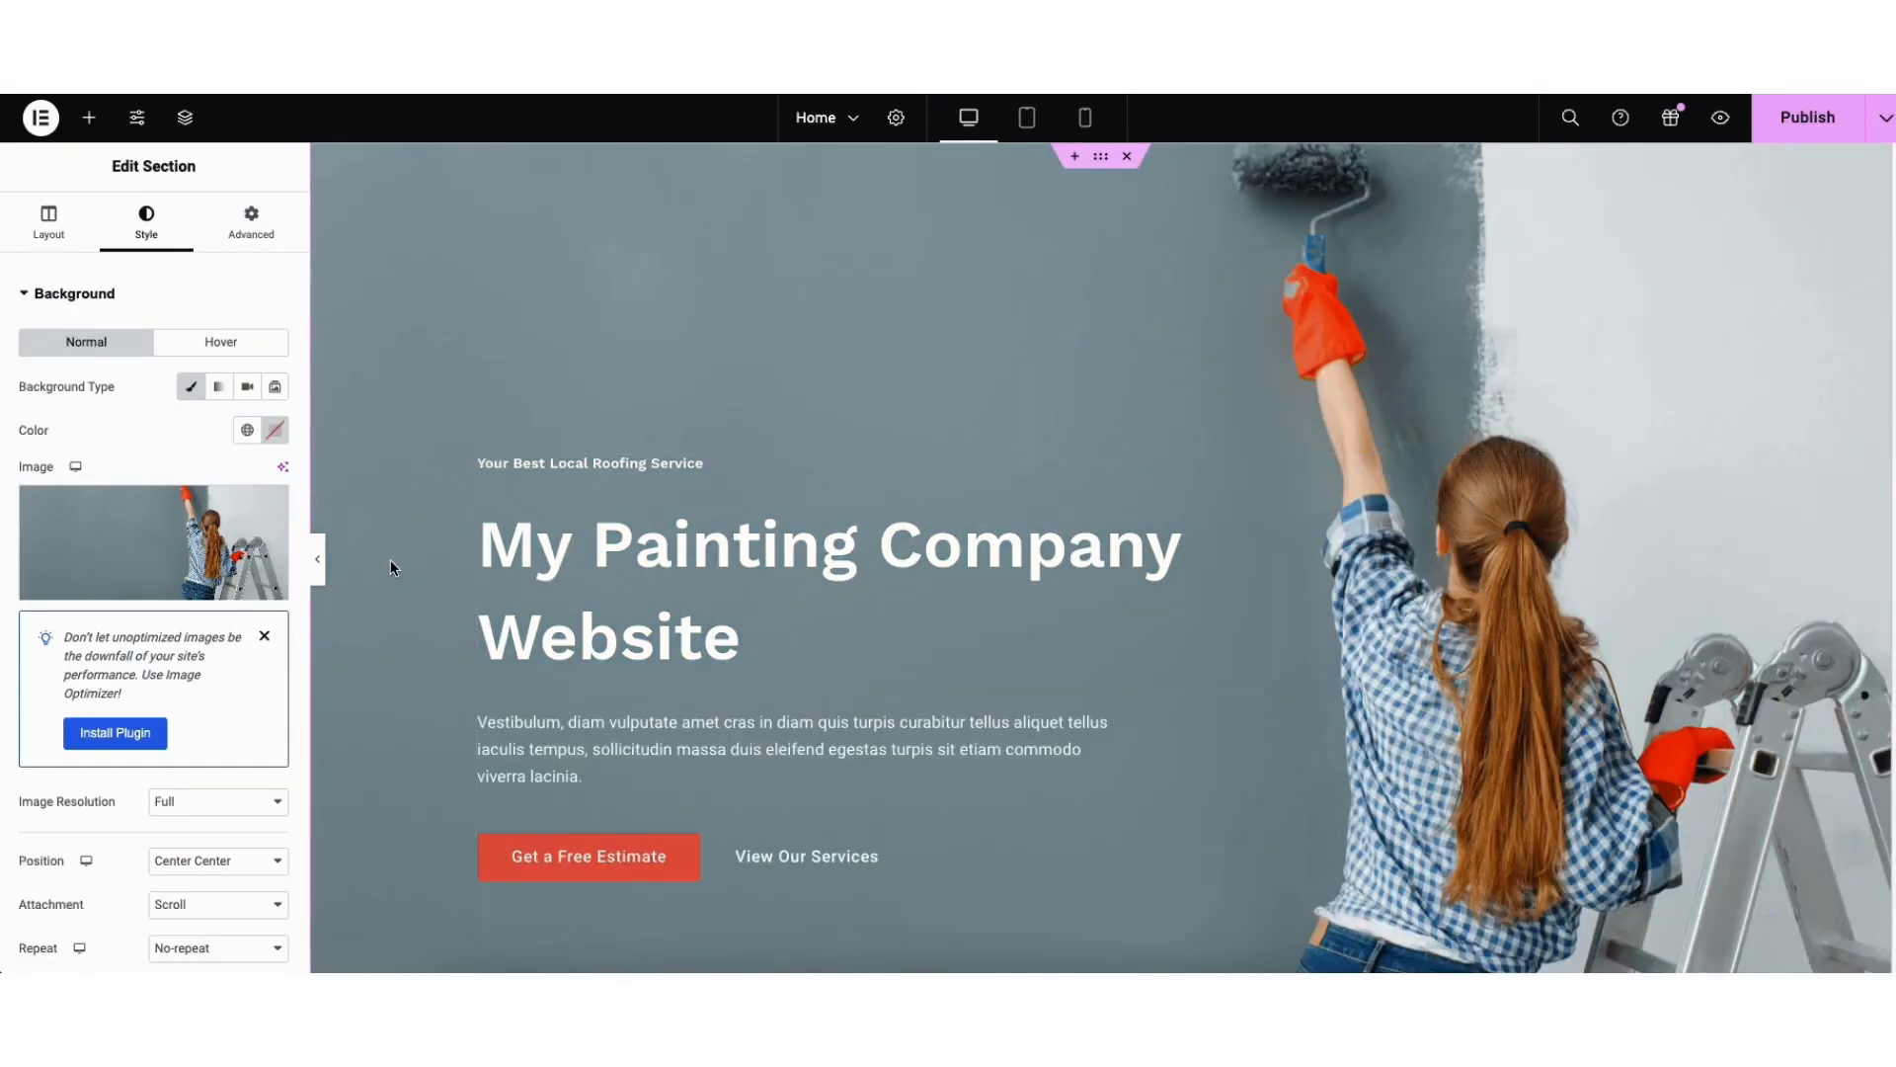
- Add a classic background overlay to the hero section in the near-black color #050404
scroll(303, 365, down, 4)
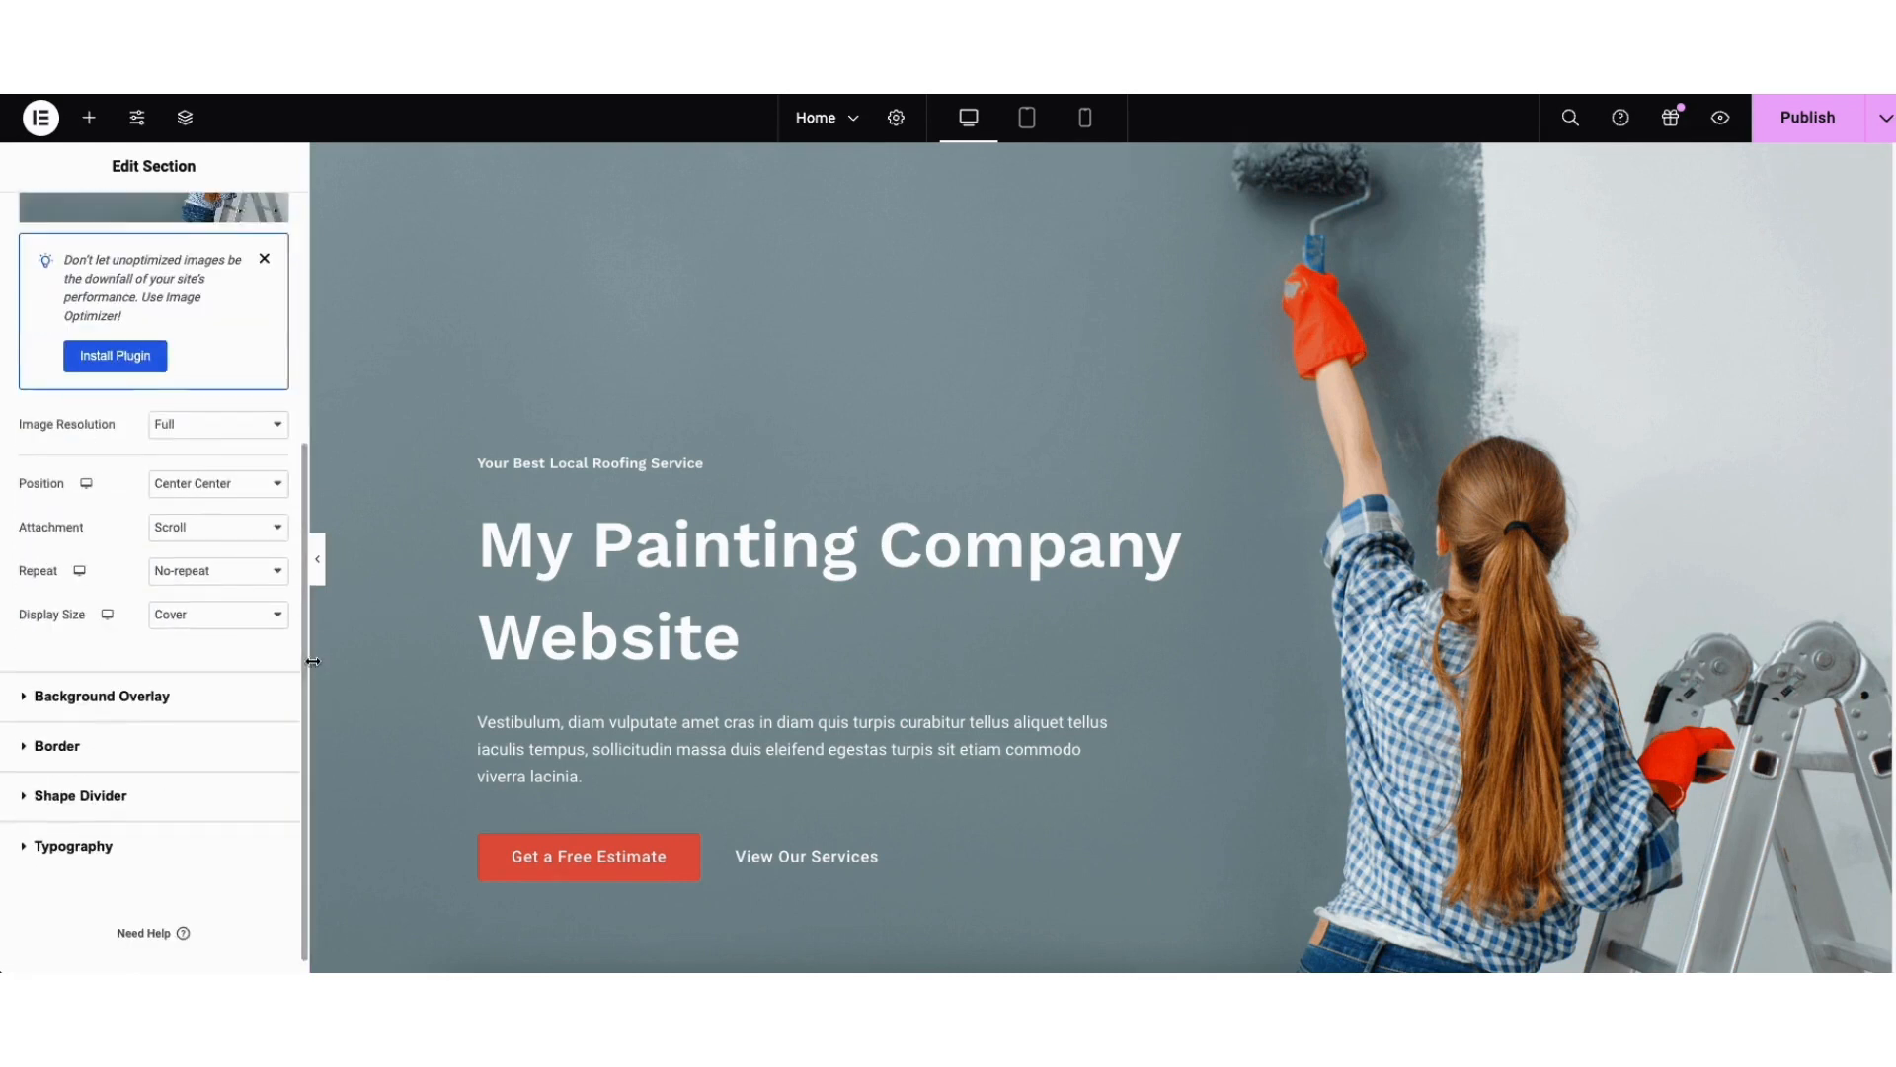
click(172, 697)
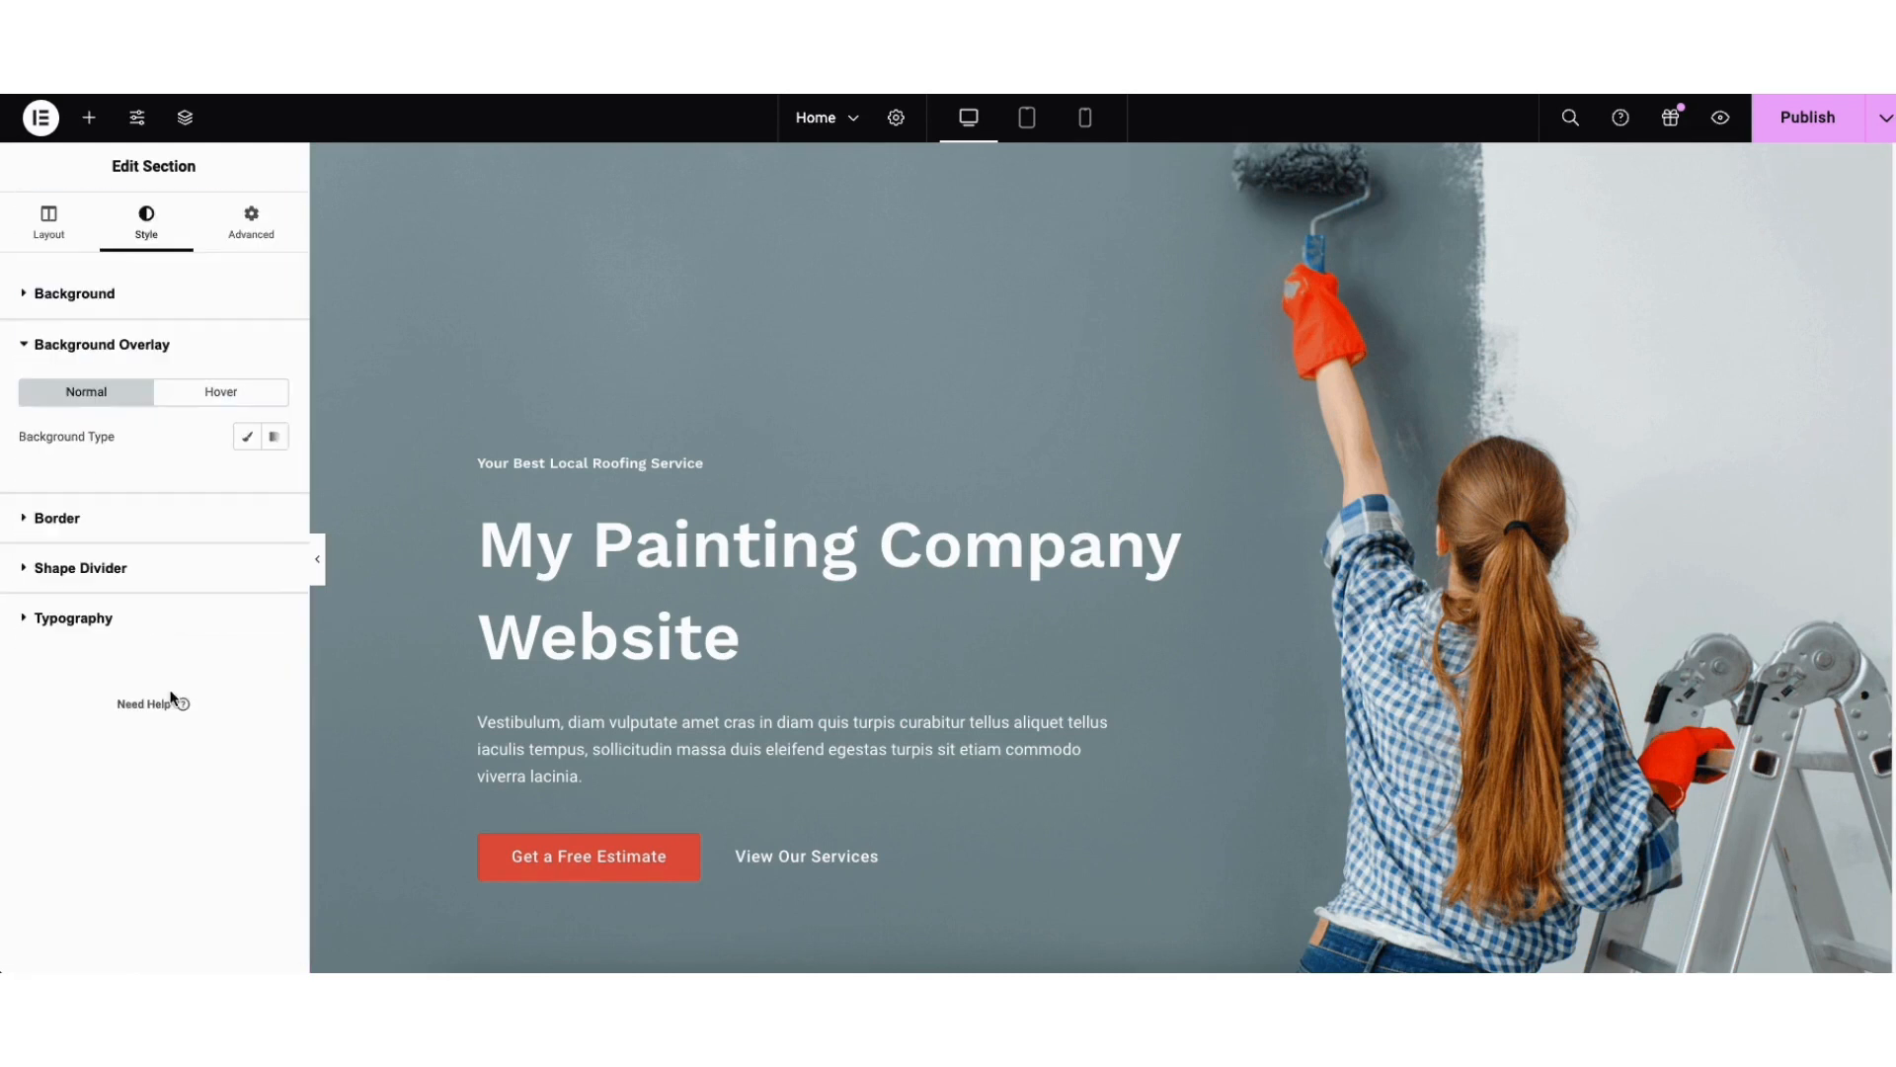
click(248, 439)
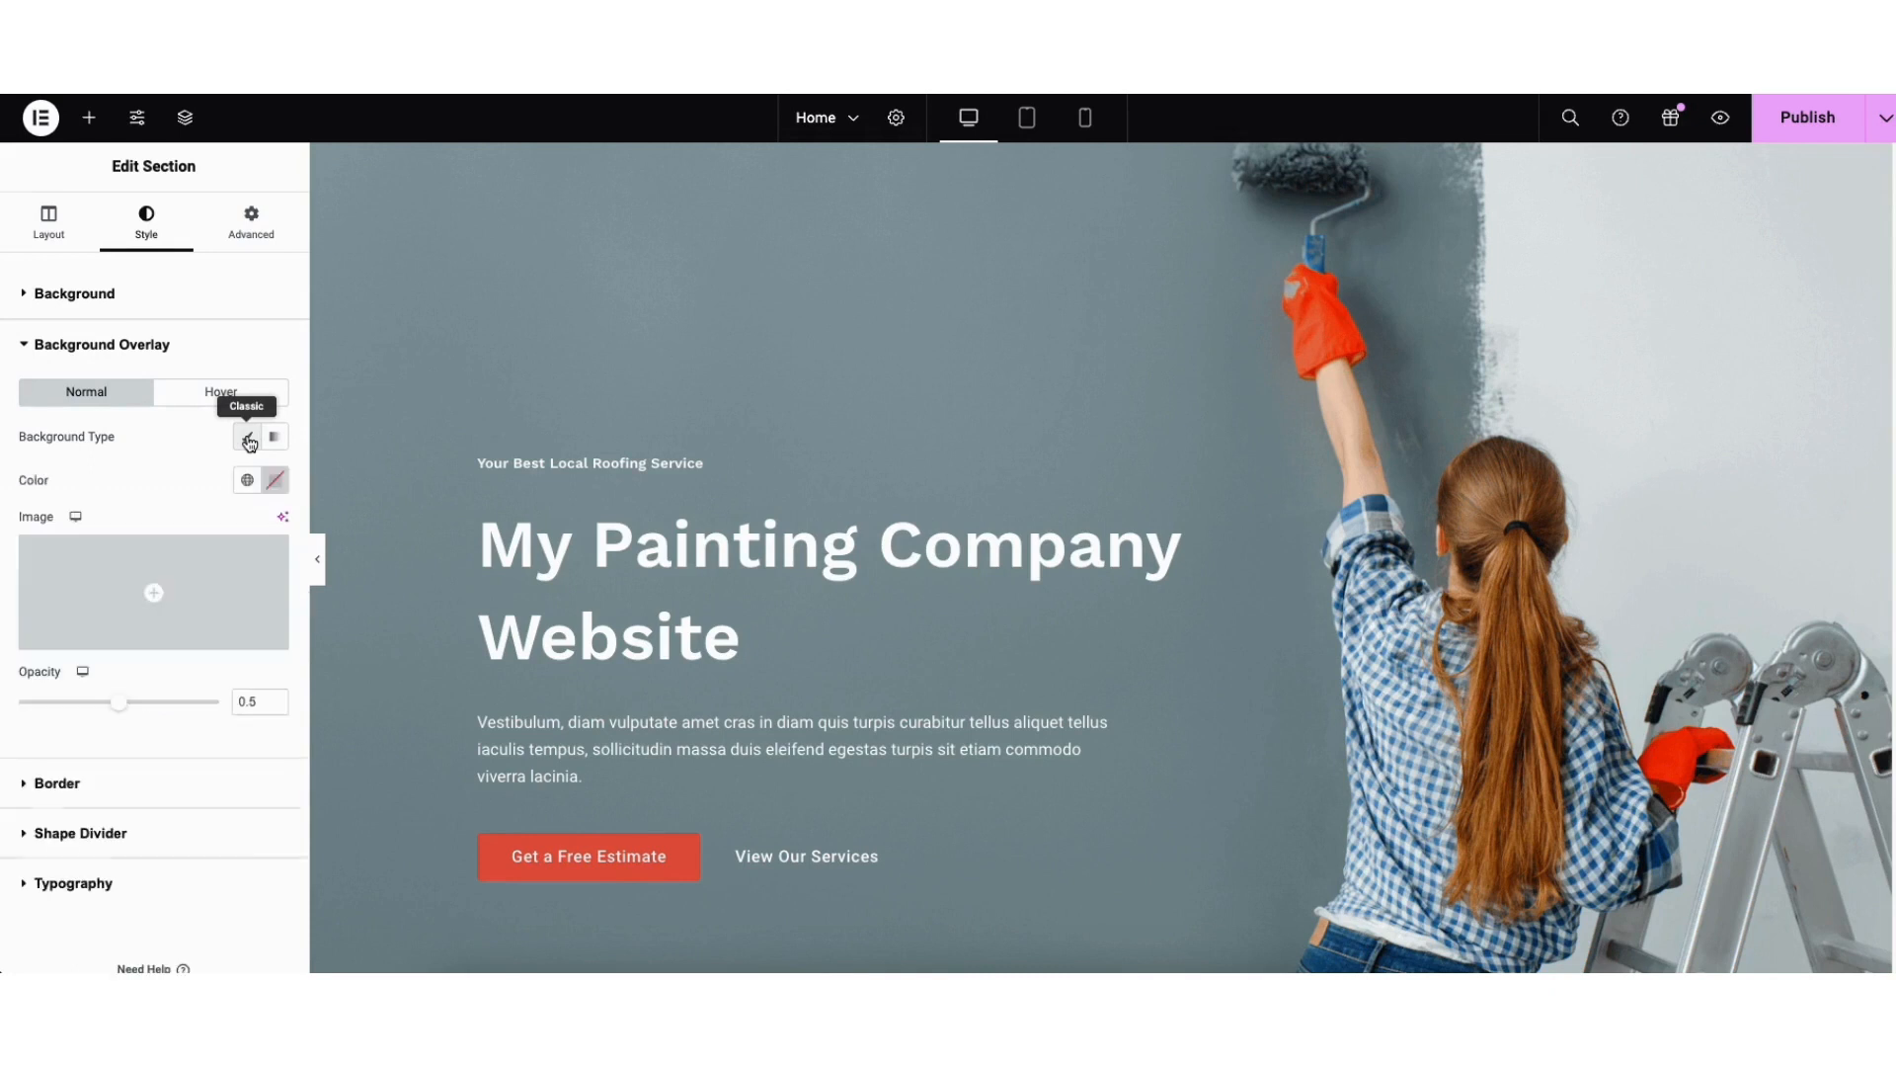
click(277, 482)
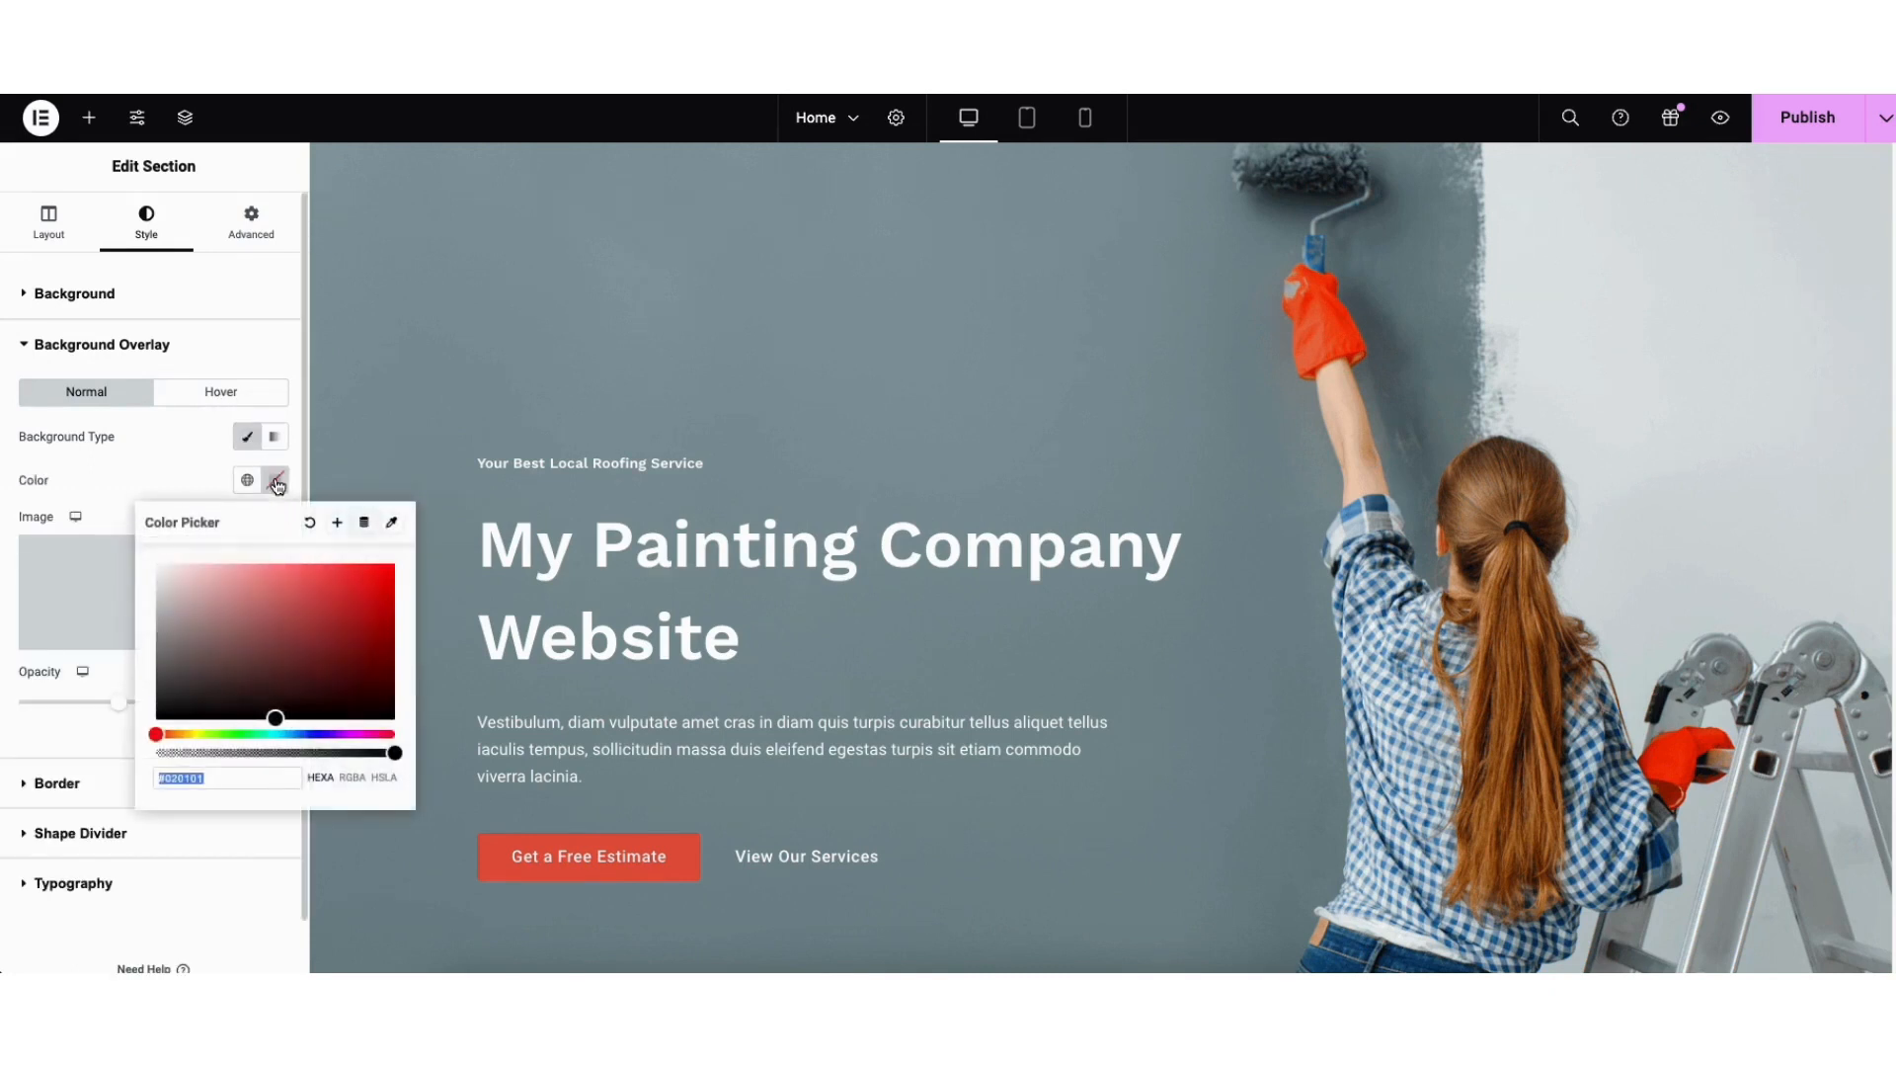
drag(370, 566, 194, 715)
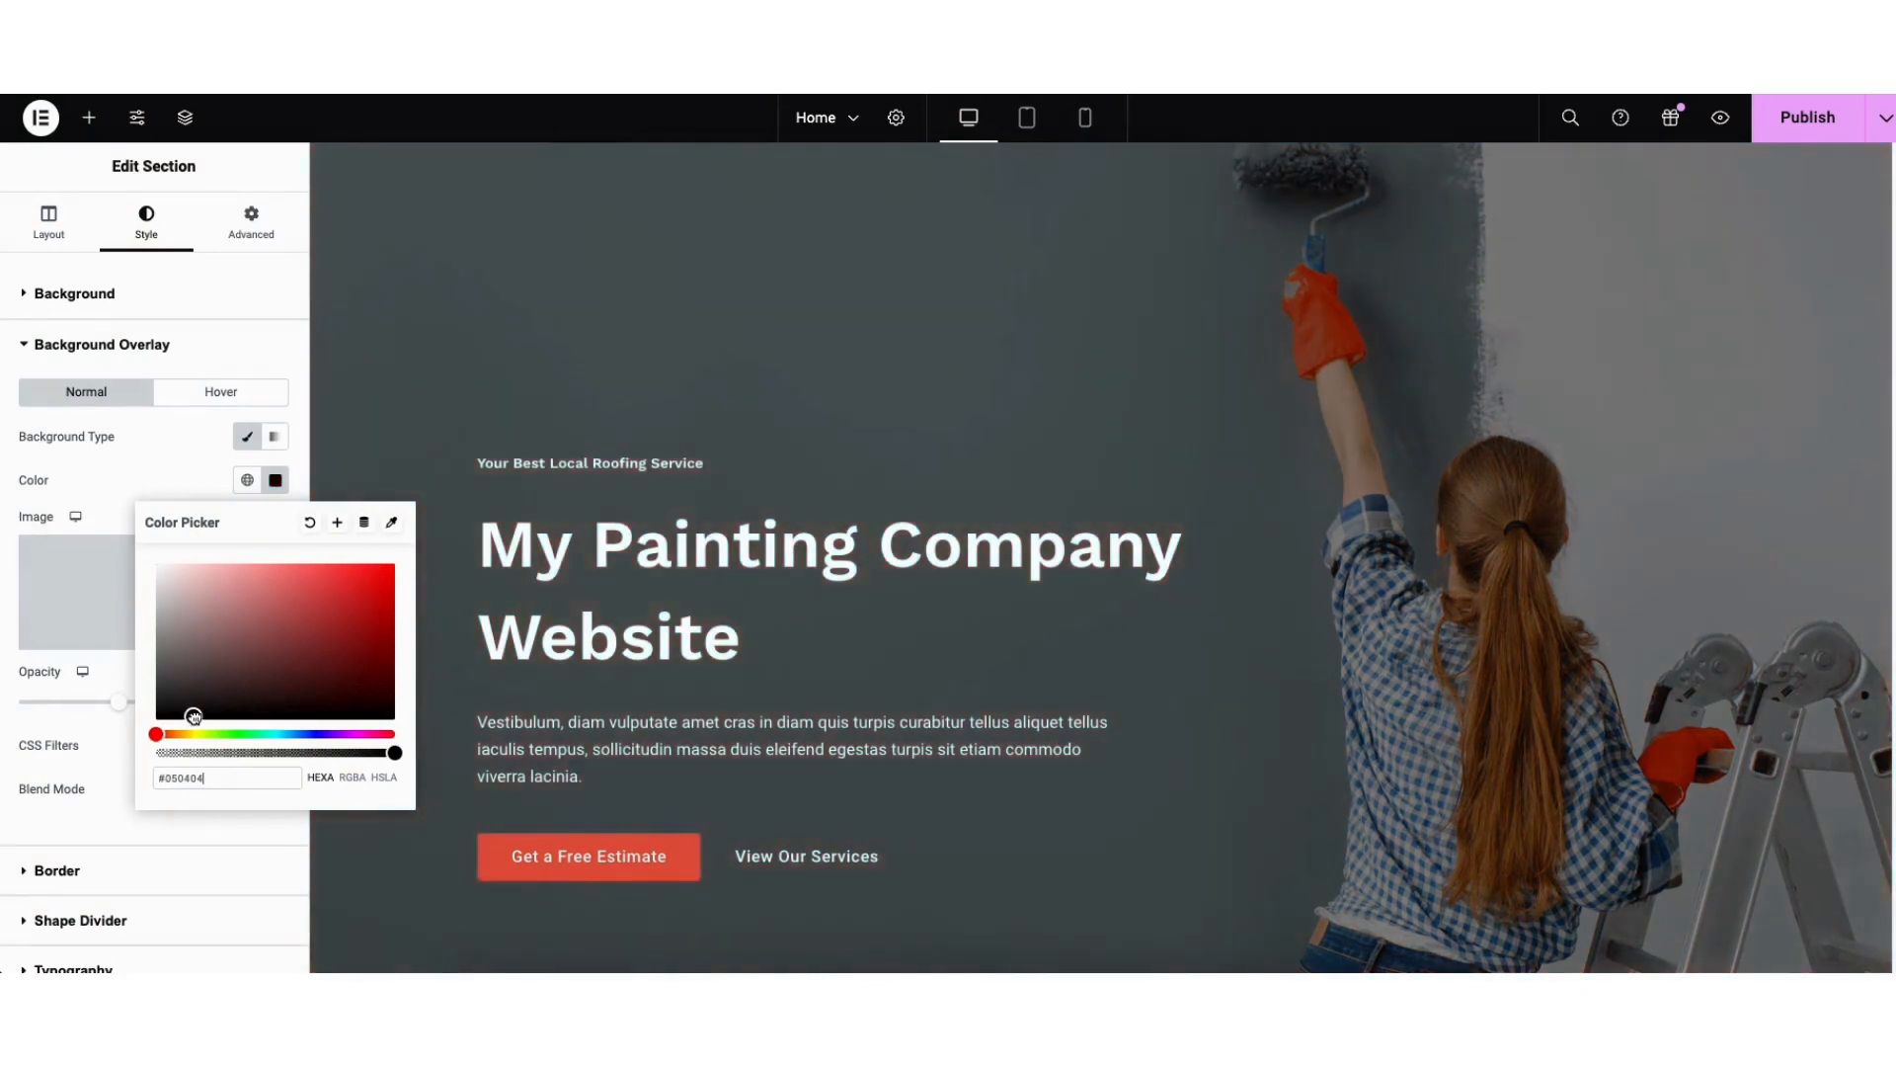
- Set the hero section's background overlay opacity to 0.25
click(83, 671)
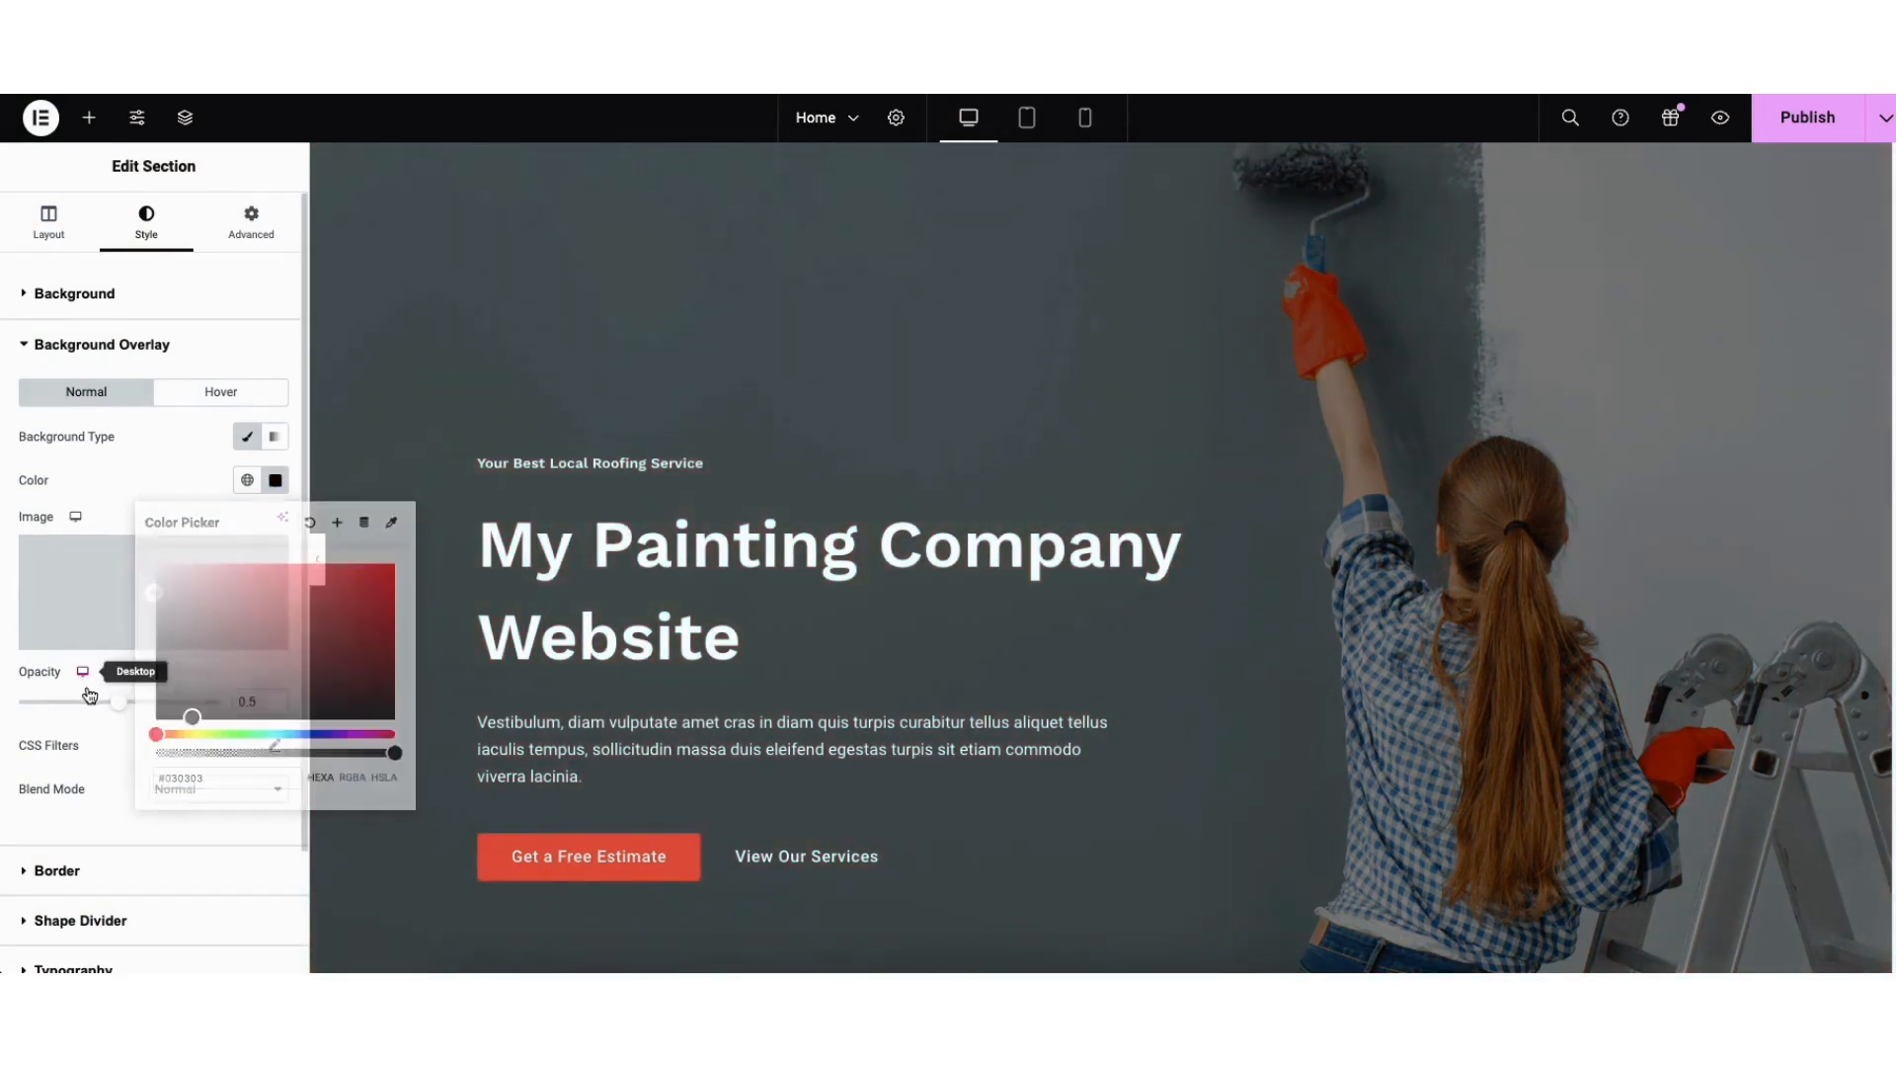
drag(127, 706, 74, 716)
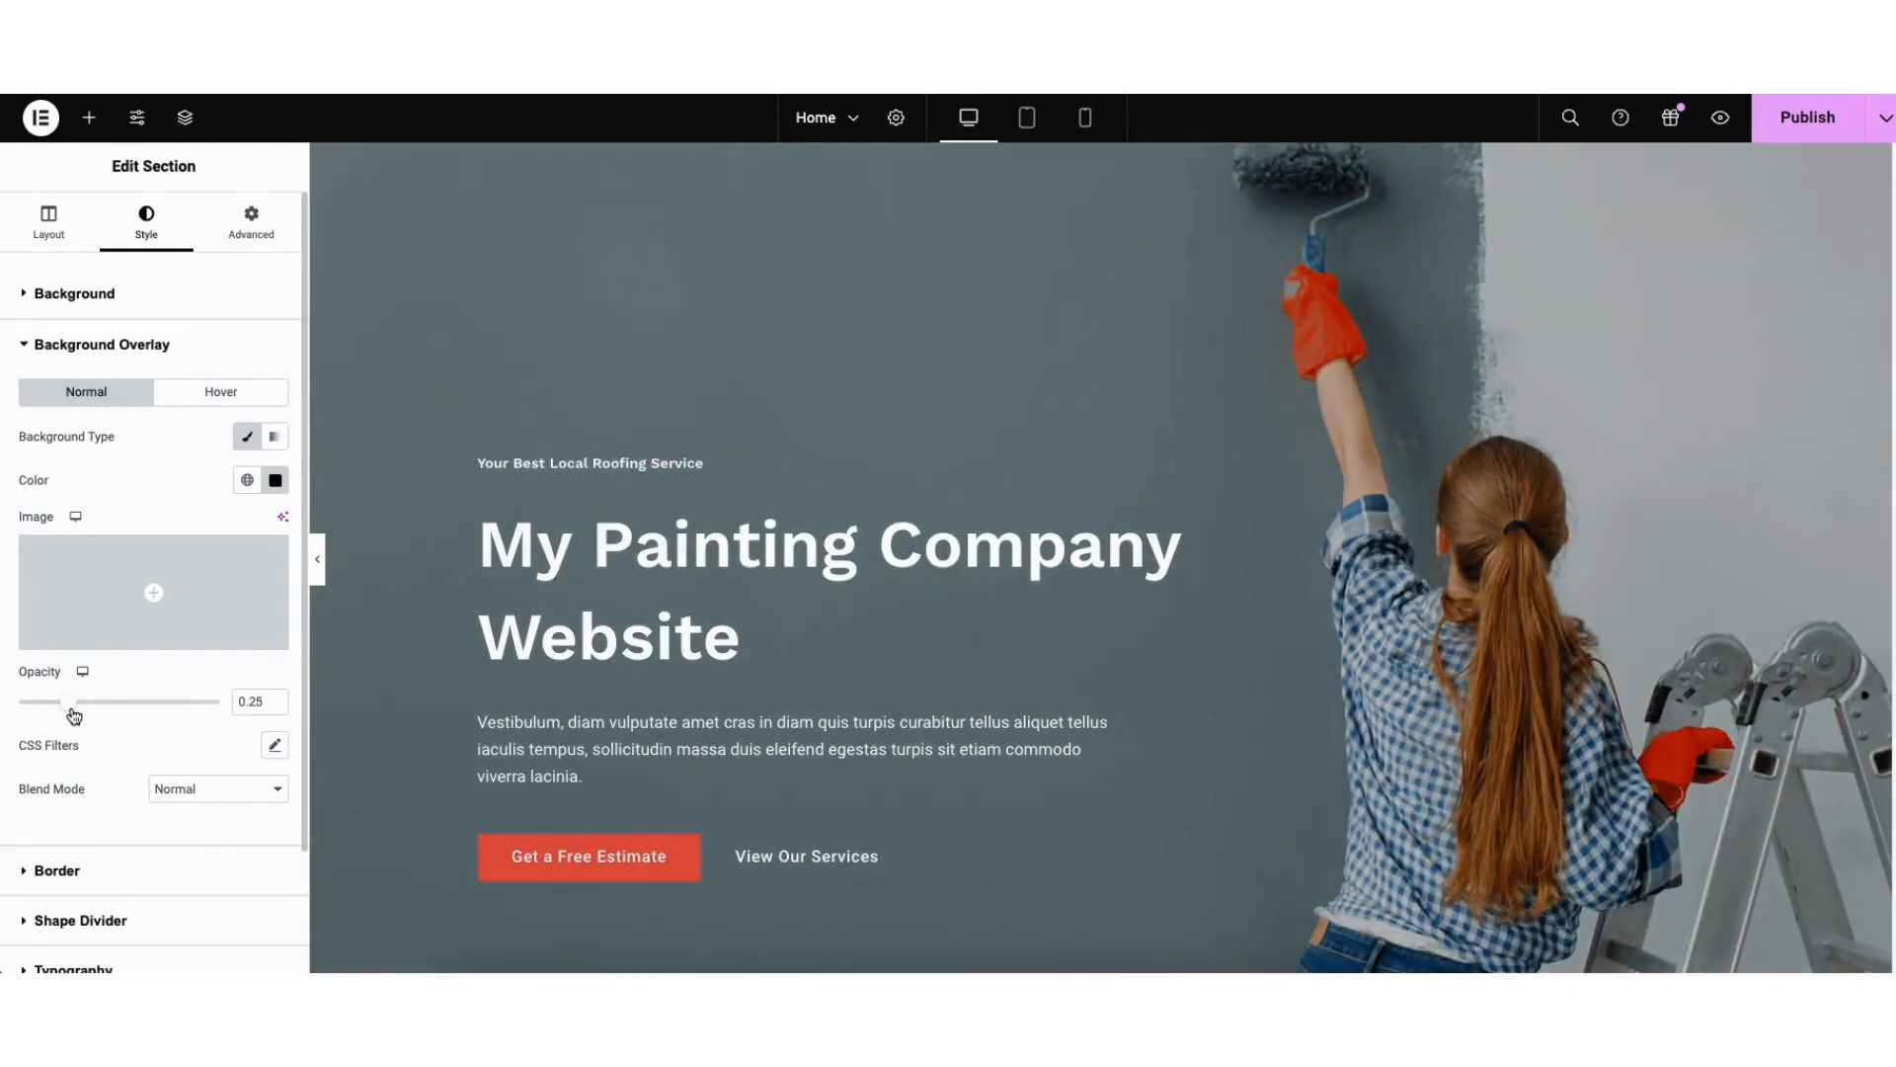
- Examine the "Get a Free Estimate" button's text, link, icon library and style options, including its hover settings
click(534, 862)
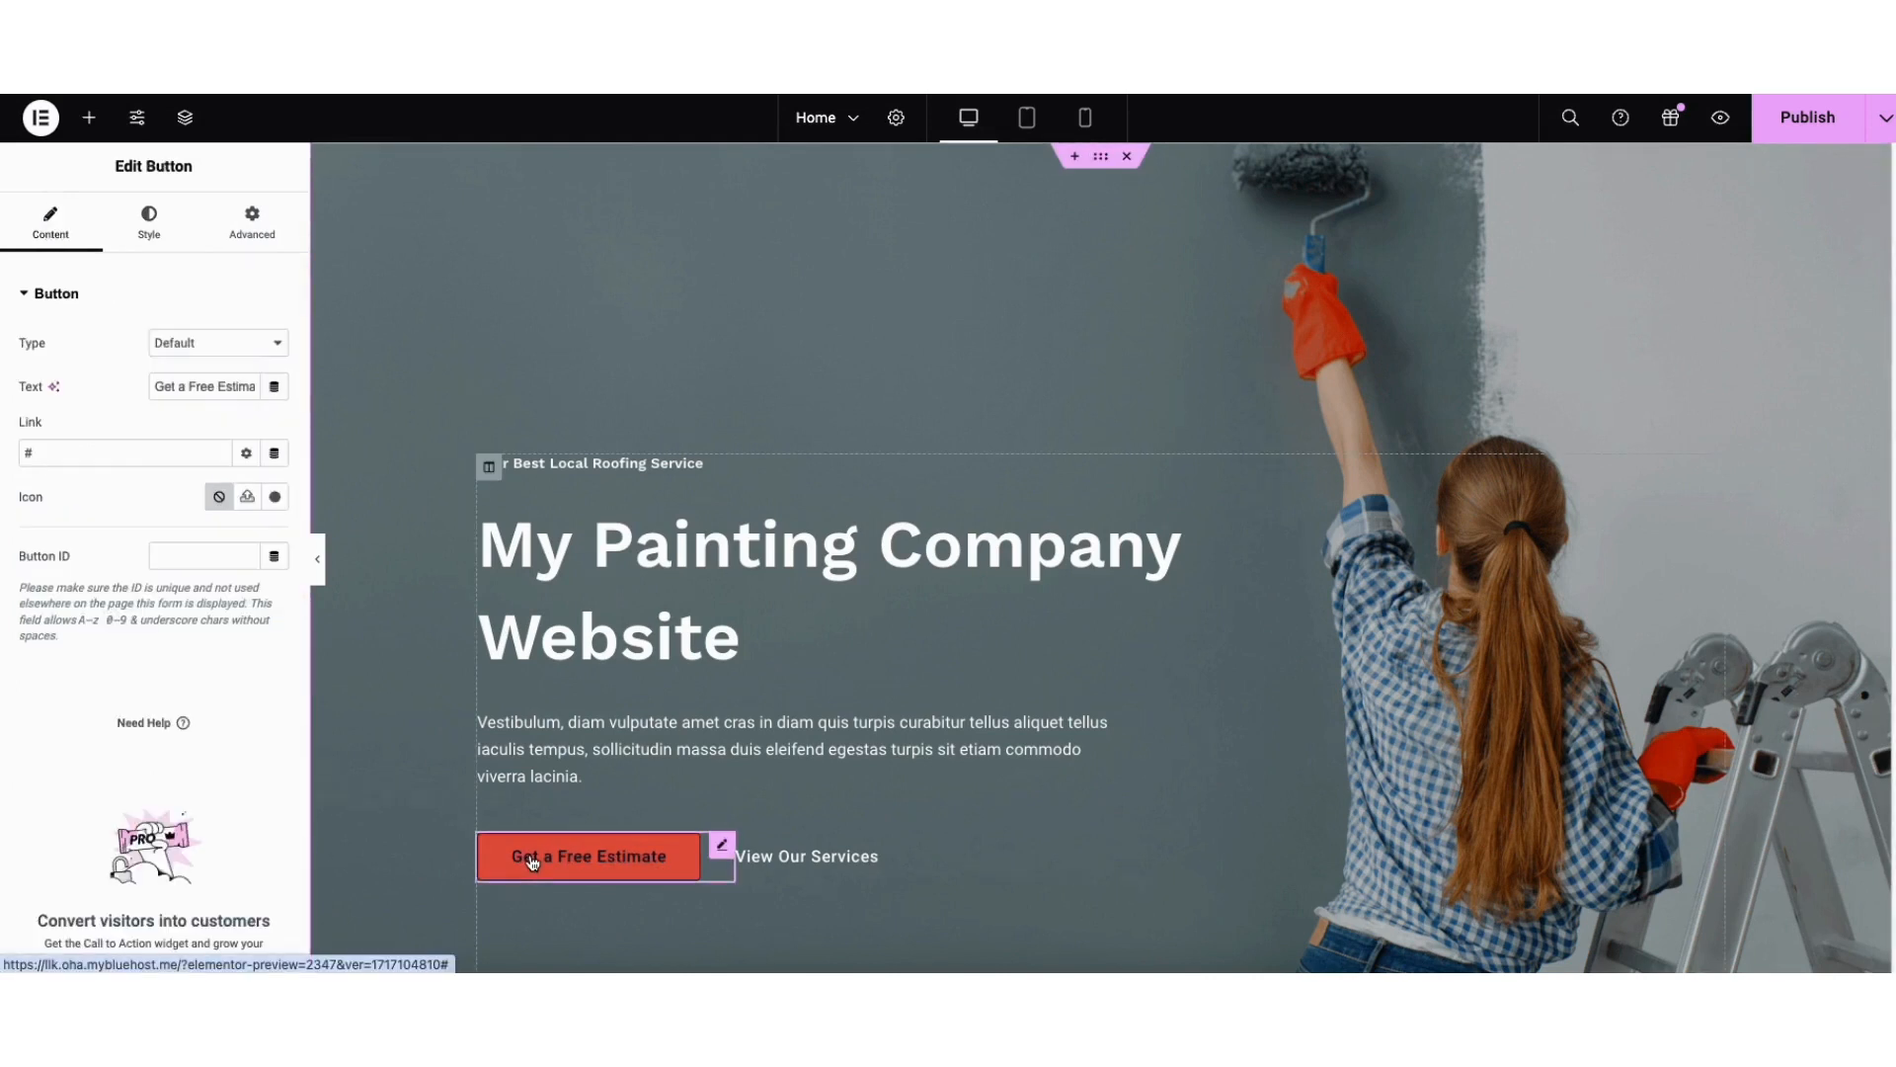
drag(156, 384, 265, 386)
click(146, 423)
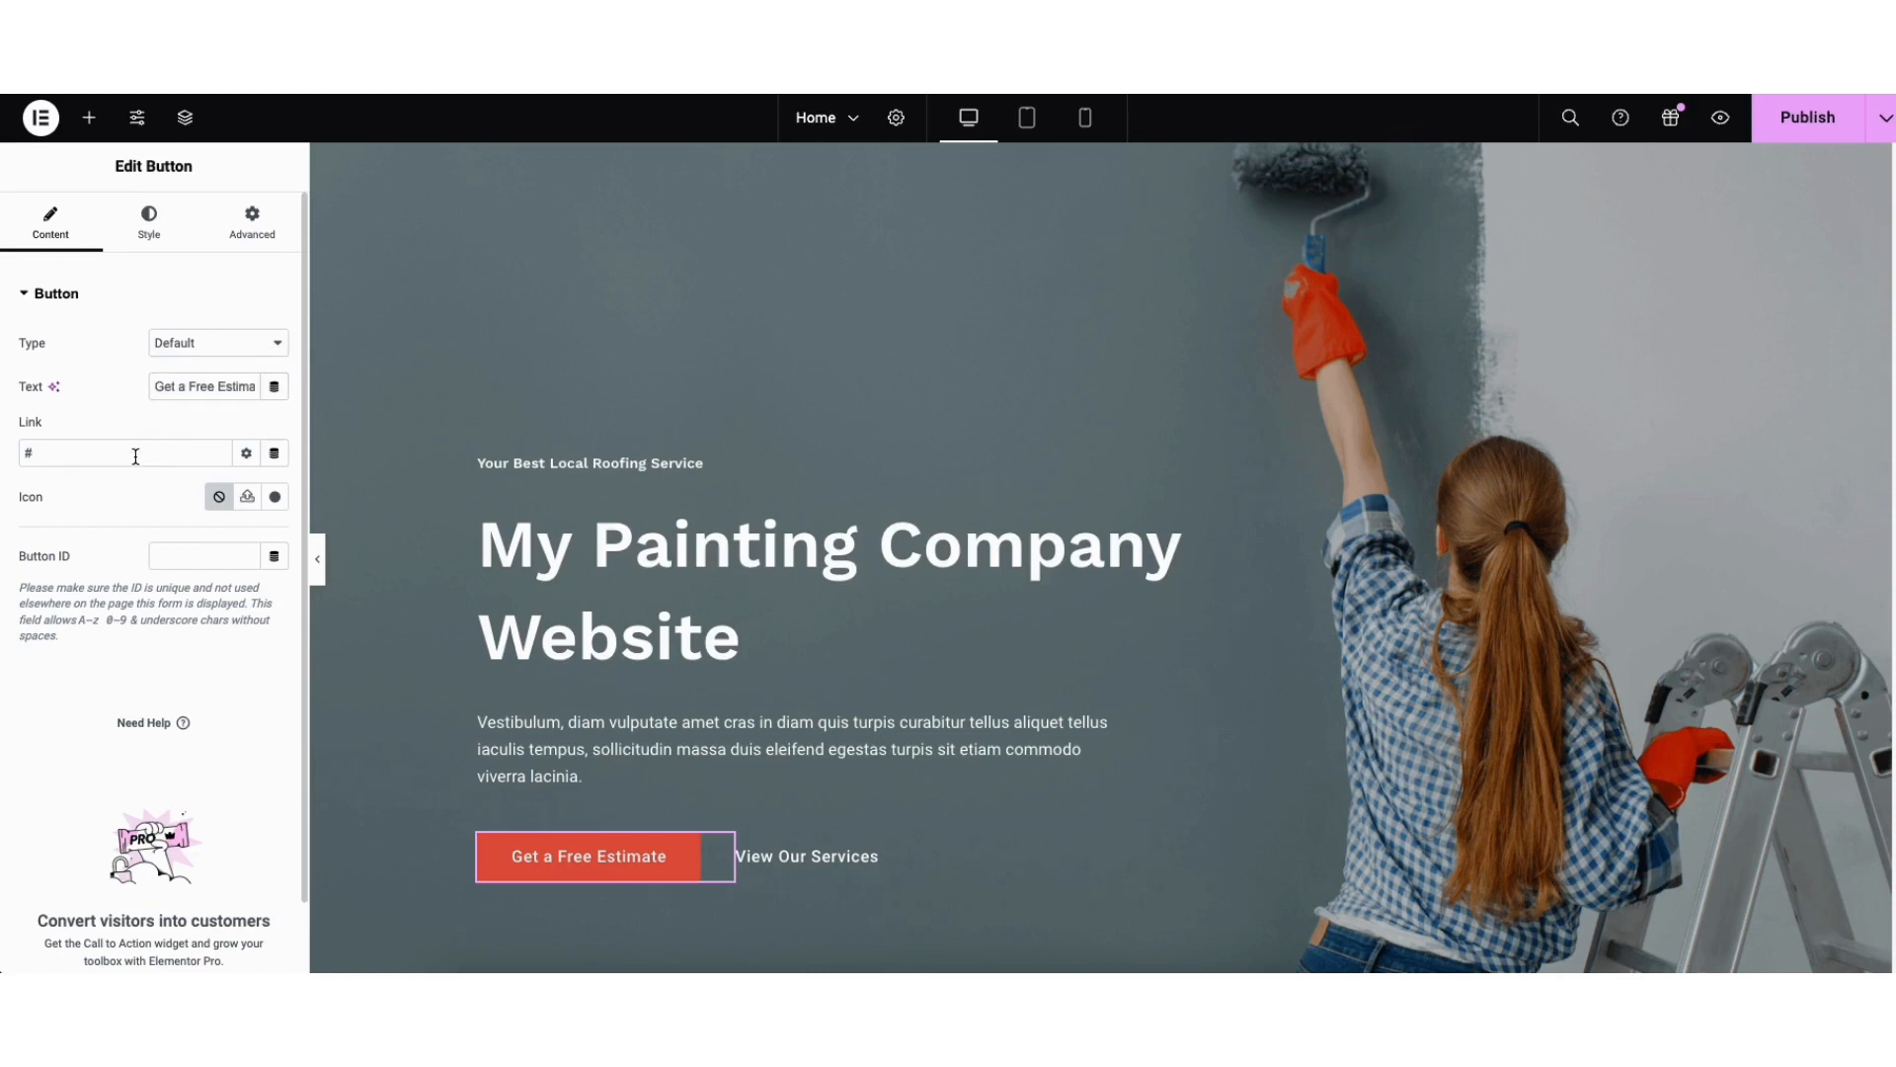
click(246, 454)
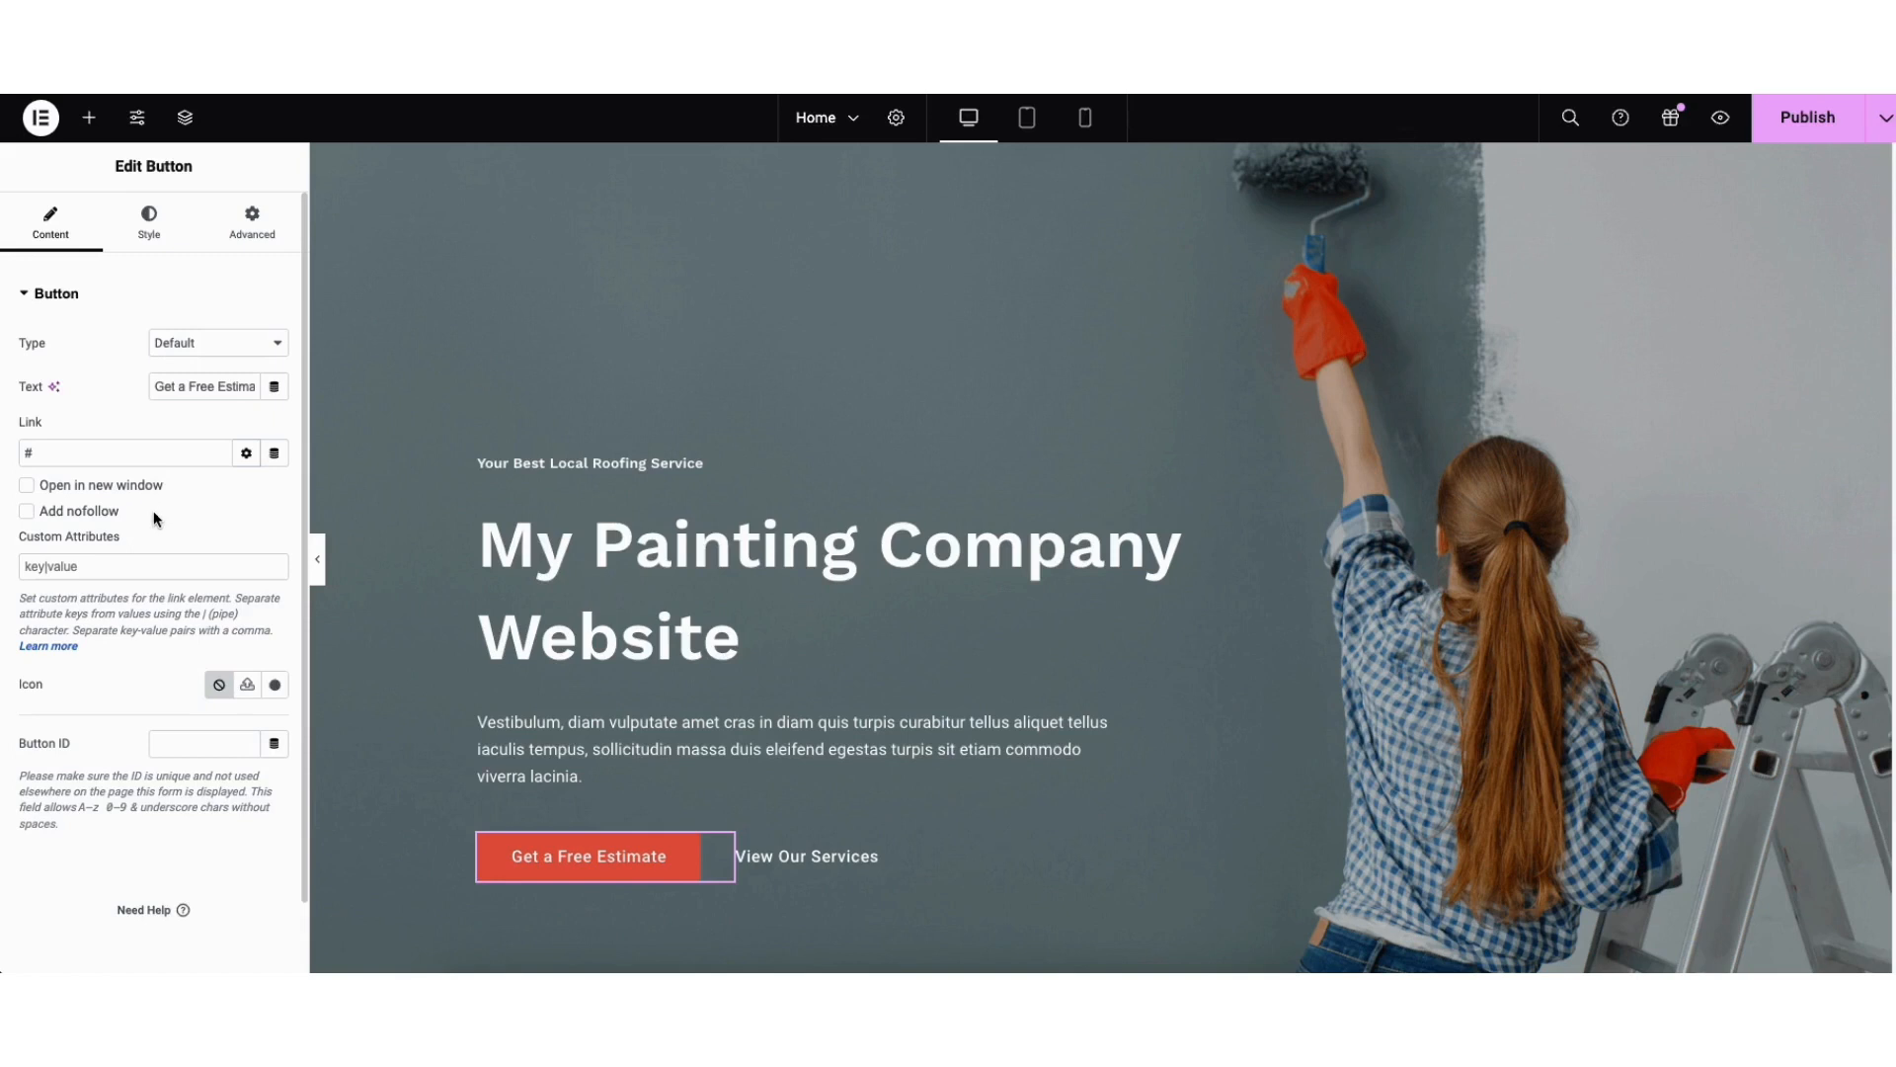
click(246, 454)
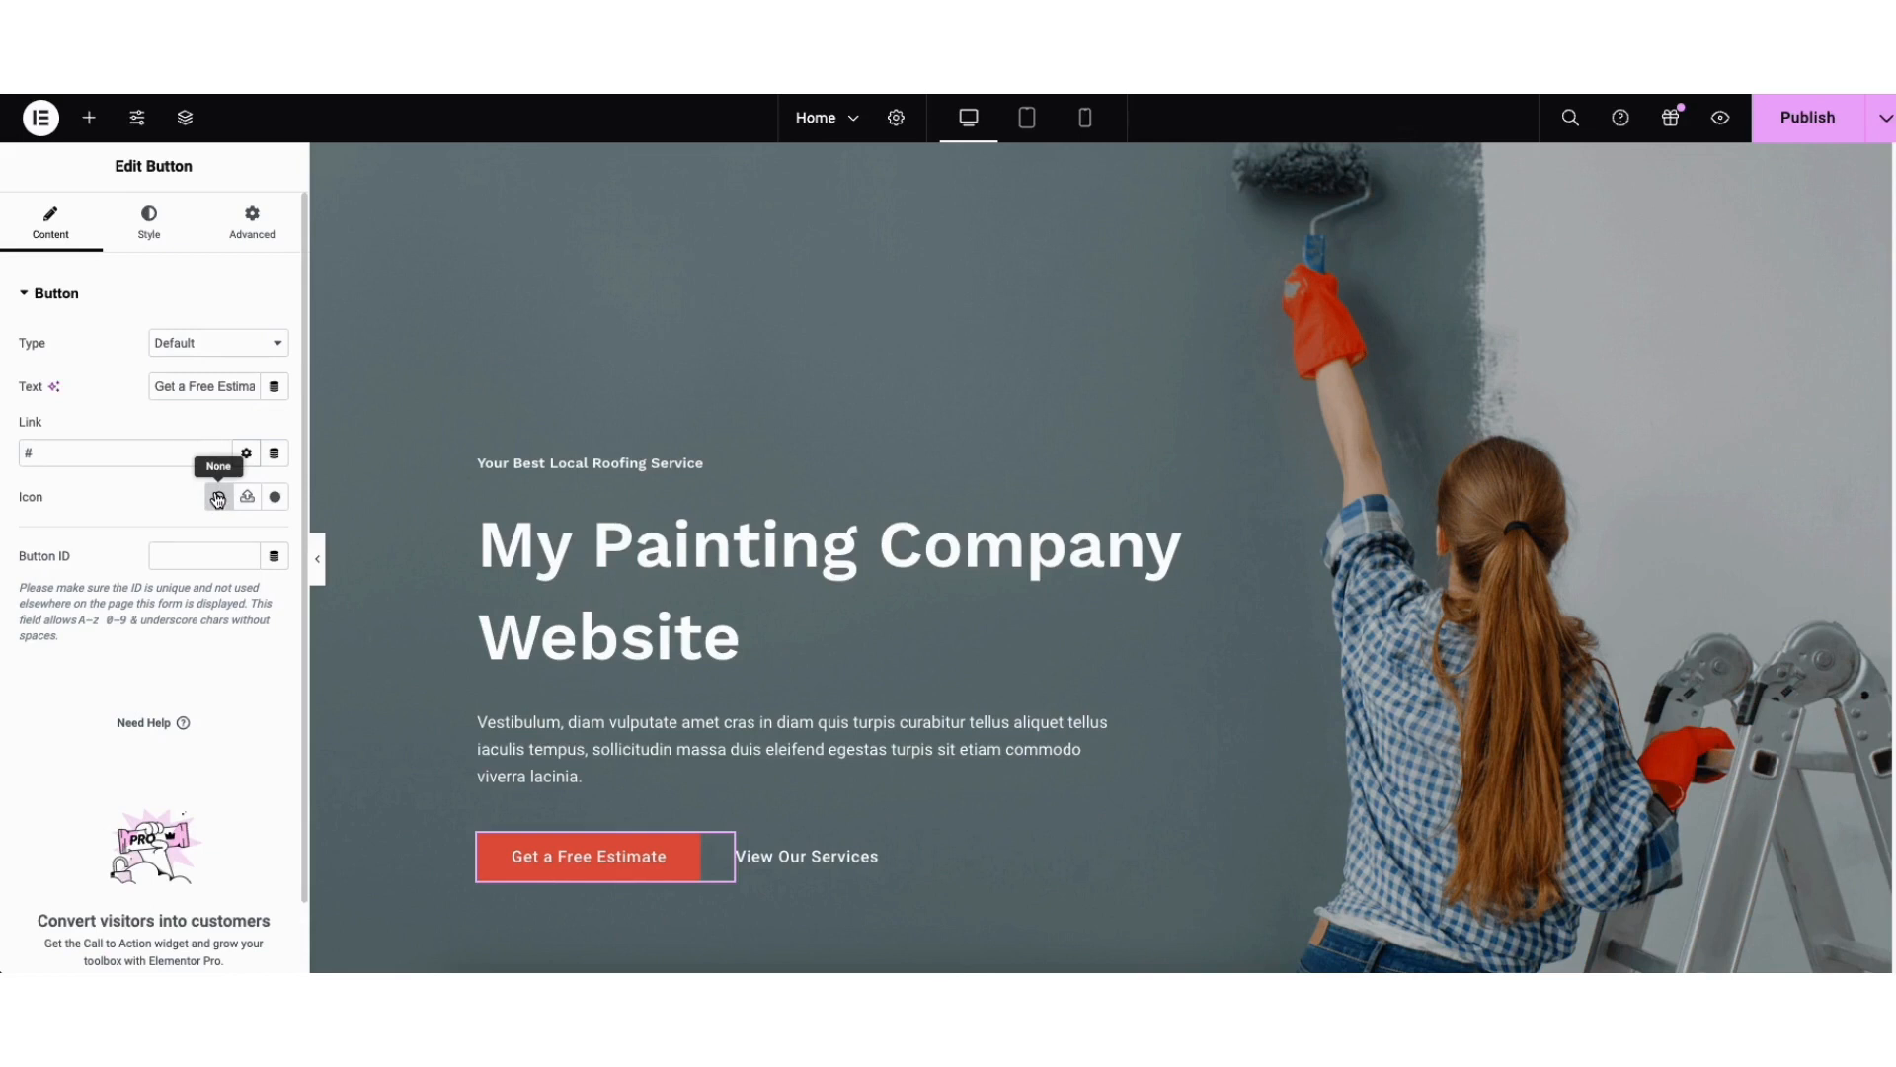
click(277, 499)
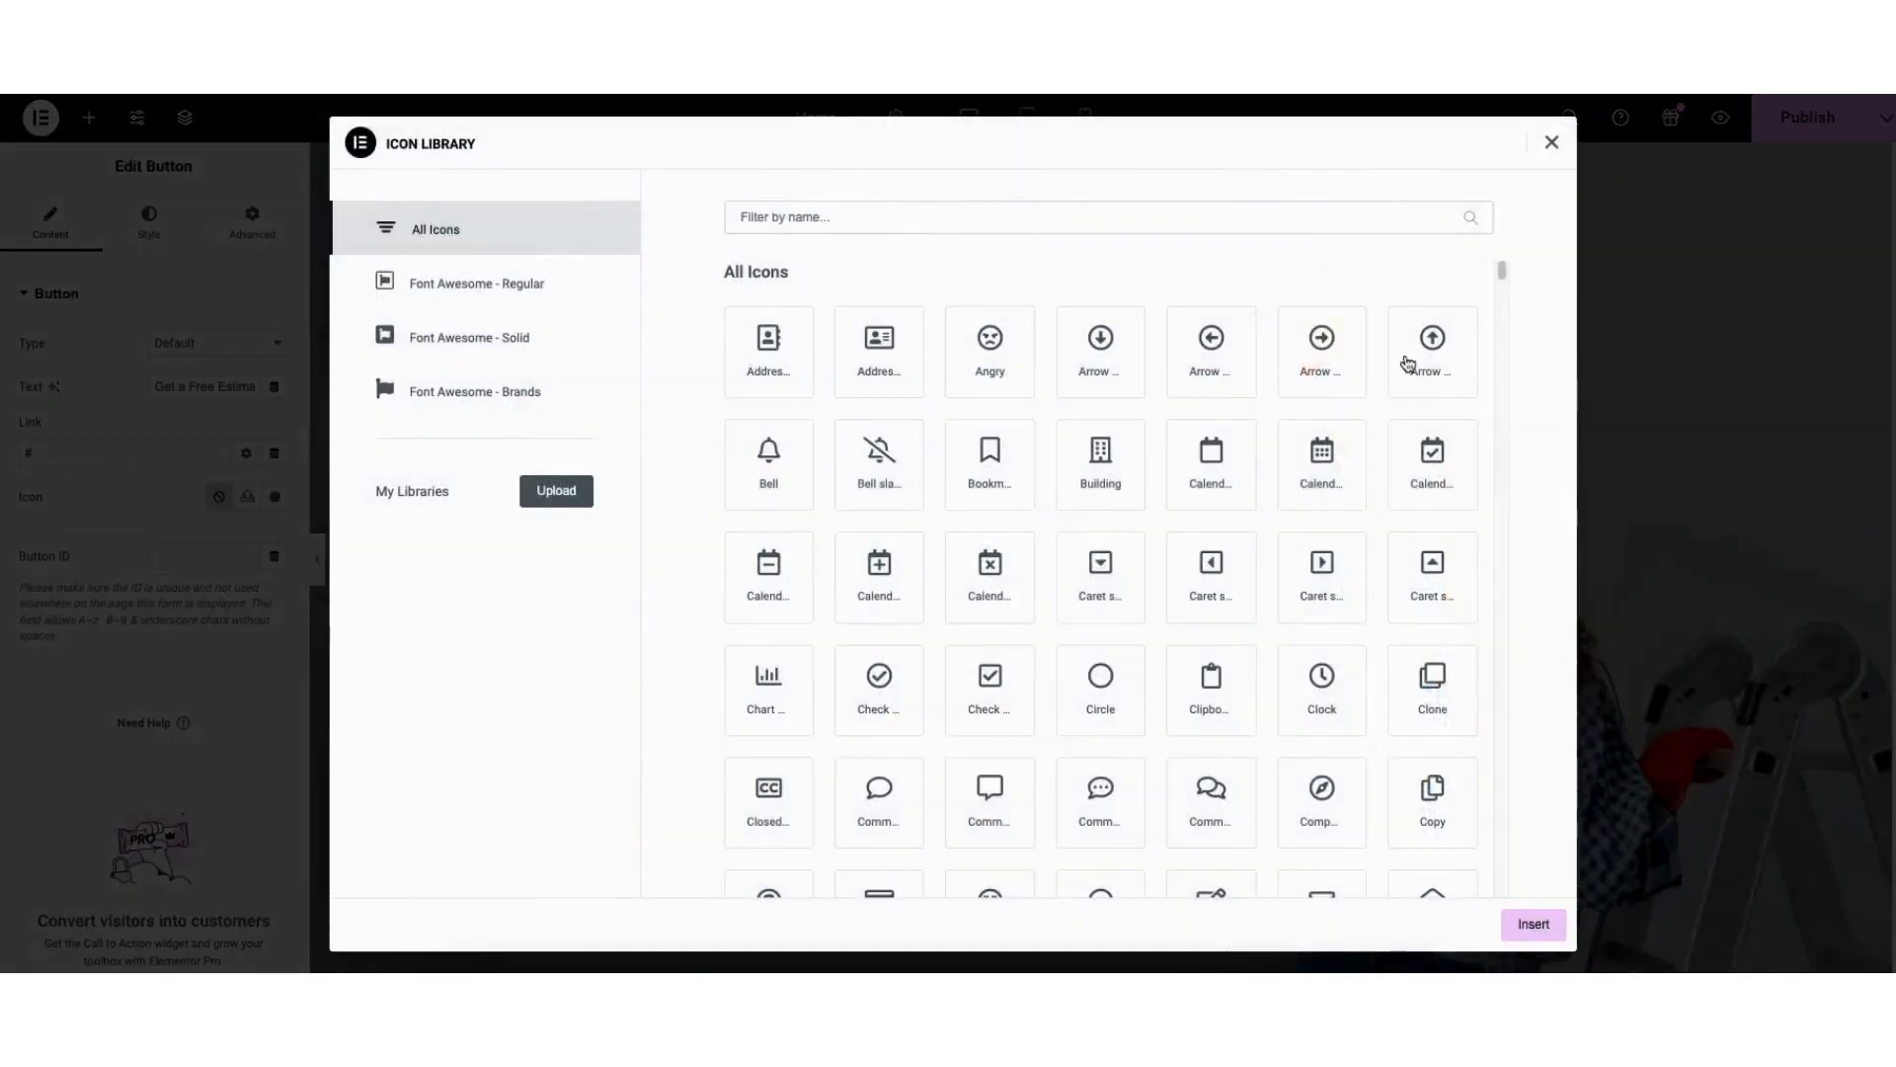
scroll(1504, 281, down, 2)
drag(1503, 281, 1506, 333)
click(1551, 144)
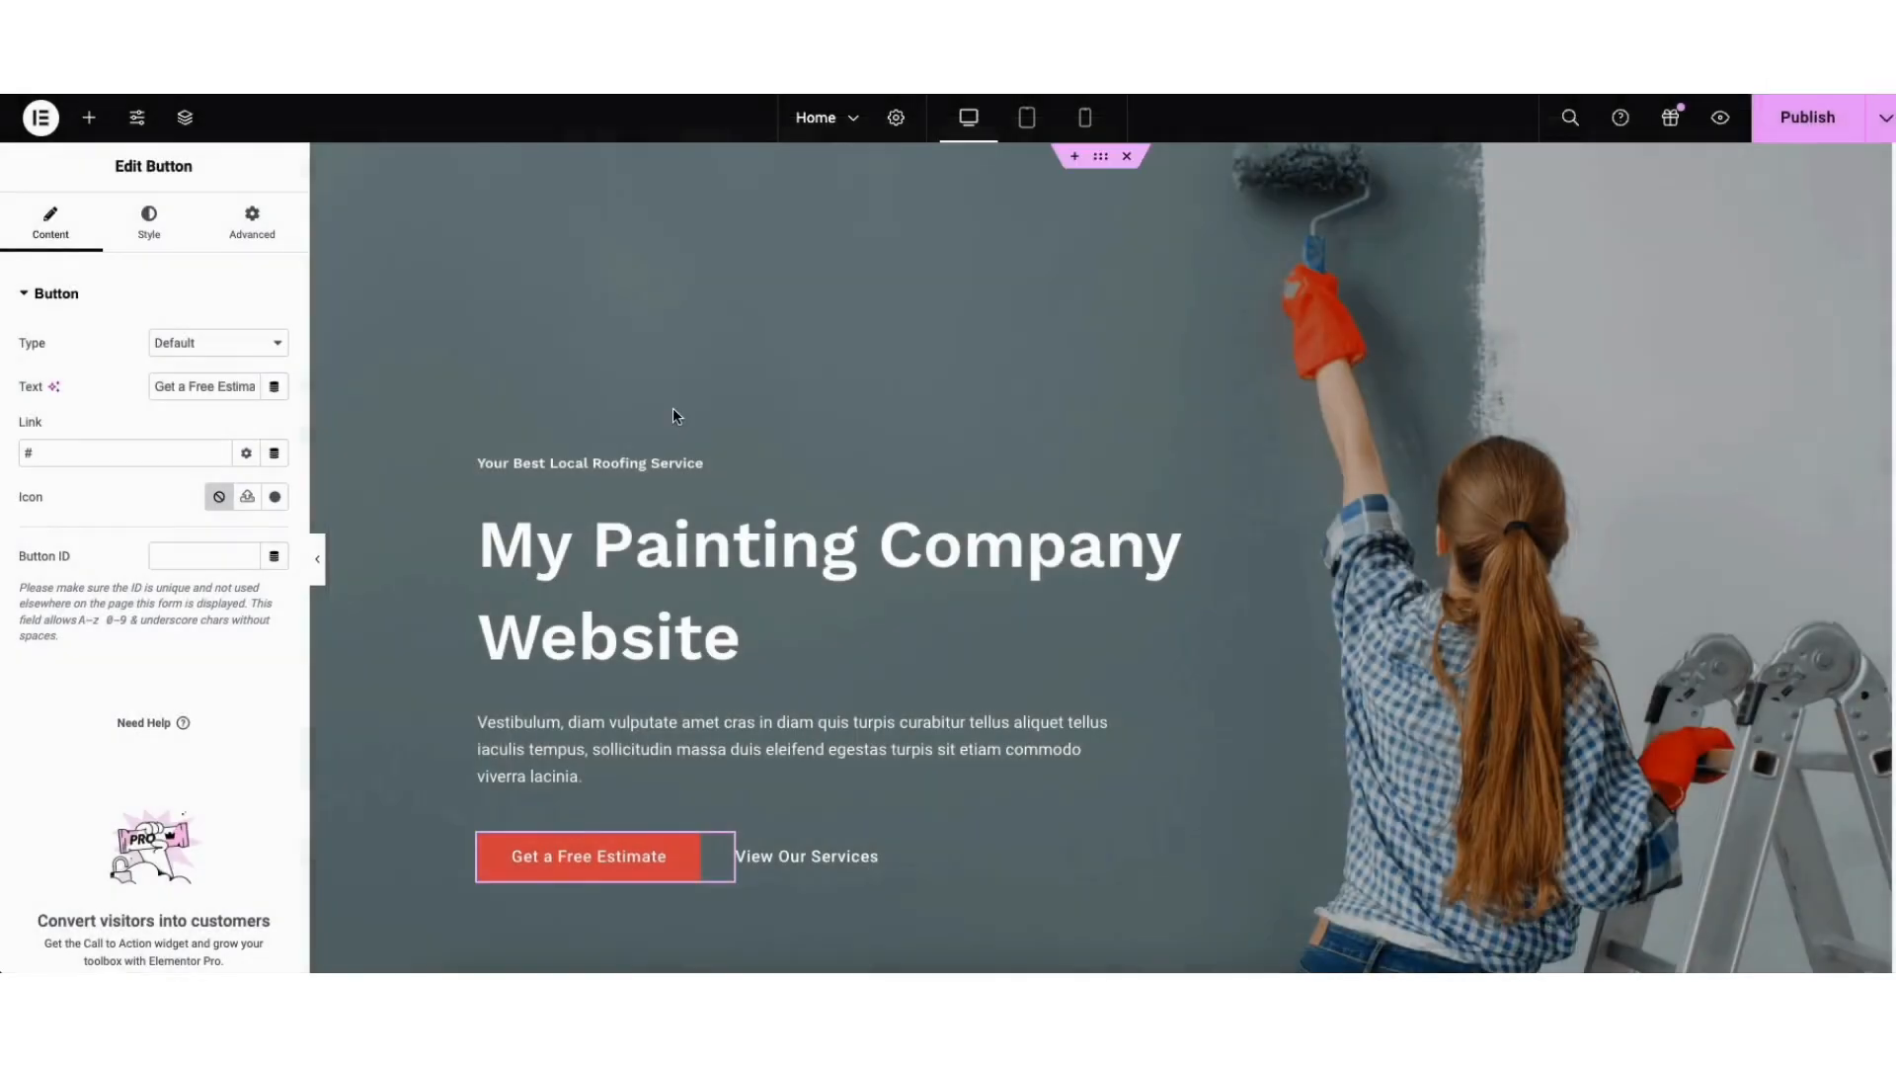
click(151, 227)
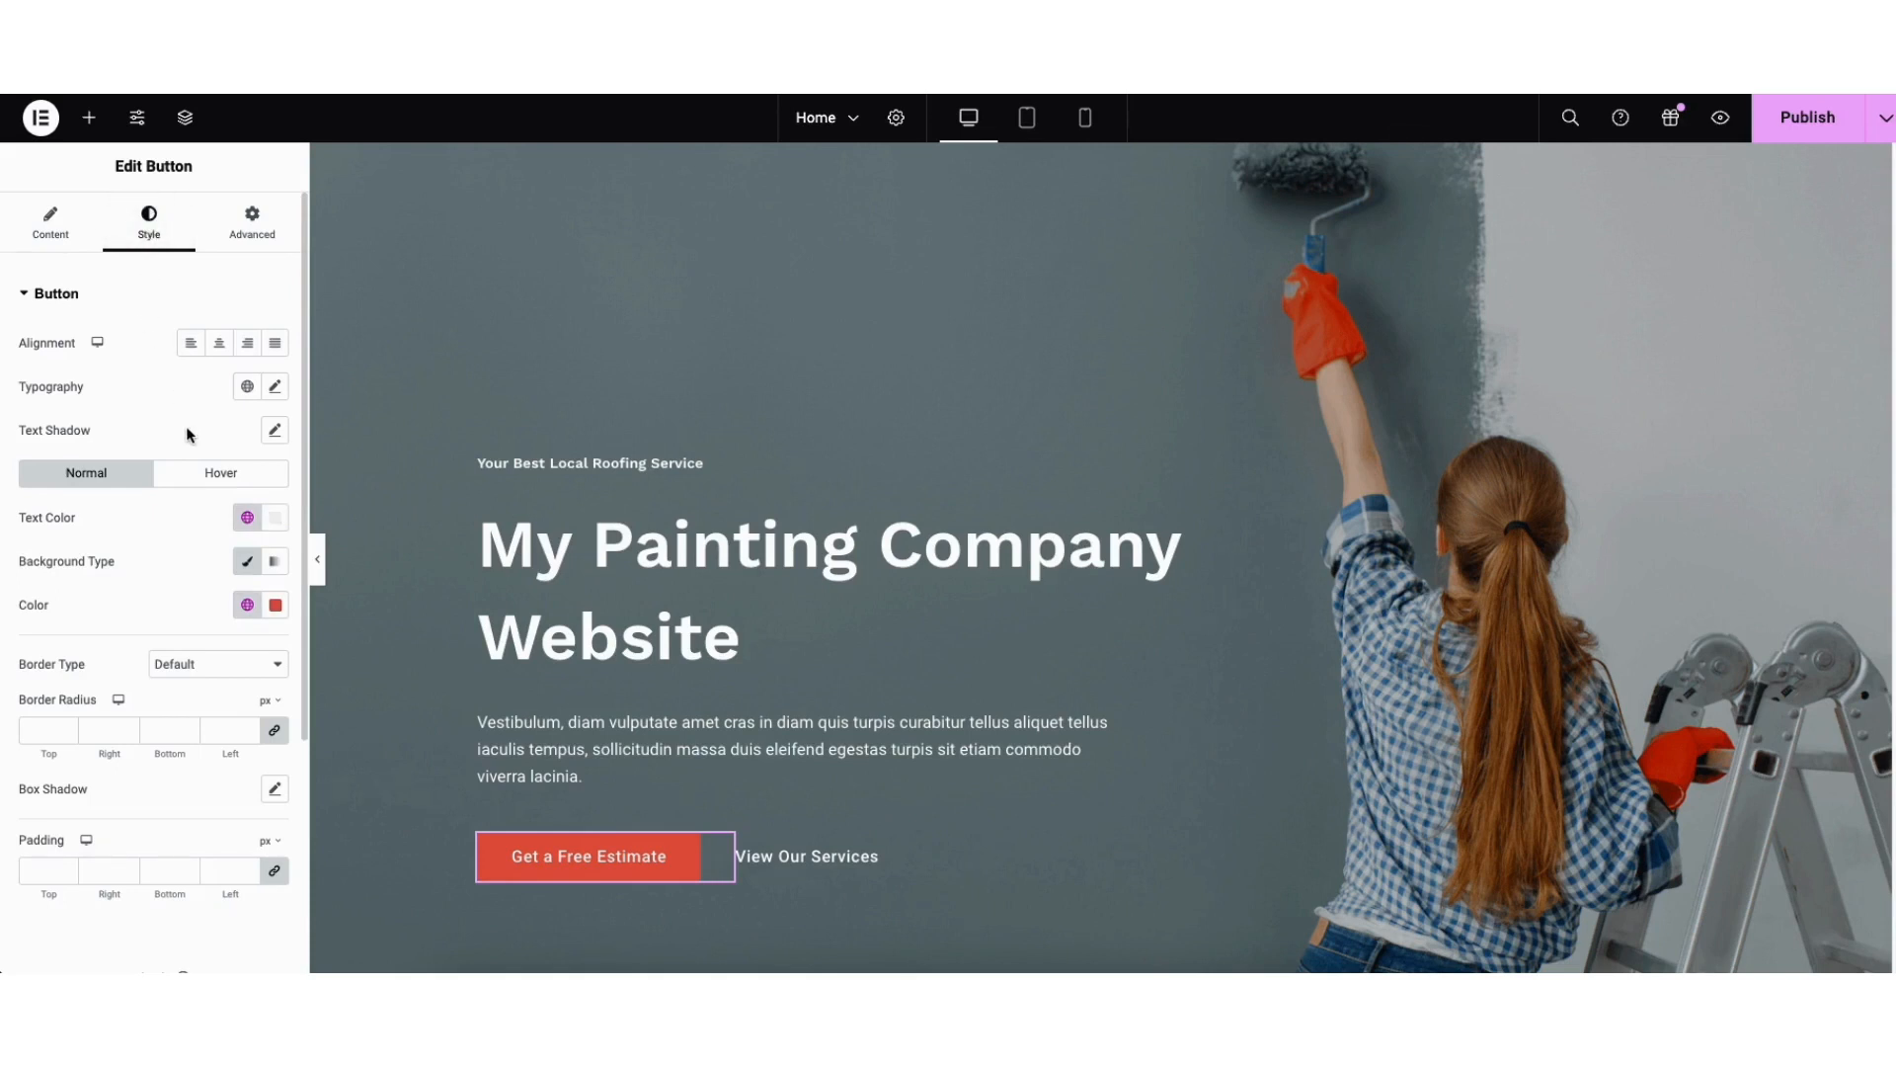
click(201, 478)
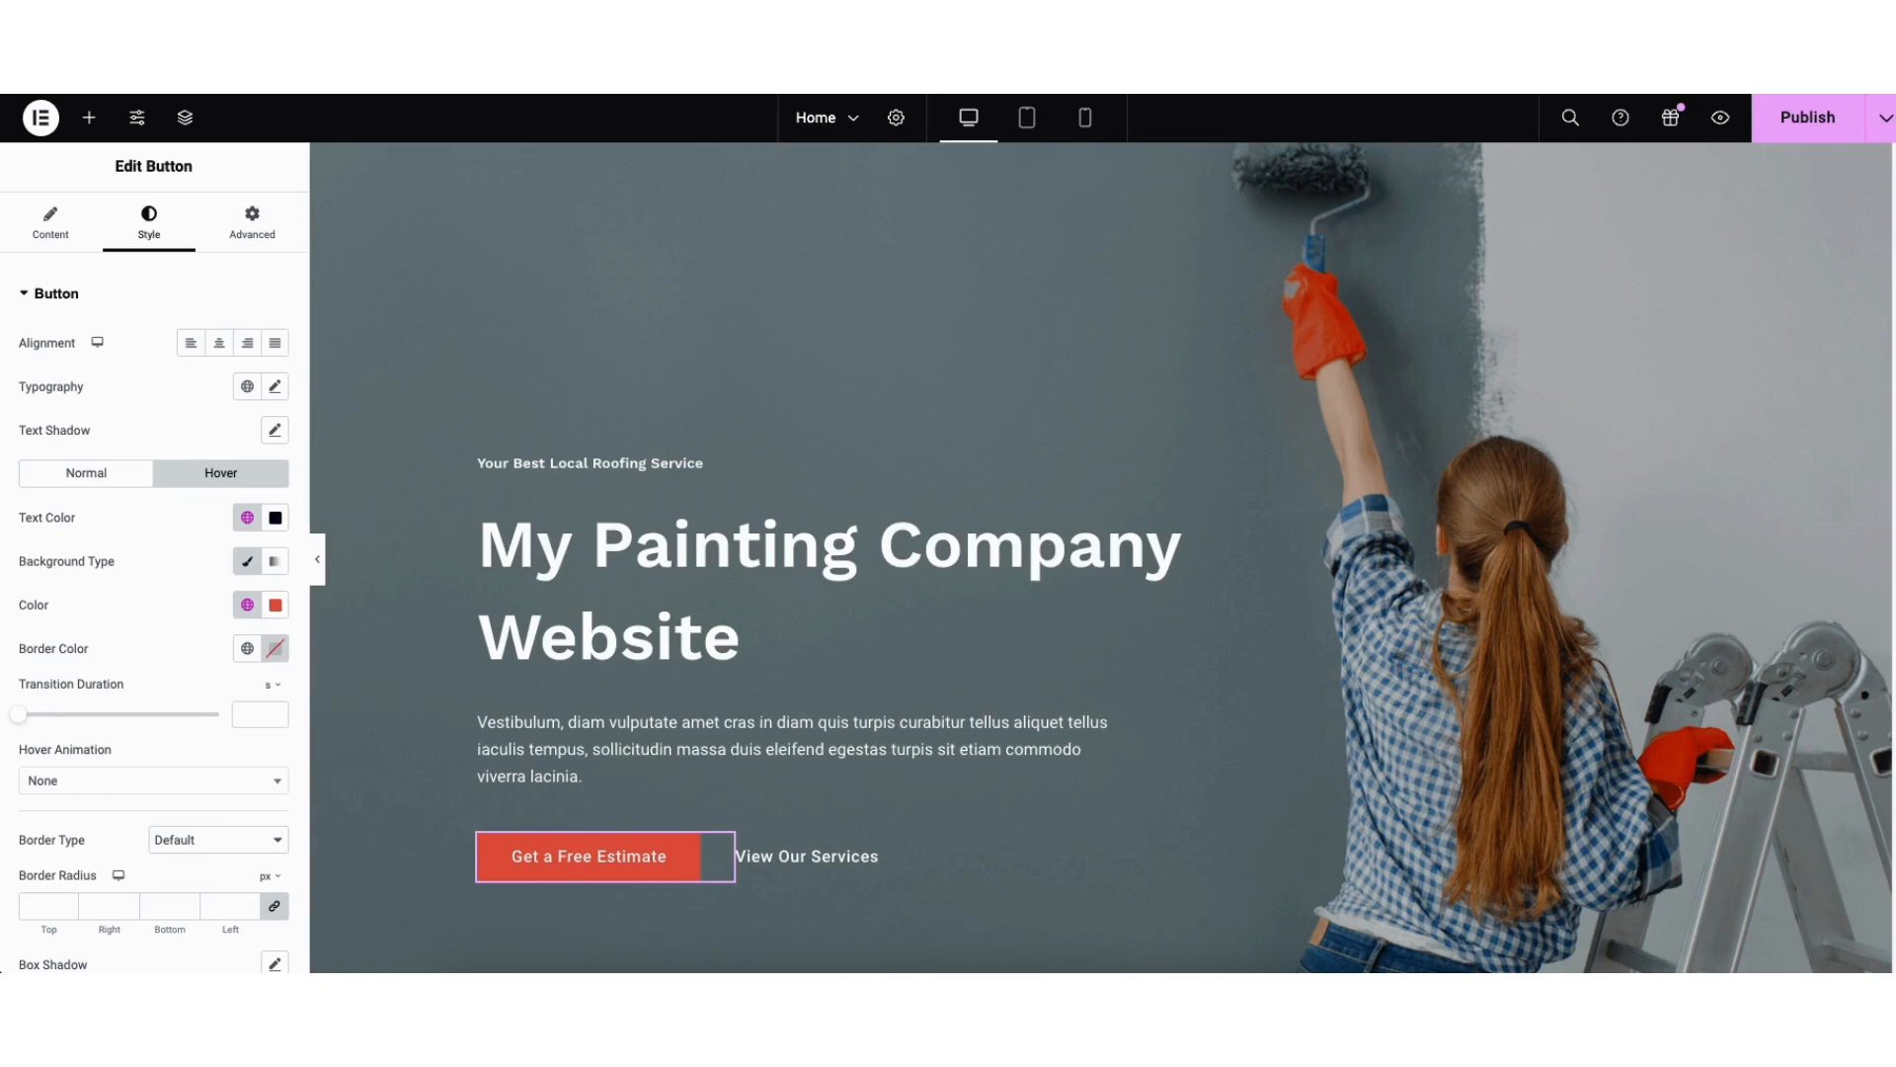
- Add a Text Editor widget between the two paragraphs under "Your Hometown Roofing Services Provider" and delete it again
scroll(609, 223, down, 10)
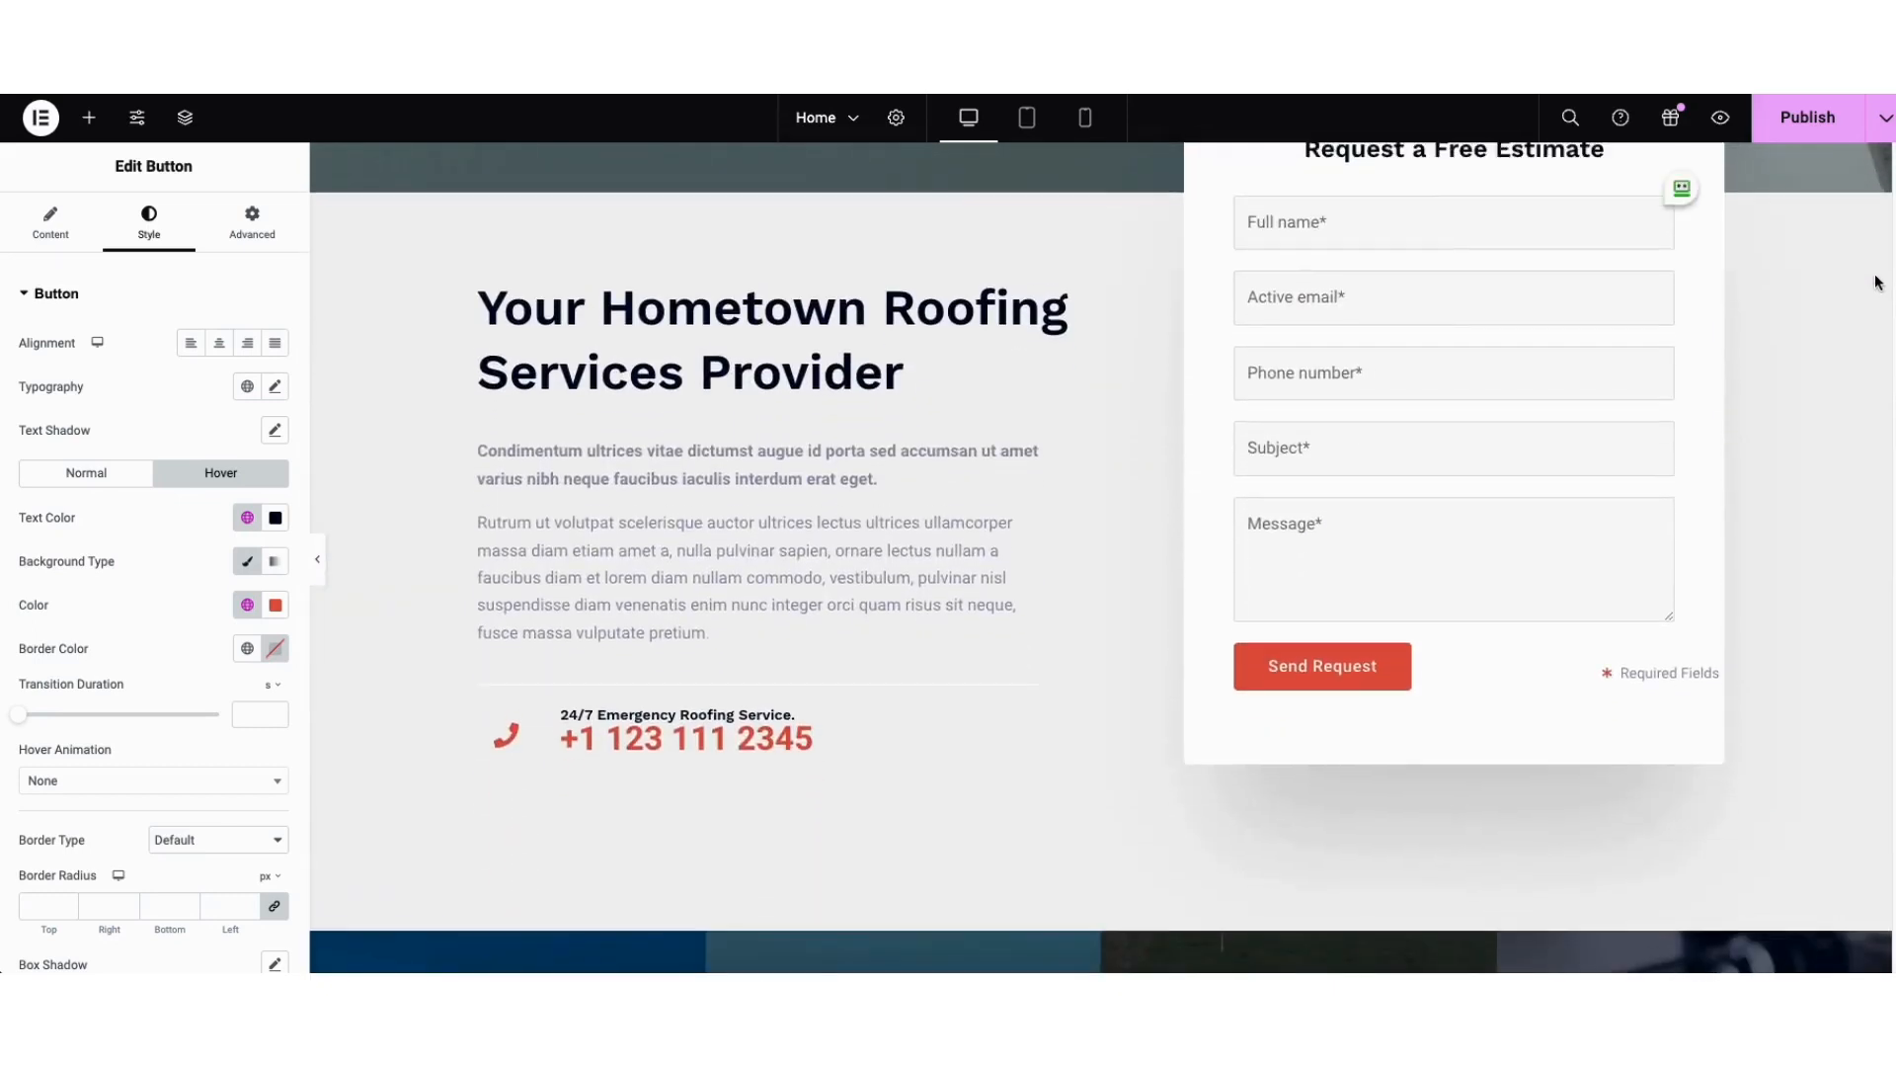
click(89, 120)
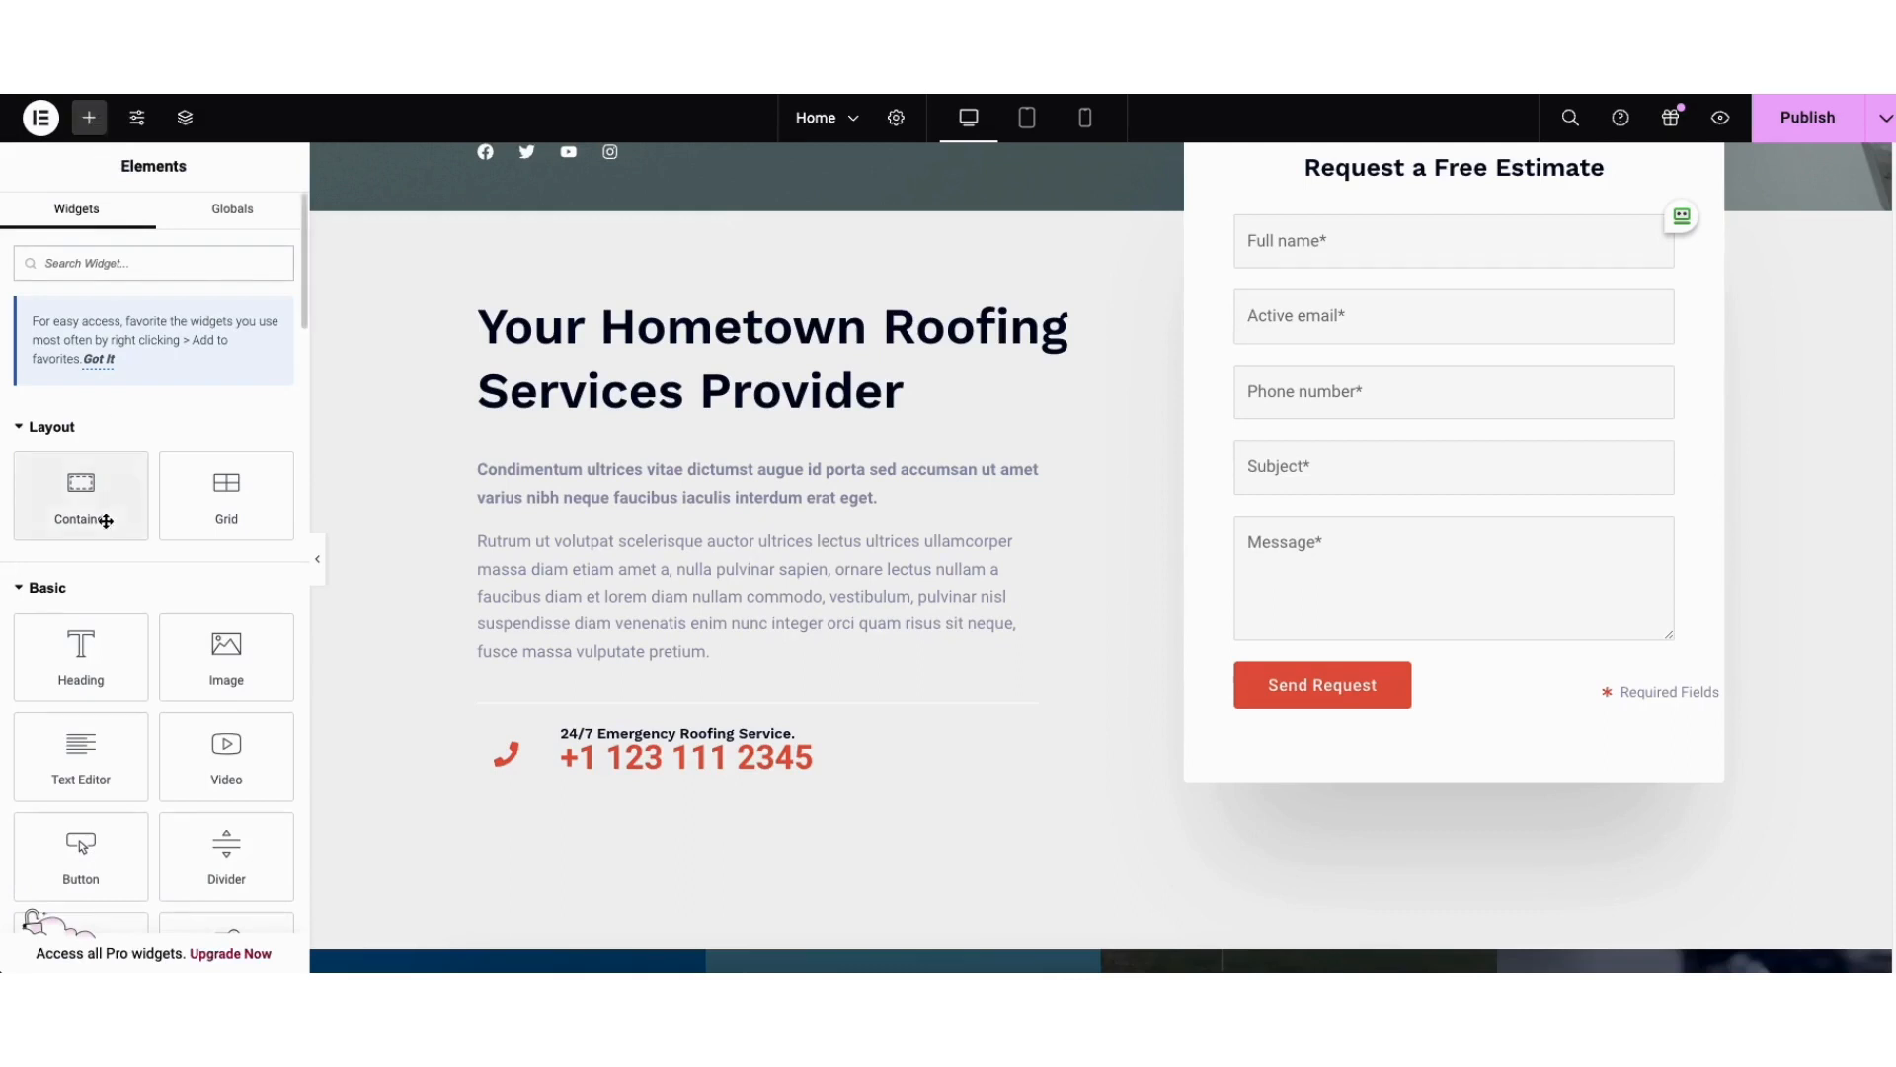
mouse_move(71, 663)
mouse_down()
mouse_move(597, 518)
mouse_move(80, 676)
mouse_up()
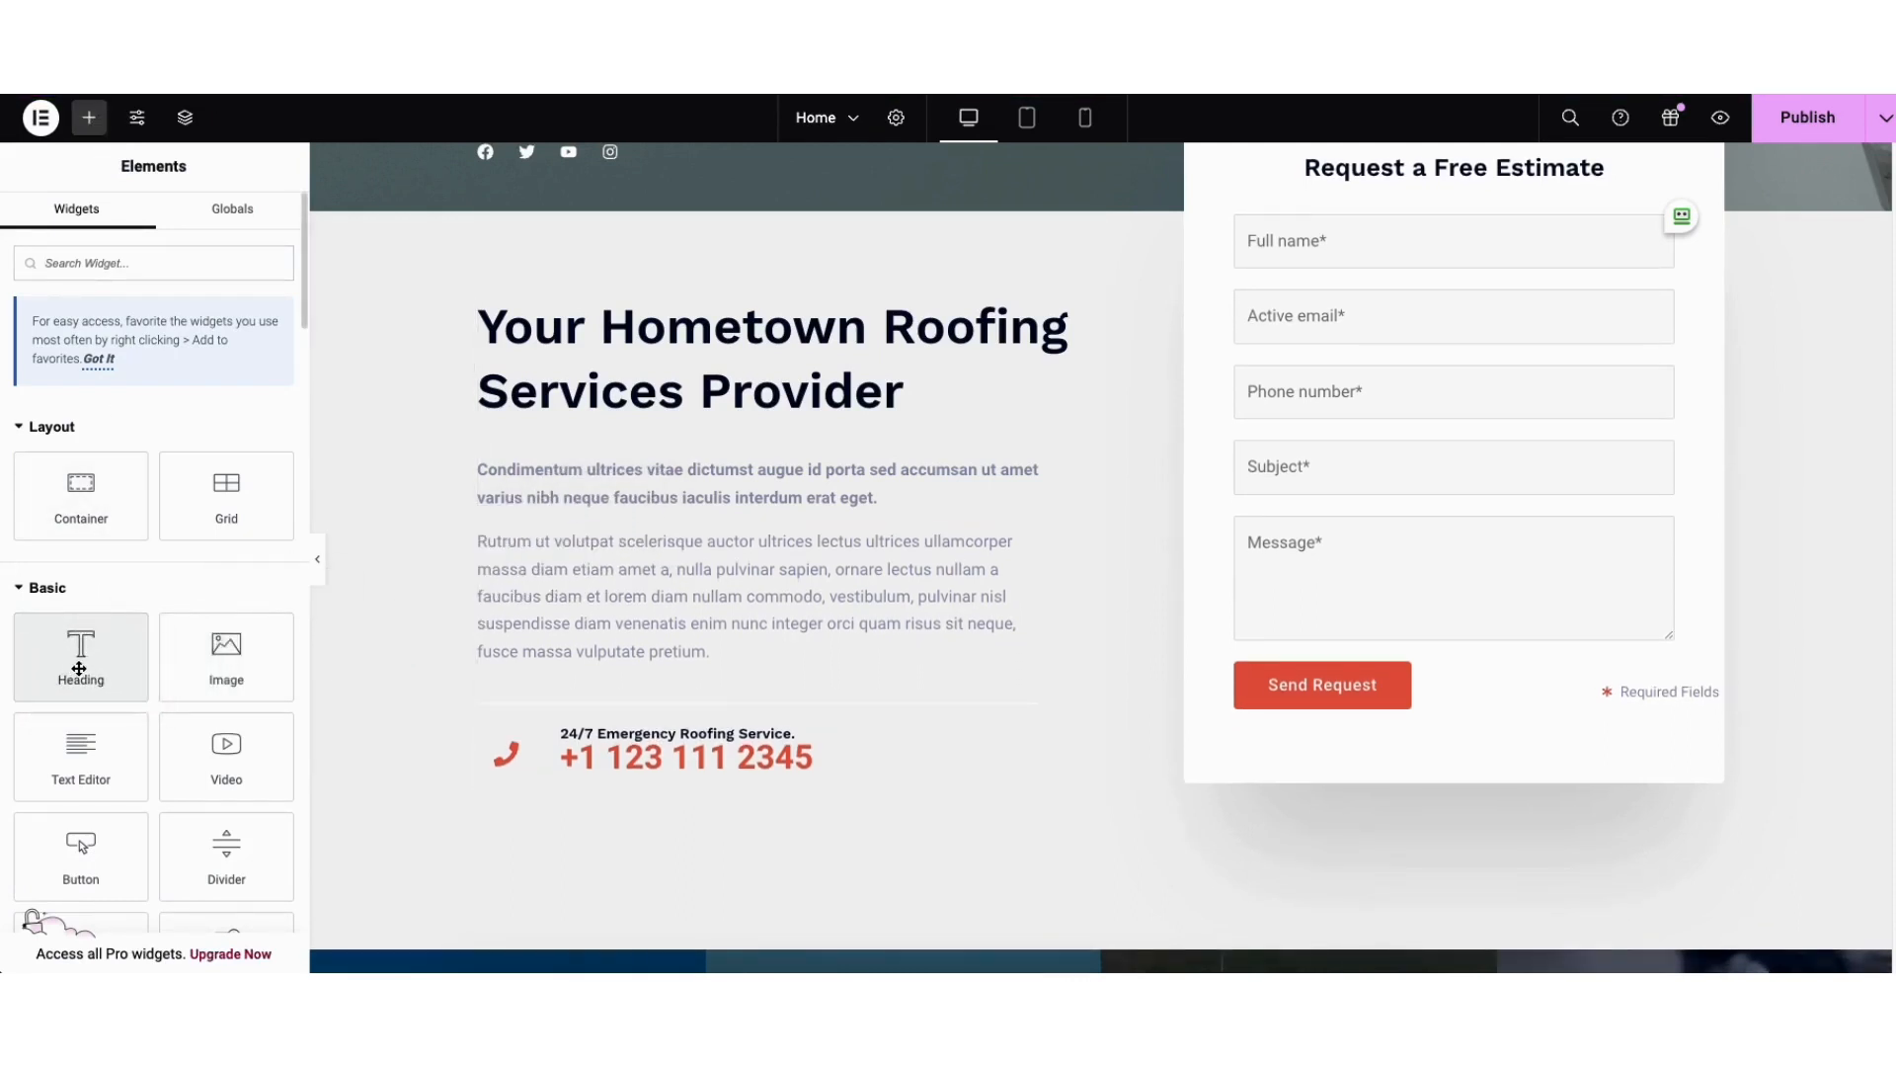
drag(76, 761, 569, 543)
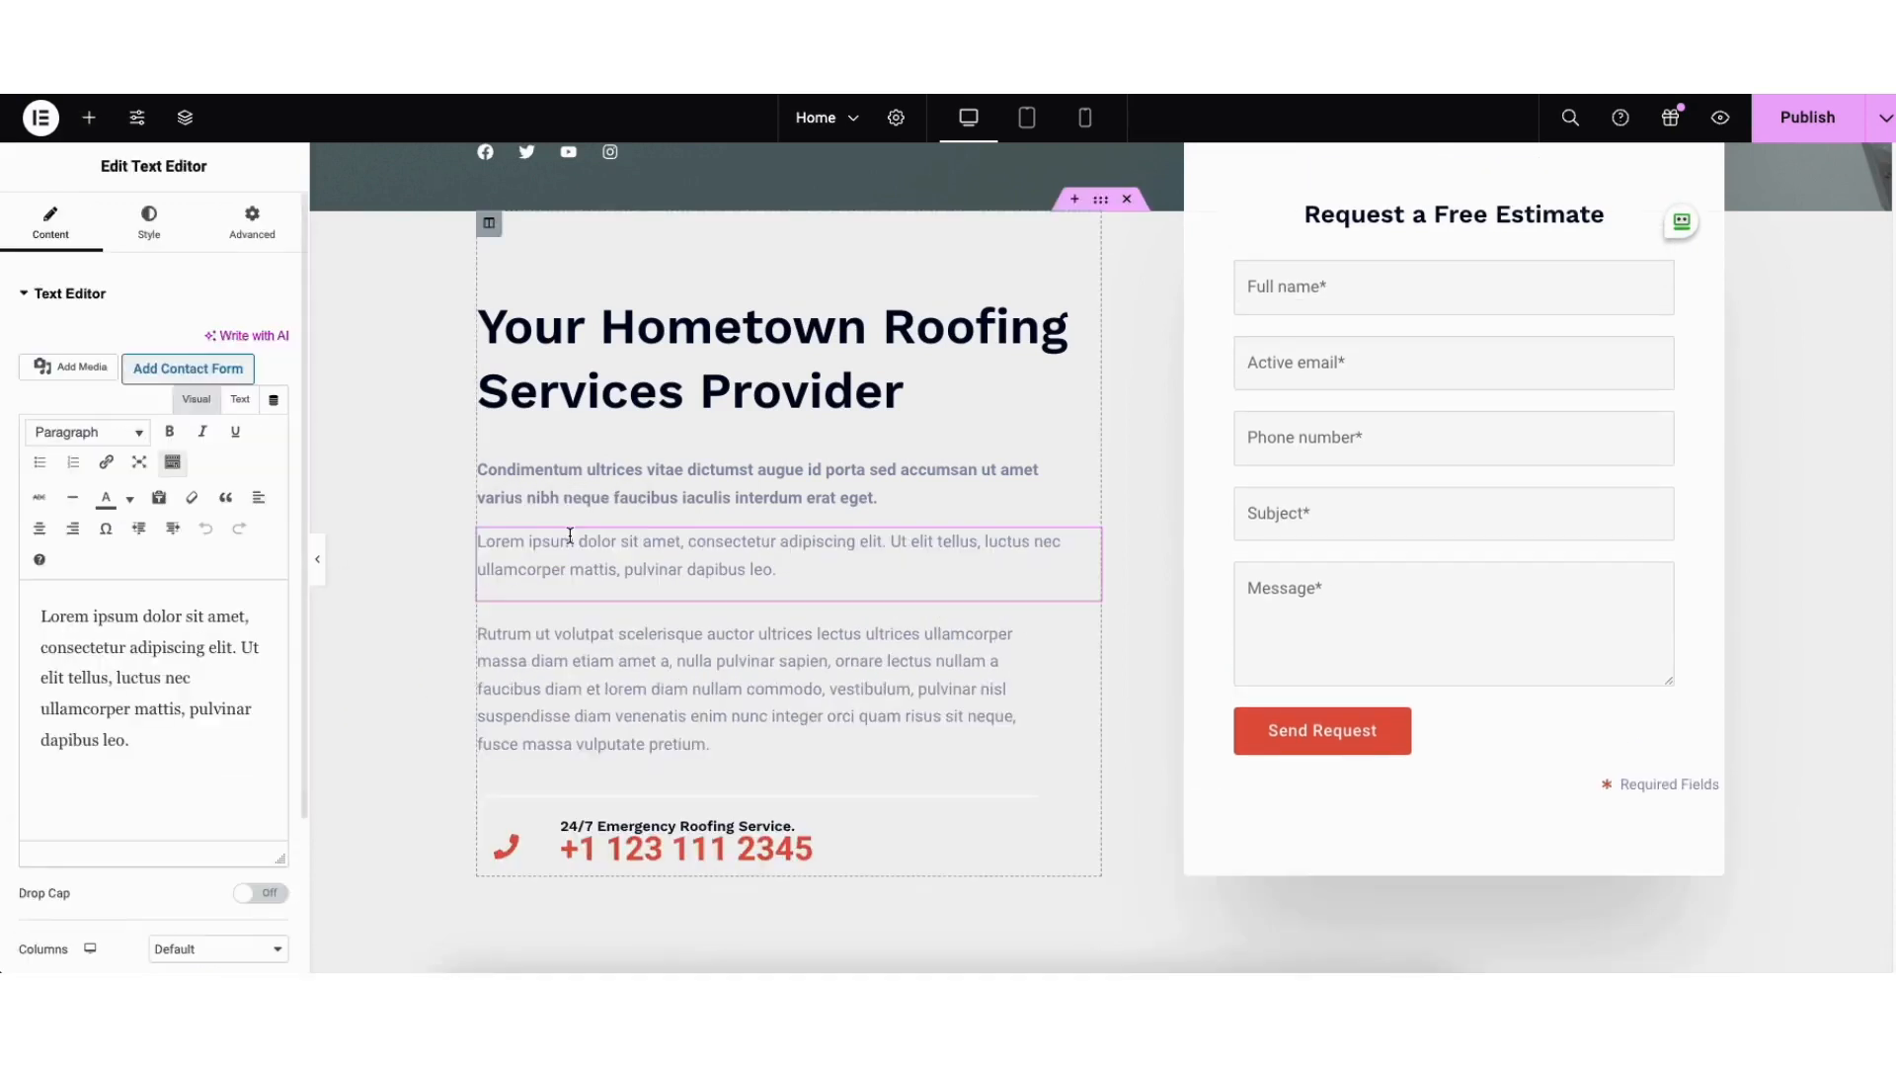
right_click(568, 549)
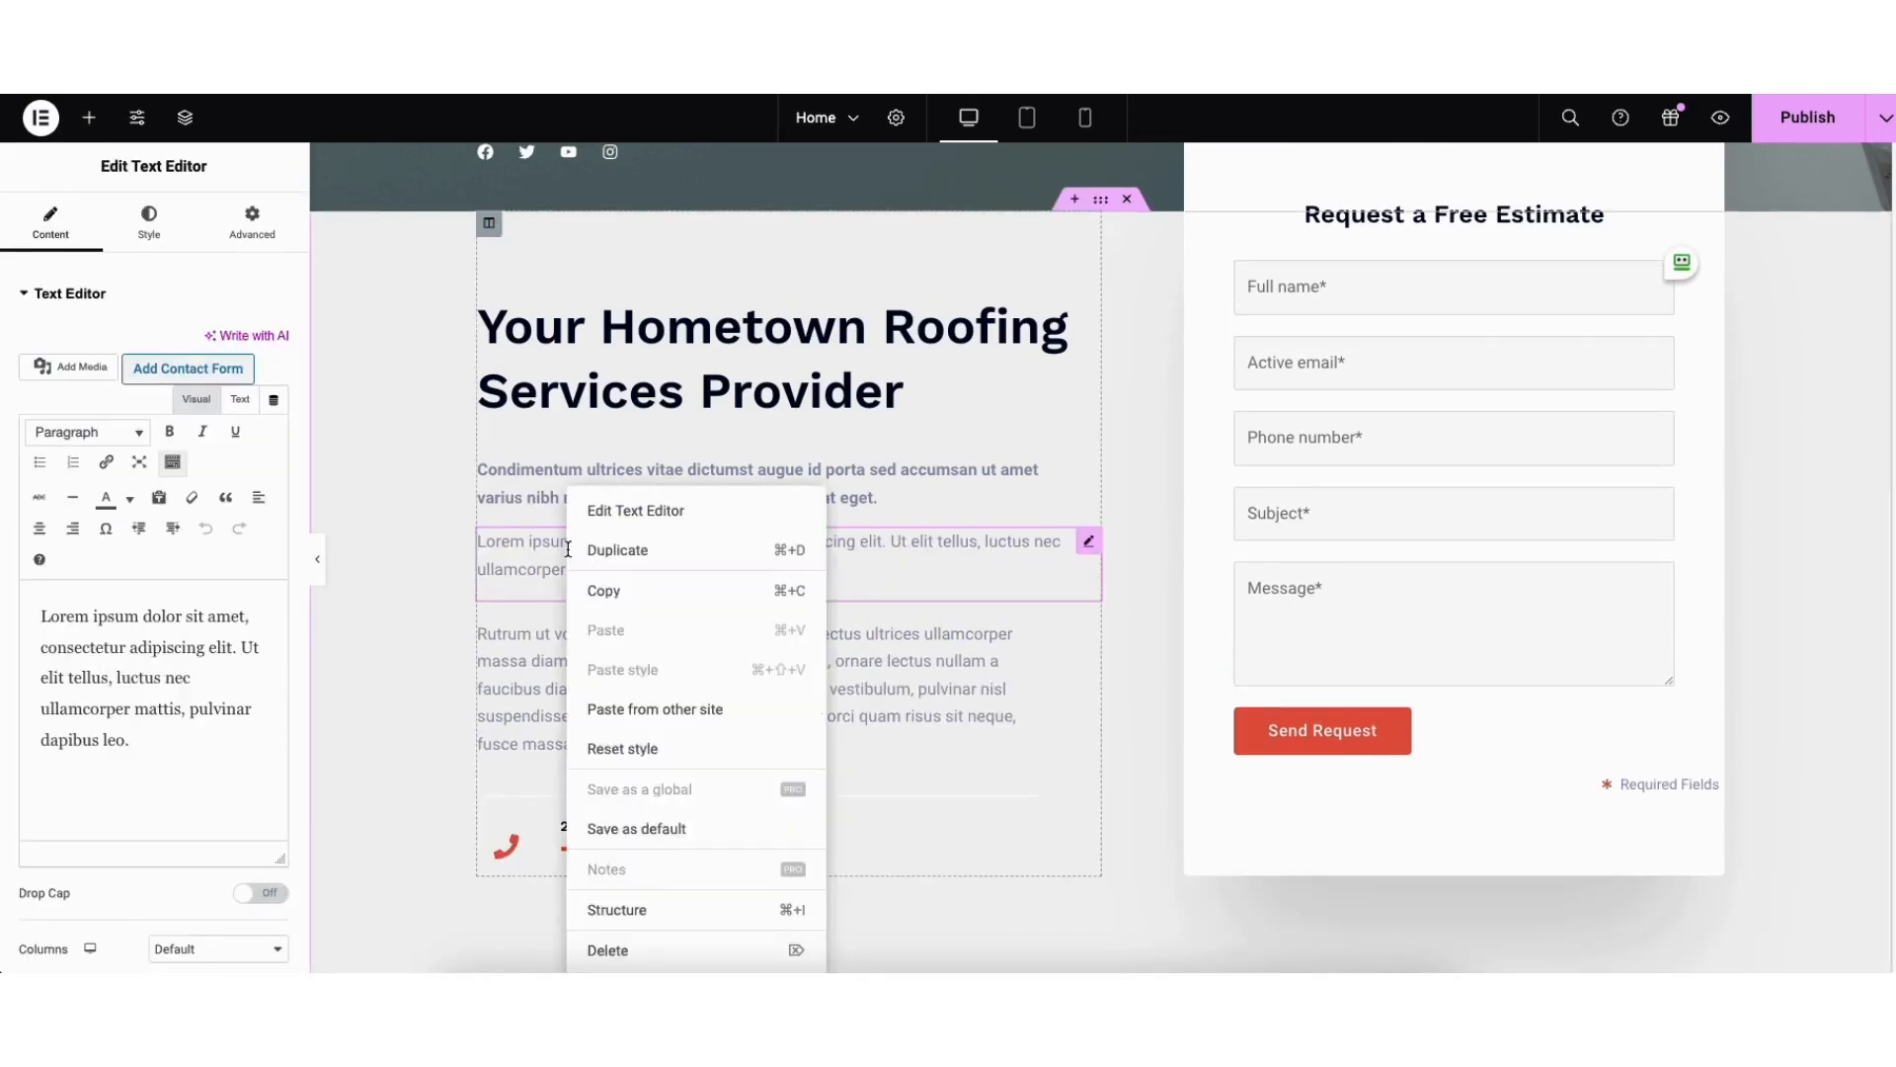
click(610, 950)
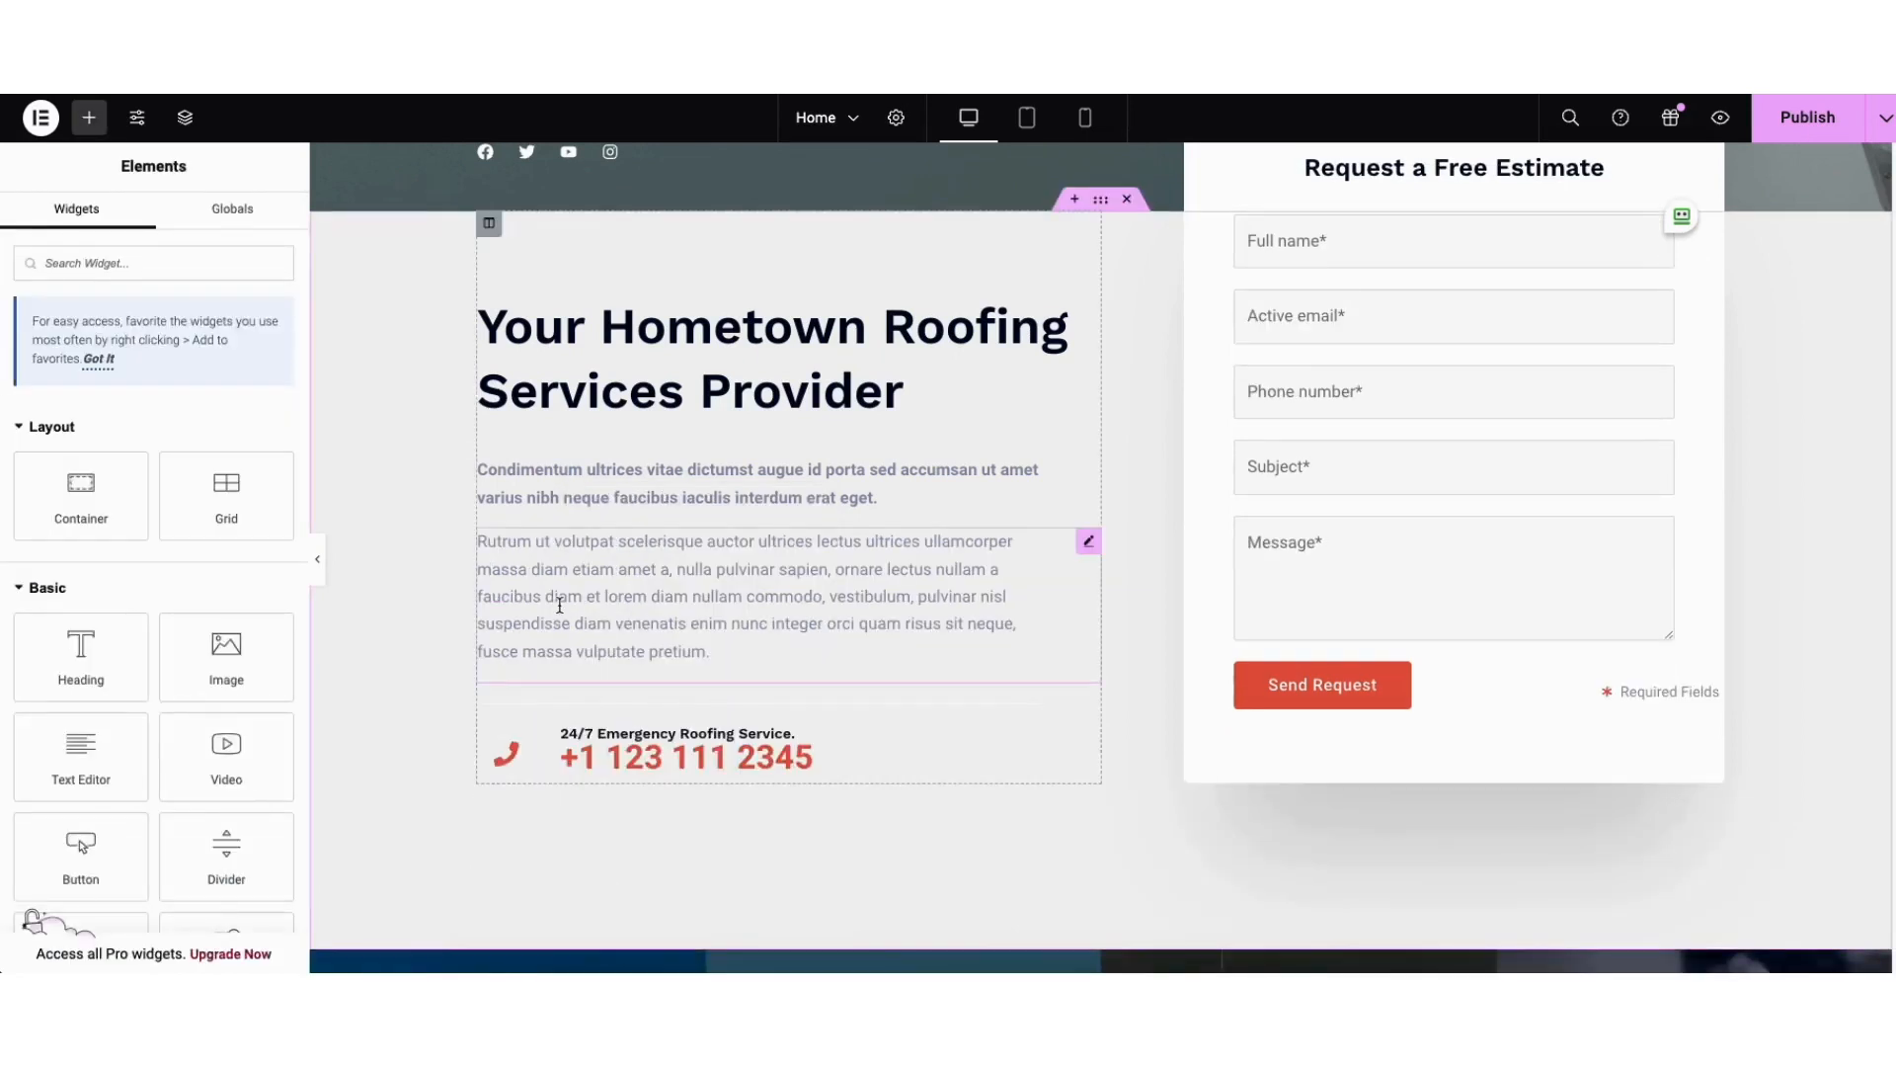
- Duplicate the bold paragraph under the "Your Hometown Roofing Services Provider" heading
right_click(591, 490)
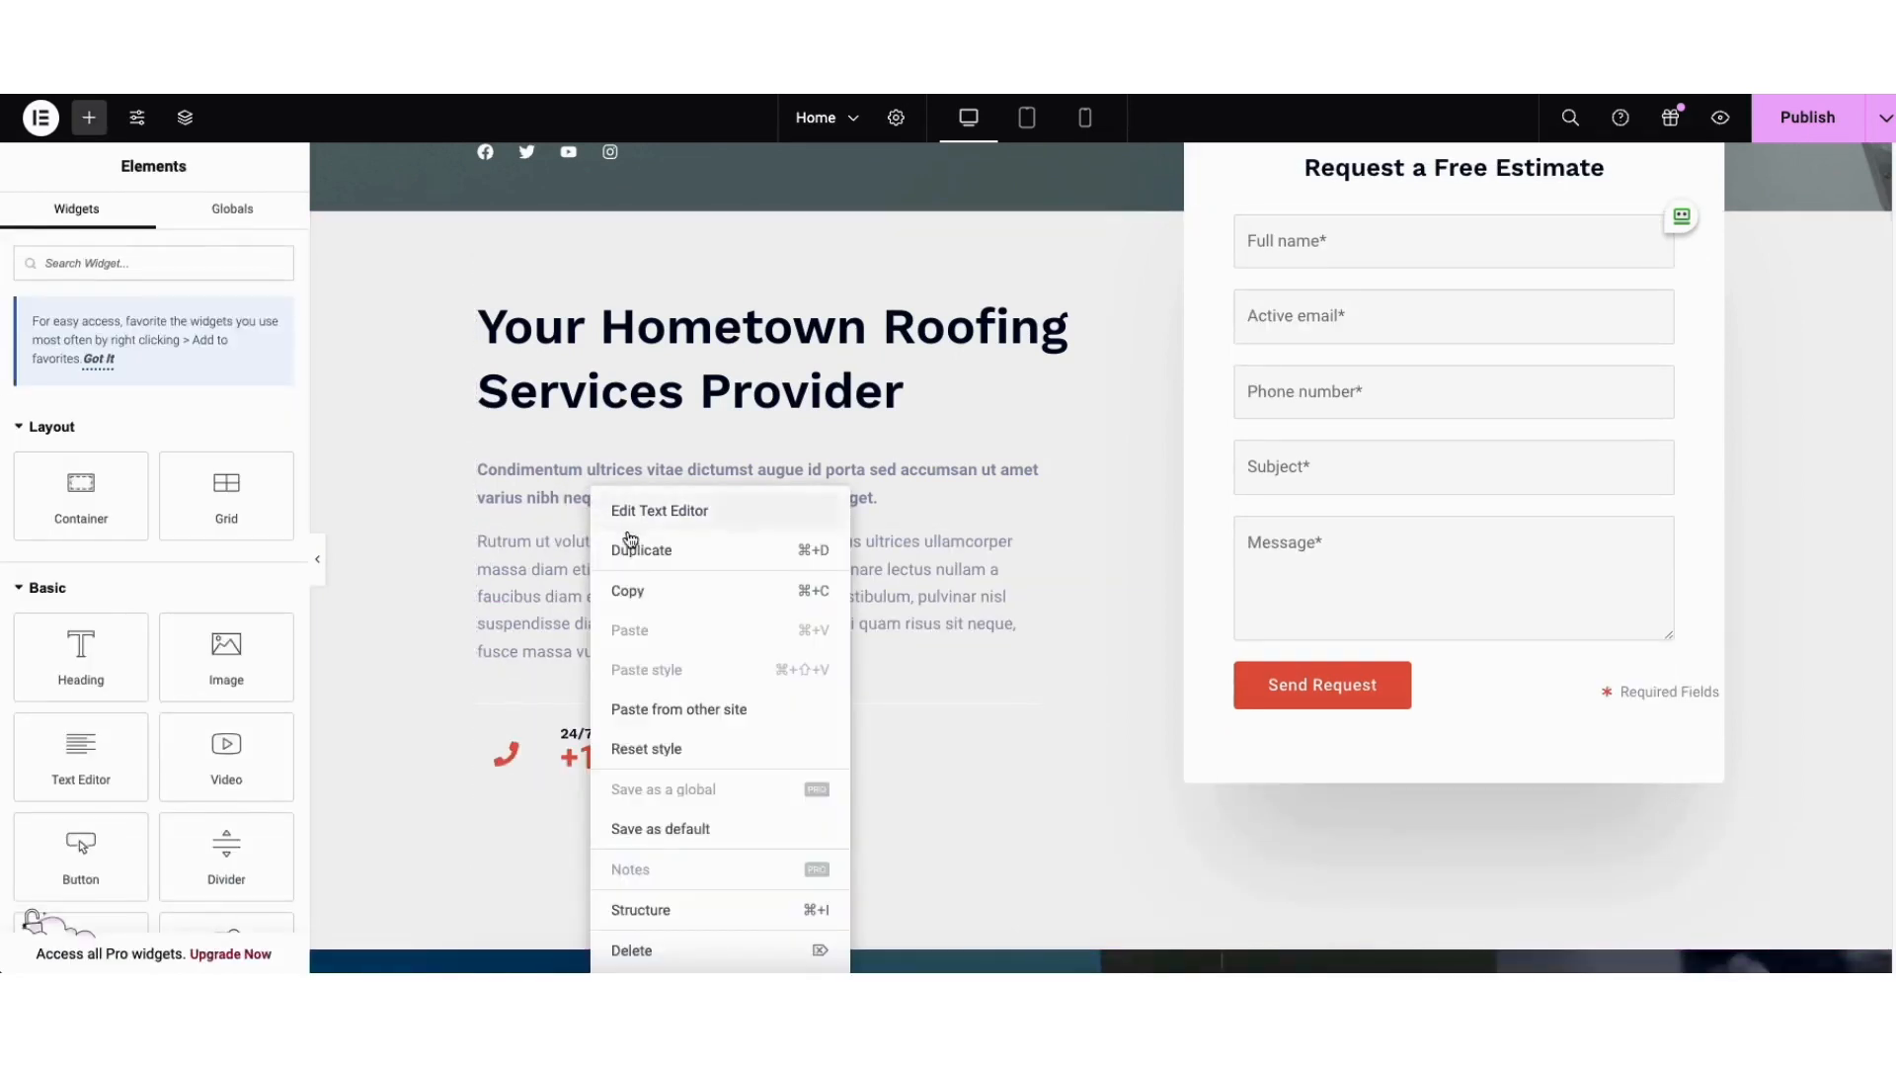
click(634, 551)
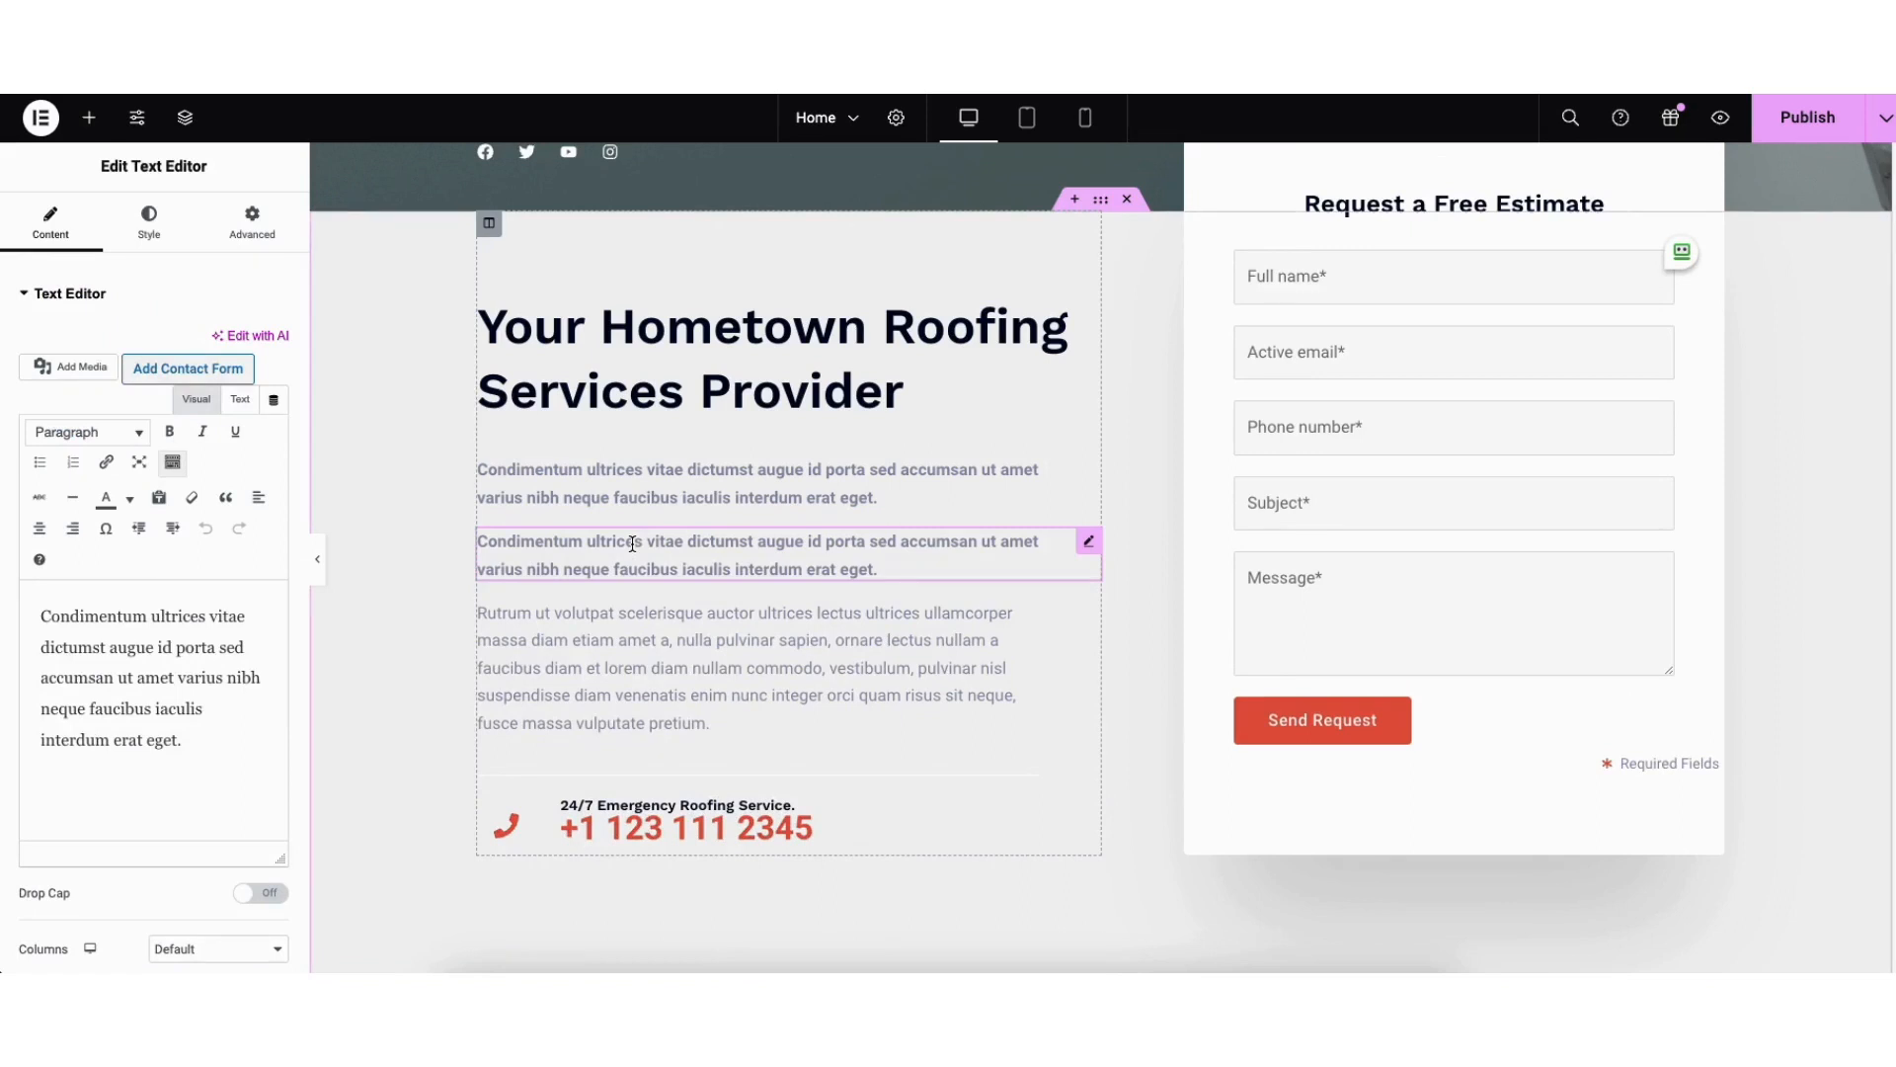
drag(633, 544, 1017, 652)
drag(1083, 718, 1026, 530)
- Add a Text Editor widget directly below the duplicated bold paragraph
click(89, 118)
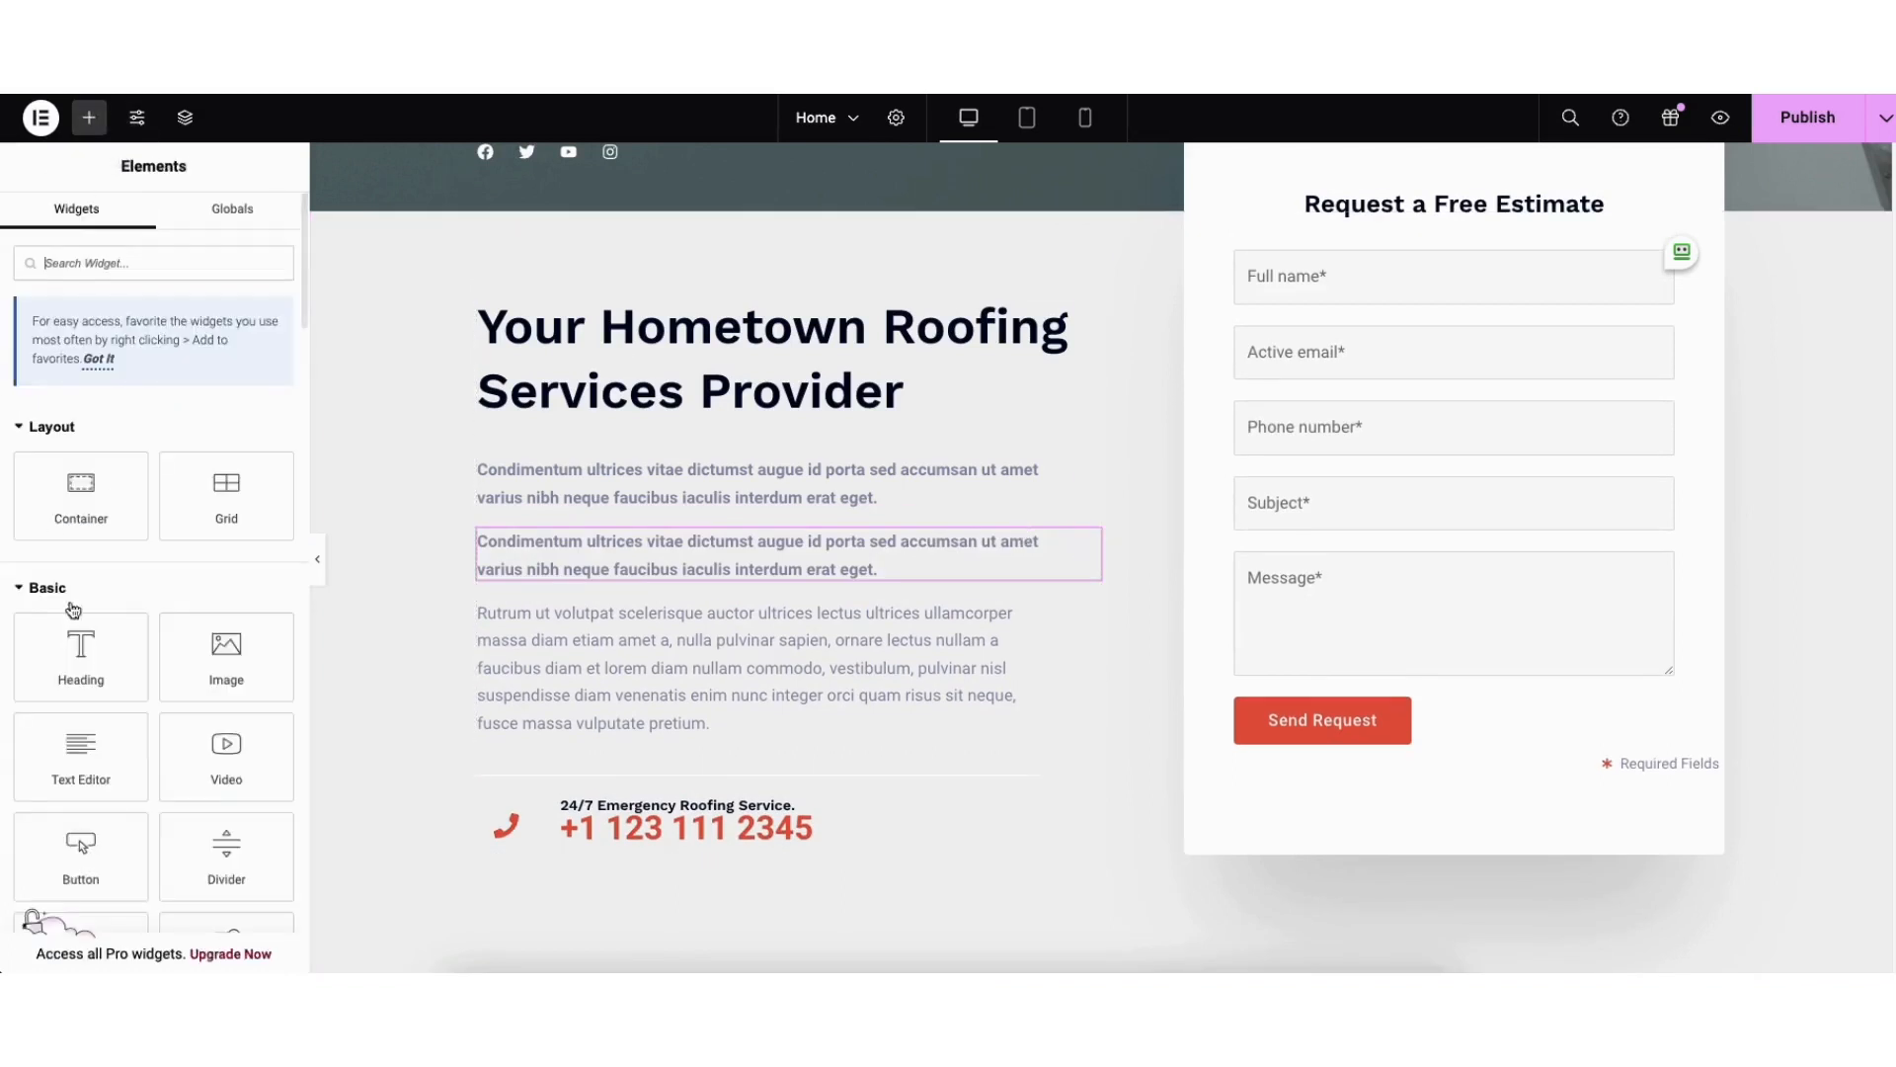
drag(84, 761, 605, 613)
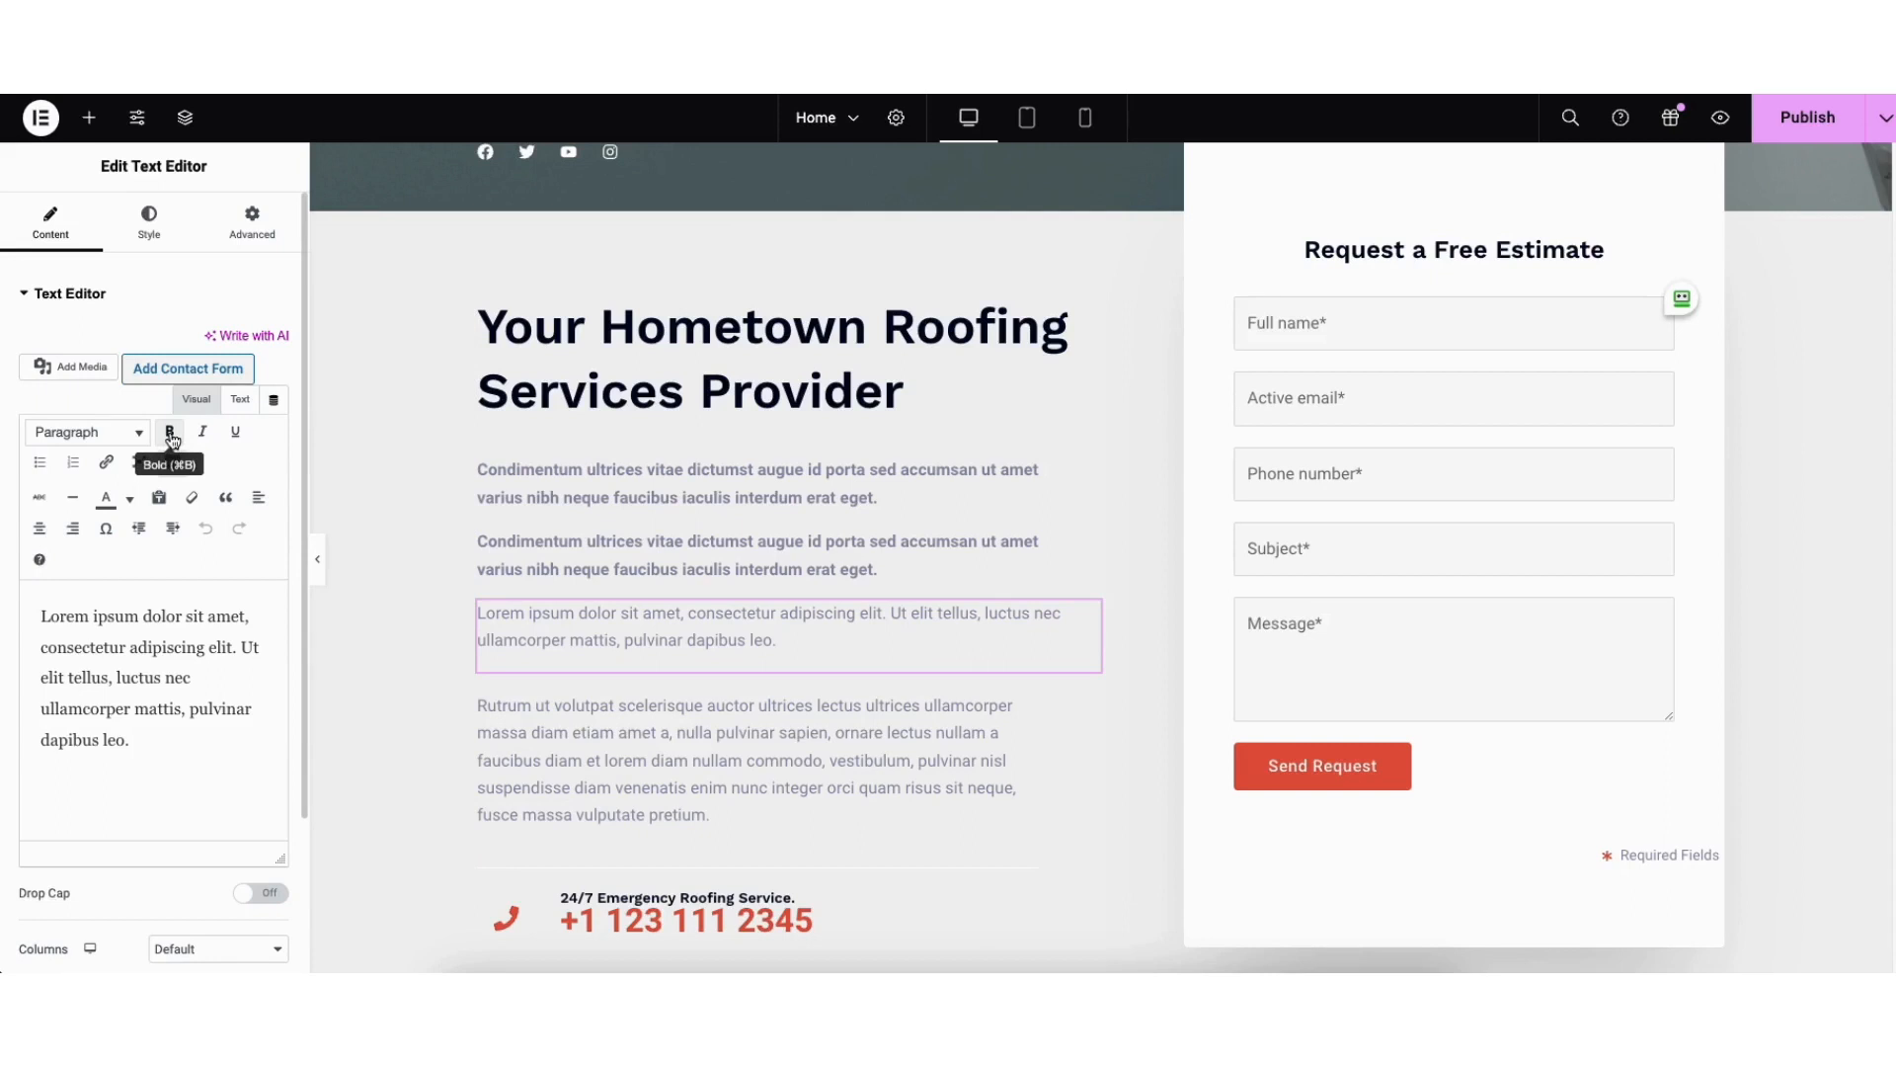
- Examine the new text widget's link, text color, undo and redo tools, as well as its typography options
click(108, 470)
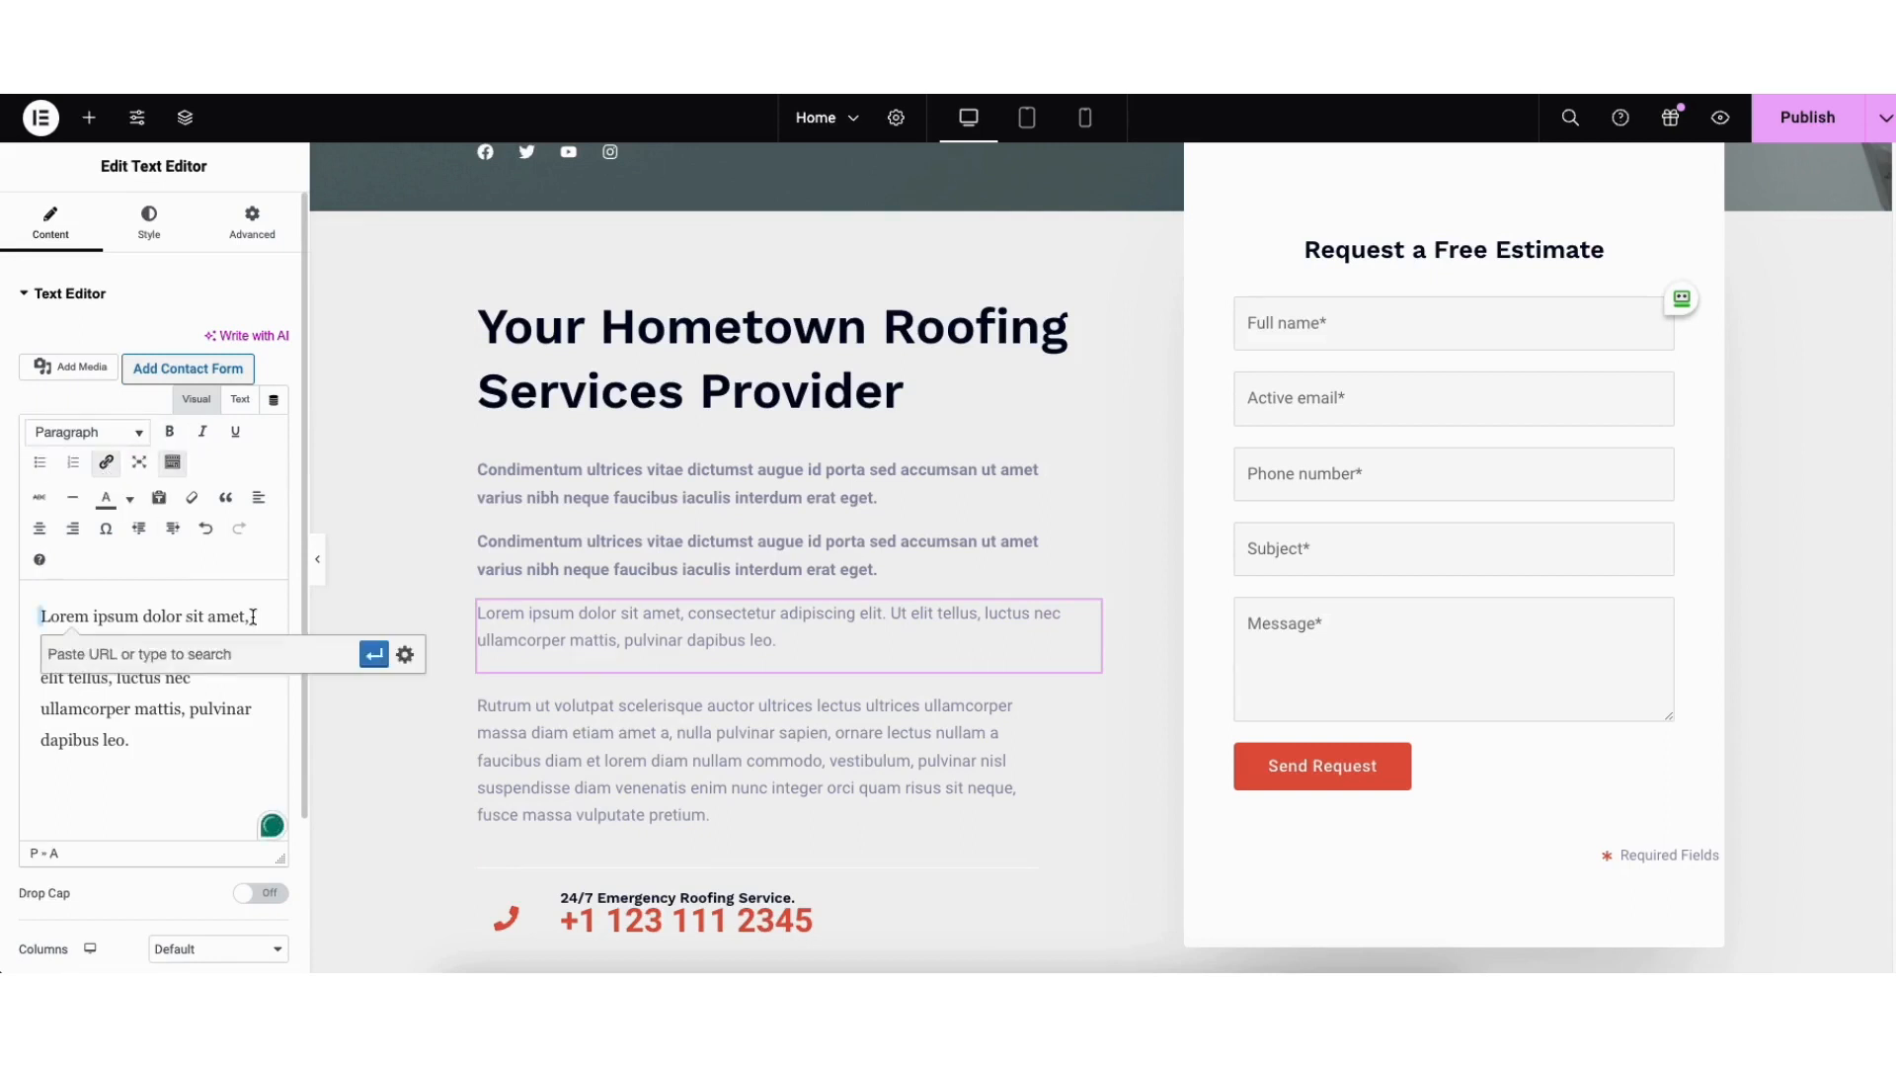
click(404, 654)
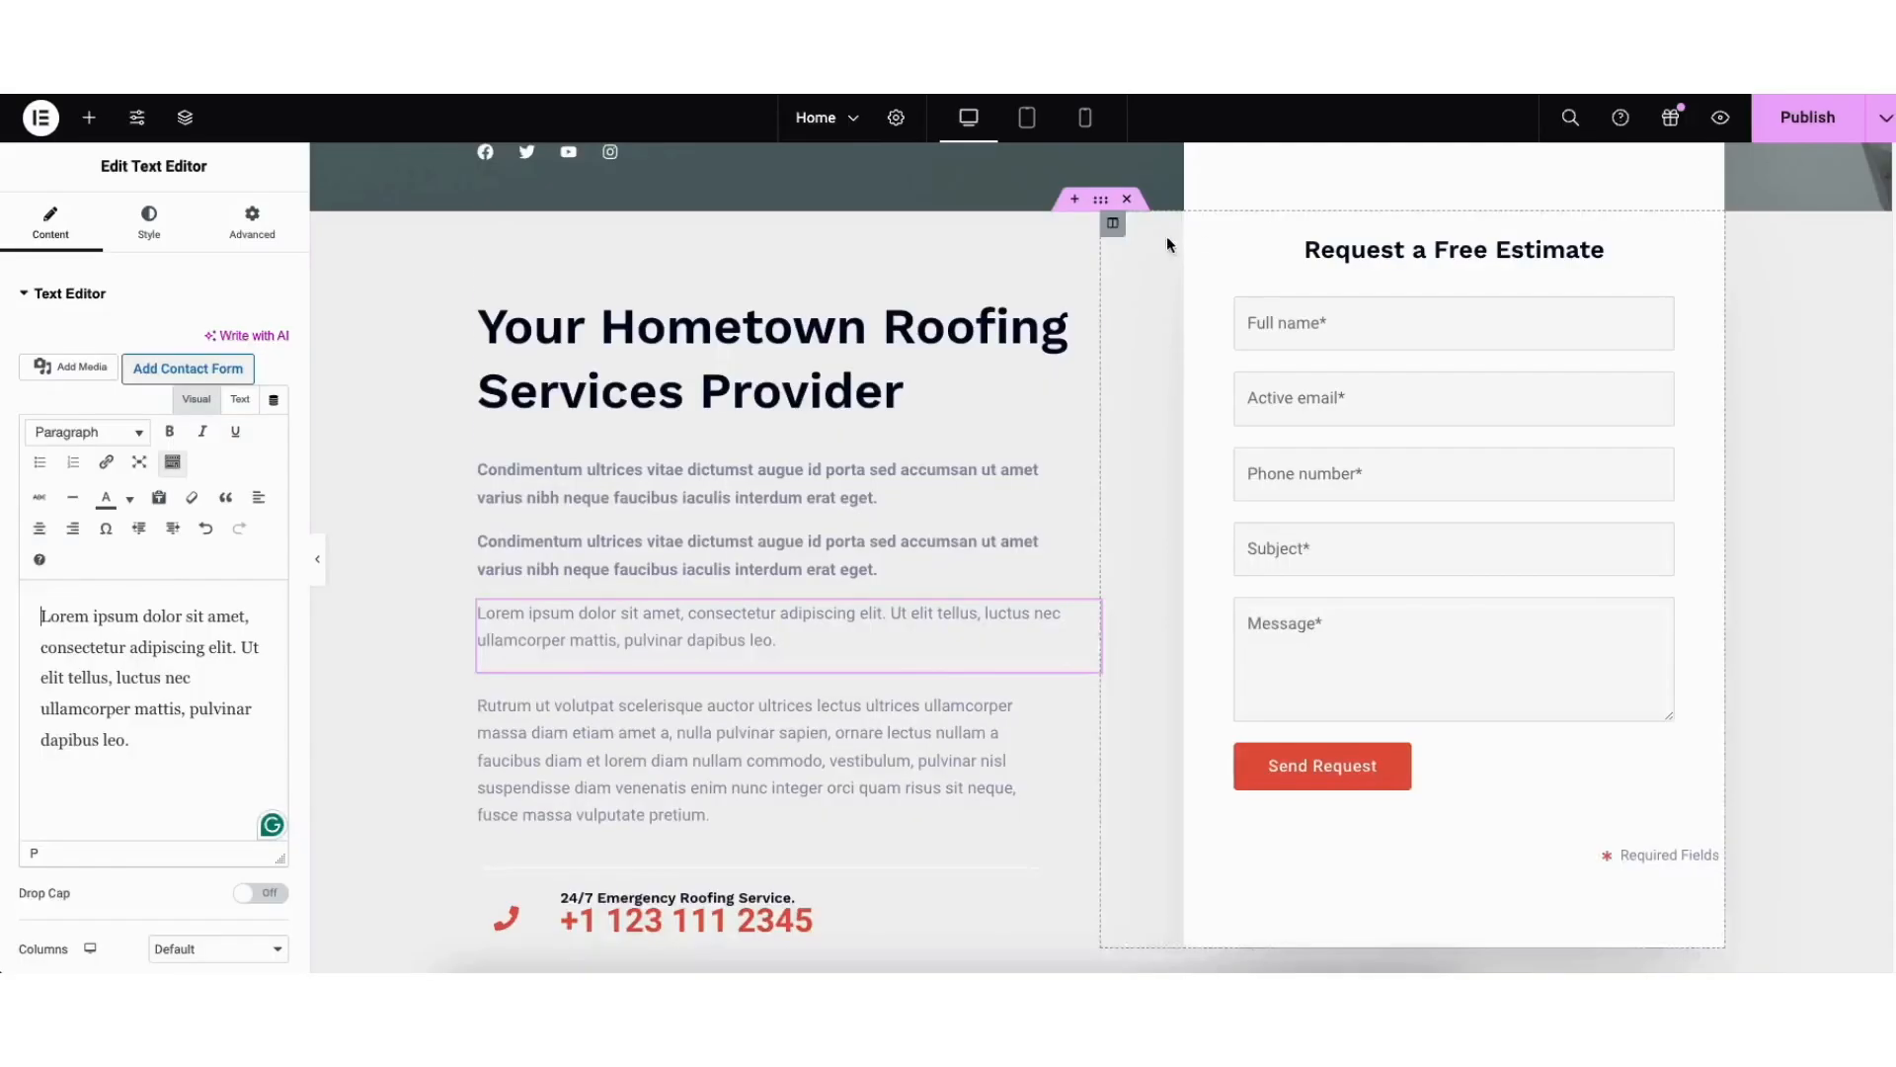
click(1193, 241)
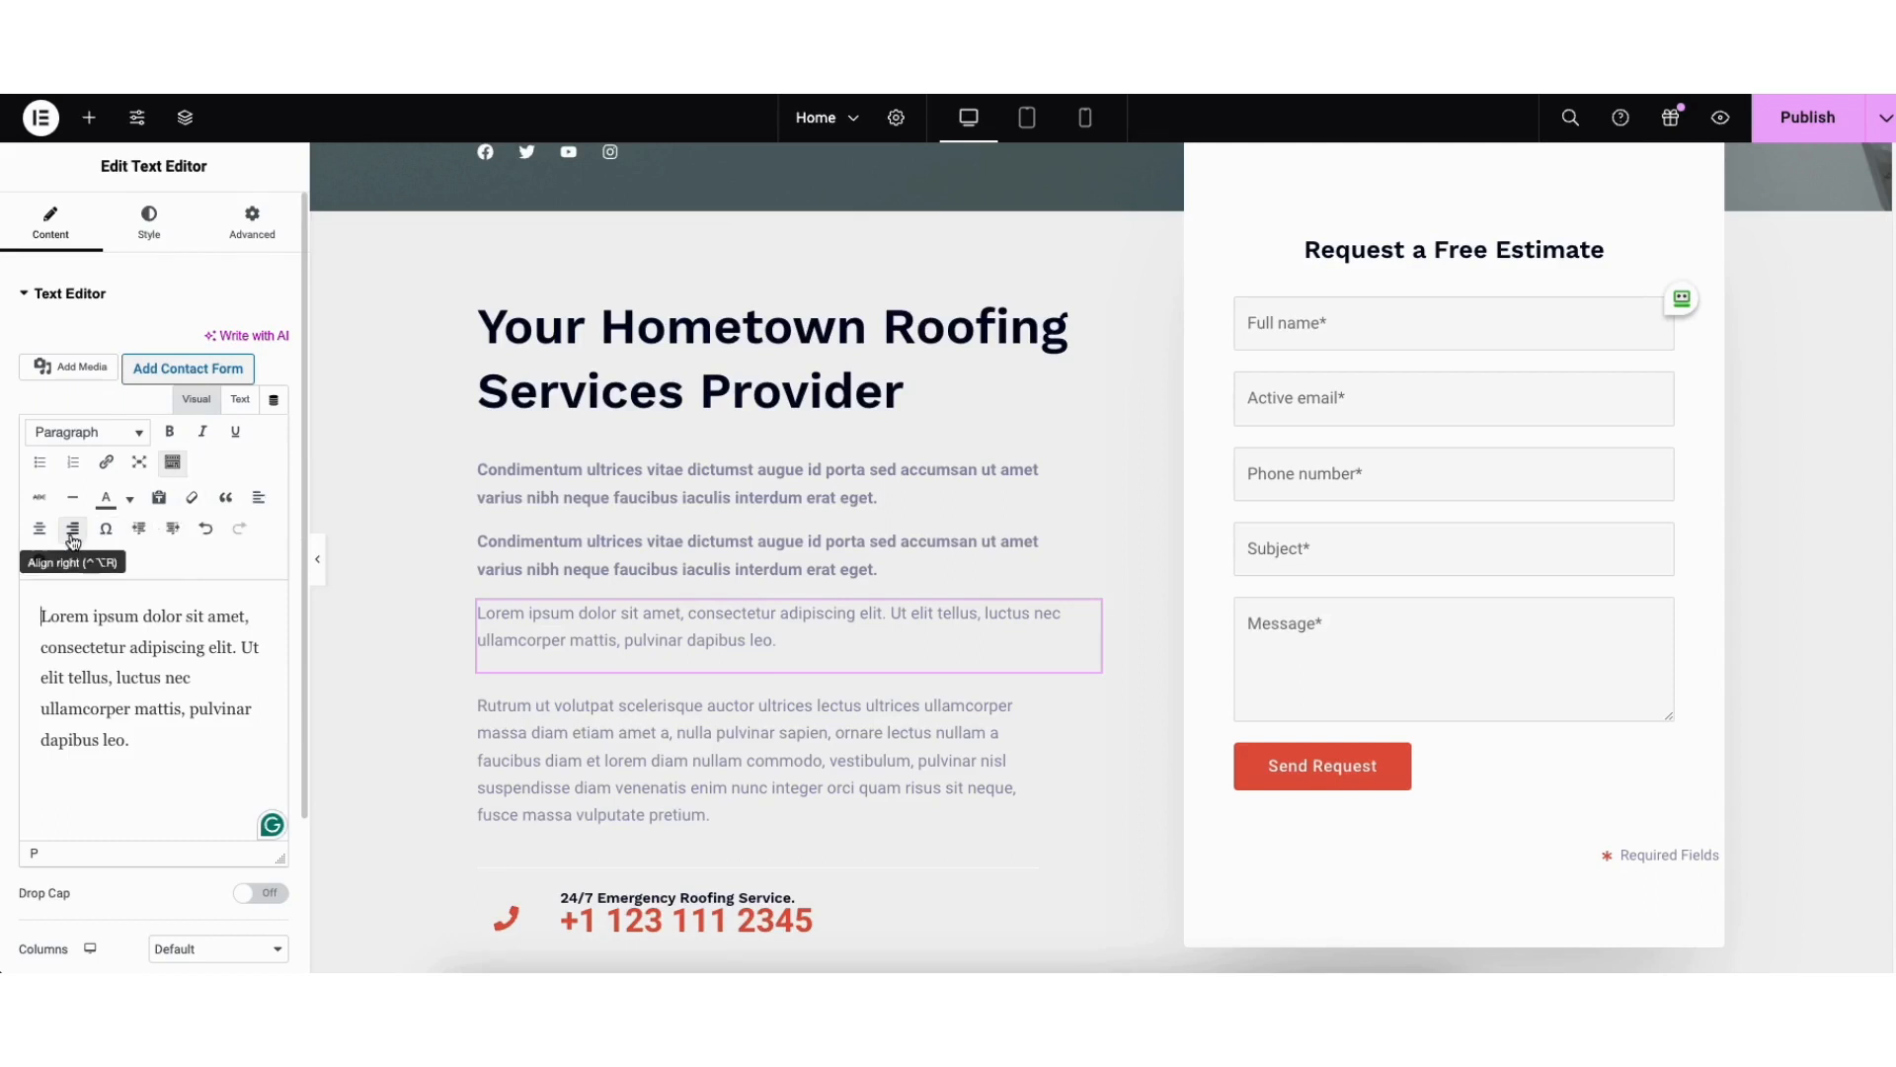
click(132, 501)
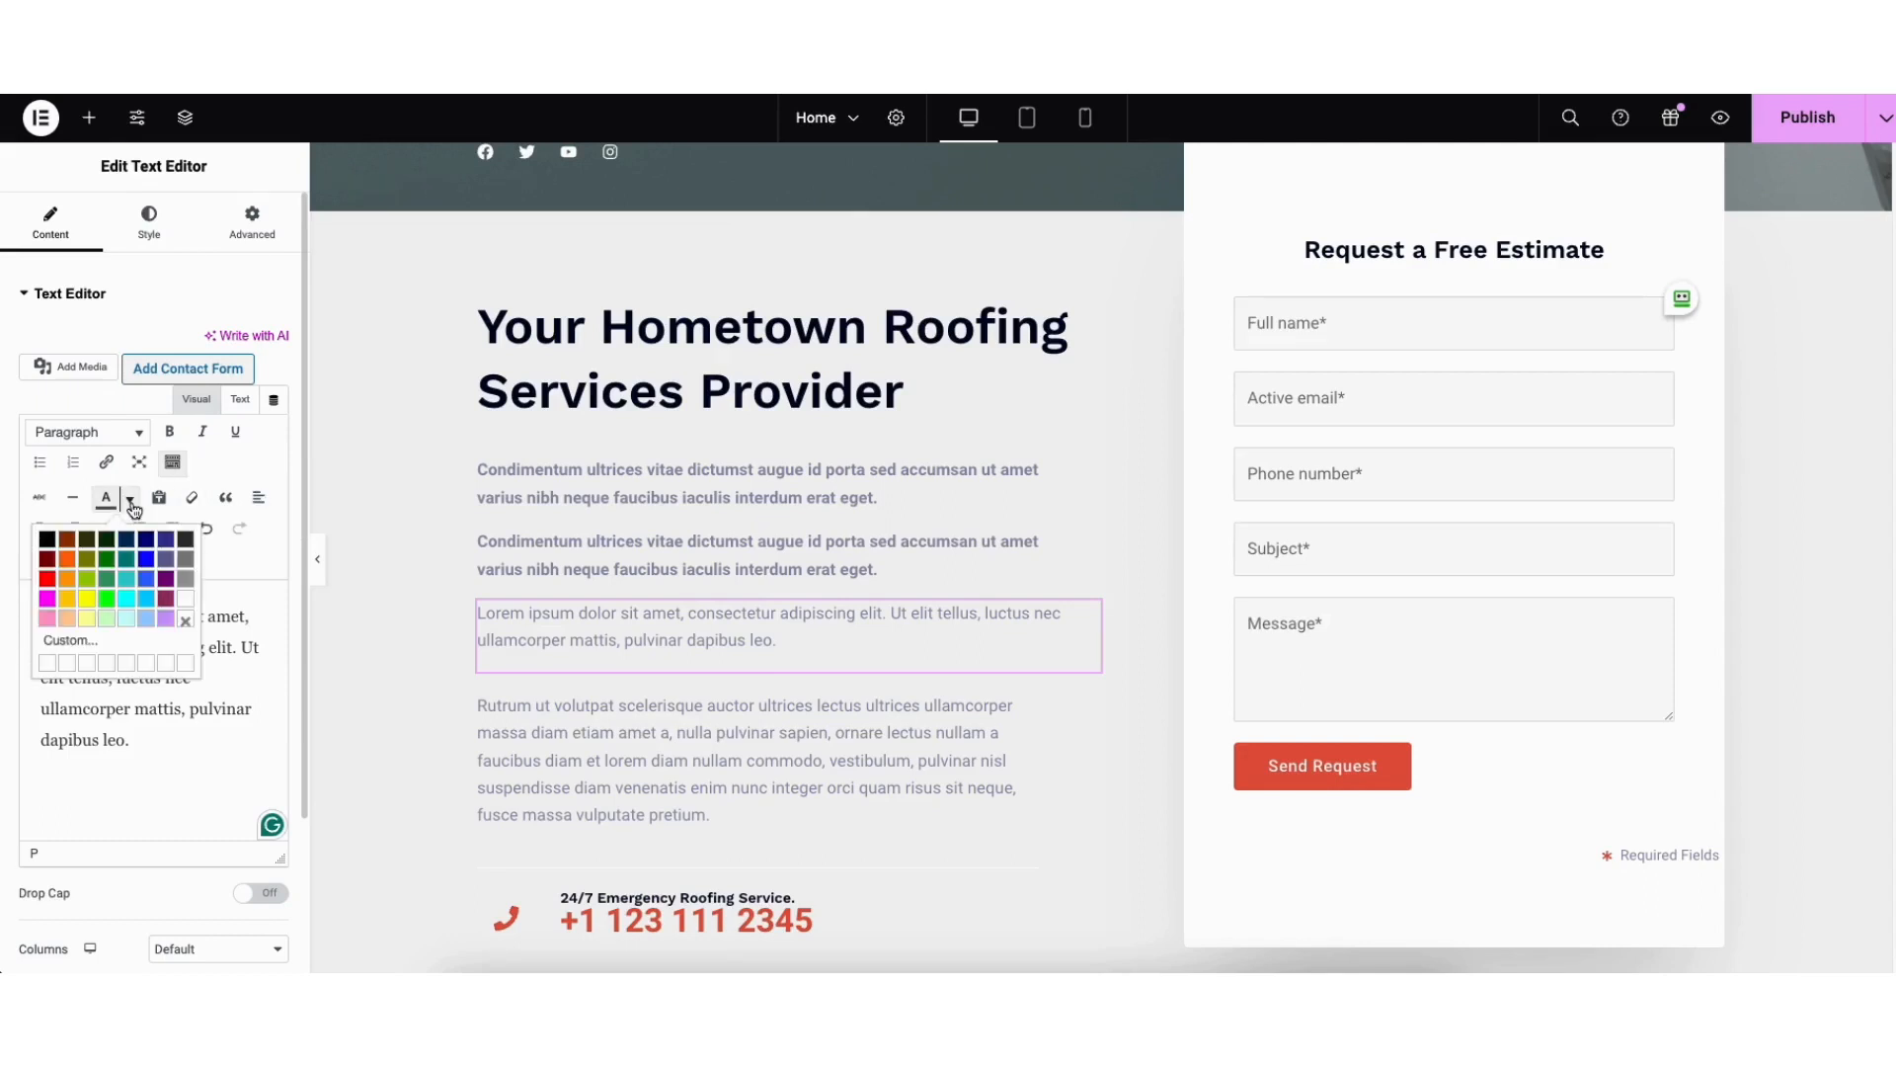
click(135, 509)
click(206, 532)
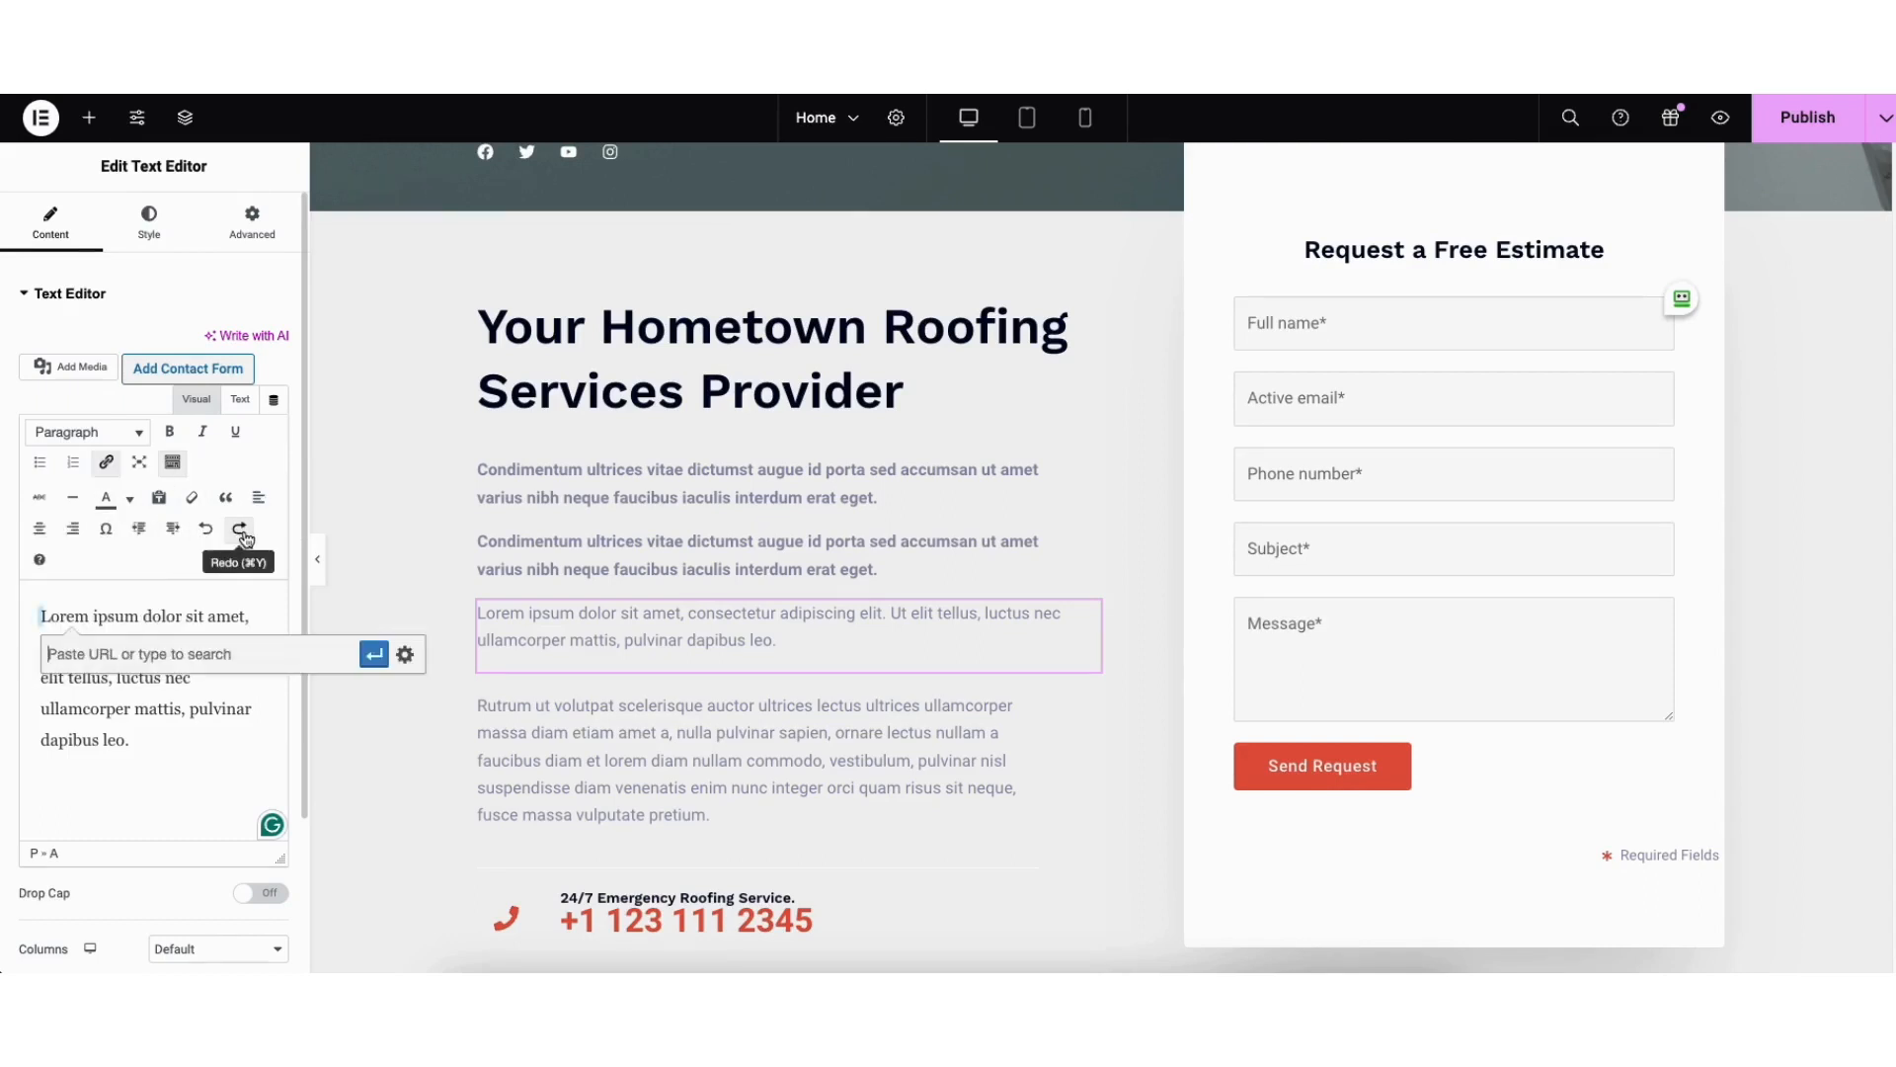
click(240, 533)
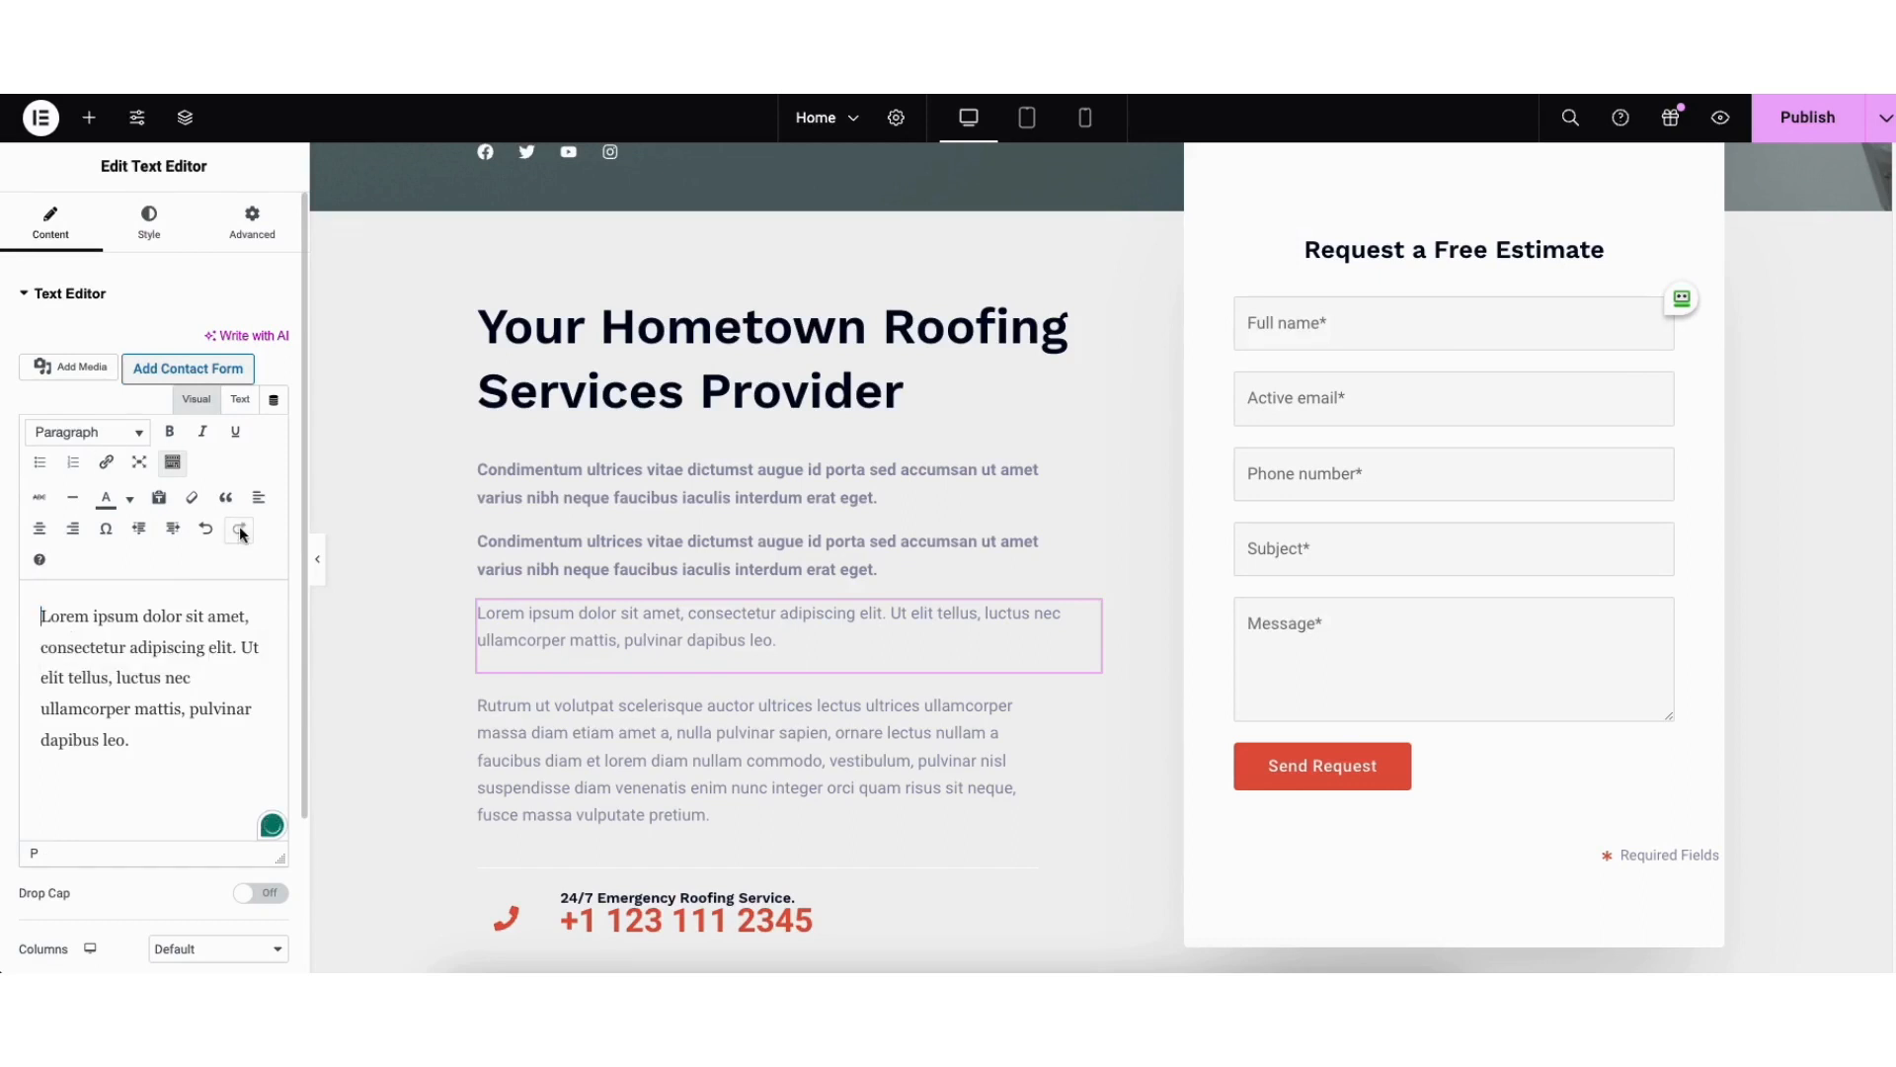
click(149, 222)
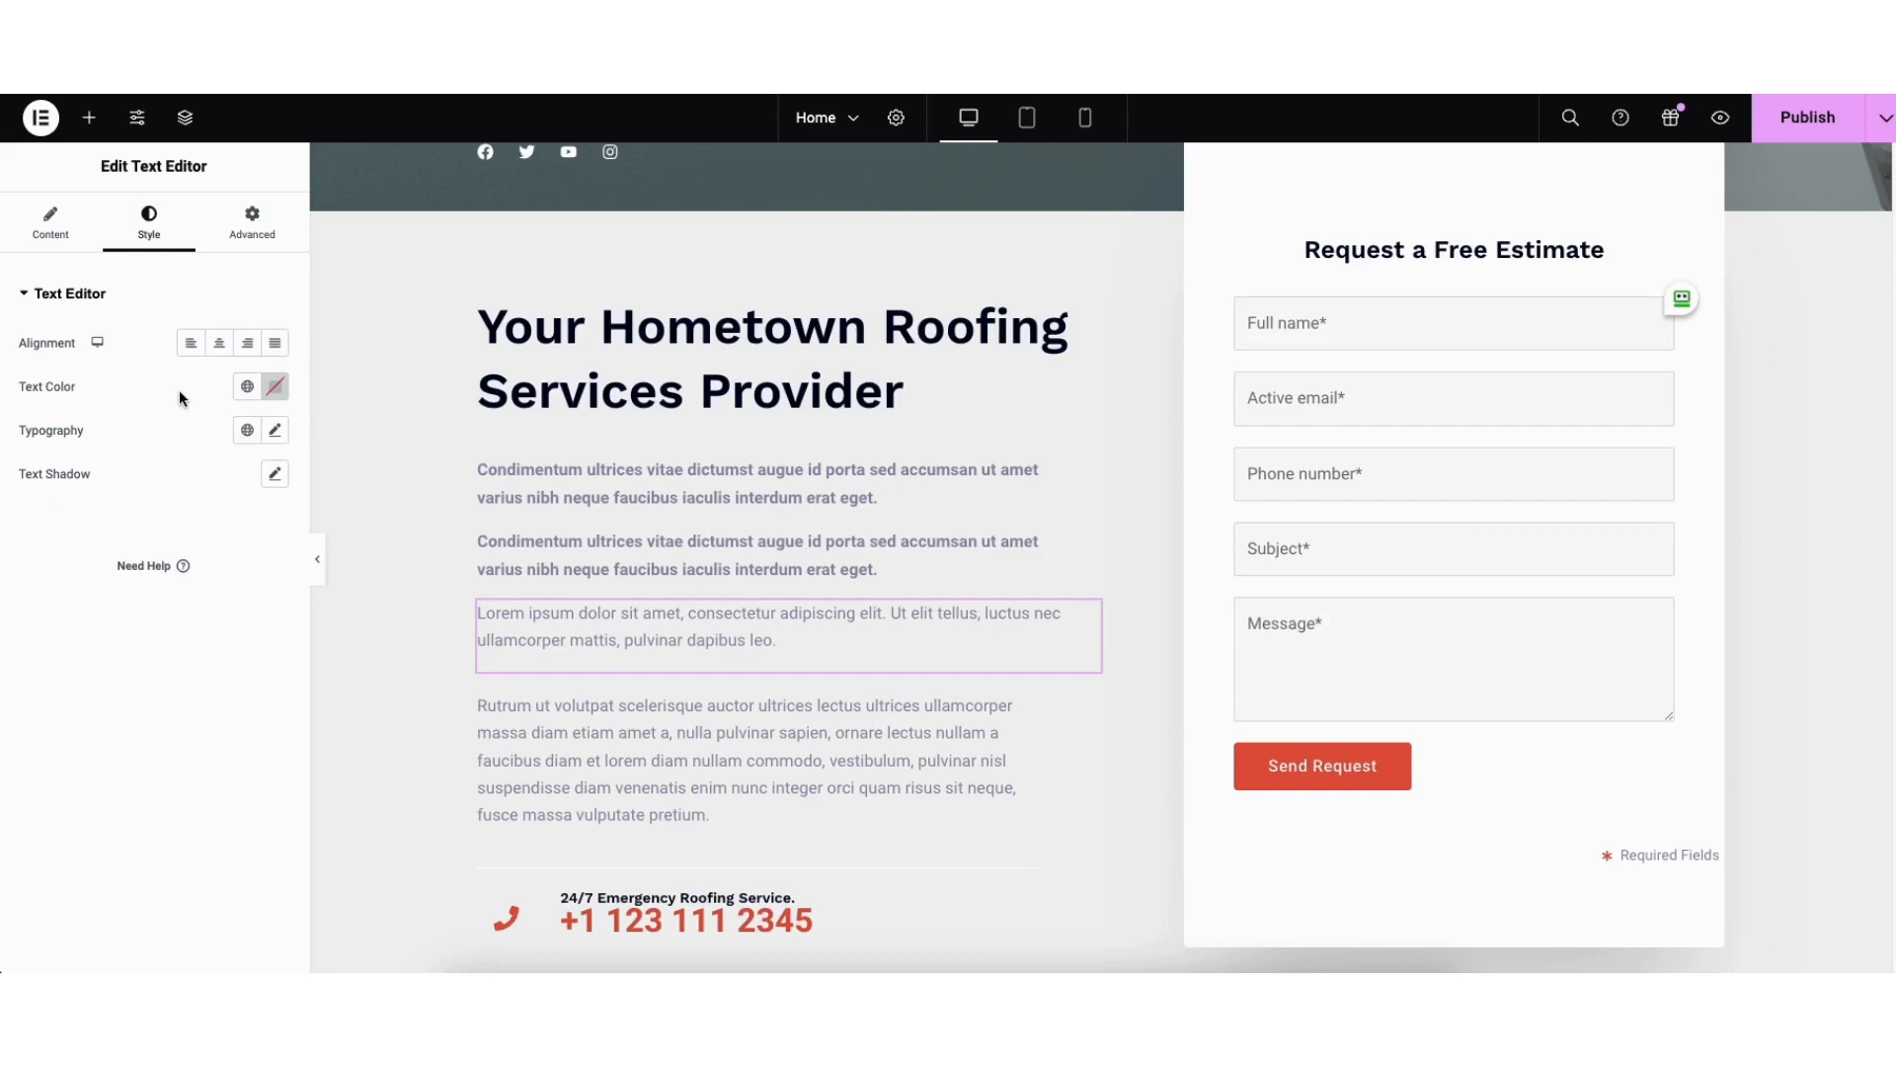
click(276, 433)
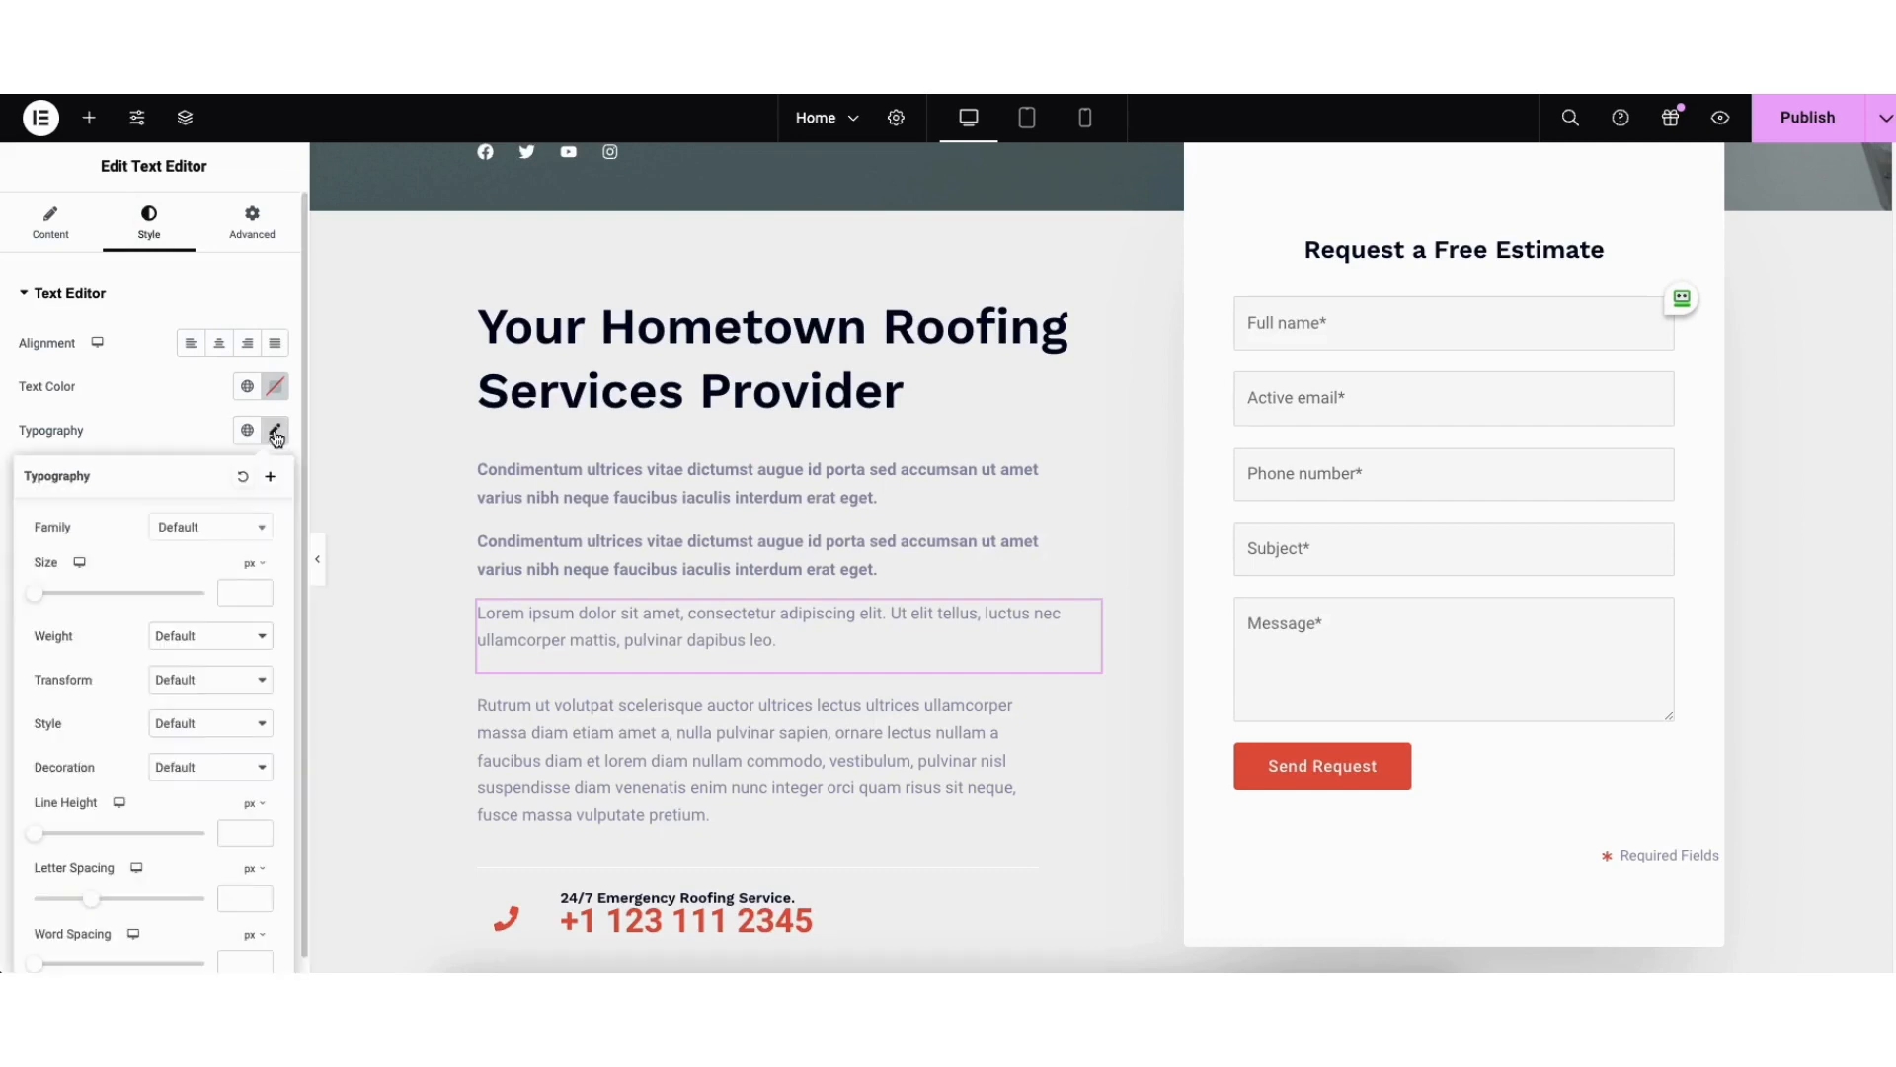
click(217, 534)
drag(263, 590, 265, 624)
click(121, 559)
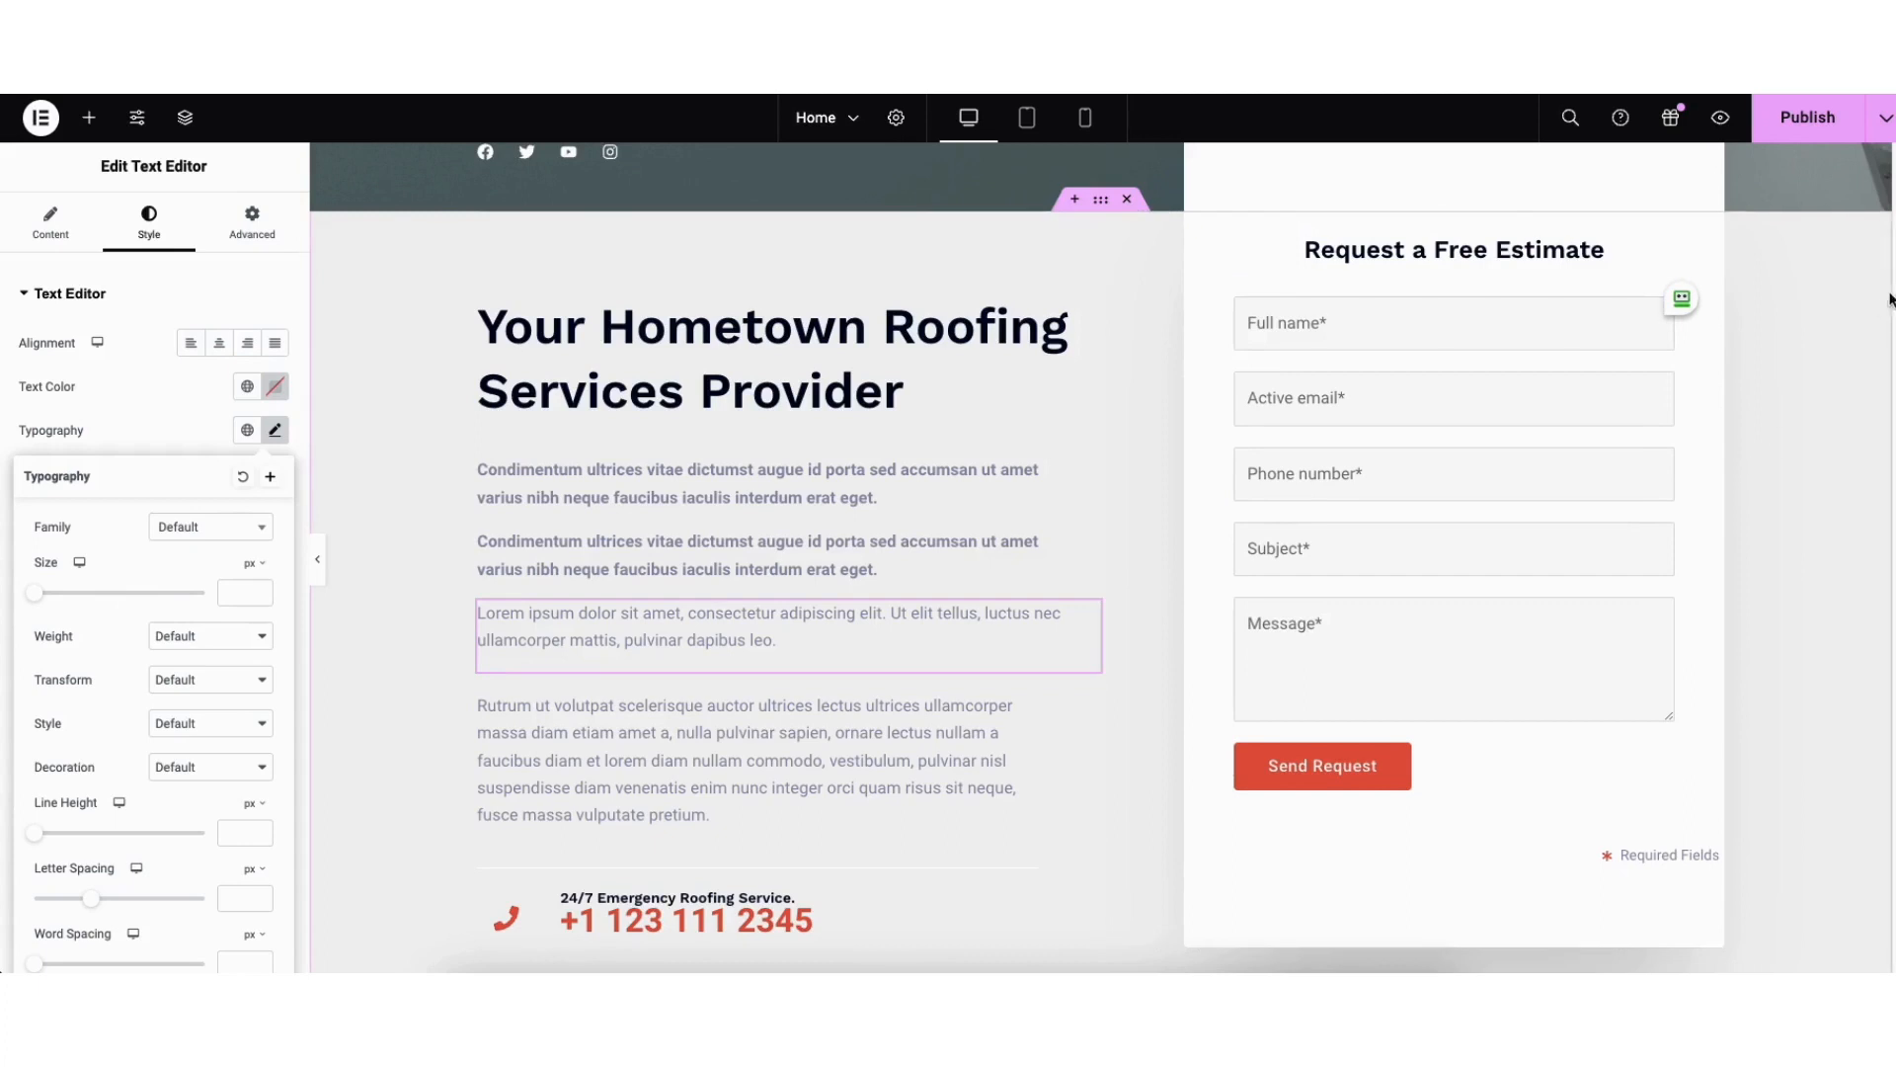
- Replace the background image of the "Commercial Roofing" column with 7-copy.png, the turquoise paint roller picture from the media library
scroll(1888, 346, down, 6)
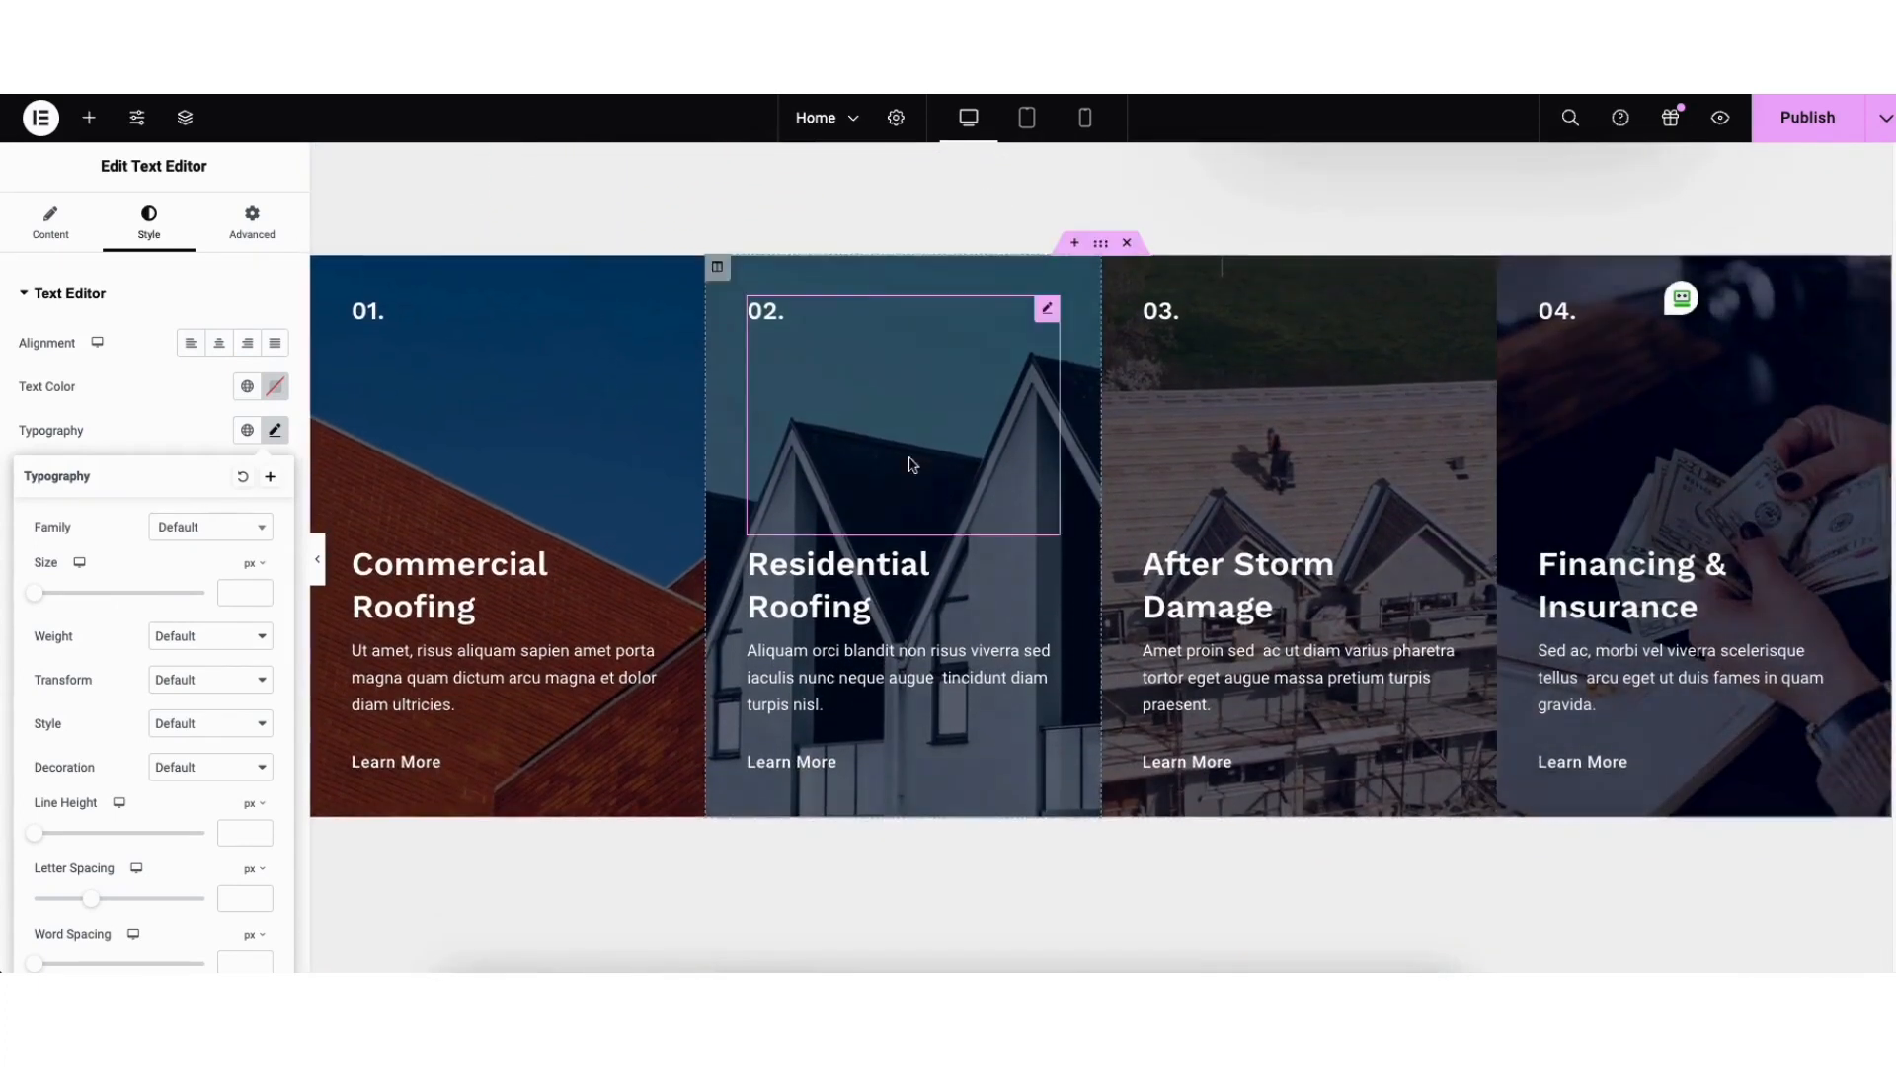
scroll(464, 494, up, 1)
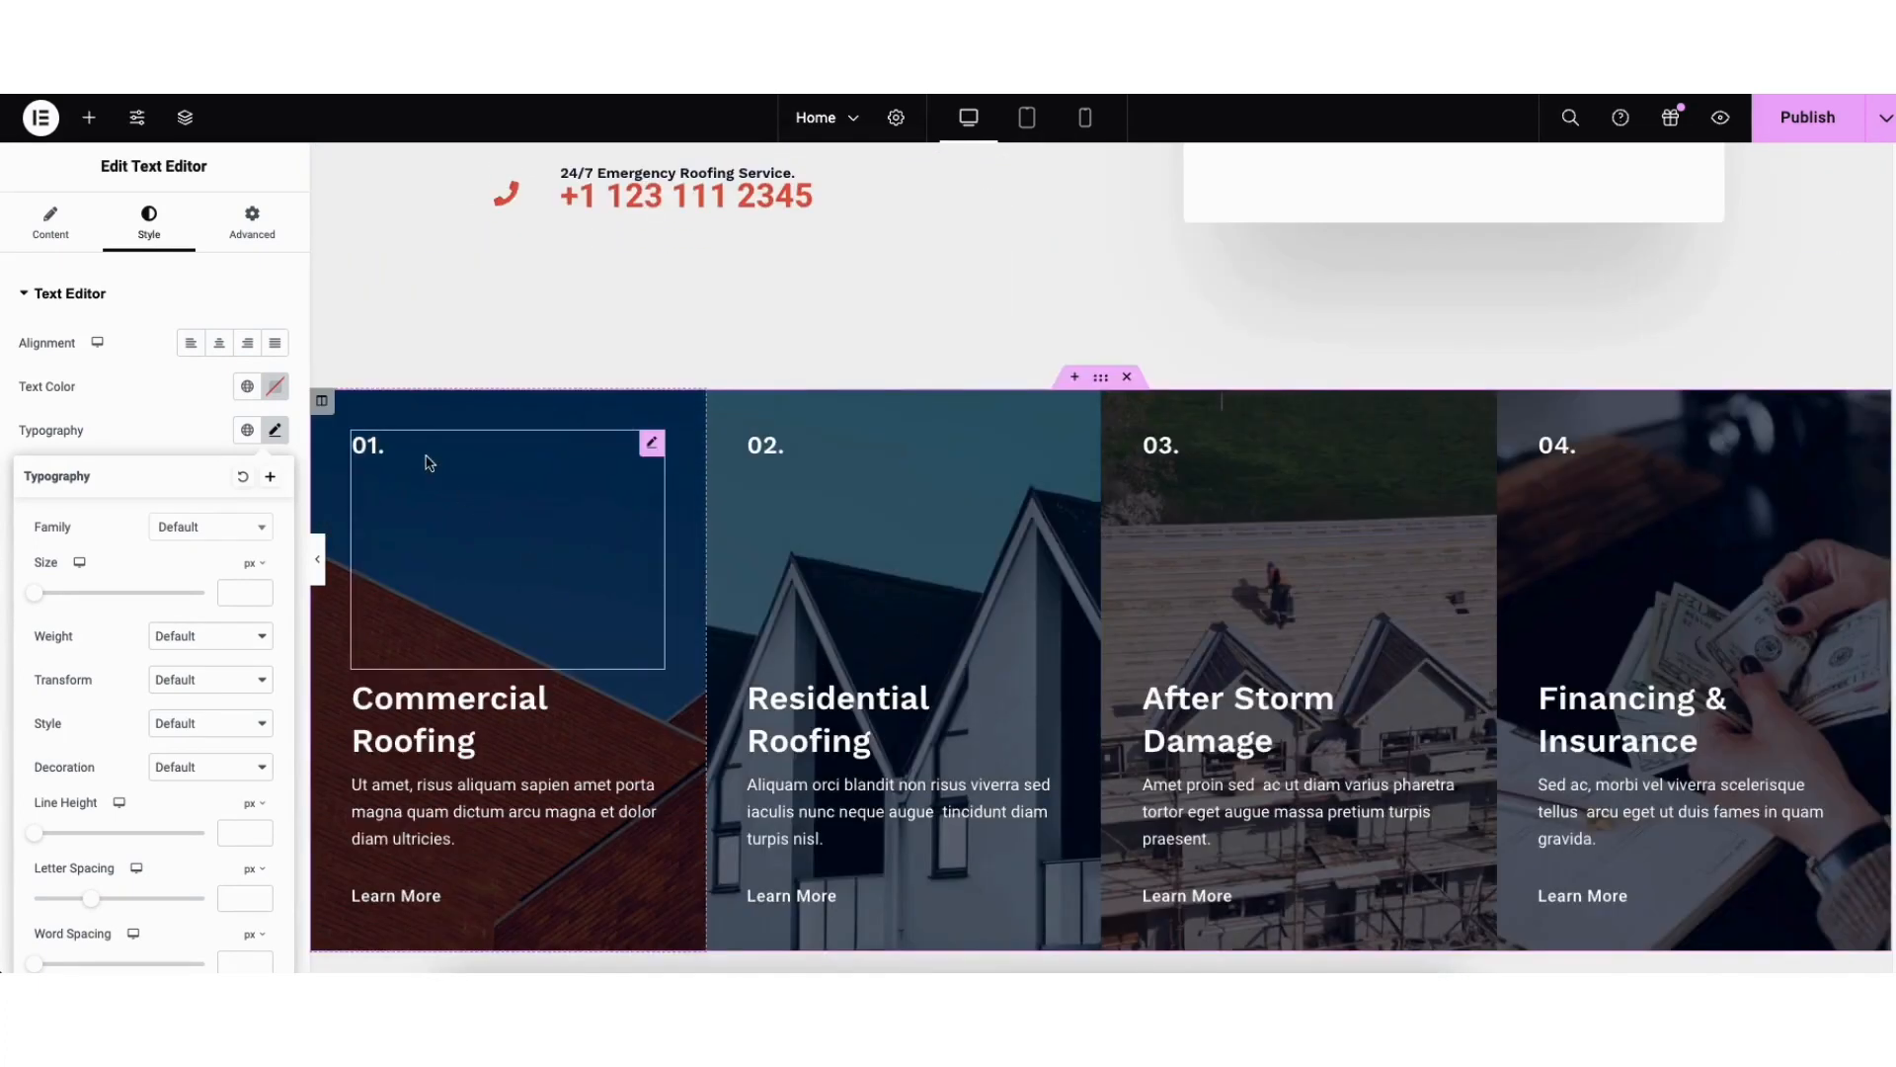
right_click(374, 416)
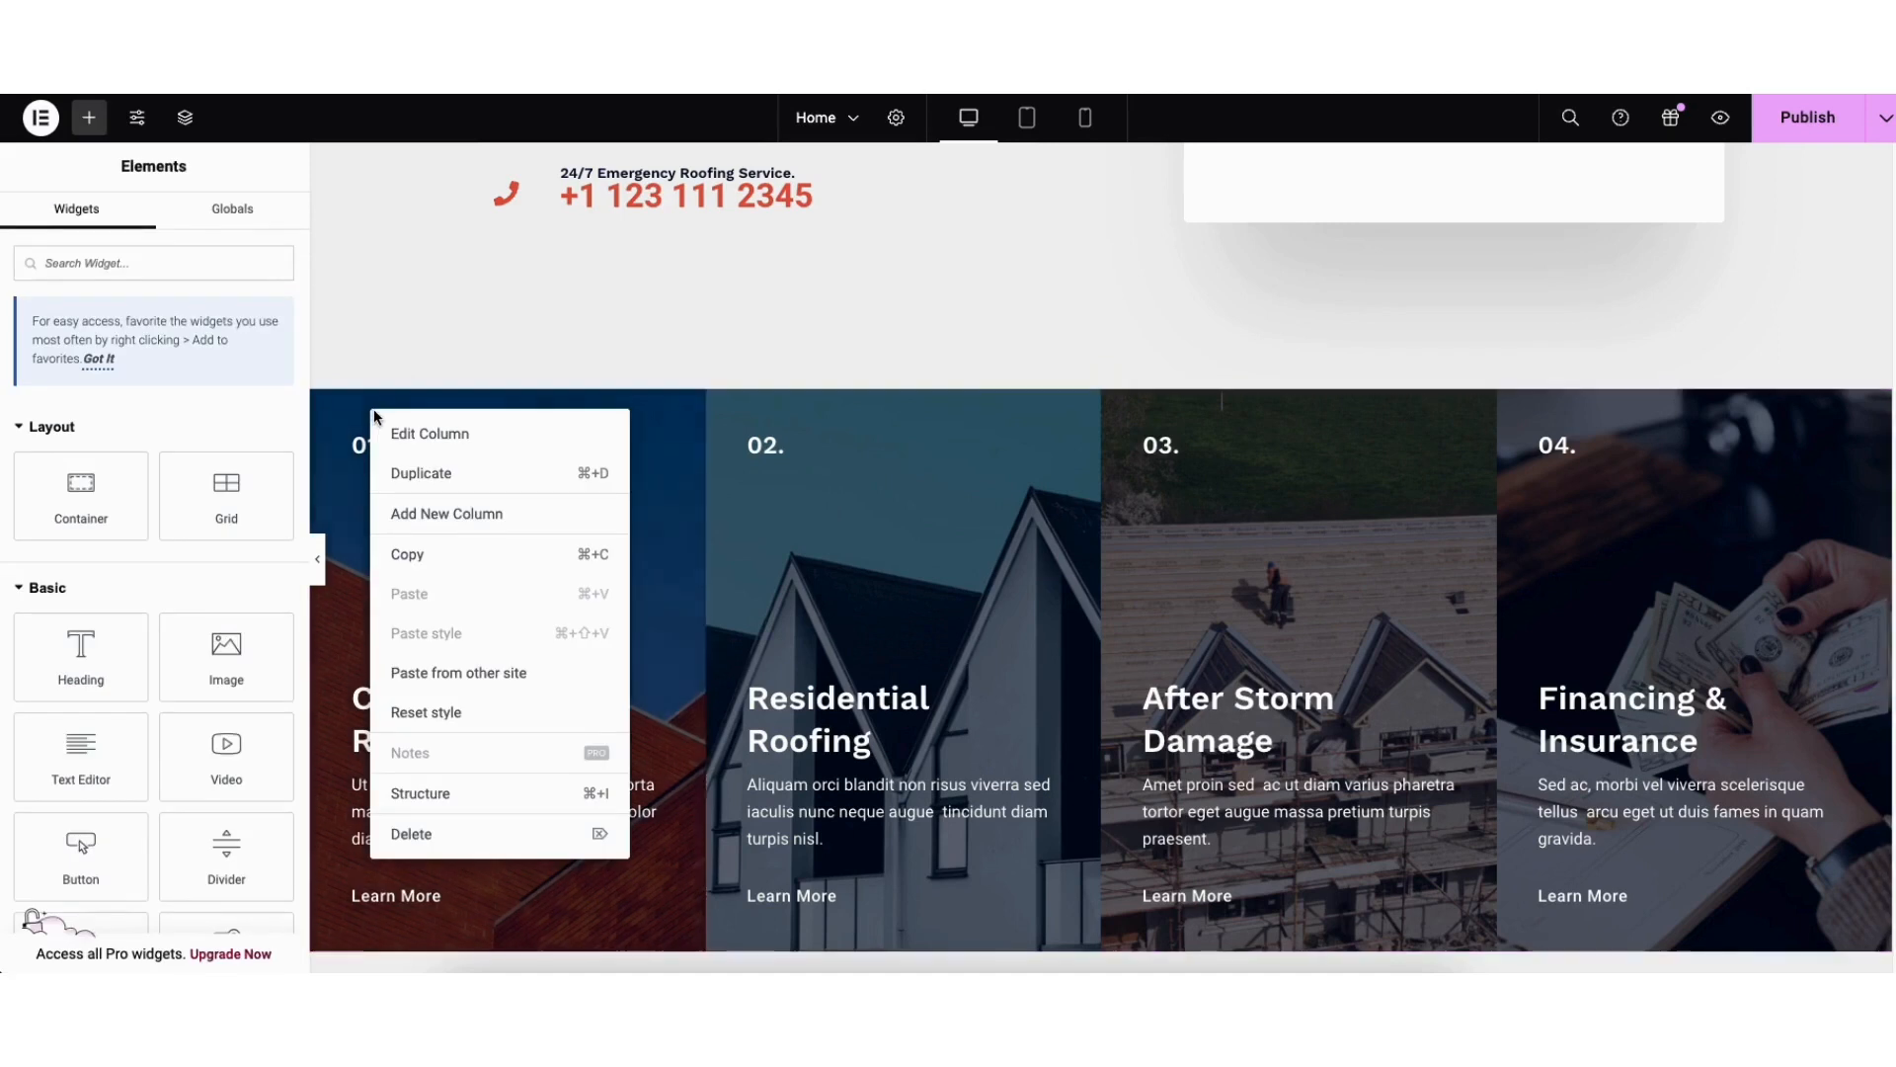
click(405, 434)
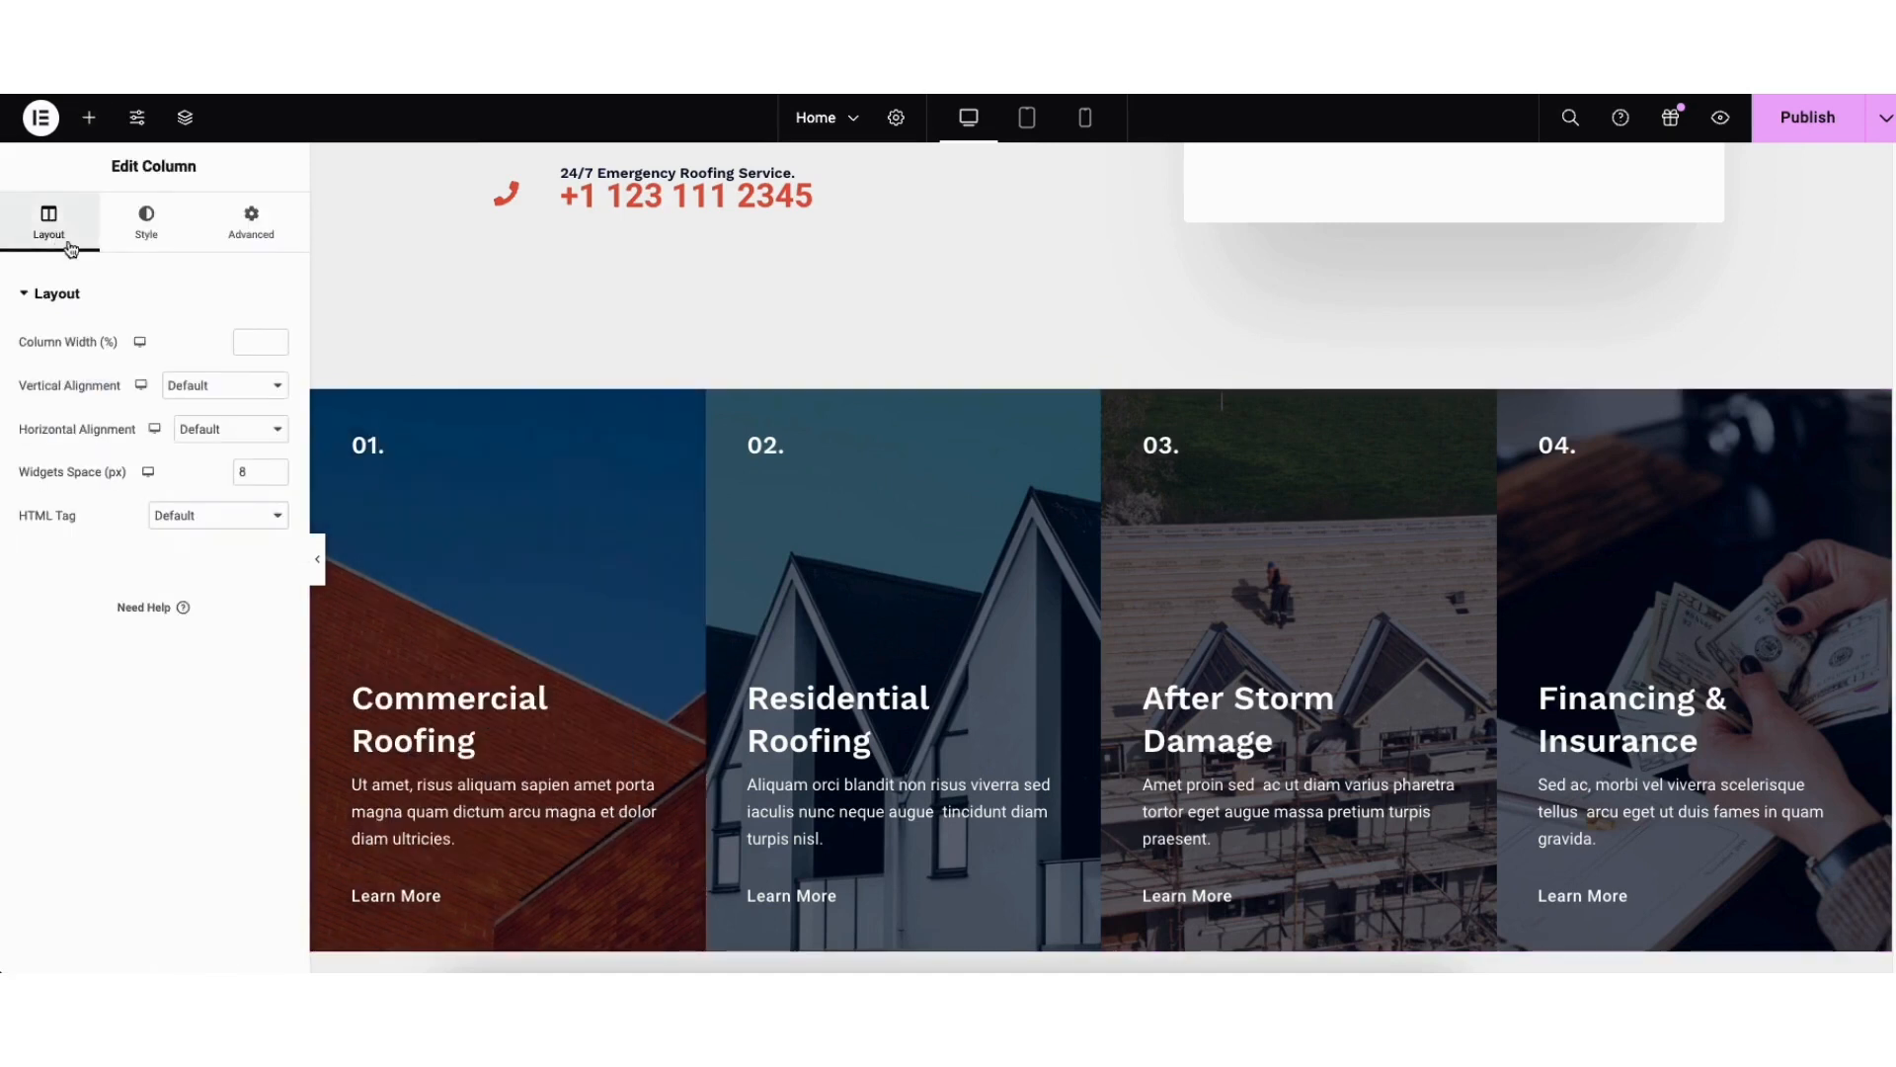
click(148, 231)
mouse_move(261, 536)
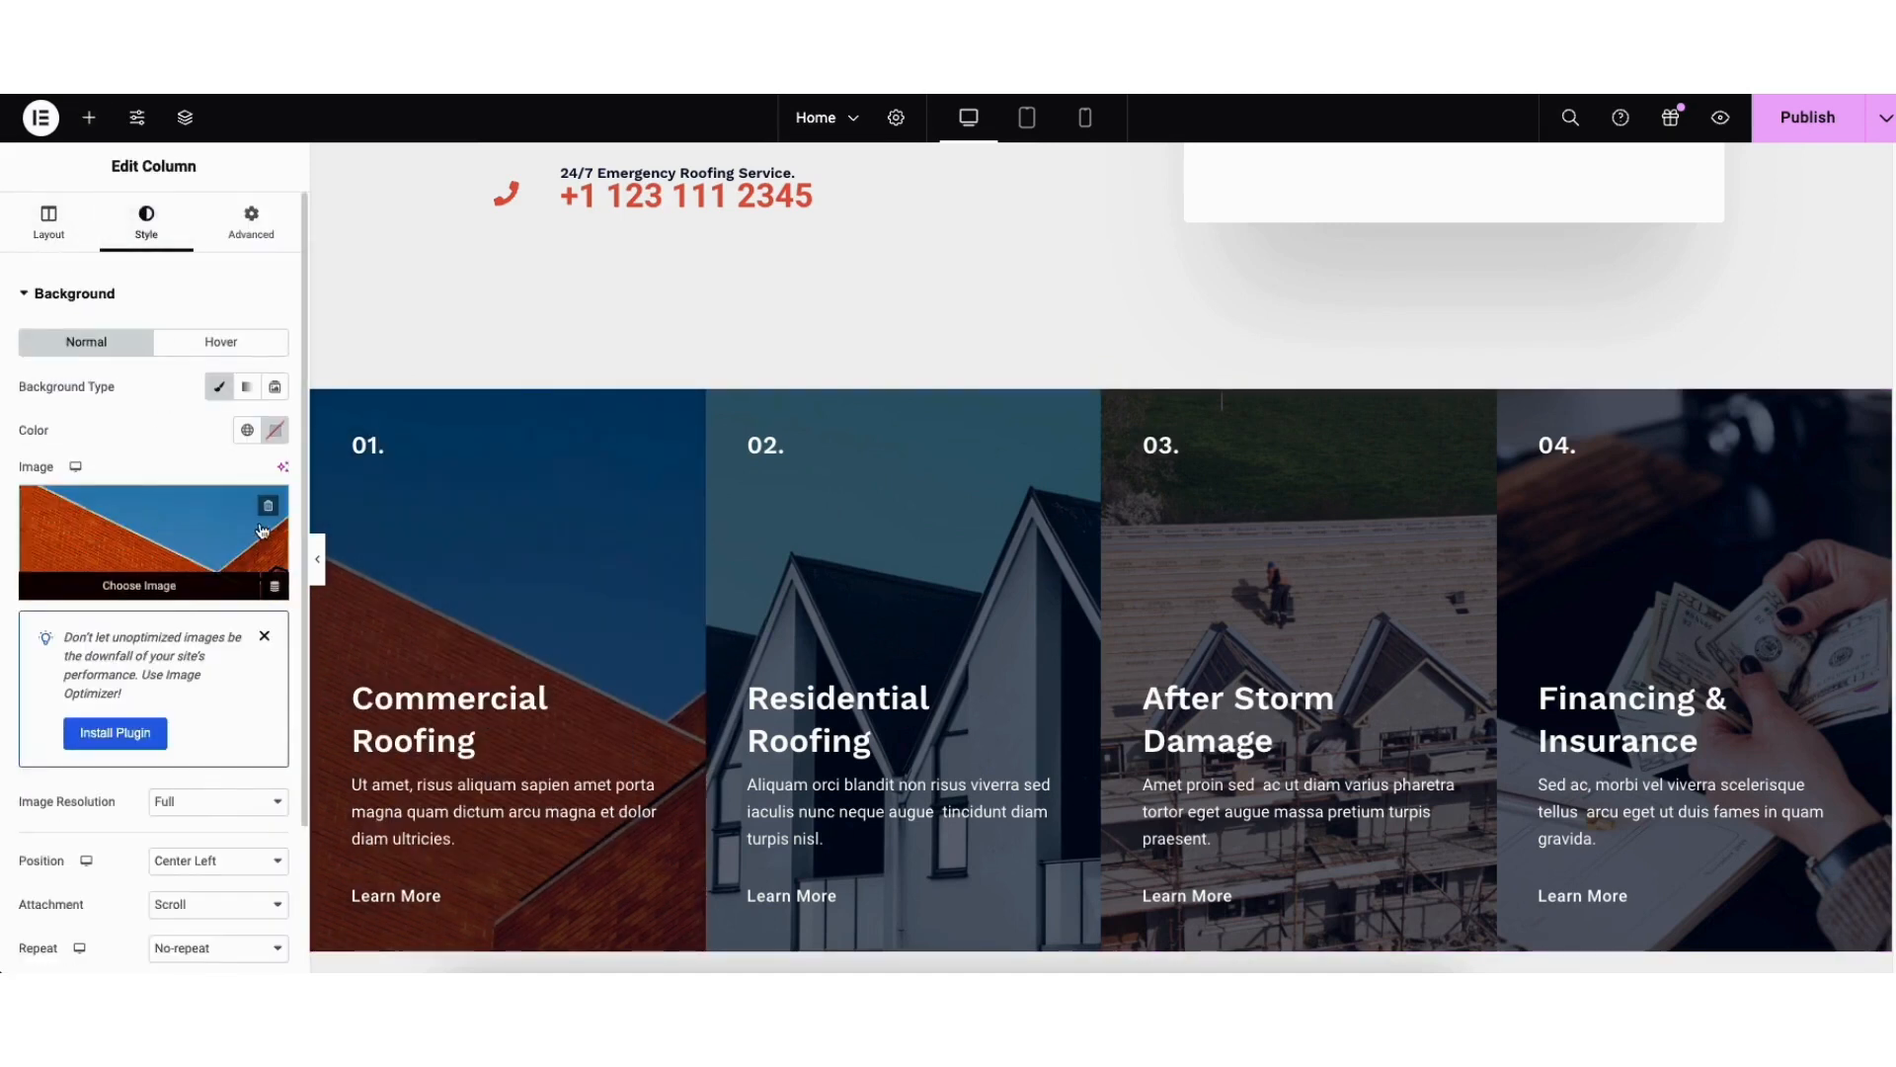
click(148, 583)
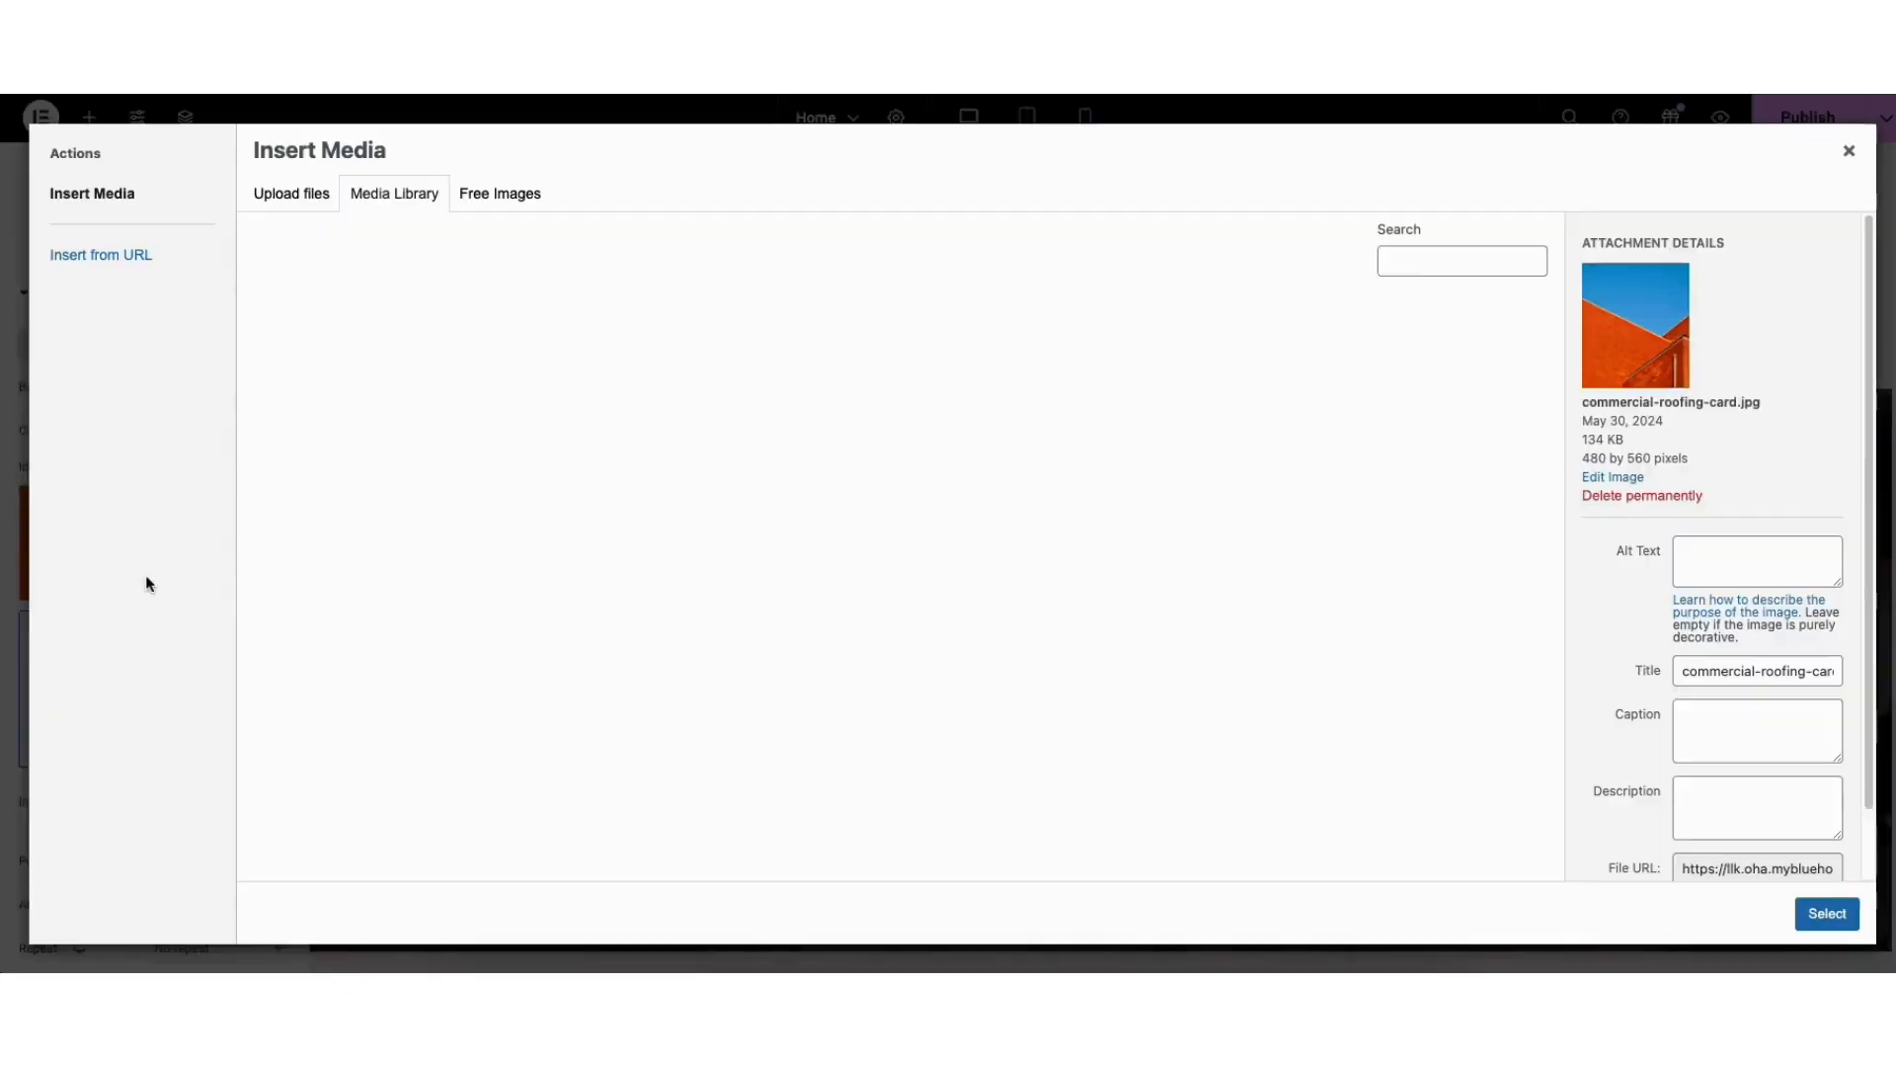
click(289, 192)
click(380, 194)
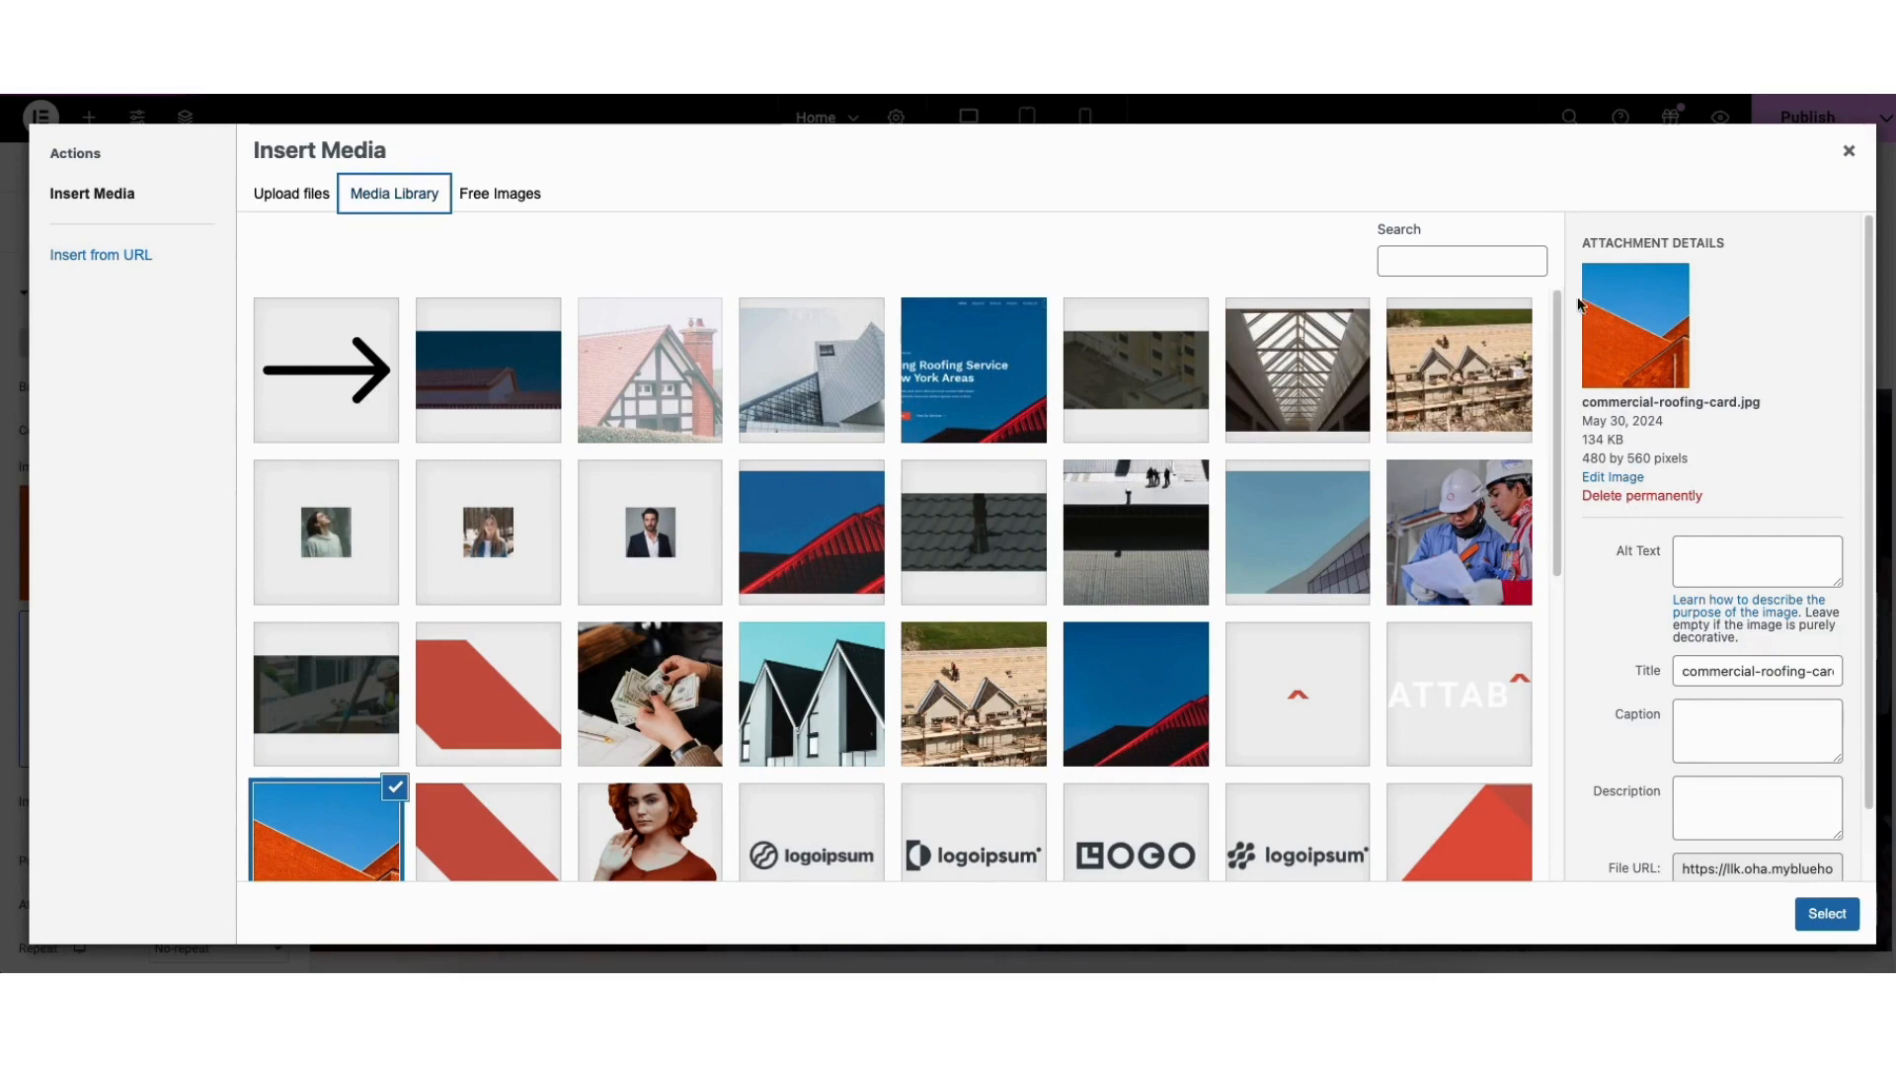
drag(1559, 308, 1546, 549)
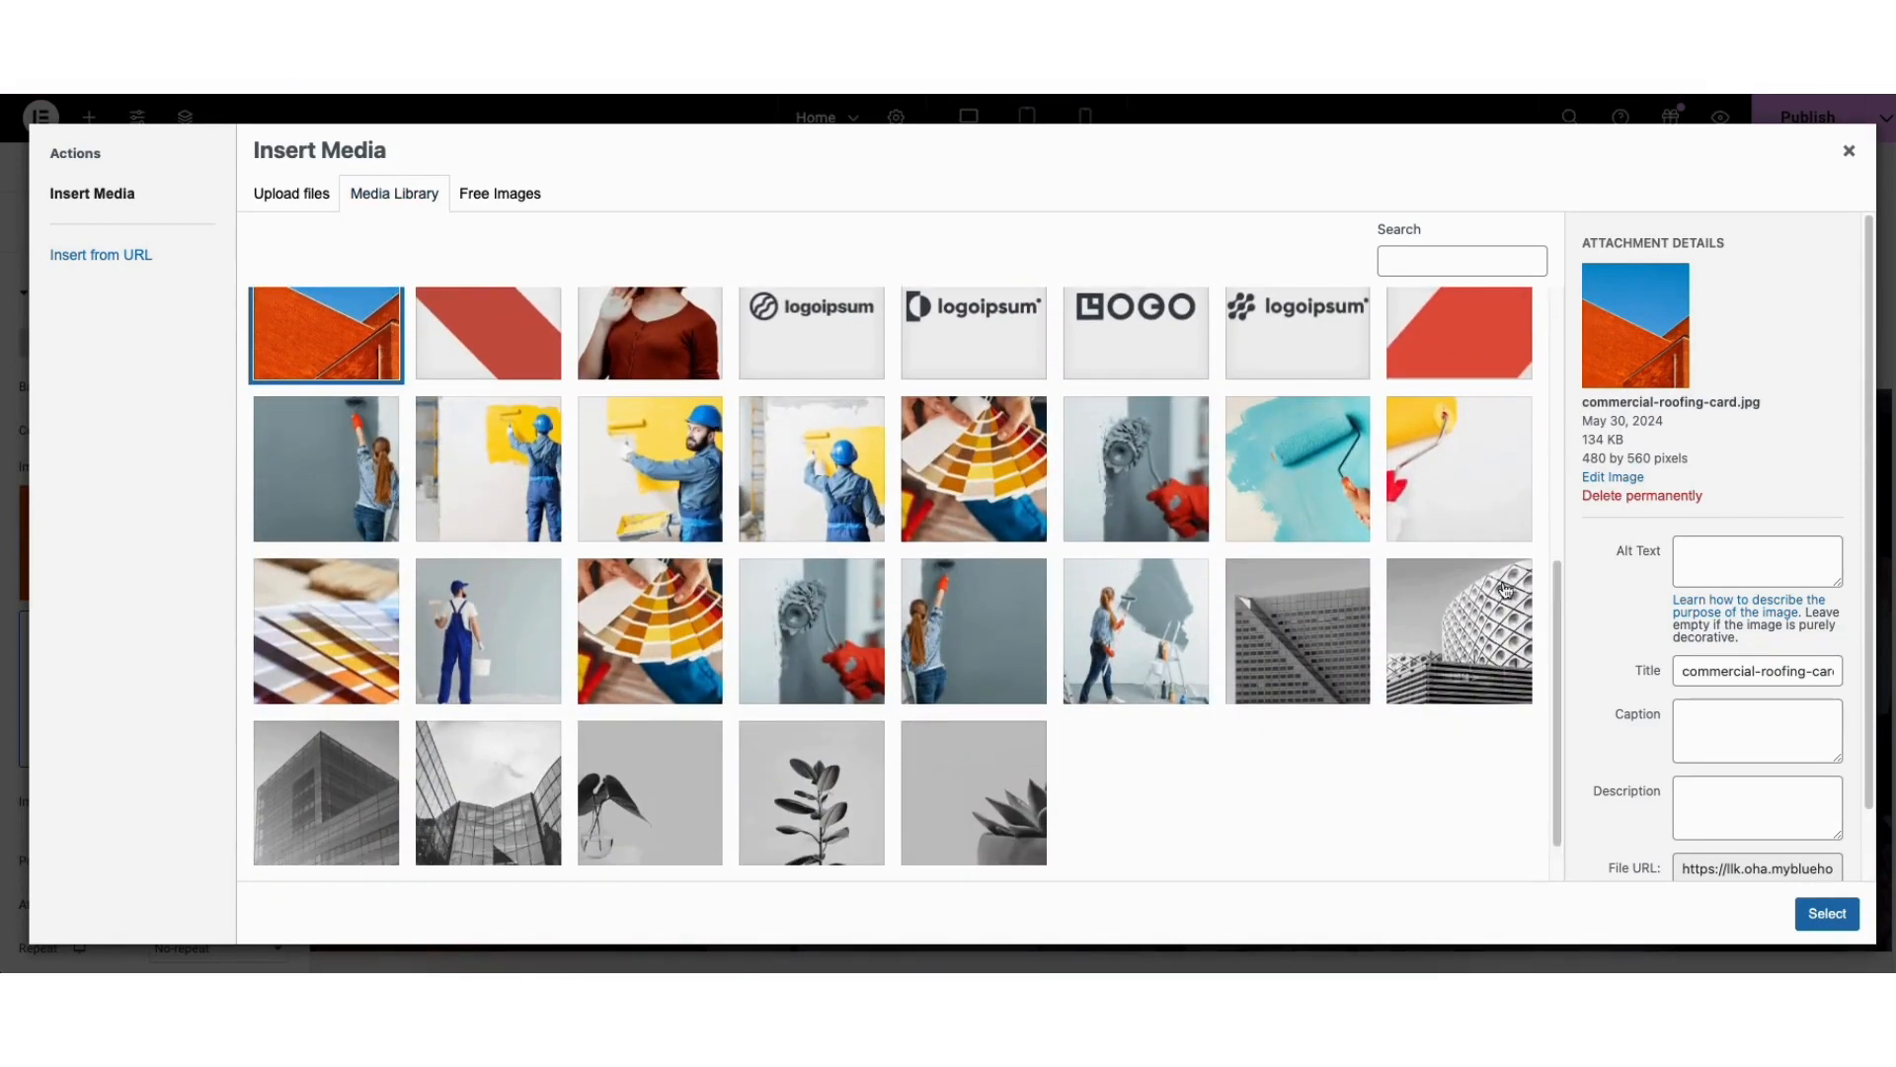
click(1279, 481)
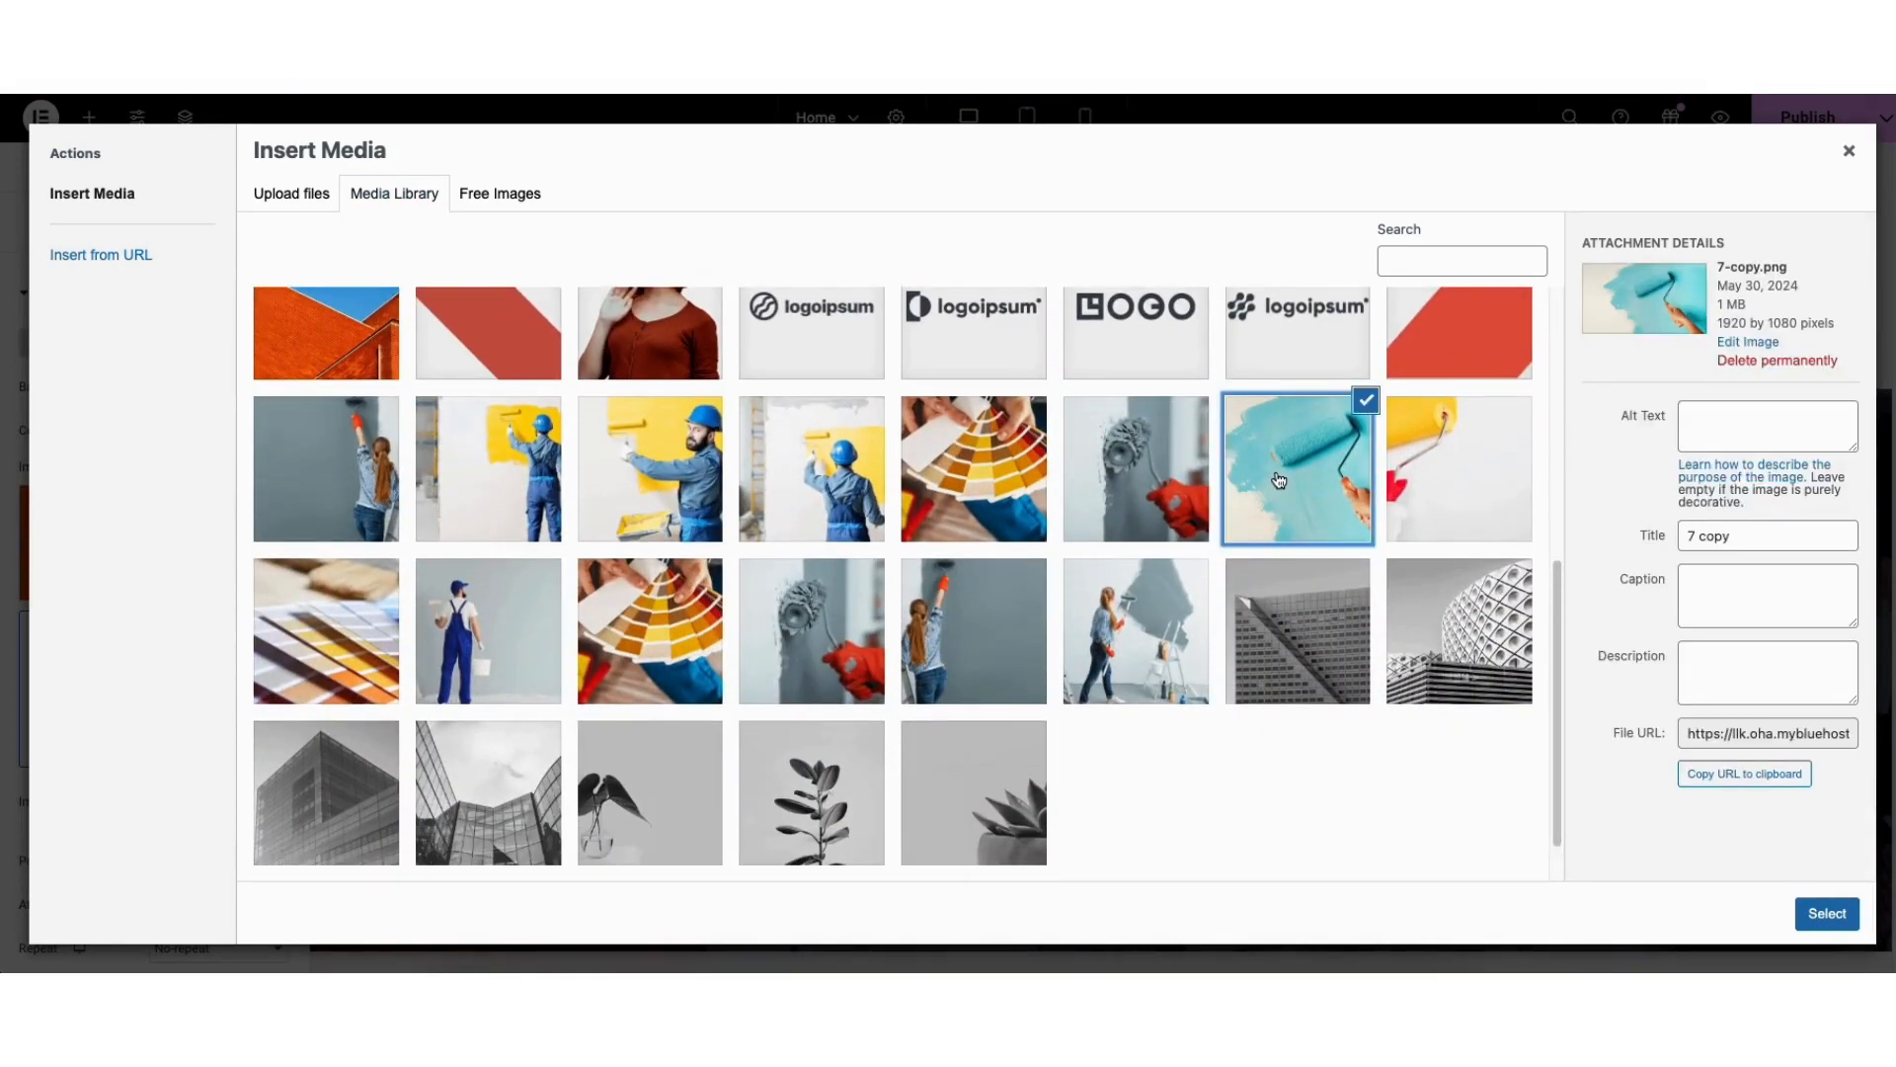
click(1826, 914)
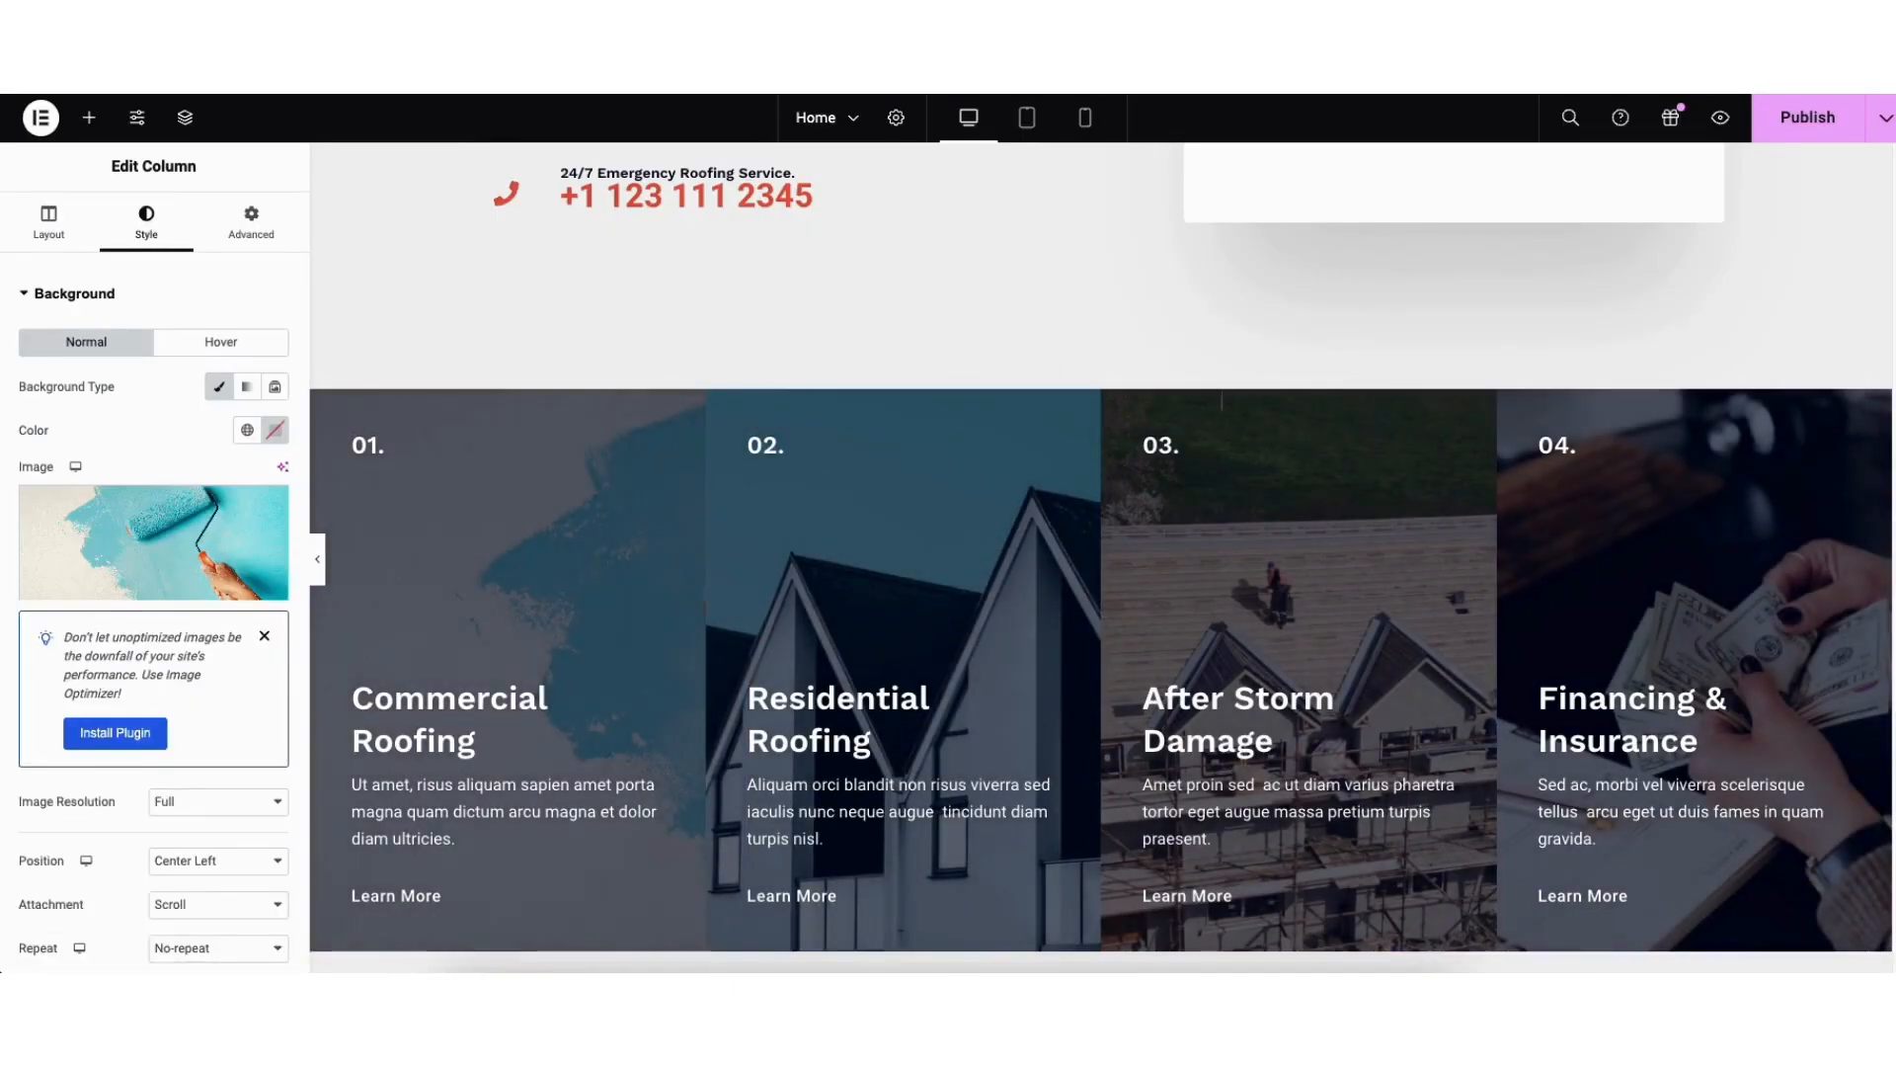
- Open the image settings of the client photo in the testimonial section
scroll(624, 653, down, 6)
scroll(886, 625, down, 15)
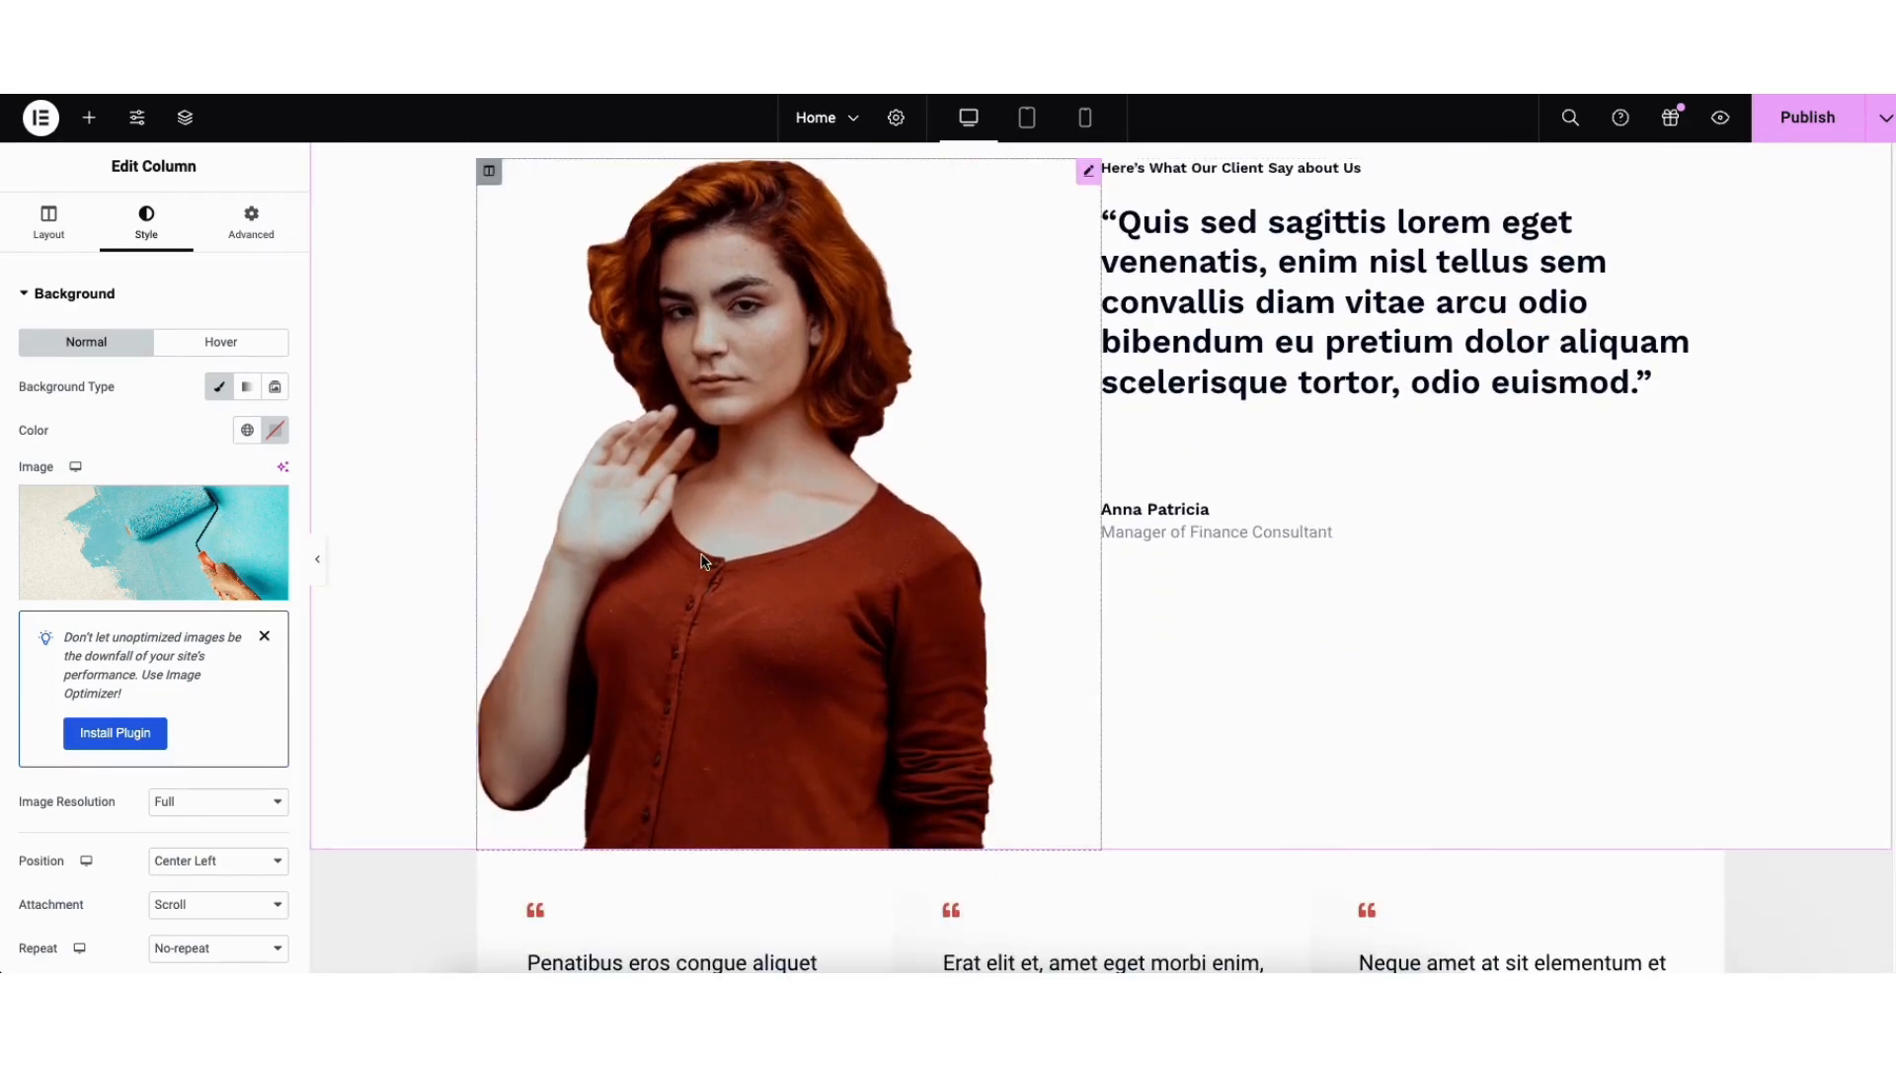
click(684, 506)
mouse_move(165, 437)
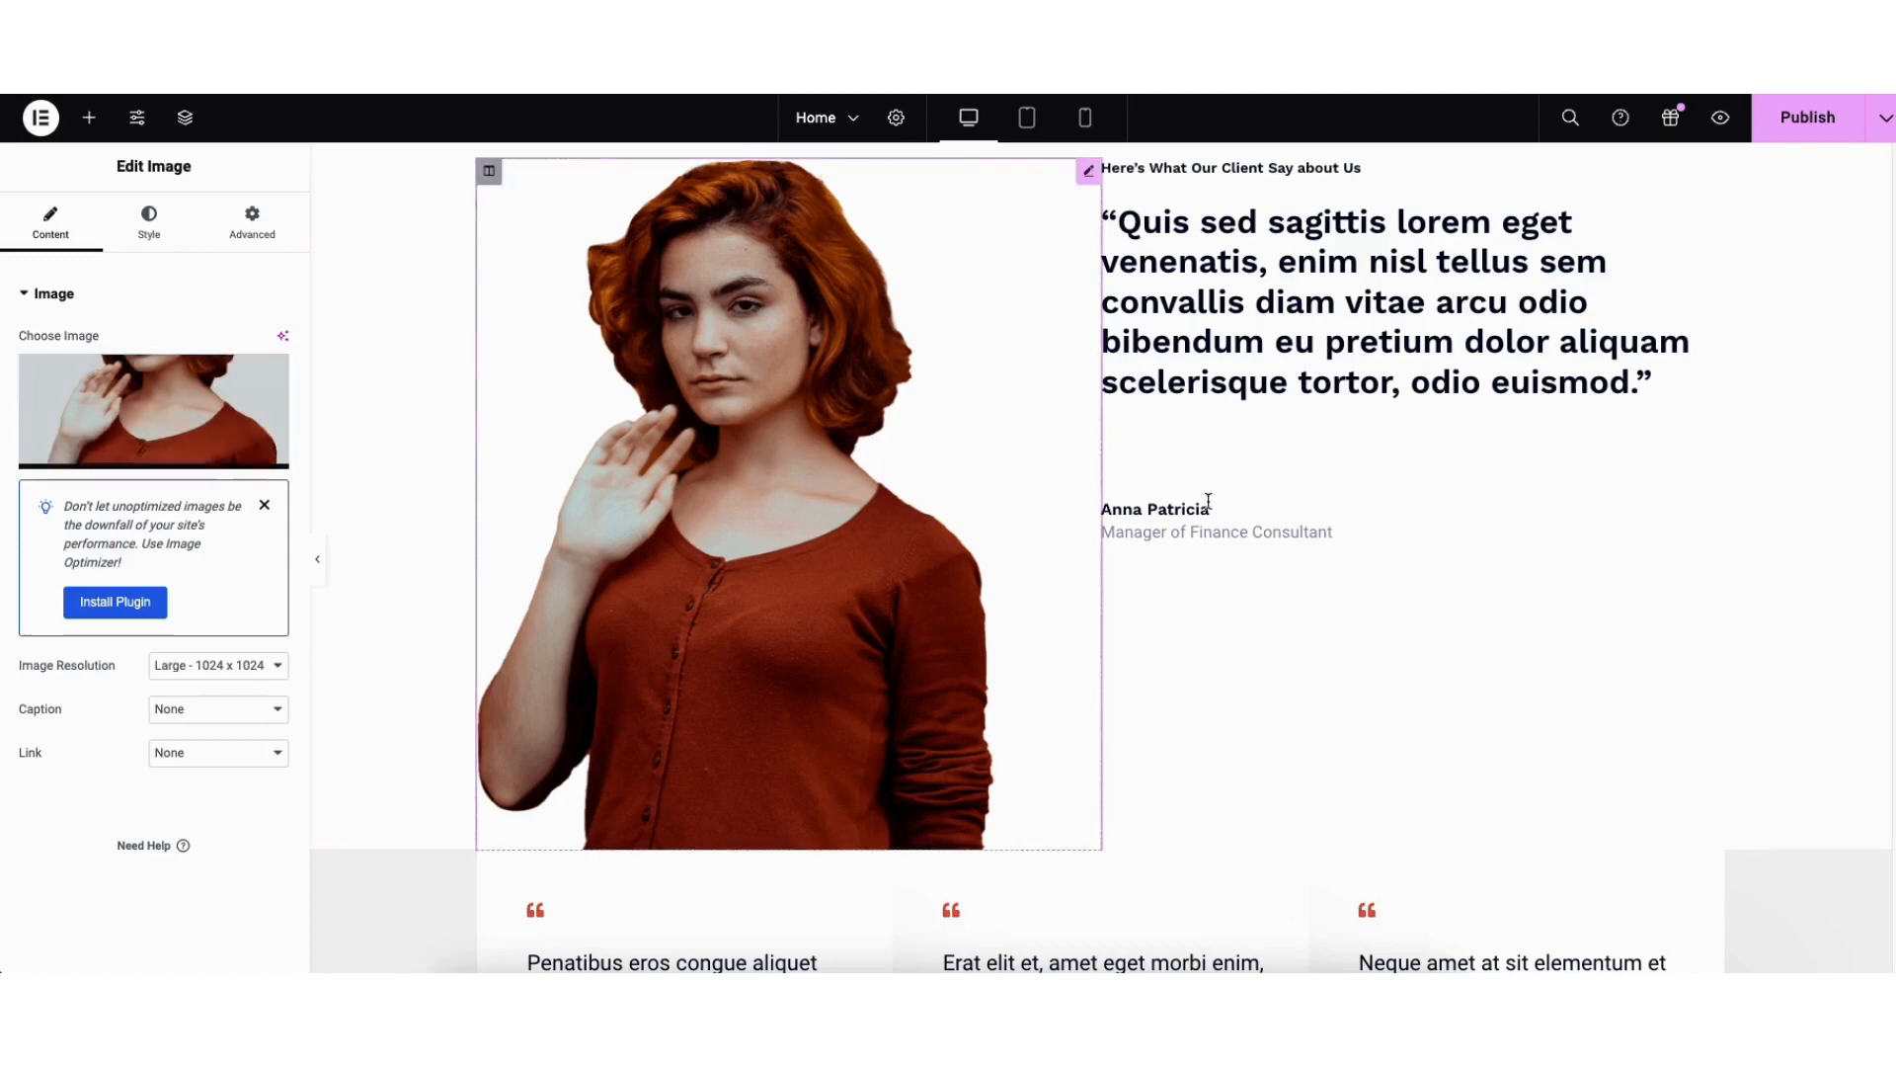
- Browse the icon library for the "Qualified Expert" icon box under "Why Choose Us" and close it without choosing an icon
scroll(1208, 501, up, 5)
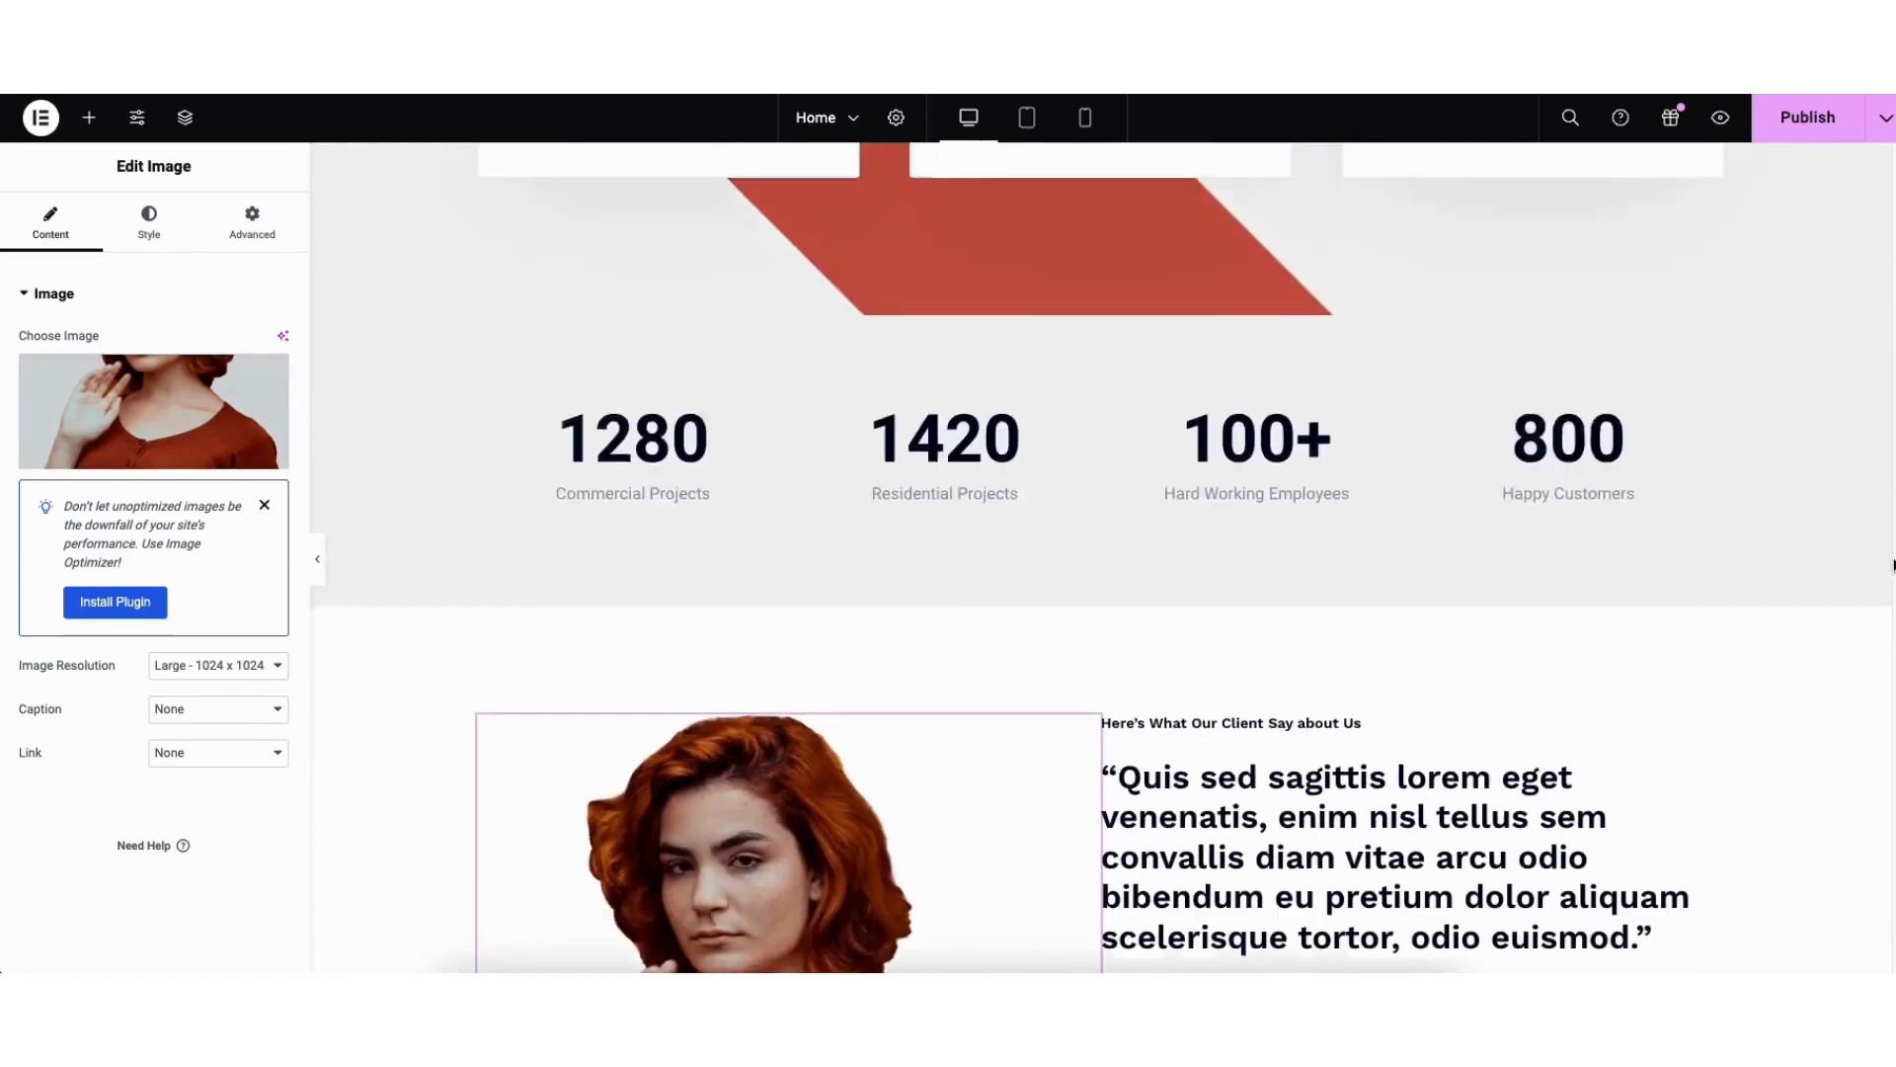
scroll(1881, 523, up, 7)
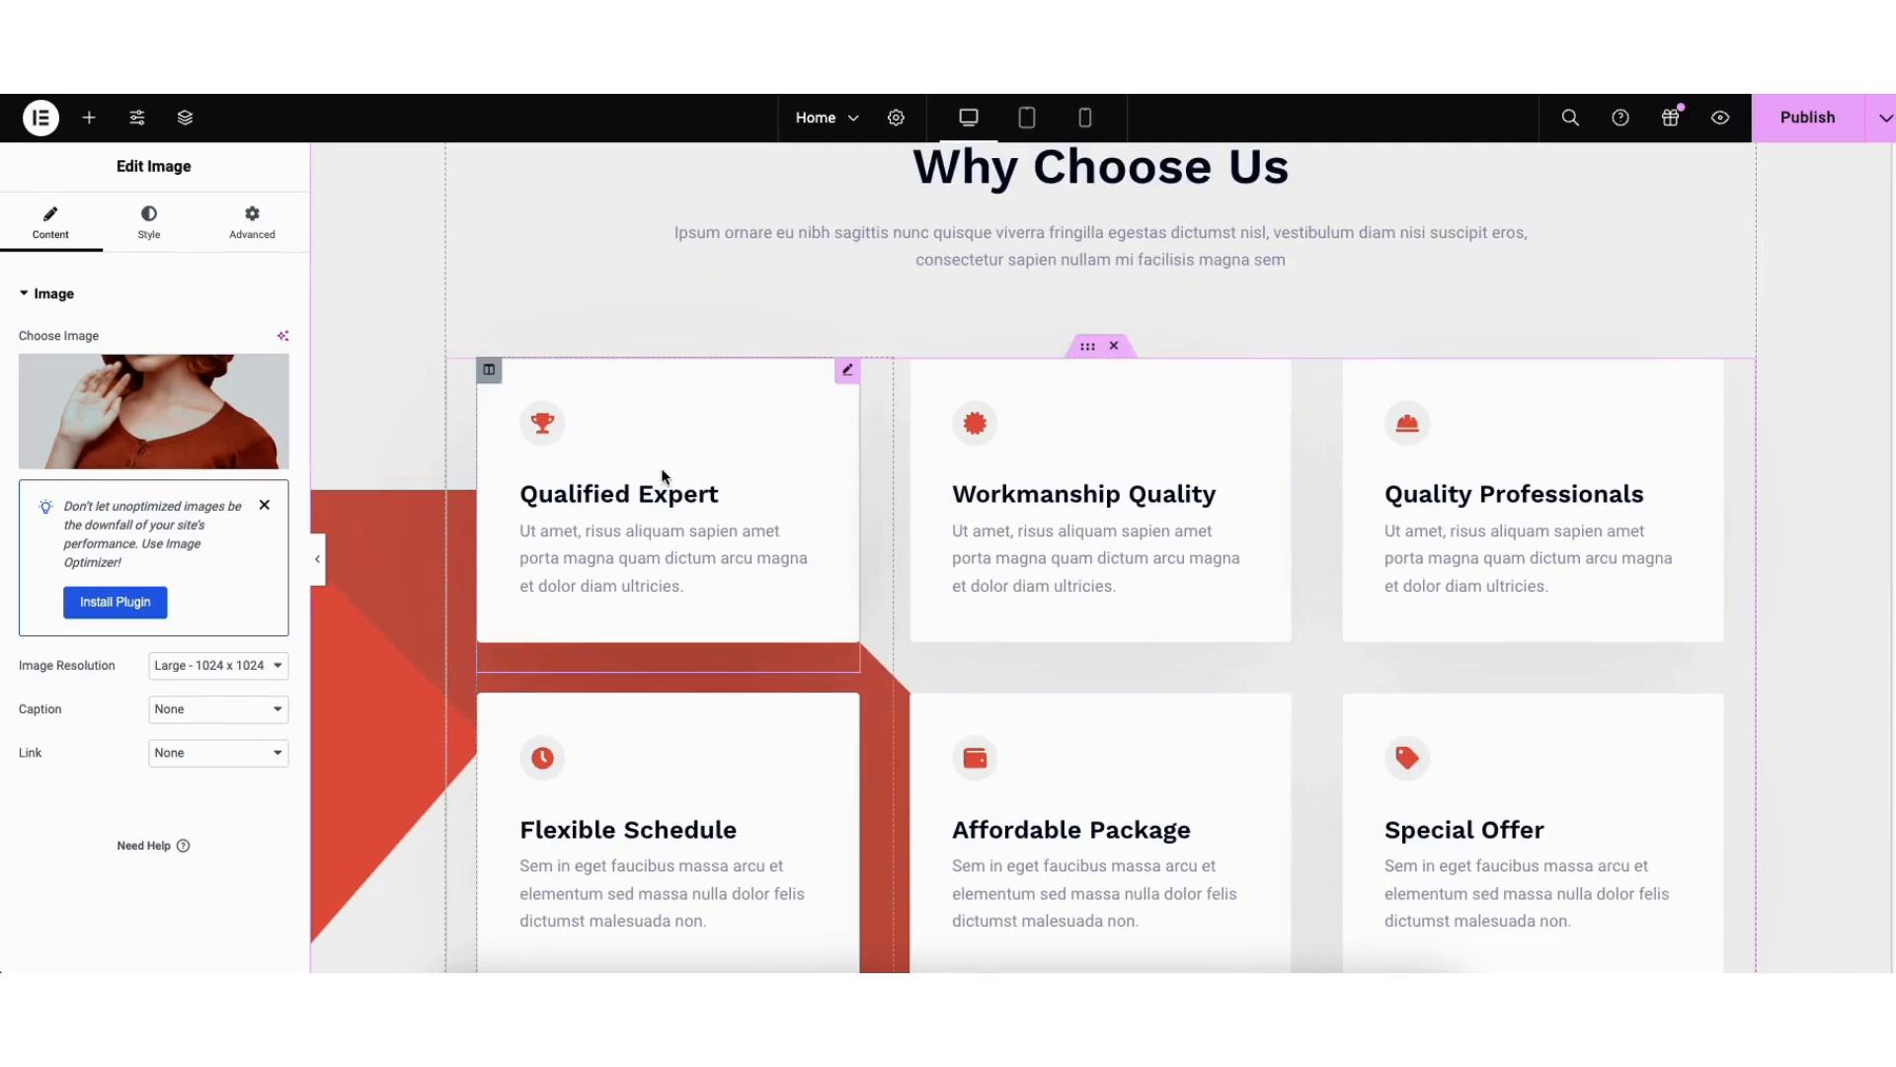
click(847, 374)
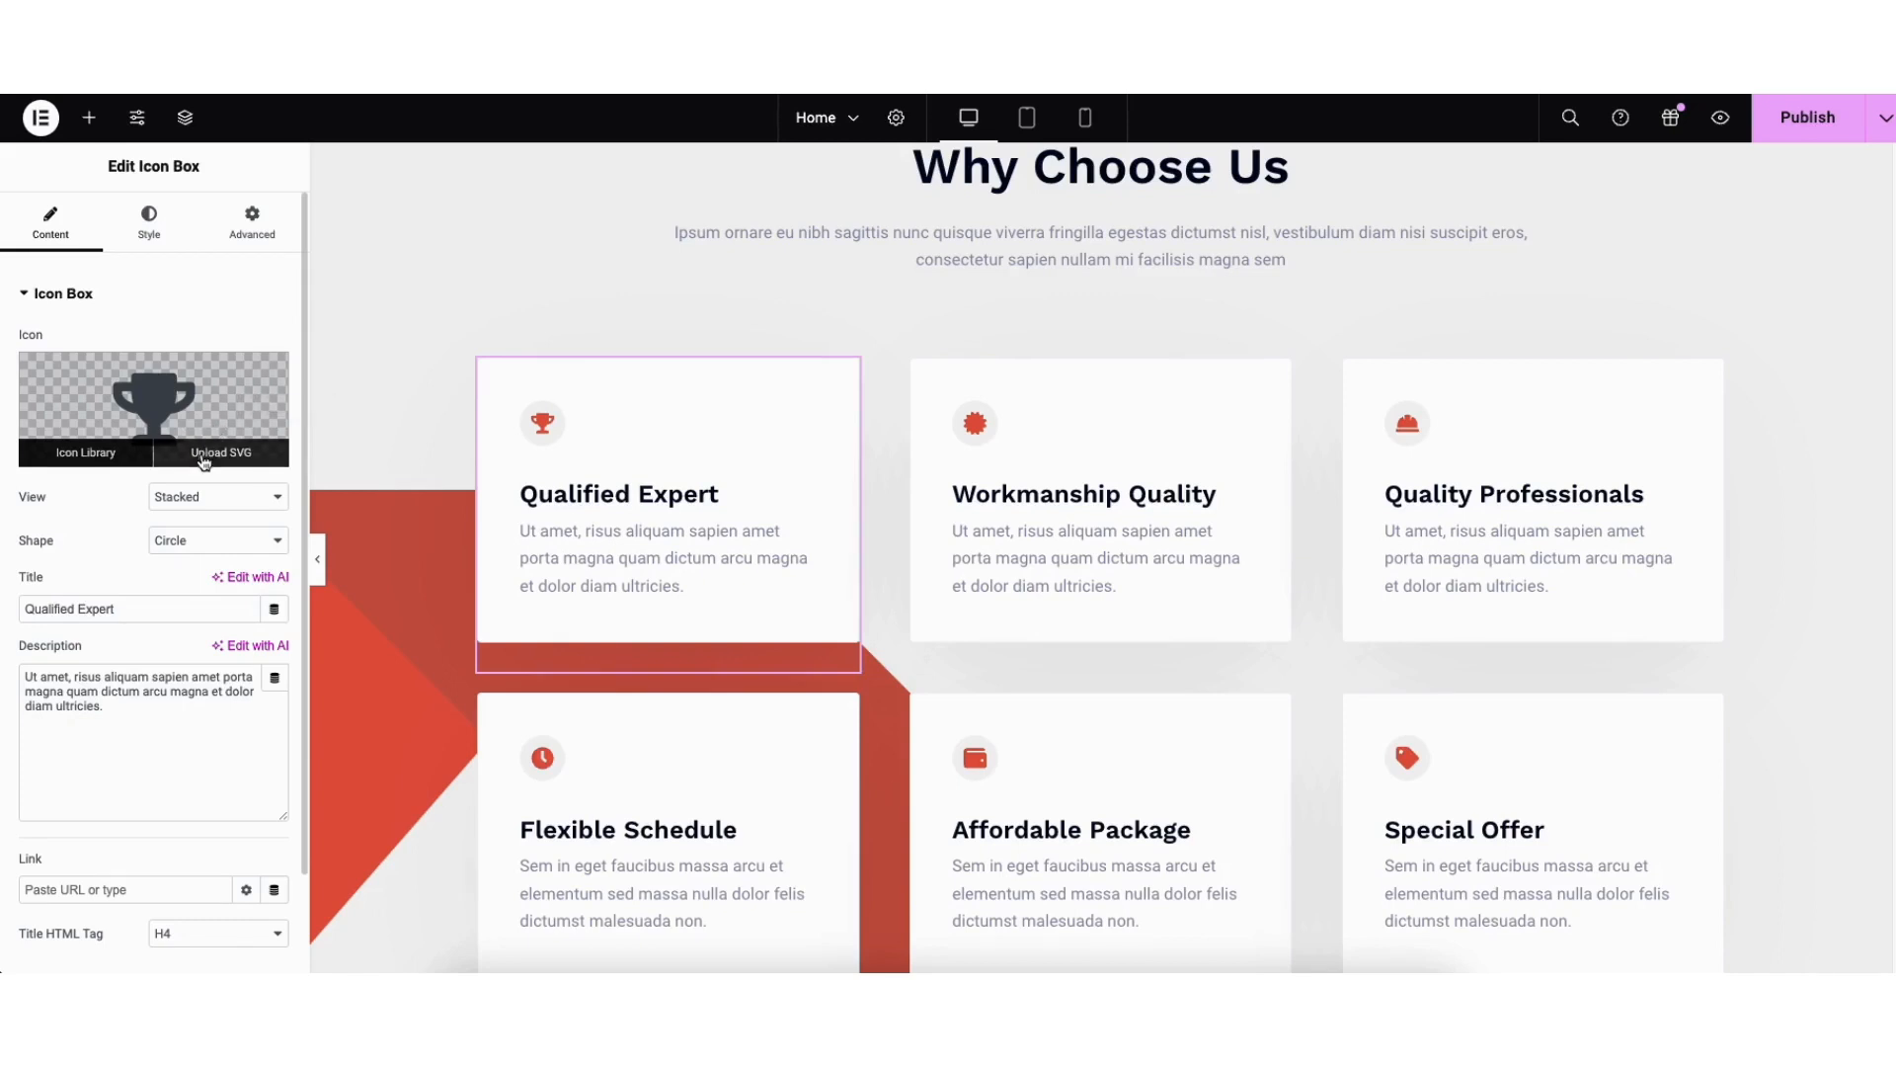
click(113, 456)
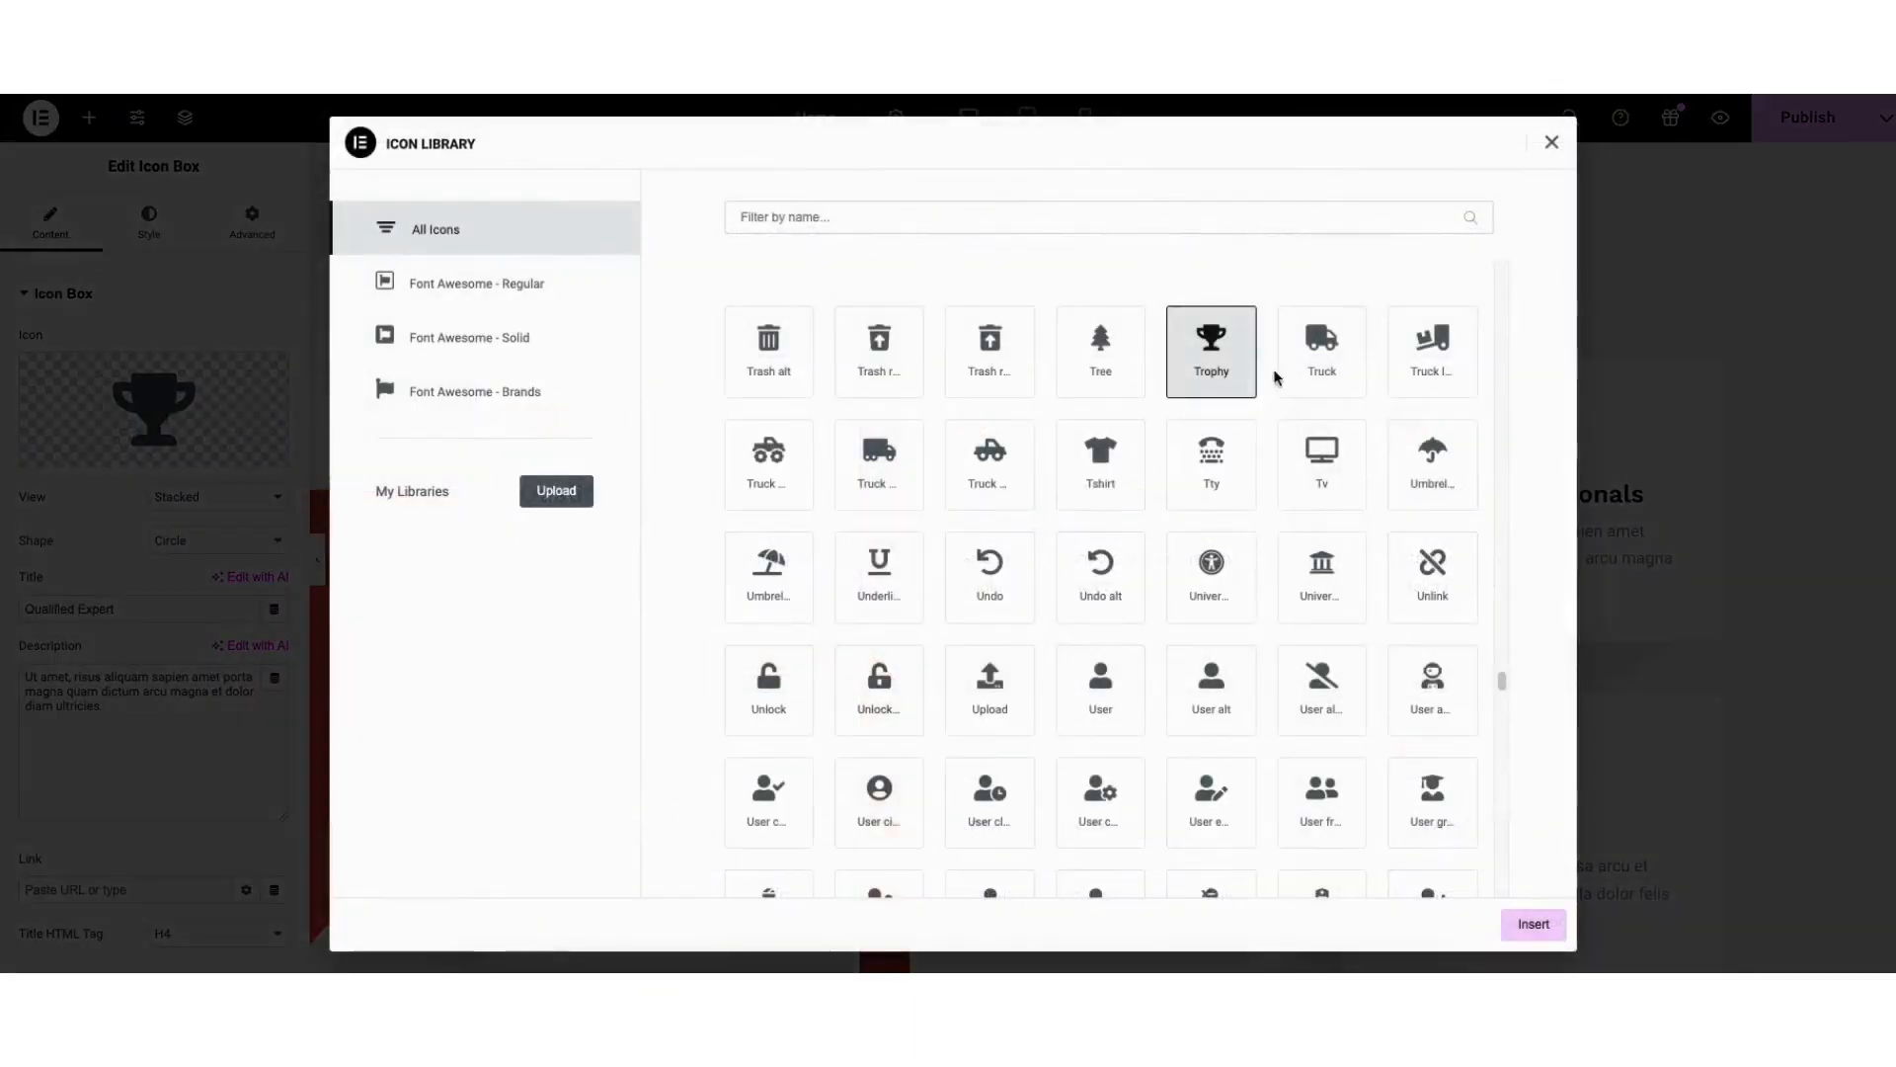
drag(1500, 679, 1511, 500)
click(1552, 143)
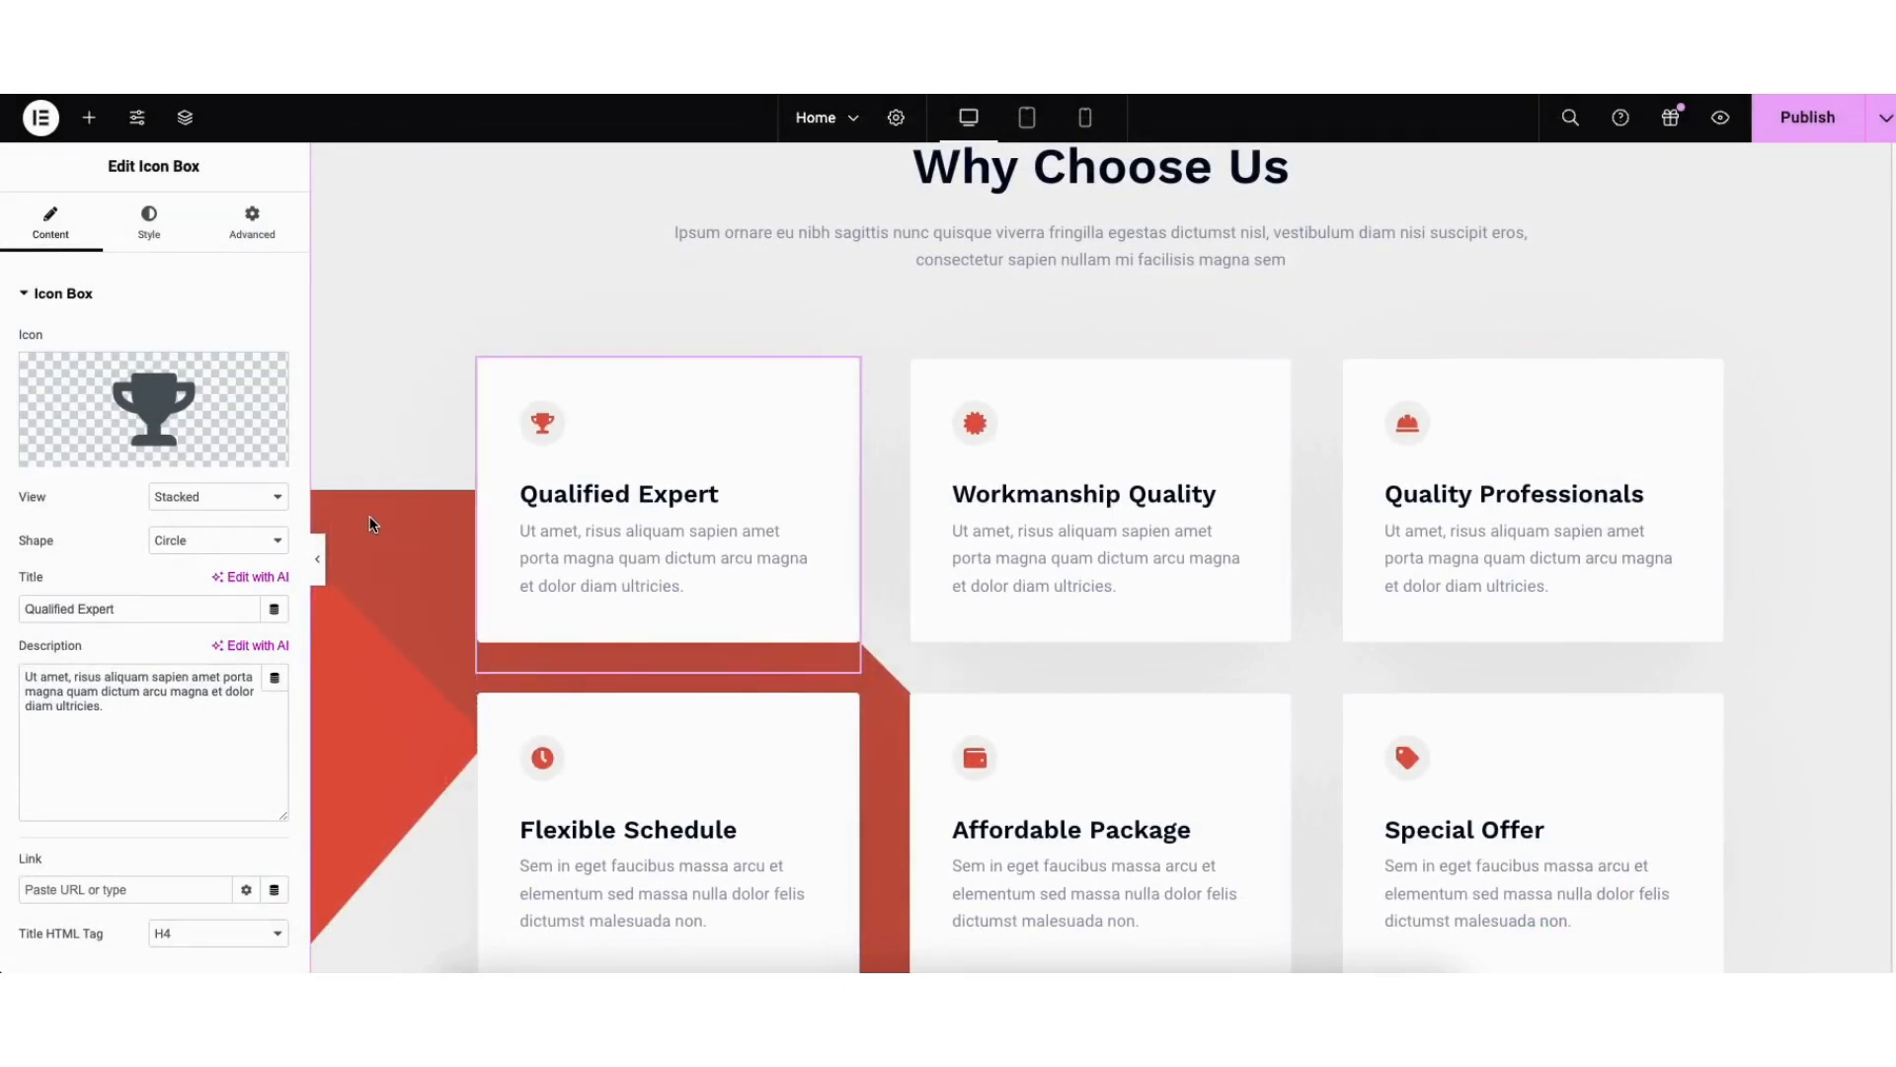
- Open the background overlay settings of the "Why Choose Us" section to examine its overlay image
right_click(364, 212)
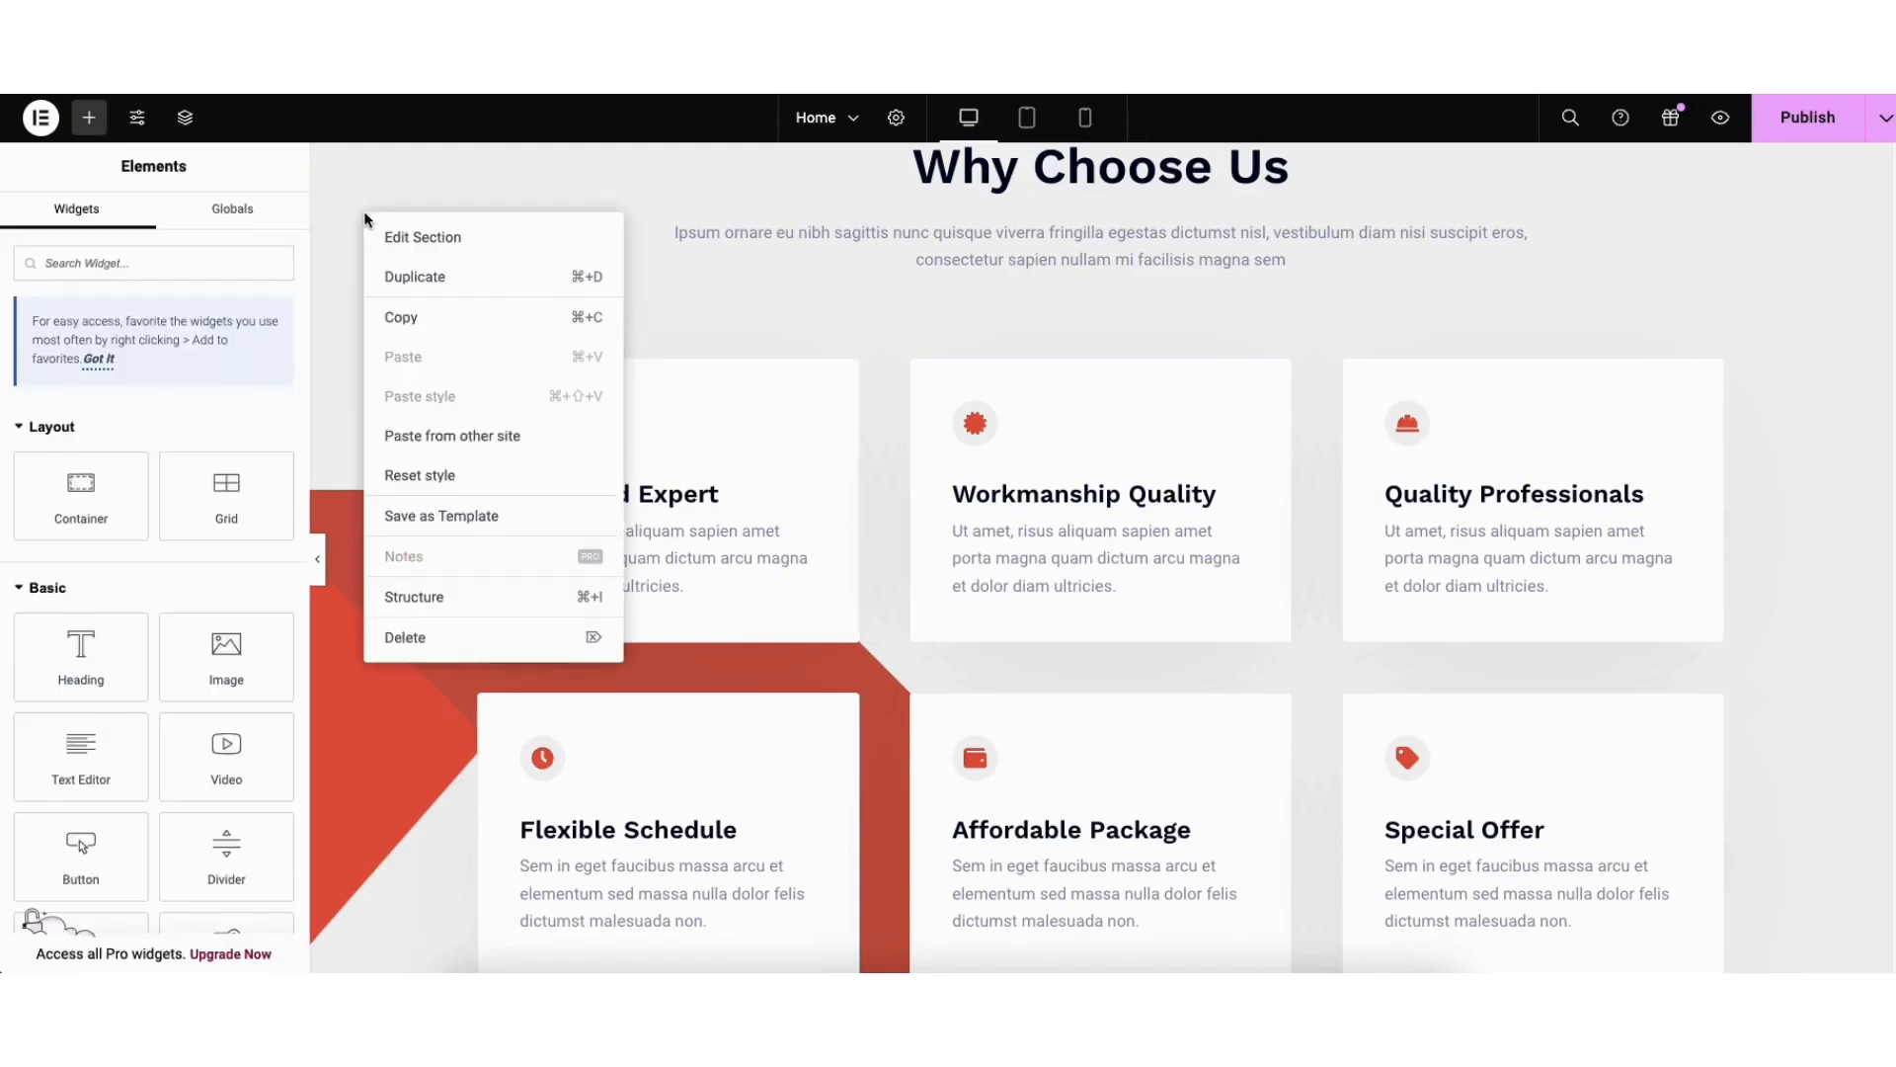
click(421, 238)
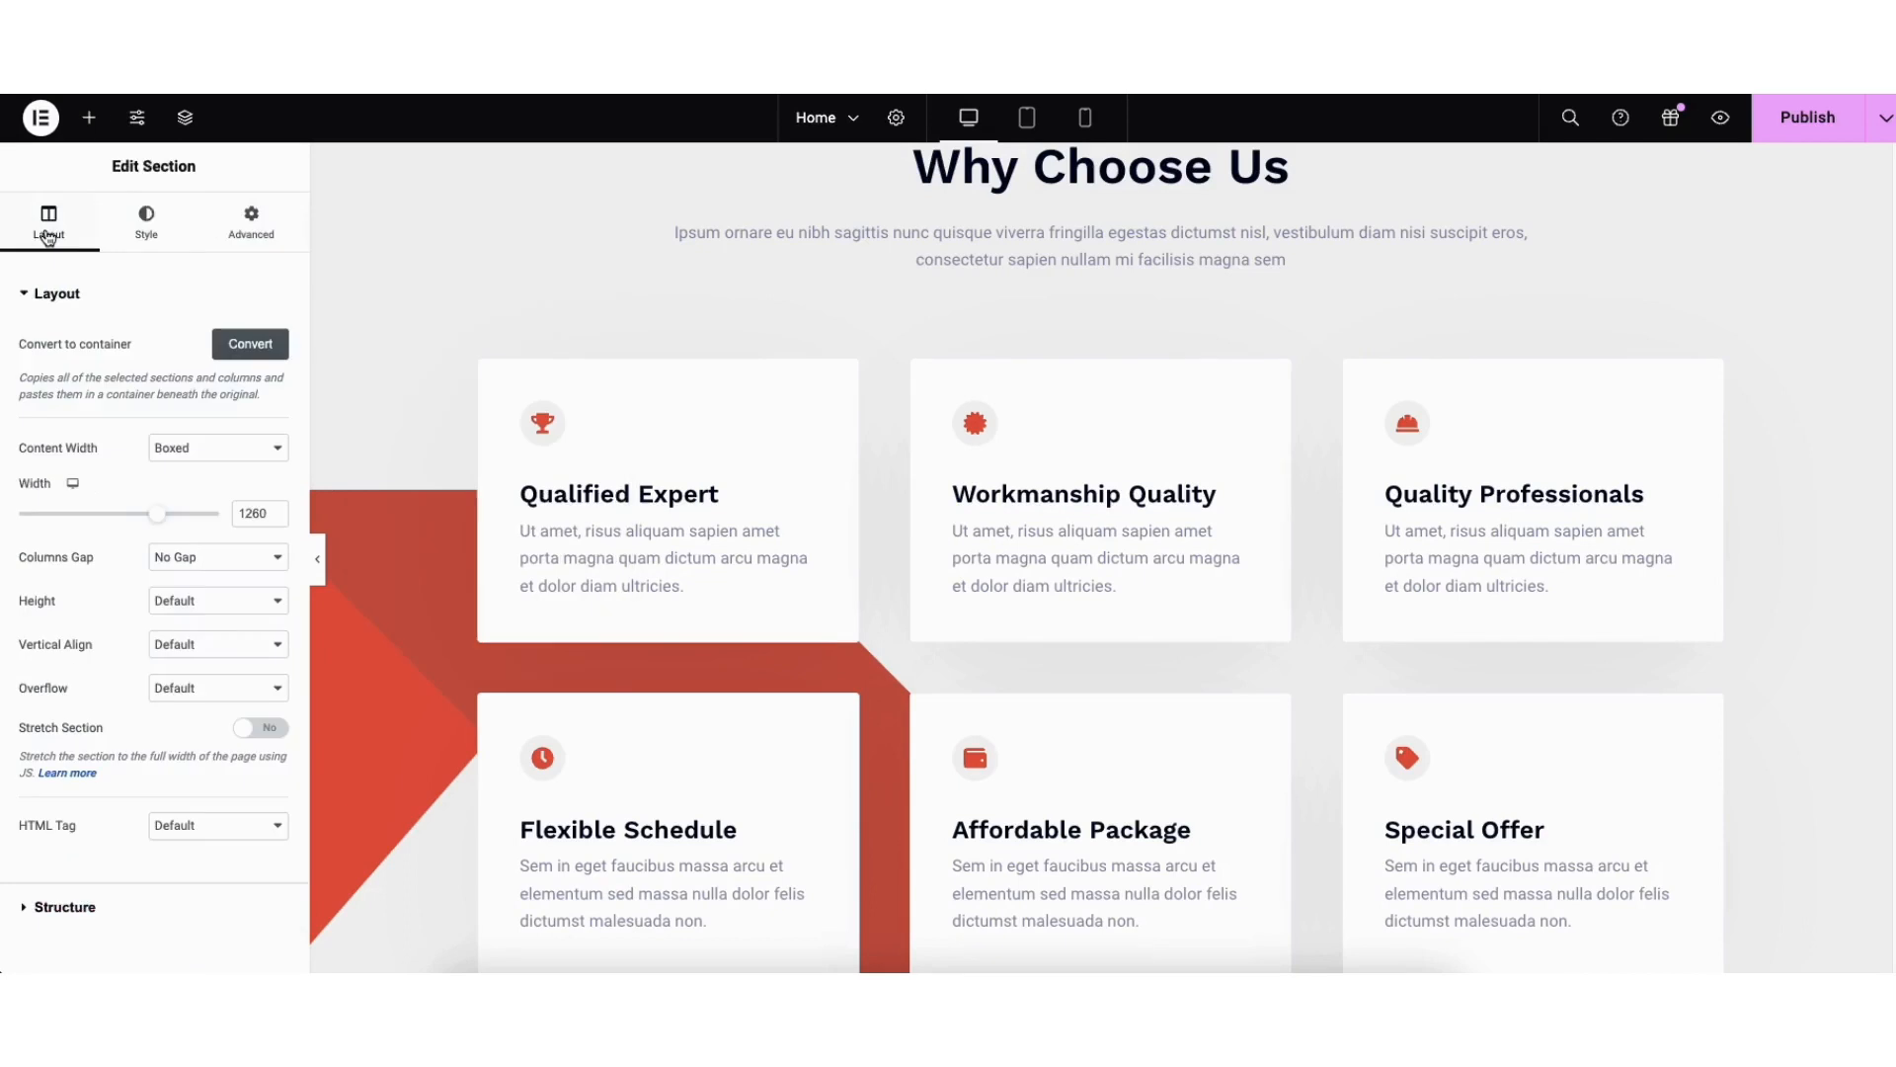
click(147, 227)
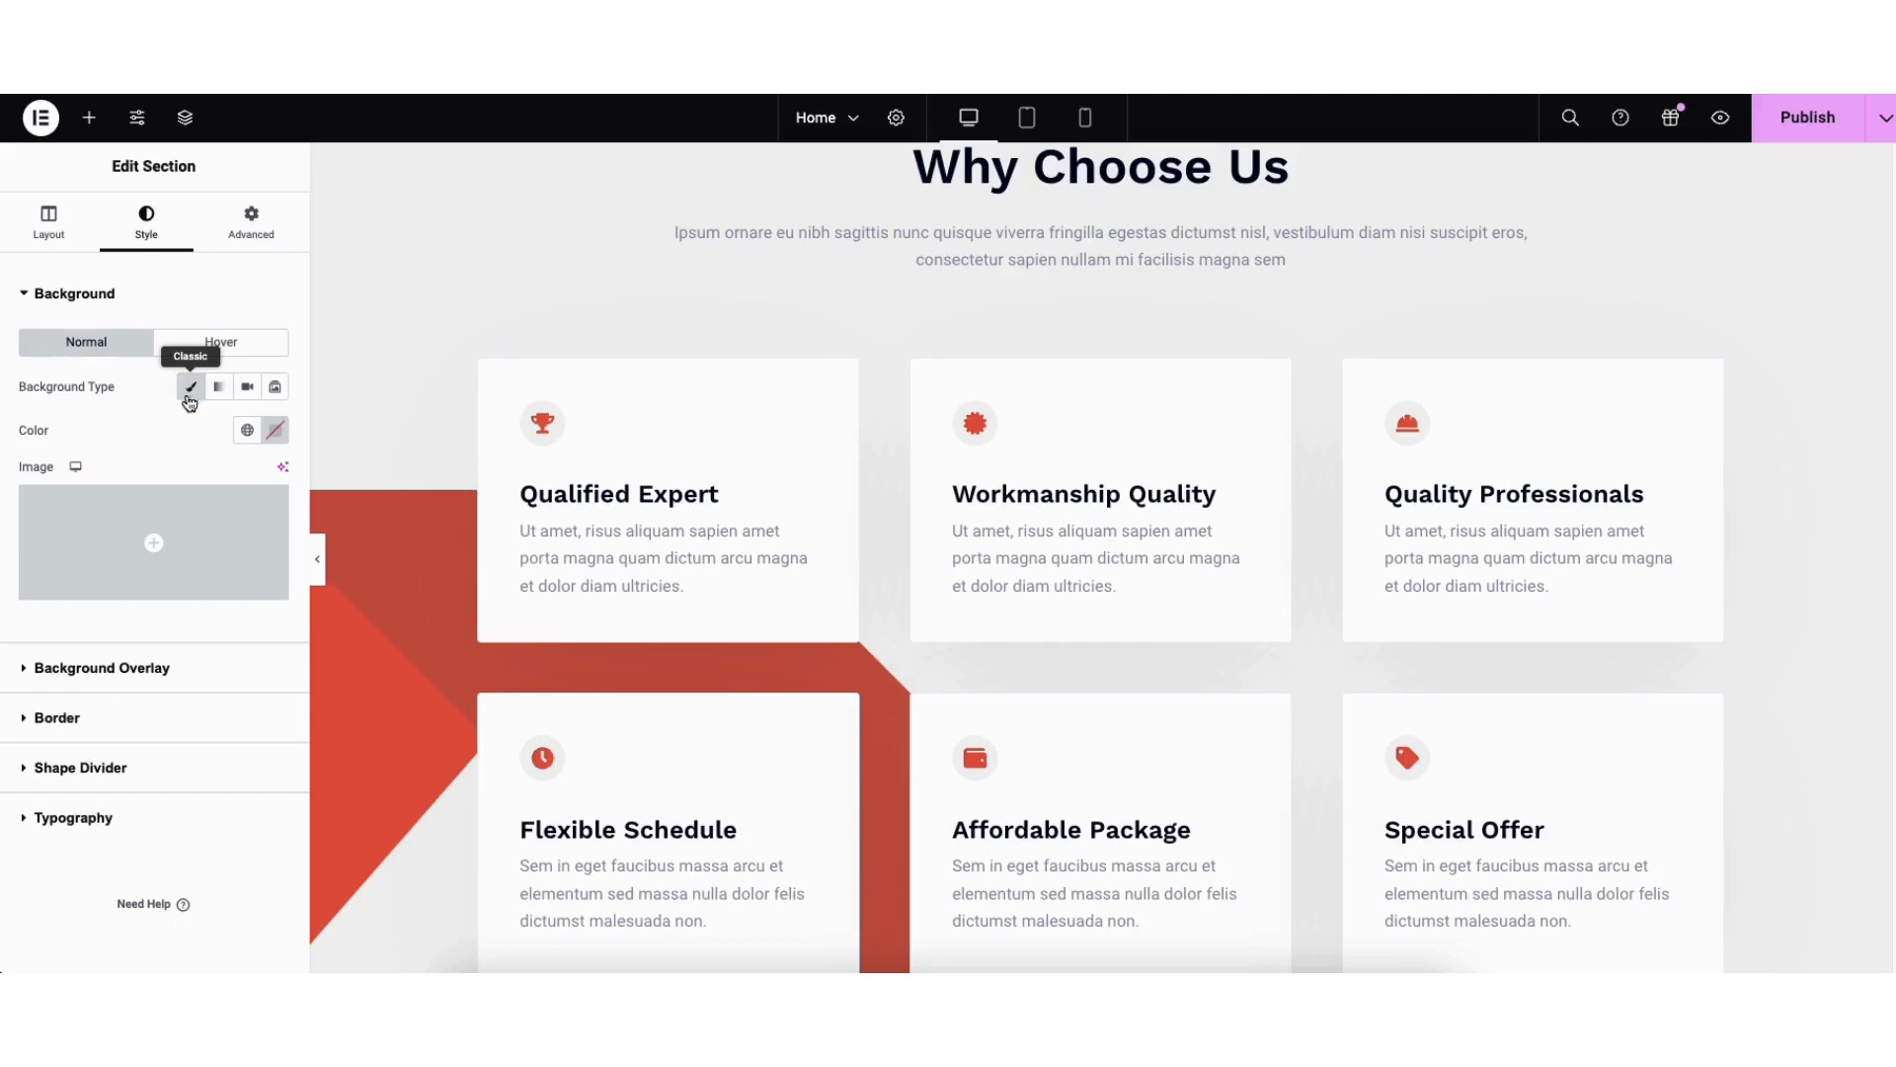
click(187, 671)
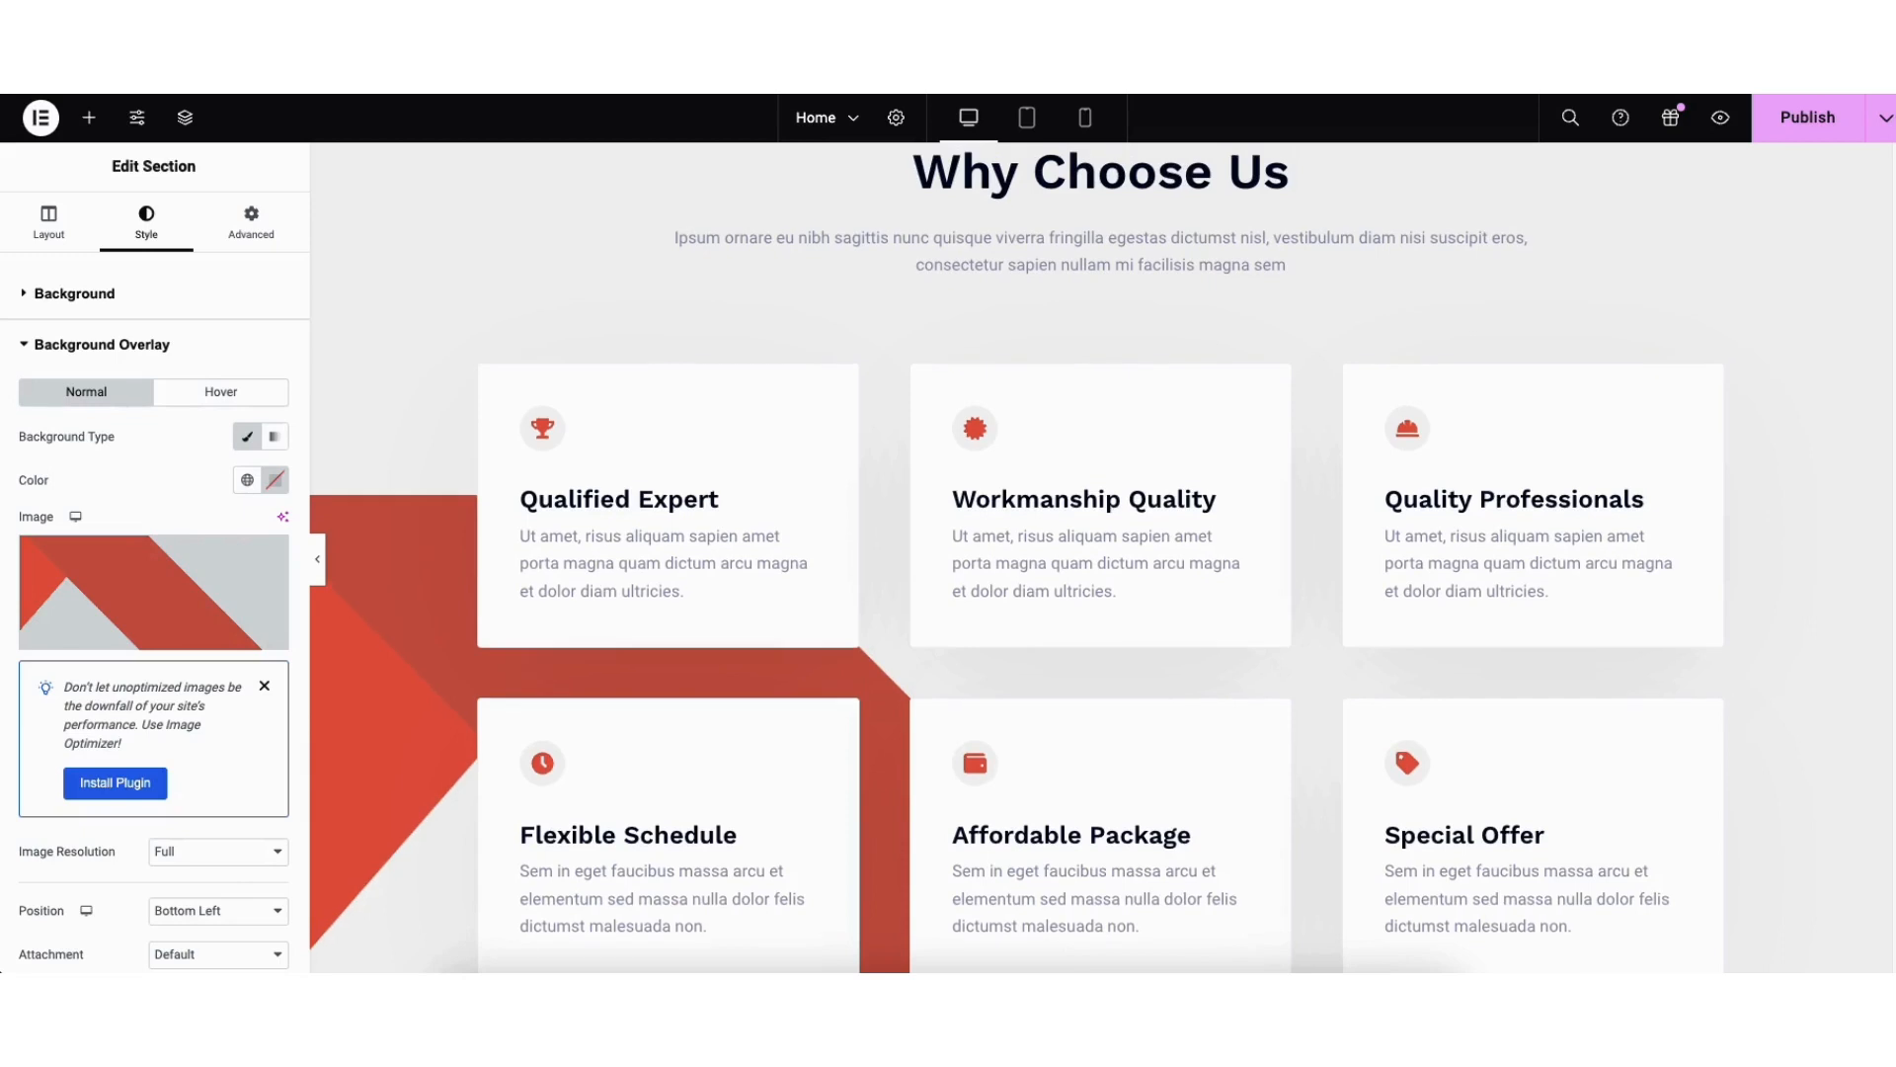
- Add a Flexbox container with two equal columns directly above the "Why Choose Us" section
scroll(1118, 377, up, 3)
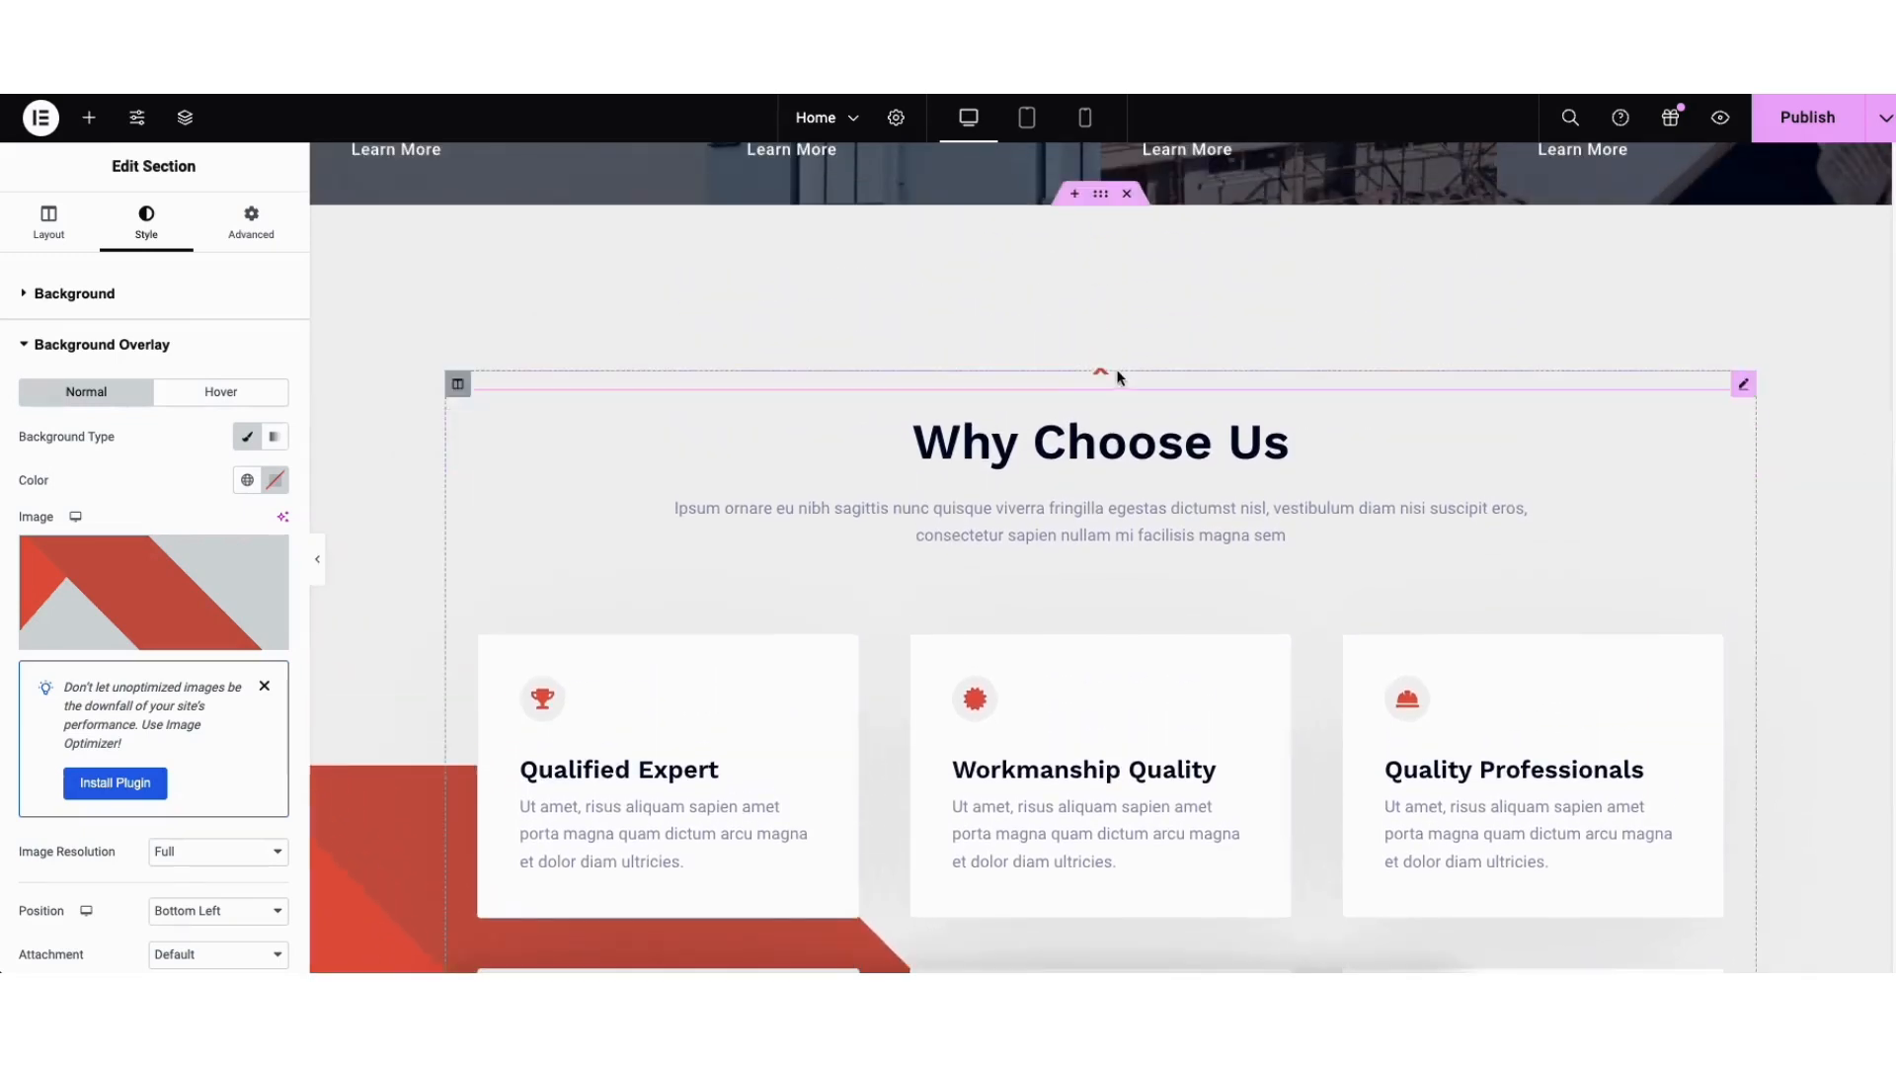
click(1074, 195)
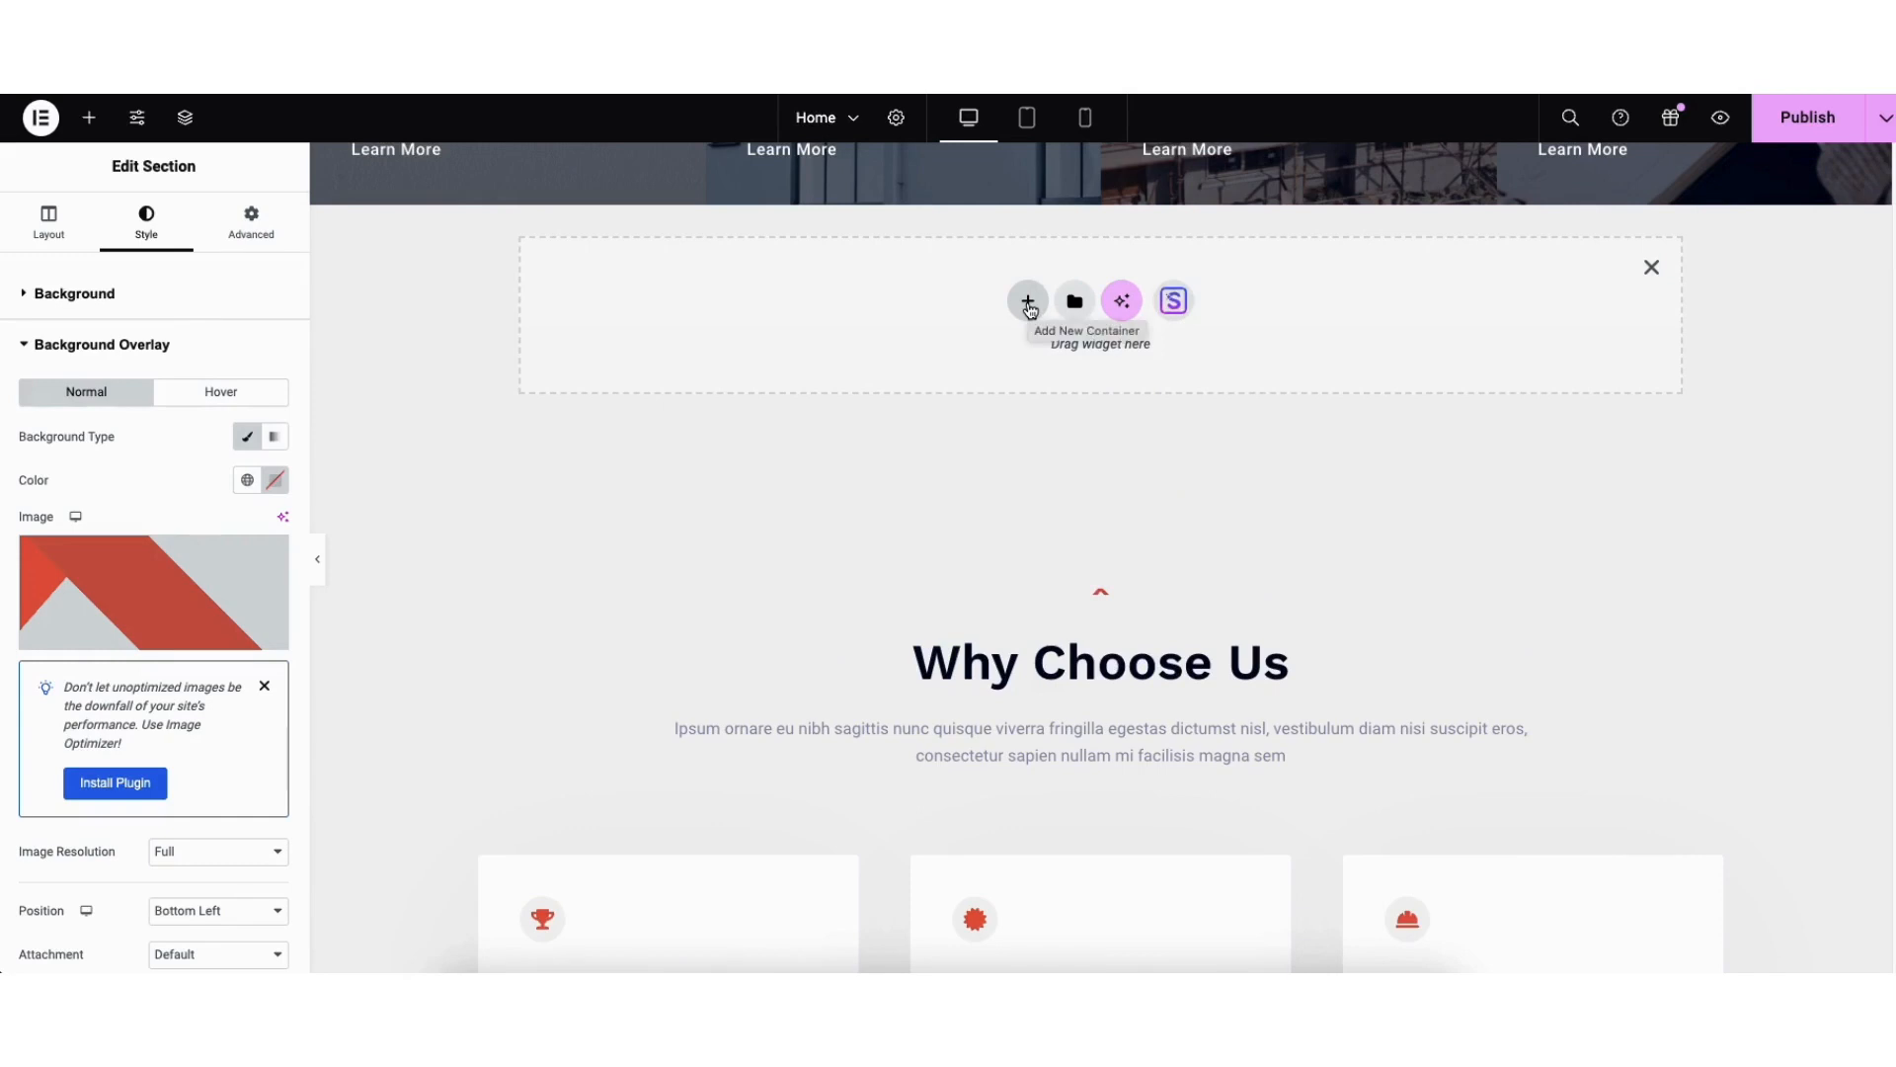
click(1028, 302)
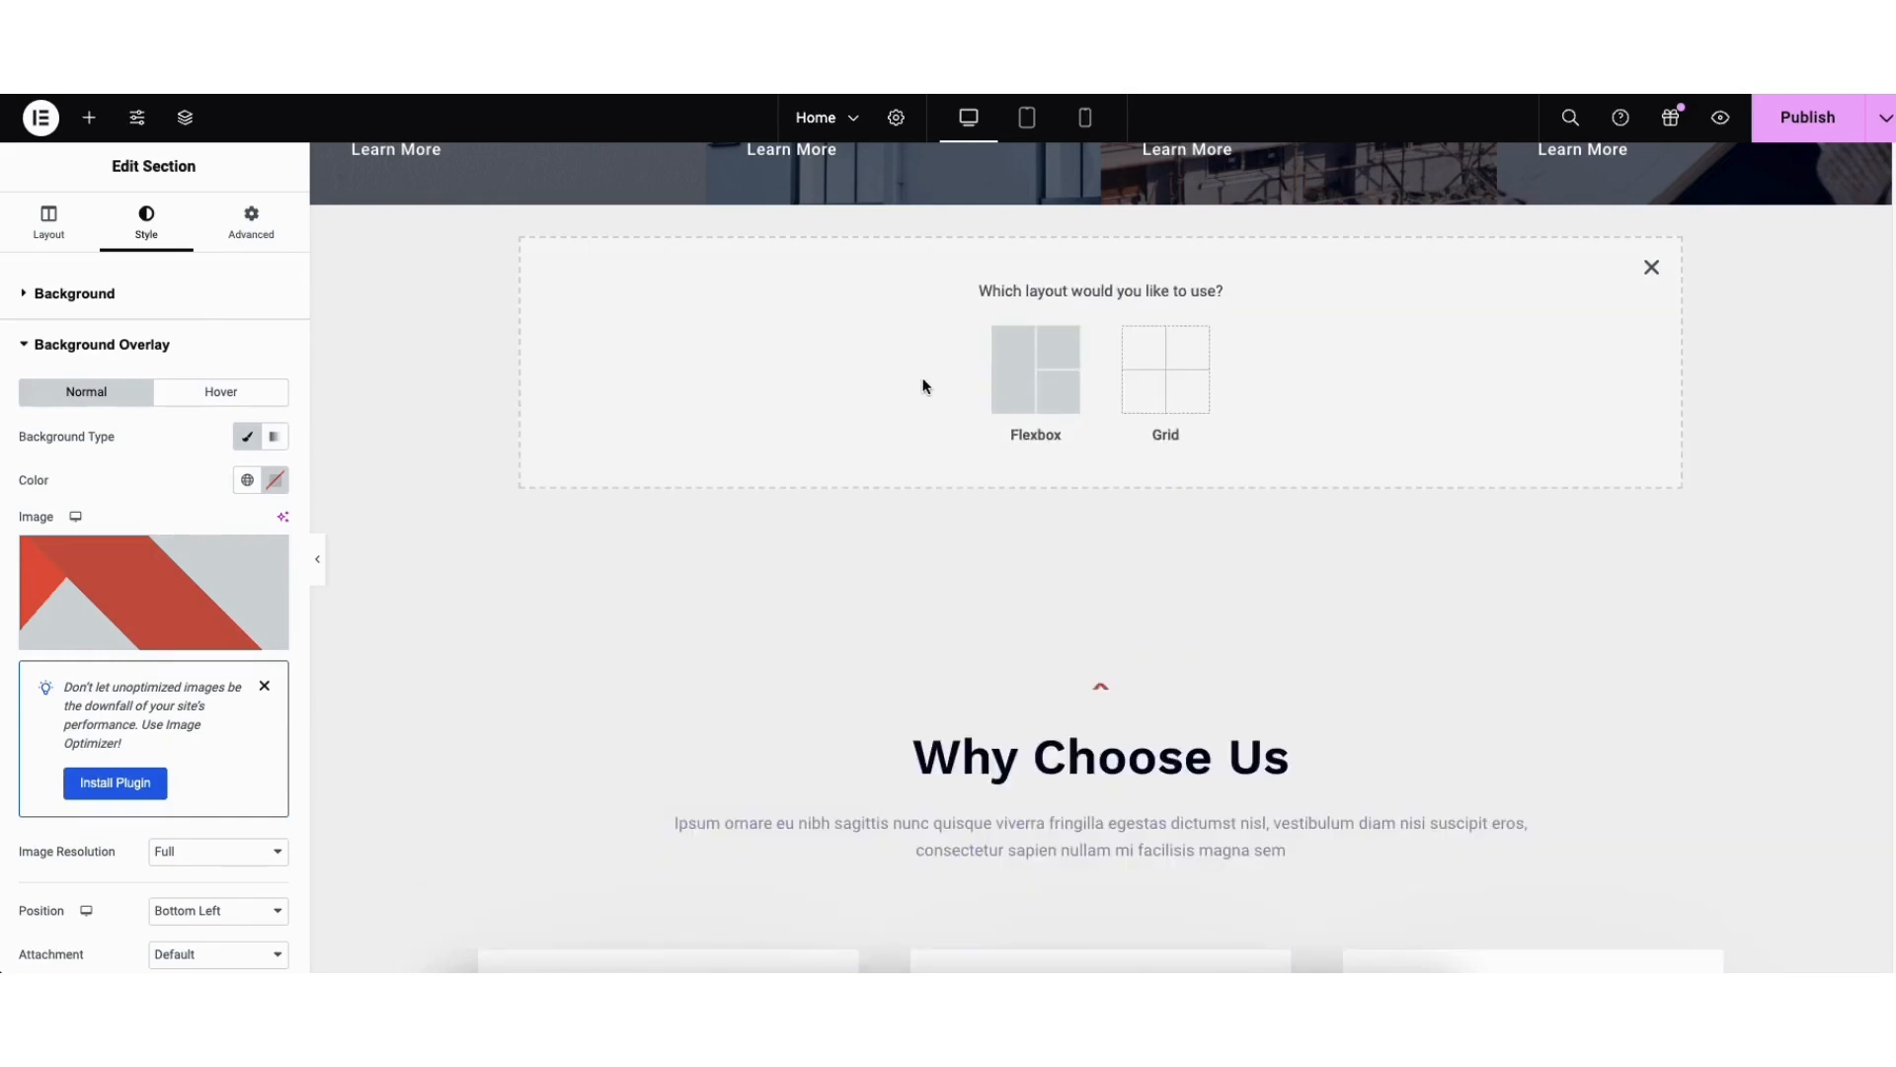
click(1028, 385)
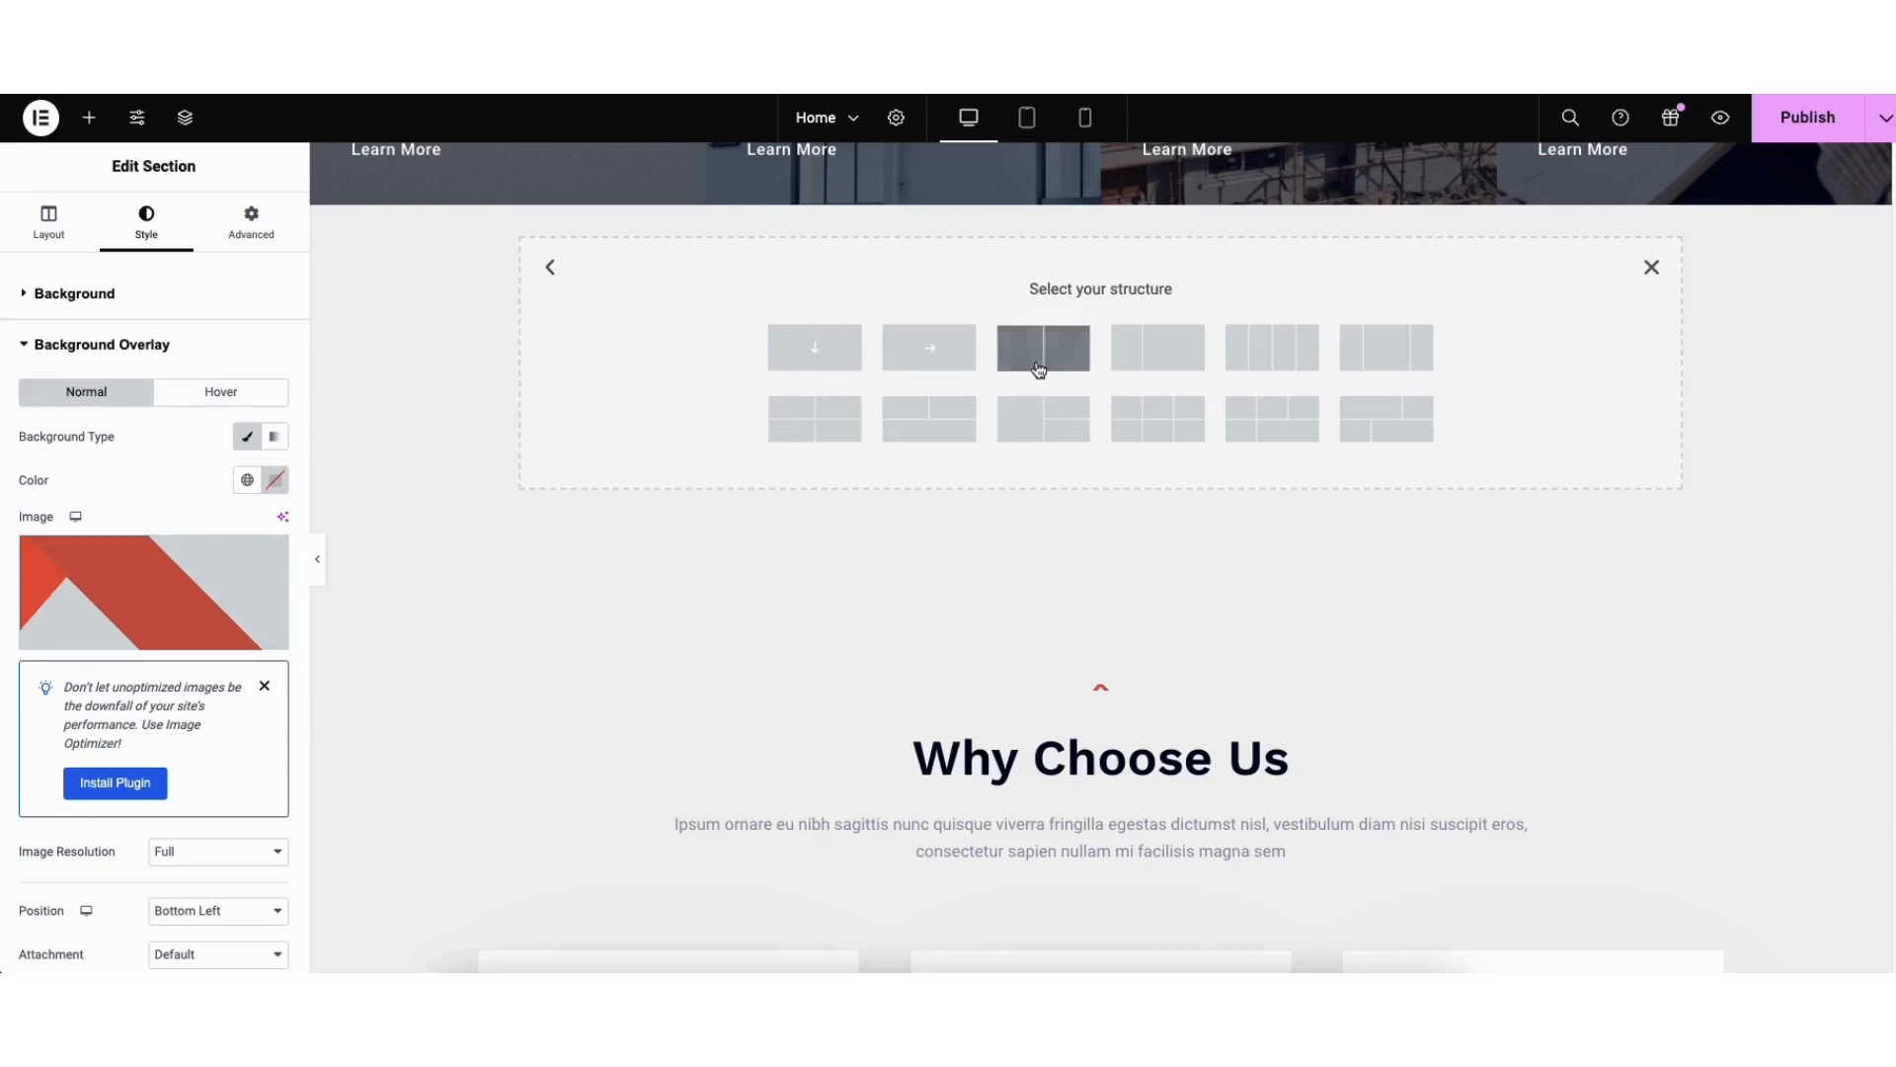
click(1037, 351)
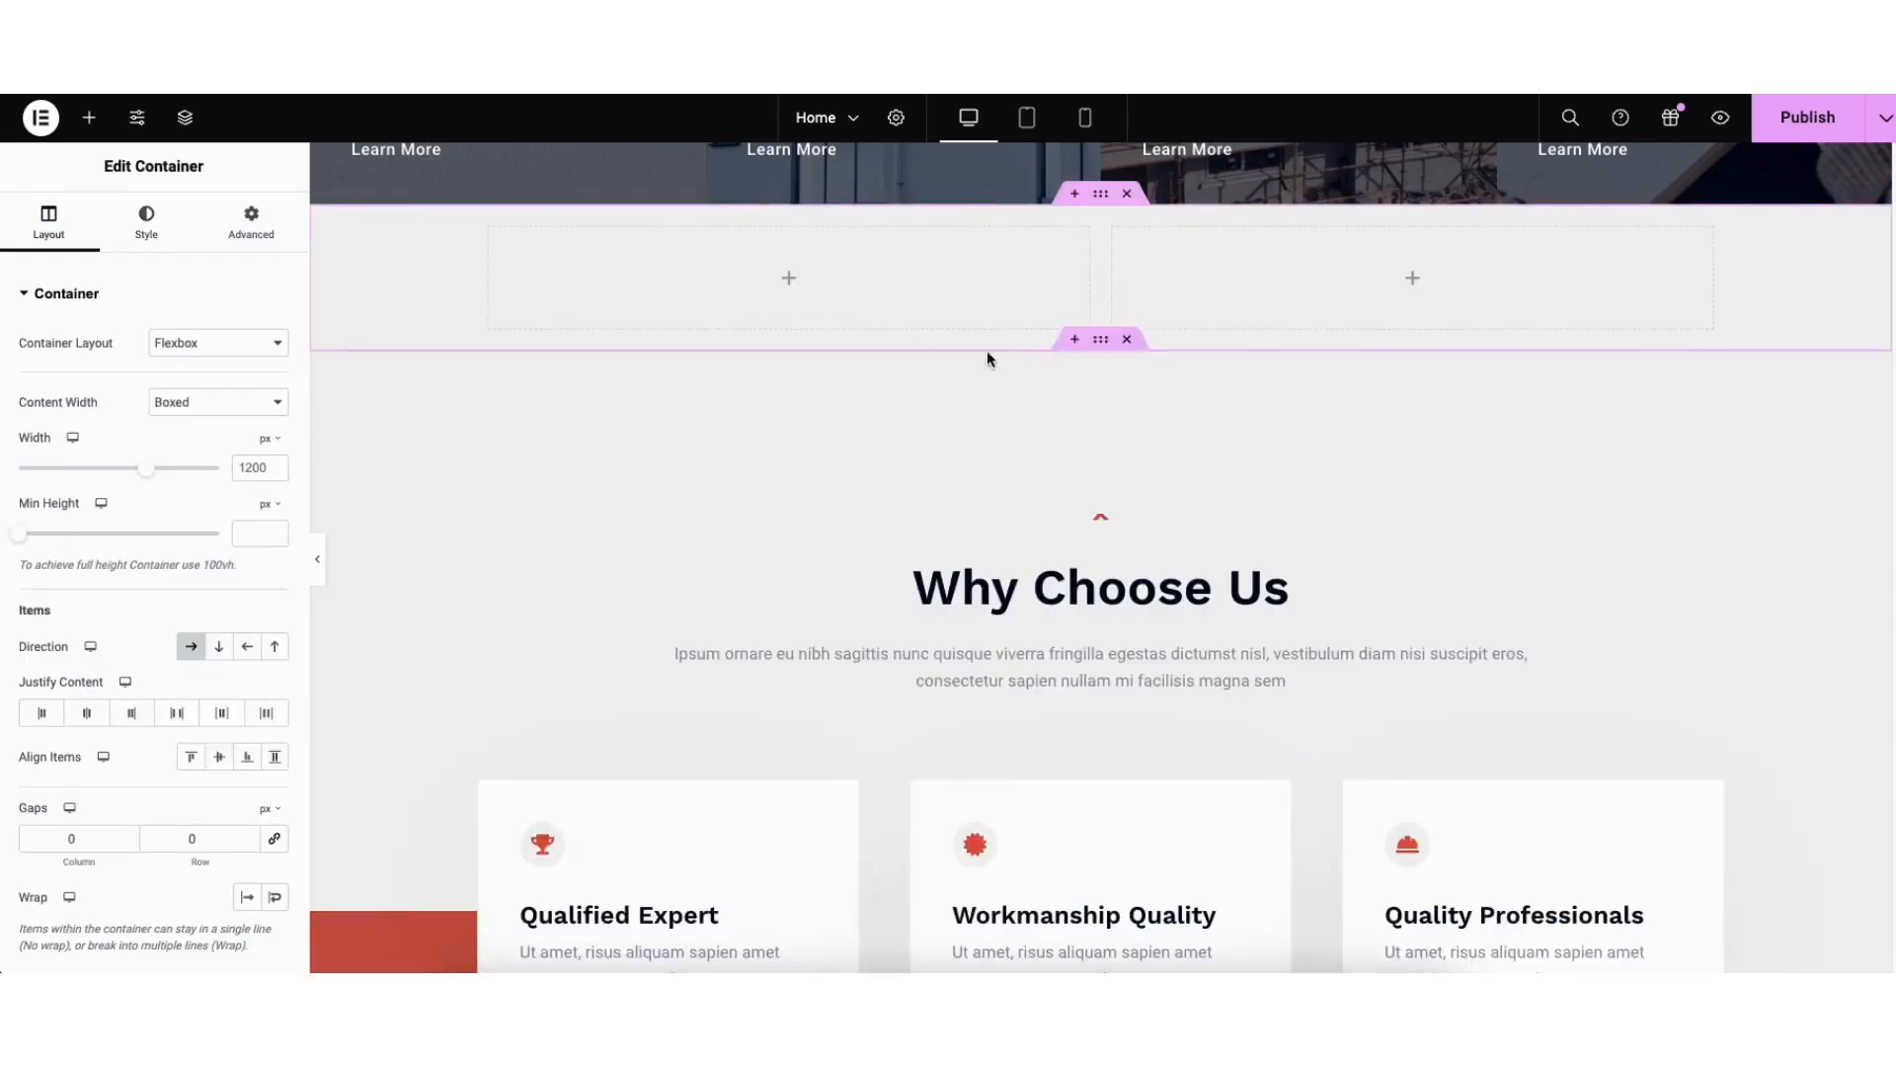
- Place a Heading widget in the new container's first column and delete the whole container again
click(90, 129)
drag(74, 660, 760, 291)
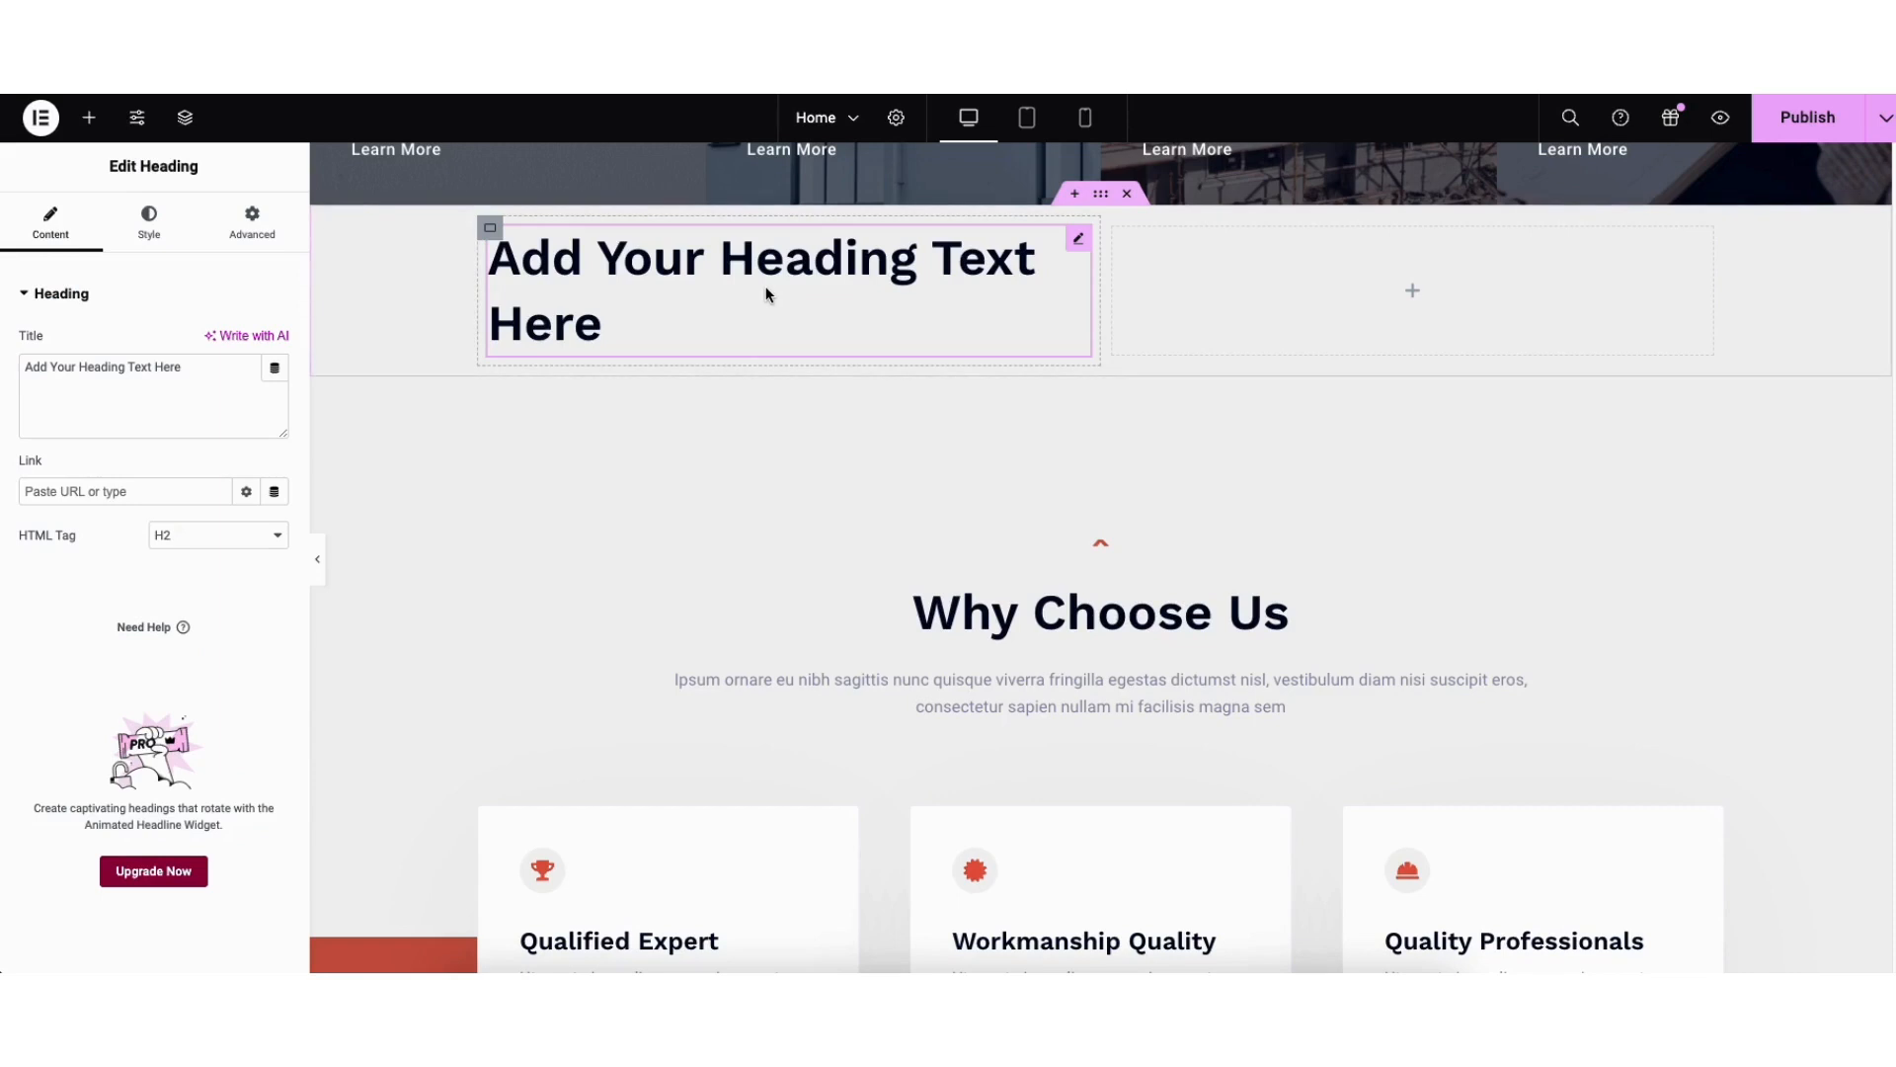
click(1104, 197)
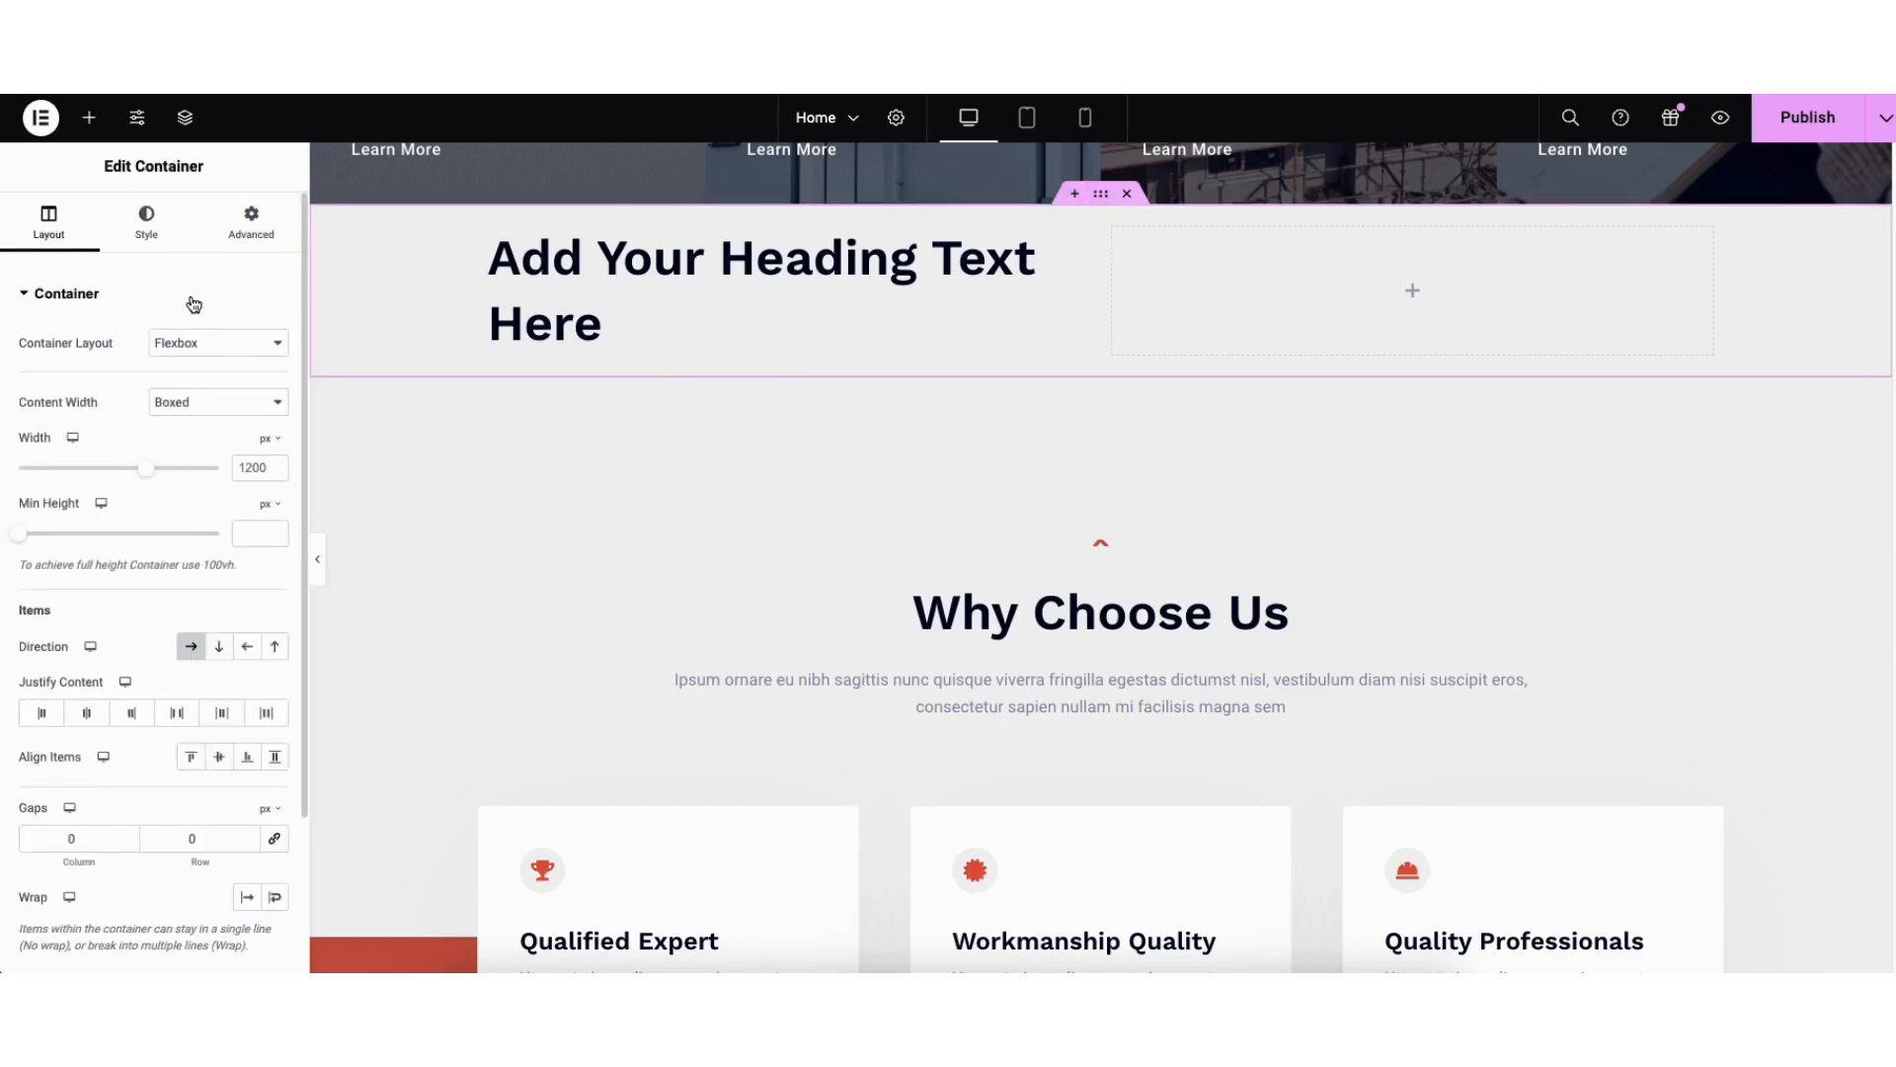
click(1128, 195)
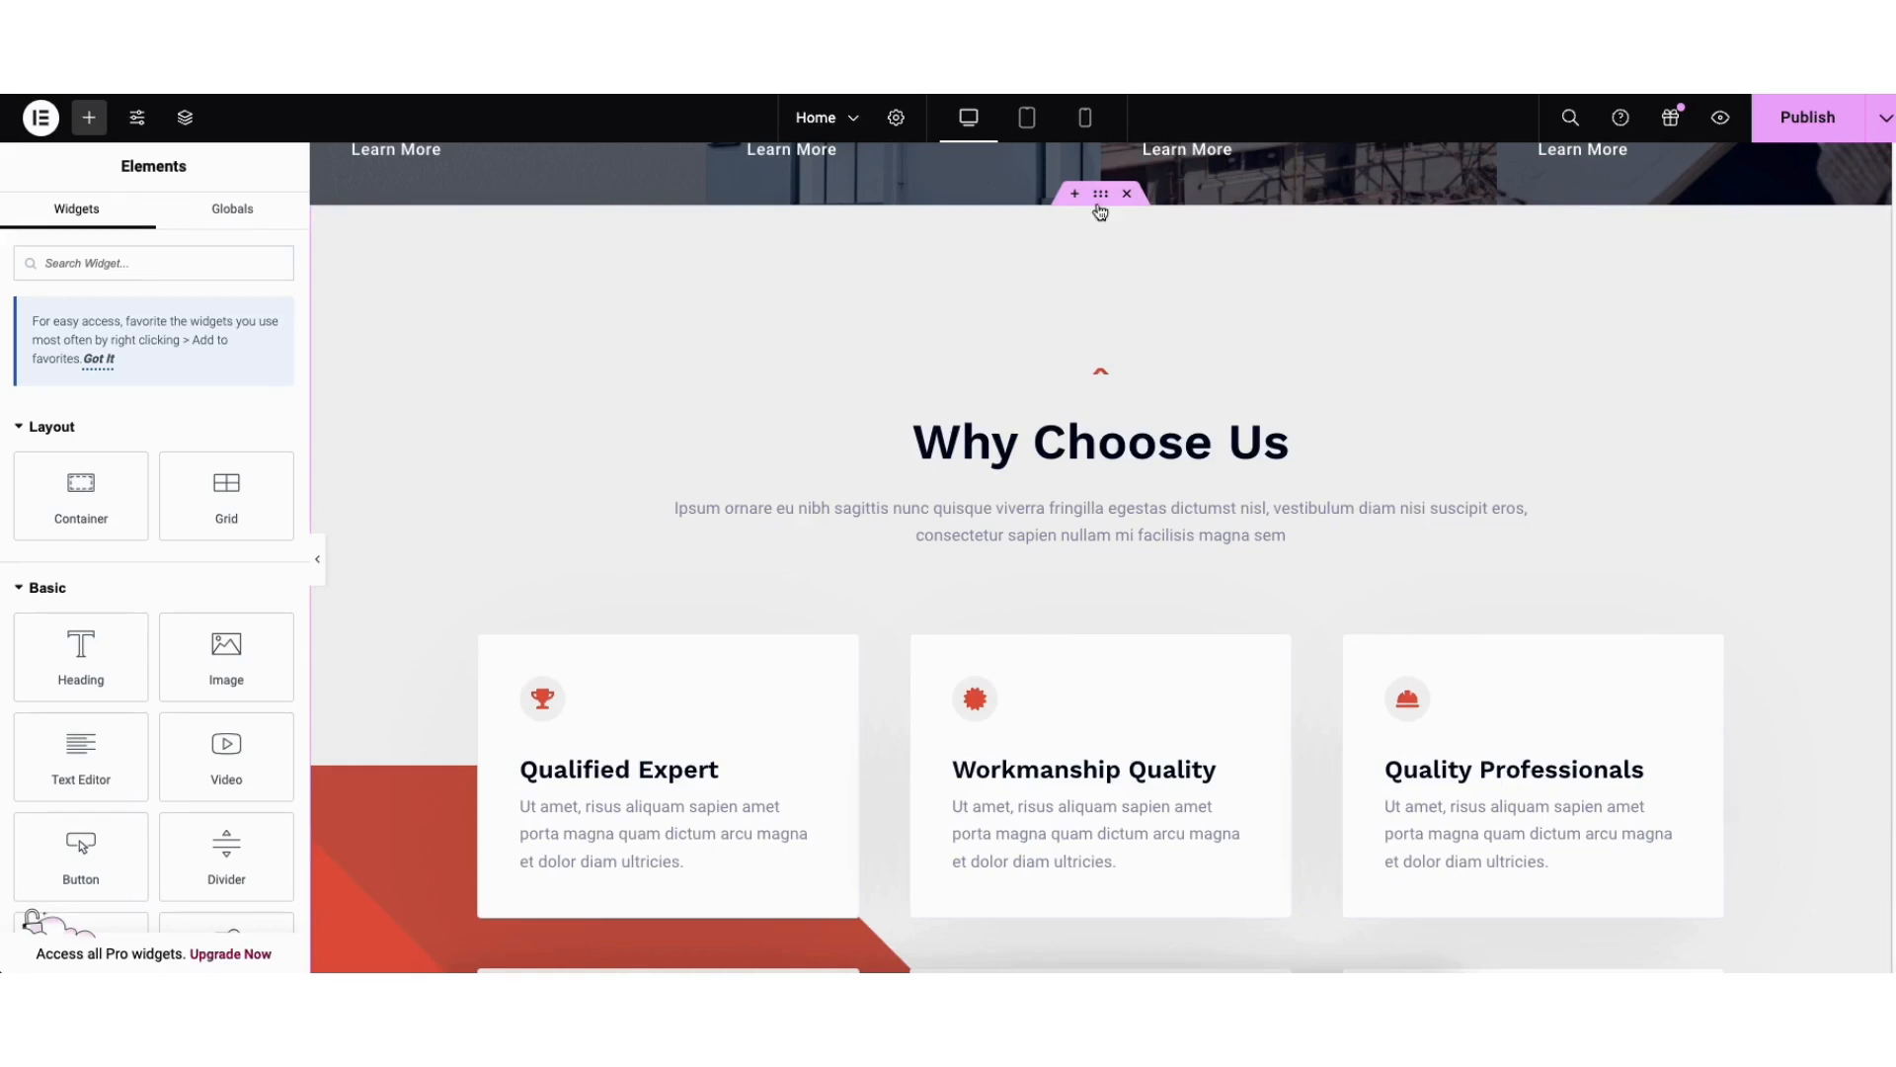
- Open the template library's Blocks collection from the empty area above the footer
drag(1101, 200, 1027, 231)
drag(1887, 432, 1855, 889)
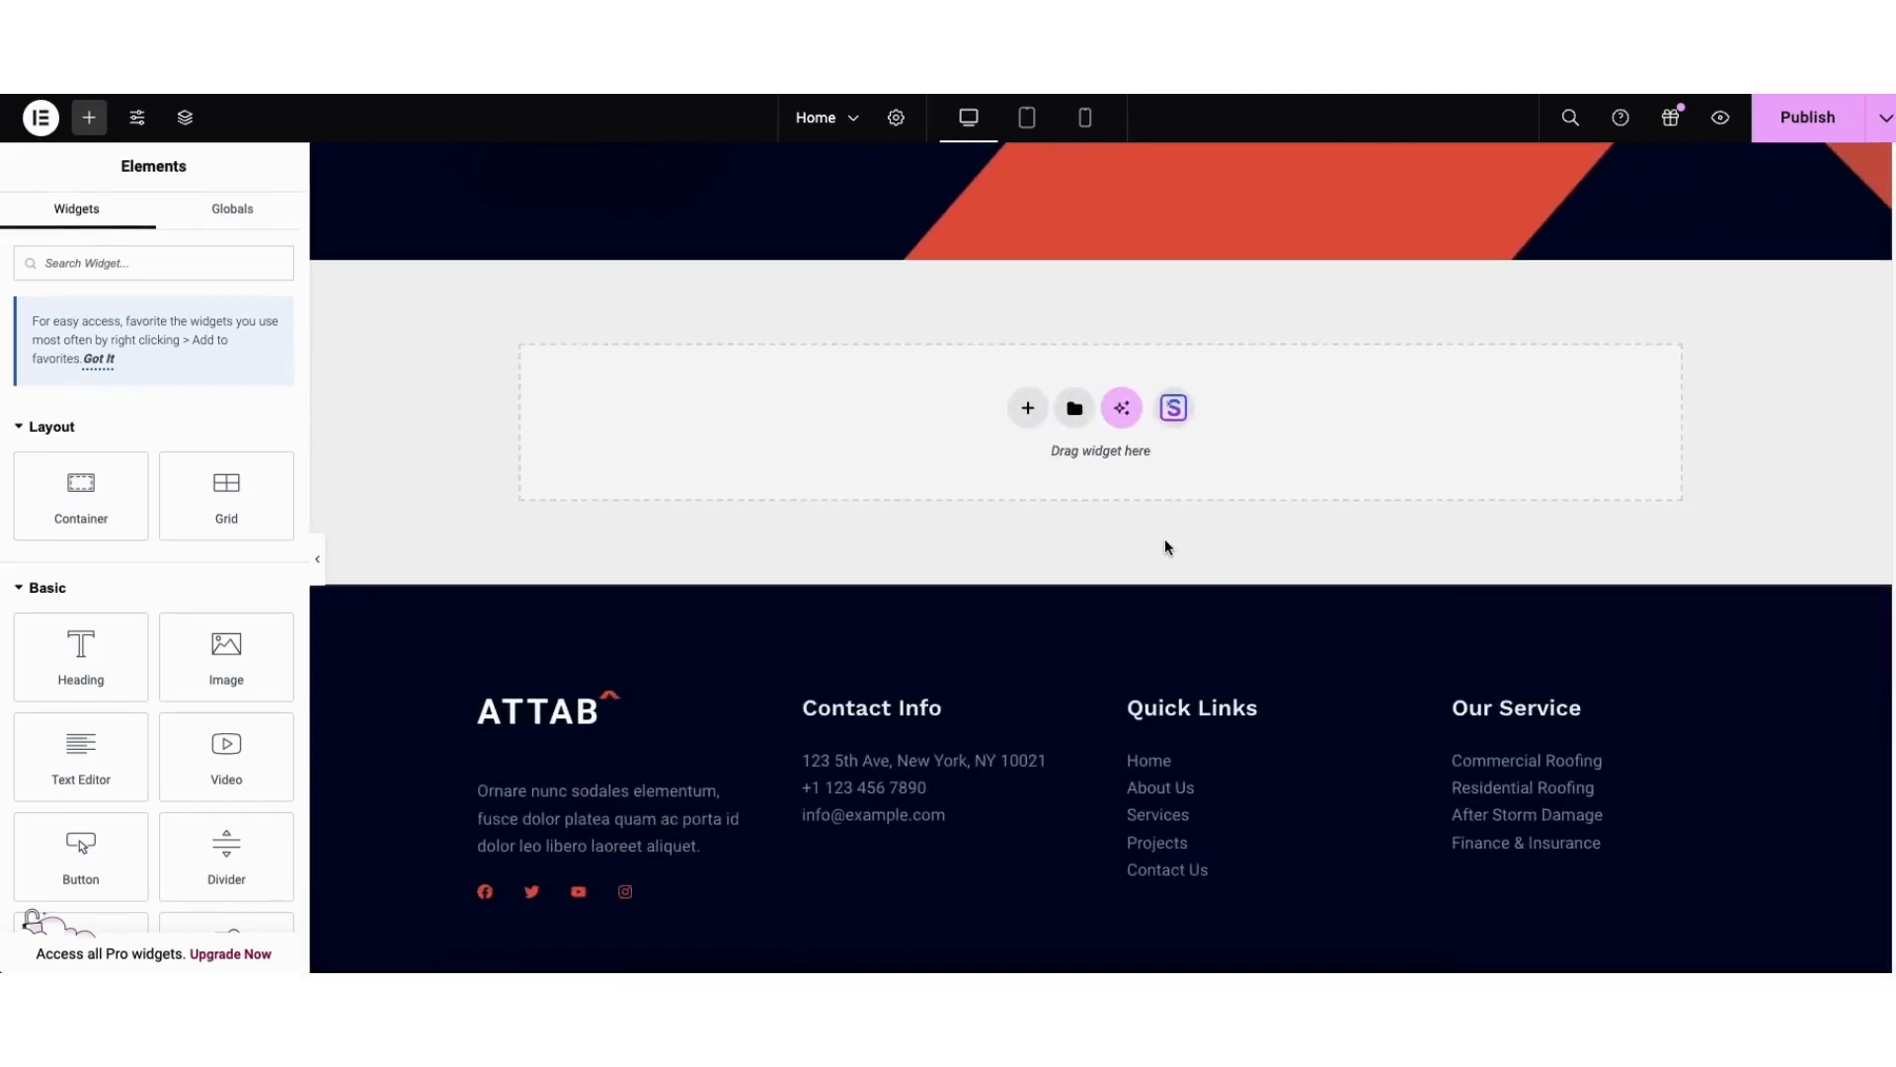
click(1175, 413)
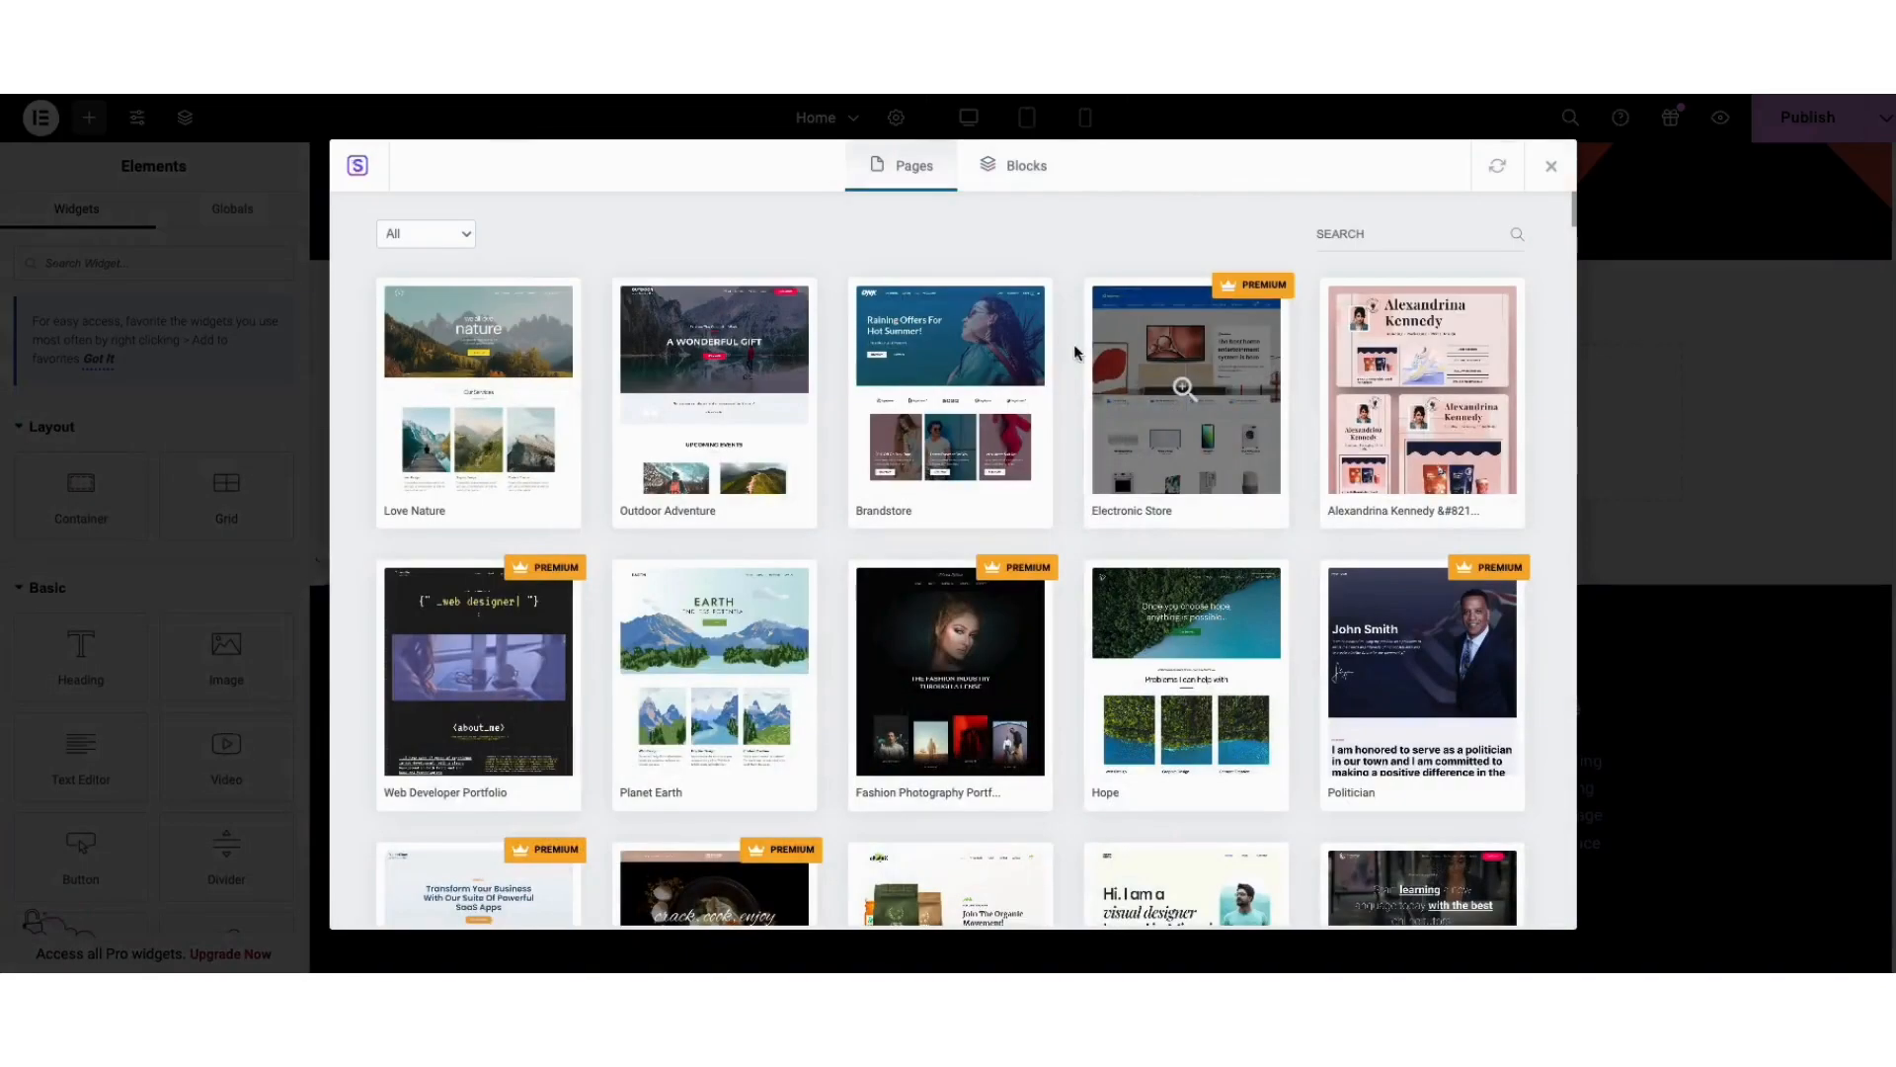
click(1018, 160)
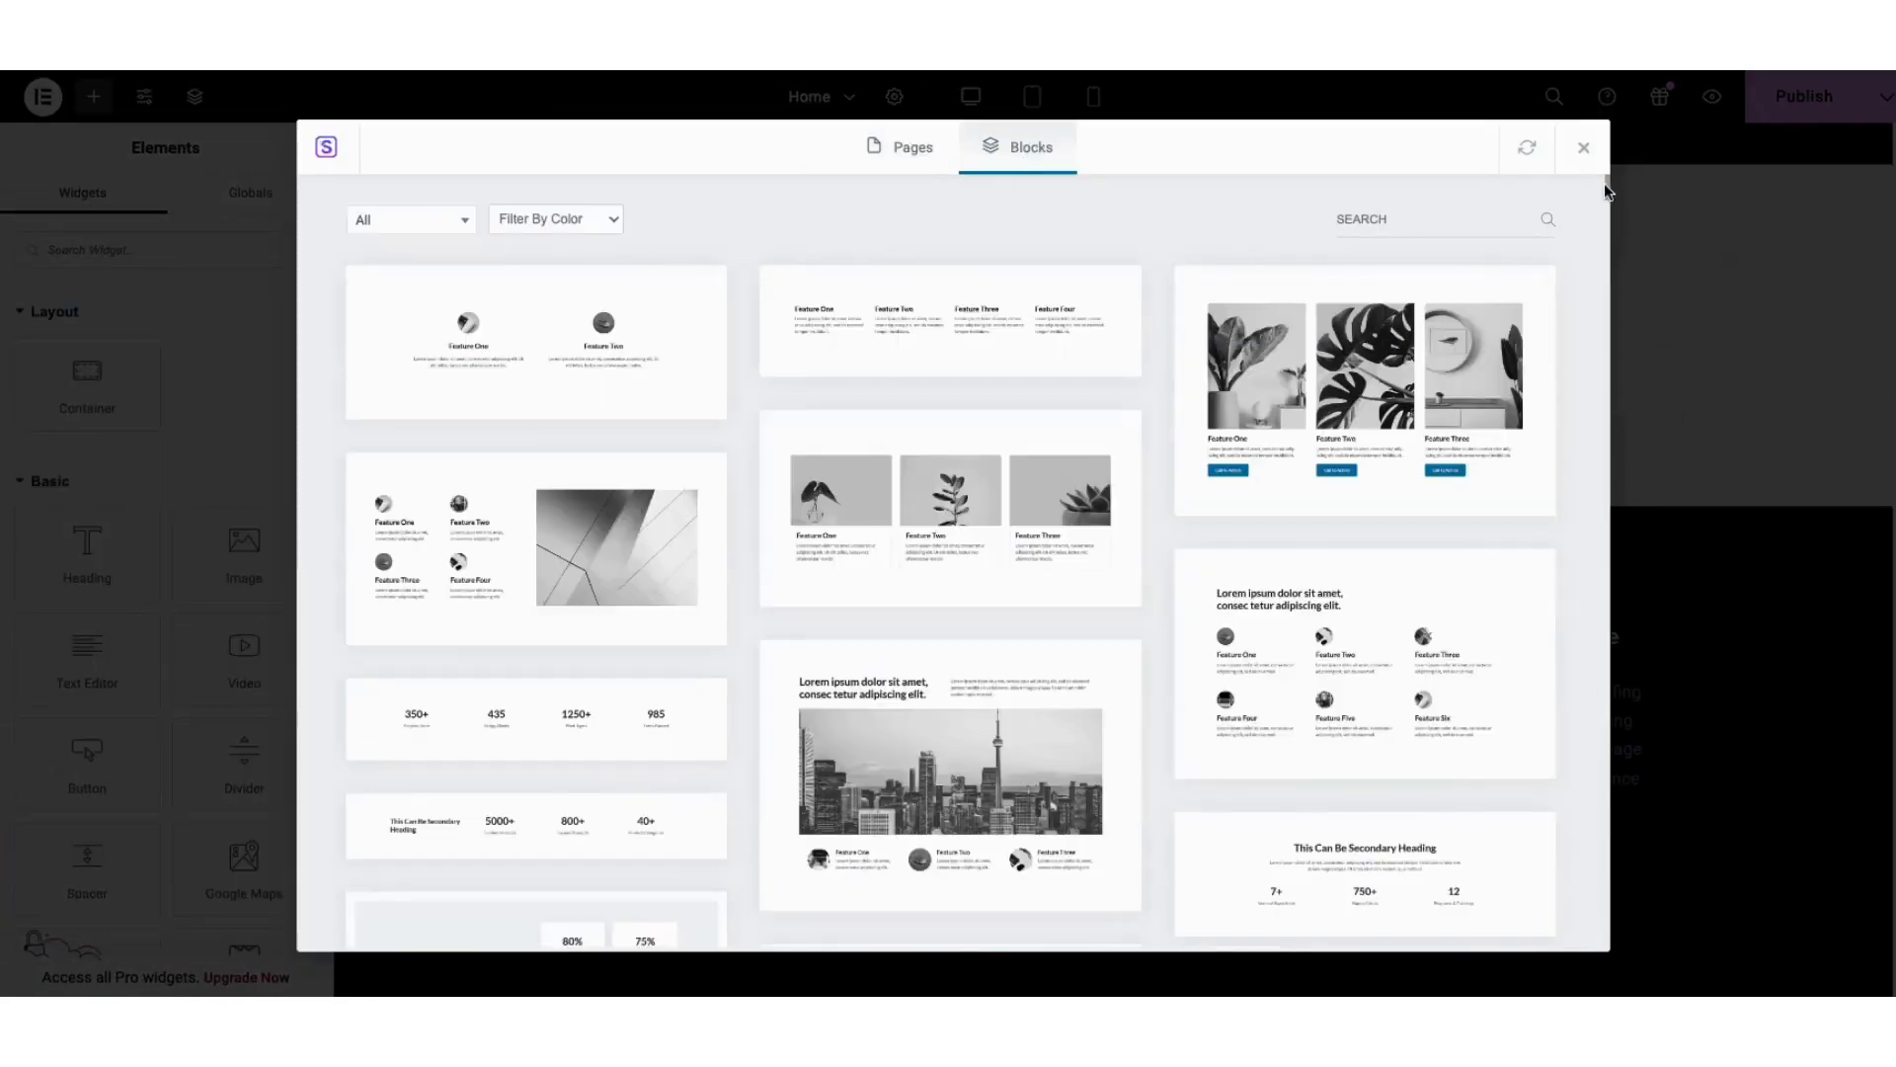
- Look through the block categories and insert the block with three plant-image feature cards above the footer
scroll(1607, 213, down, 5)
mouse_move(1610, 205)
mouse_down()
mouse_move(1608, 282)
mouse_move(1608, 186)
mouse_up()
click(424, 220)
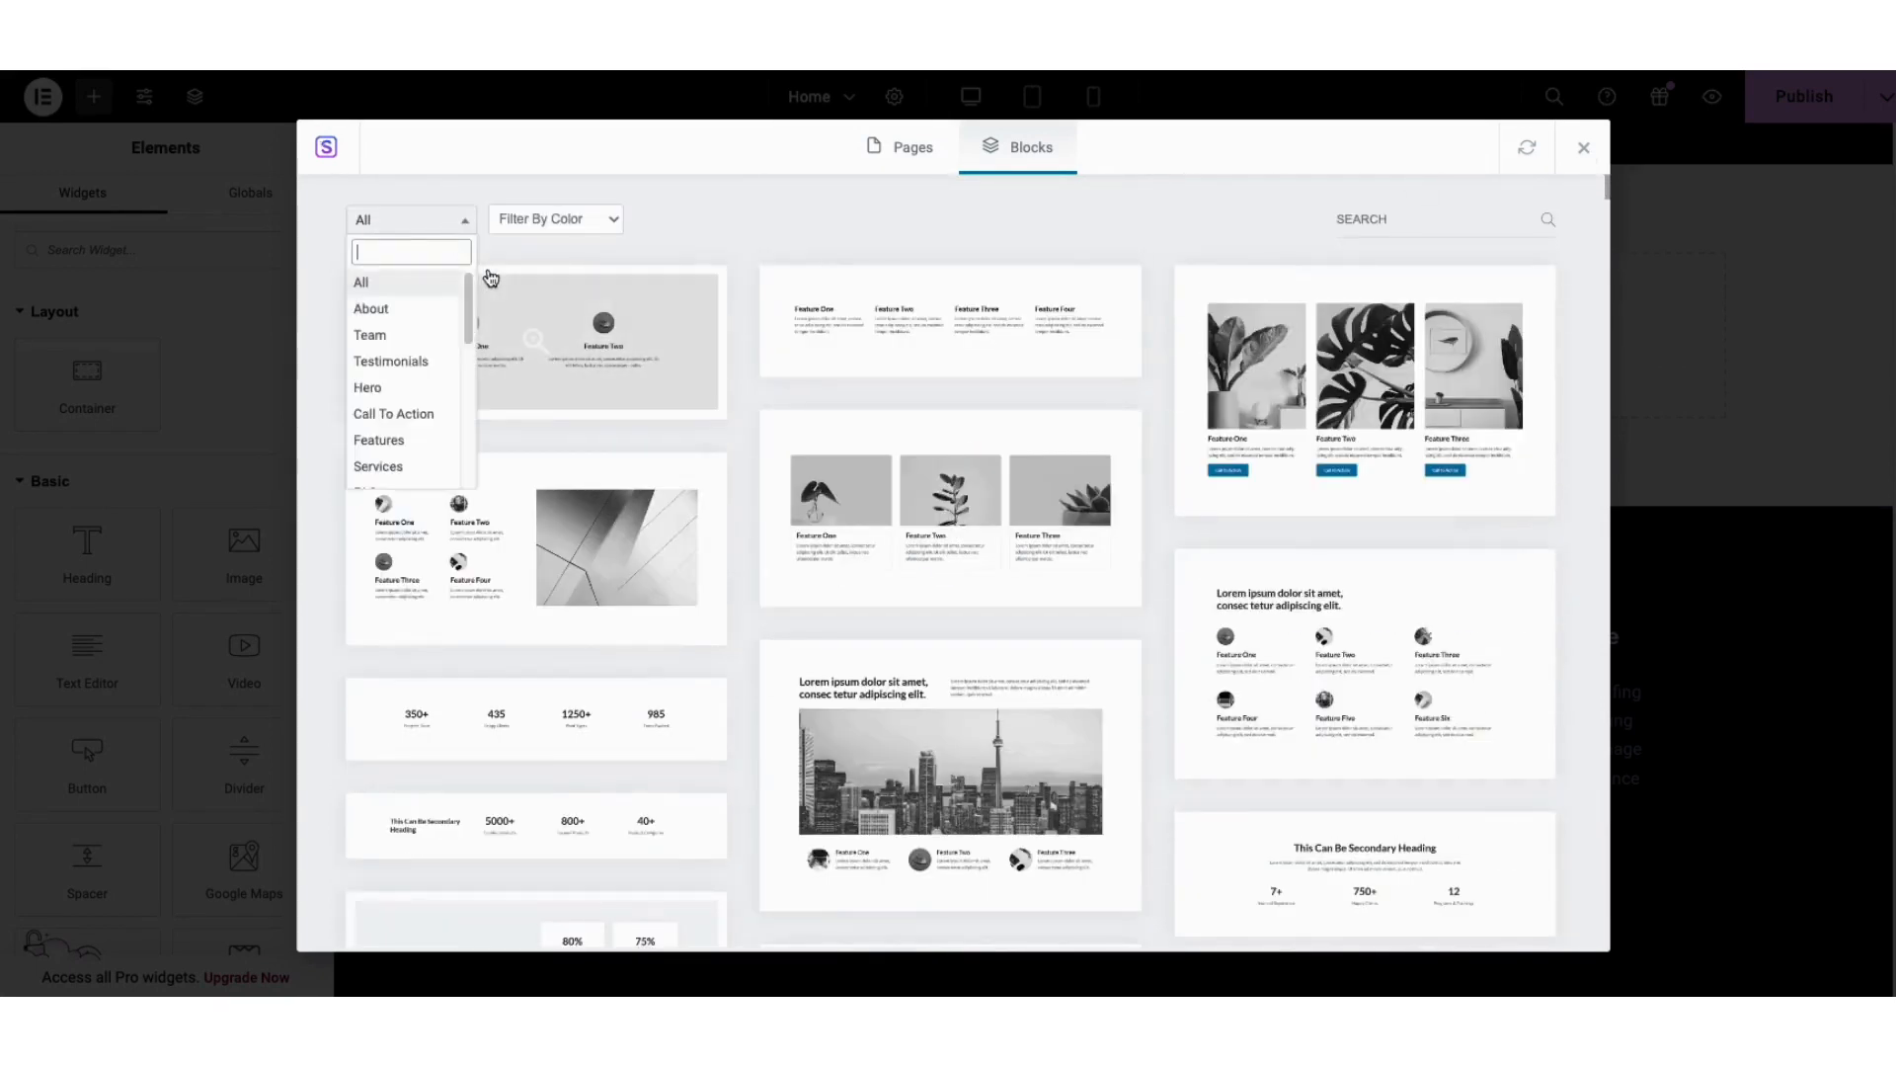
drag(467, 305, 474, 372)
click(731, 236)
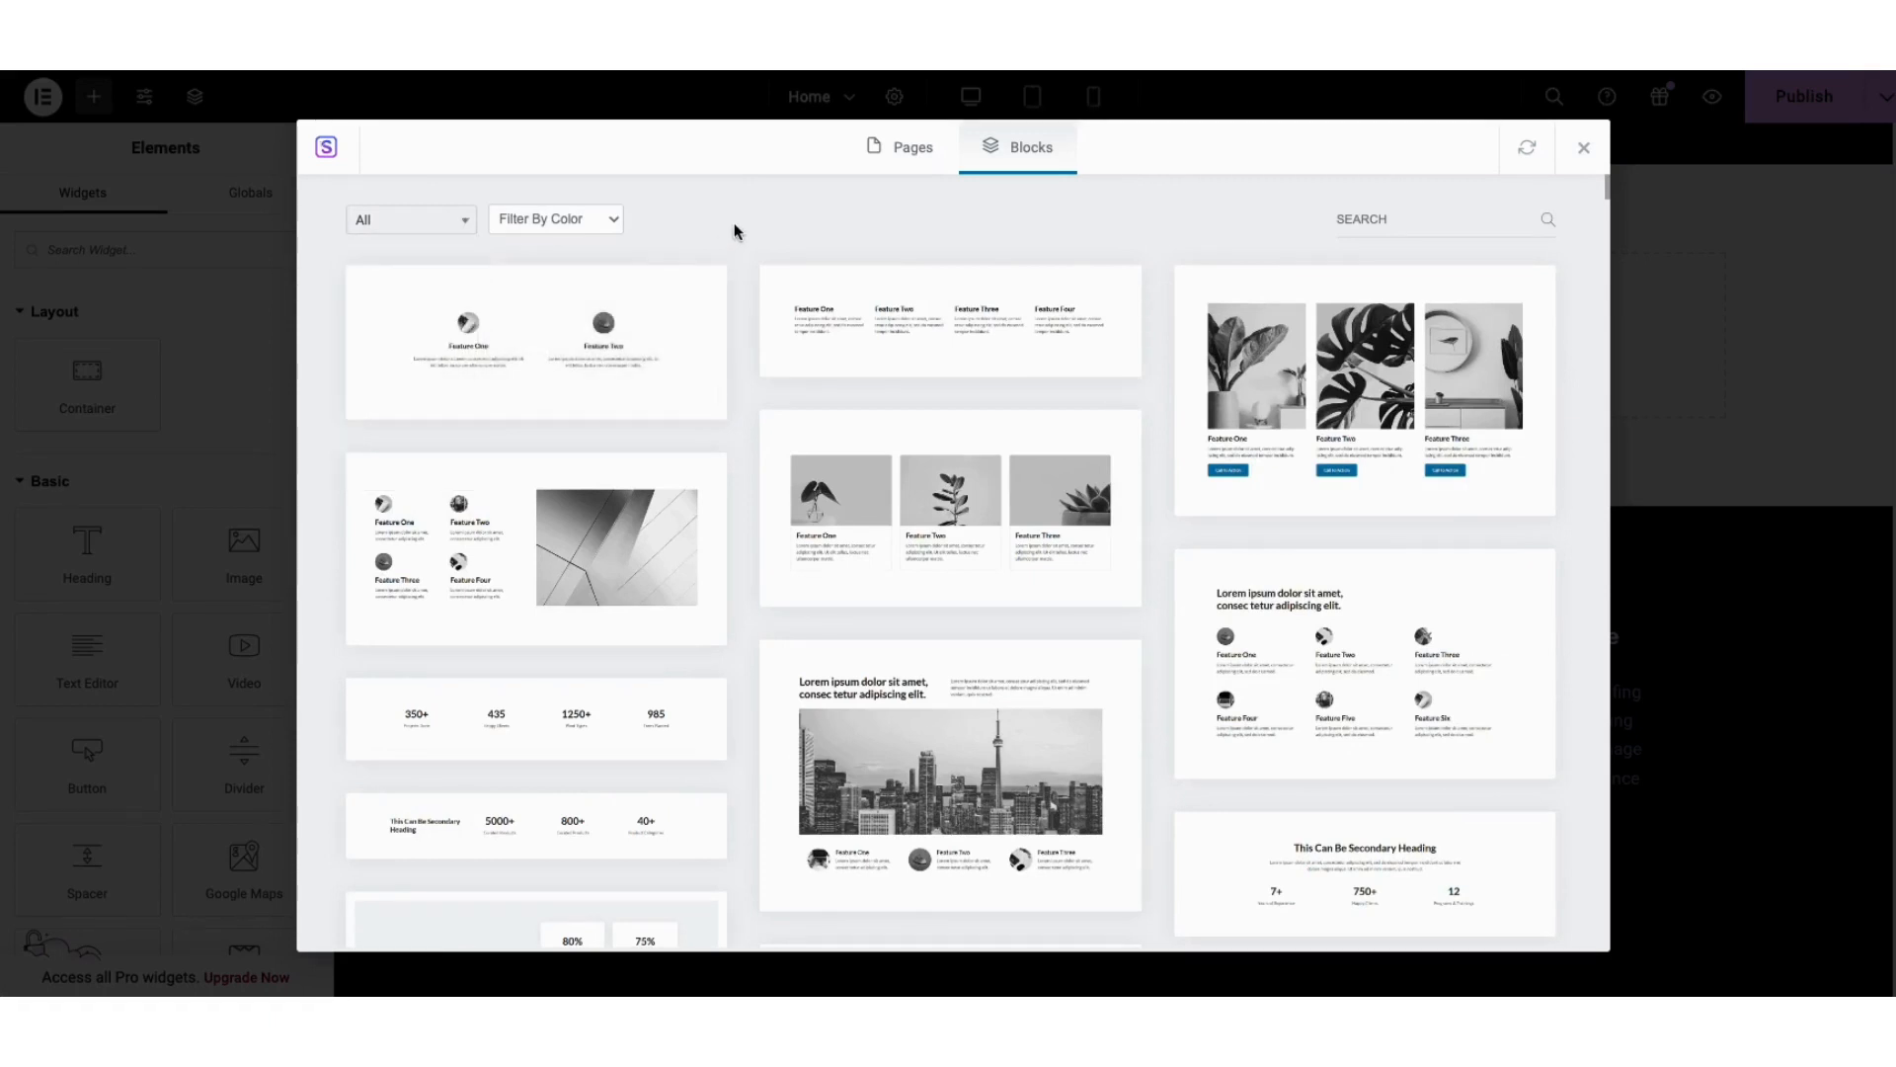
click(877, 511)
click(1275, 150)
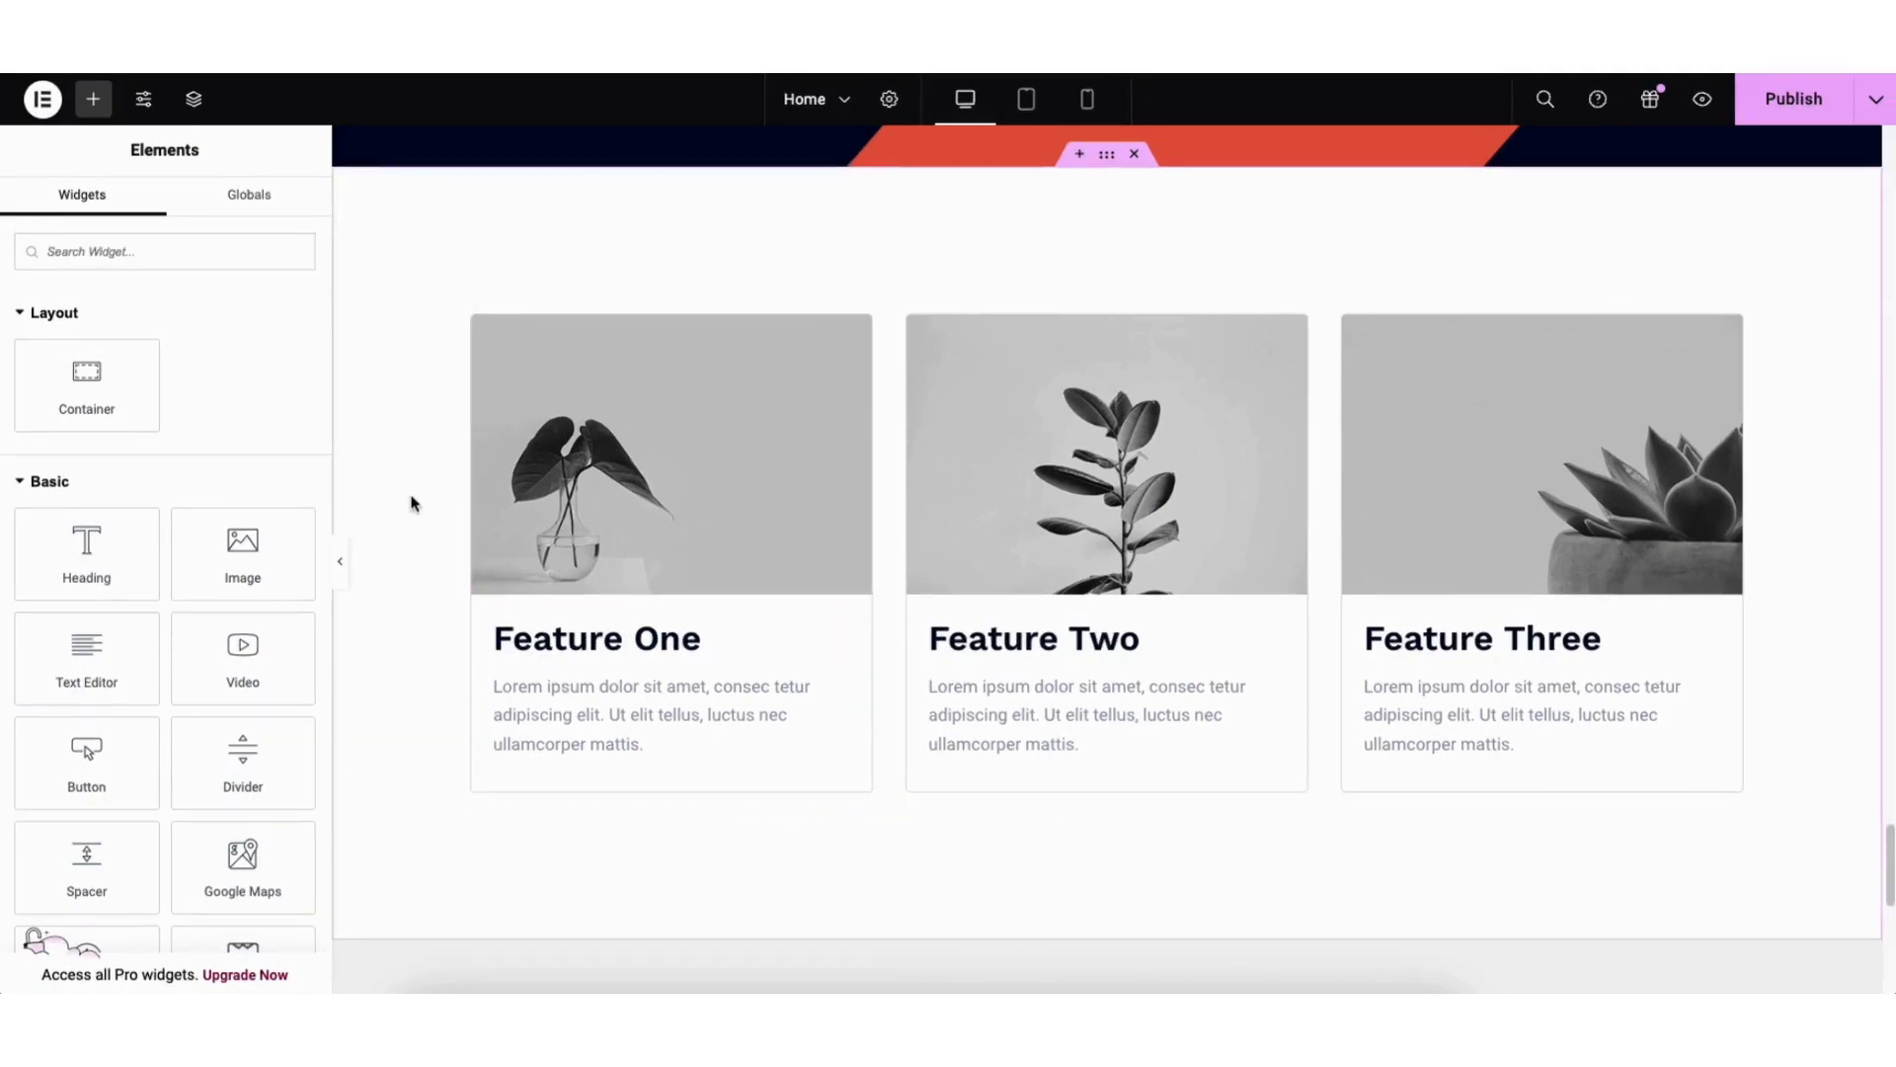
- Give the section holding the three plant-image feature cards a classic background colour of white (#FFFFFF)
right_click(569, 232)
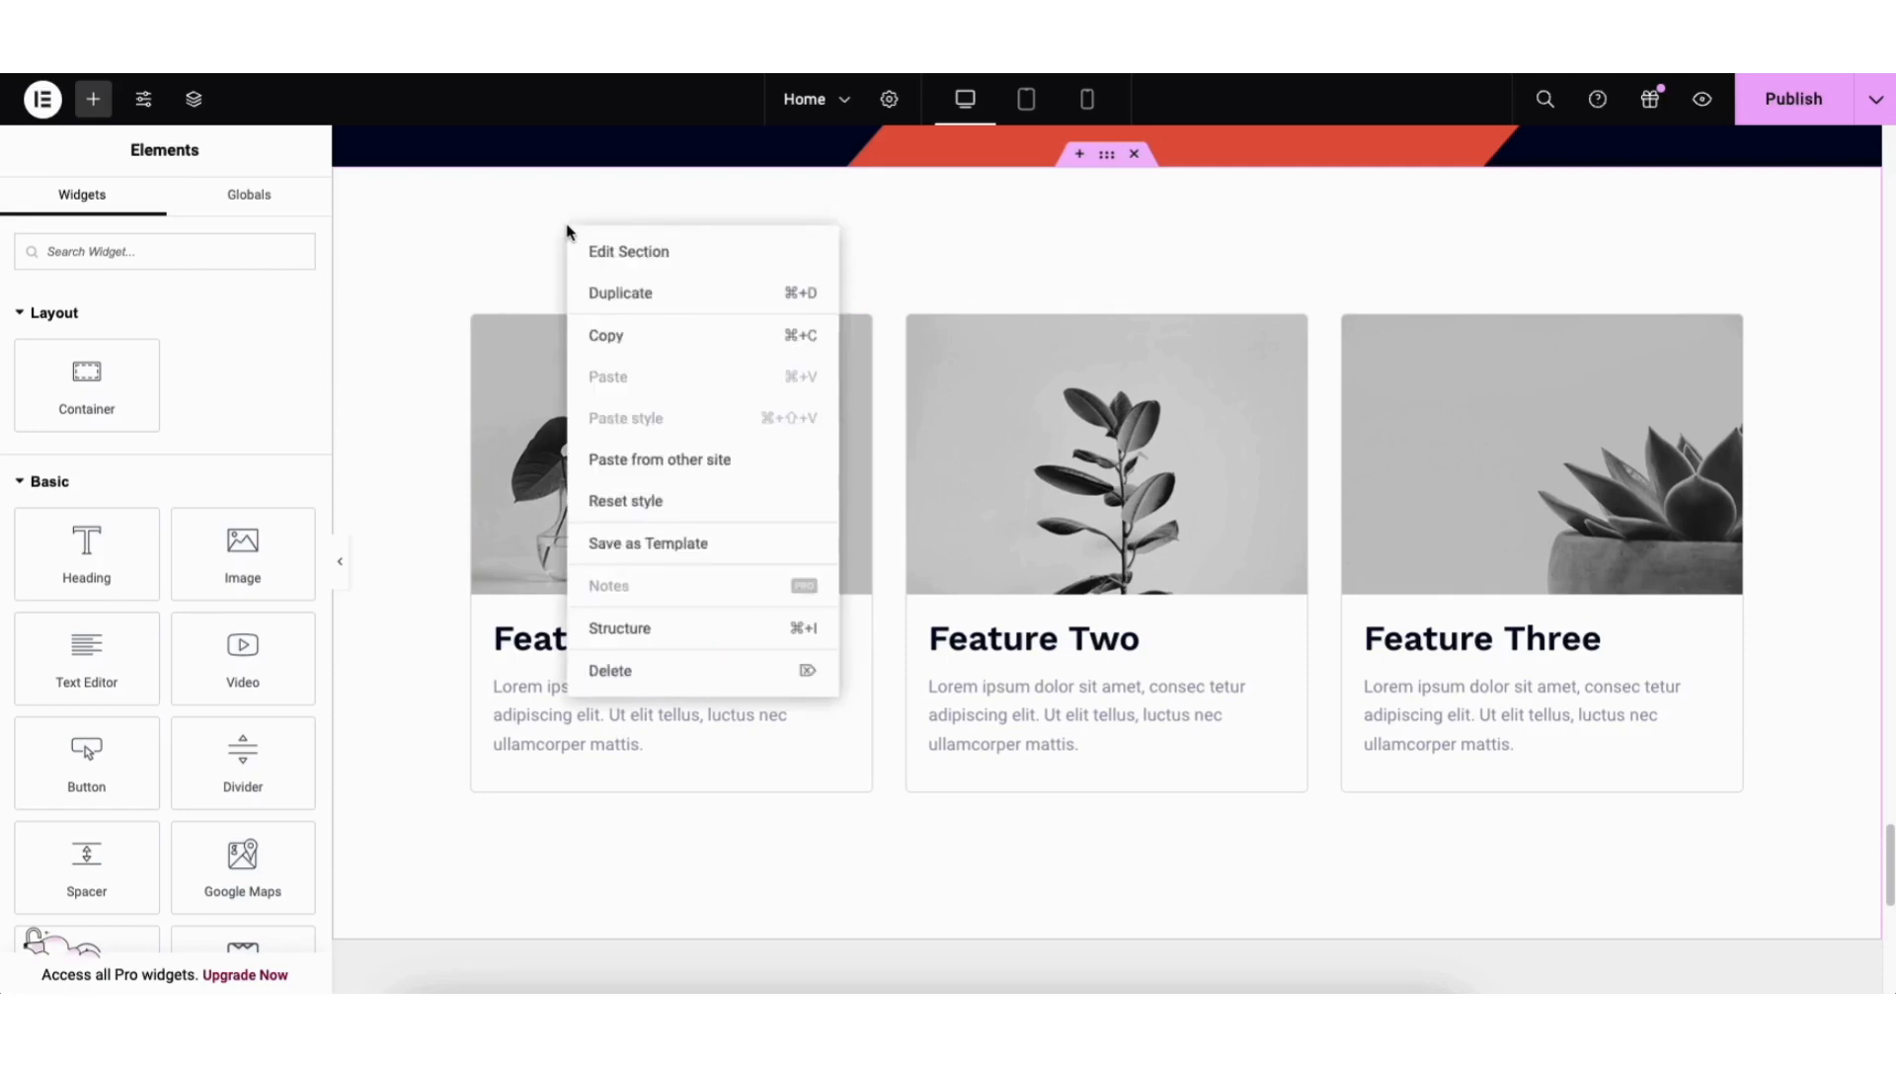
click(608, 253)
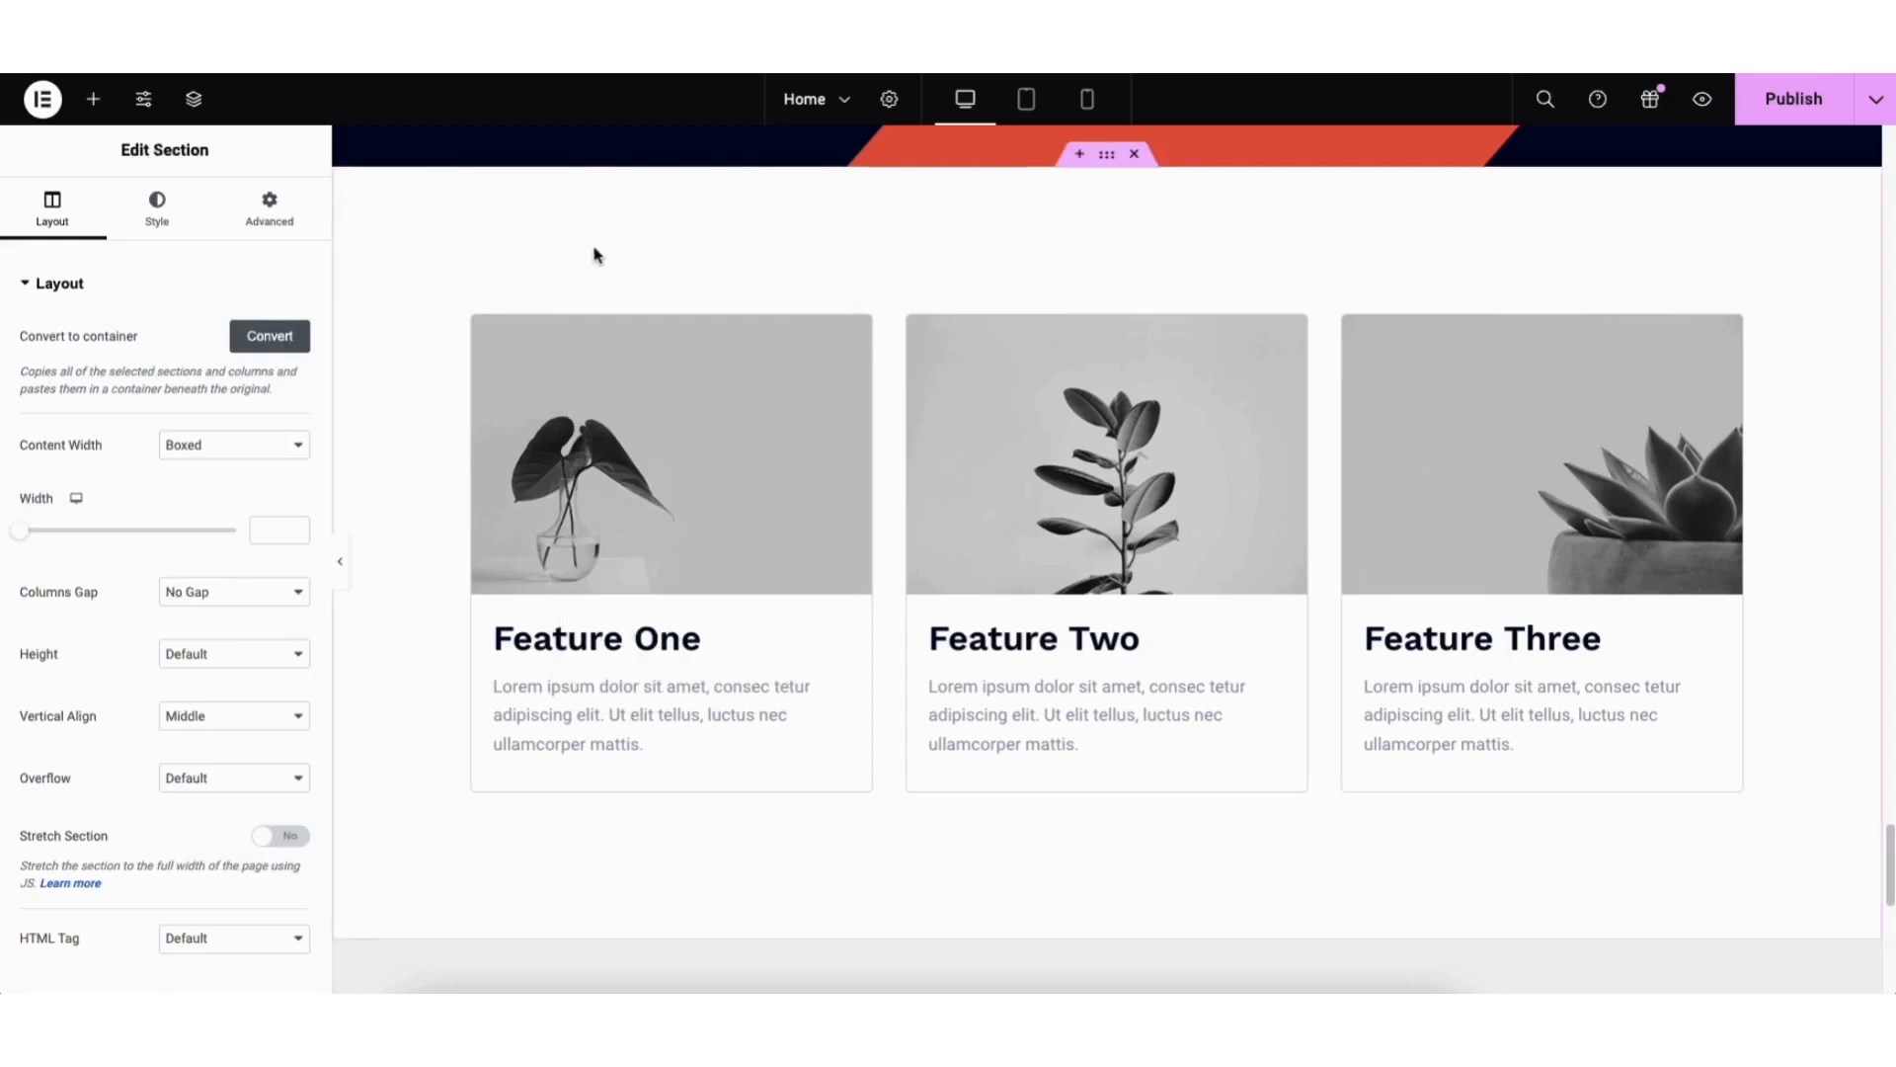
click(156, 217)
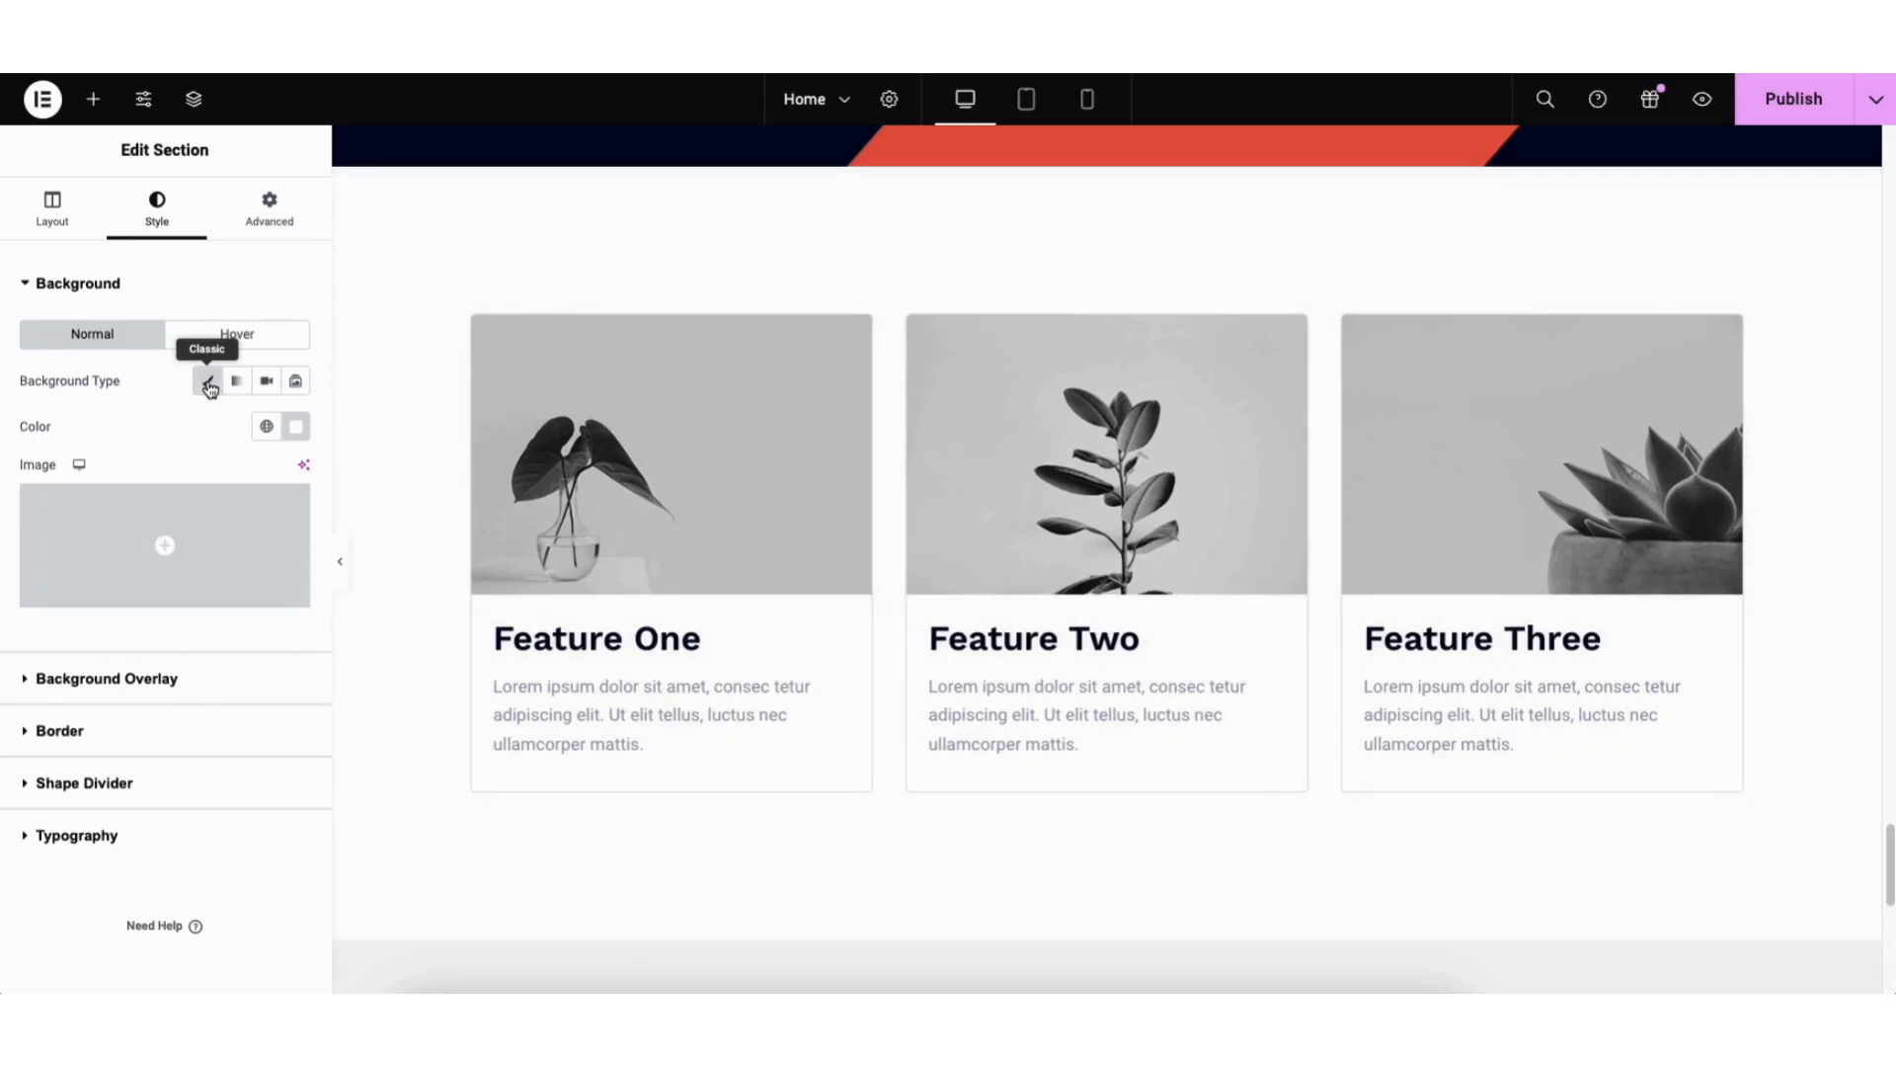
click(296, 425)
drag(229, 616, 153, 516)
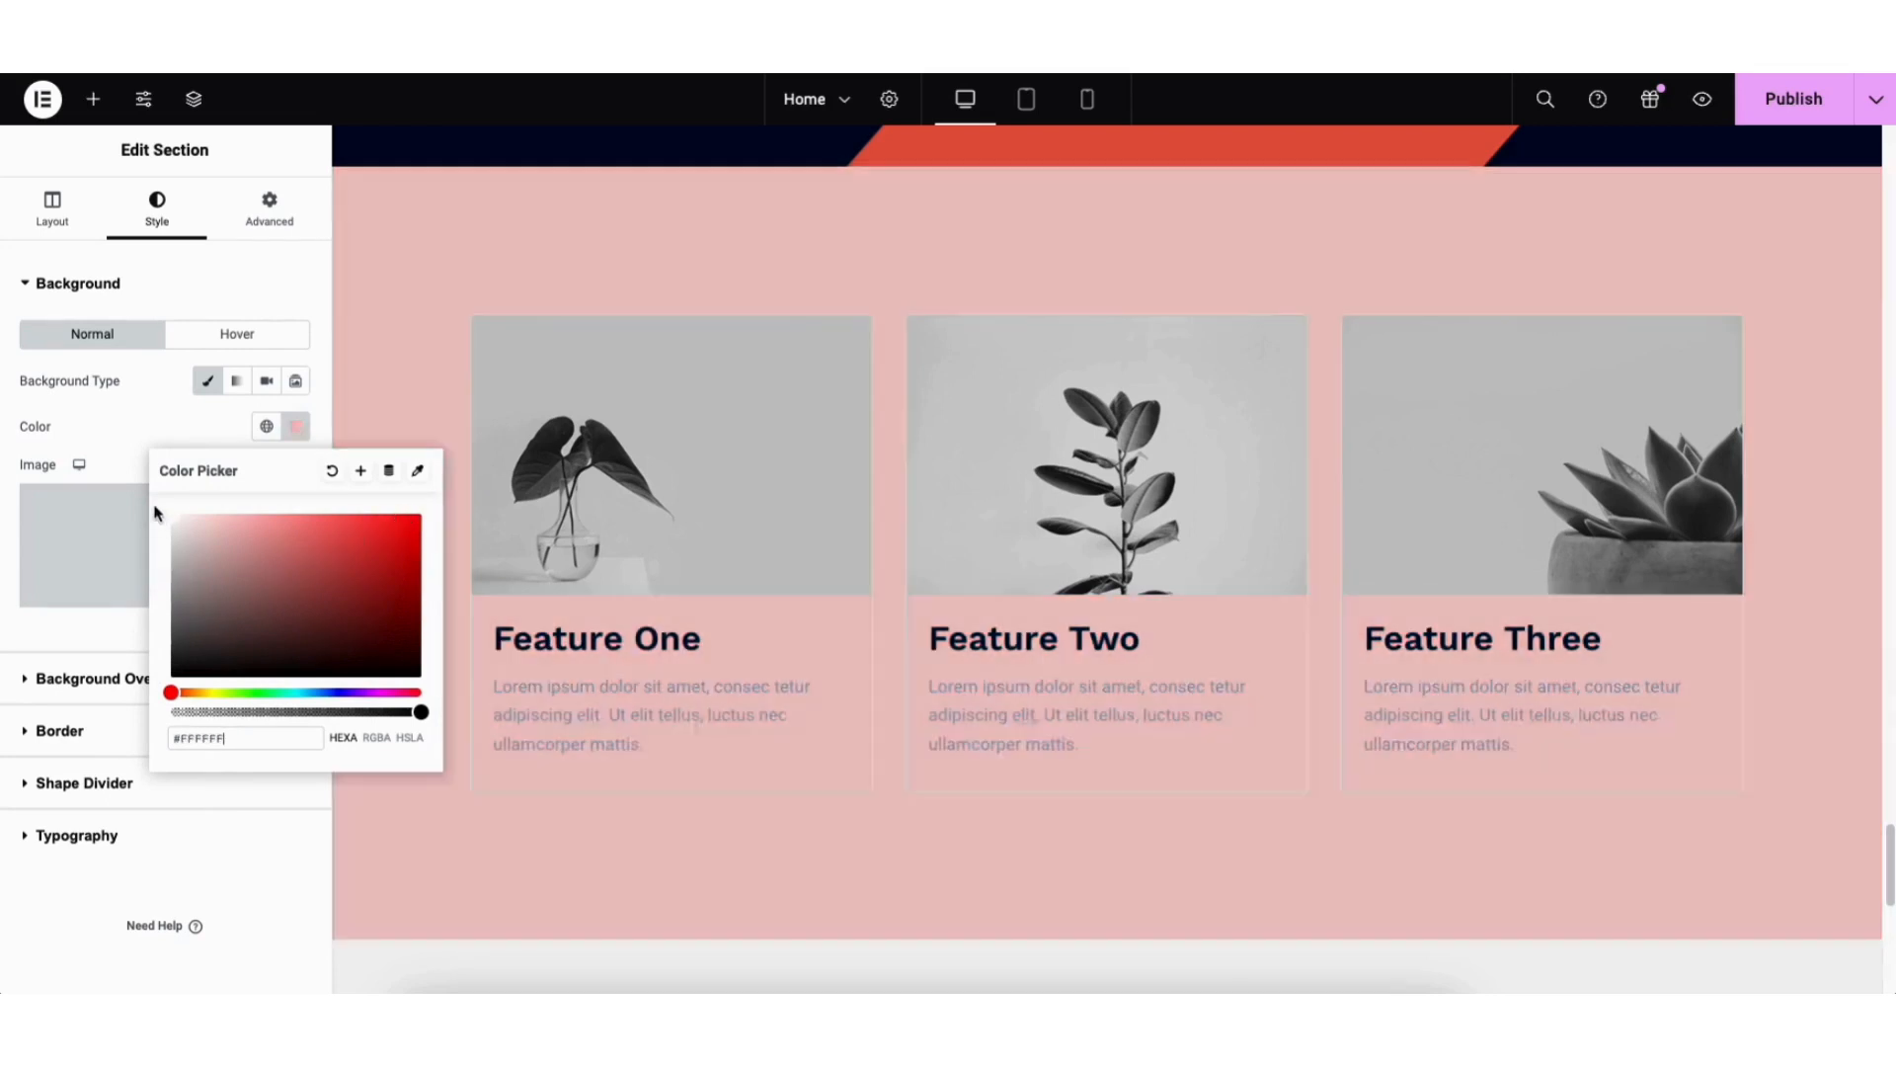
click(118, 452)
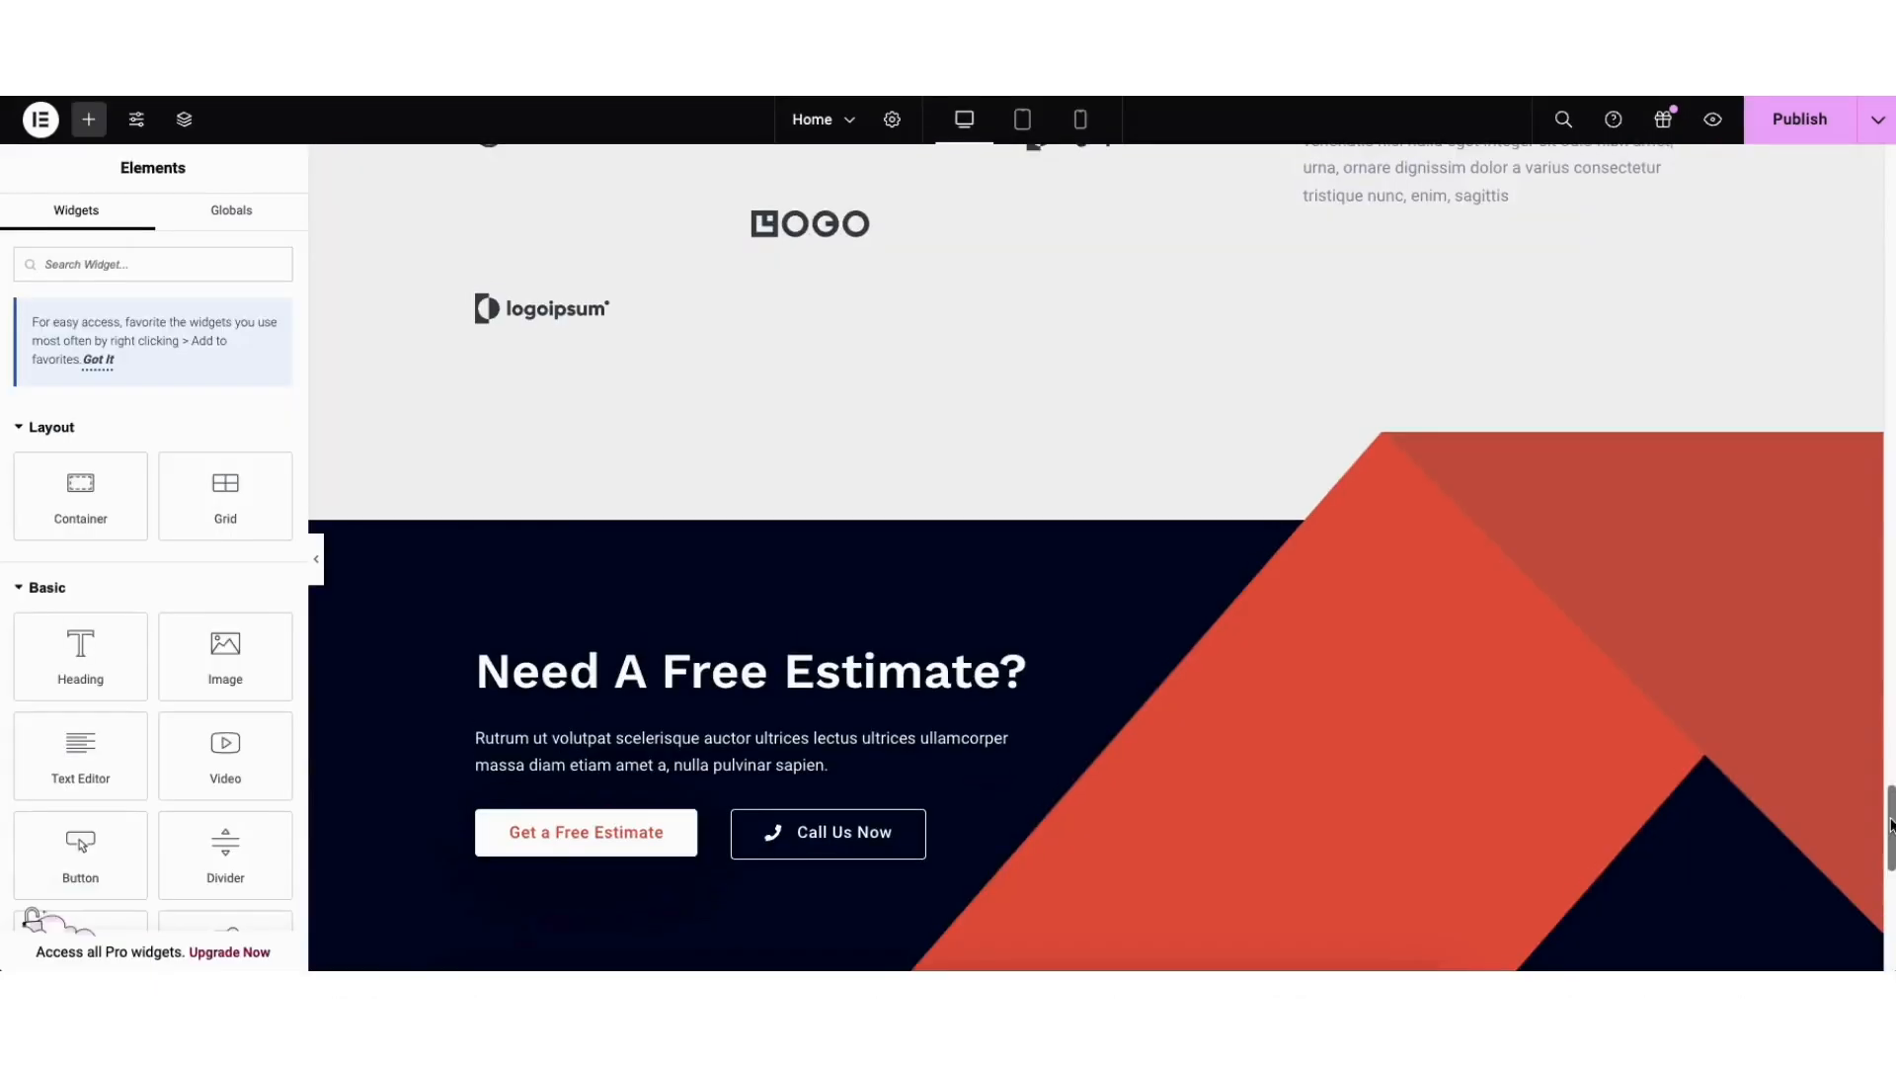
- Save the edited home page as a draft
drag(1890, 889, 1887, 278)
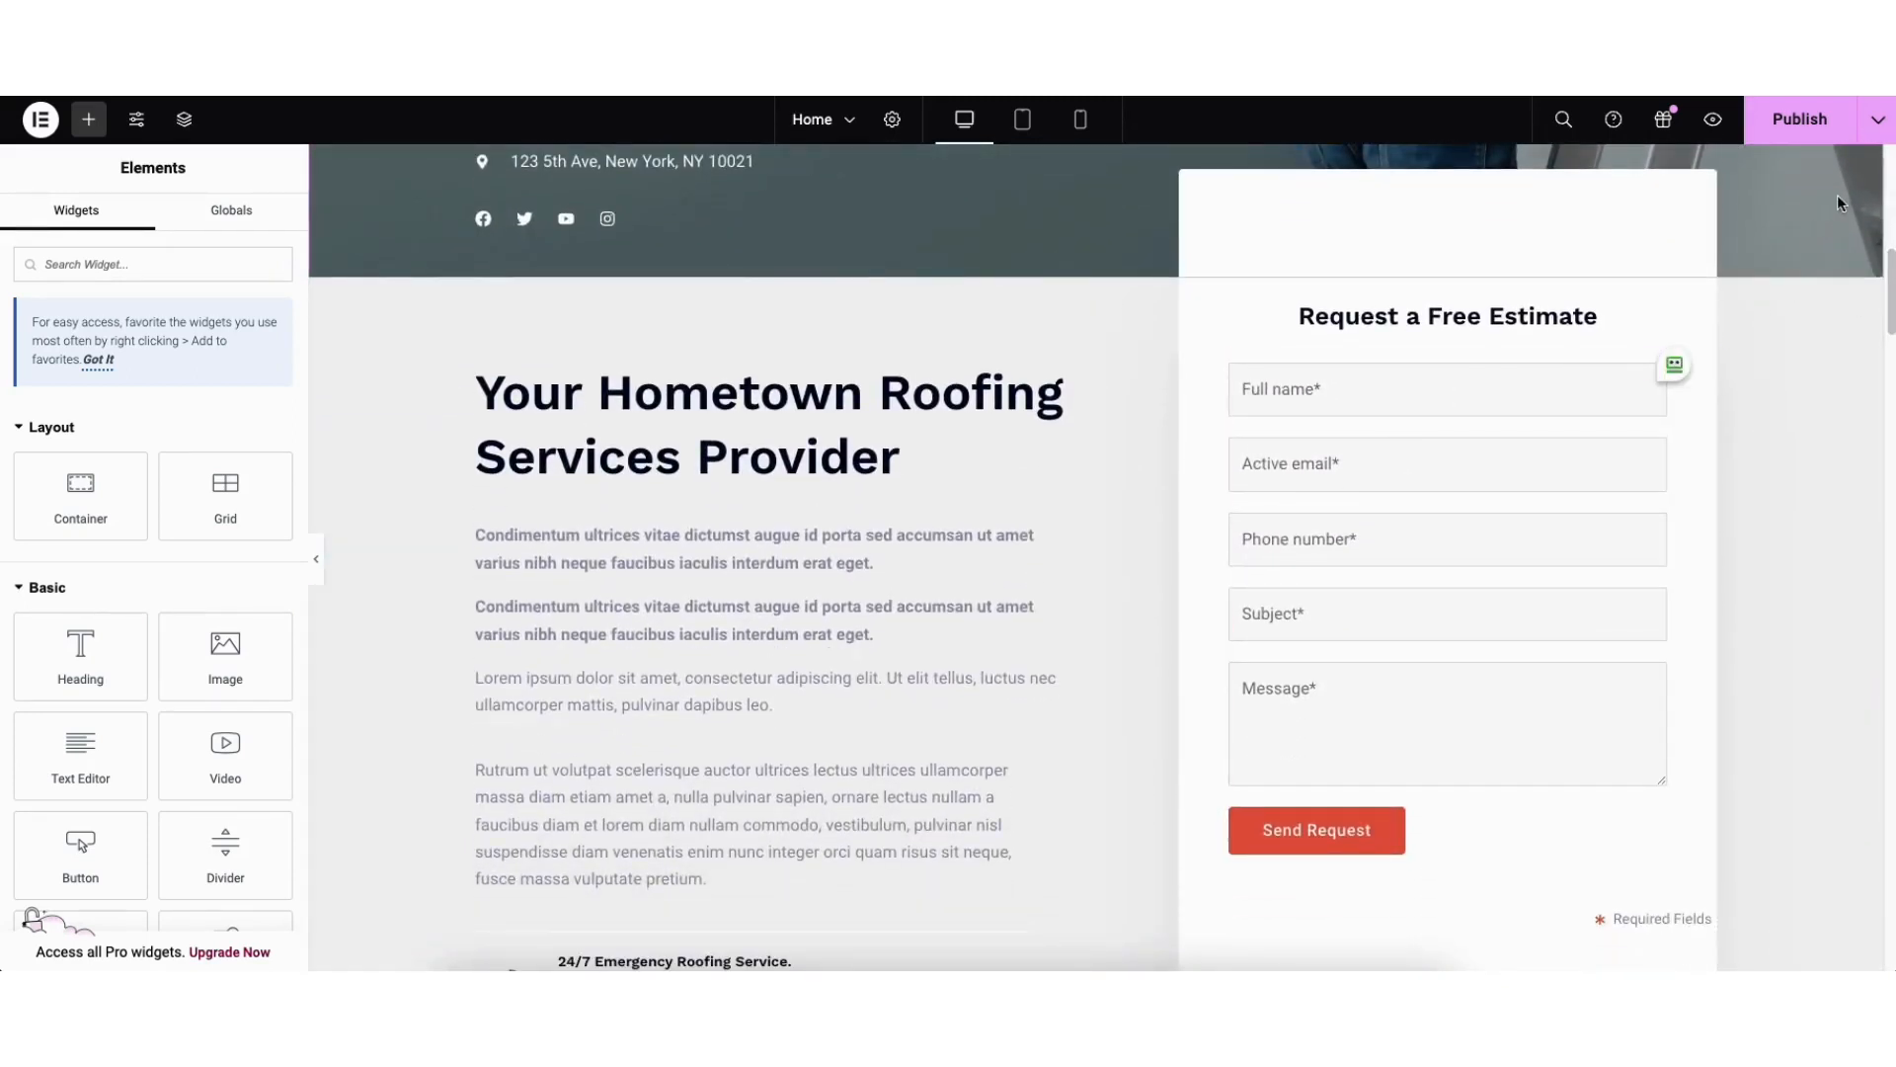
click(1878, 126)
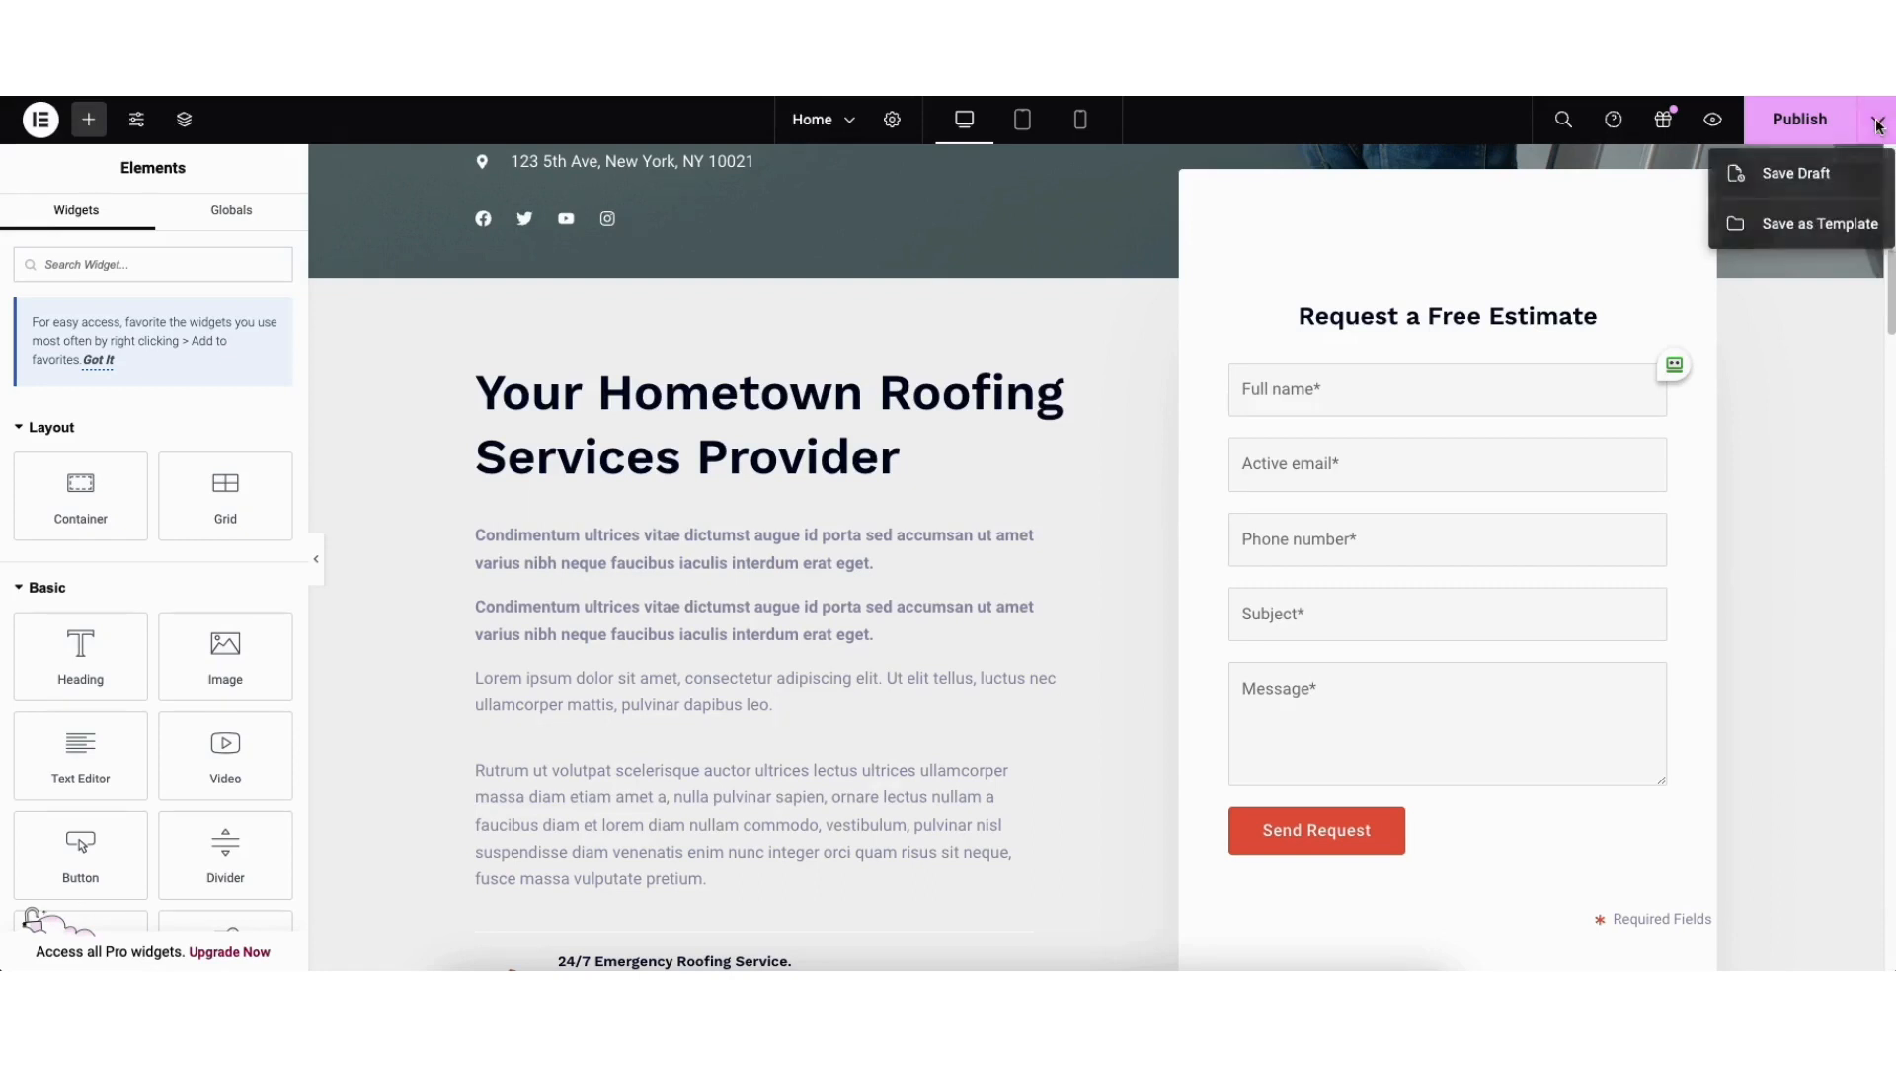
click(1797, 179)
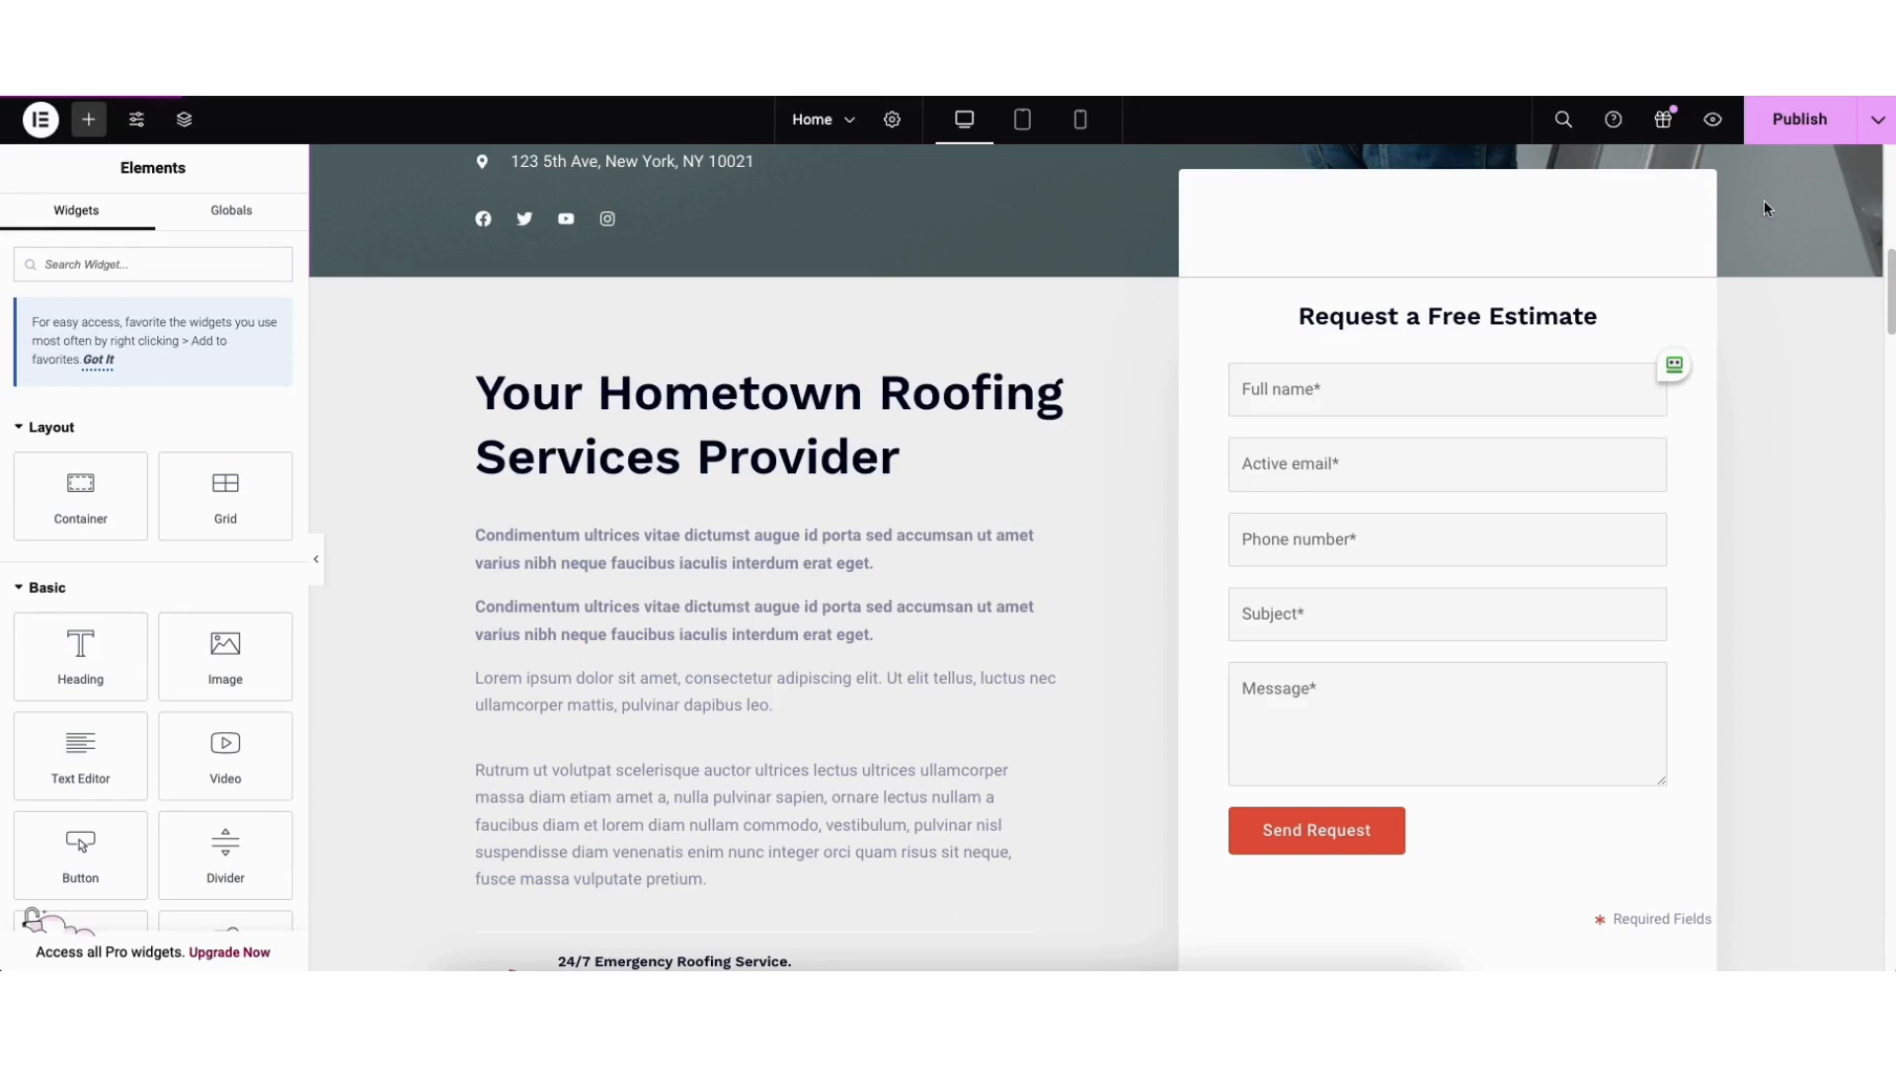
- Preview the home page and go to the Contact Us page to view its estimate request form
click(1715, 122)
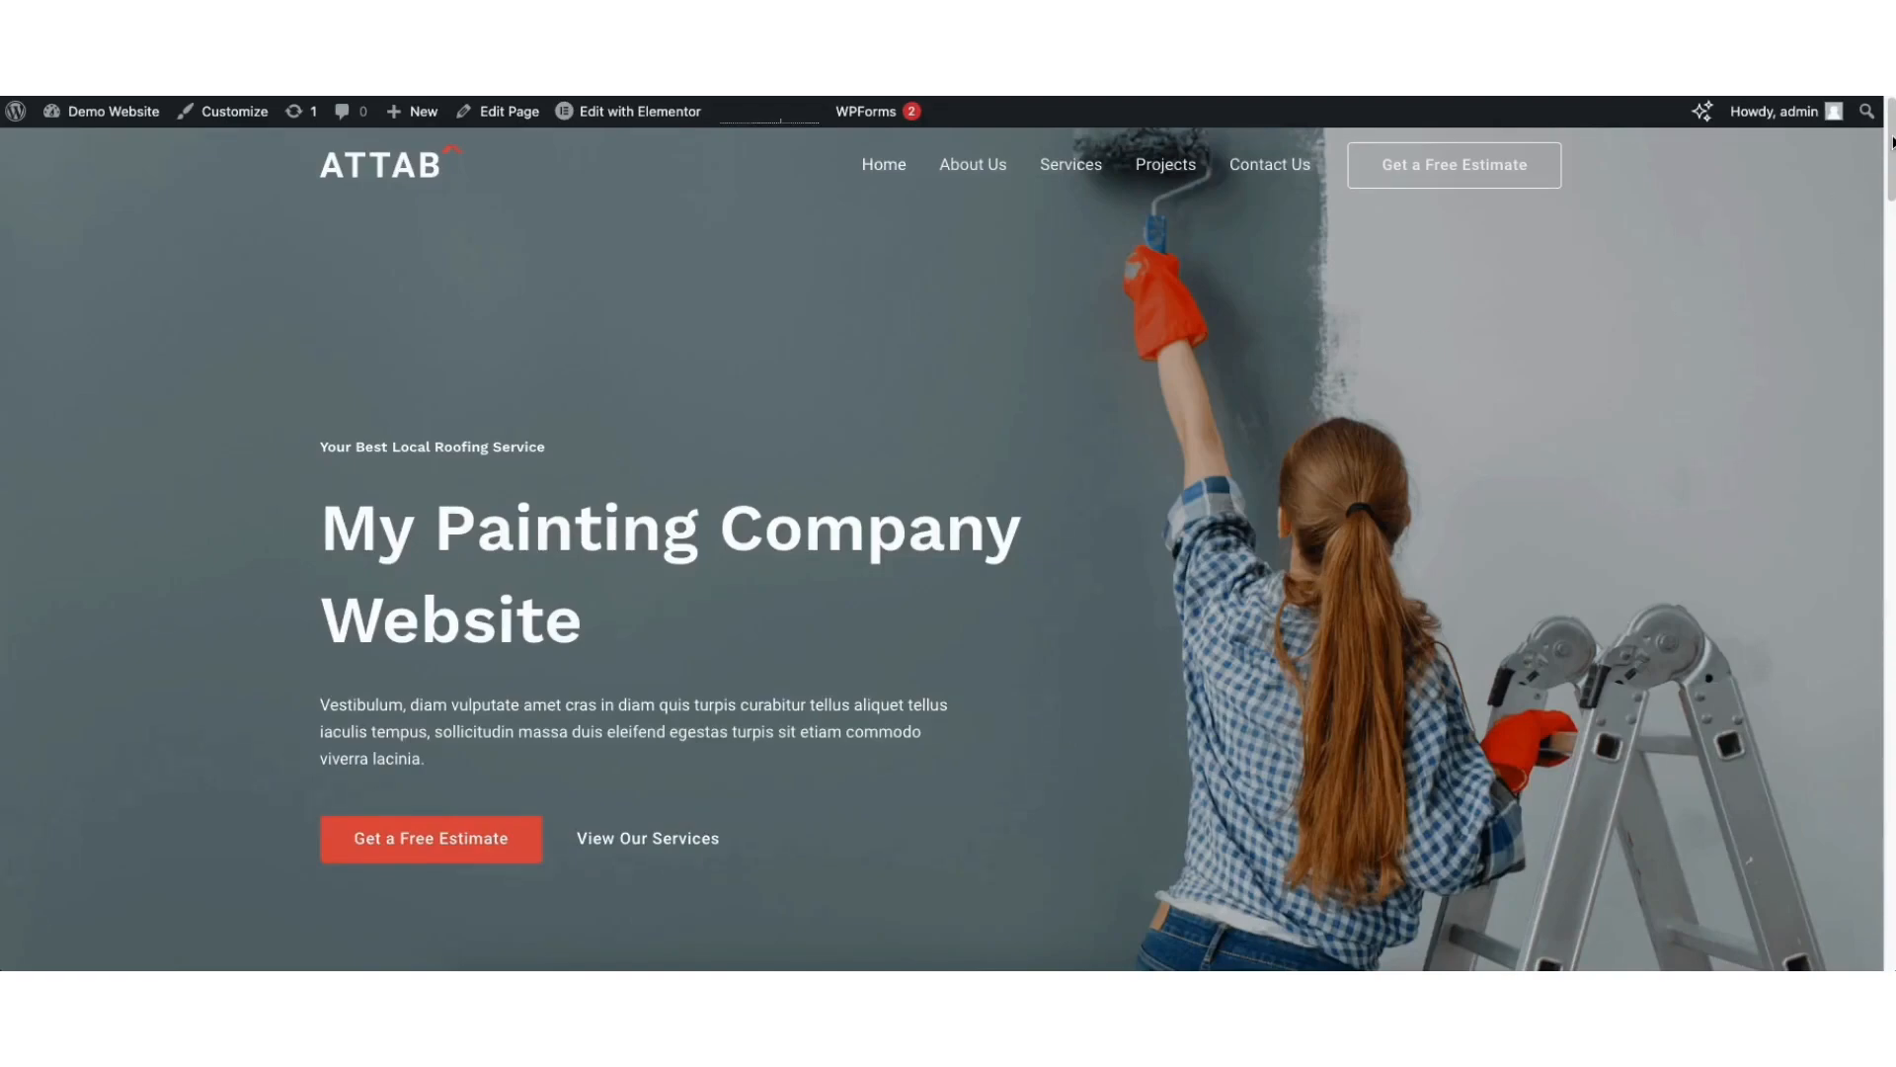
click(1257, 175)
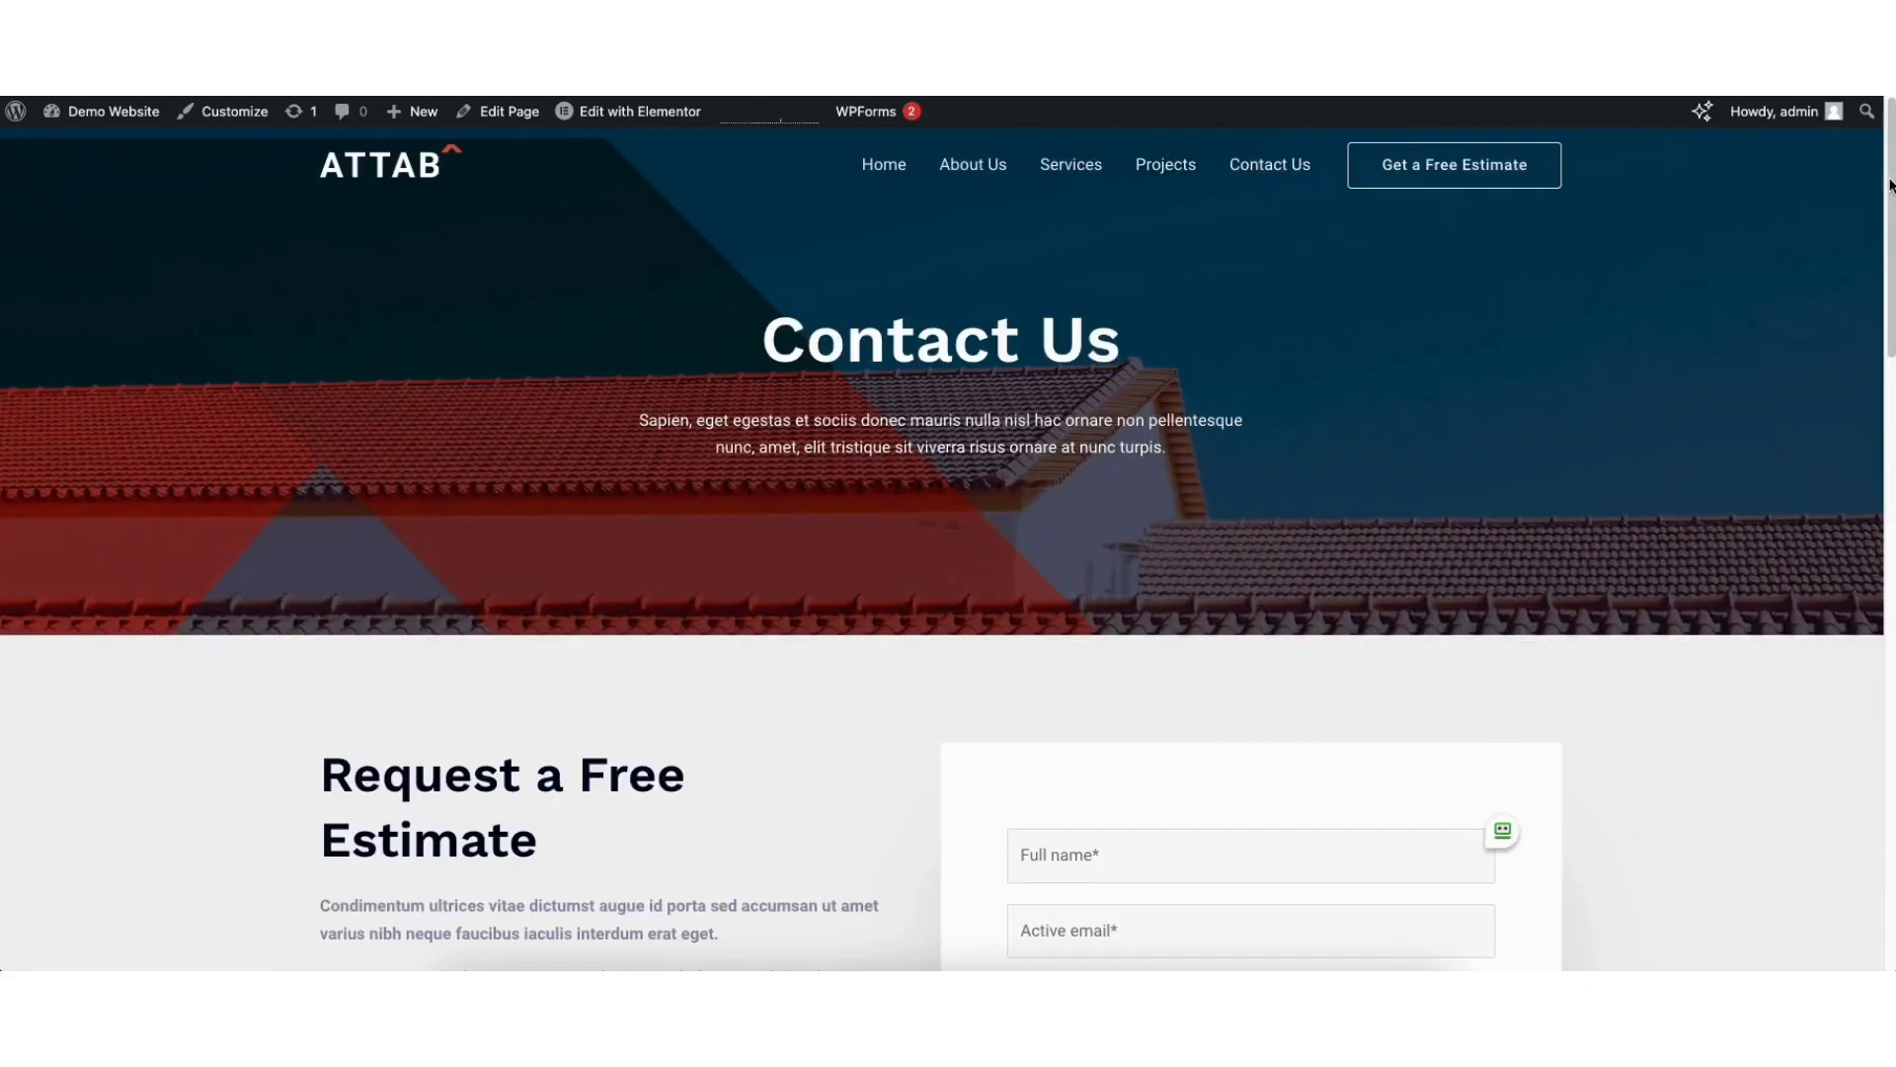
scroll(1889, 184, down, 5)
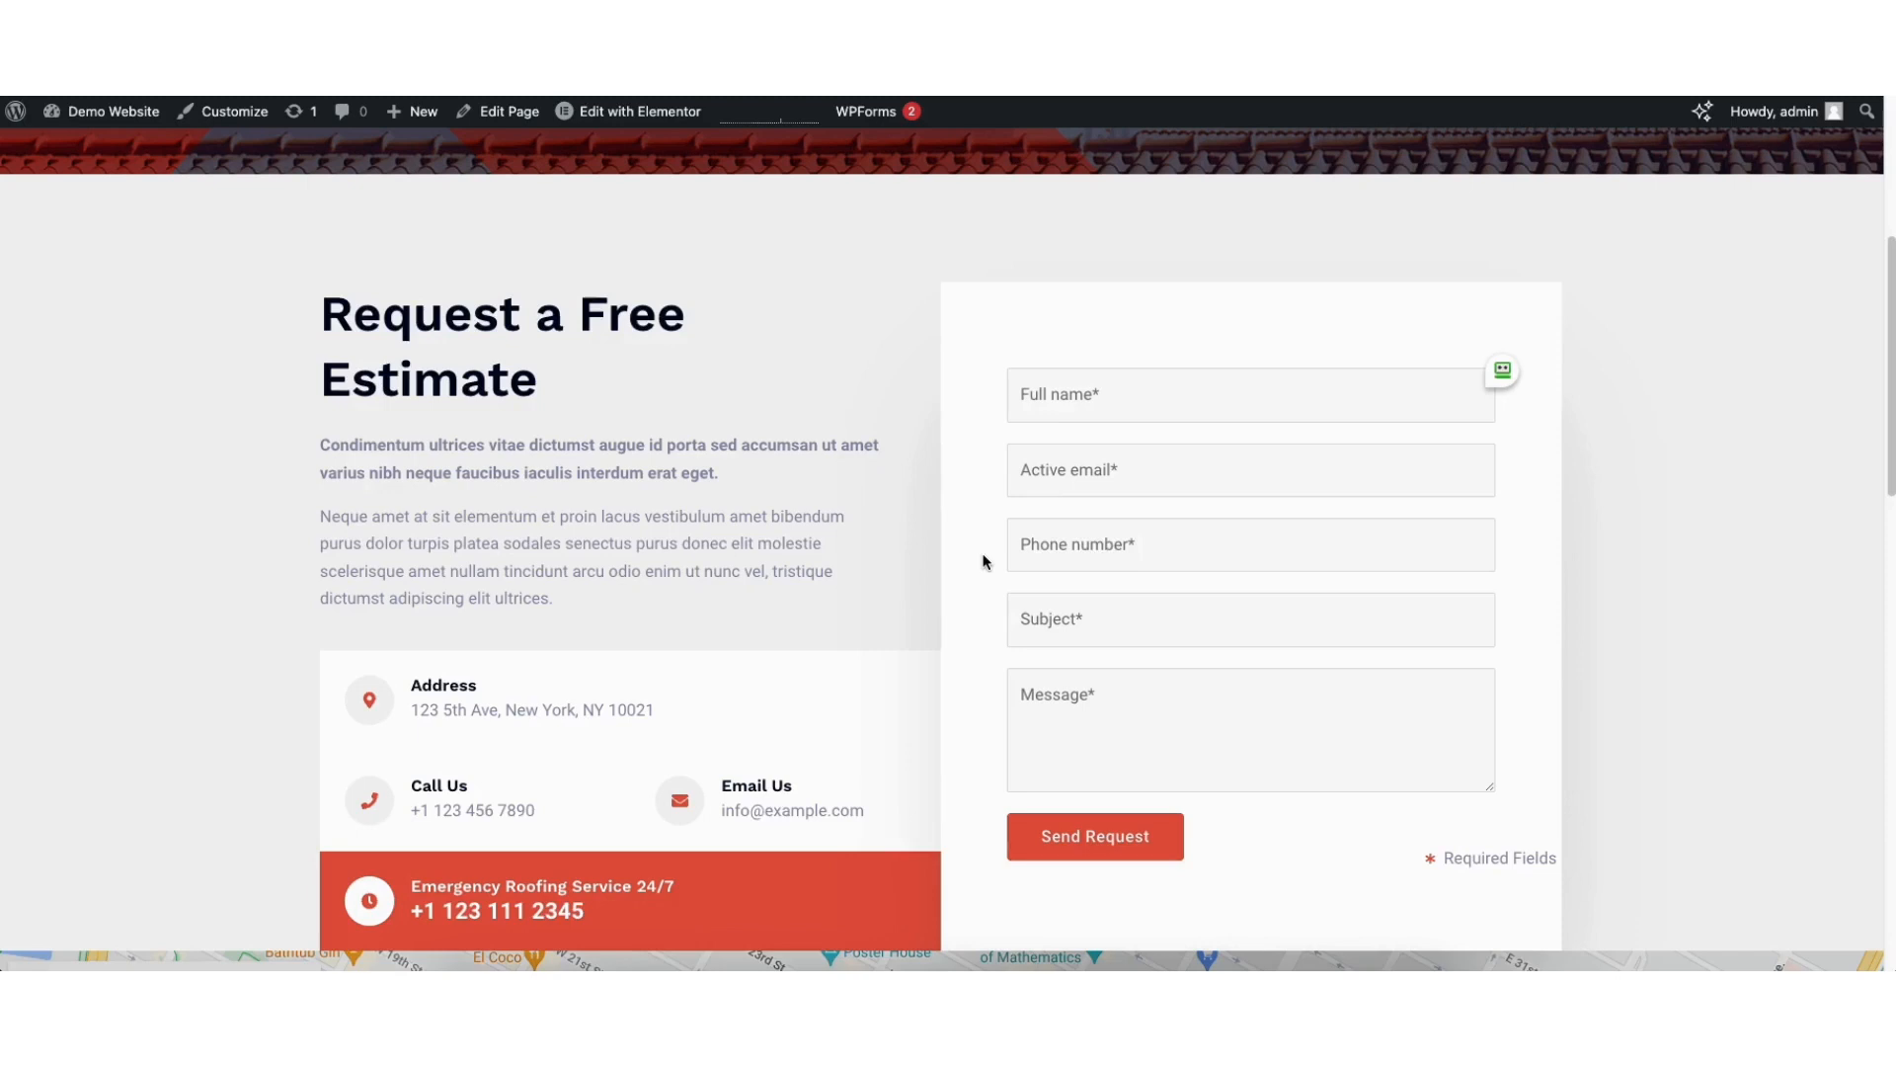
- Return to the WordPress dashboard and open the existing Contact Form in the WPForms editor
mouse_move(103, 116)
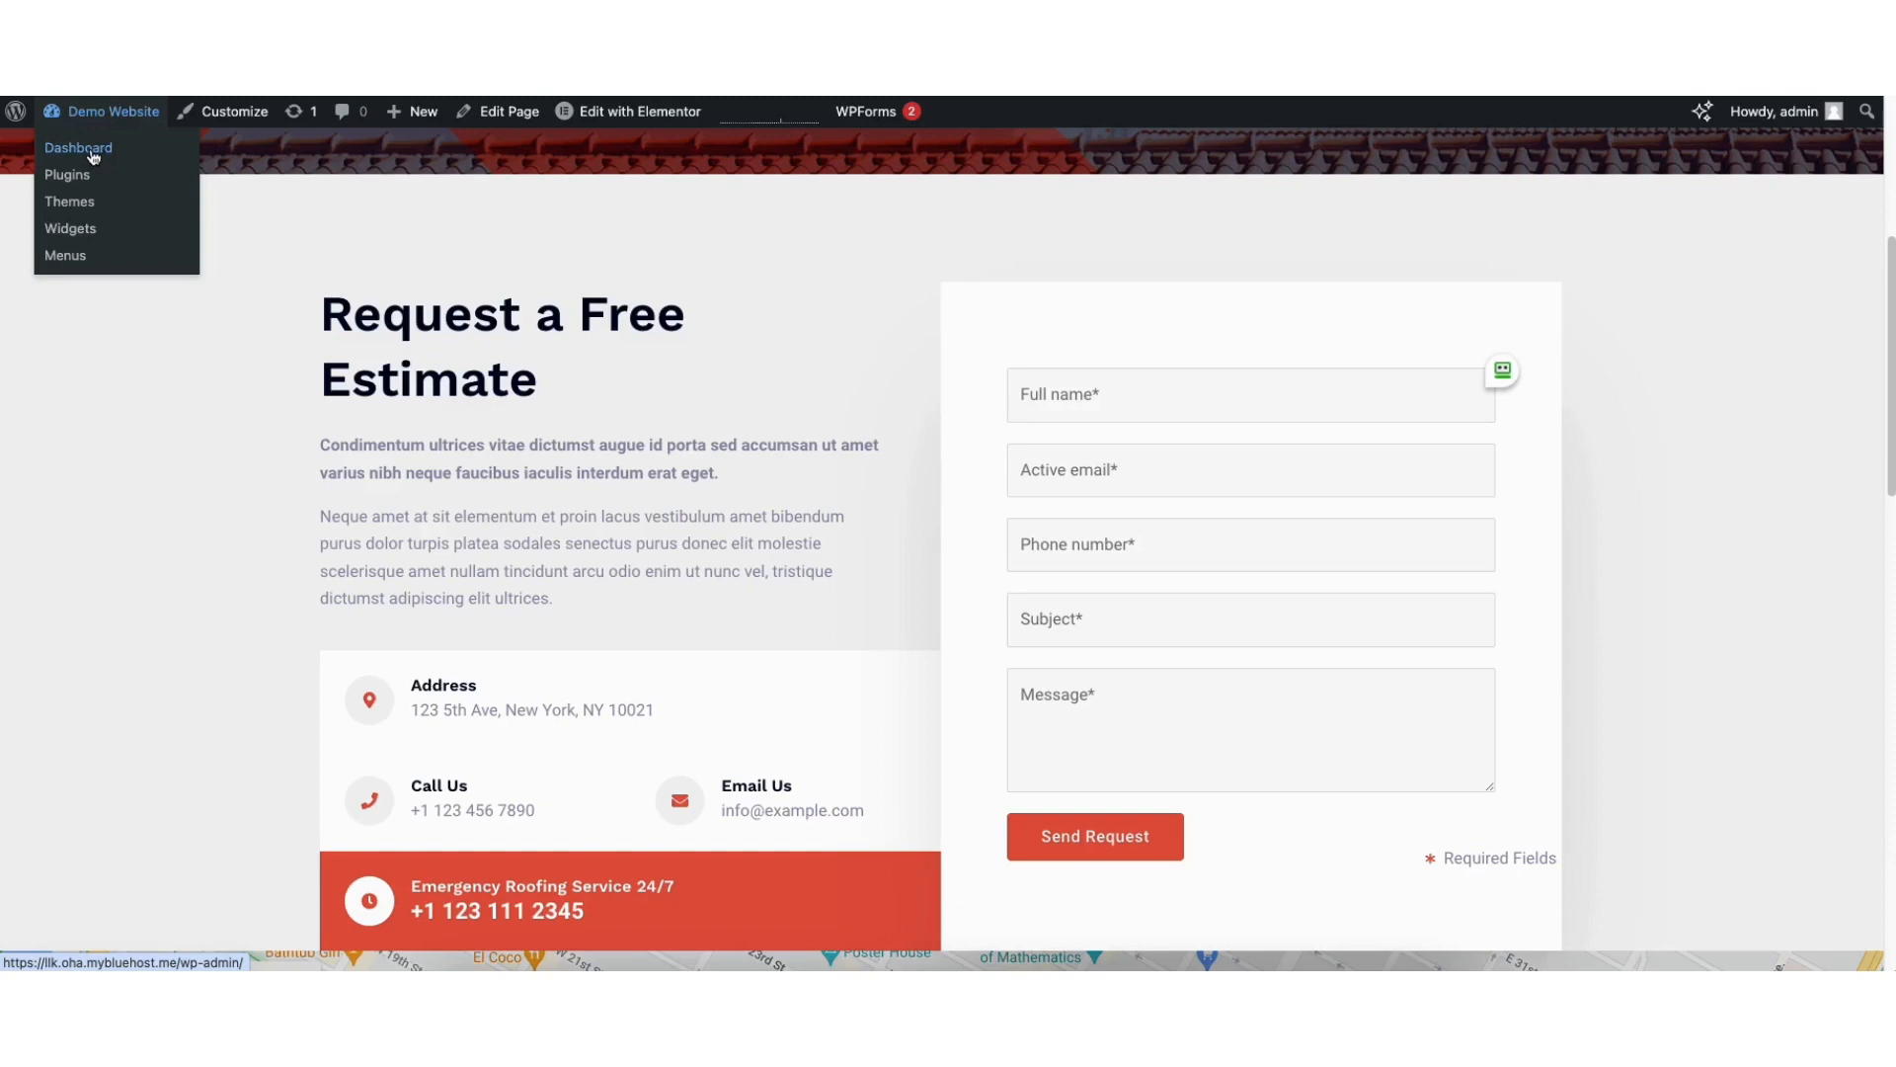
click(79, 147)
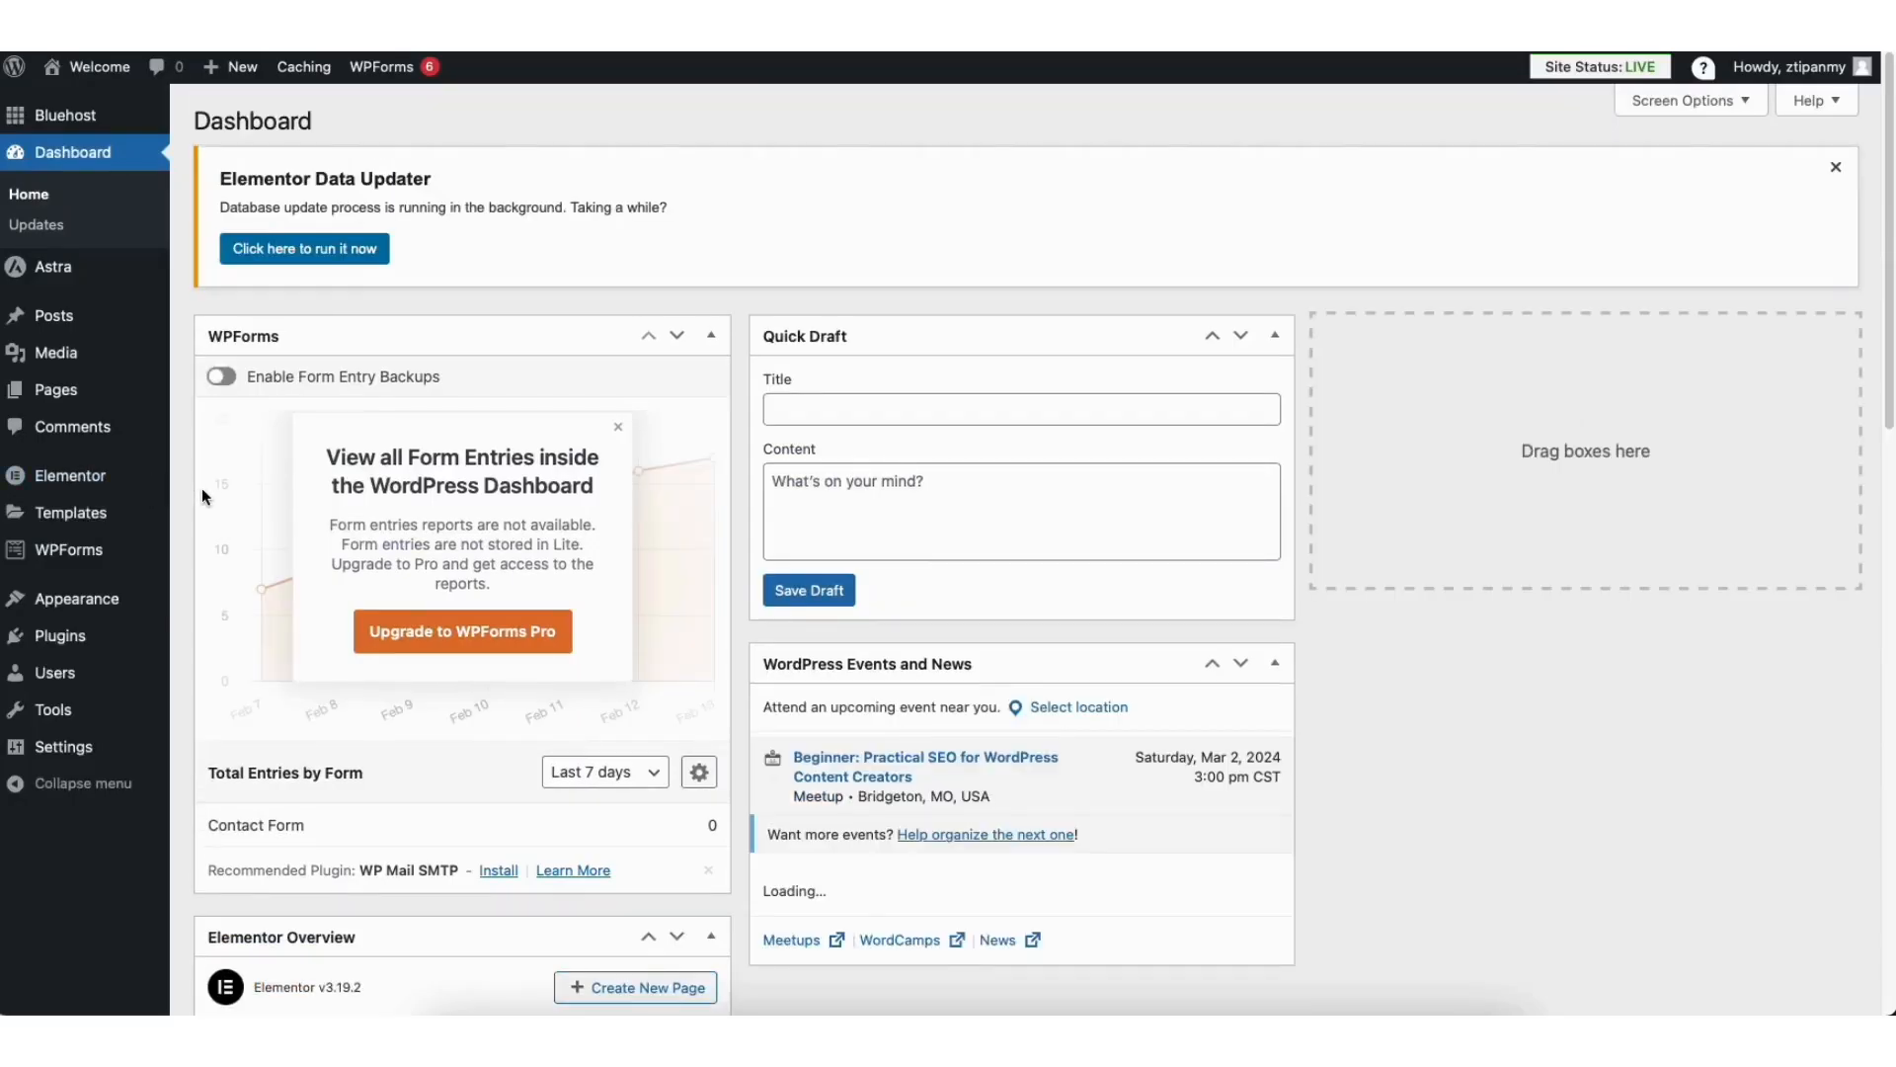
mouse_move(47, 558)
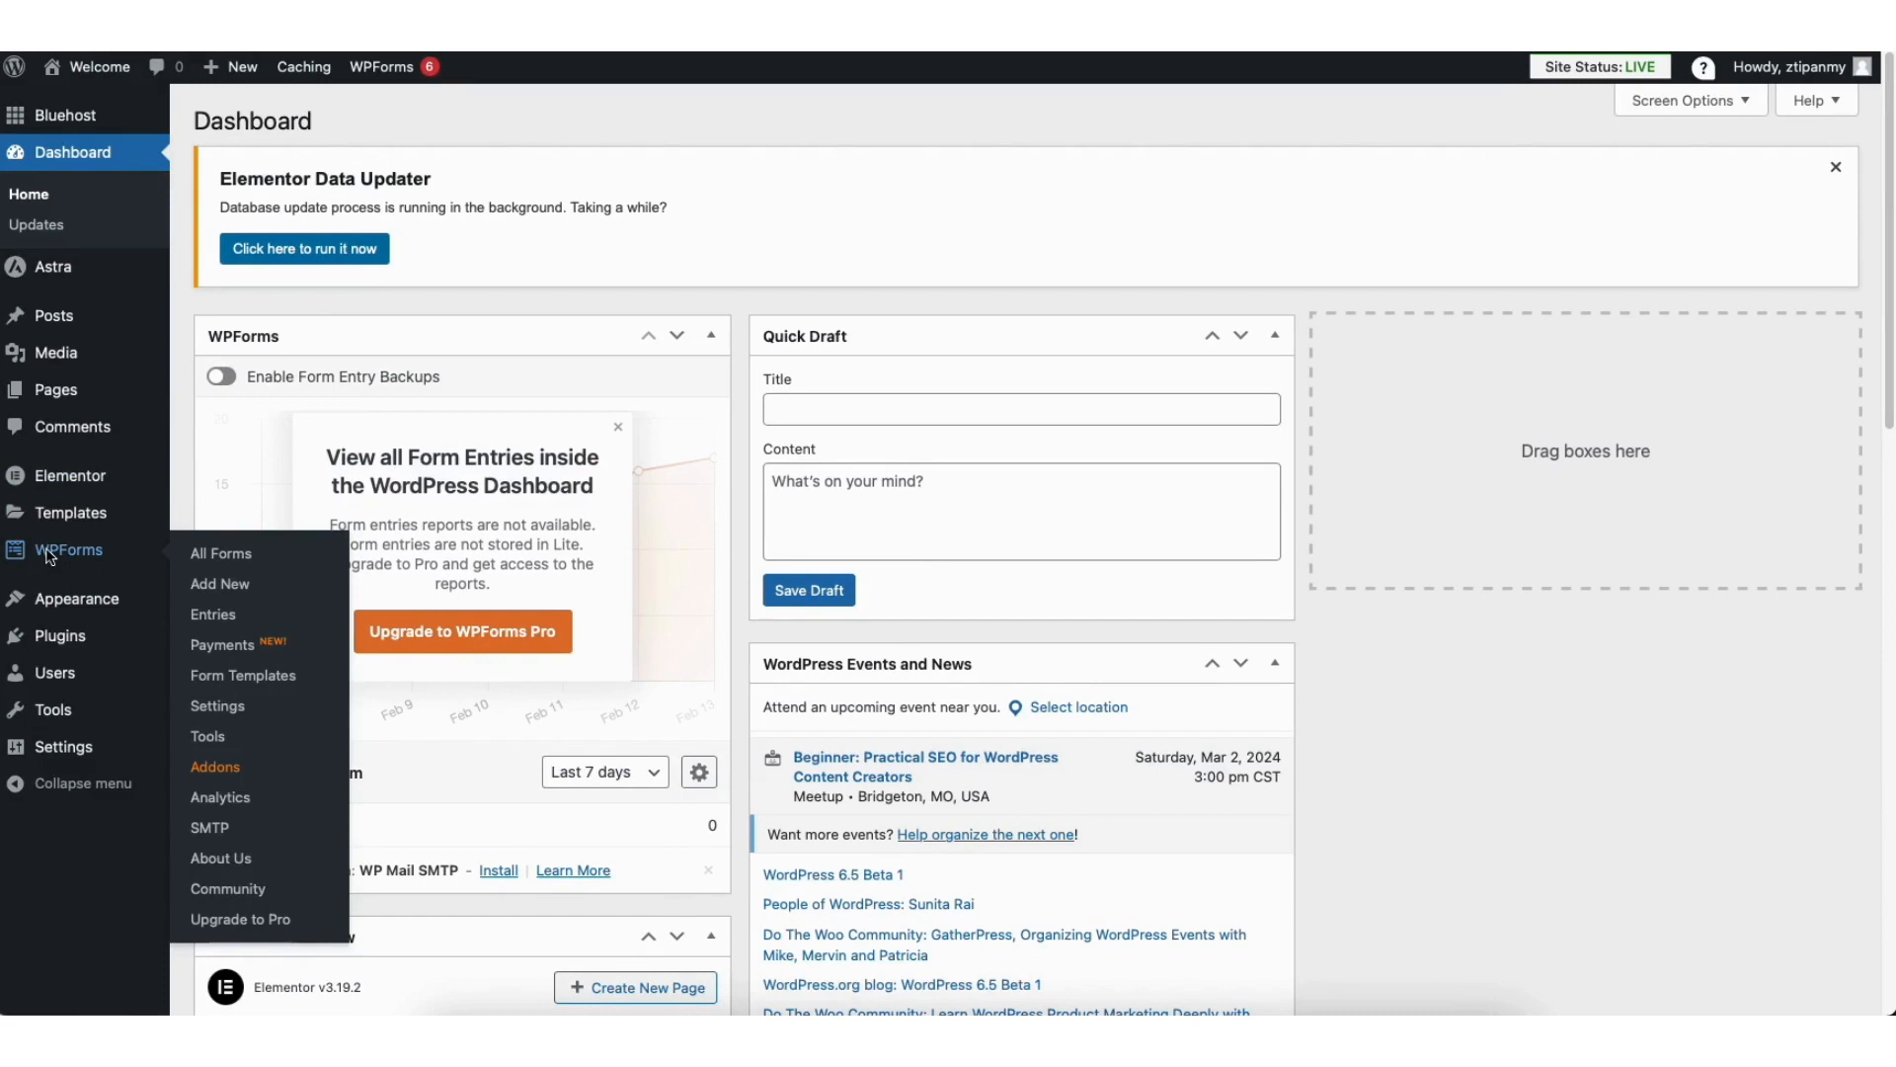
click(47, 556)
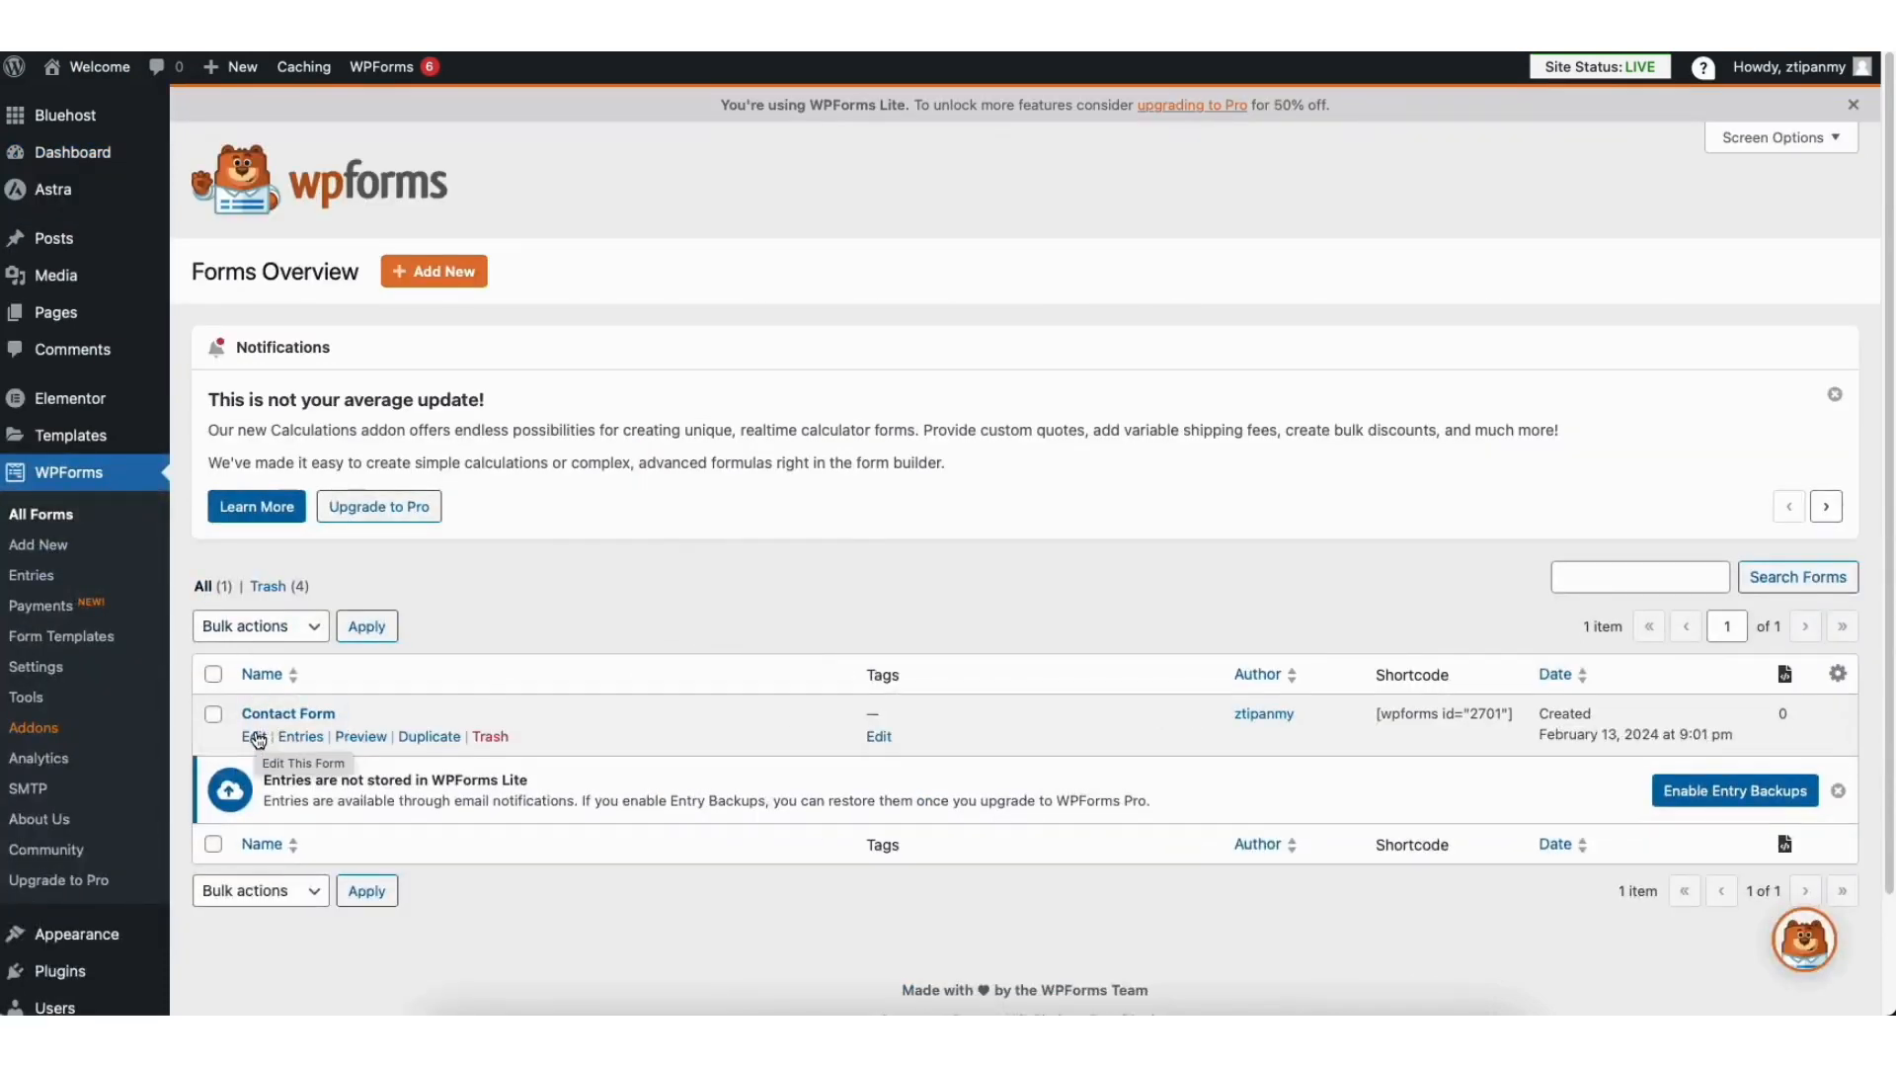
click(256, 738)
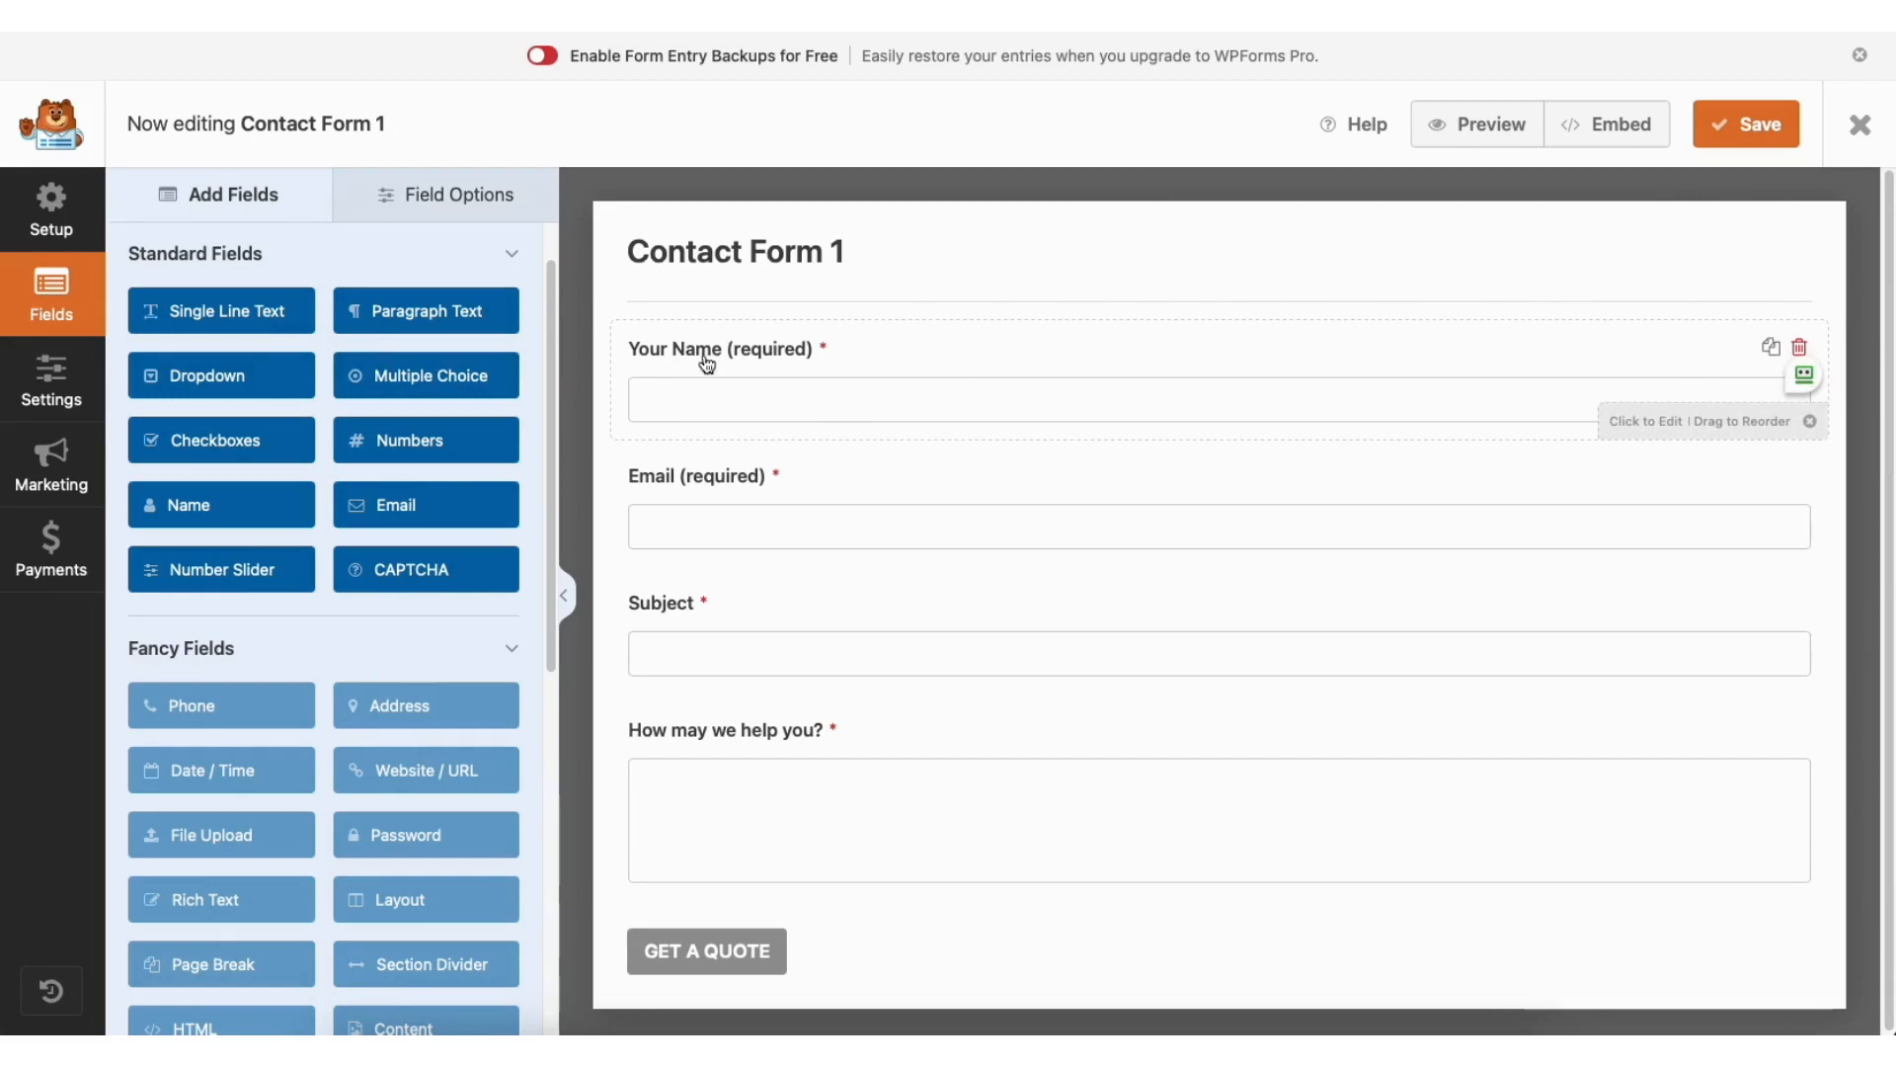
- Add a Single Line Text field to the form between the Your Name and Email fields
mouse_move(703, 348)
mouse_down()
mouse_move(702, 487)
mouse_move(706, 357)
mouse_up()
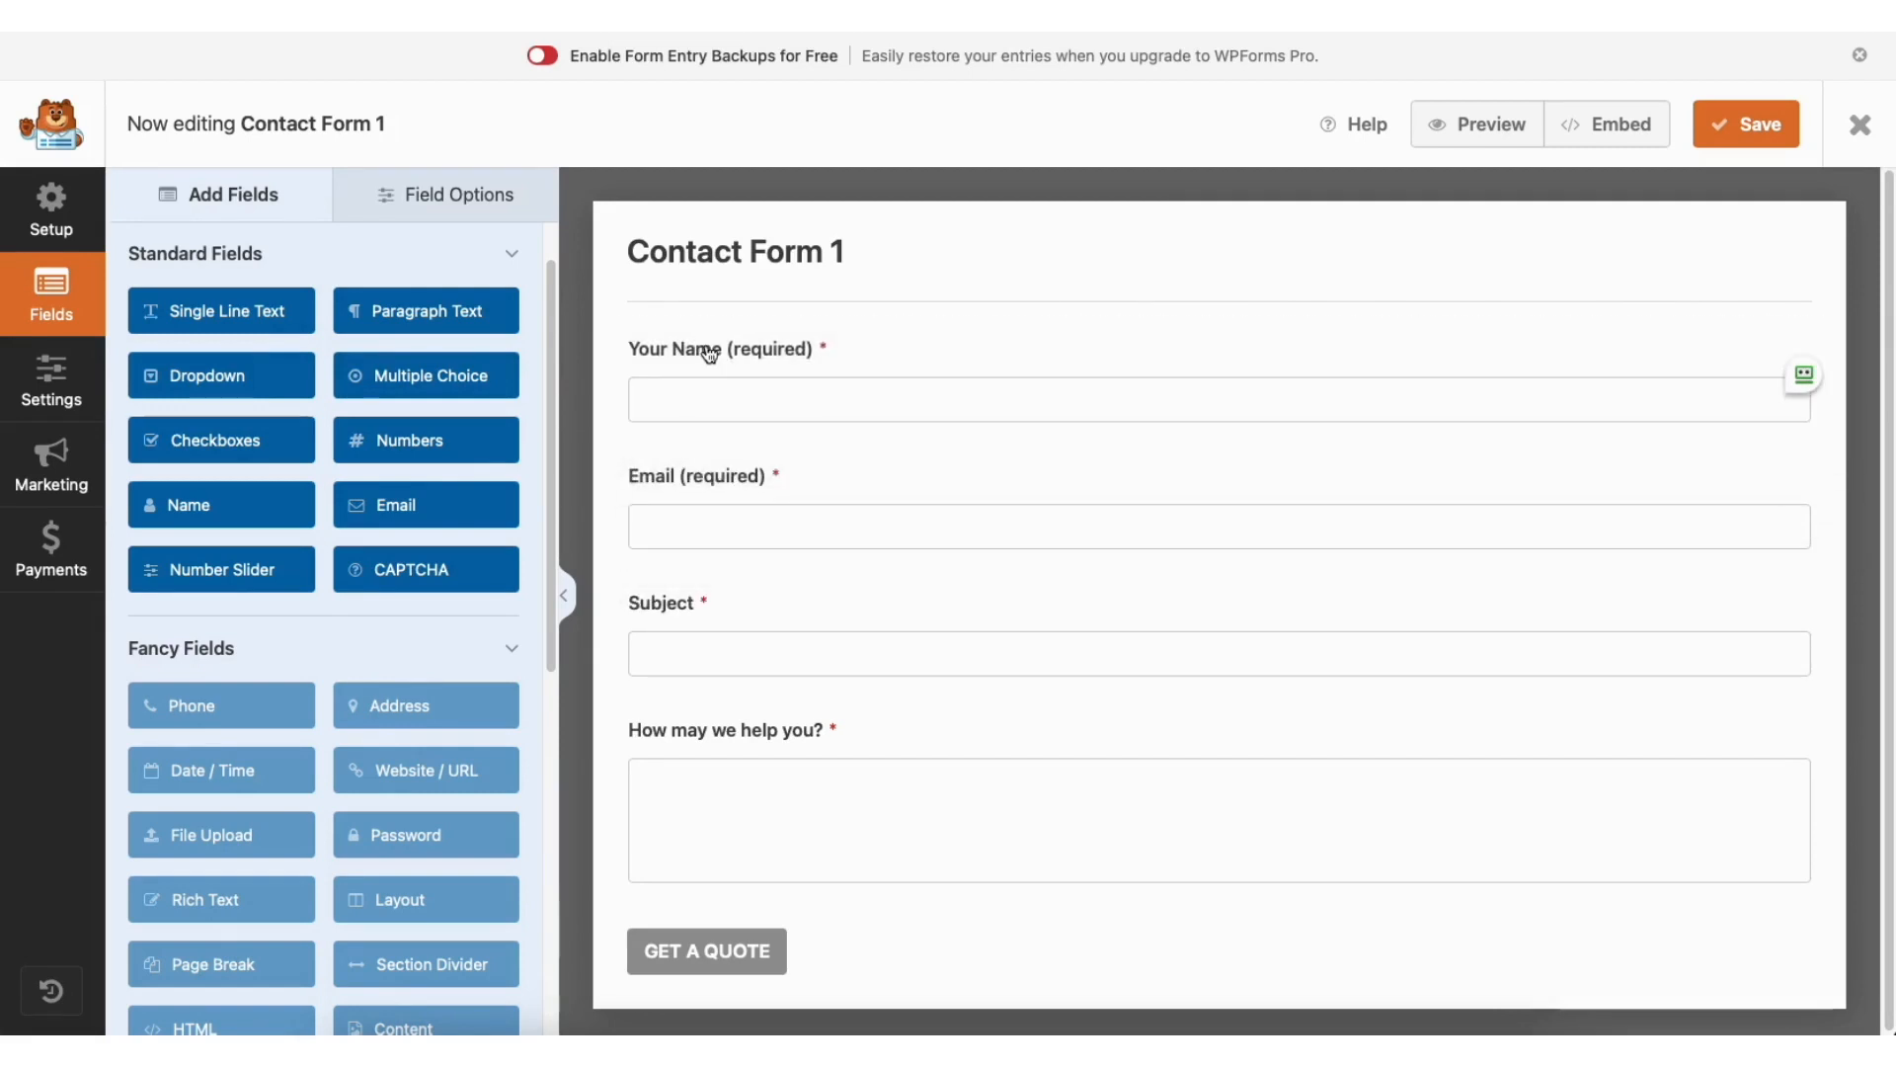
drag(249, 314, 741, 460)
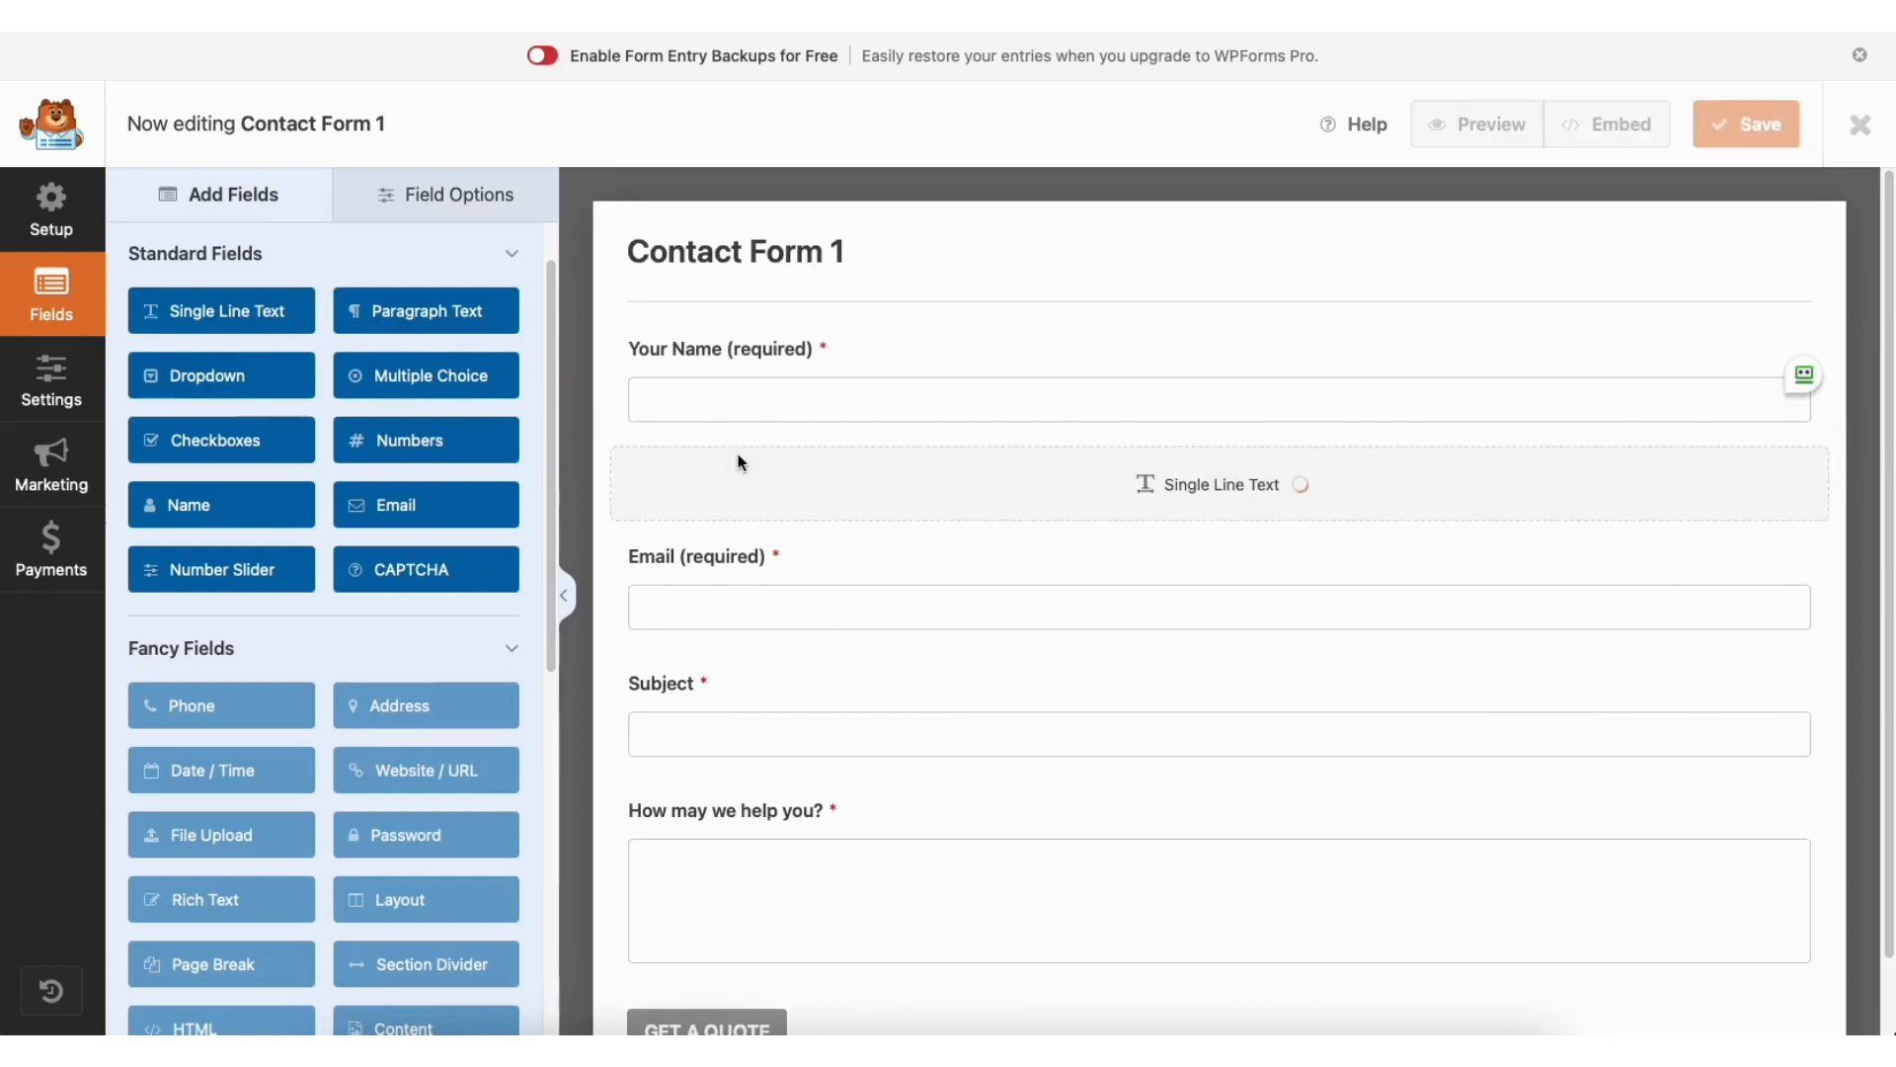
- Review the Your Name field's general and advanced options, trying the Required switch and checking the field size choices
click(440, 192)
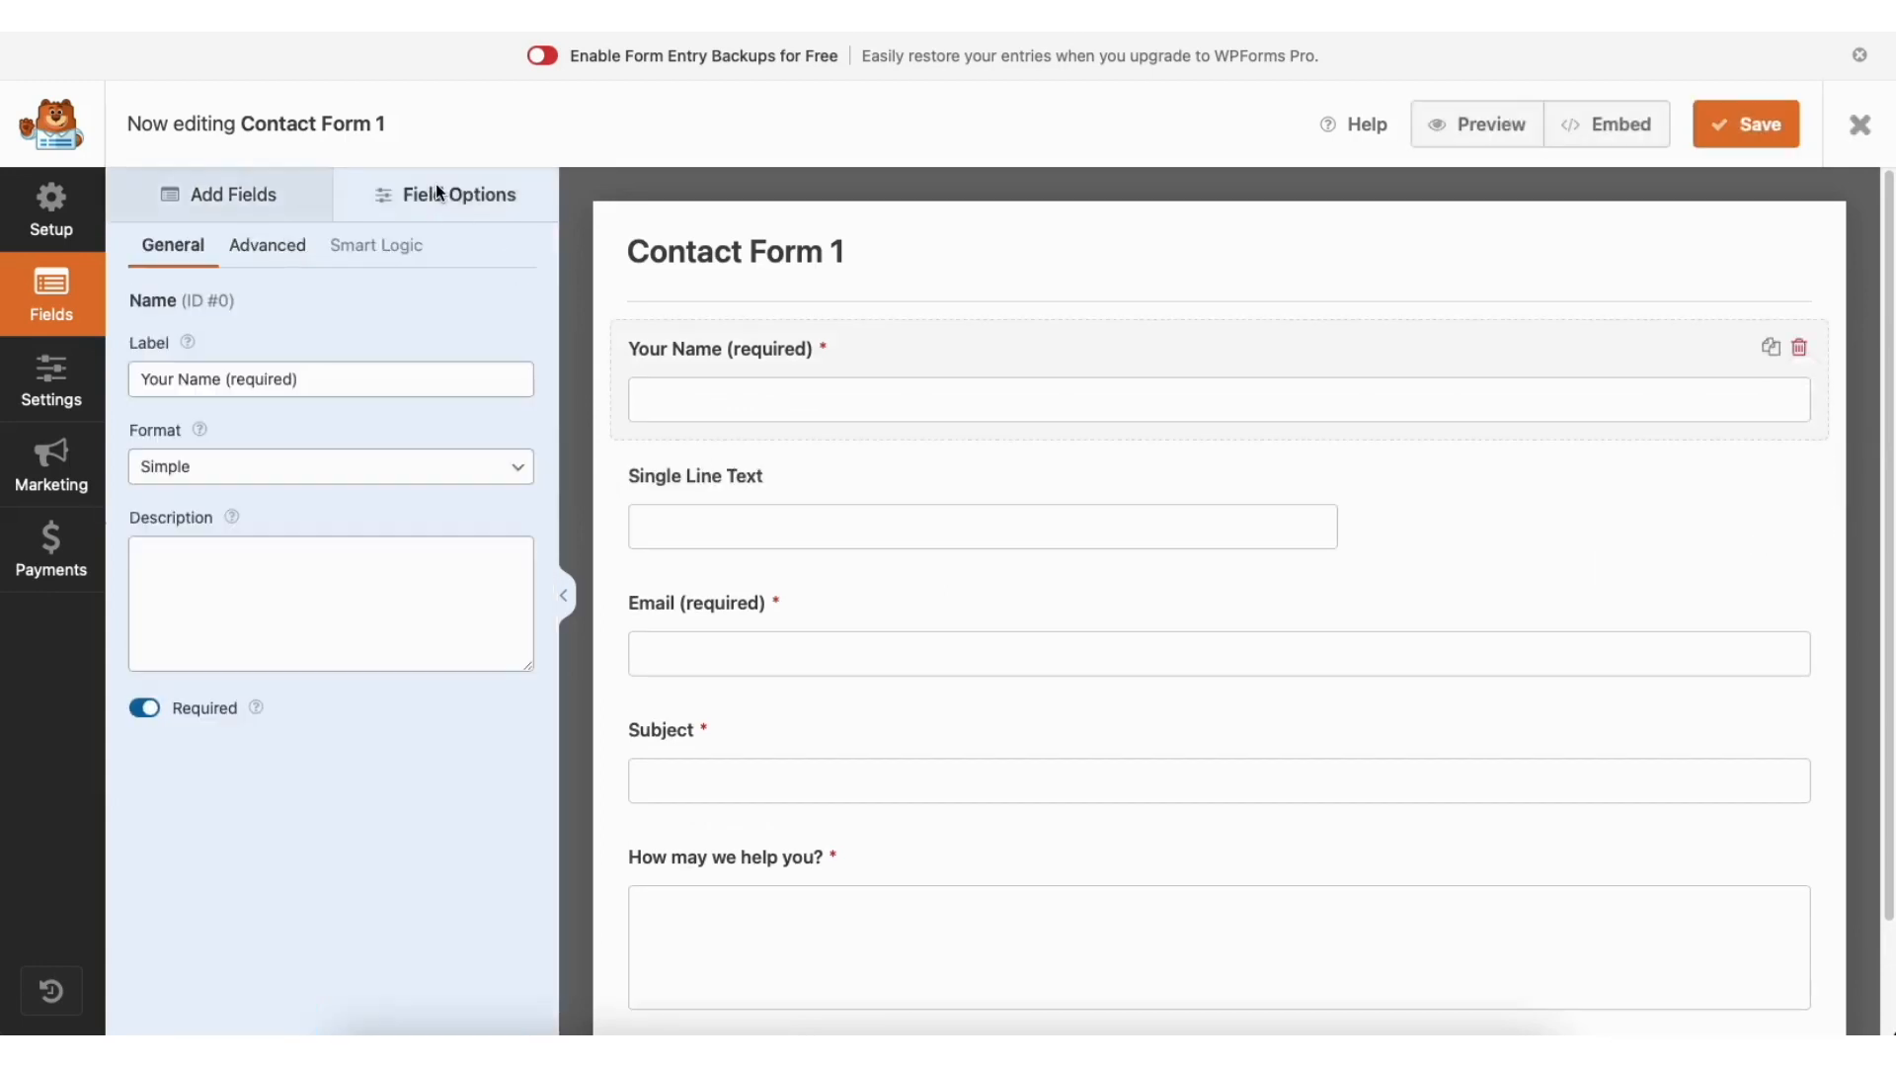
click(289, 379)
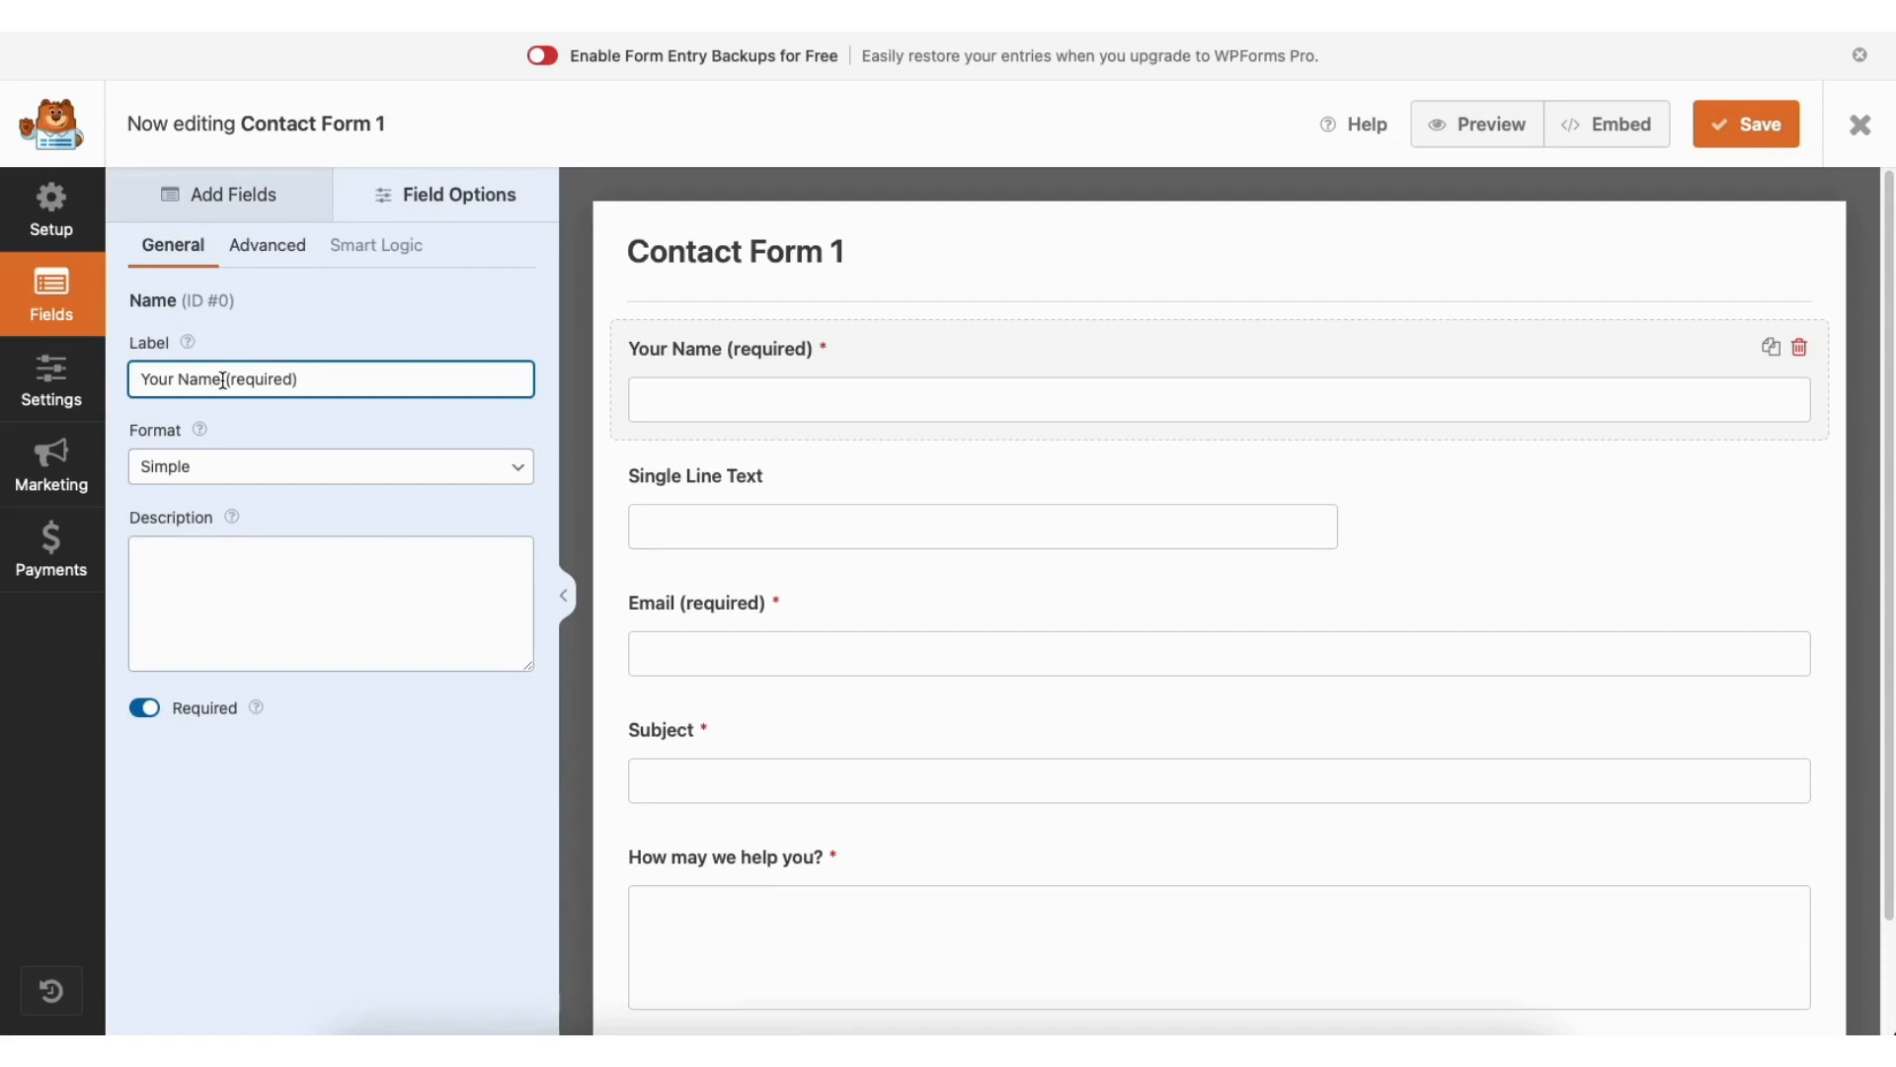
click(146, 708)
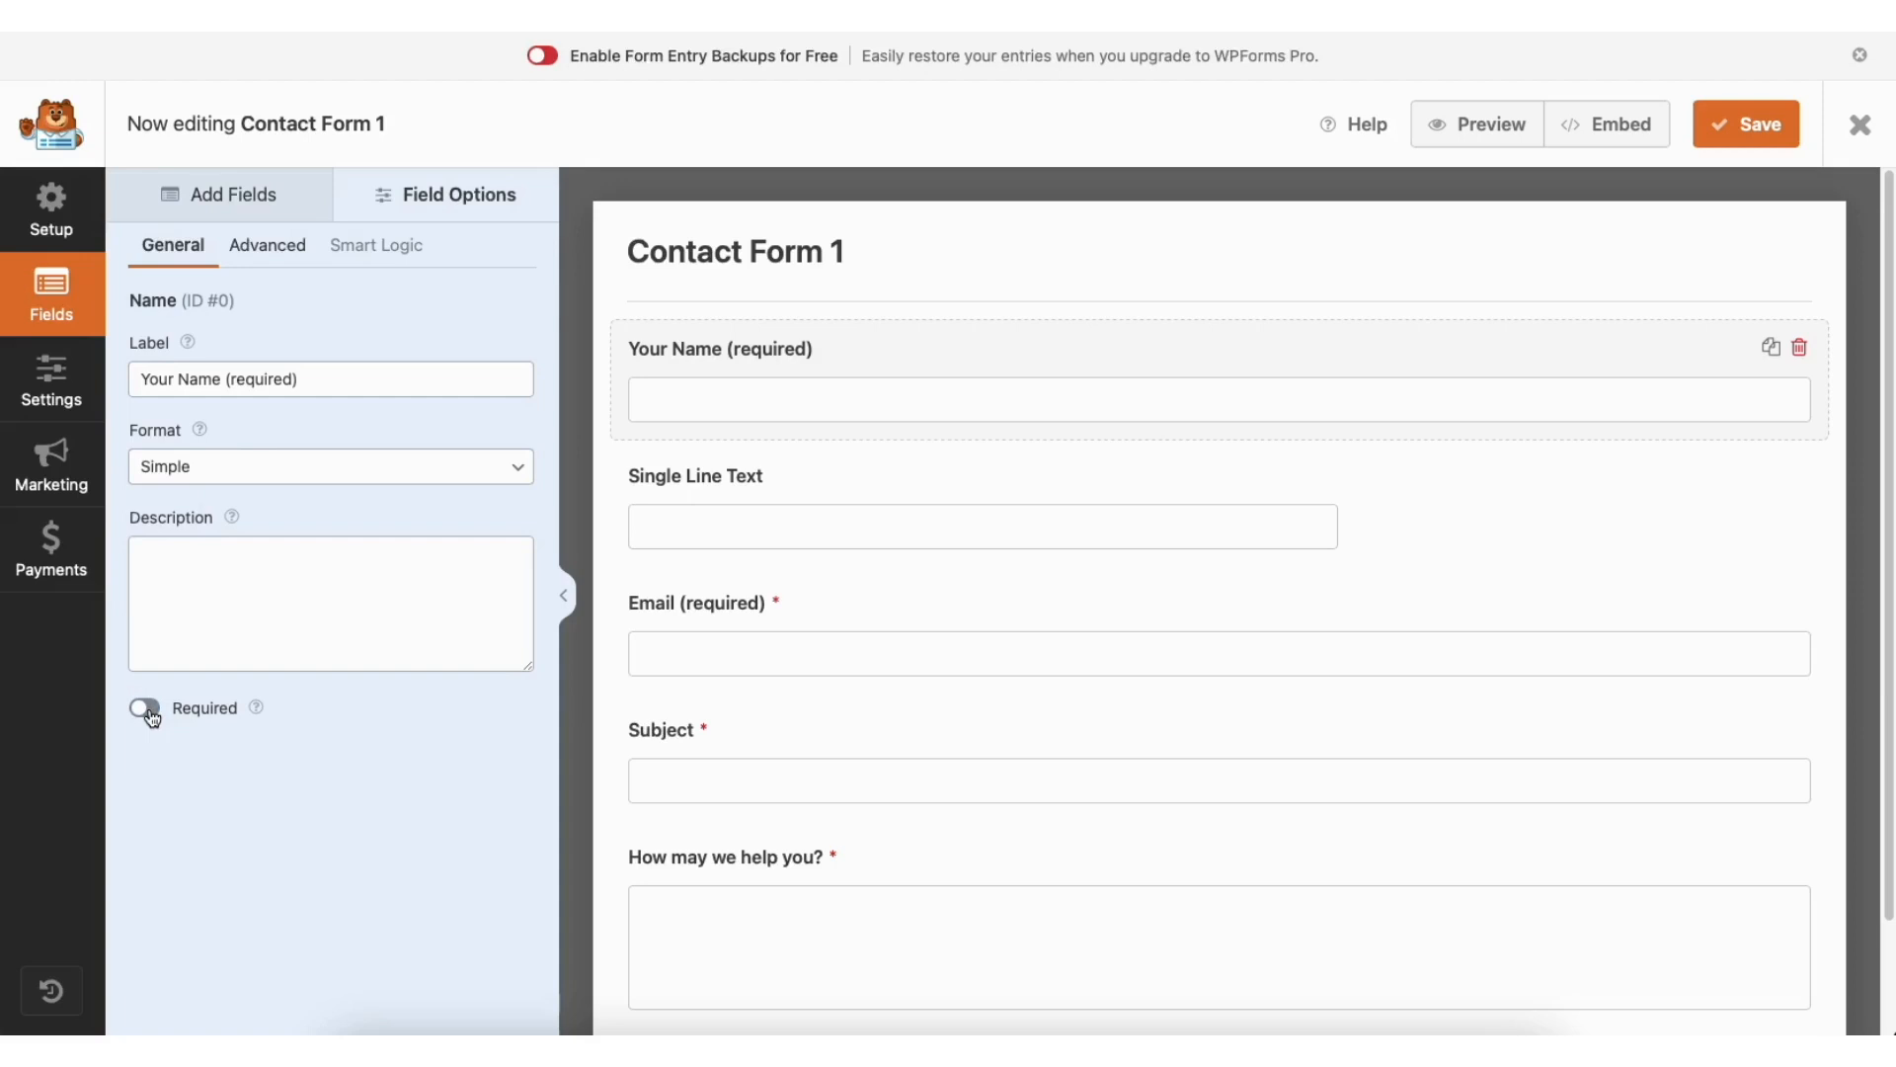
click(146, 708)
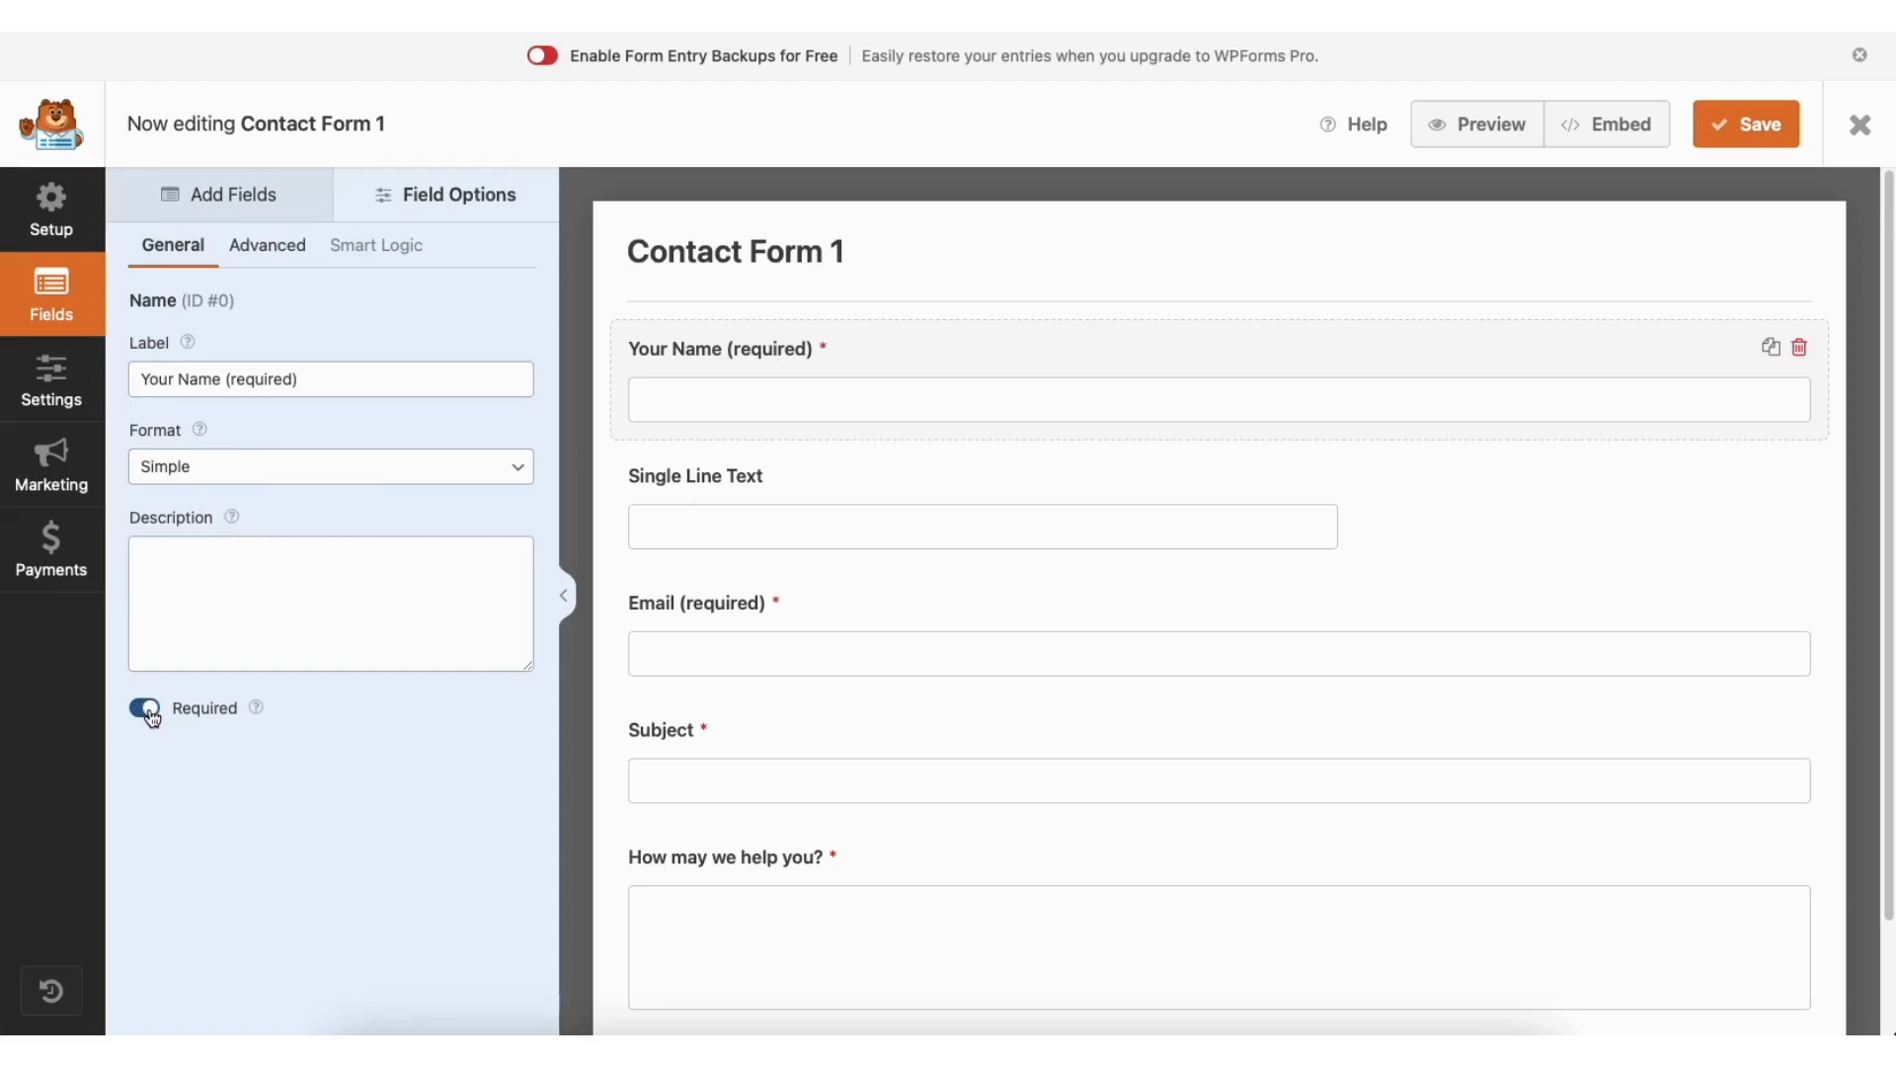
click(286, 249)
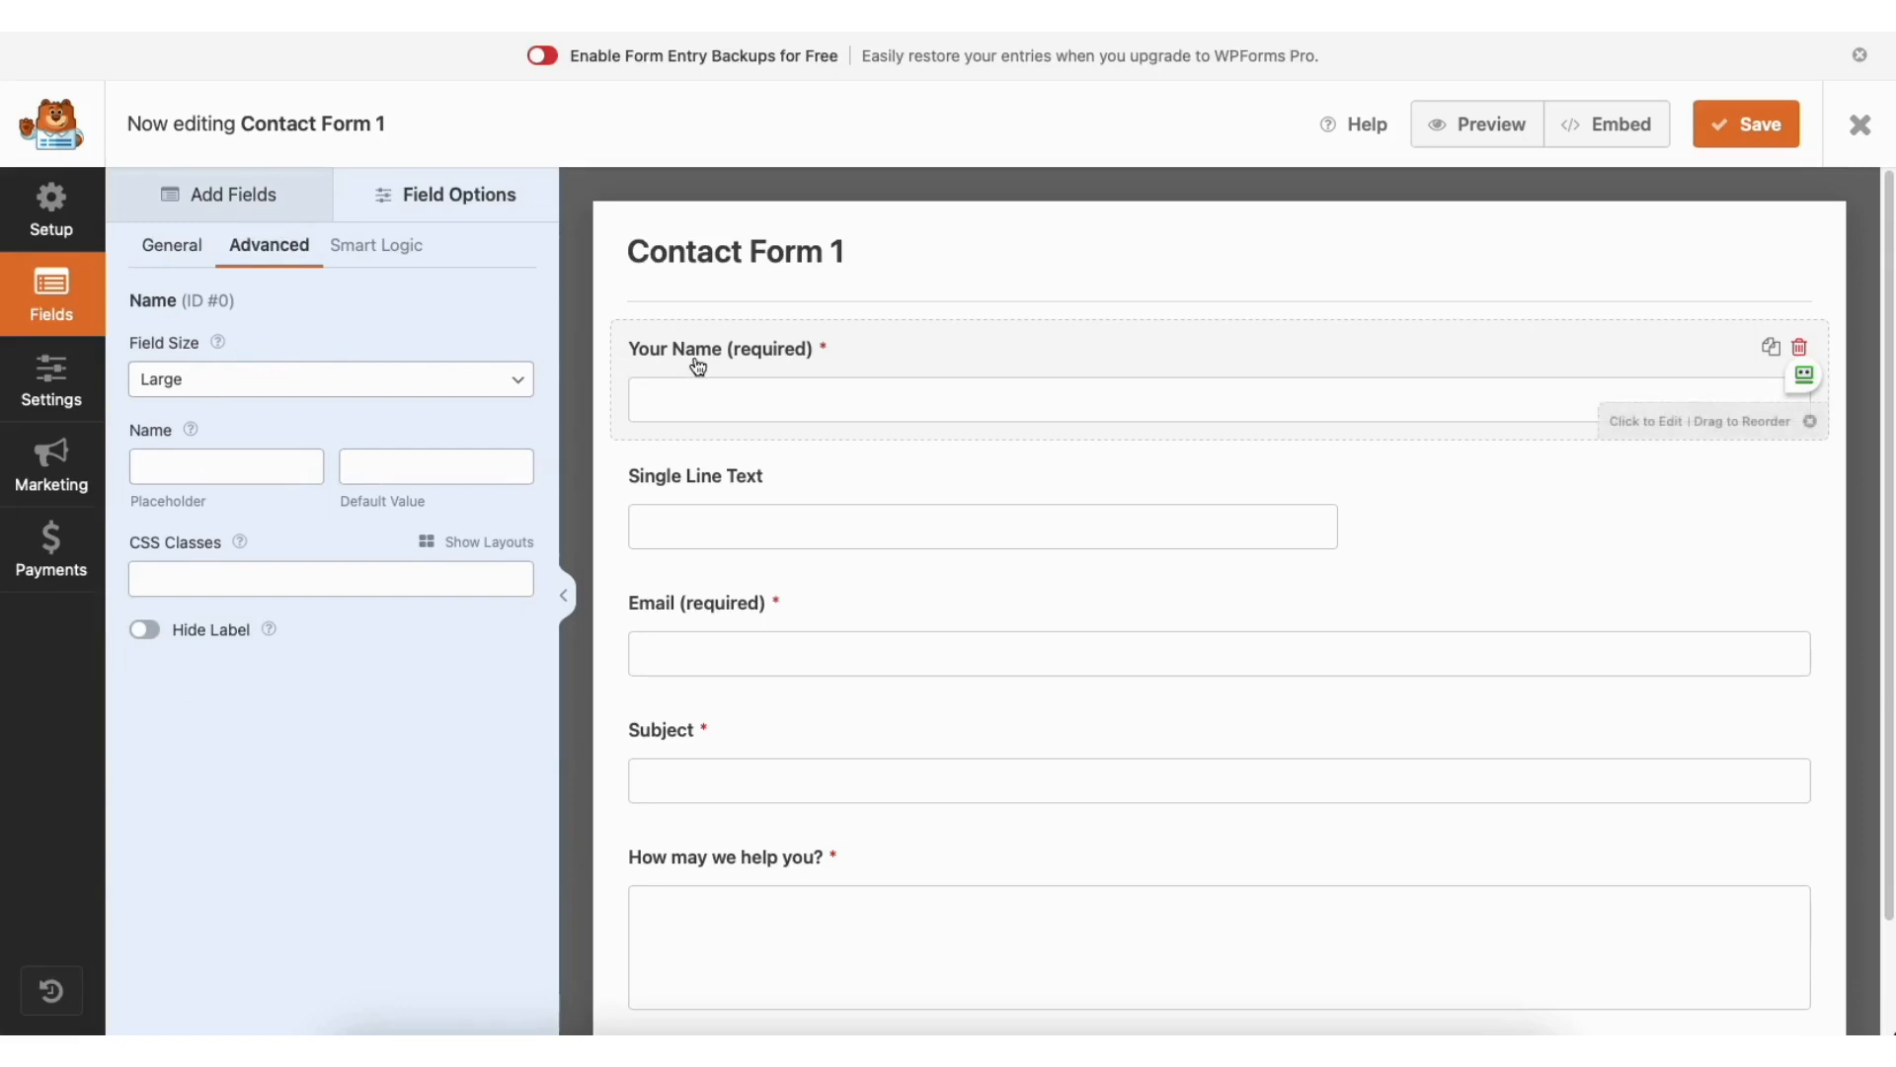
click(265, 386)
click(259, 371)
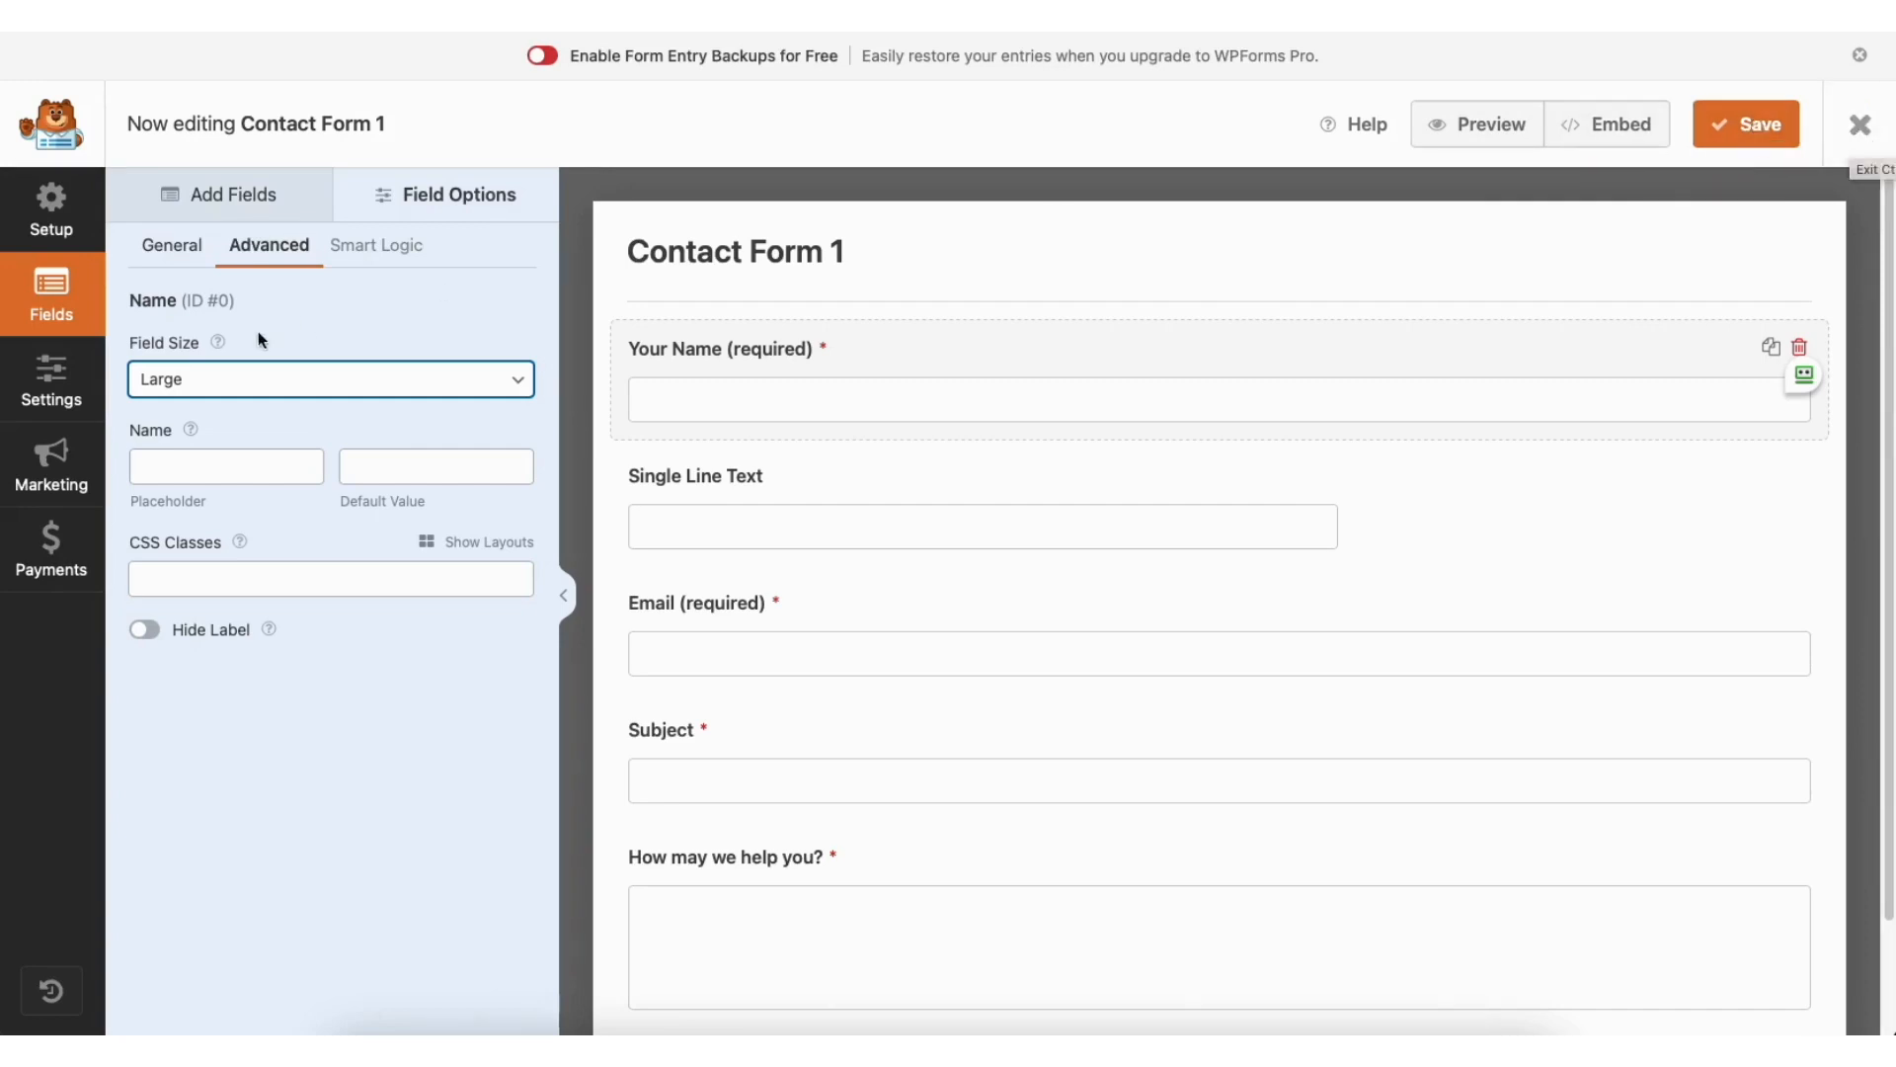
- Look through the form's general, spam protection, notification and confirmation settings
click(59, 376)
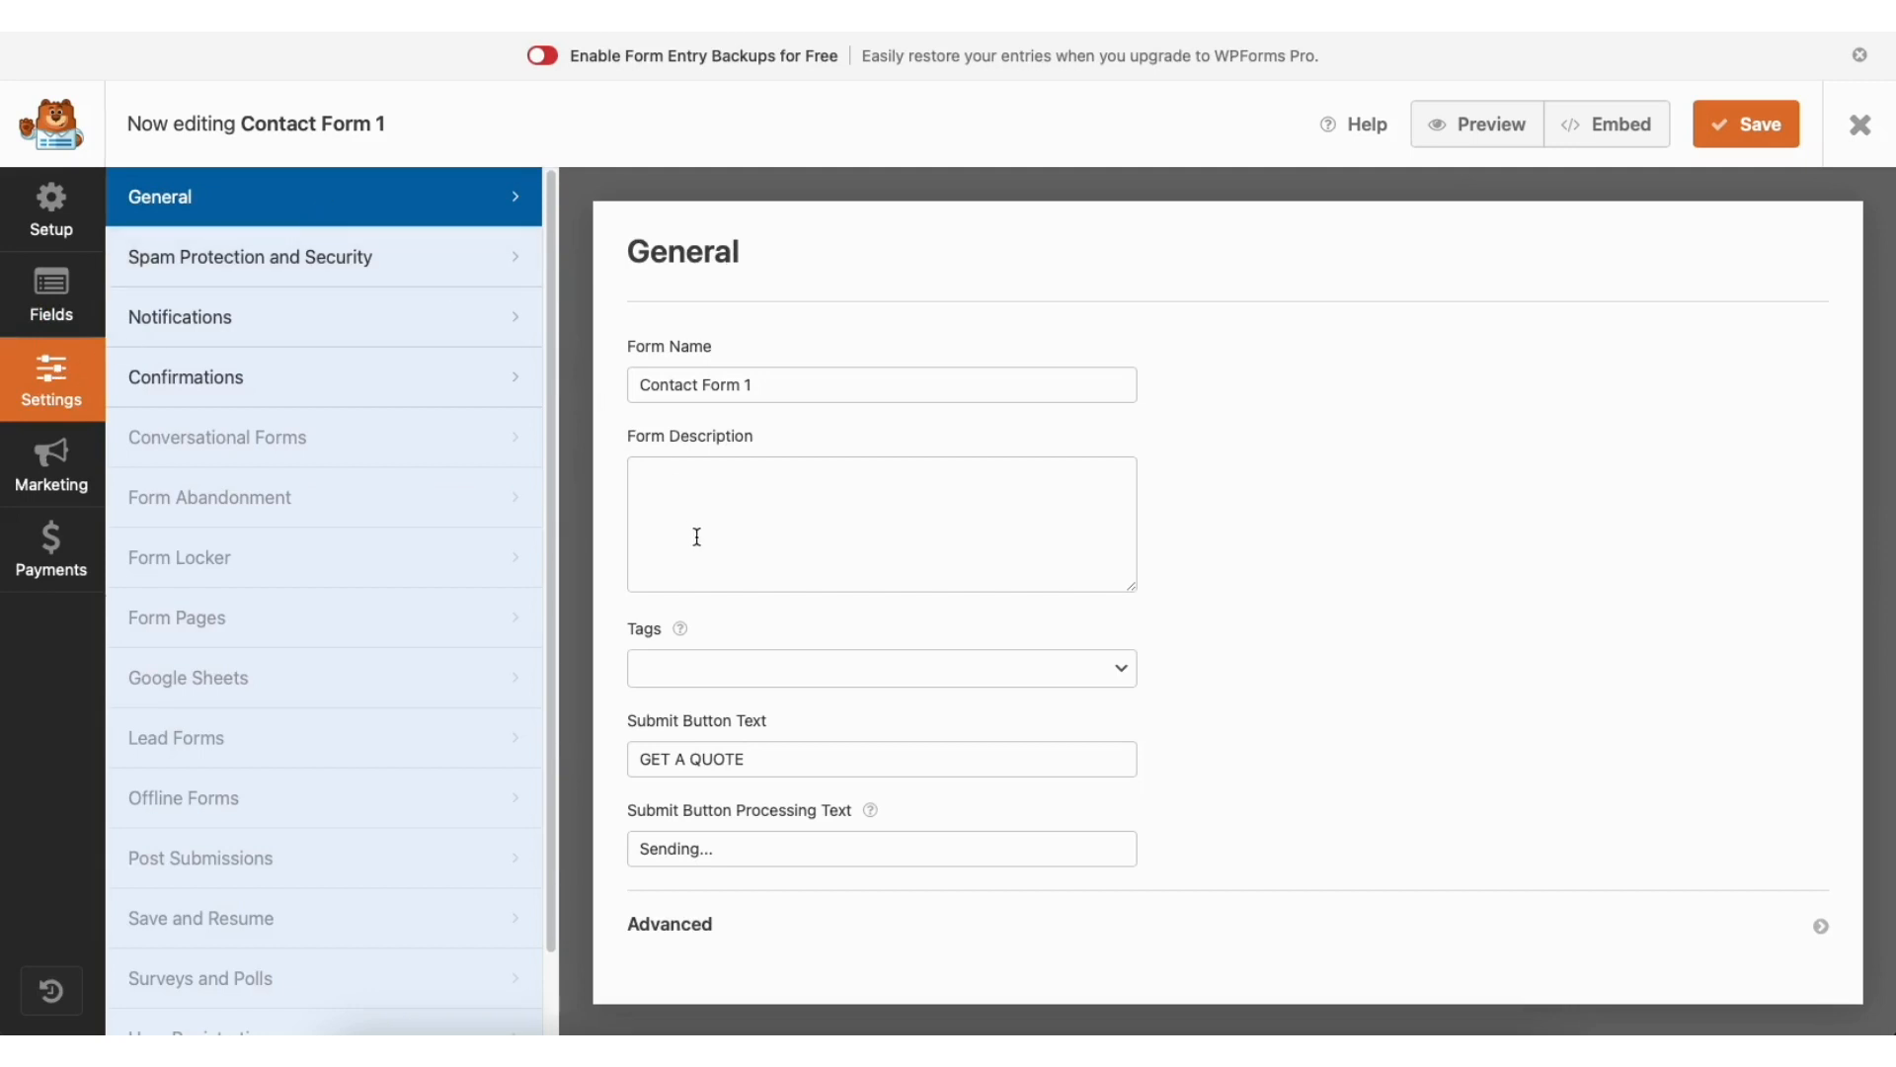
click(391, 262)
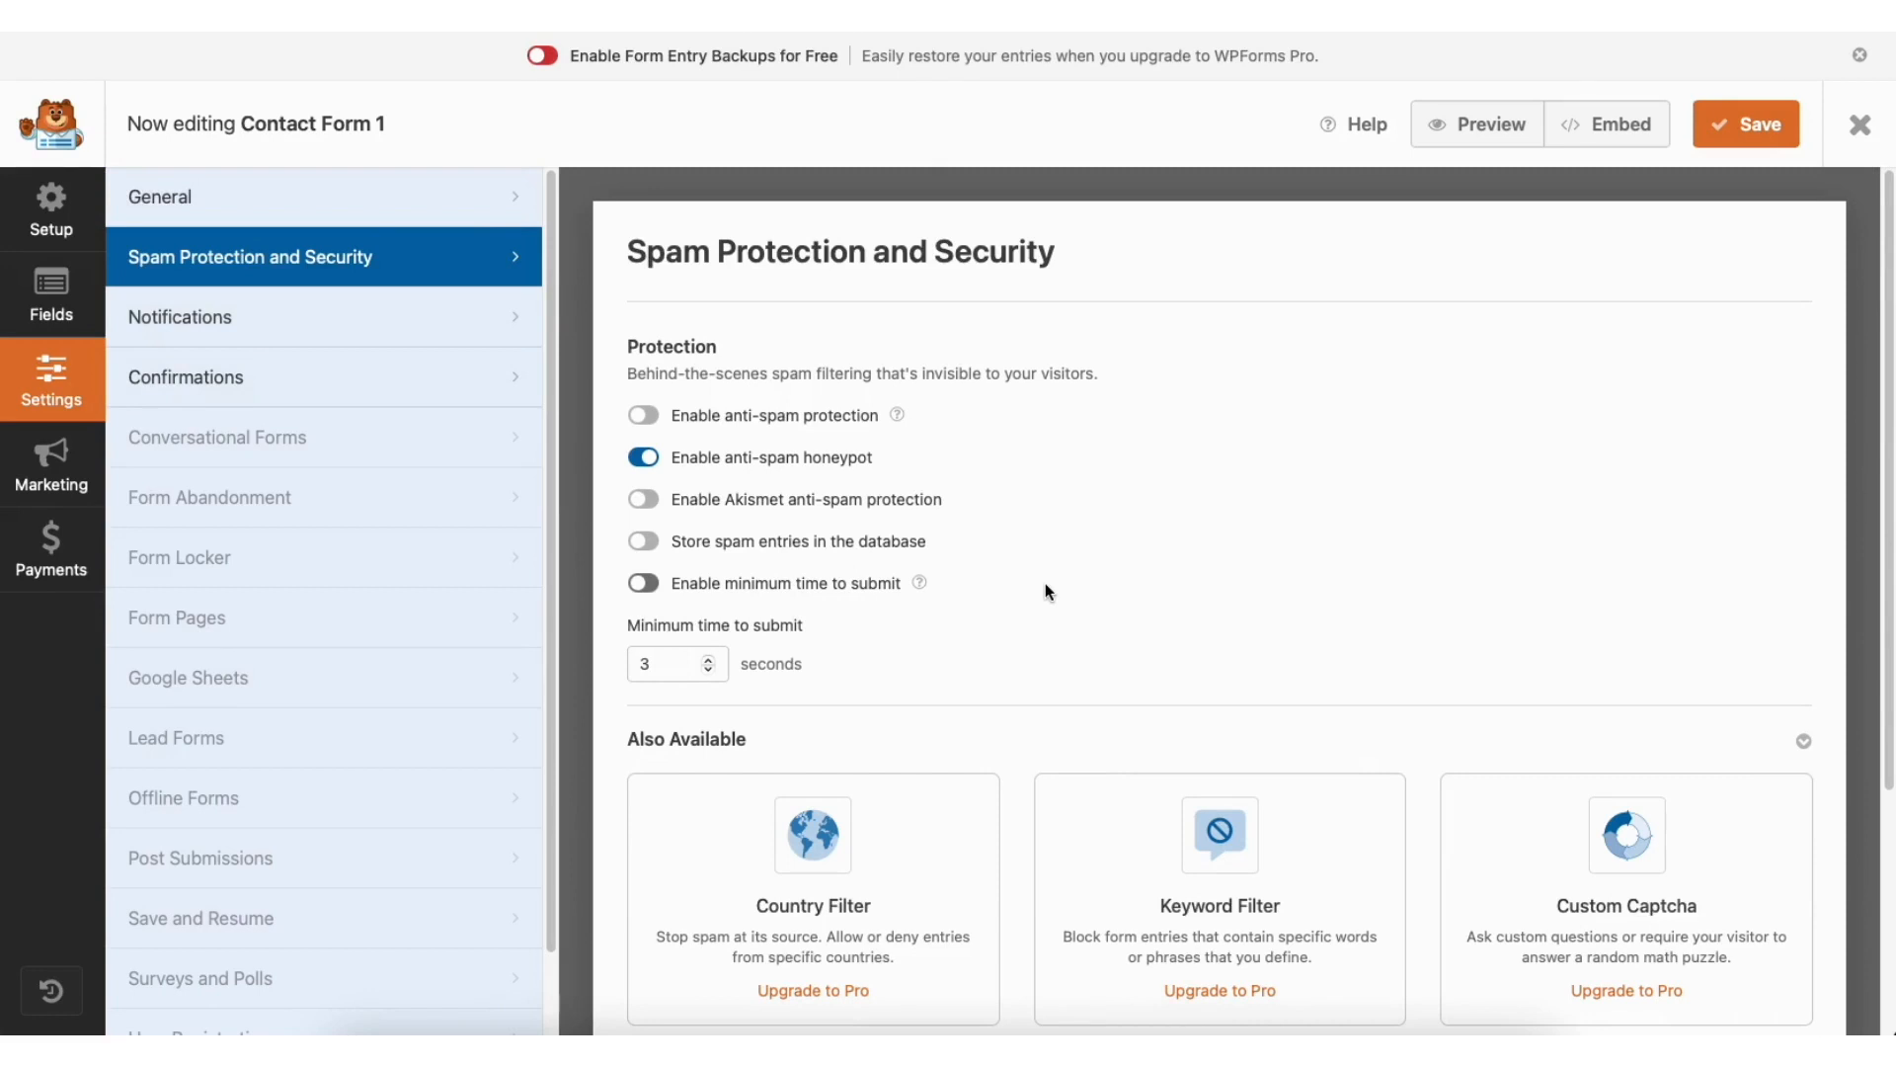
click(361, 320)
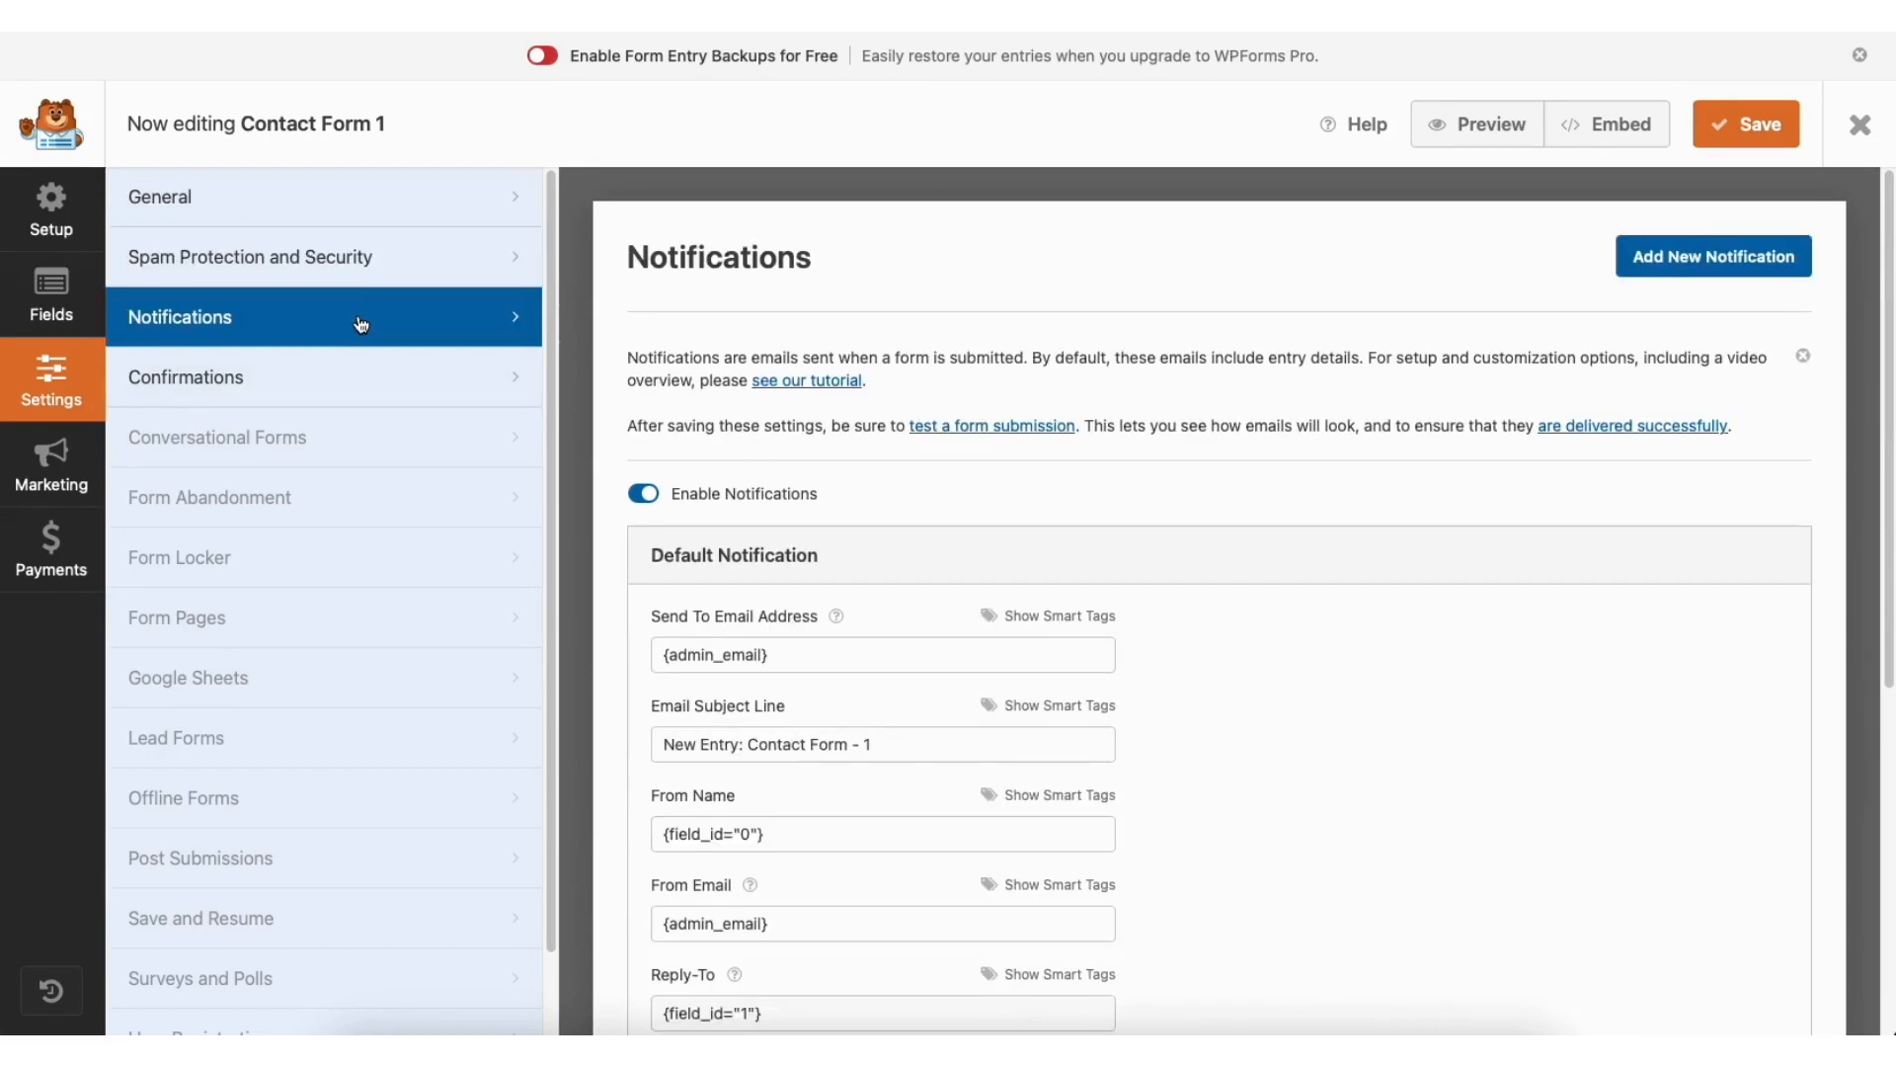
drag(1885, 330, 1888, 537)
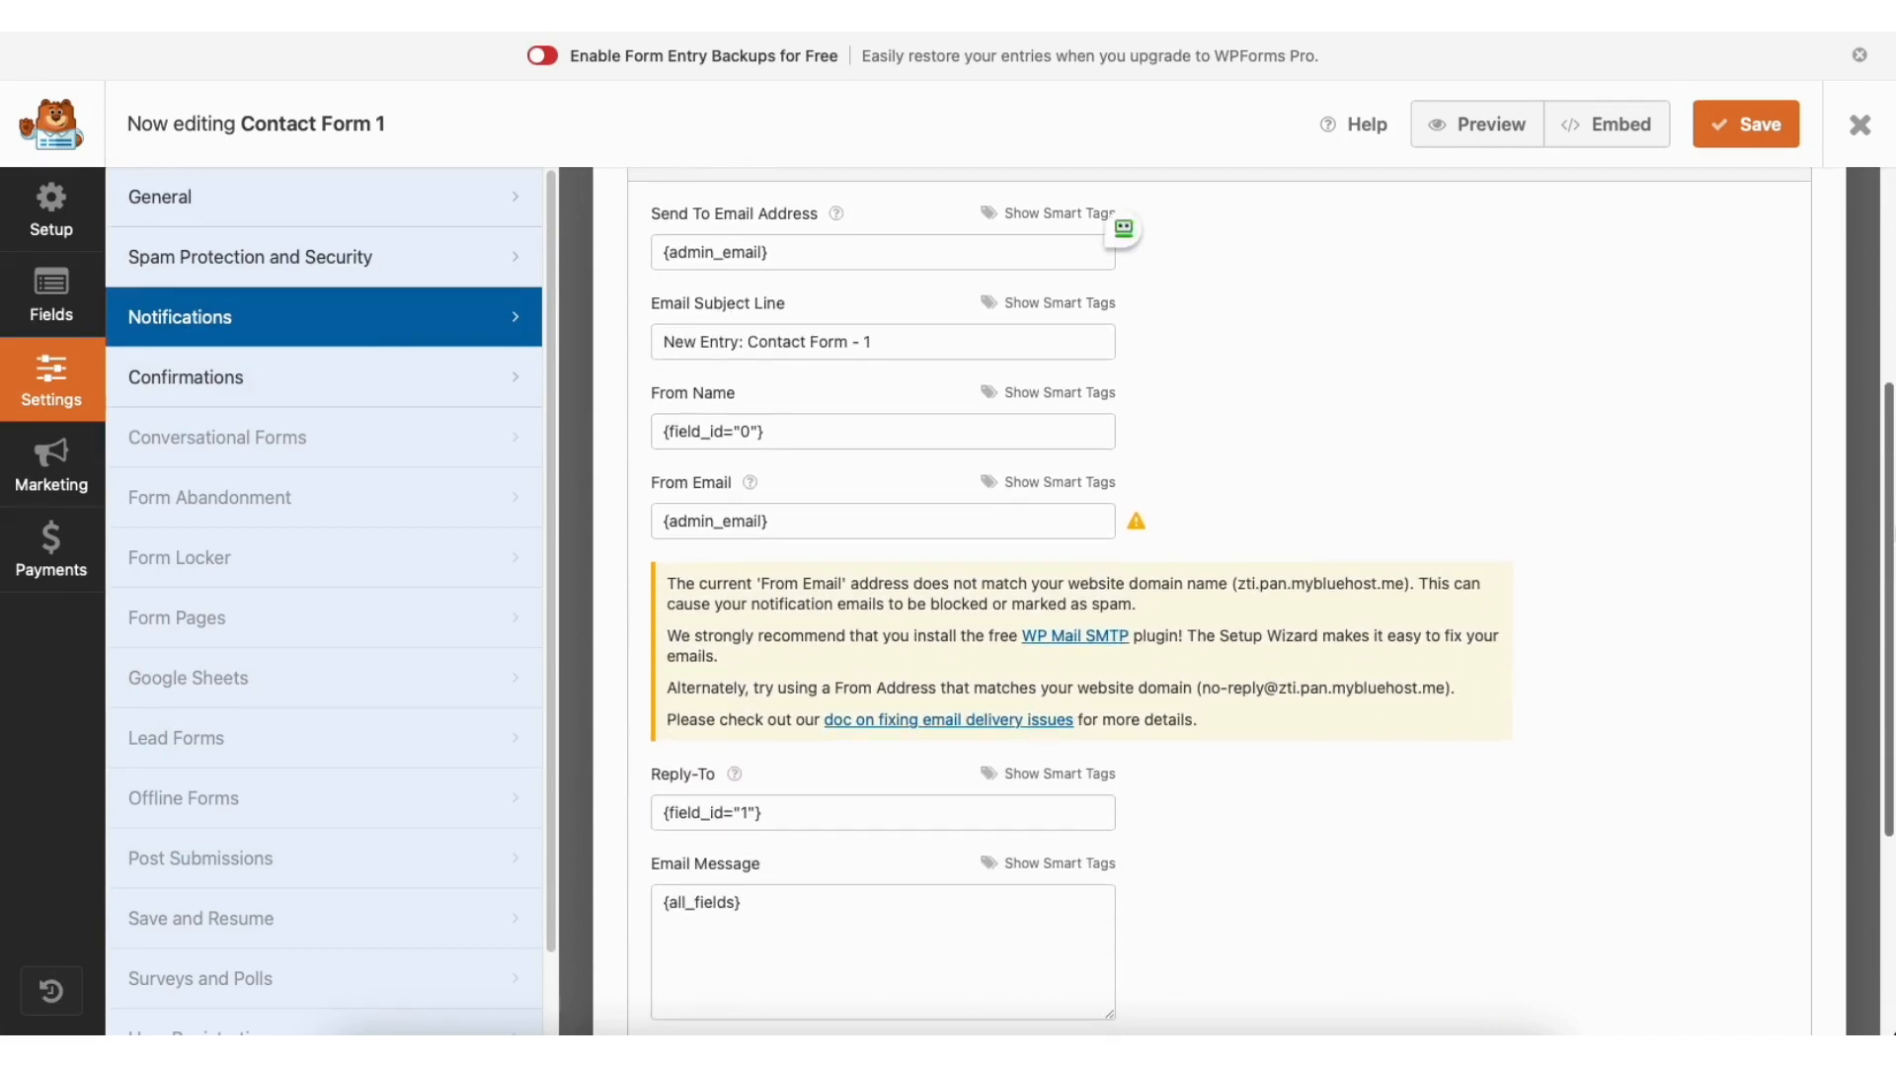
click(371, 381)
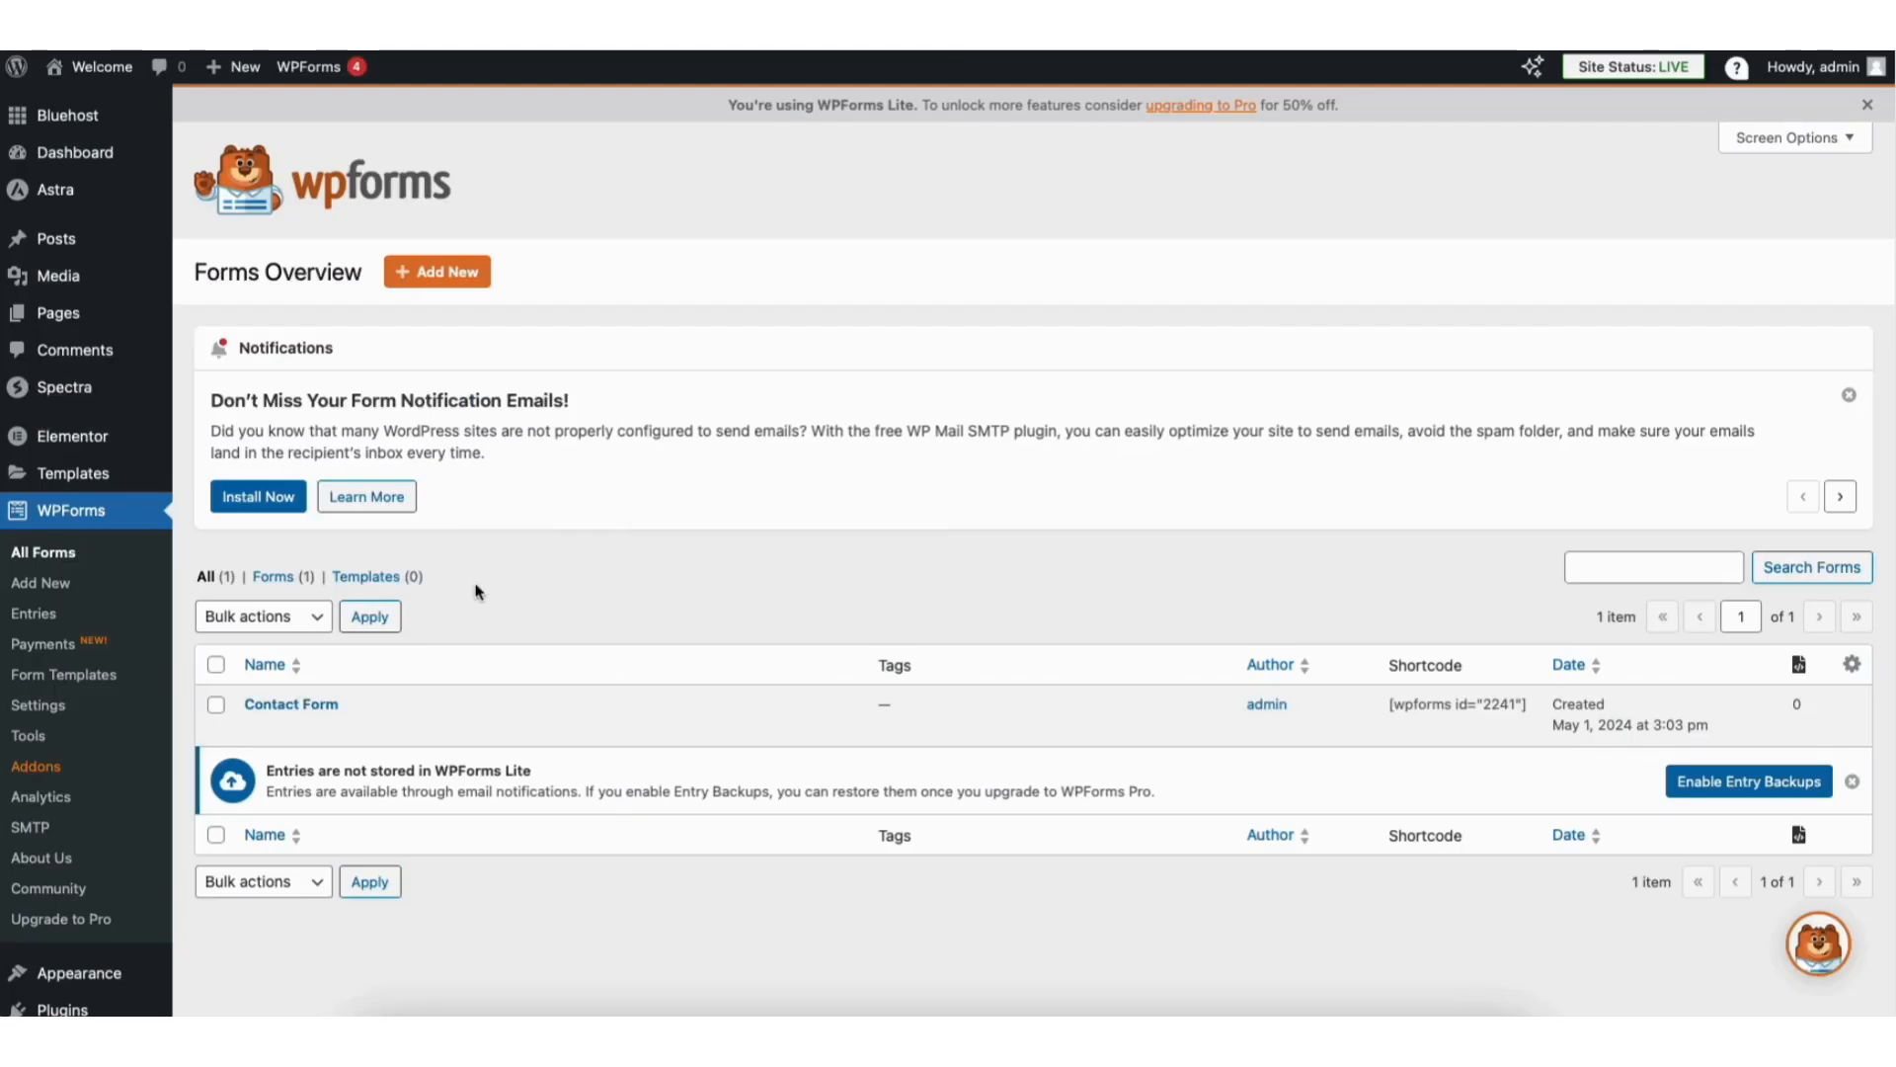
- Visit the live site, look over its Contact Us page and open that page for editing in Elementor
mouse_move(99, 77)
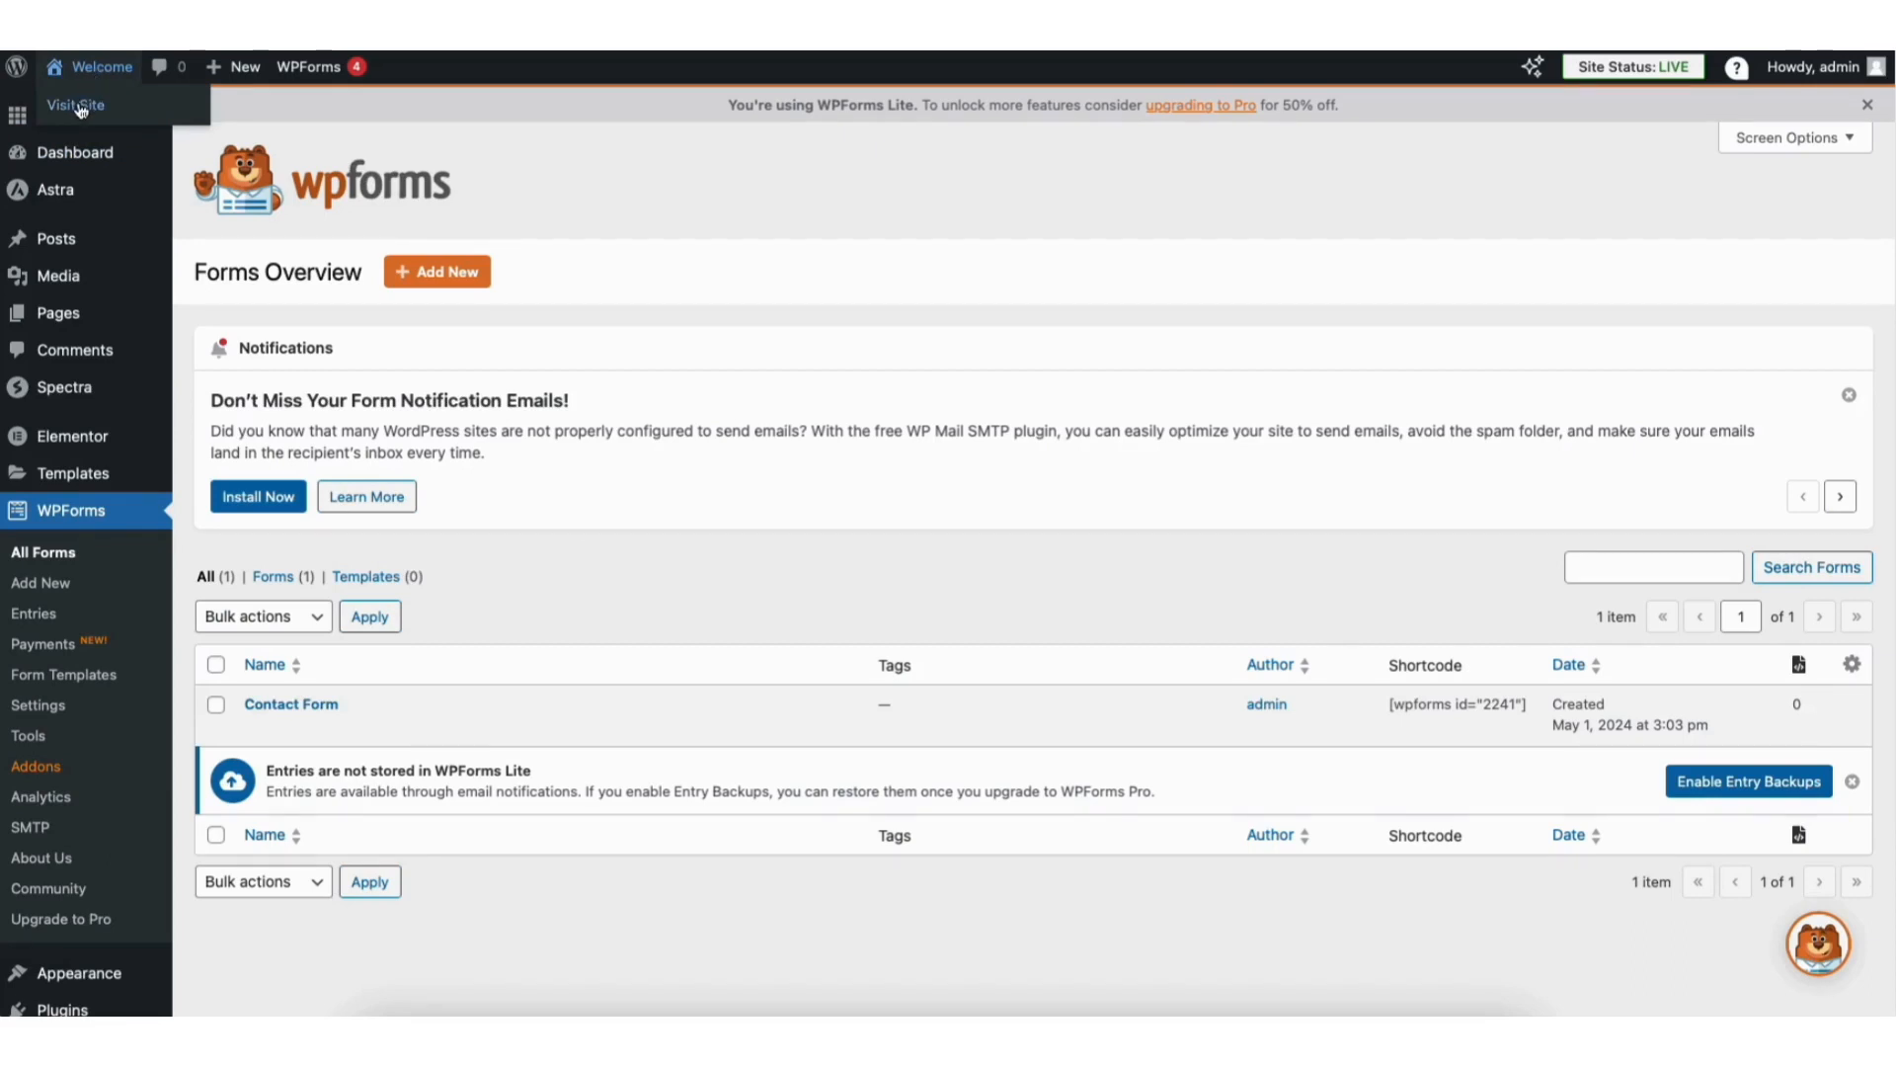
click(81, 106)
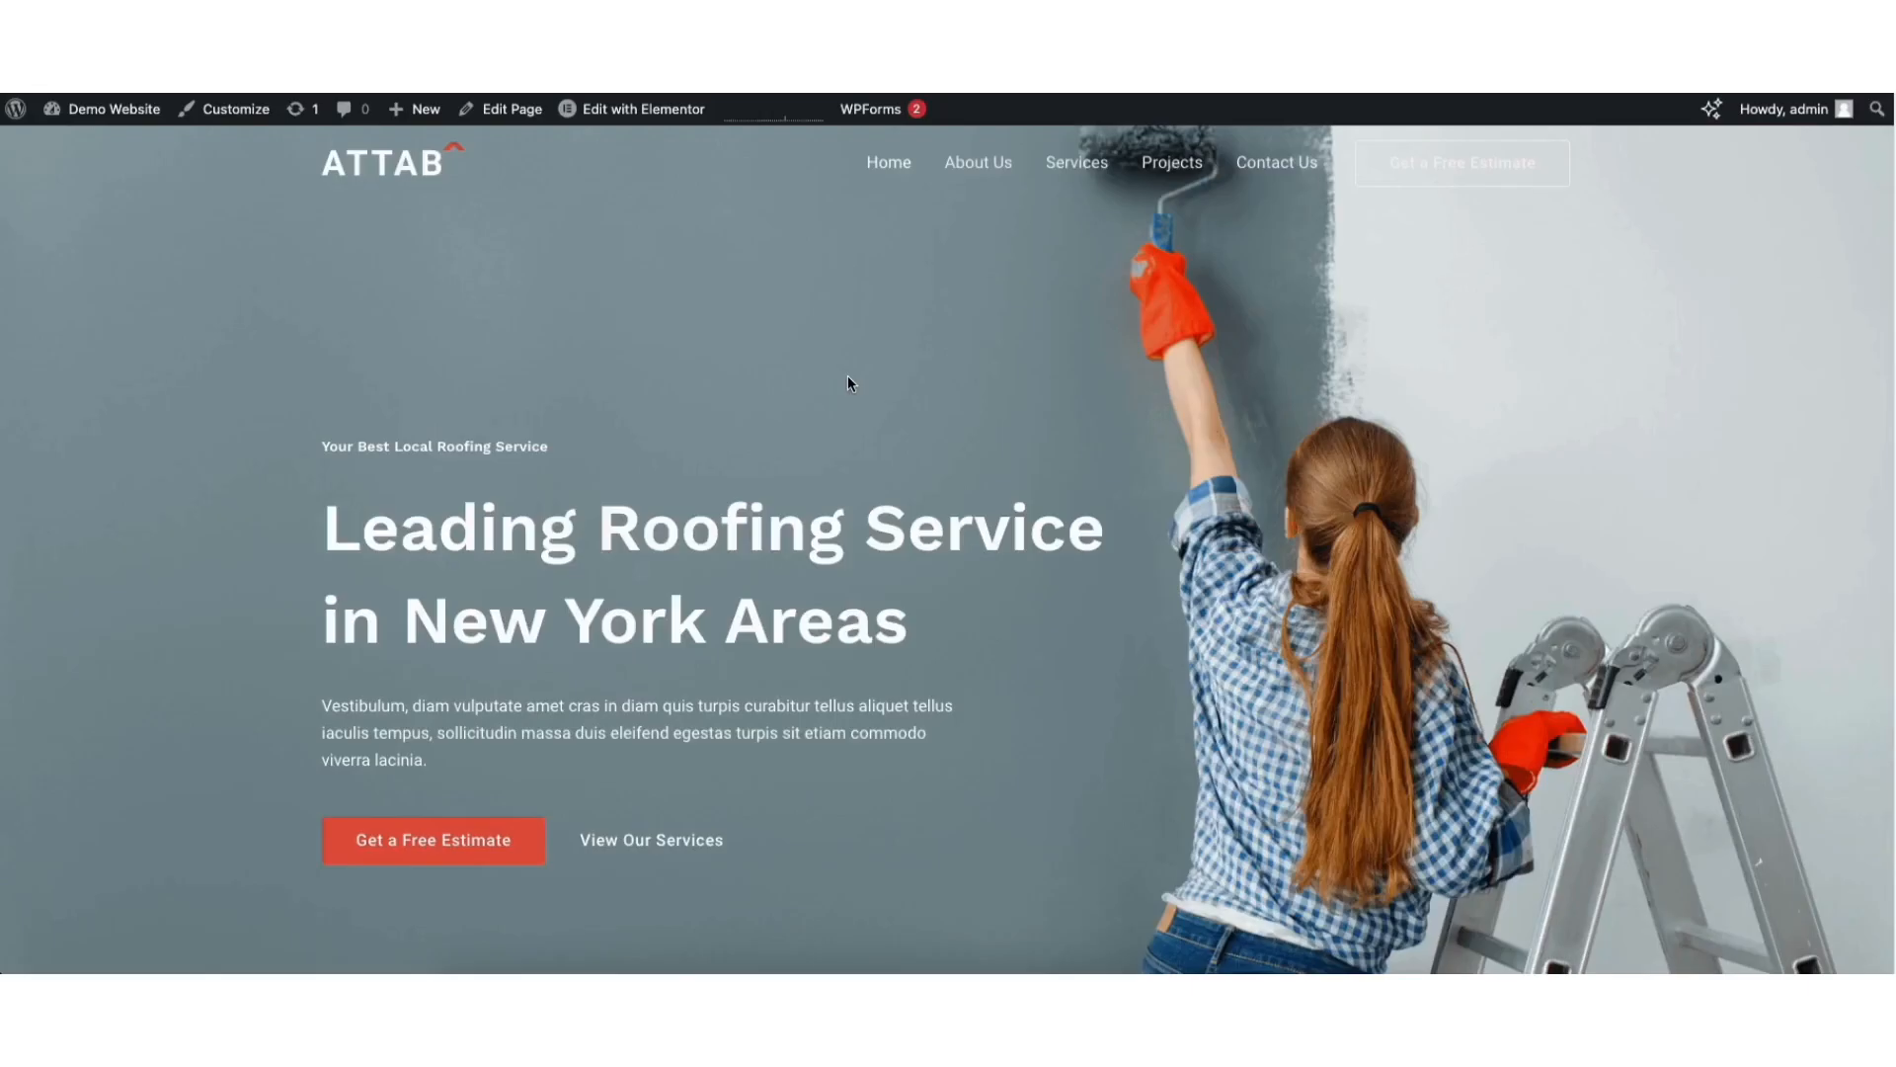
click(1277, 166)
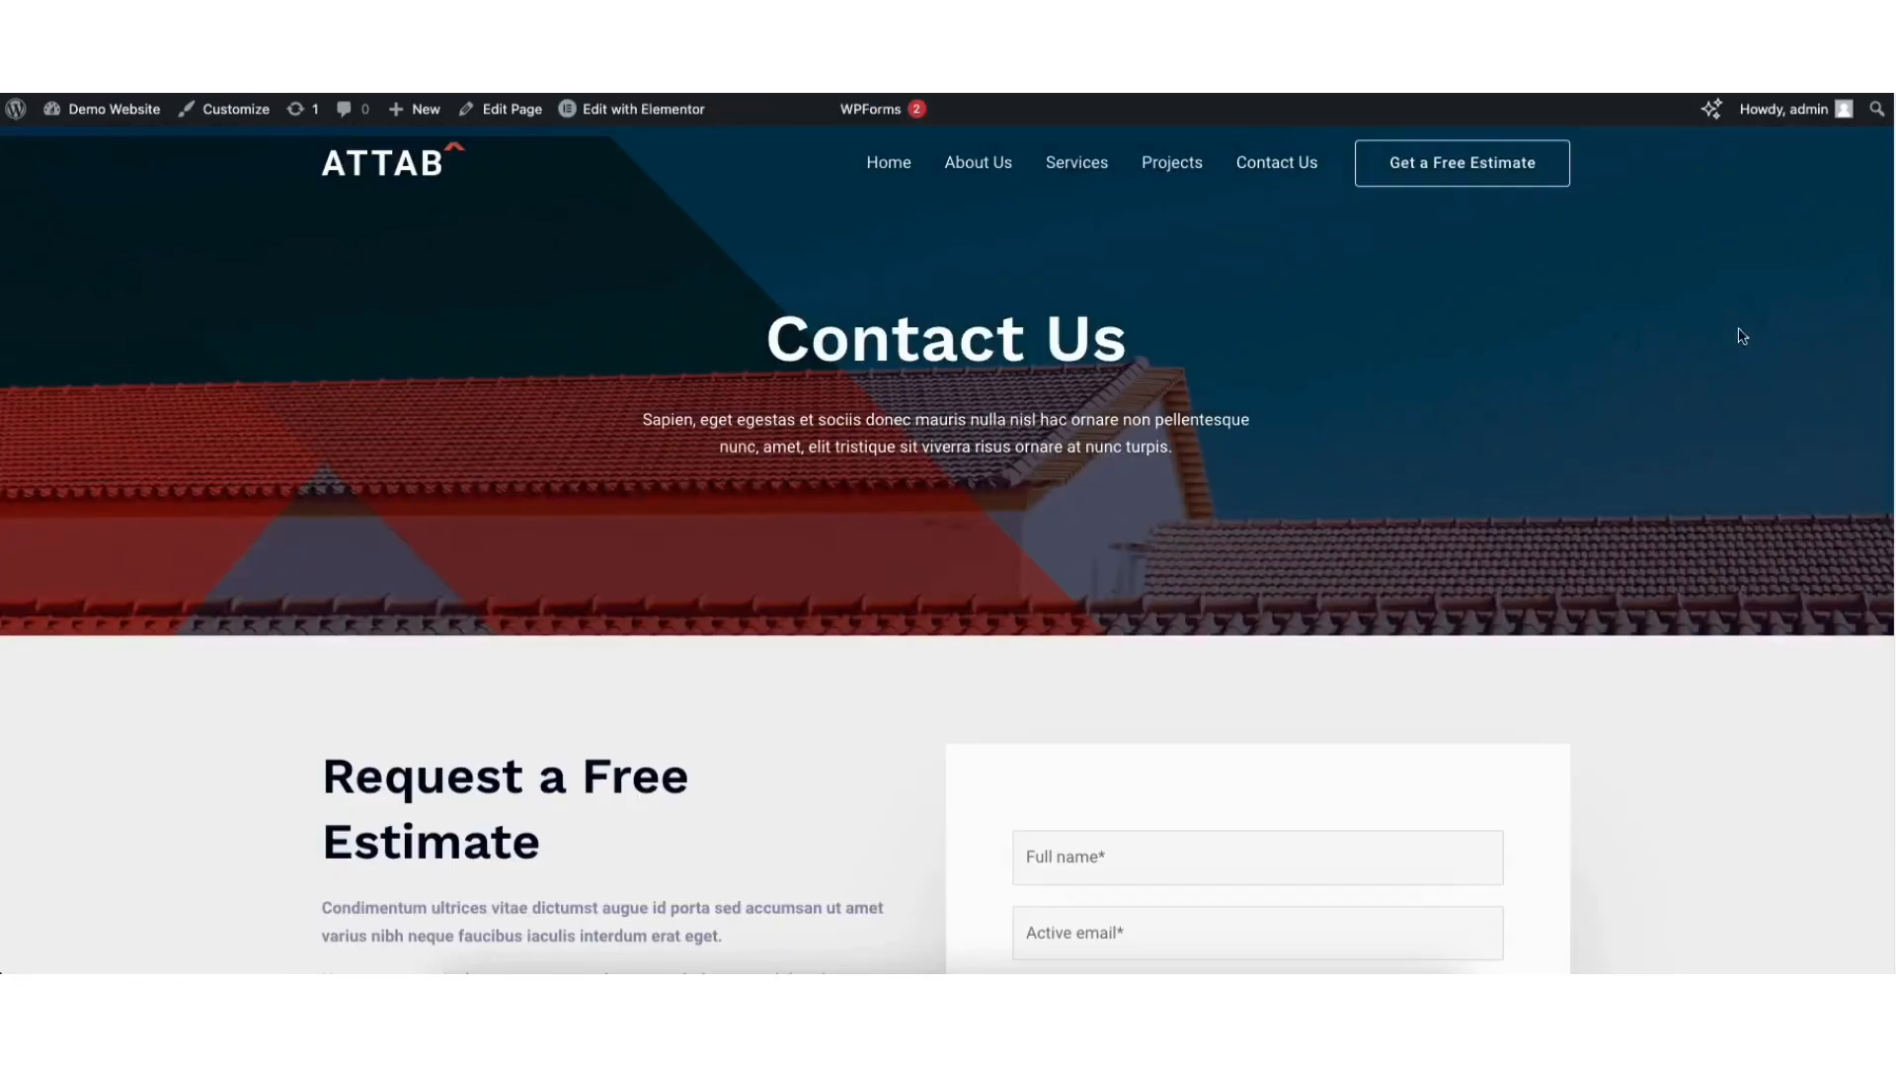
scroll(1738, 335, down, 3)
scroll(1877, 506, down, 8)
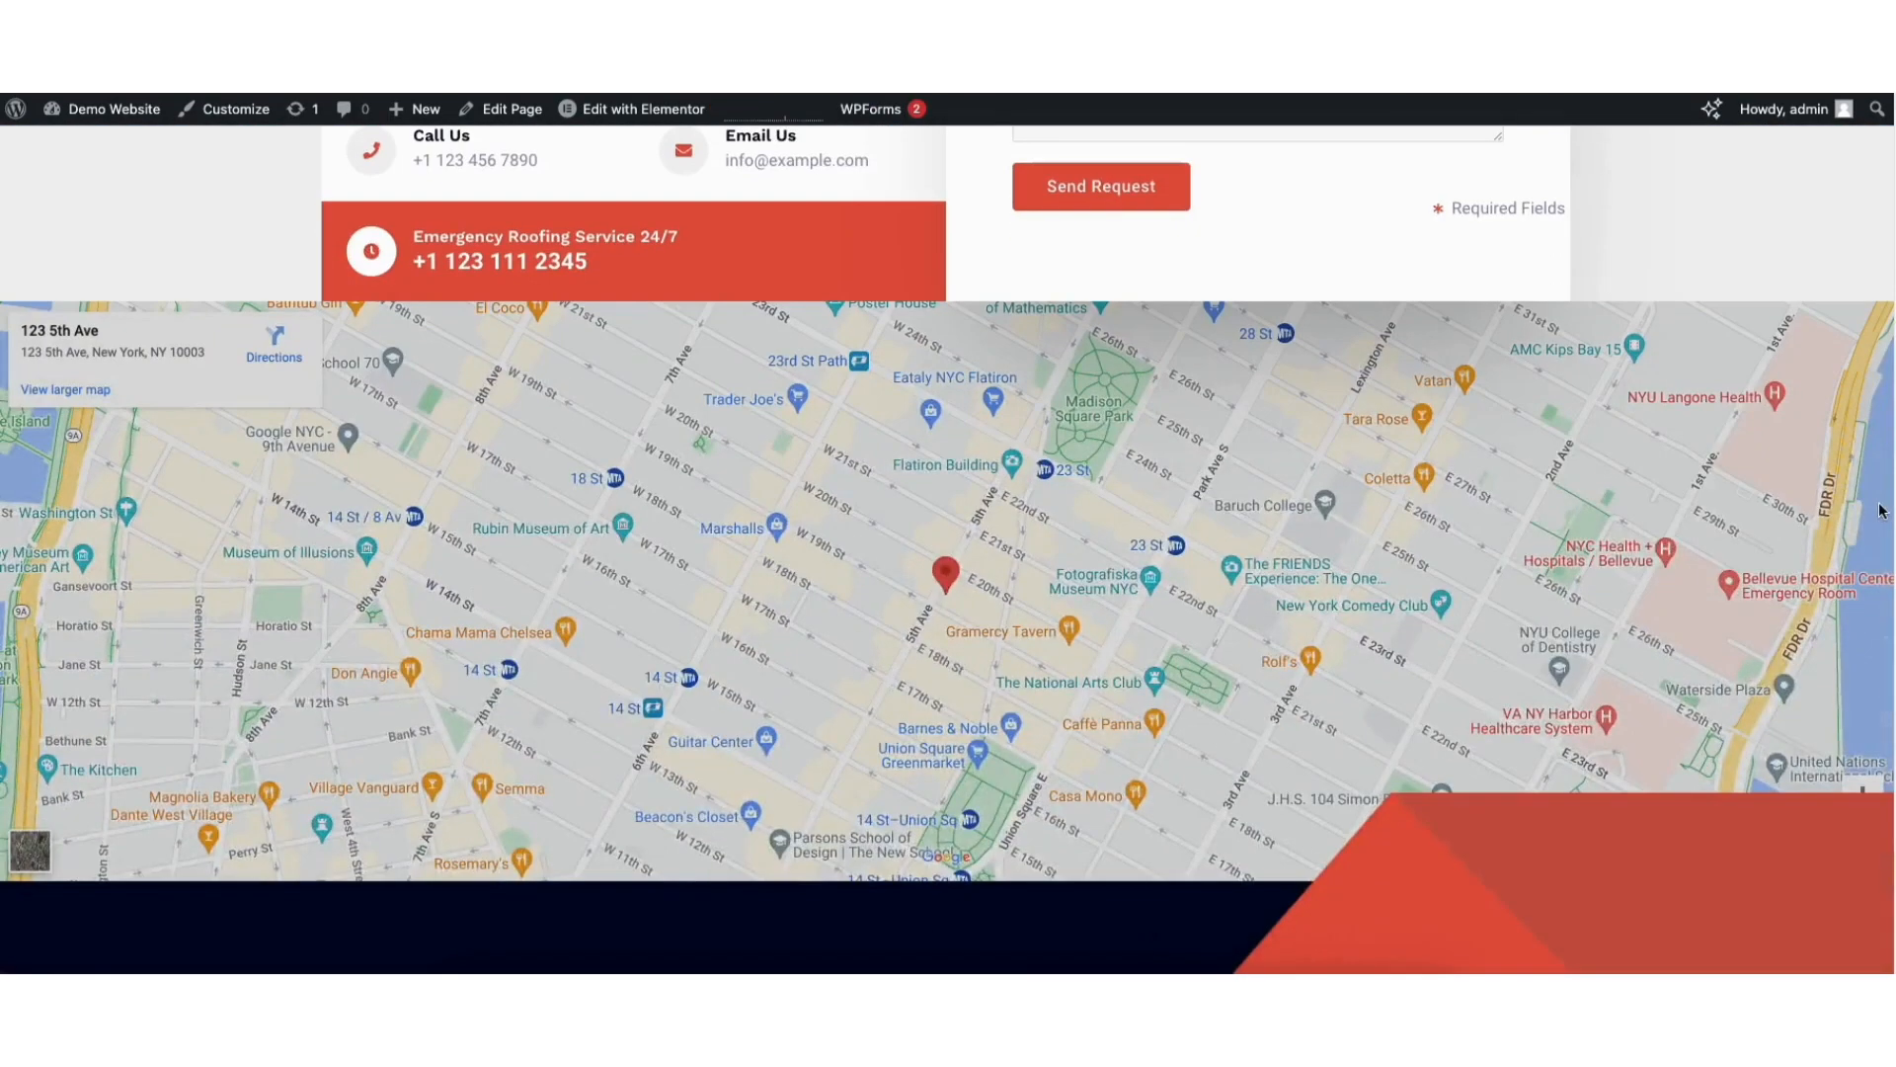
drag(1892, 555, 1884, 205)
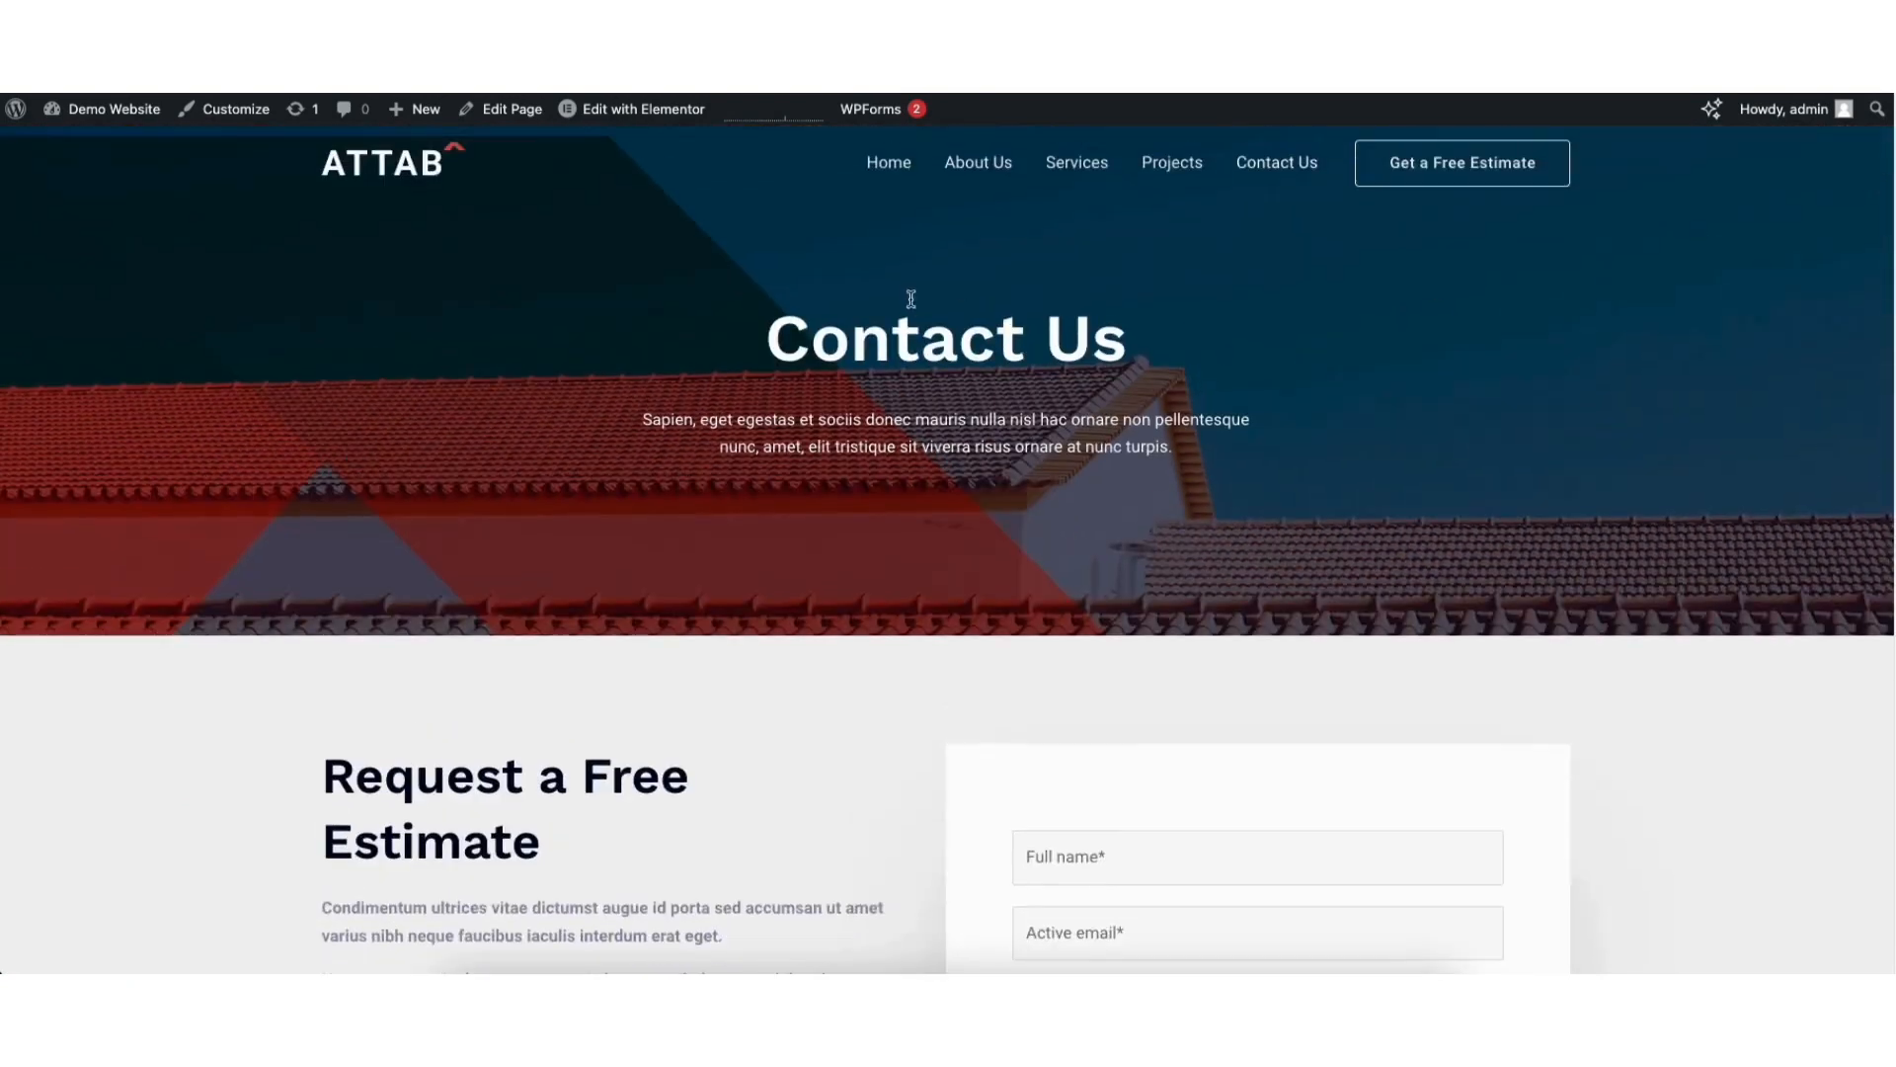
mouse_move(620, 110)
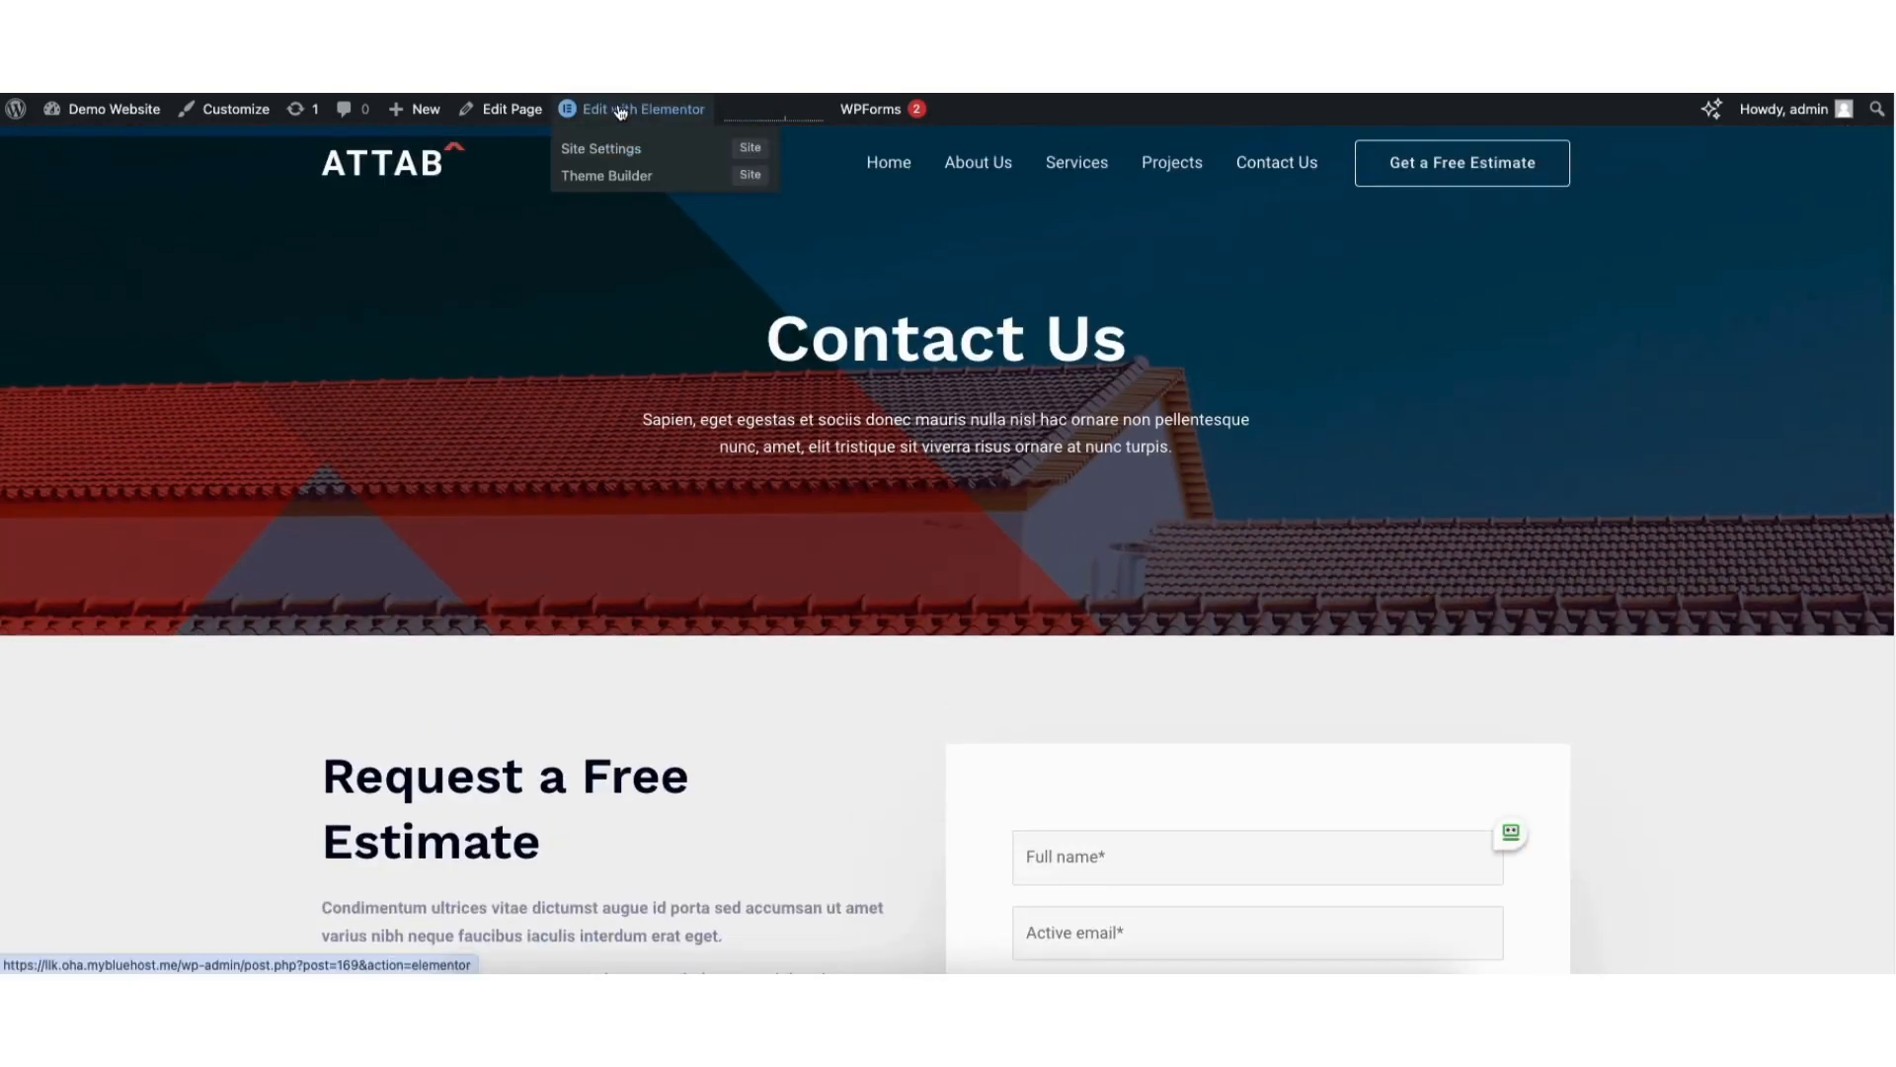
click(621, 111)
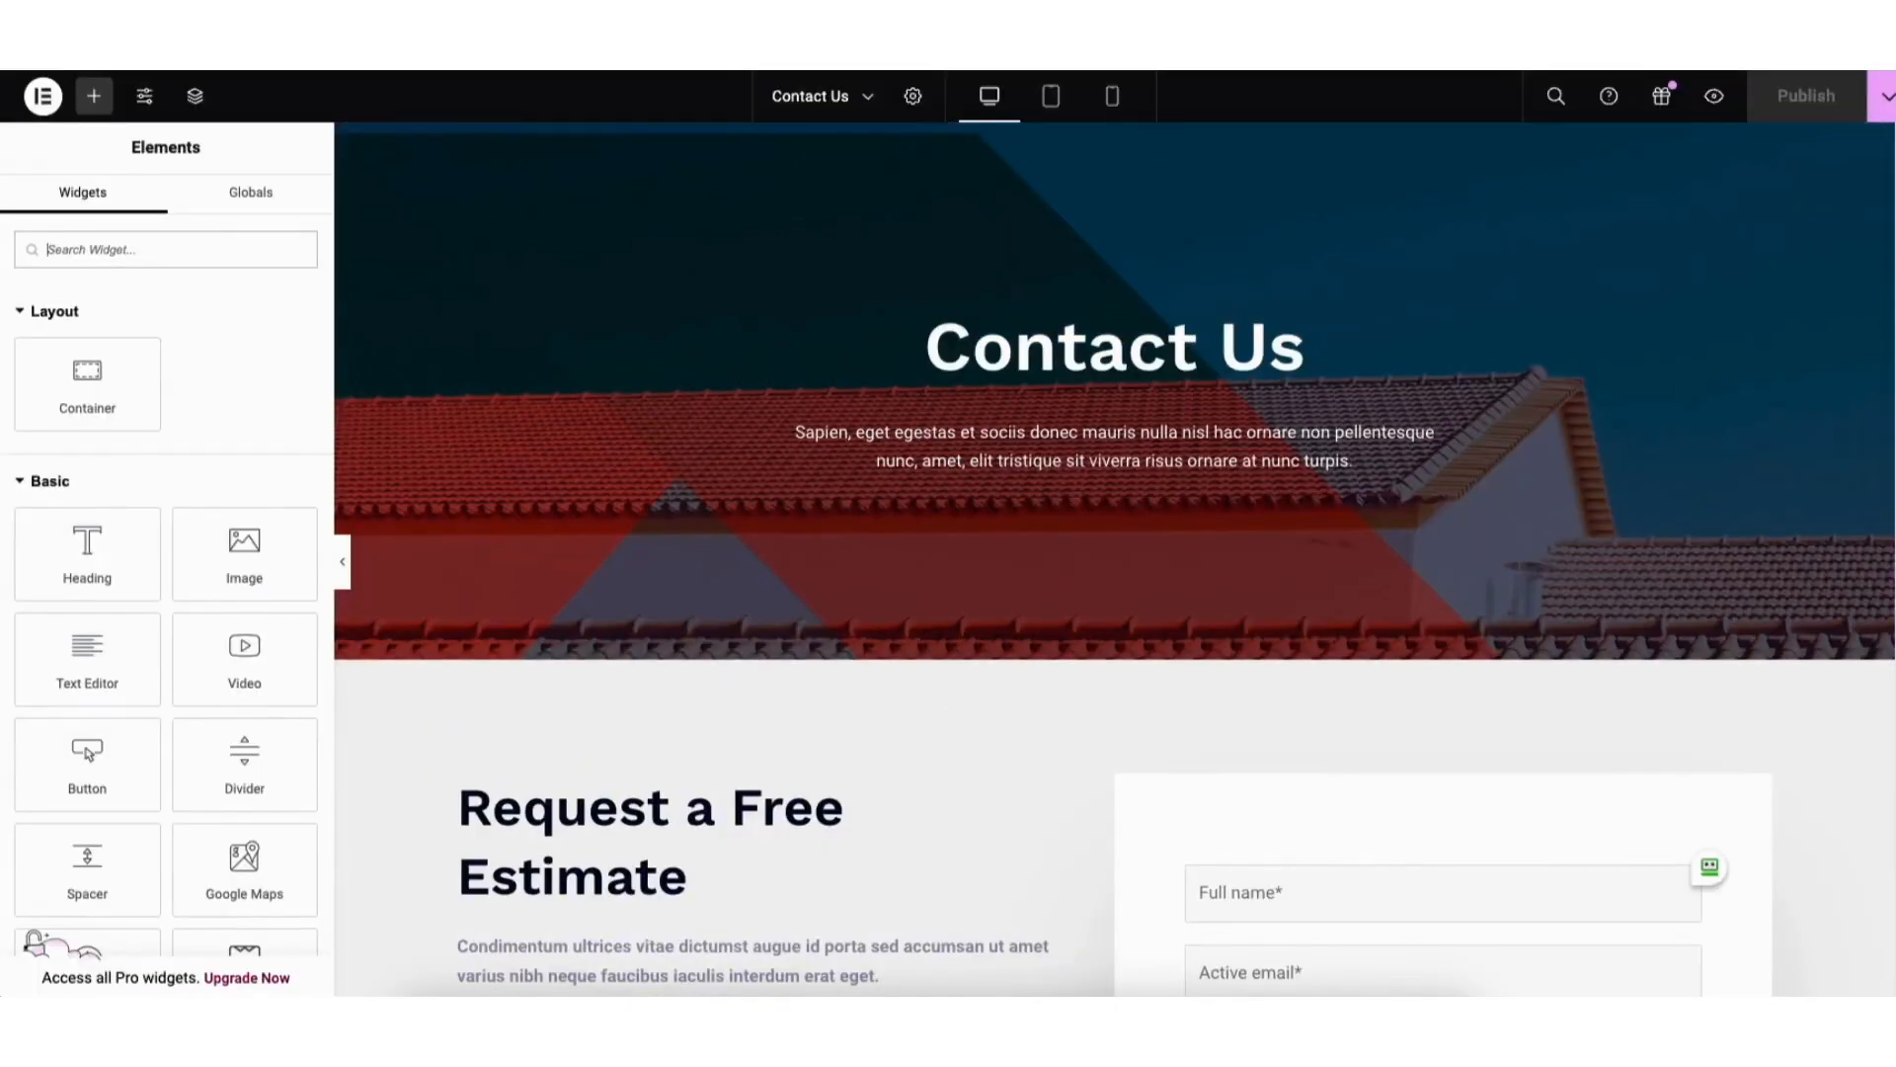
- Set the Contact Us page's Google Maps widget to zoom 11 and a height of 567 px
scroll(1891, 488, down, 15)
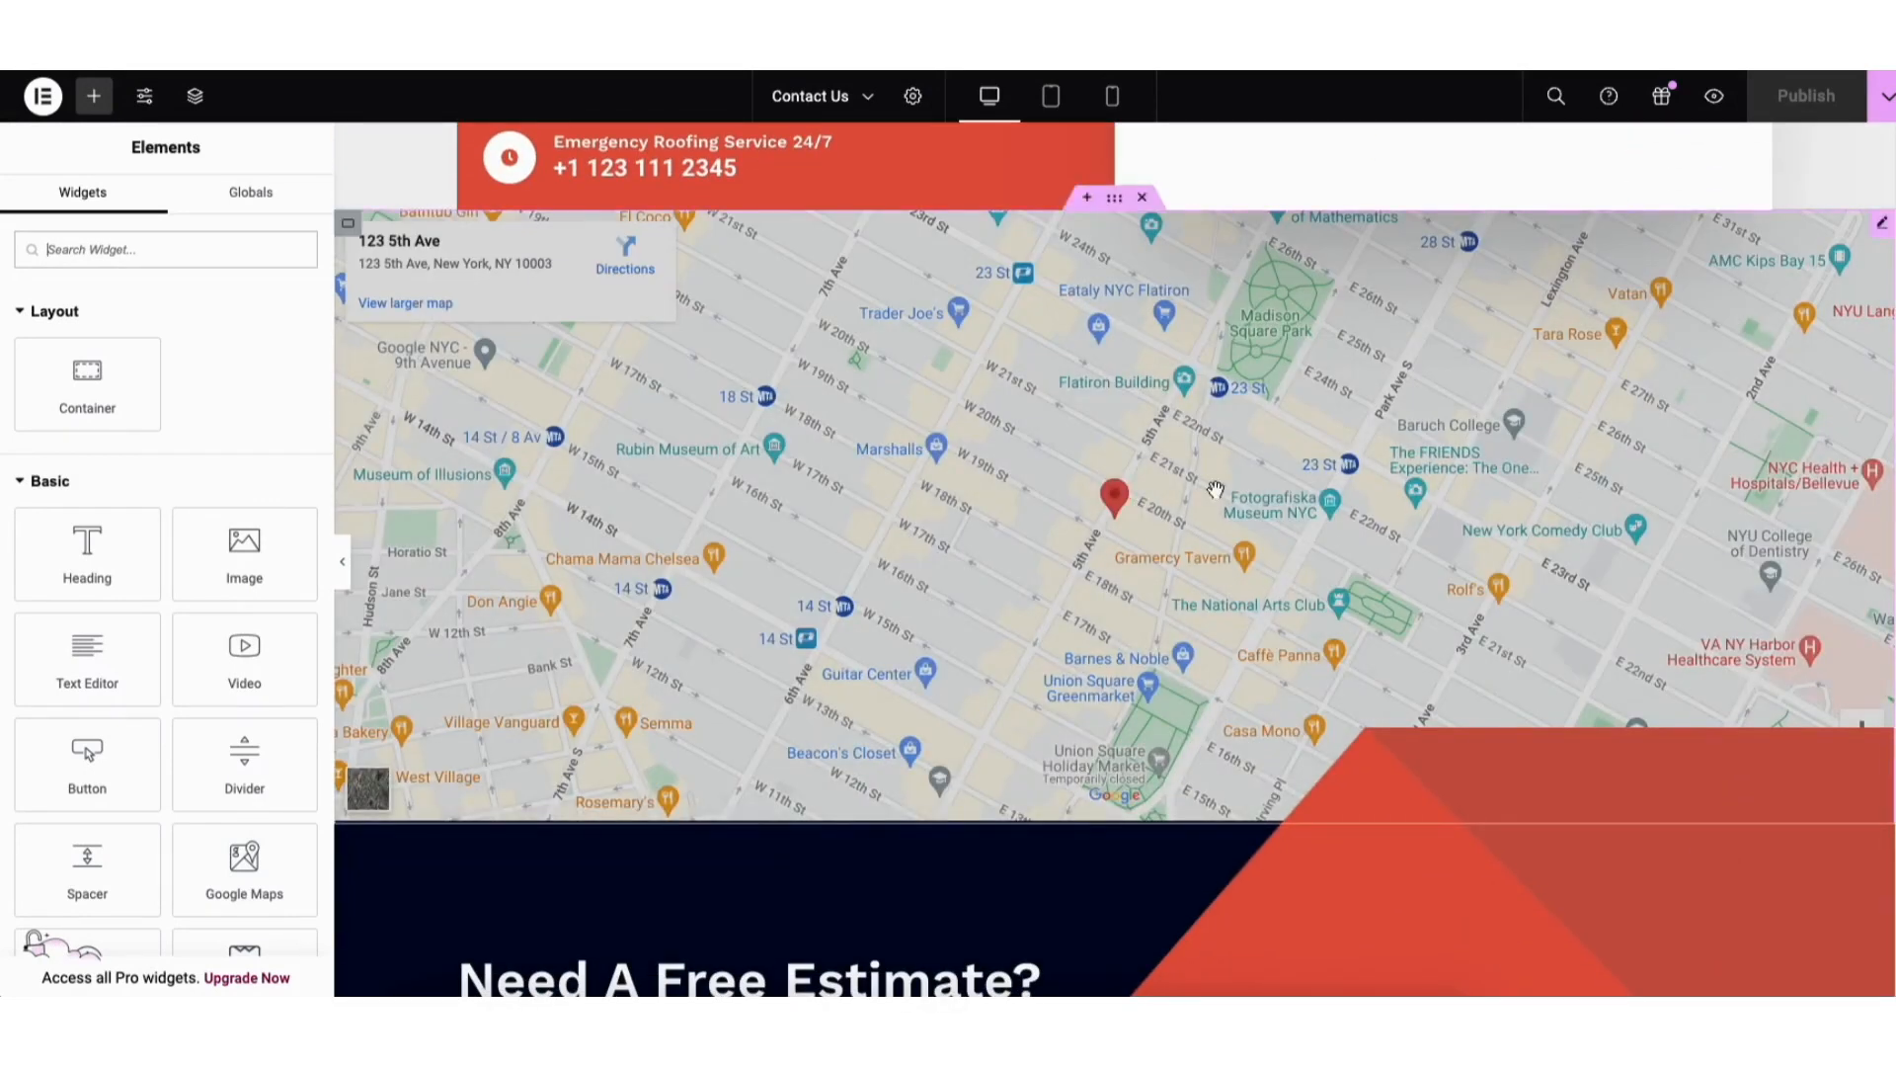
click(1879, 229)
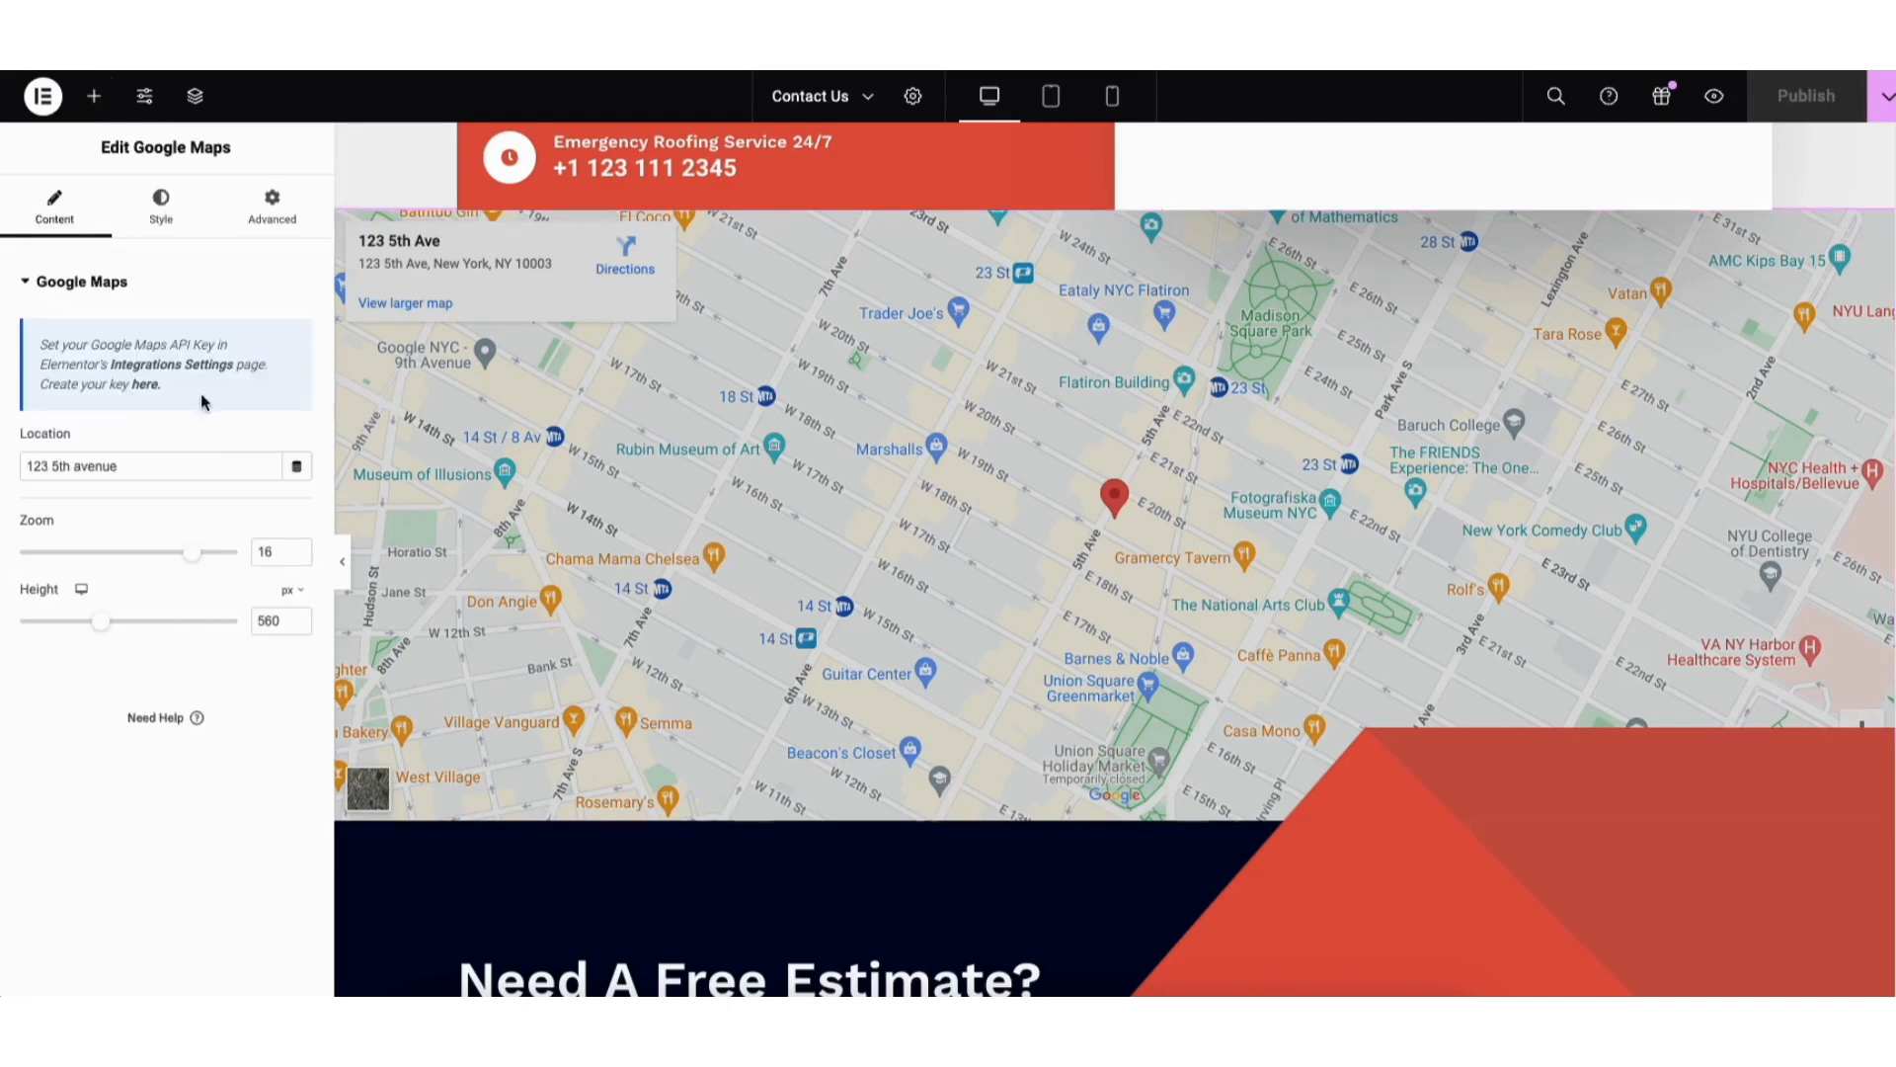
drag(28, 465, 135, 470)
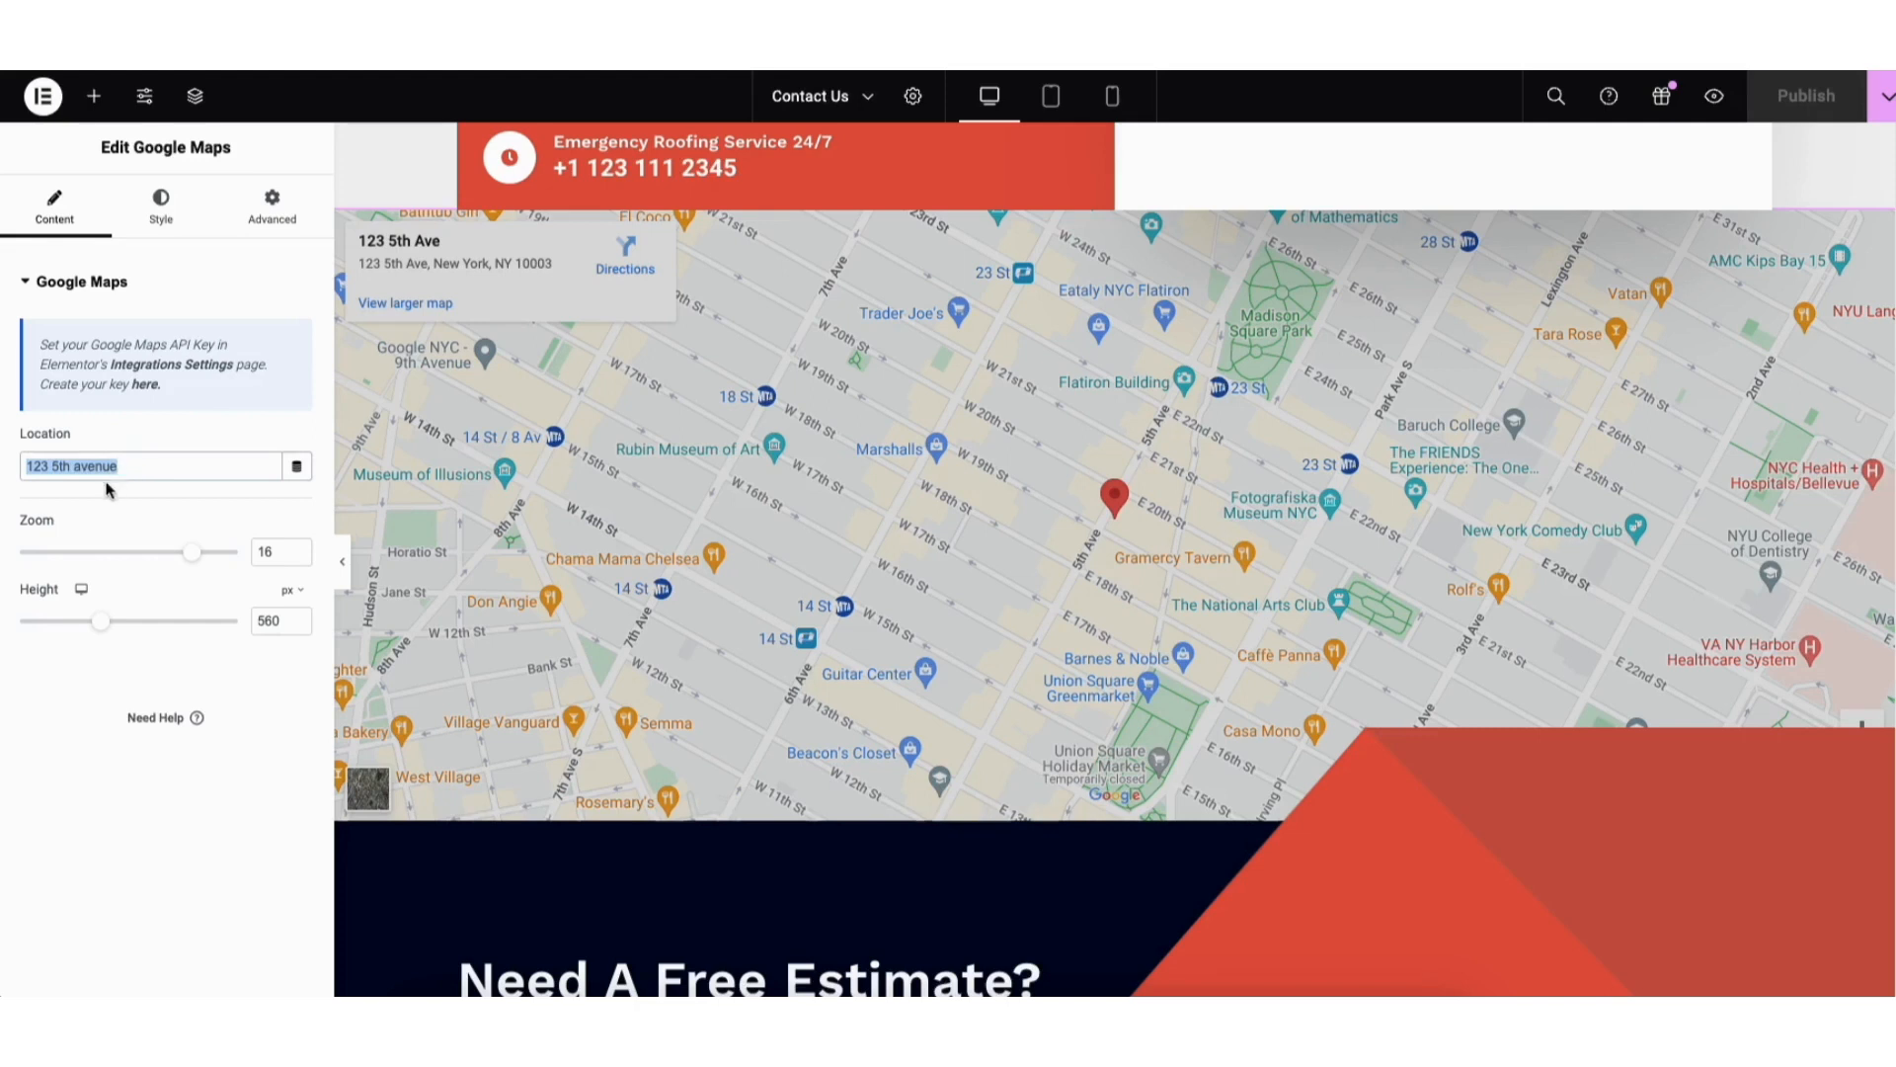
click(111, 484)
click(139, 559)
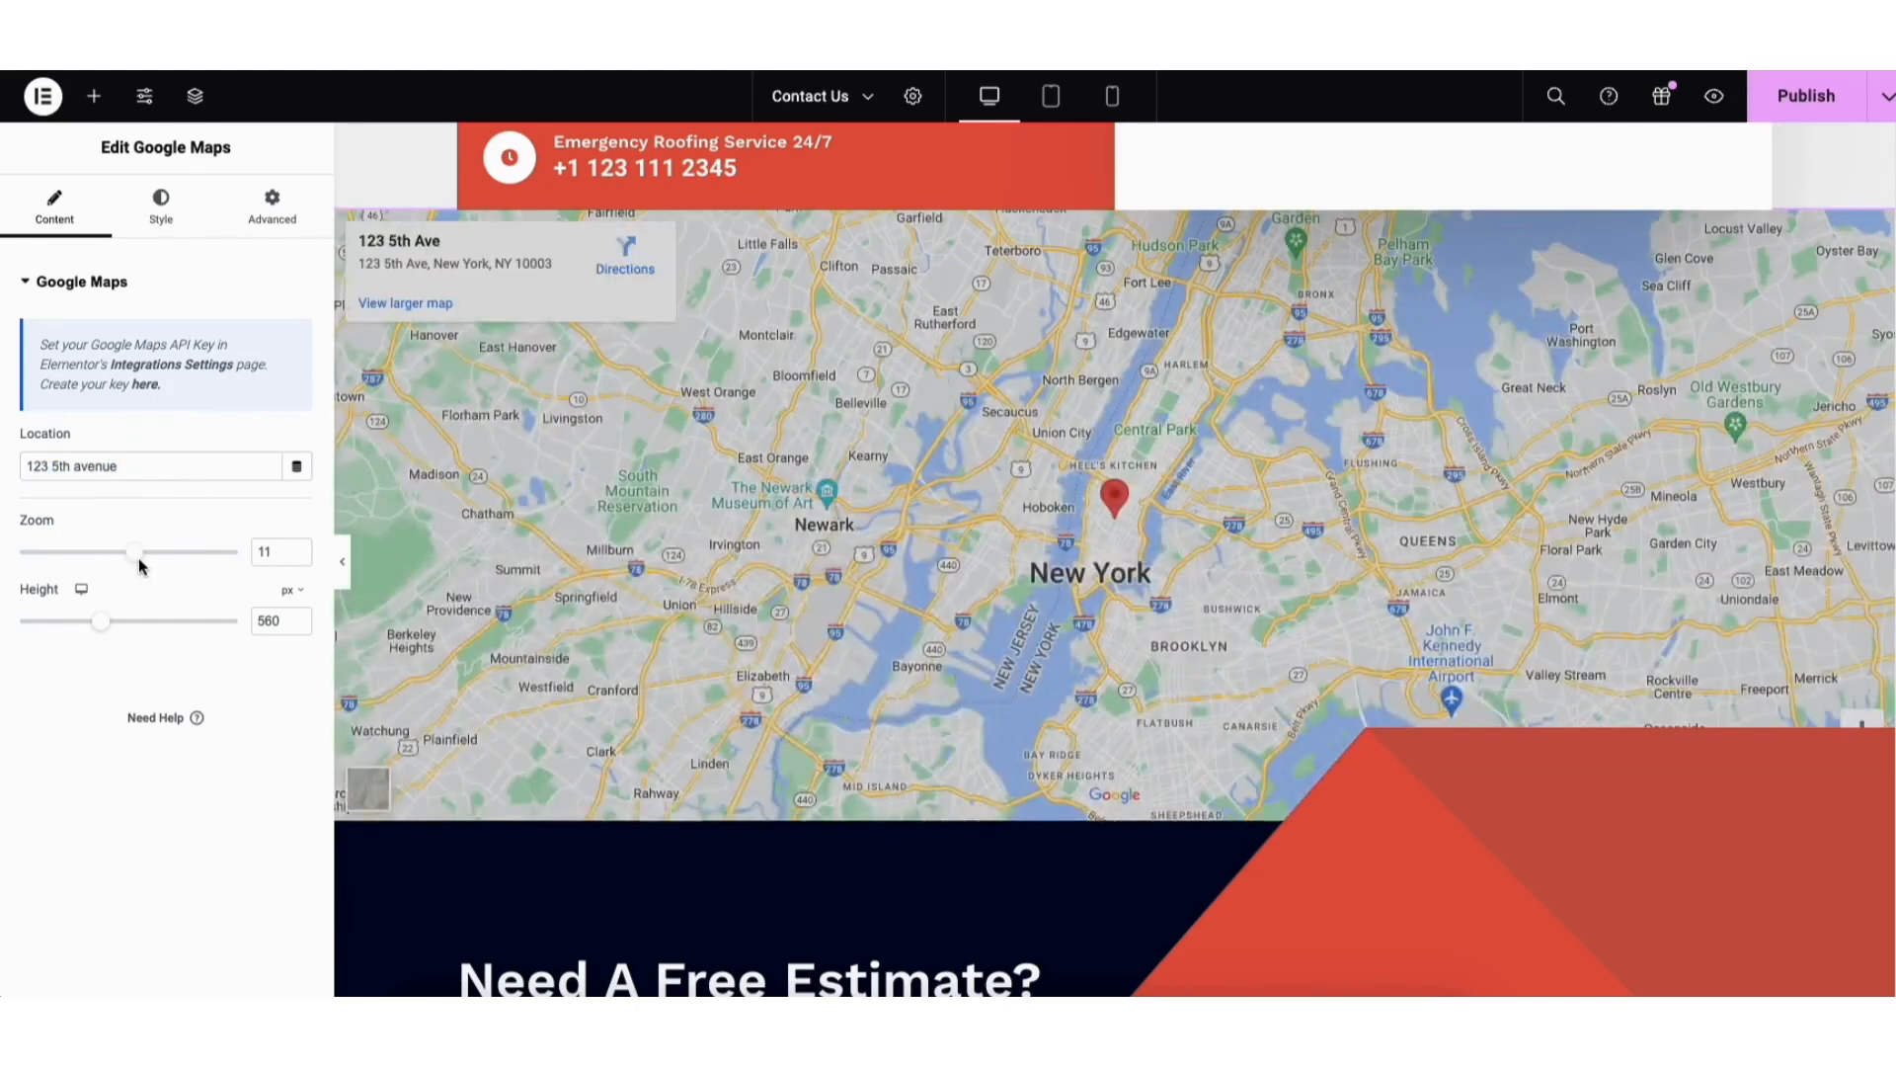
drag(103, 633, 104, 633)
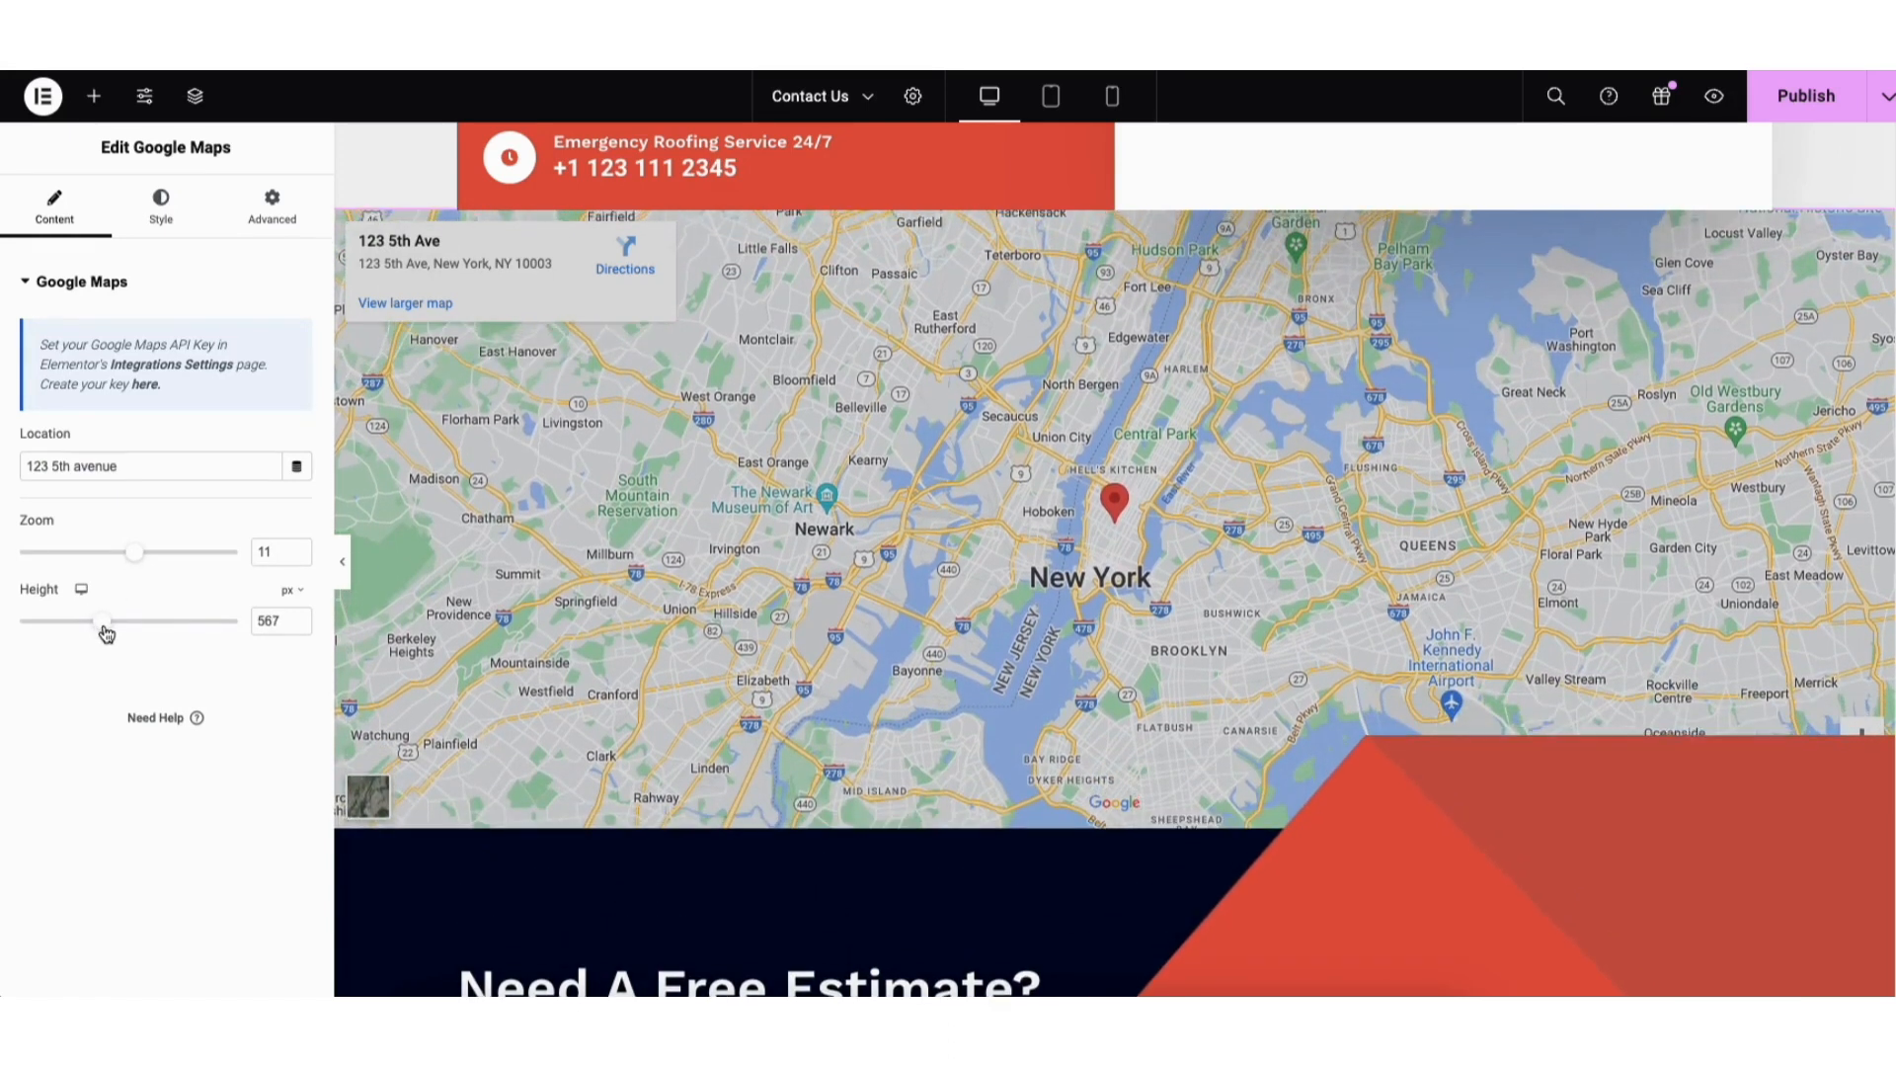
- Start a Google Cloud project named Demo1 with no organization for the Maps API key, and open Elementor's Integrations Settings page
click(145, 385)
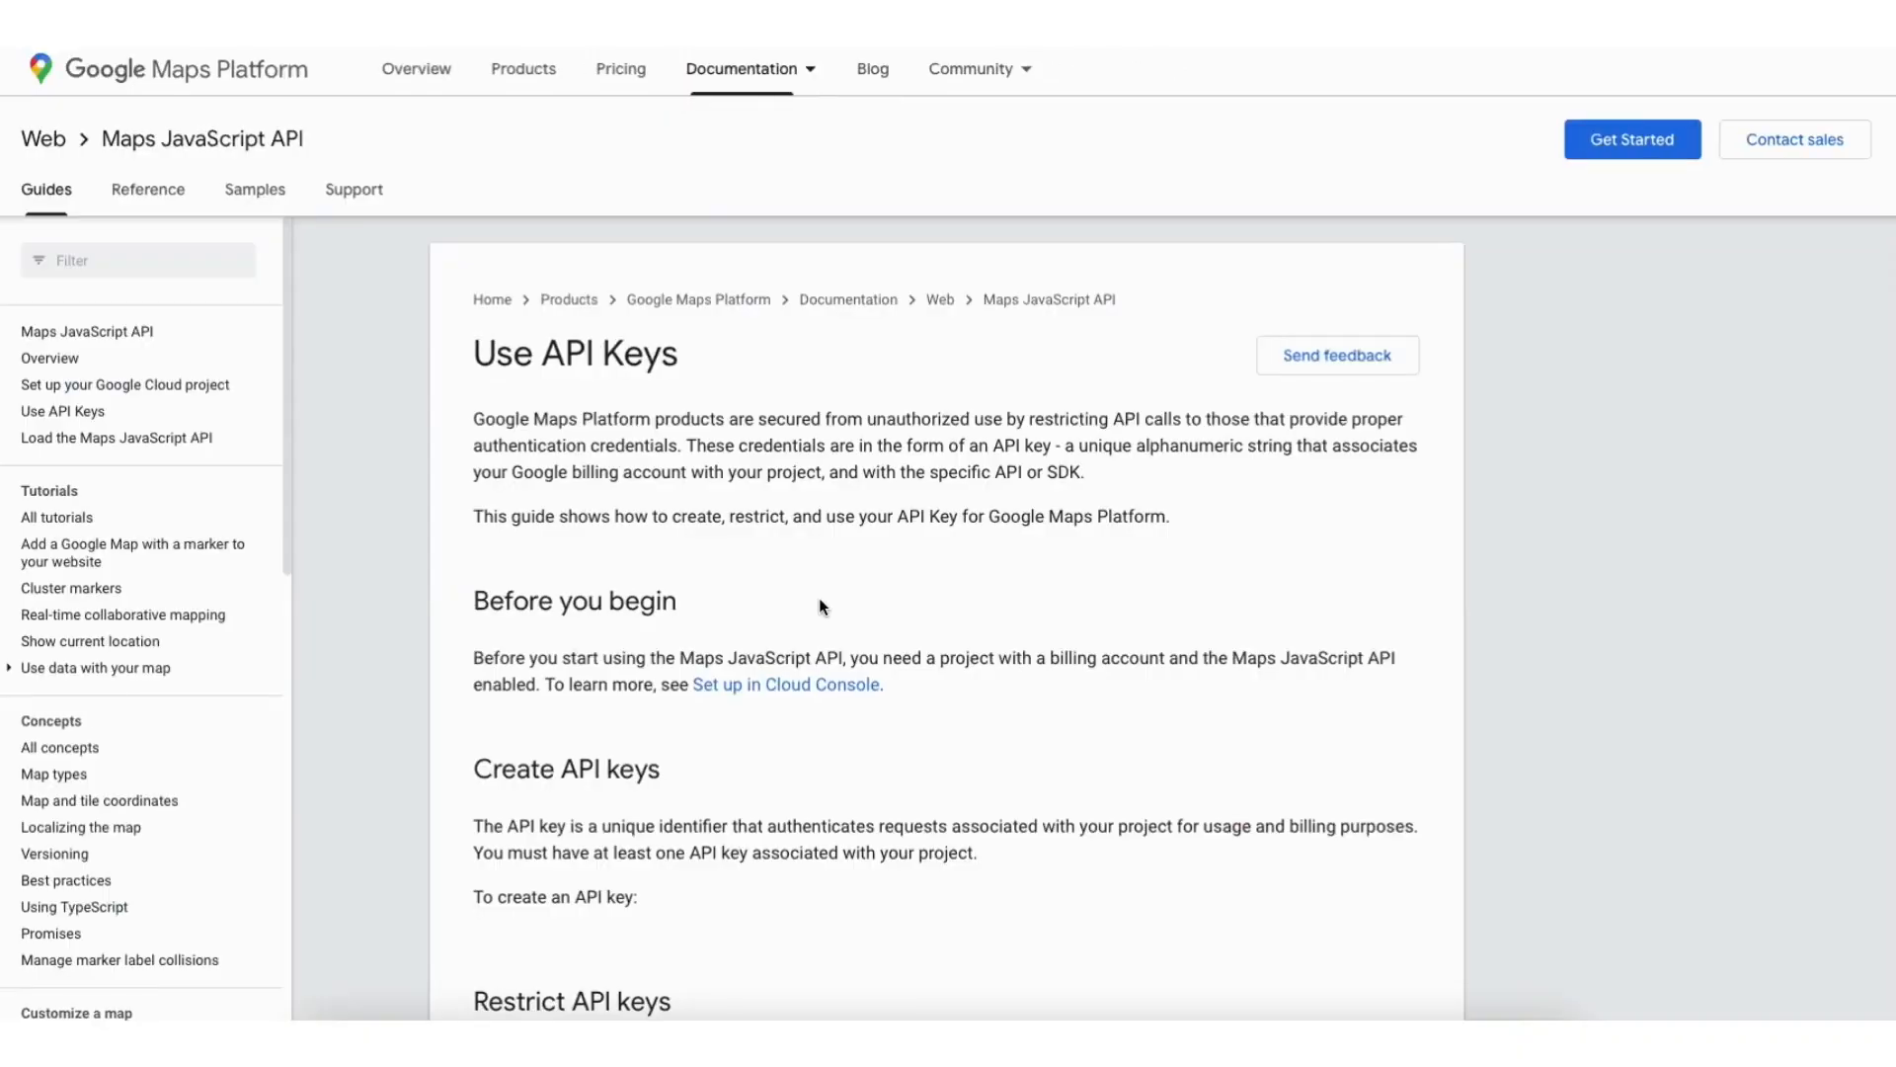
scroll(805, 513, down, 8)
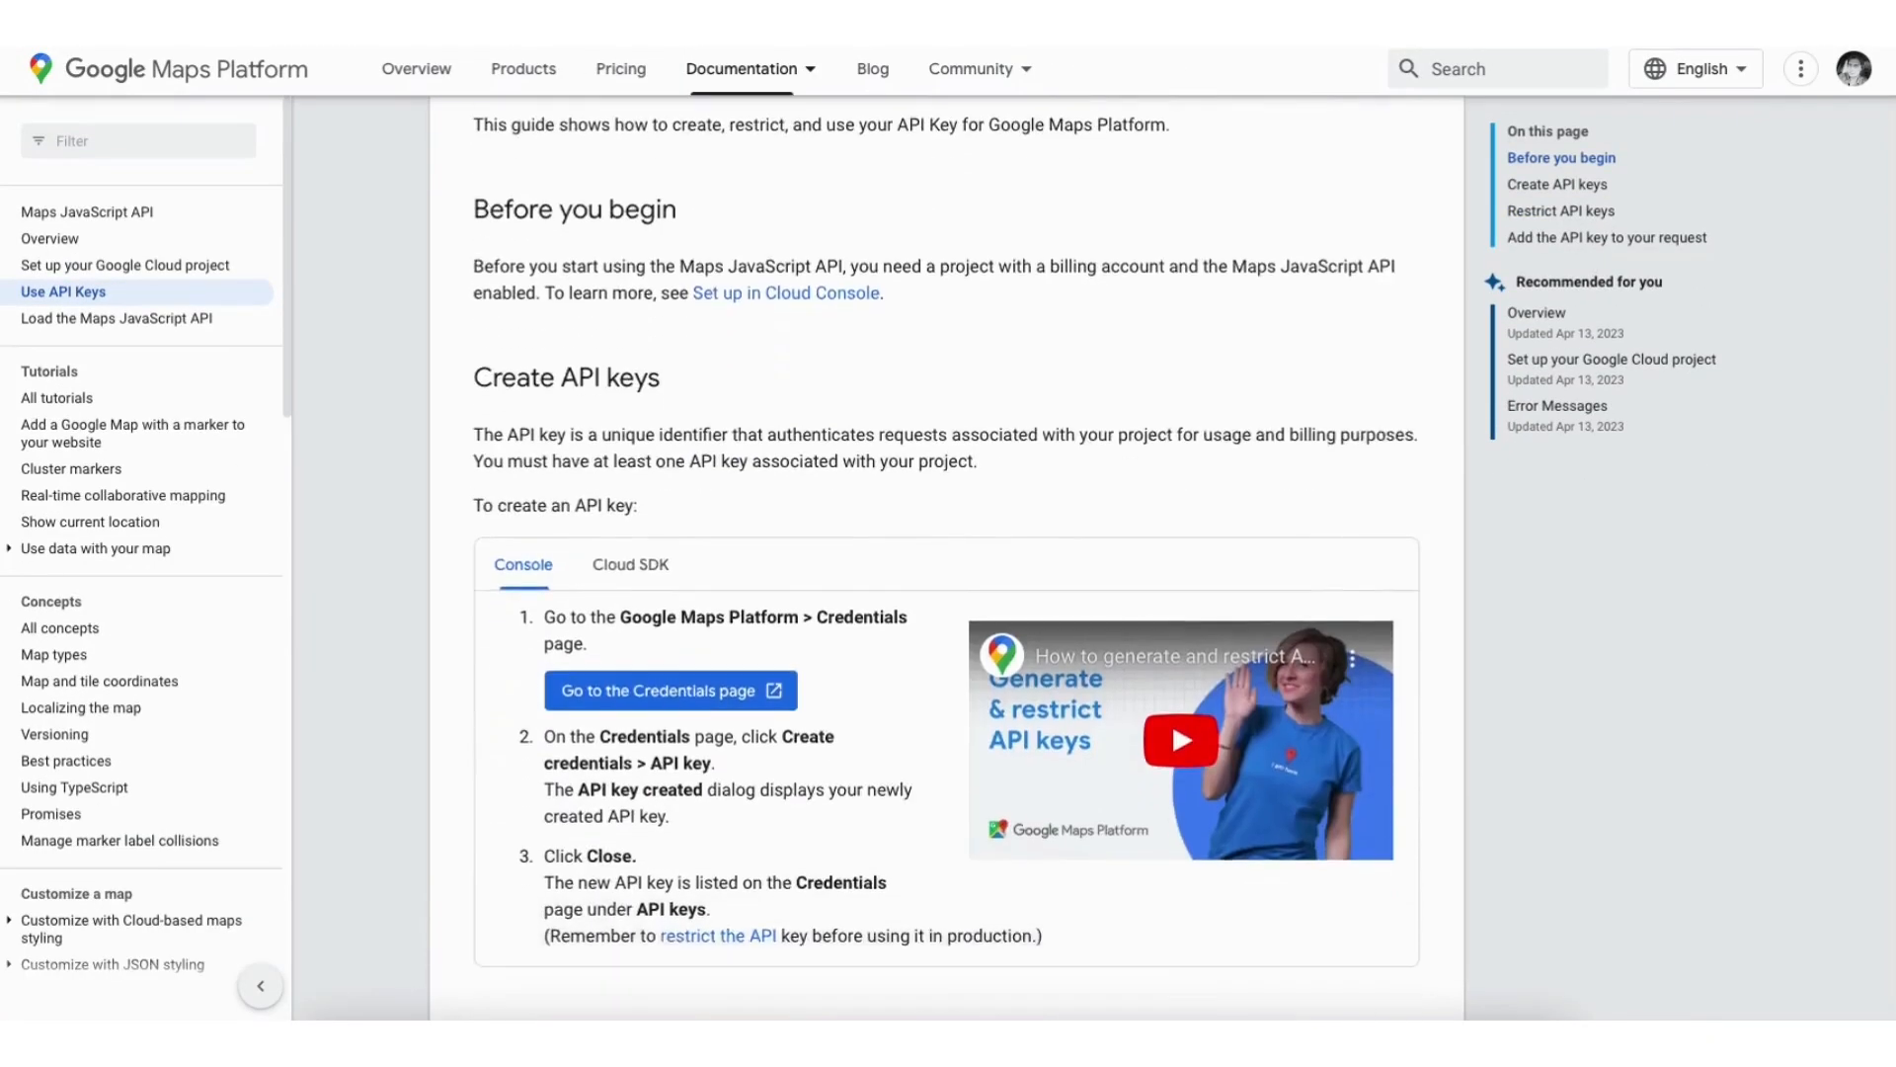
click(626, 405)
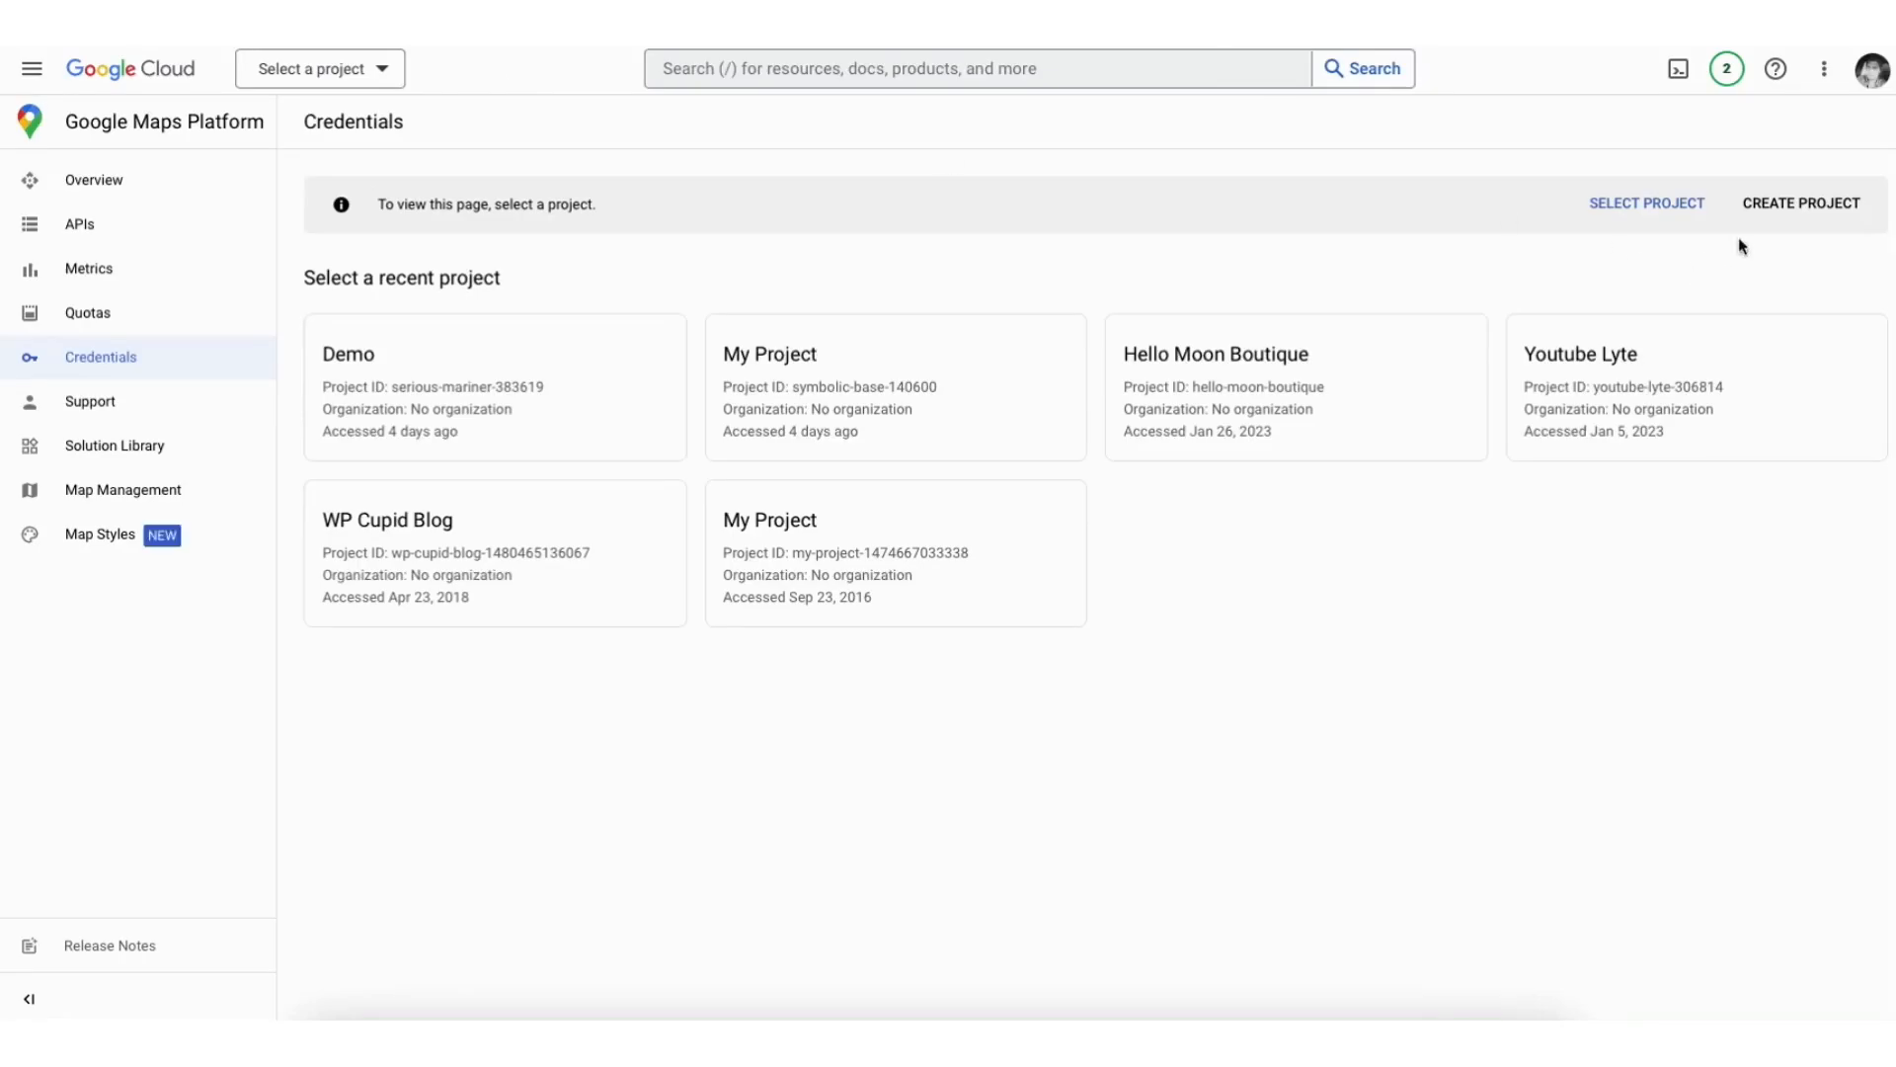
click(1803, 204)
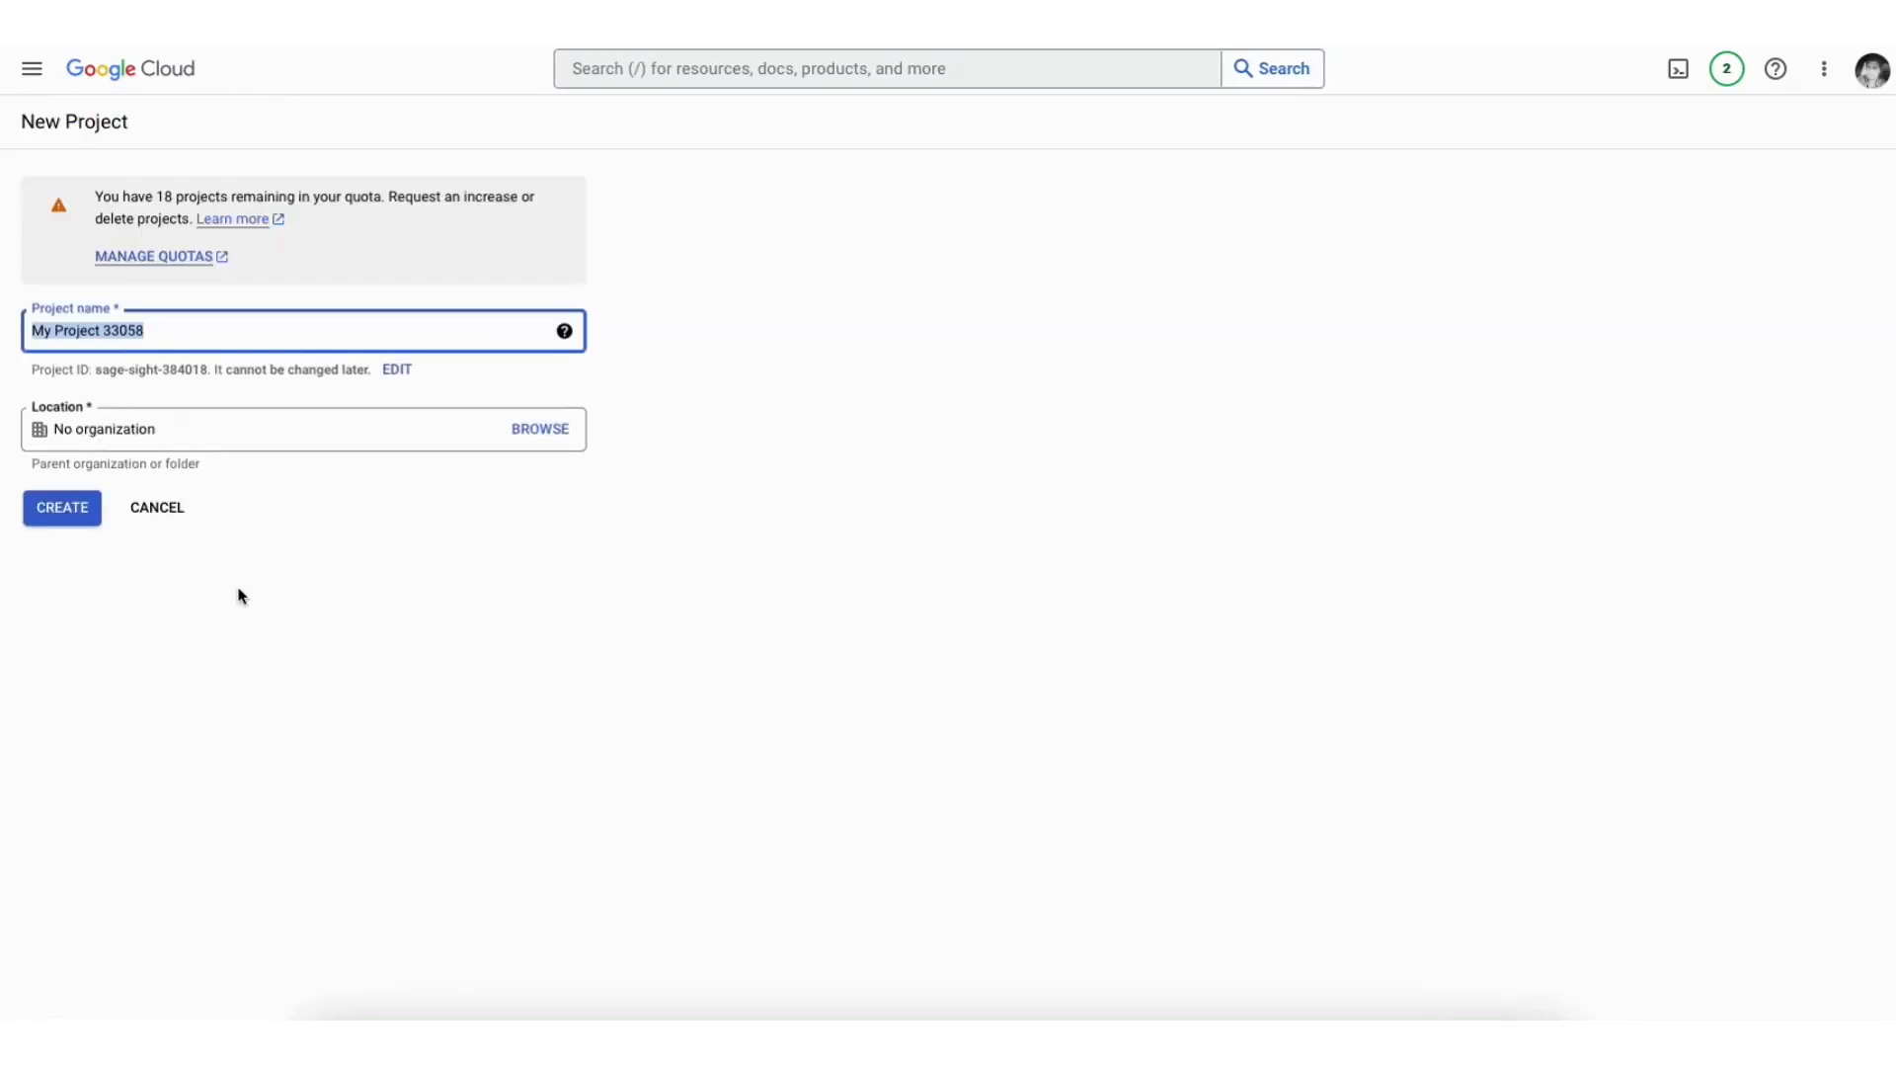
text(Demo1)
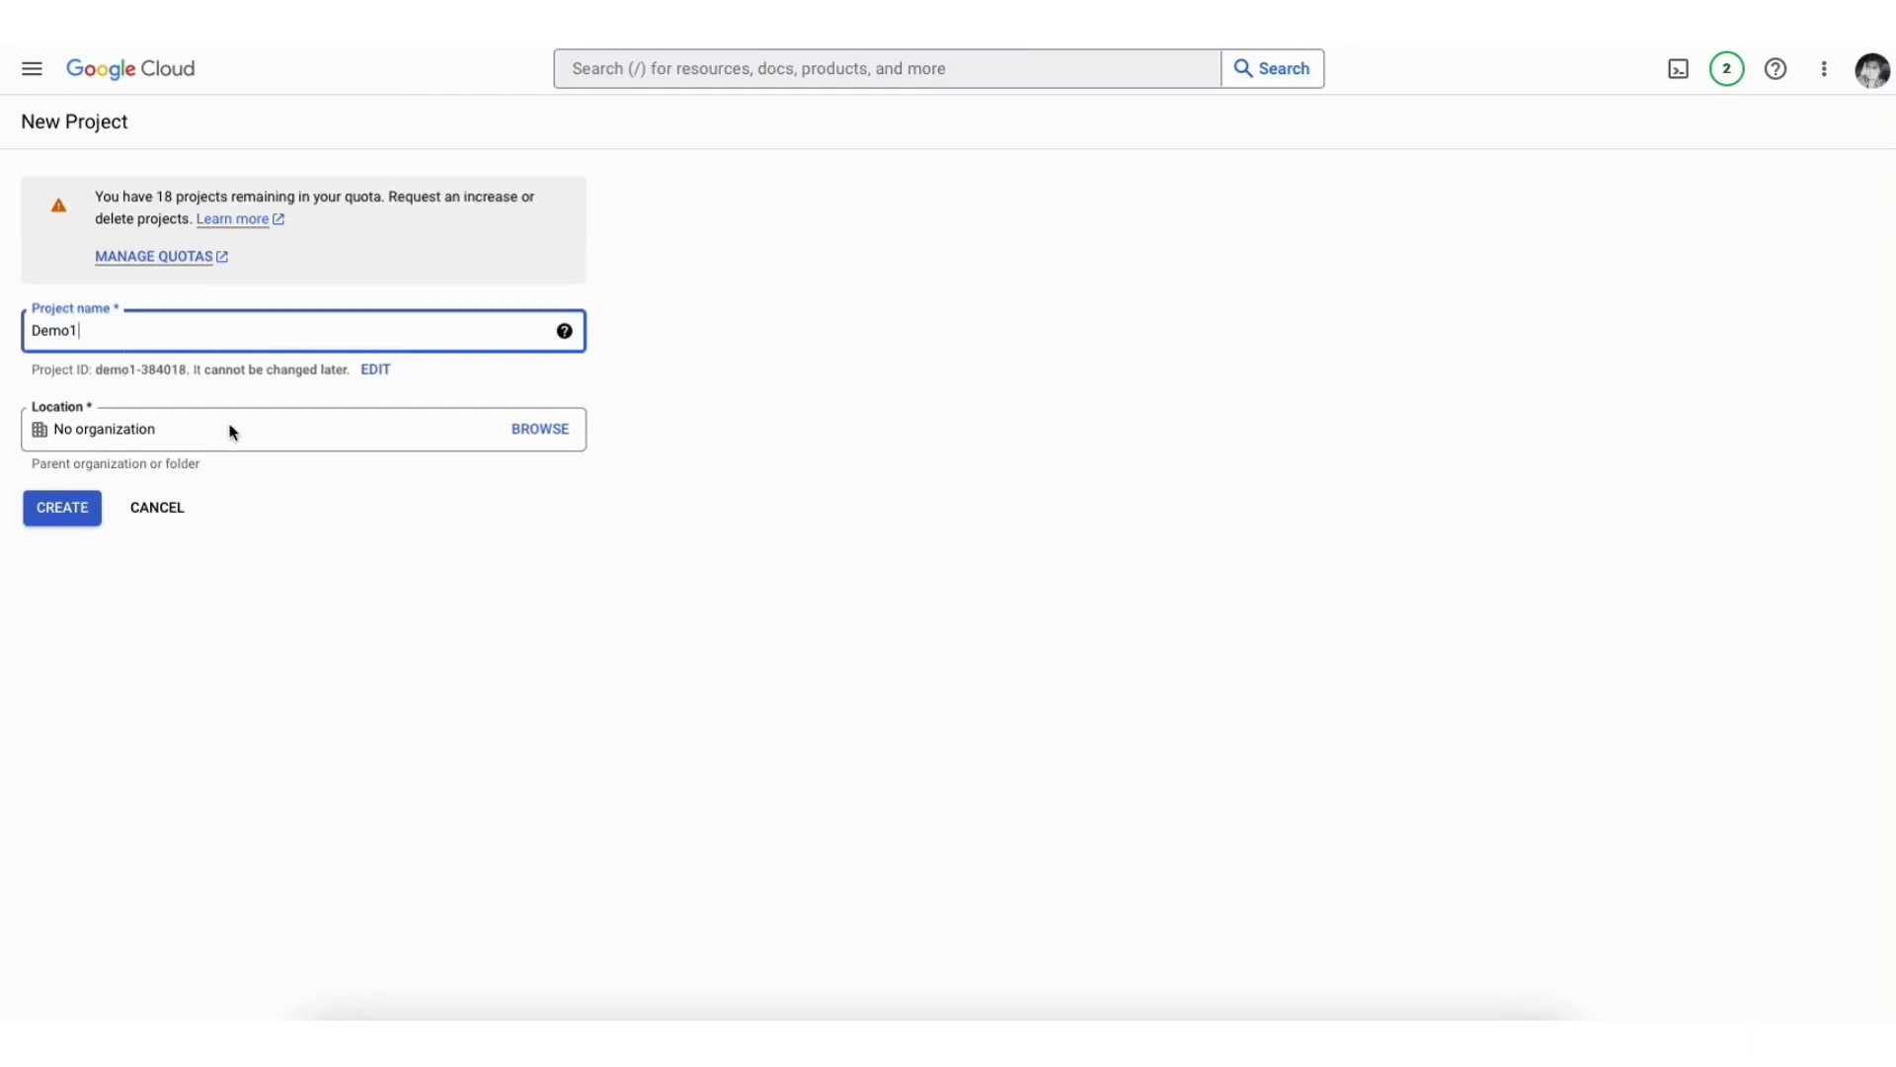
click(233, 431)
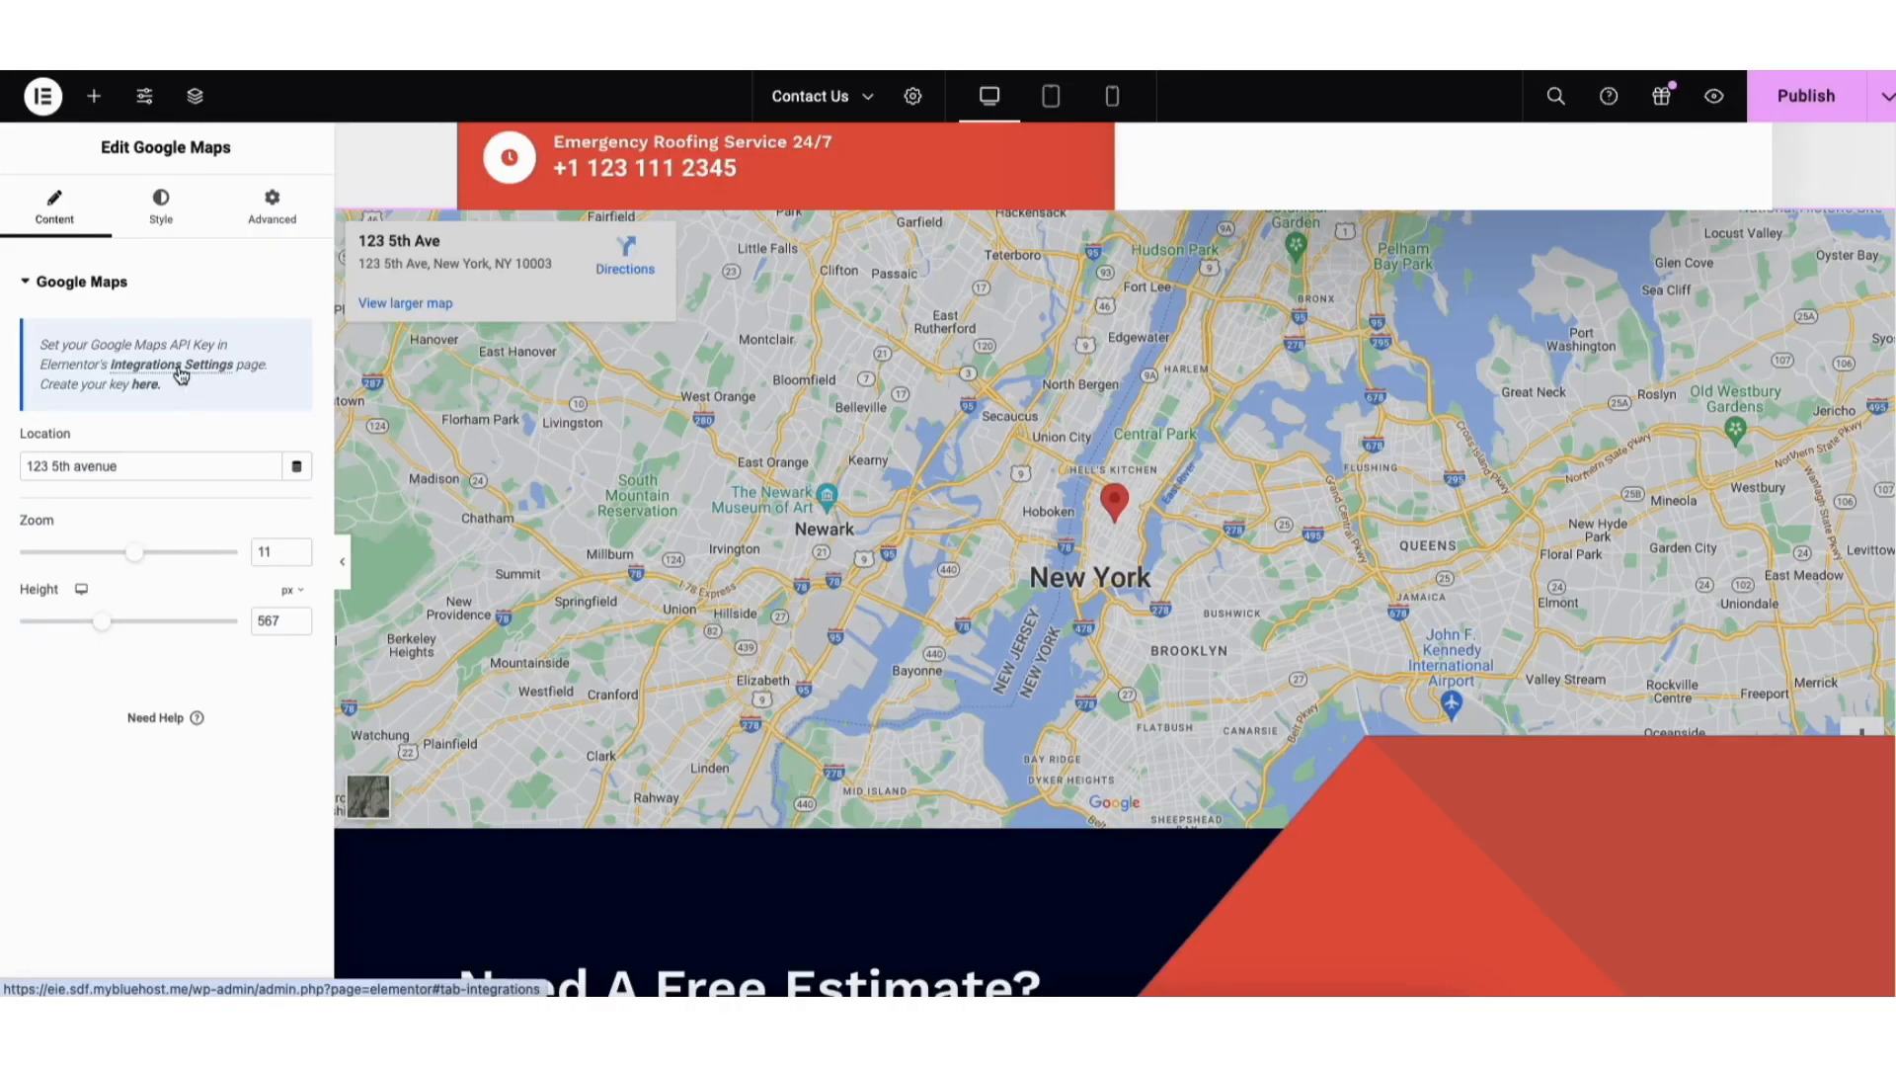
click(181, 367)
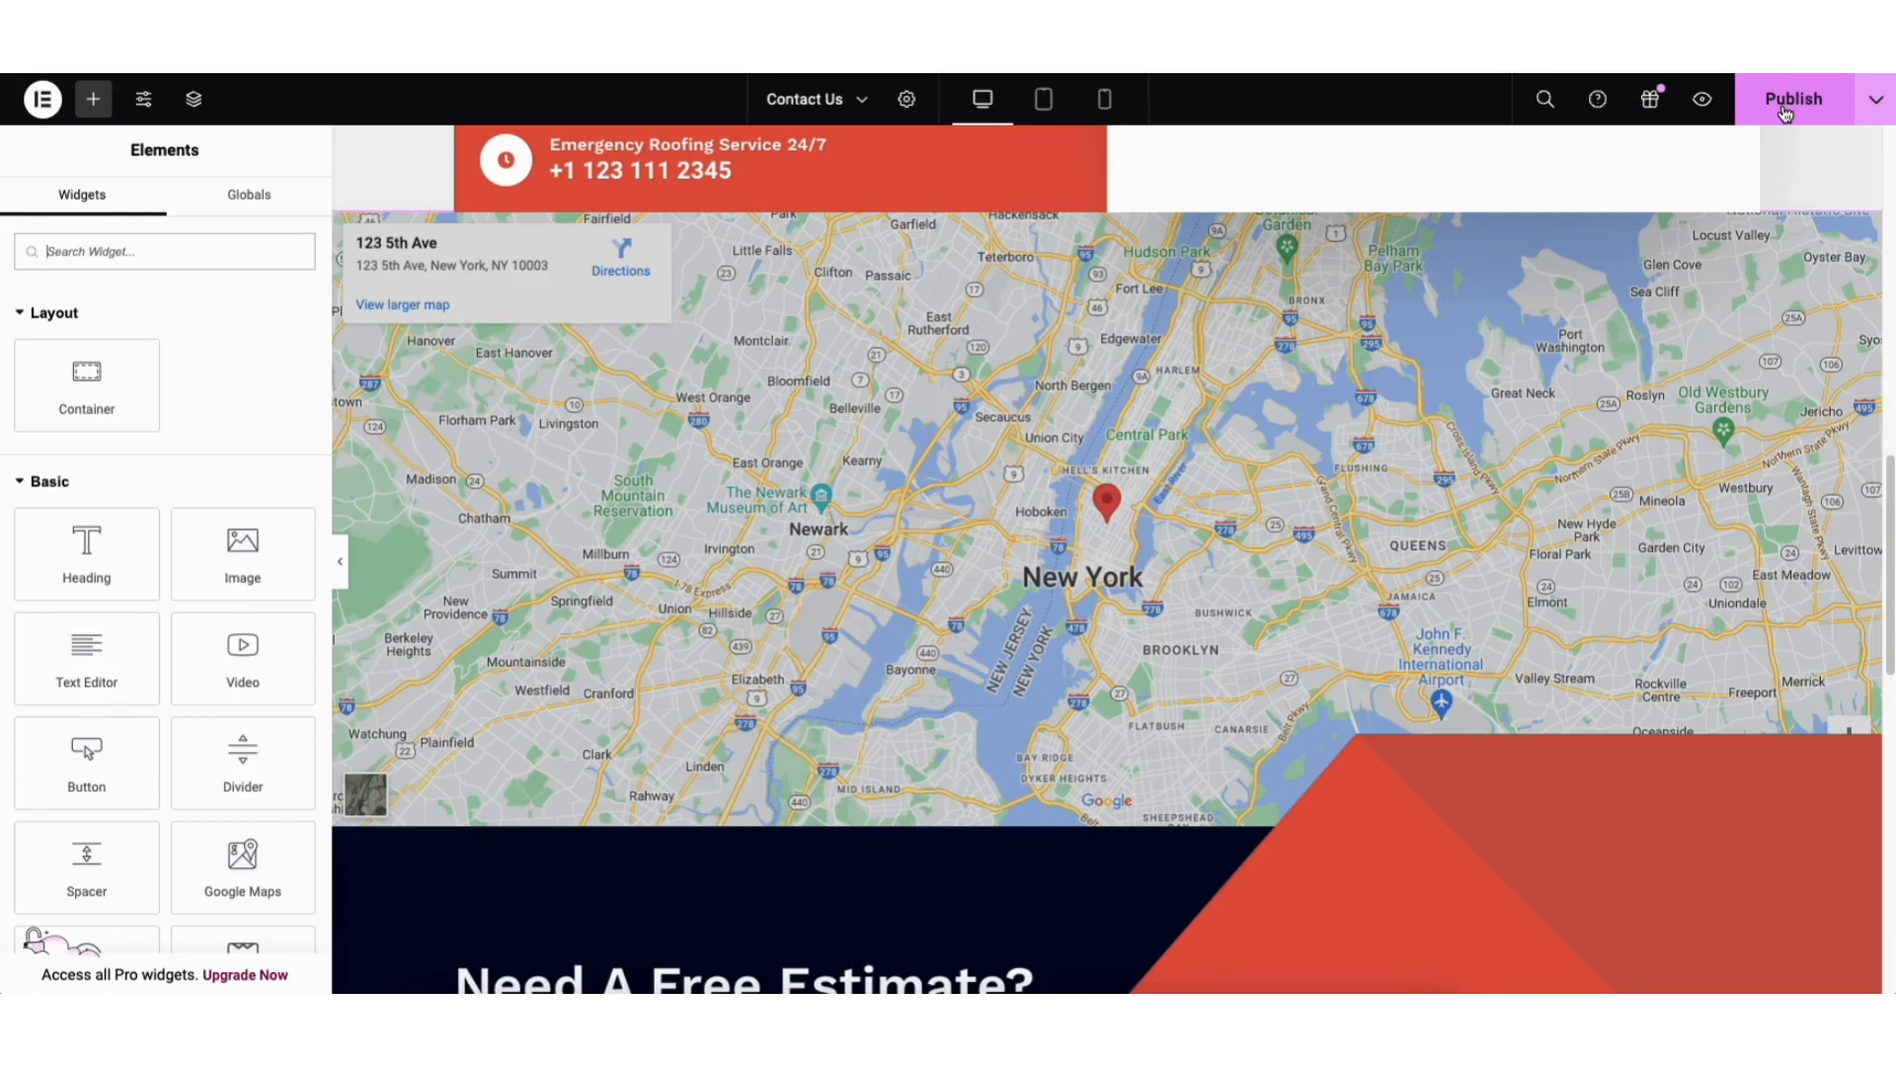
- Check the Contact Us page's draft and template saving options and preview the page changes
click(1875, 102)
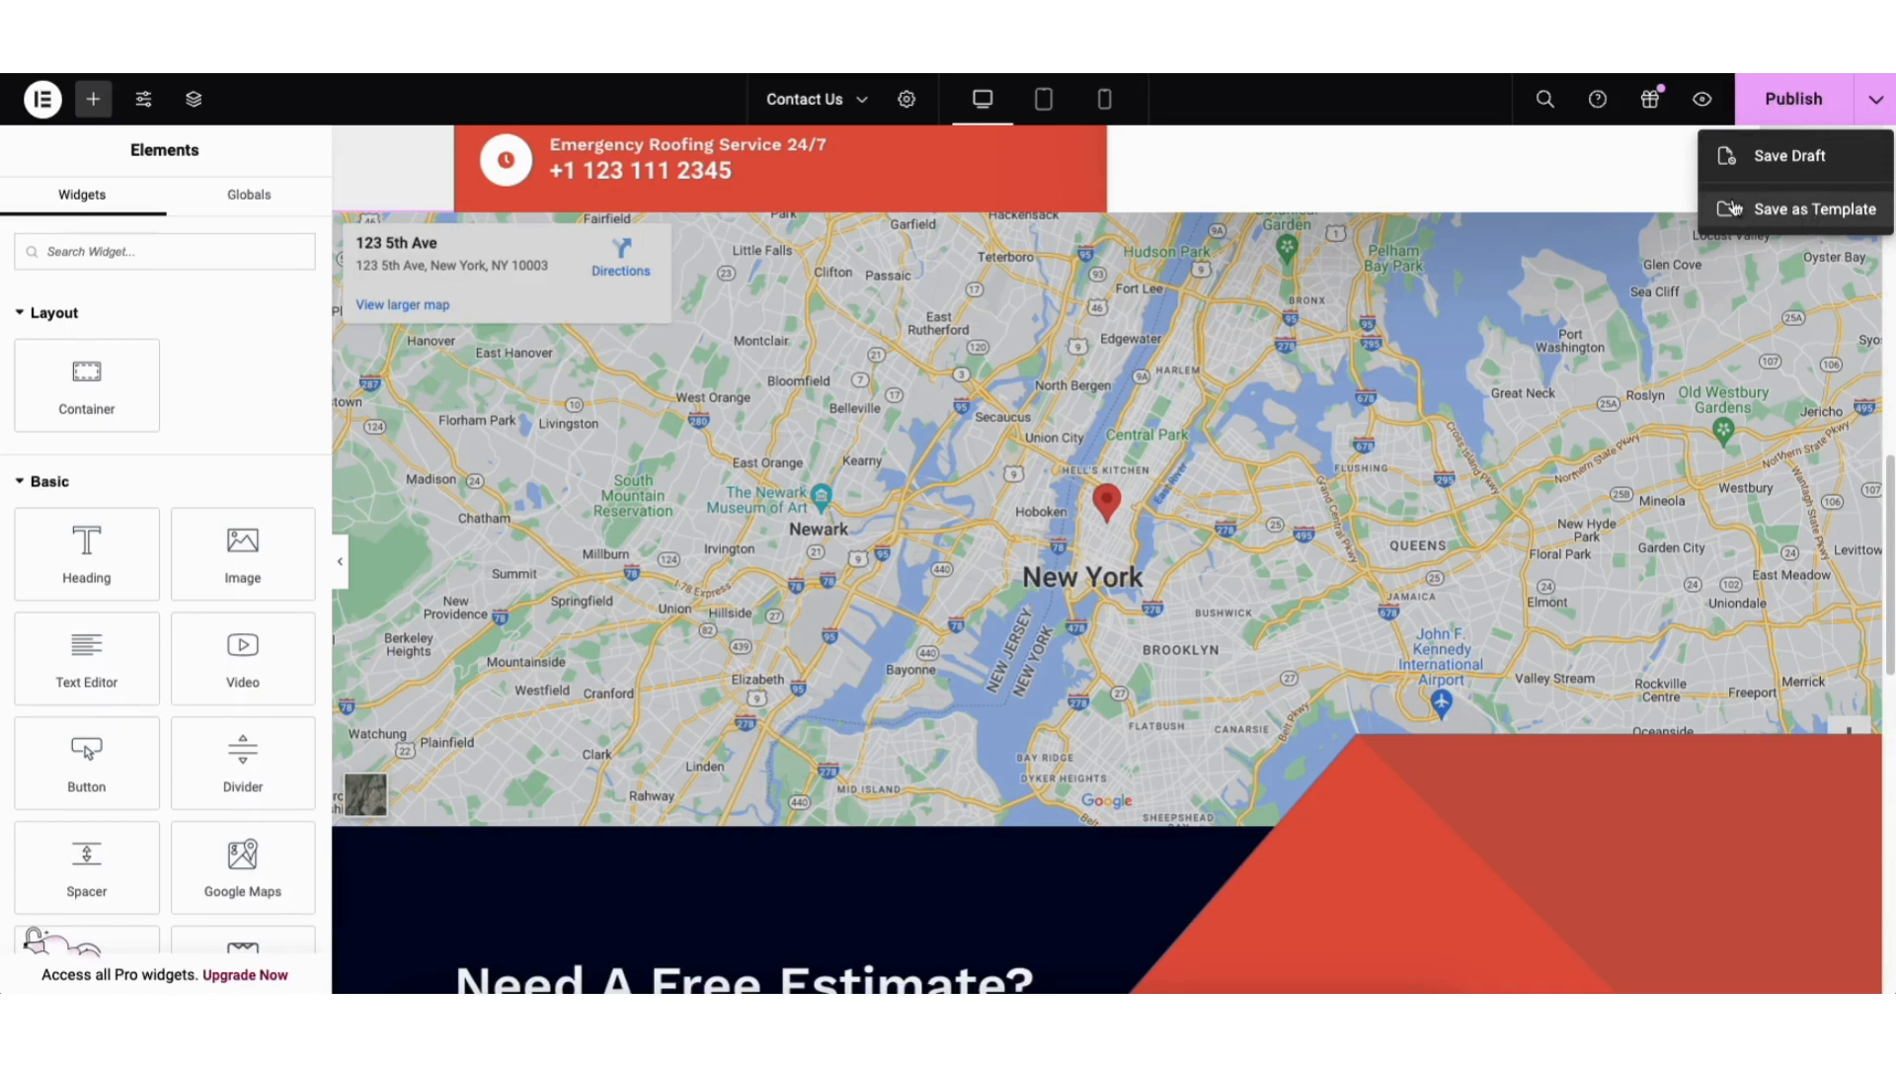
click(1683, 191)
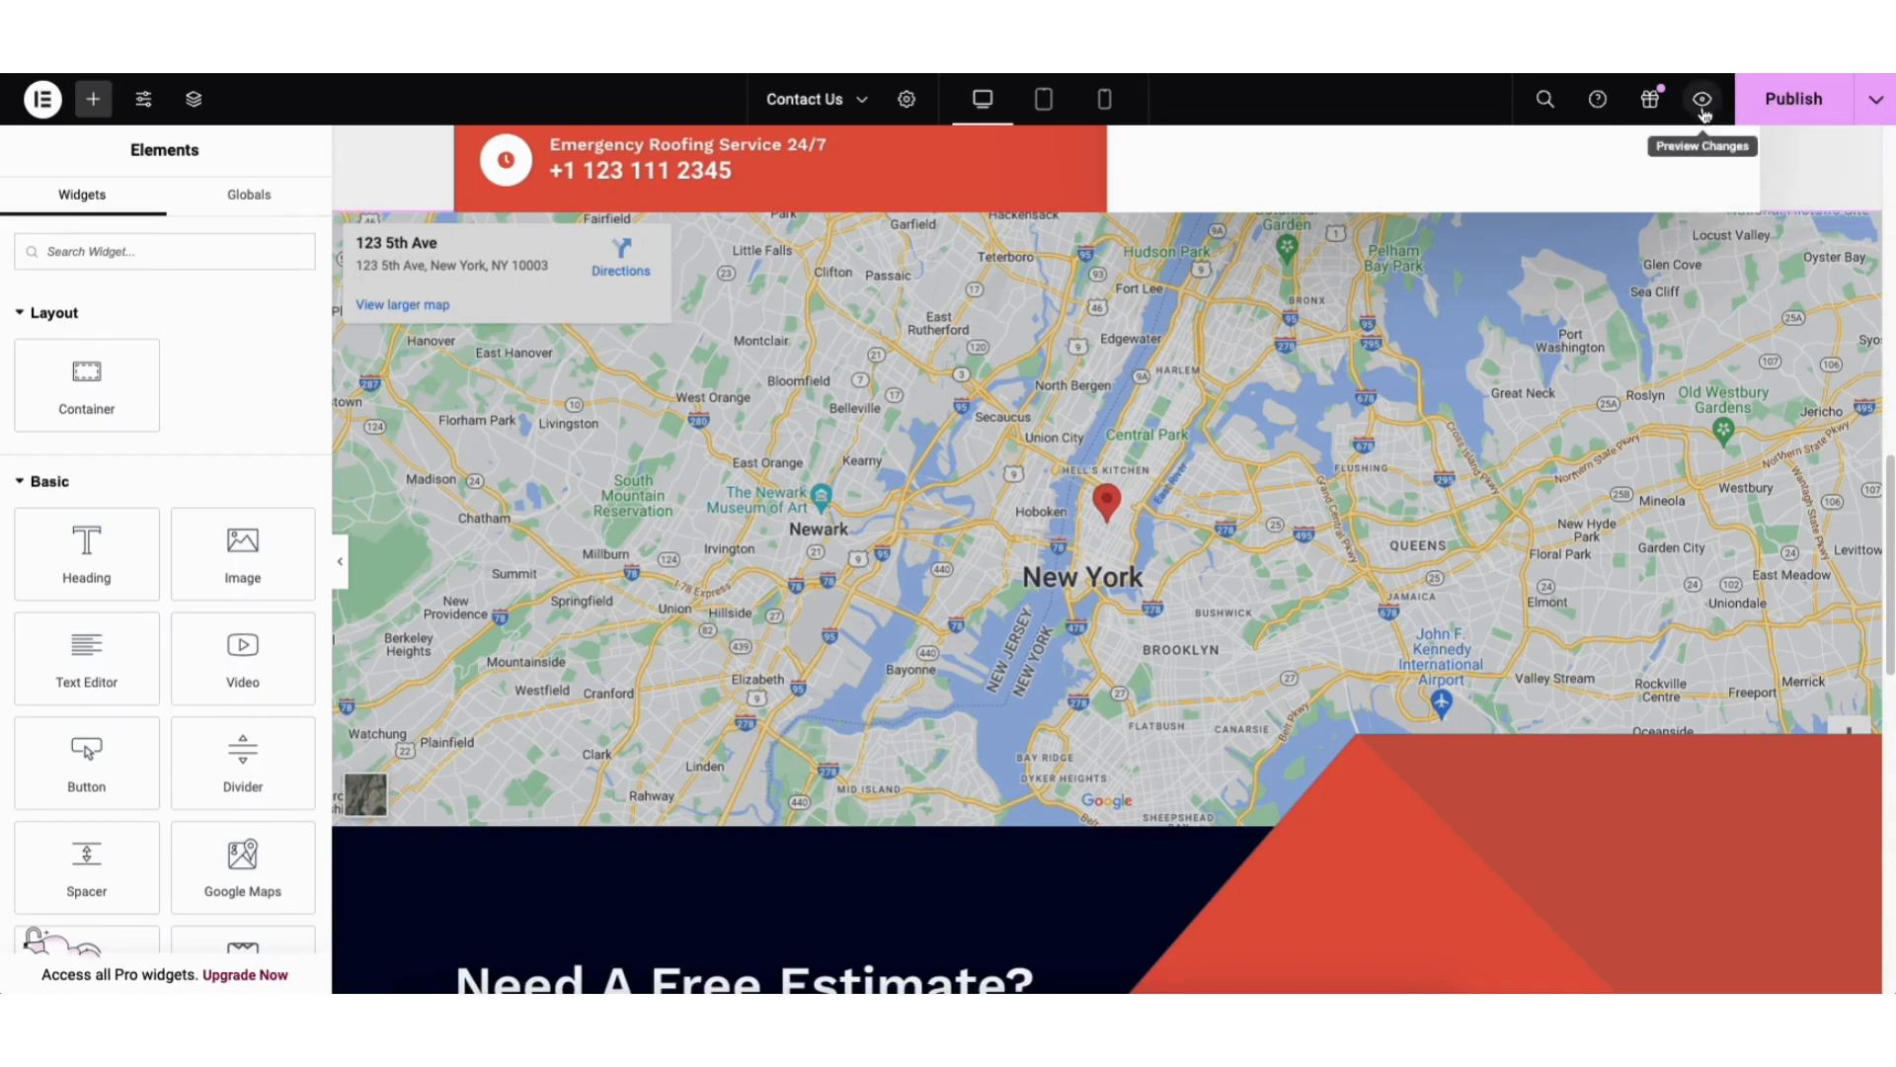
click(1703, 103)
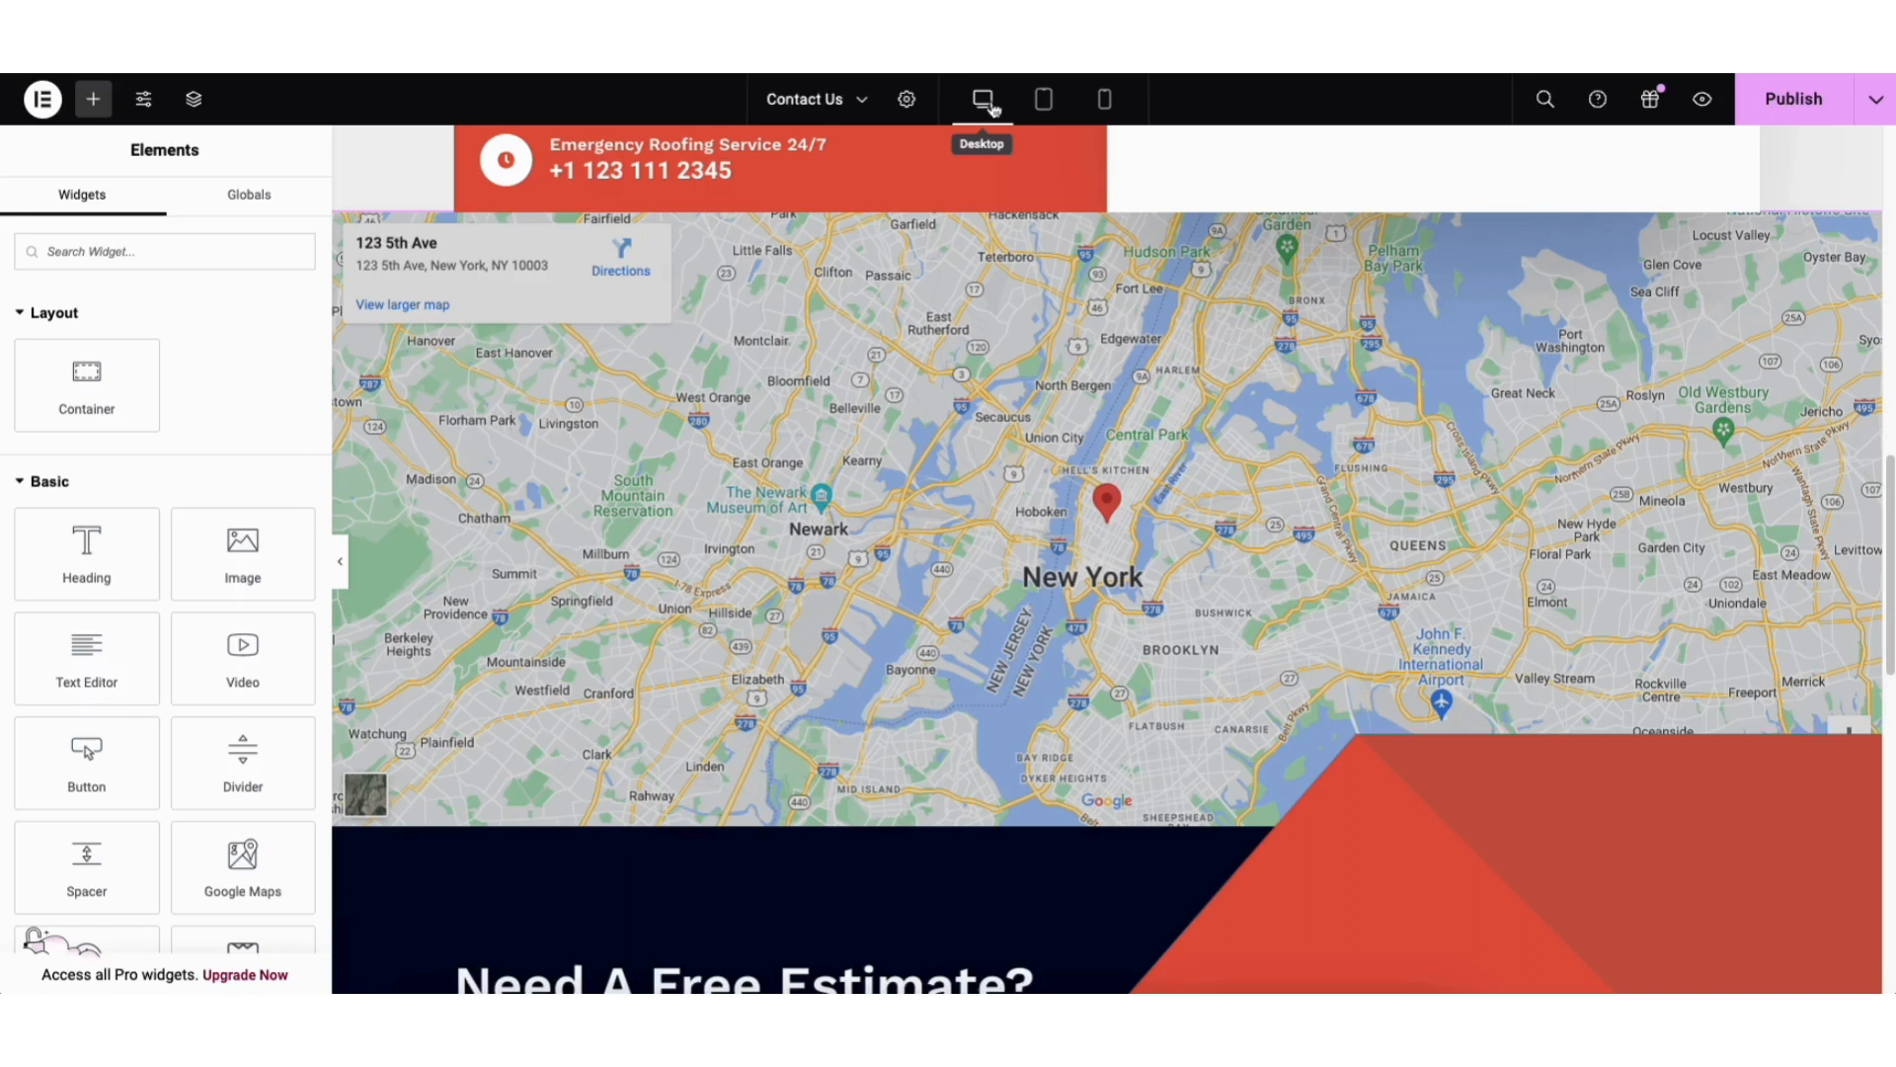
- Check the Contact Us page in tablet and mobile portrait views and return to the desktop view
click(1044, 103)
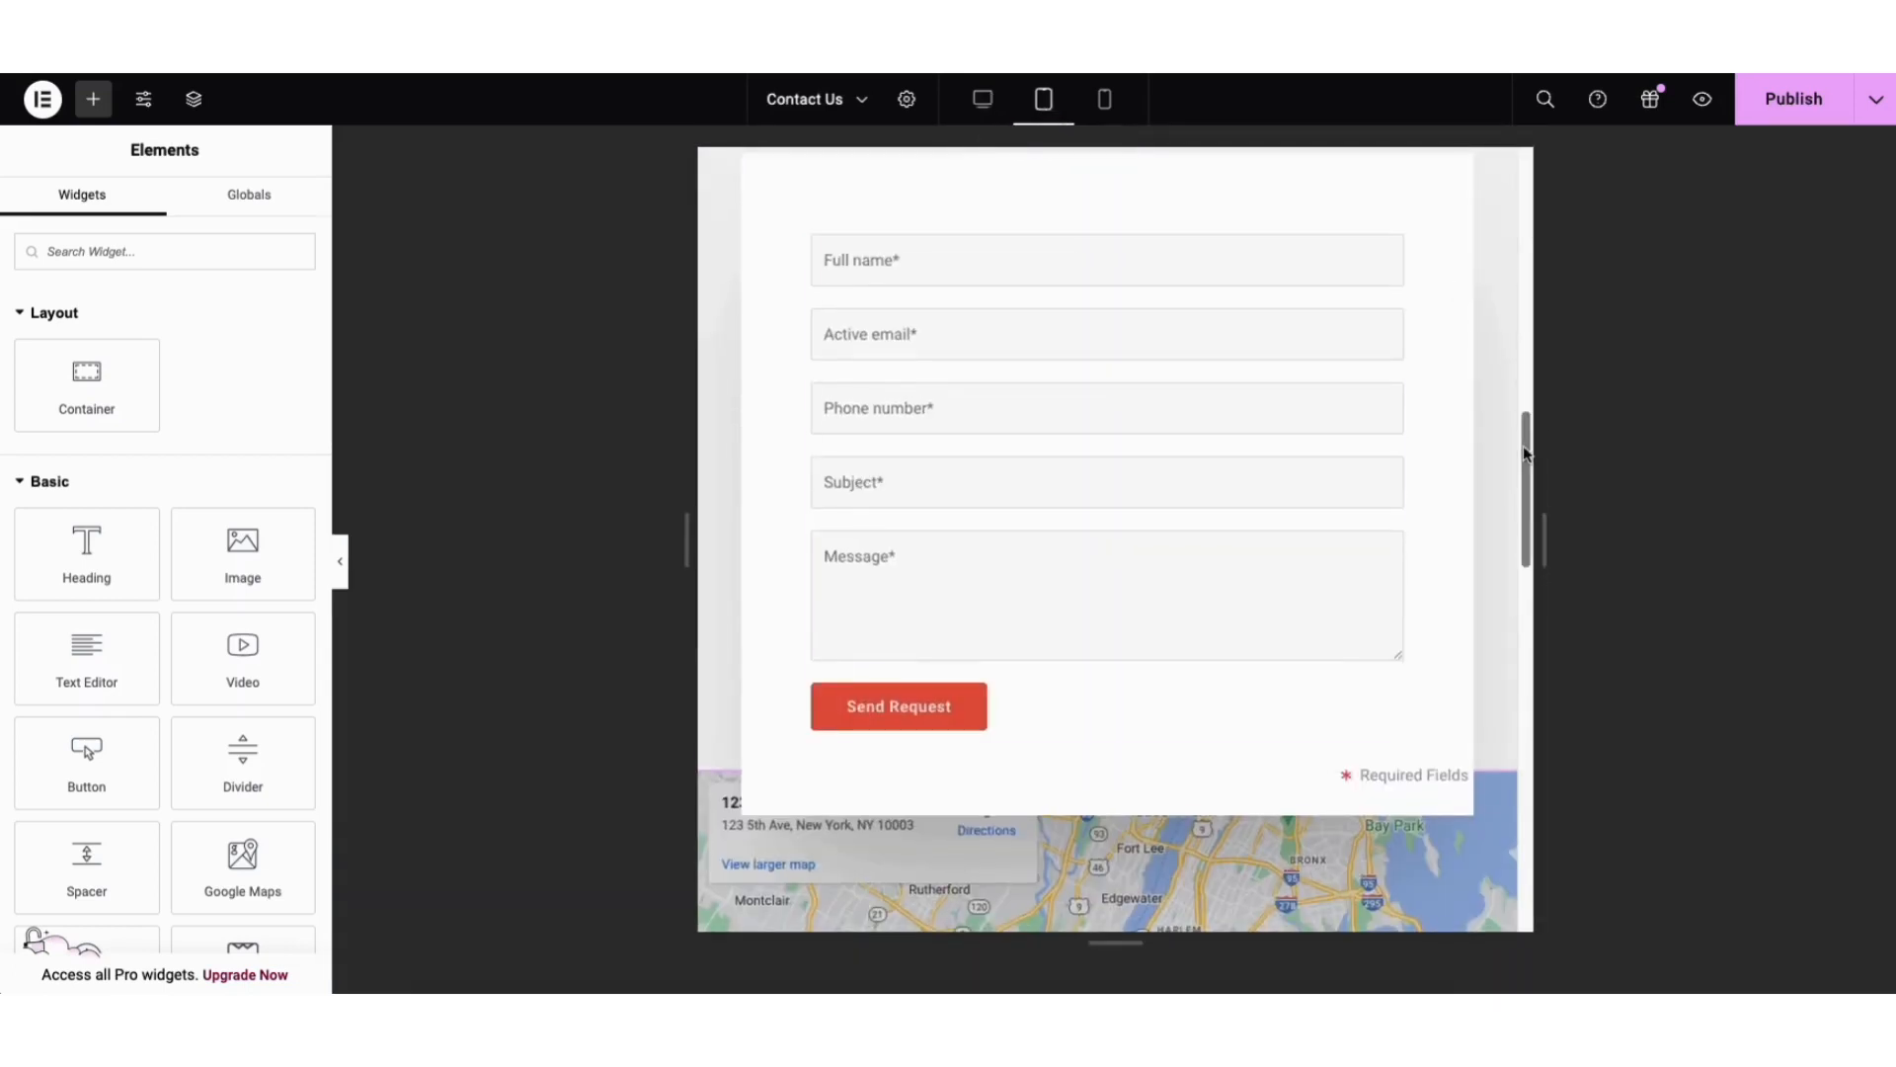
scroll(1462, 296, up, 10)
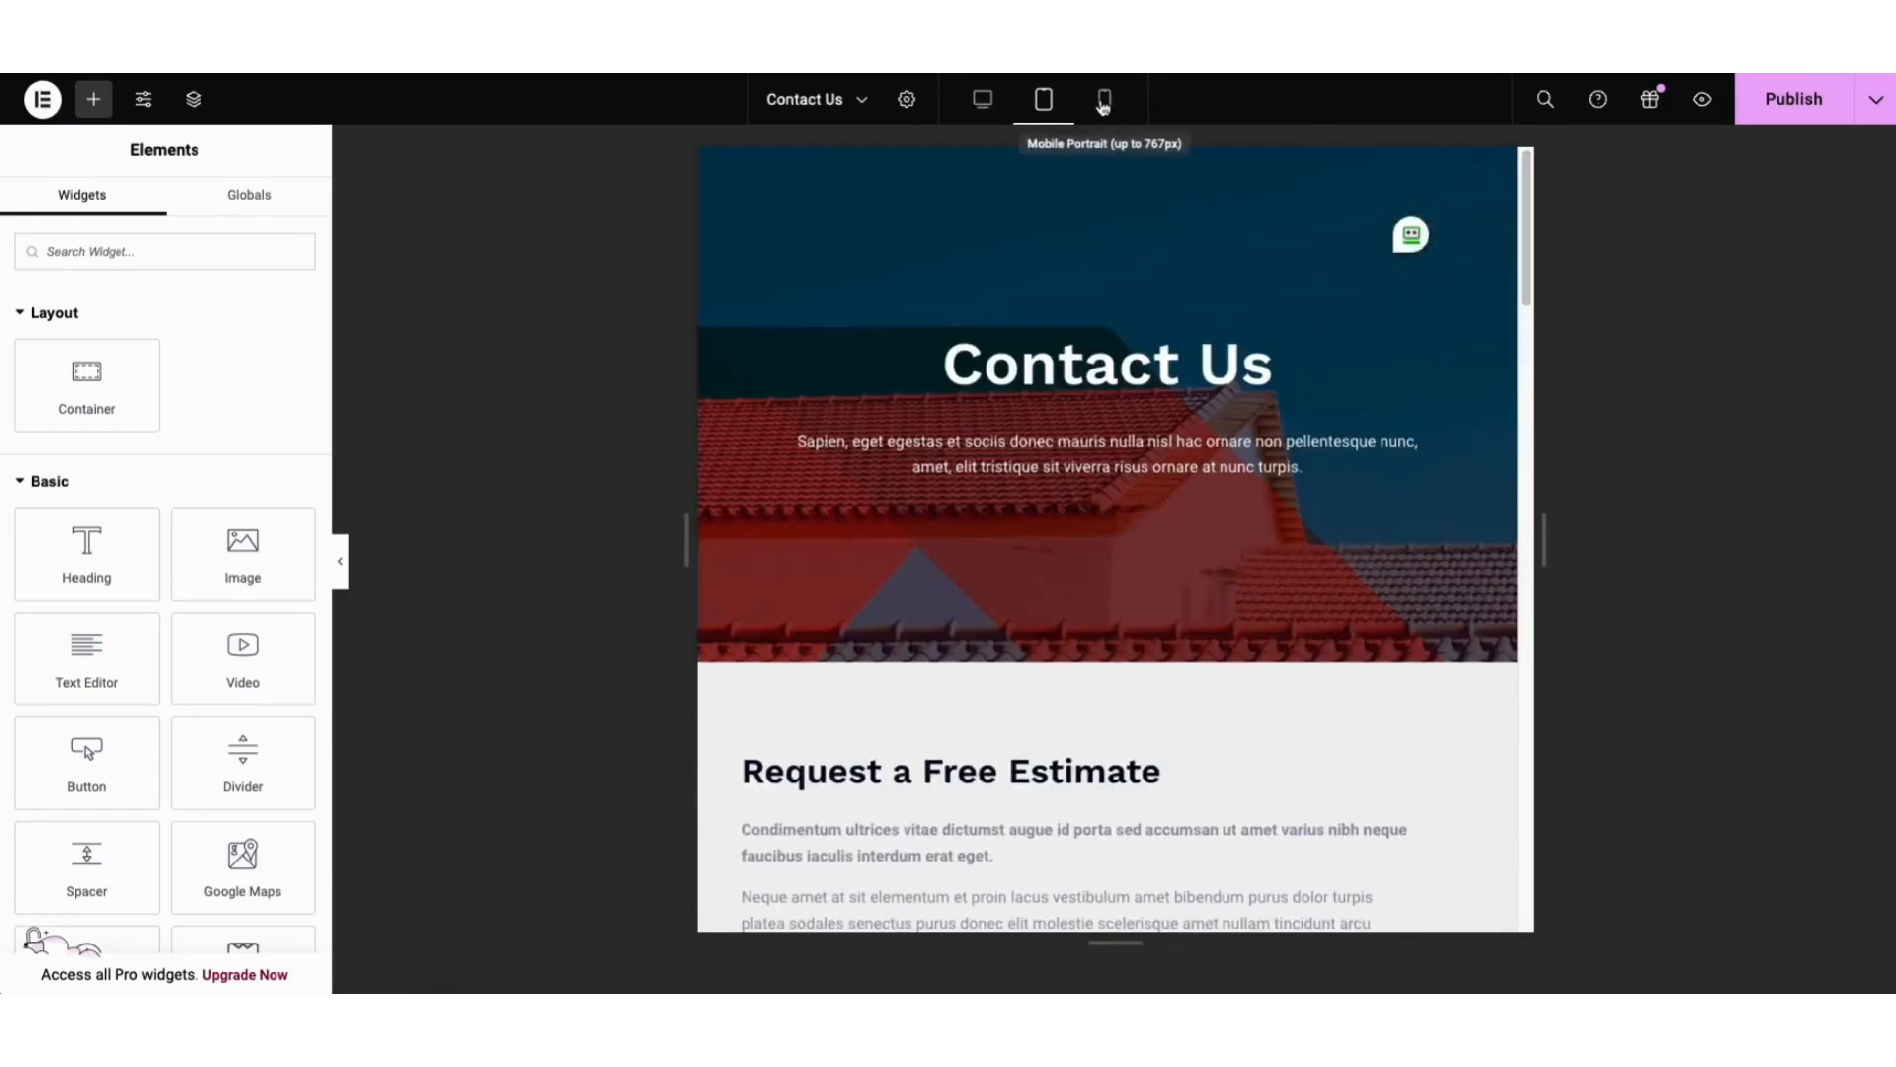
click(1105, 101)
drag(1304, 215, 1305, 148)
click(982, 102)
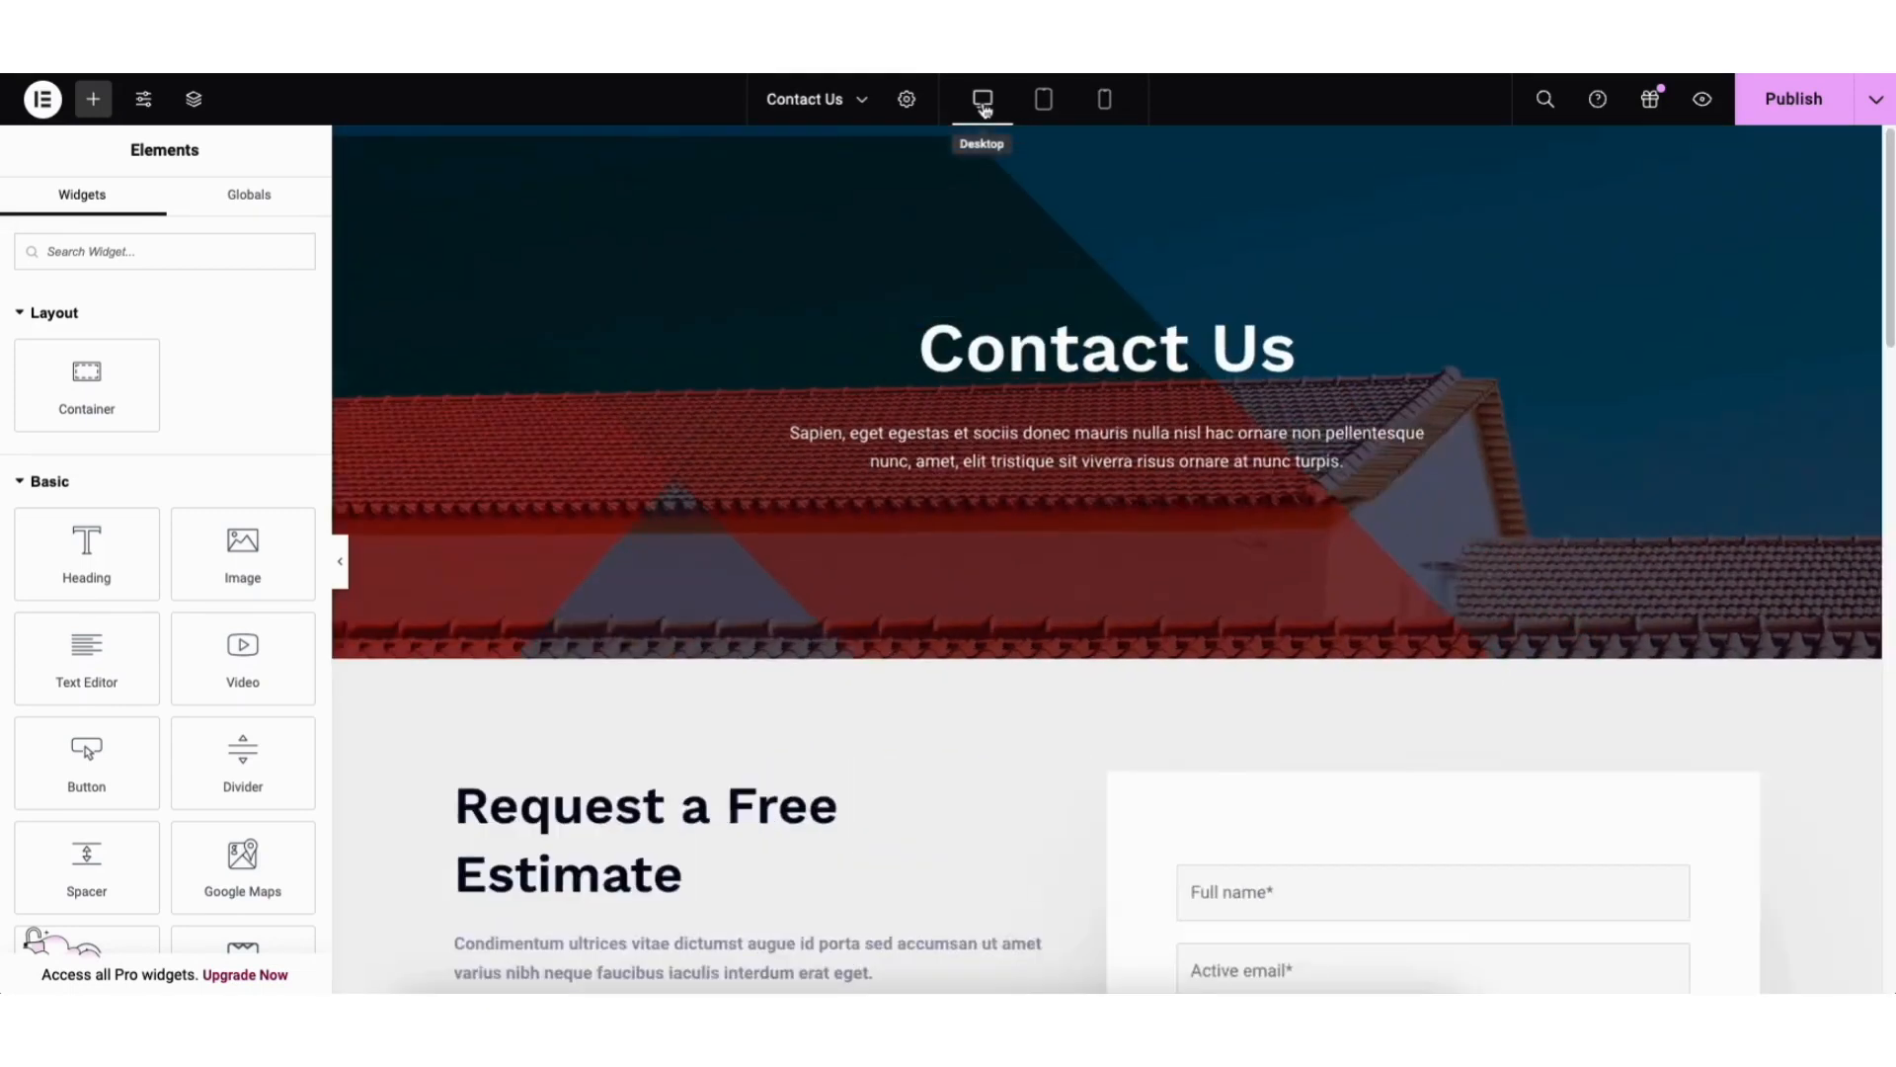
- Look through the Site Settings and the Contact Us page's revision history
click(140, 103)
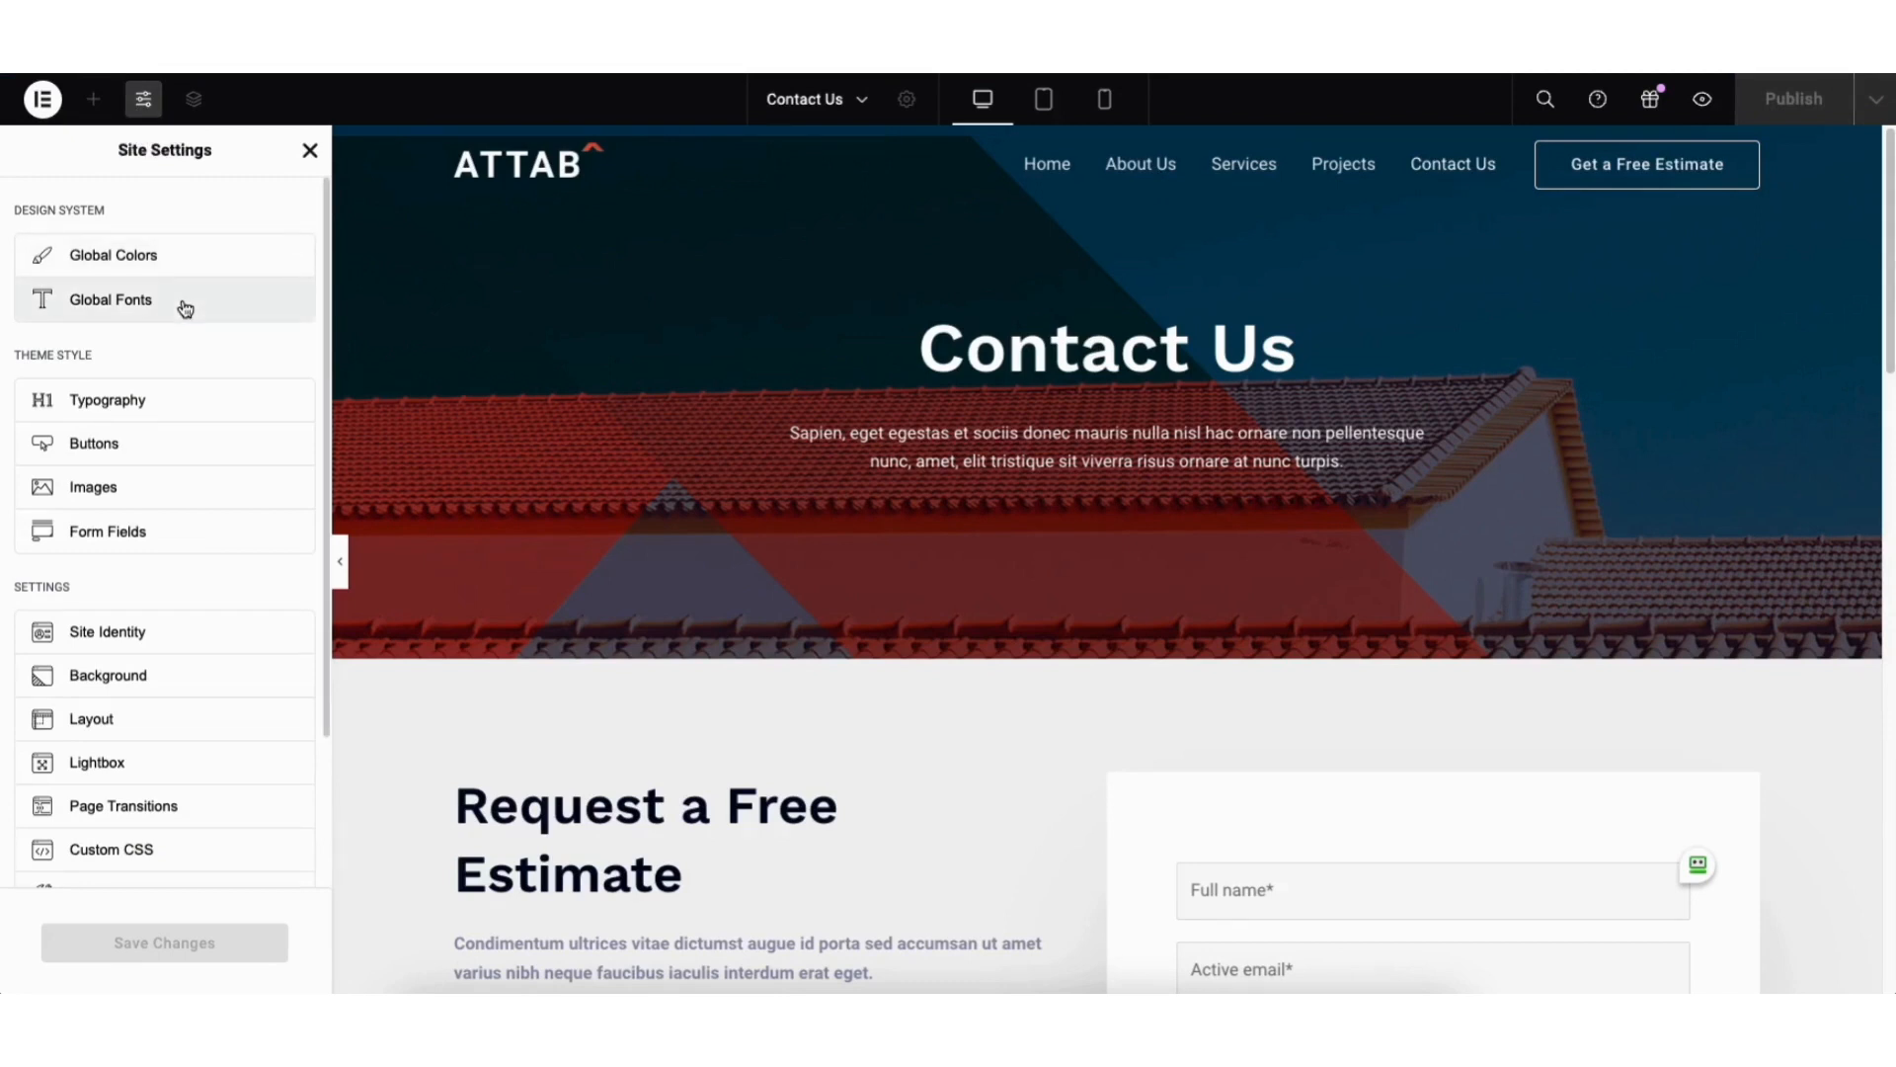
click(309, 150)
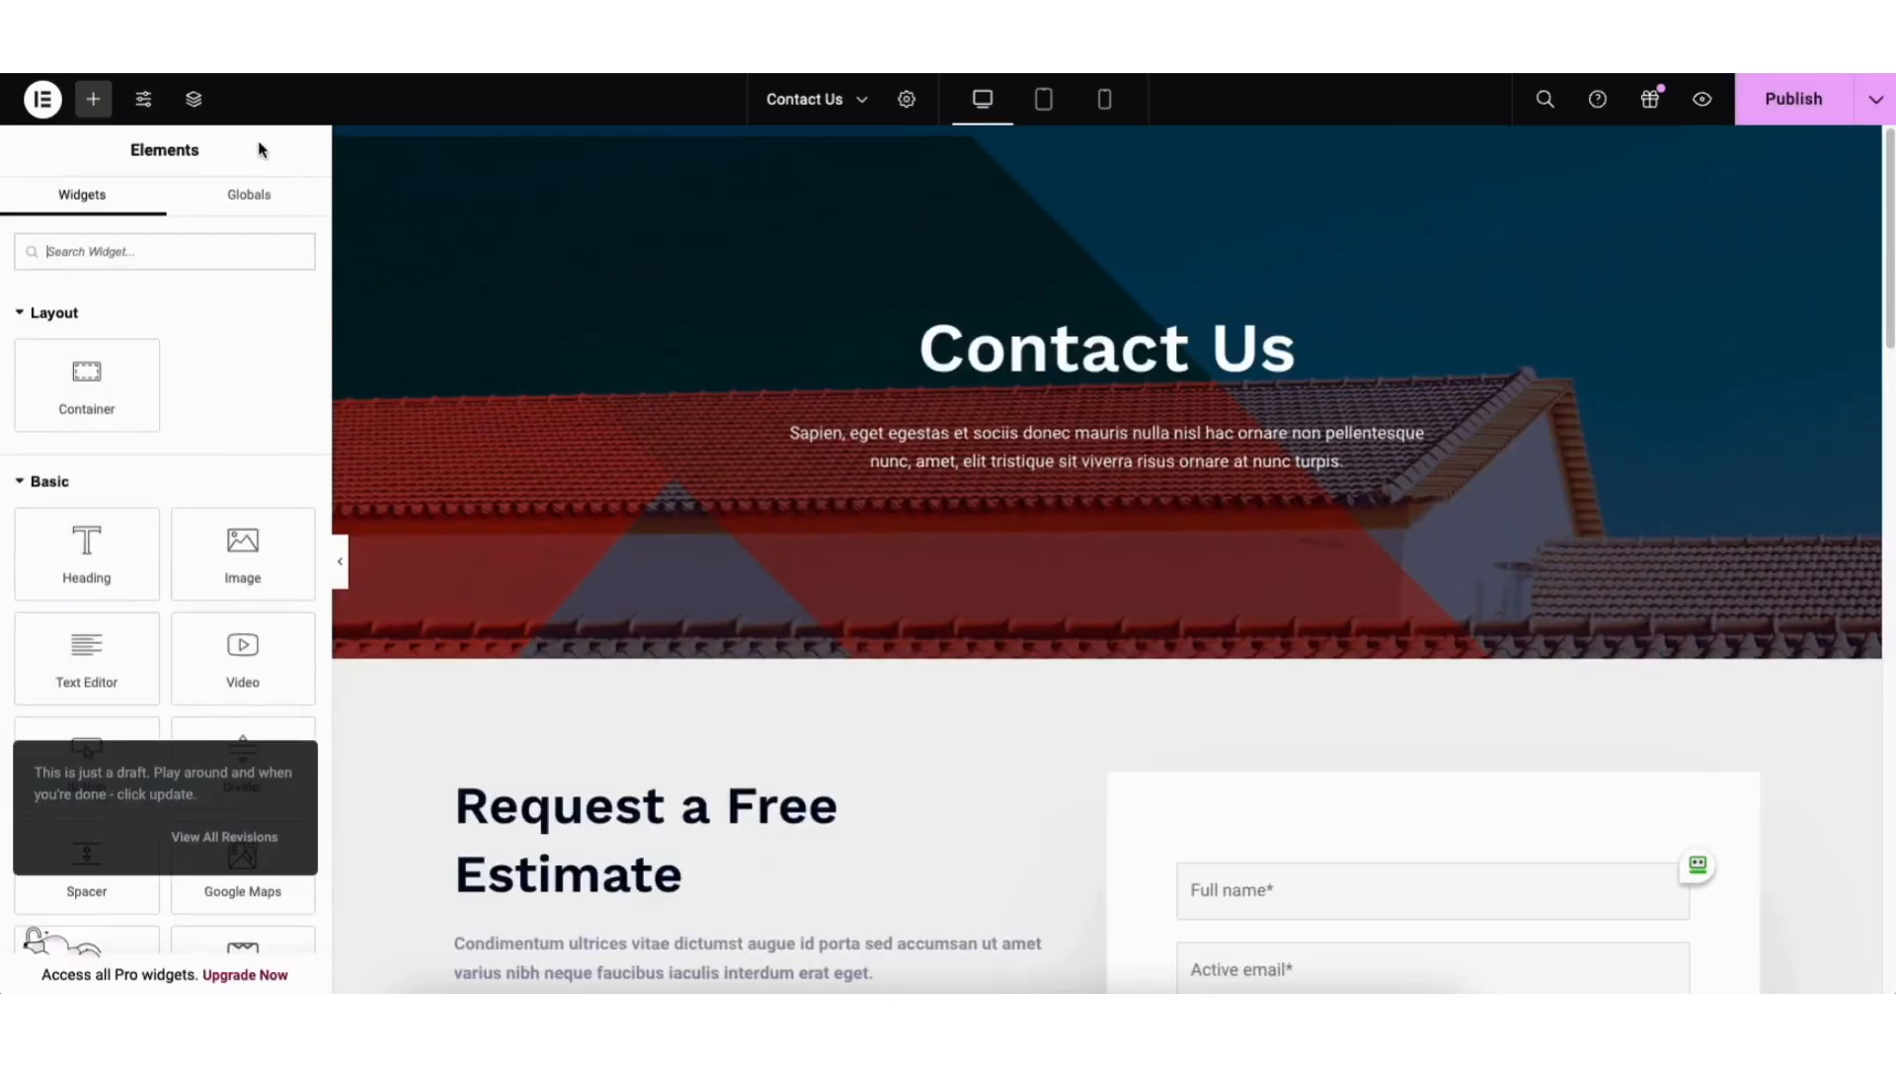
click(42, 99)
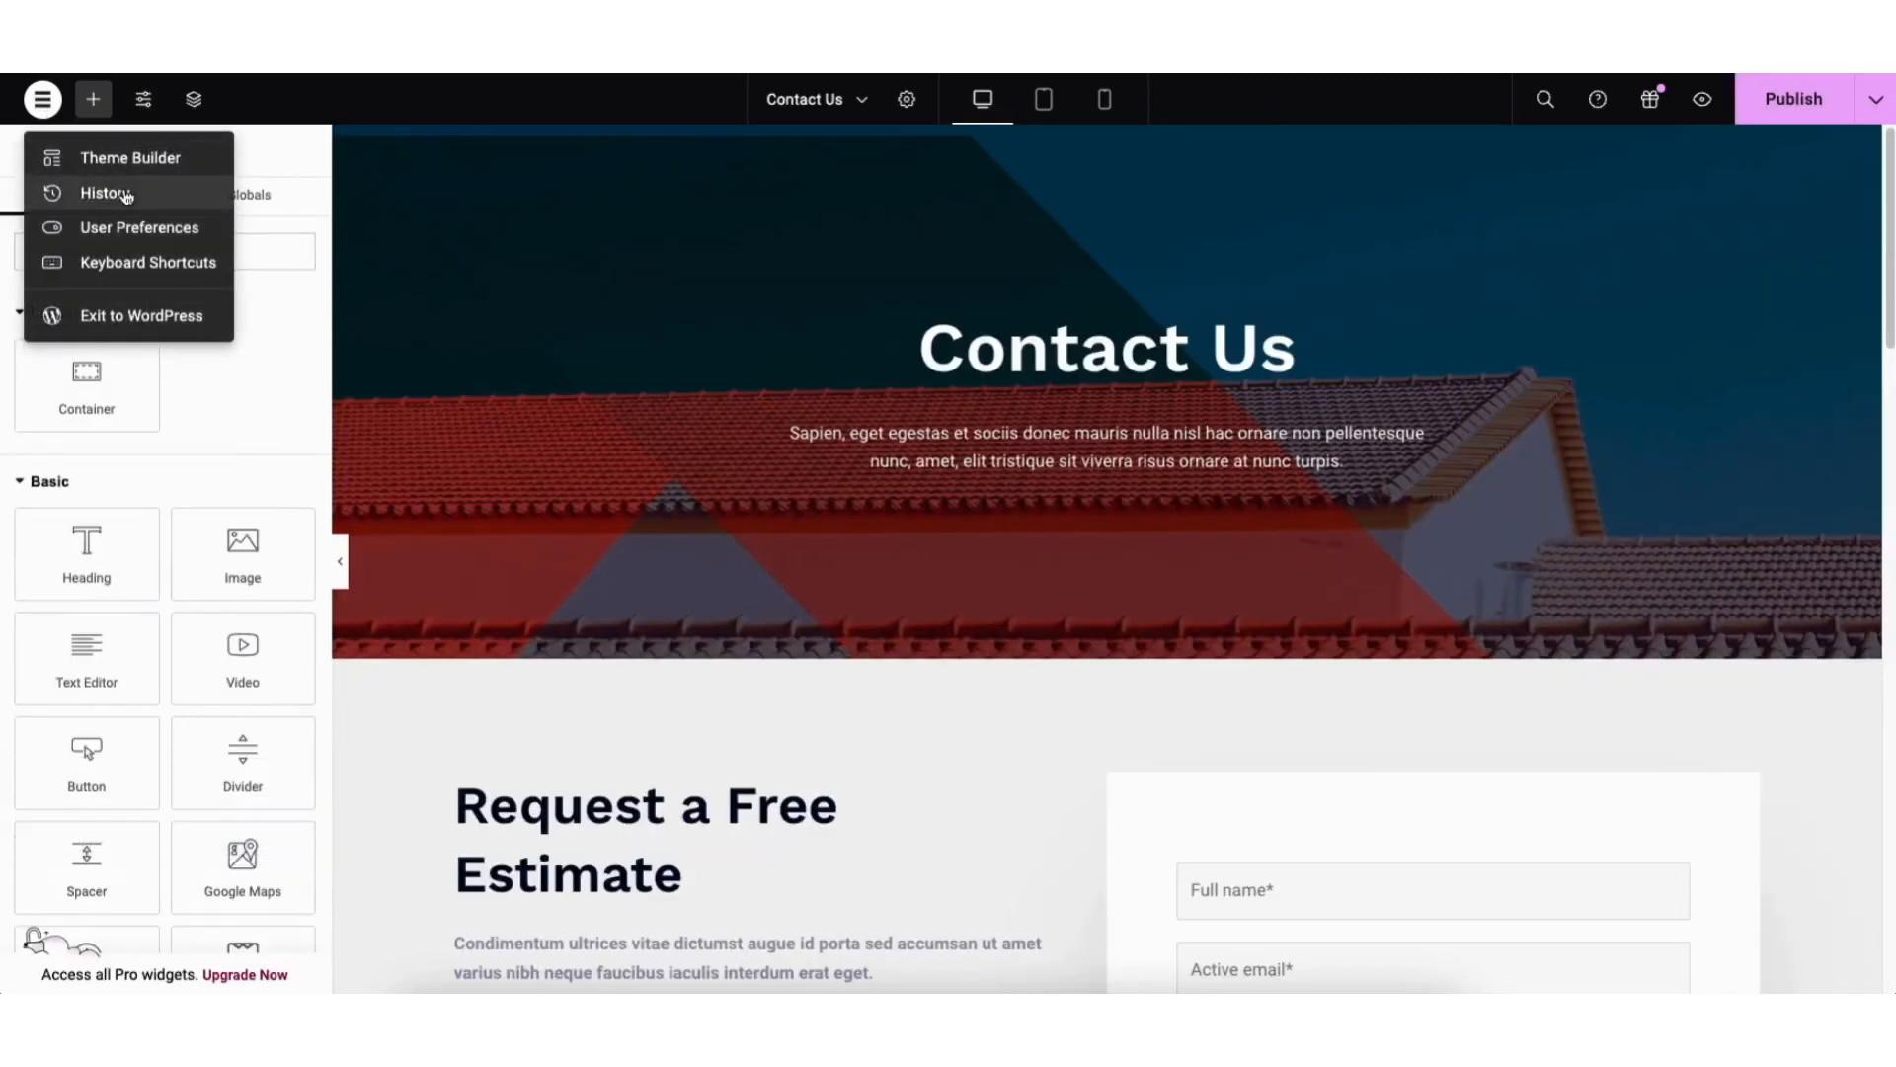
click(94, 192)
click(246, 197)
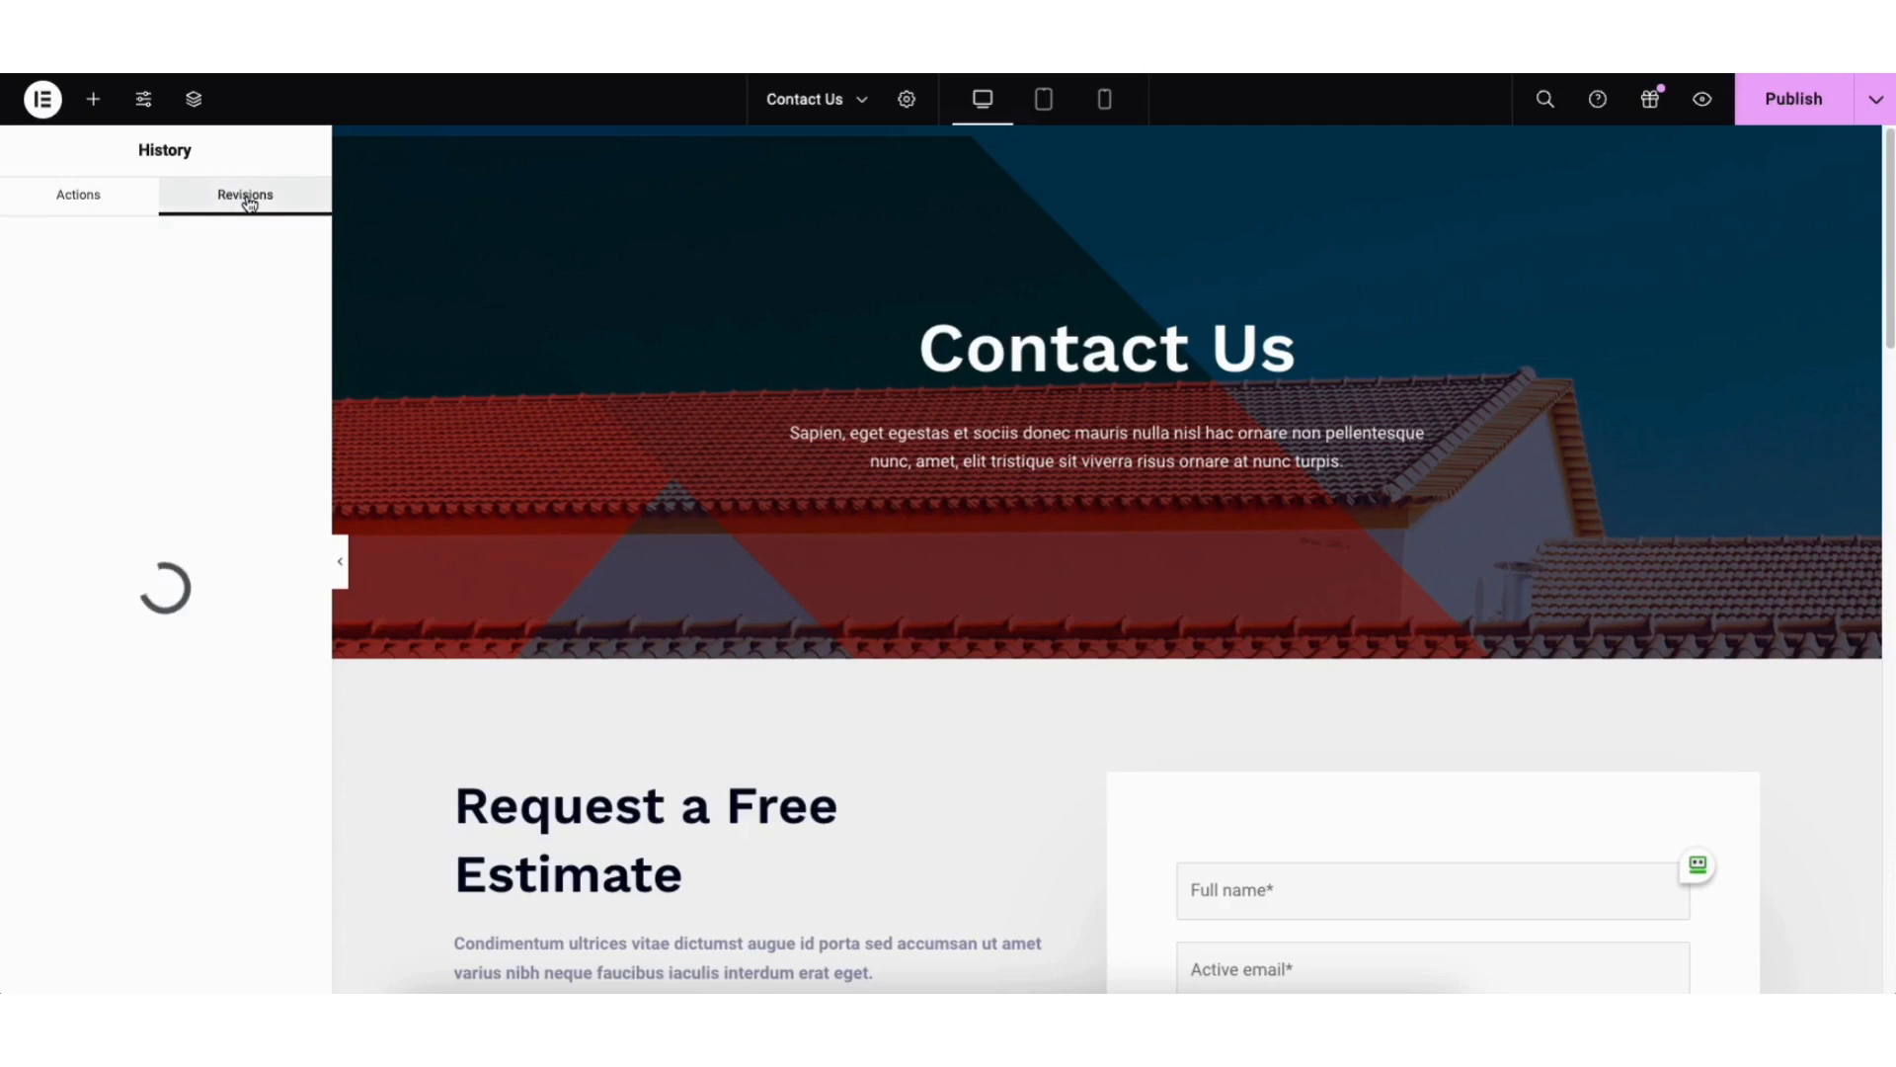
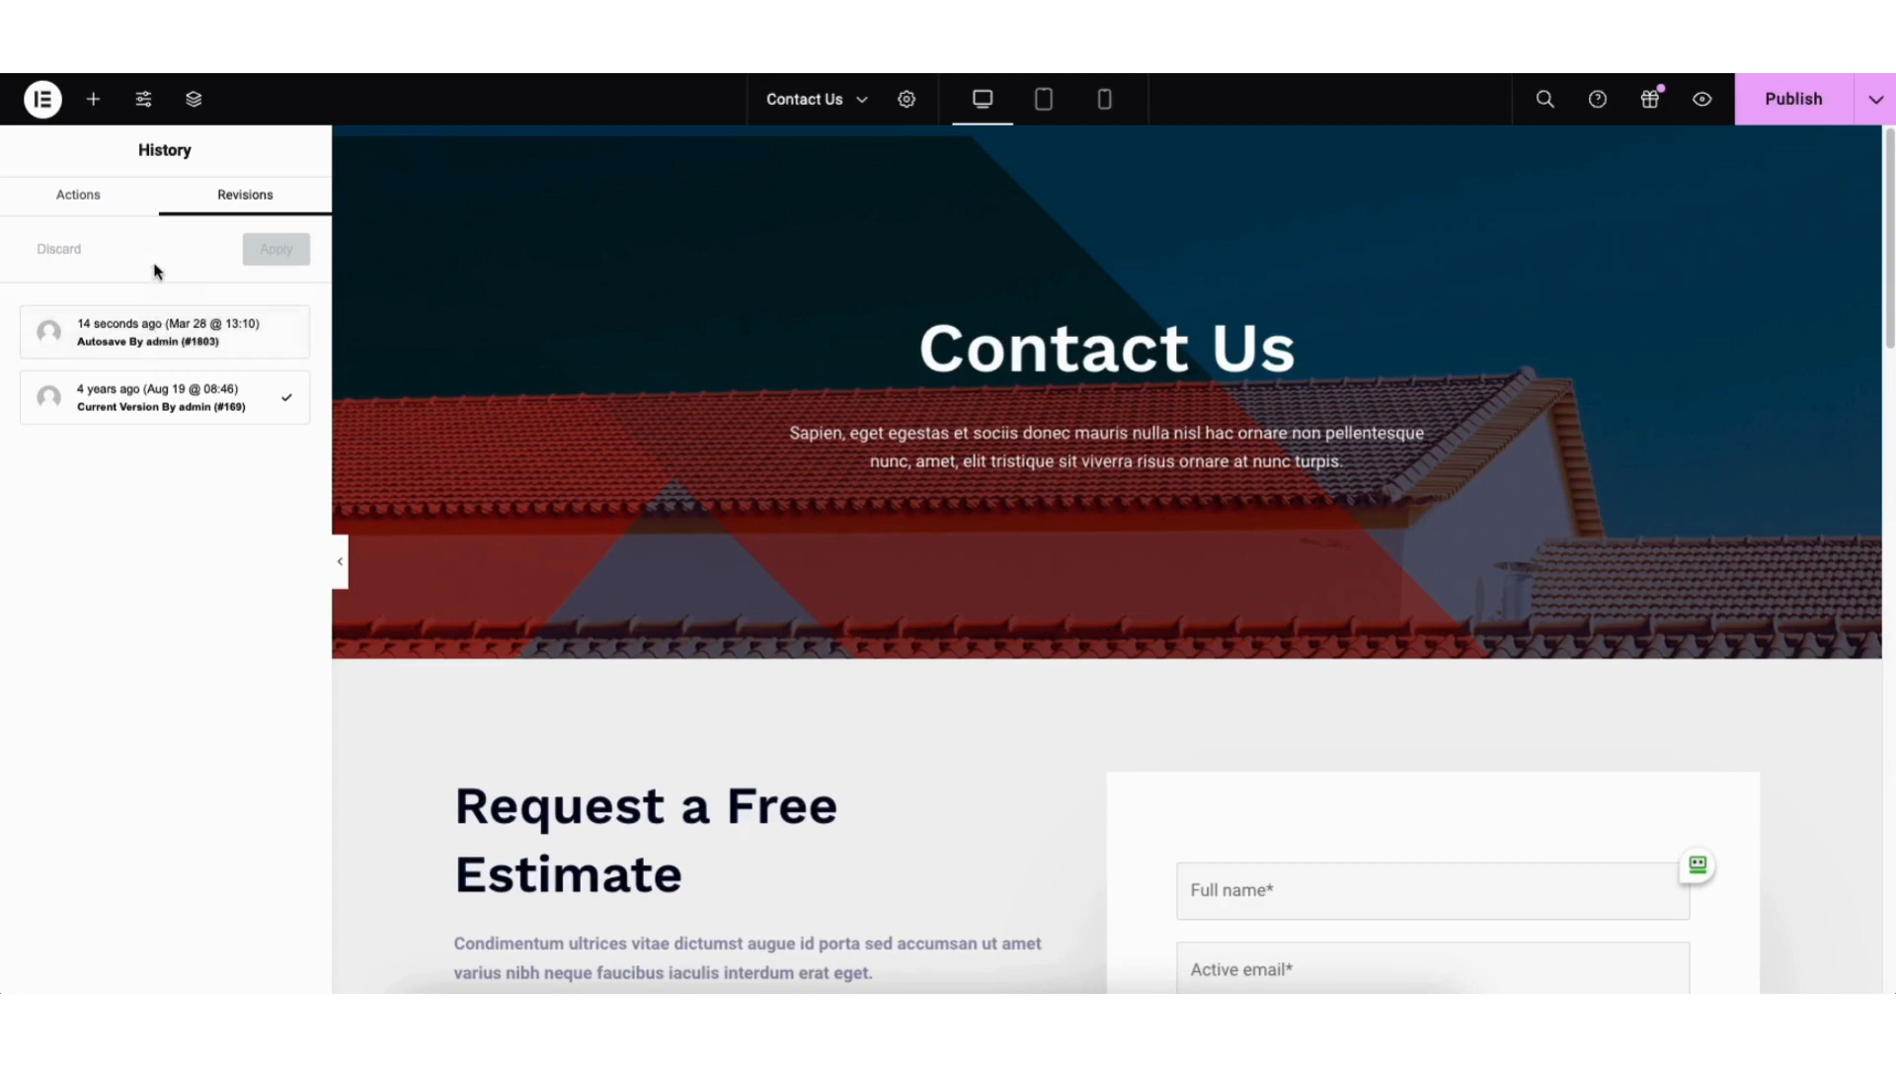
- Exit Elementor to the WordPress dashboard and open the list of all pages
click(45, 103)
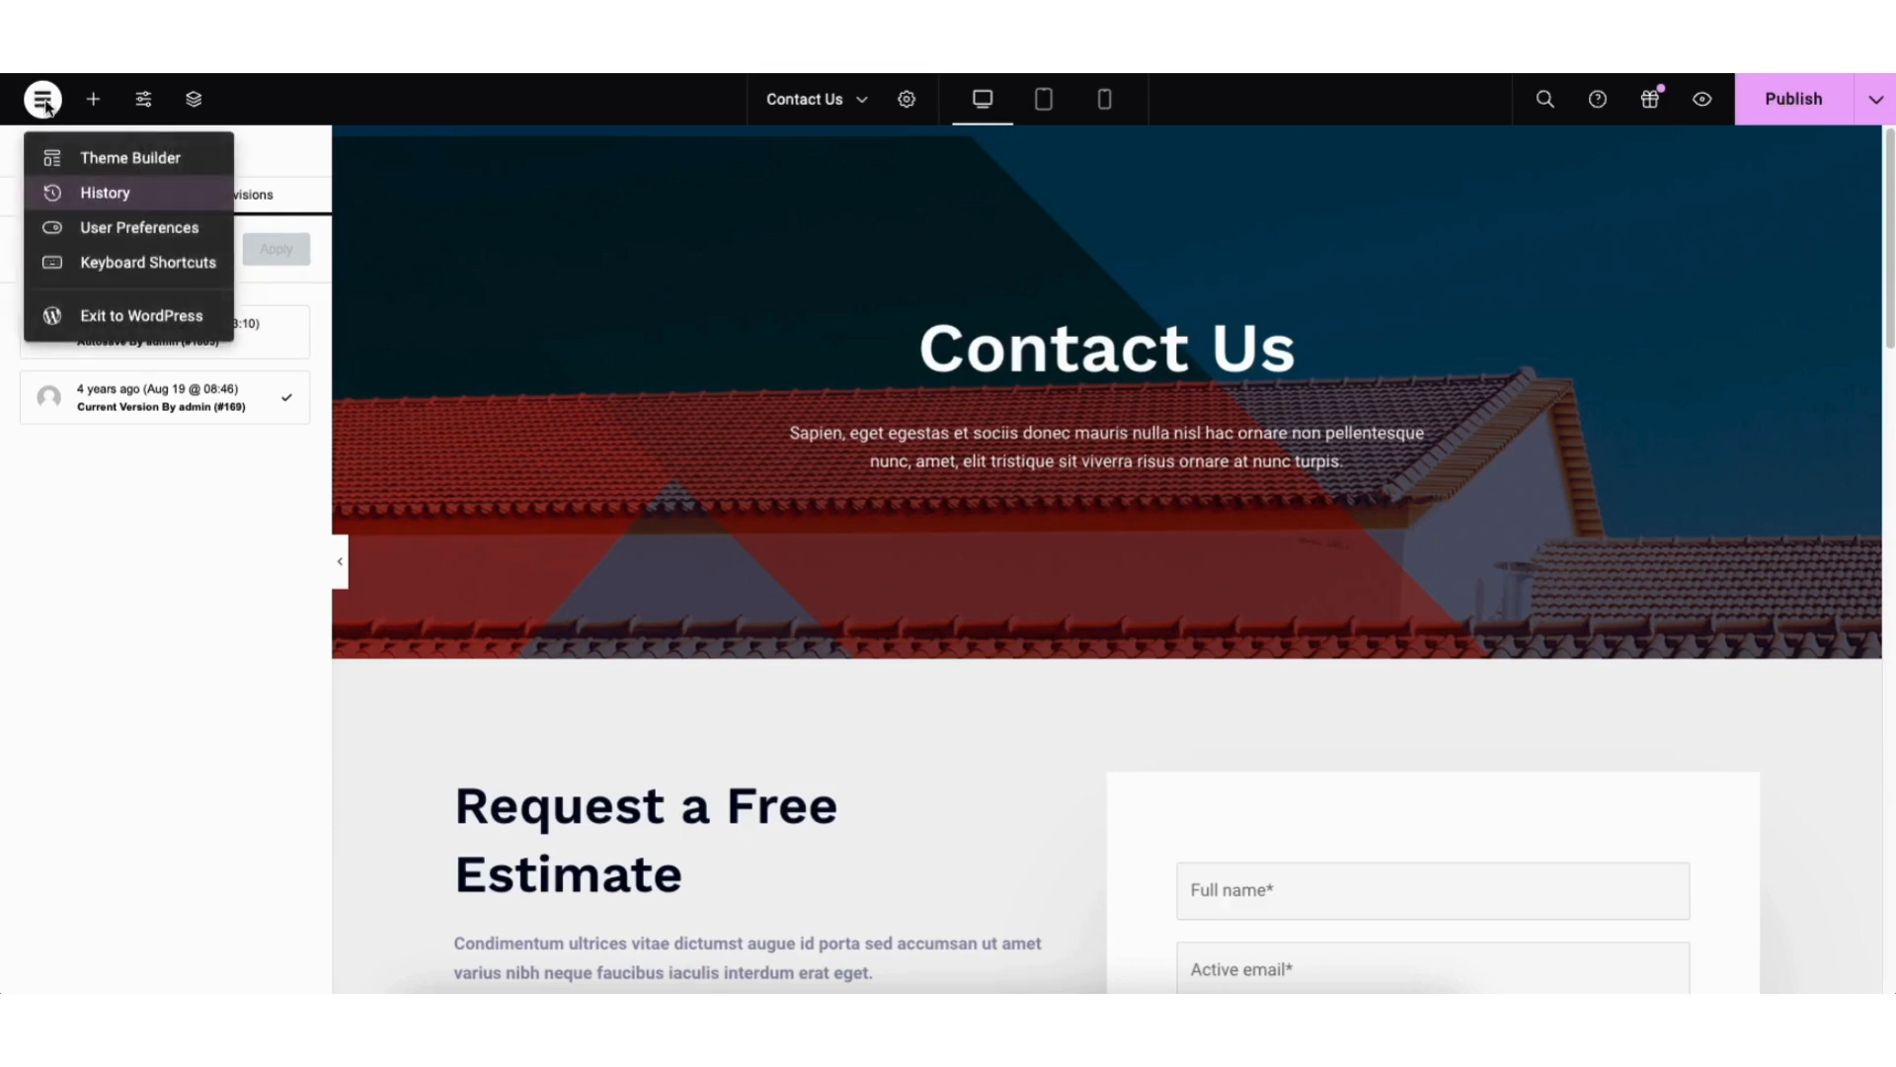
click(135, 317)
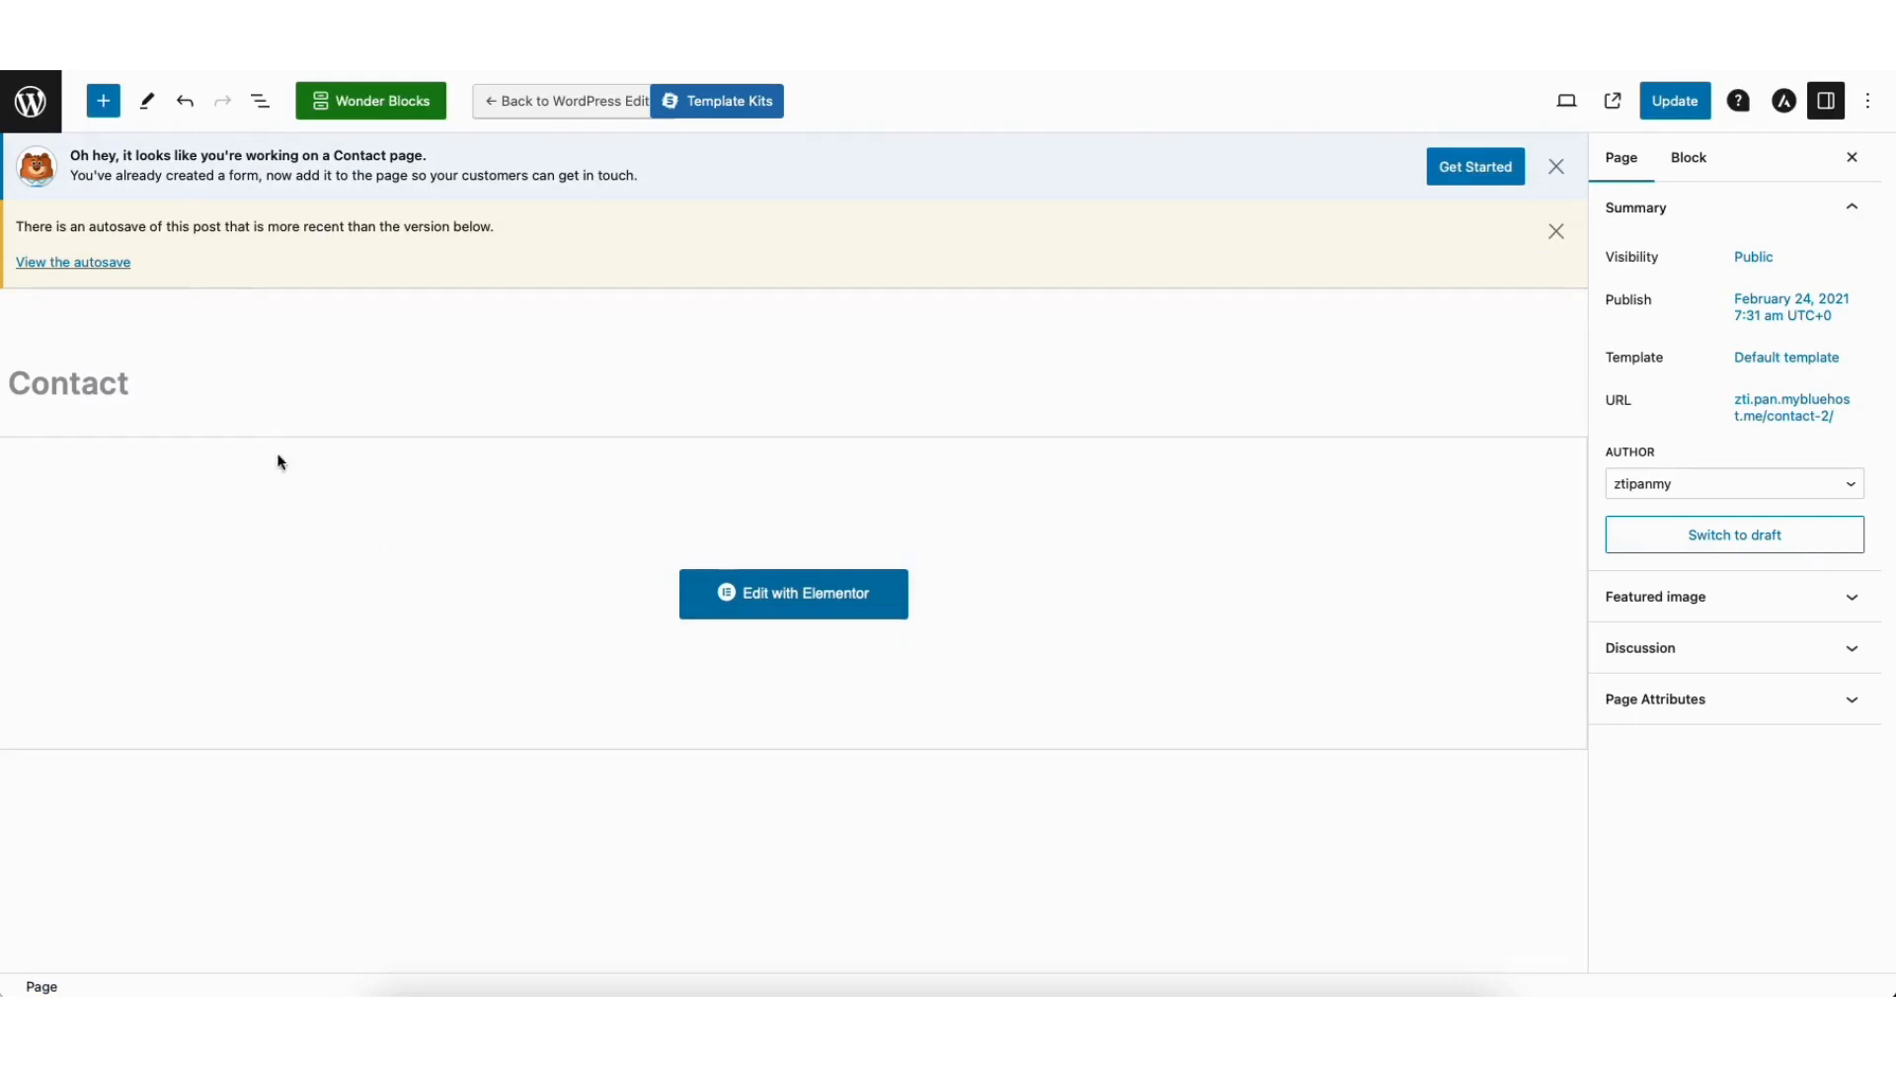
click(39, 115)
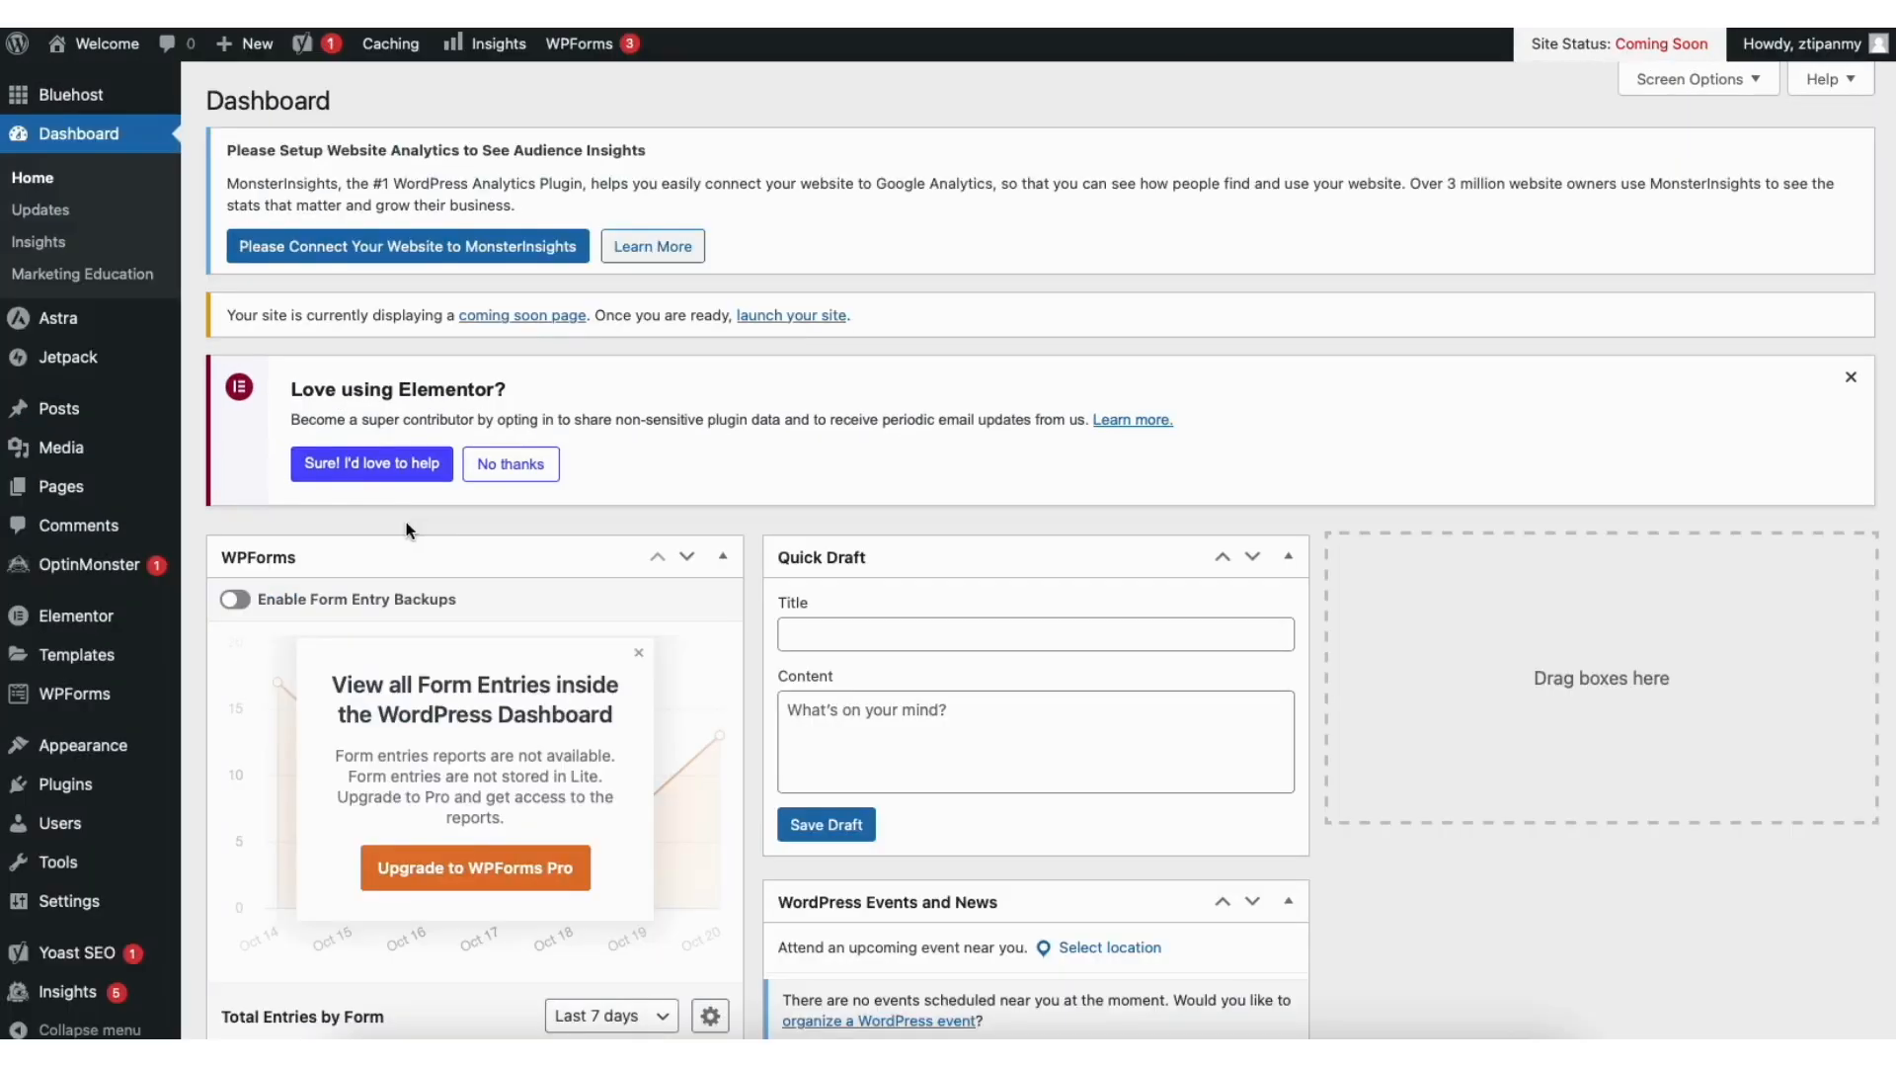
mouse_move(82, 494)
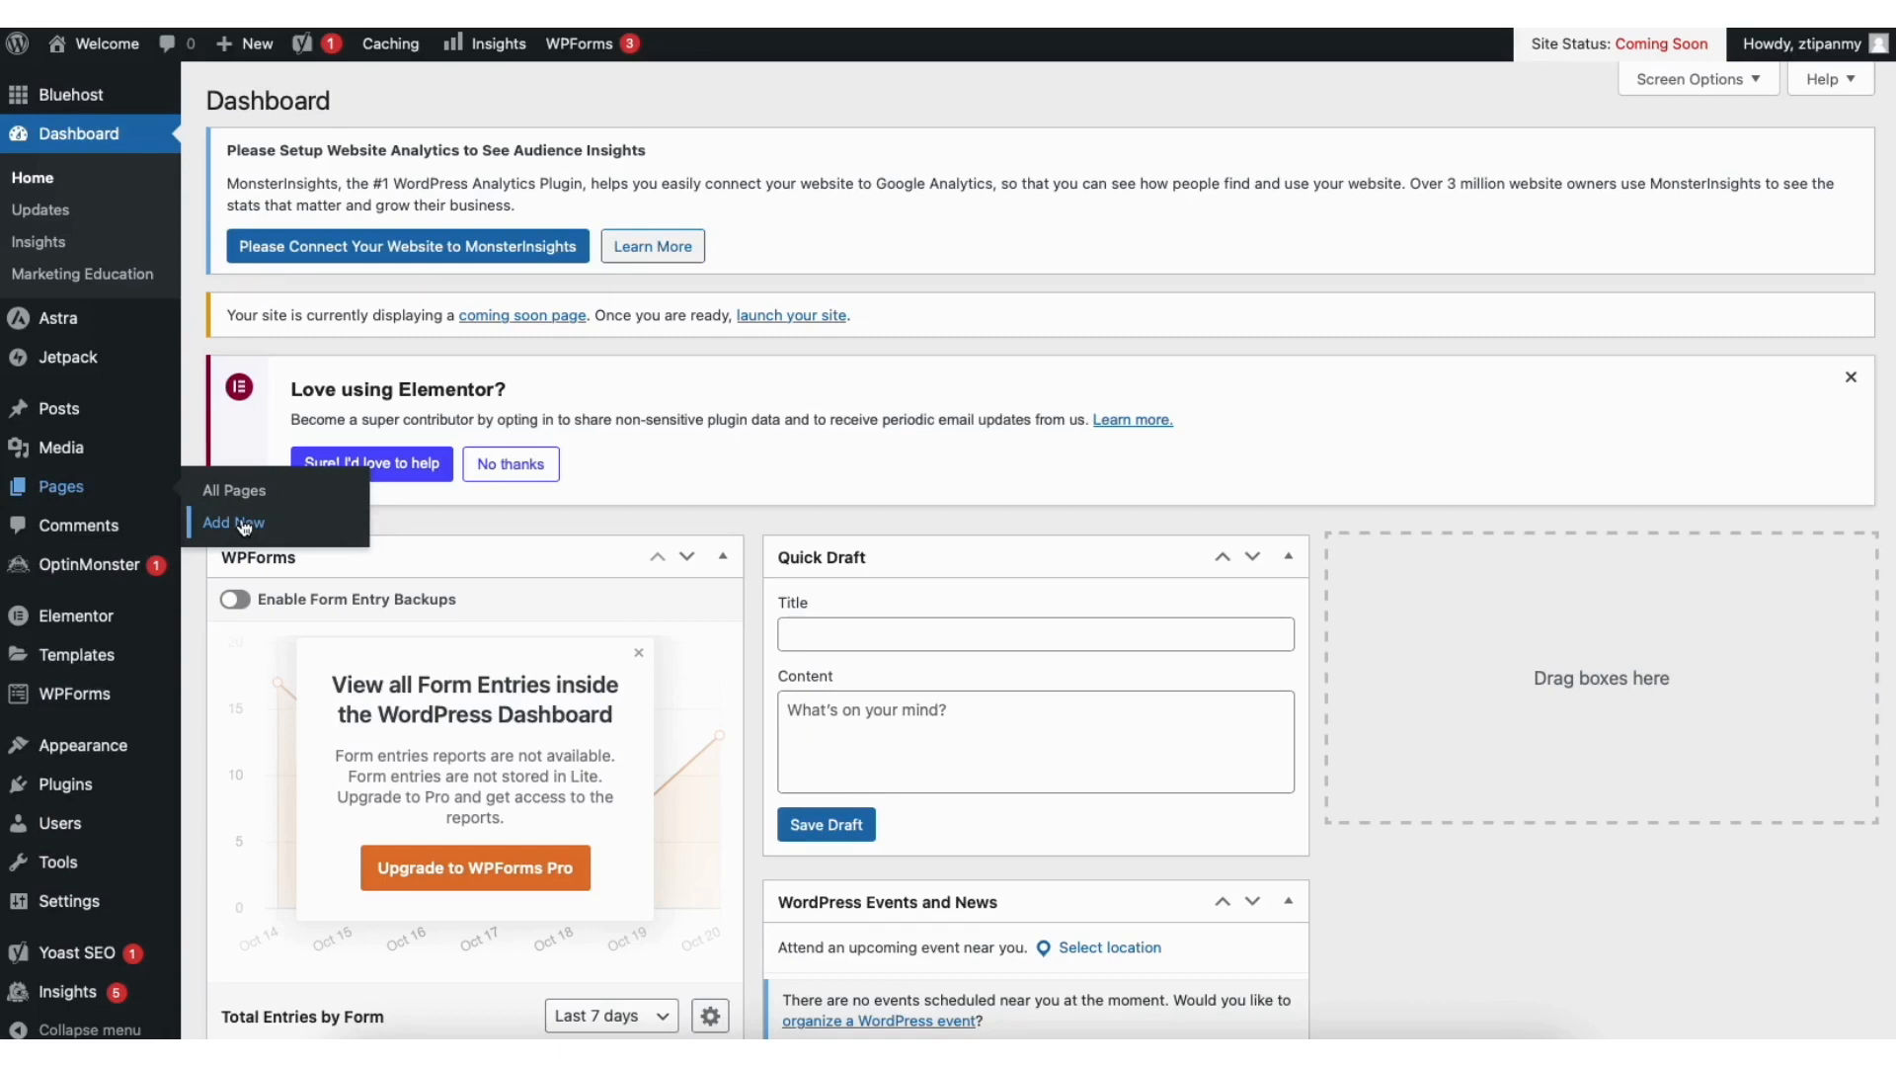
click(233, 490)
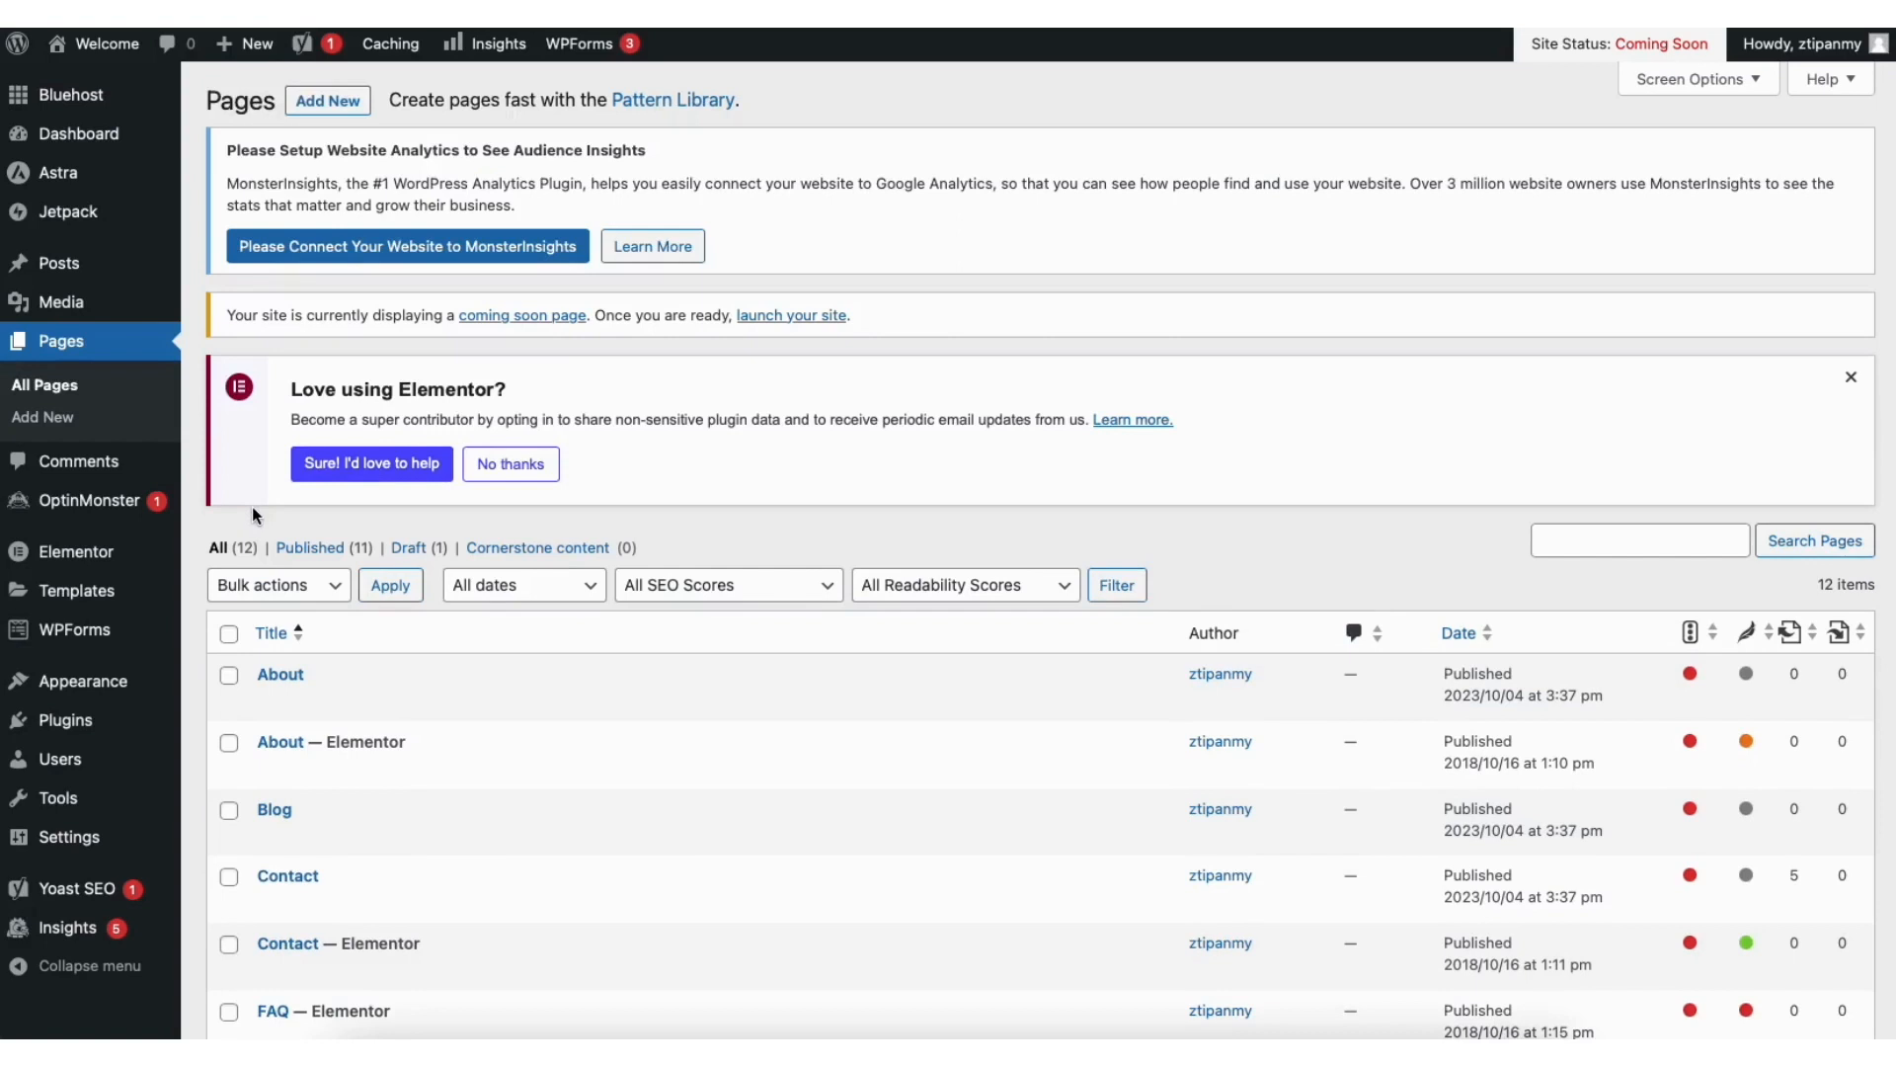
- Look through the images in the site's Media Library
mouse_move(55, 312)
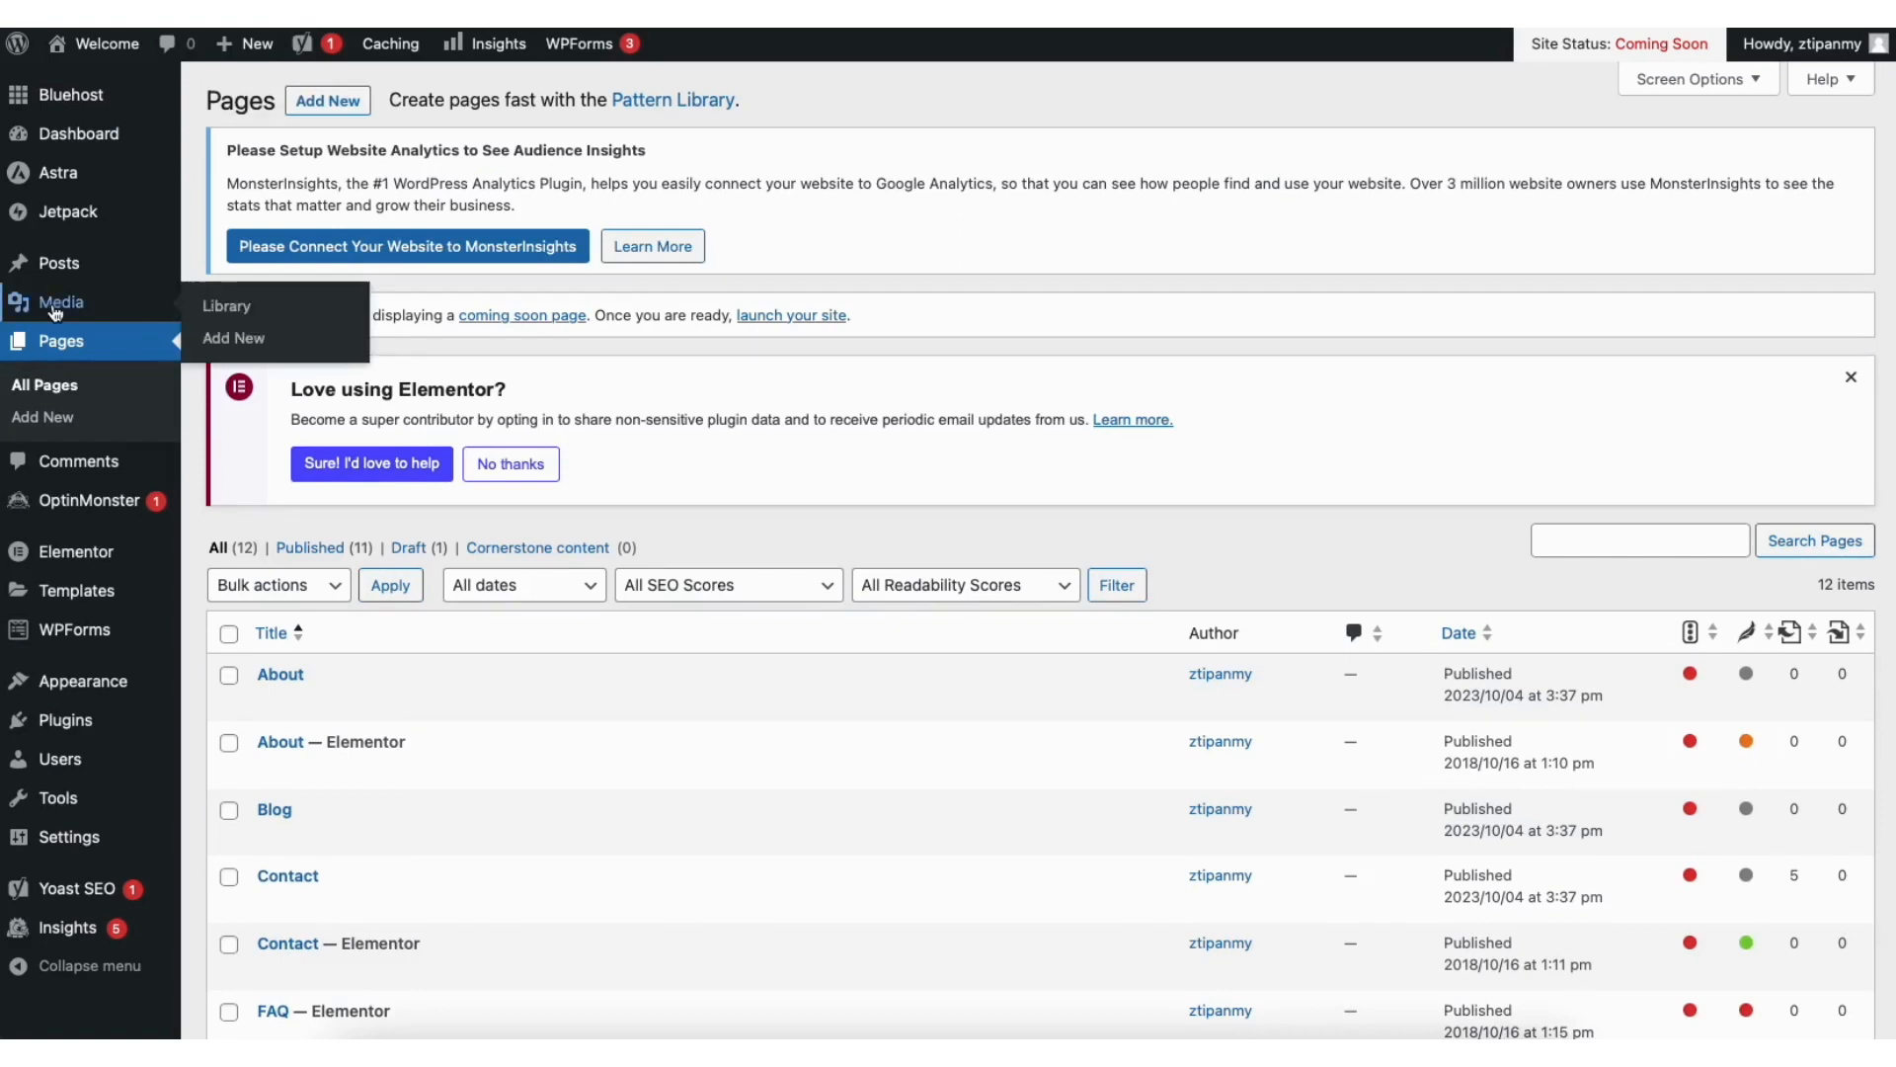
click(226, 308)
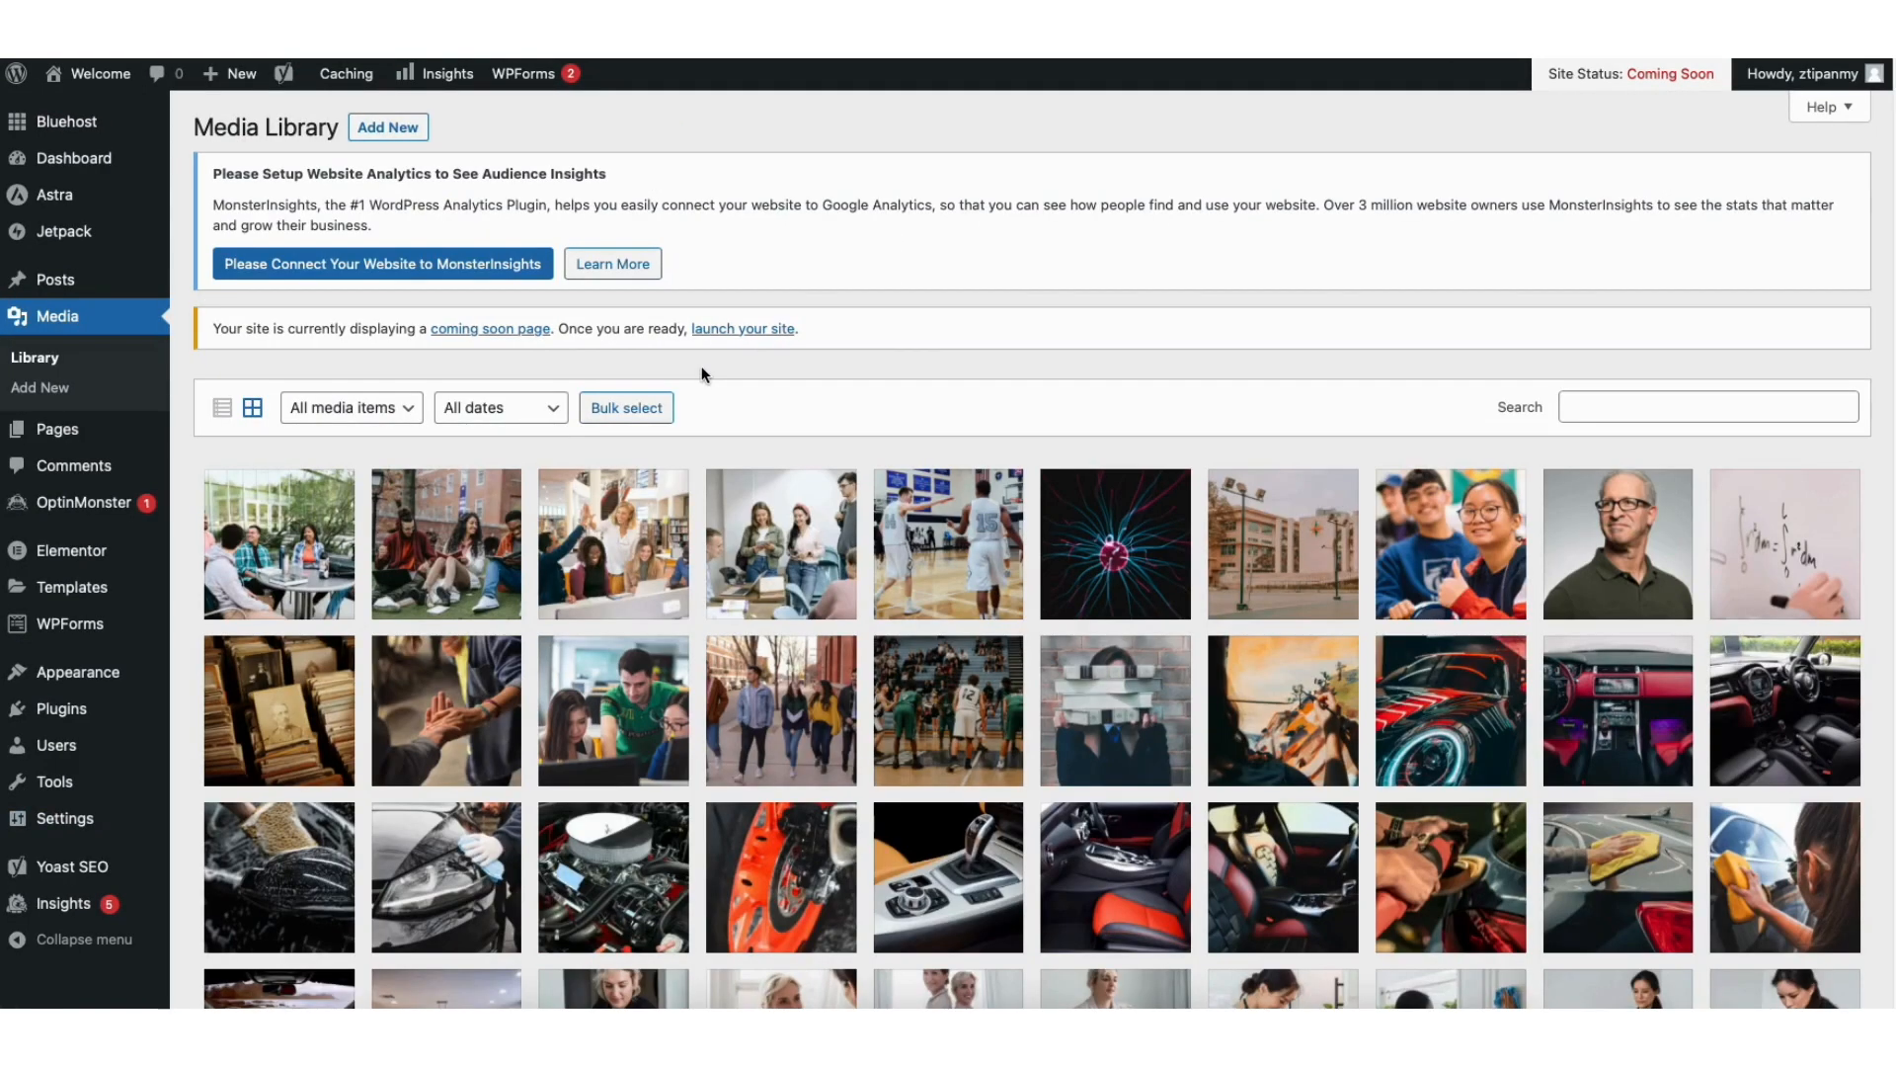
scroll(702, 374, down, 5)
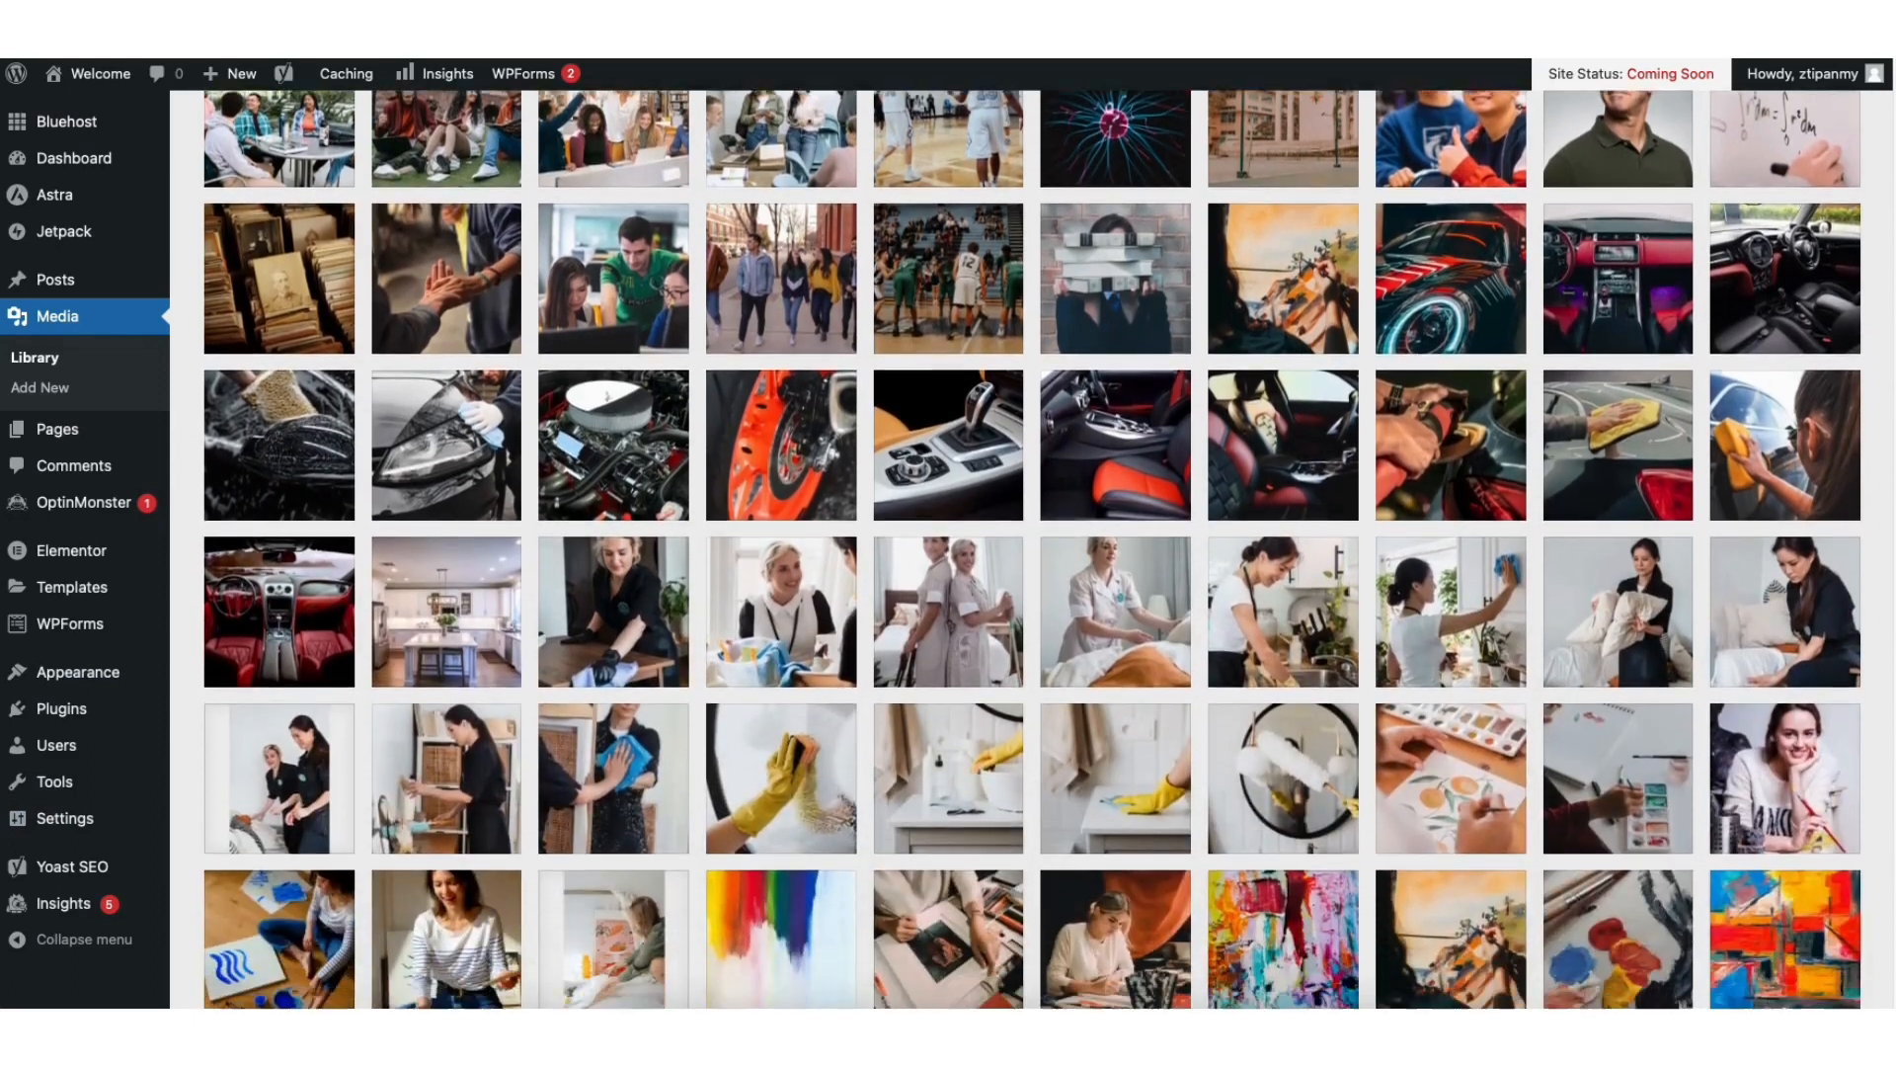
scroll(488, 169, up, 5)
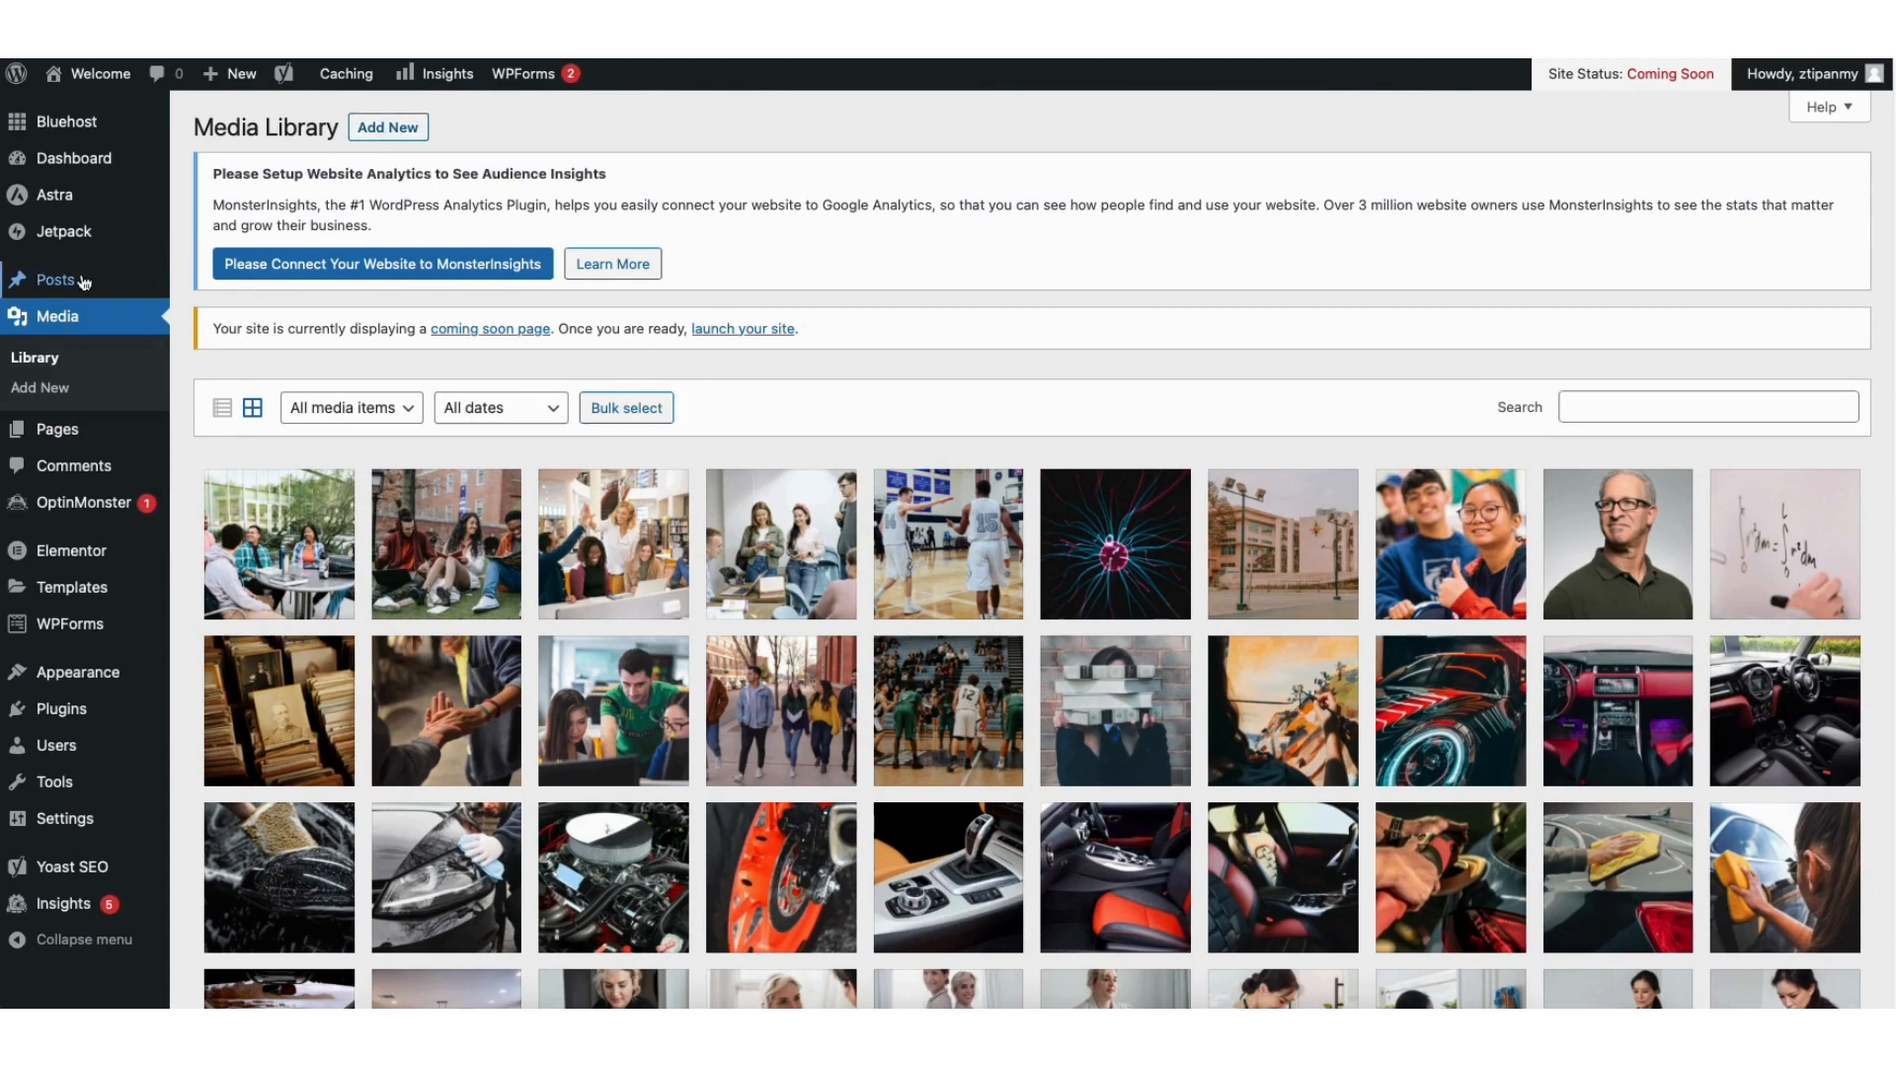
- View the list of all blog posts and the site's comments with their moderation options
mouse_move(71, 283)
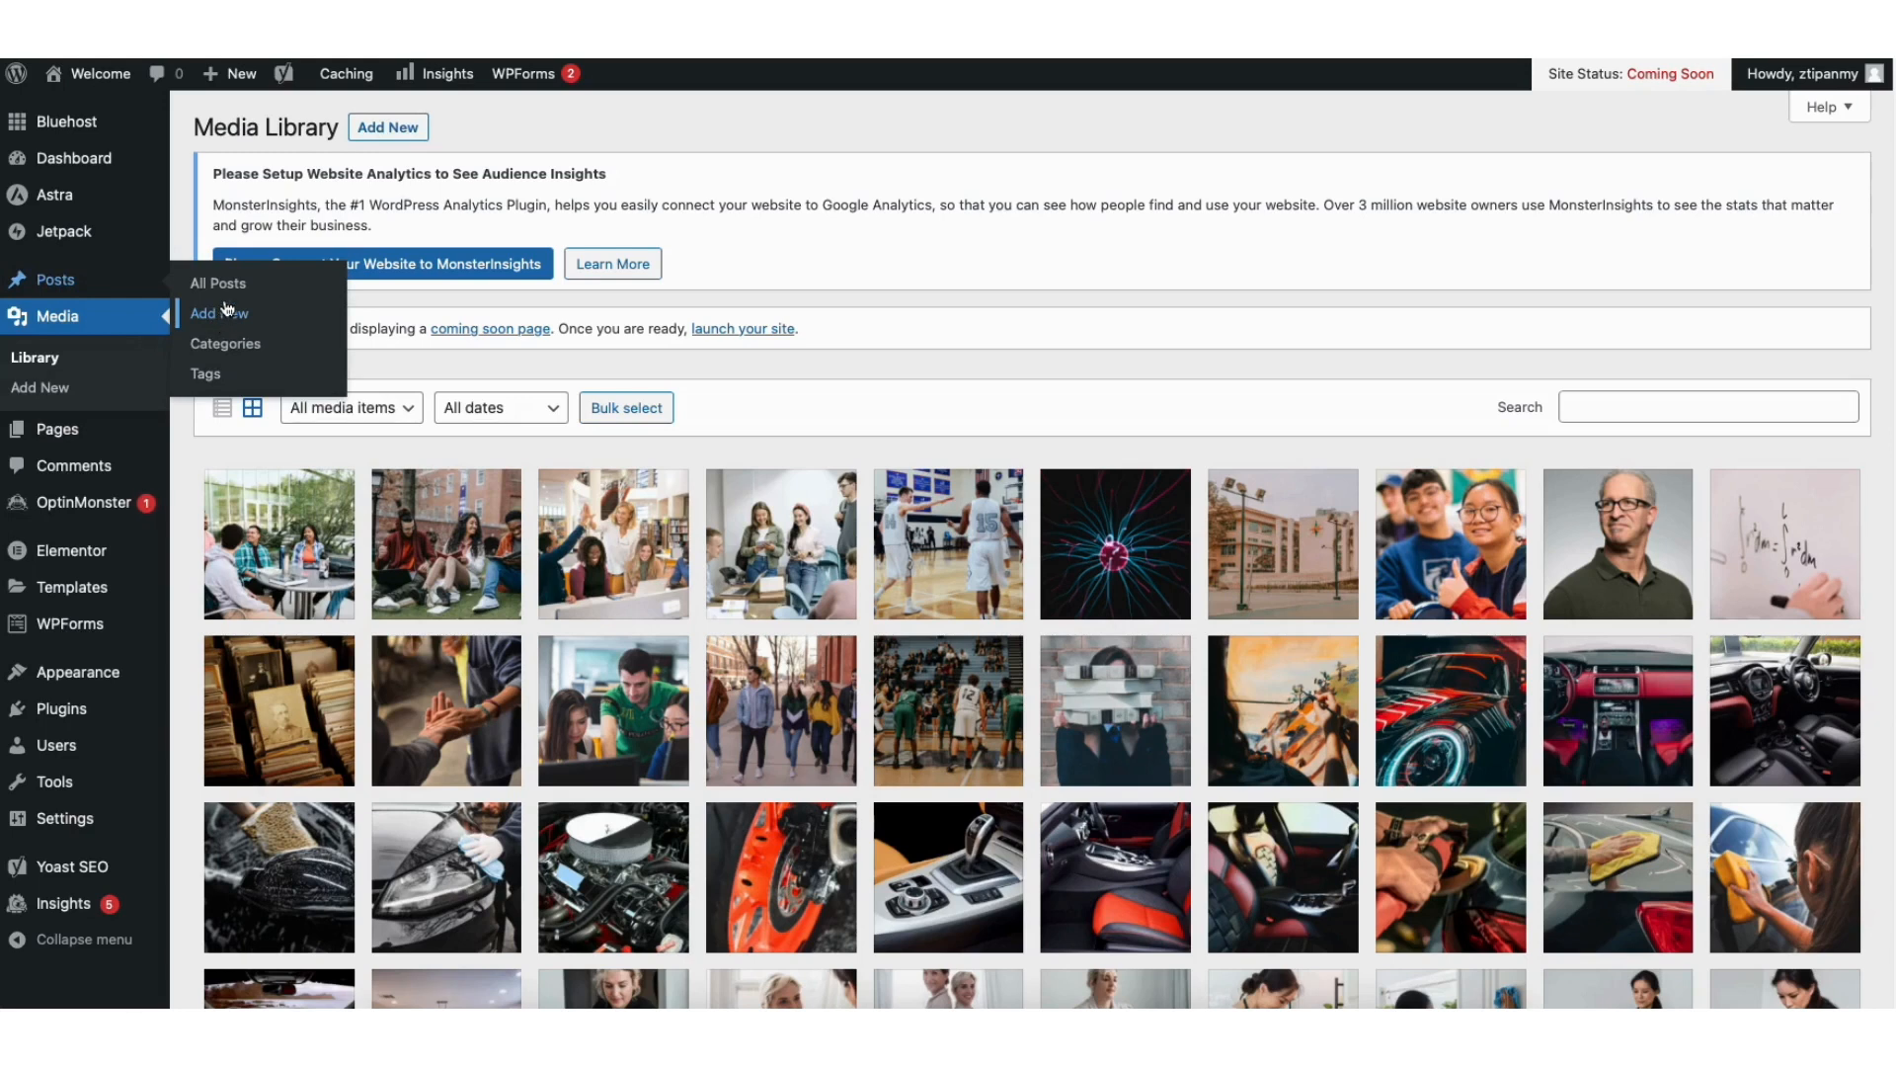
click(229, 290)
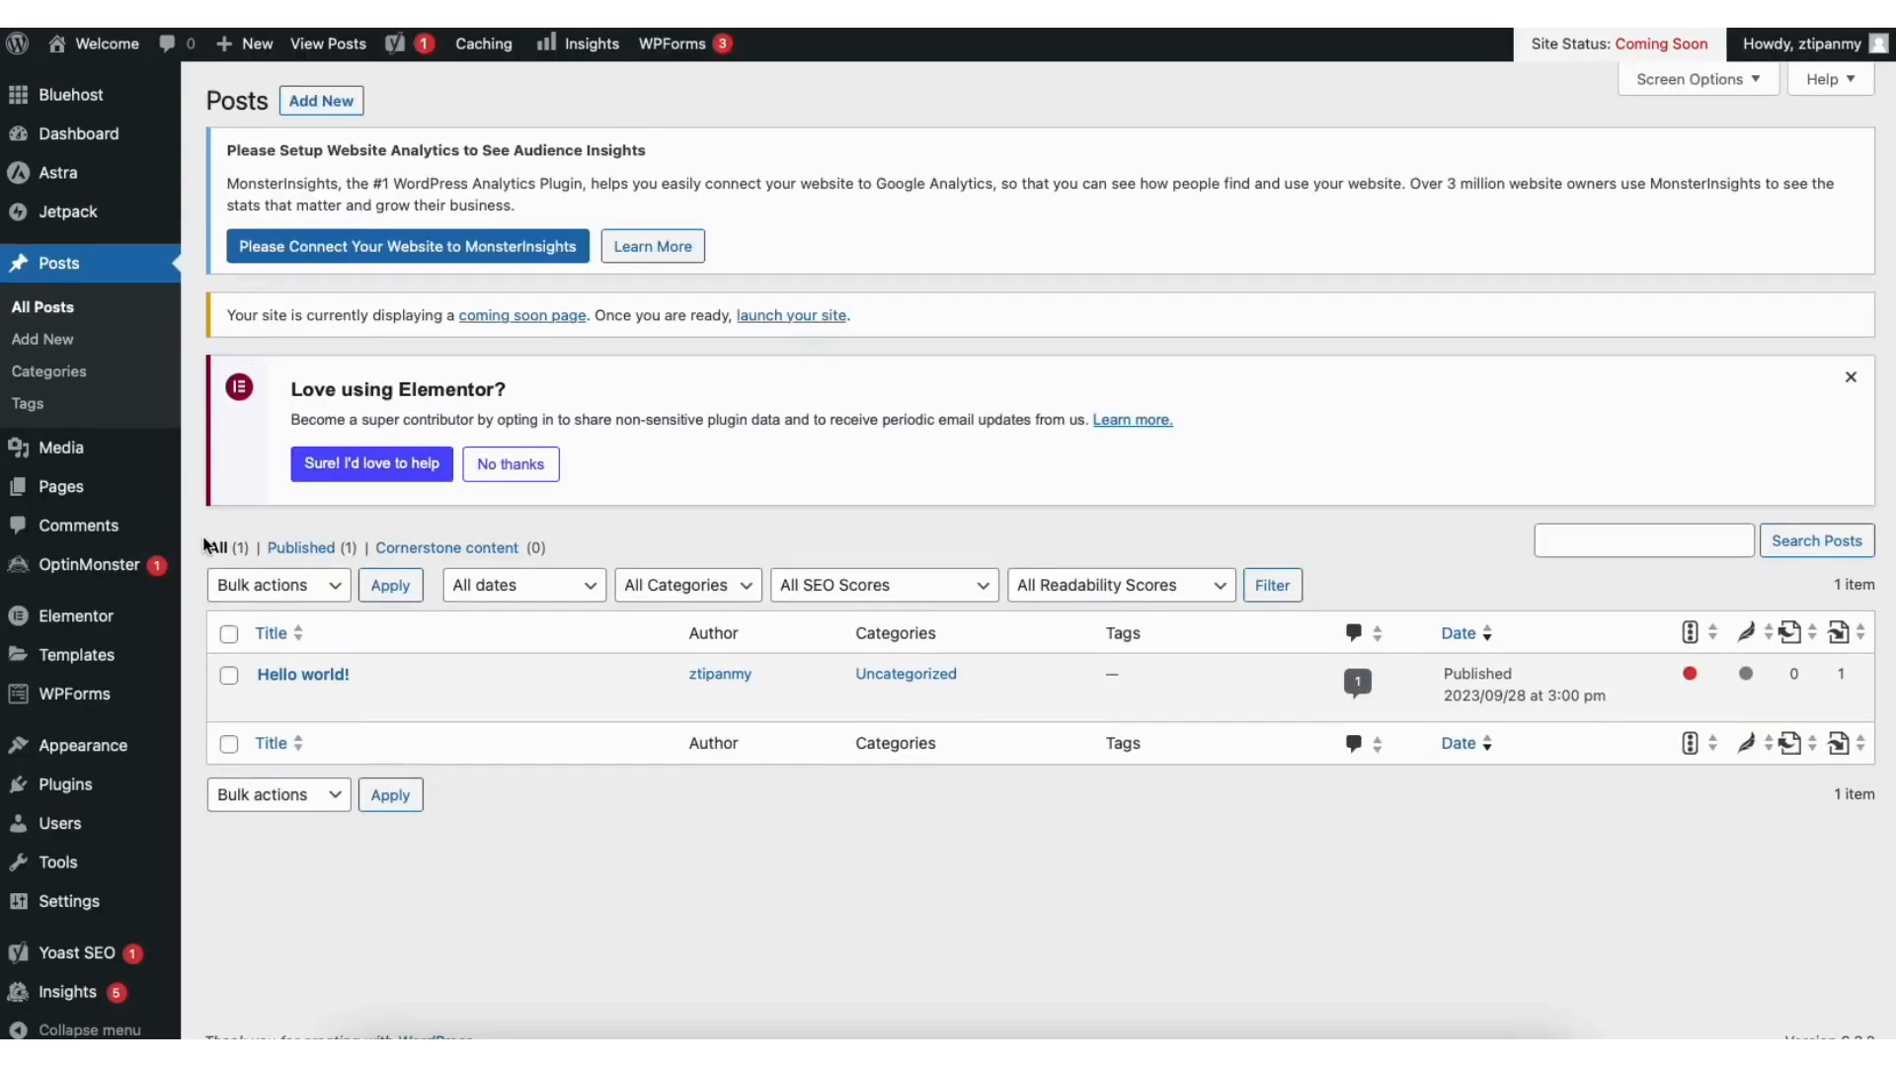
click(113, 531)
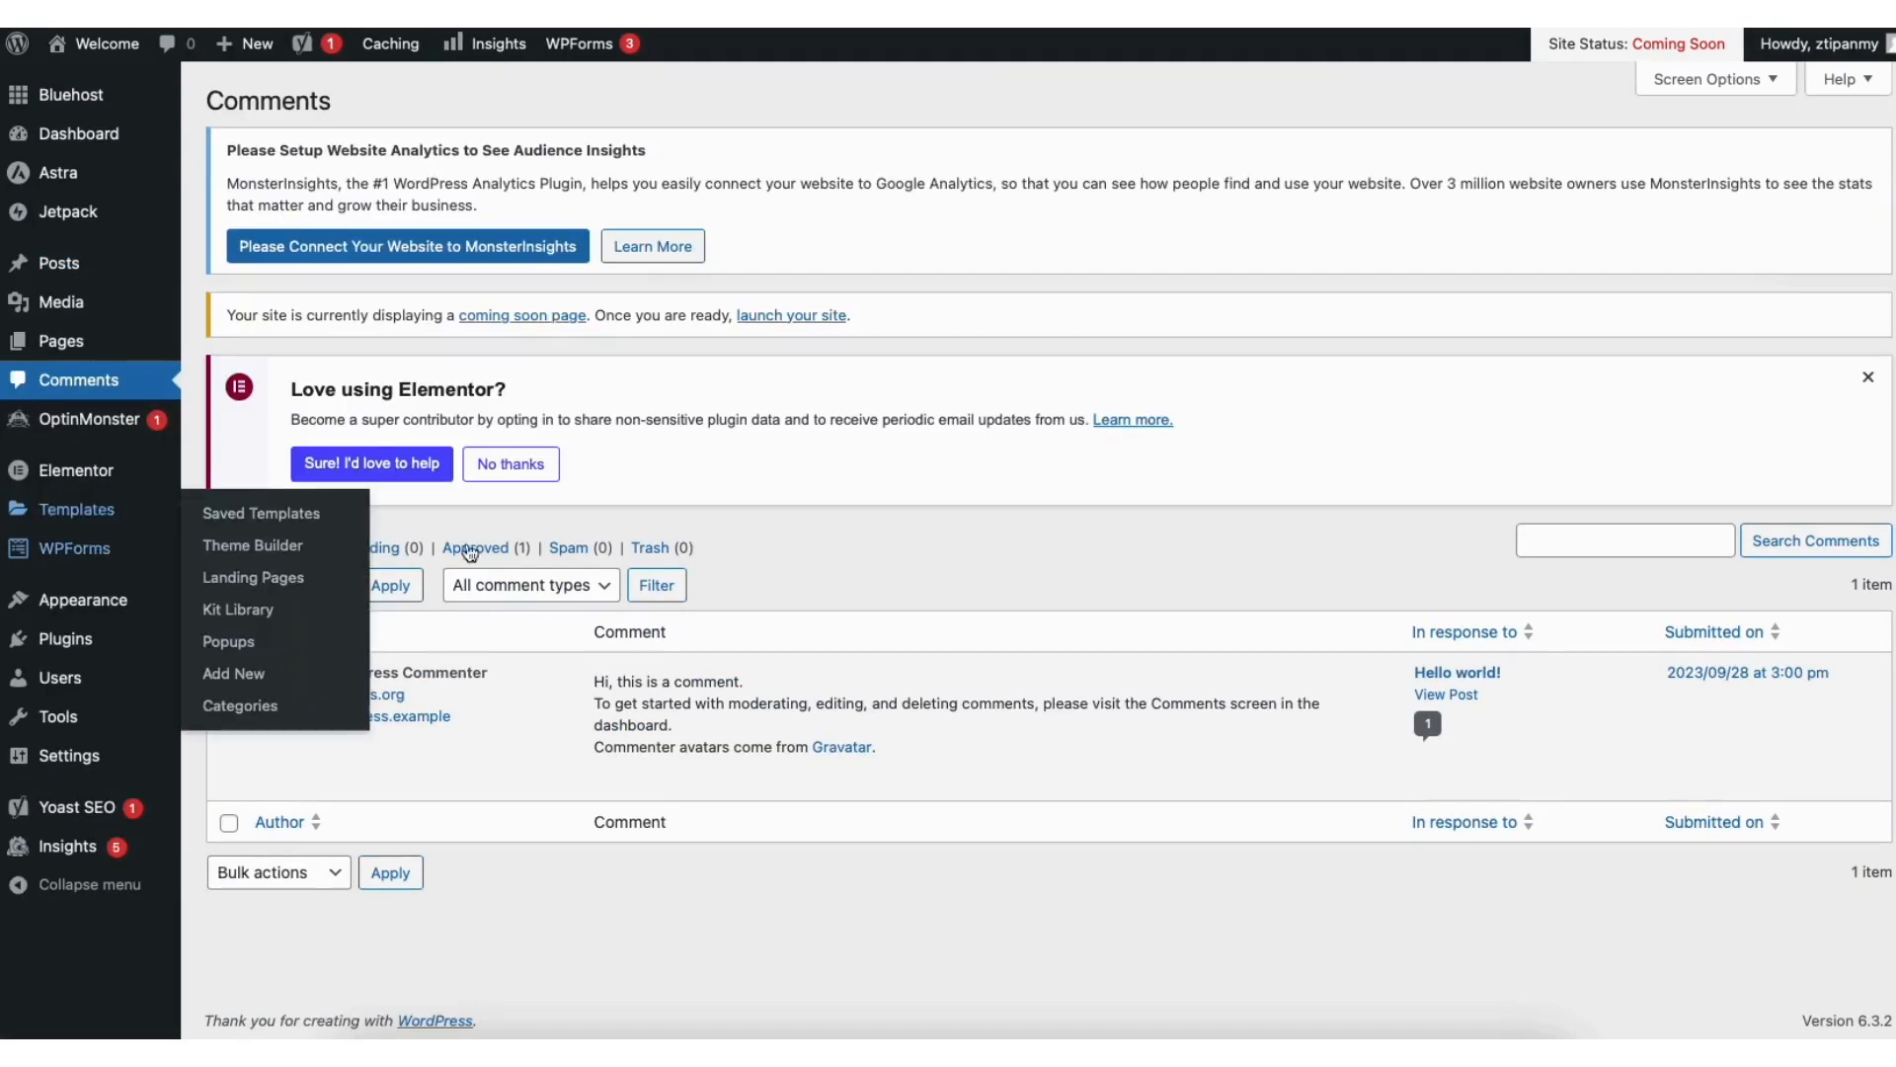
mouse_move(689, 769)
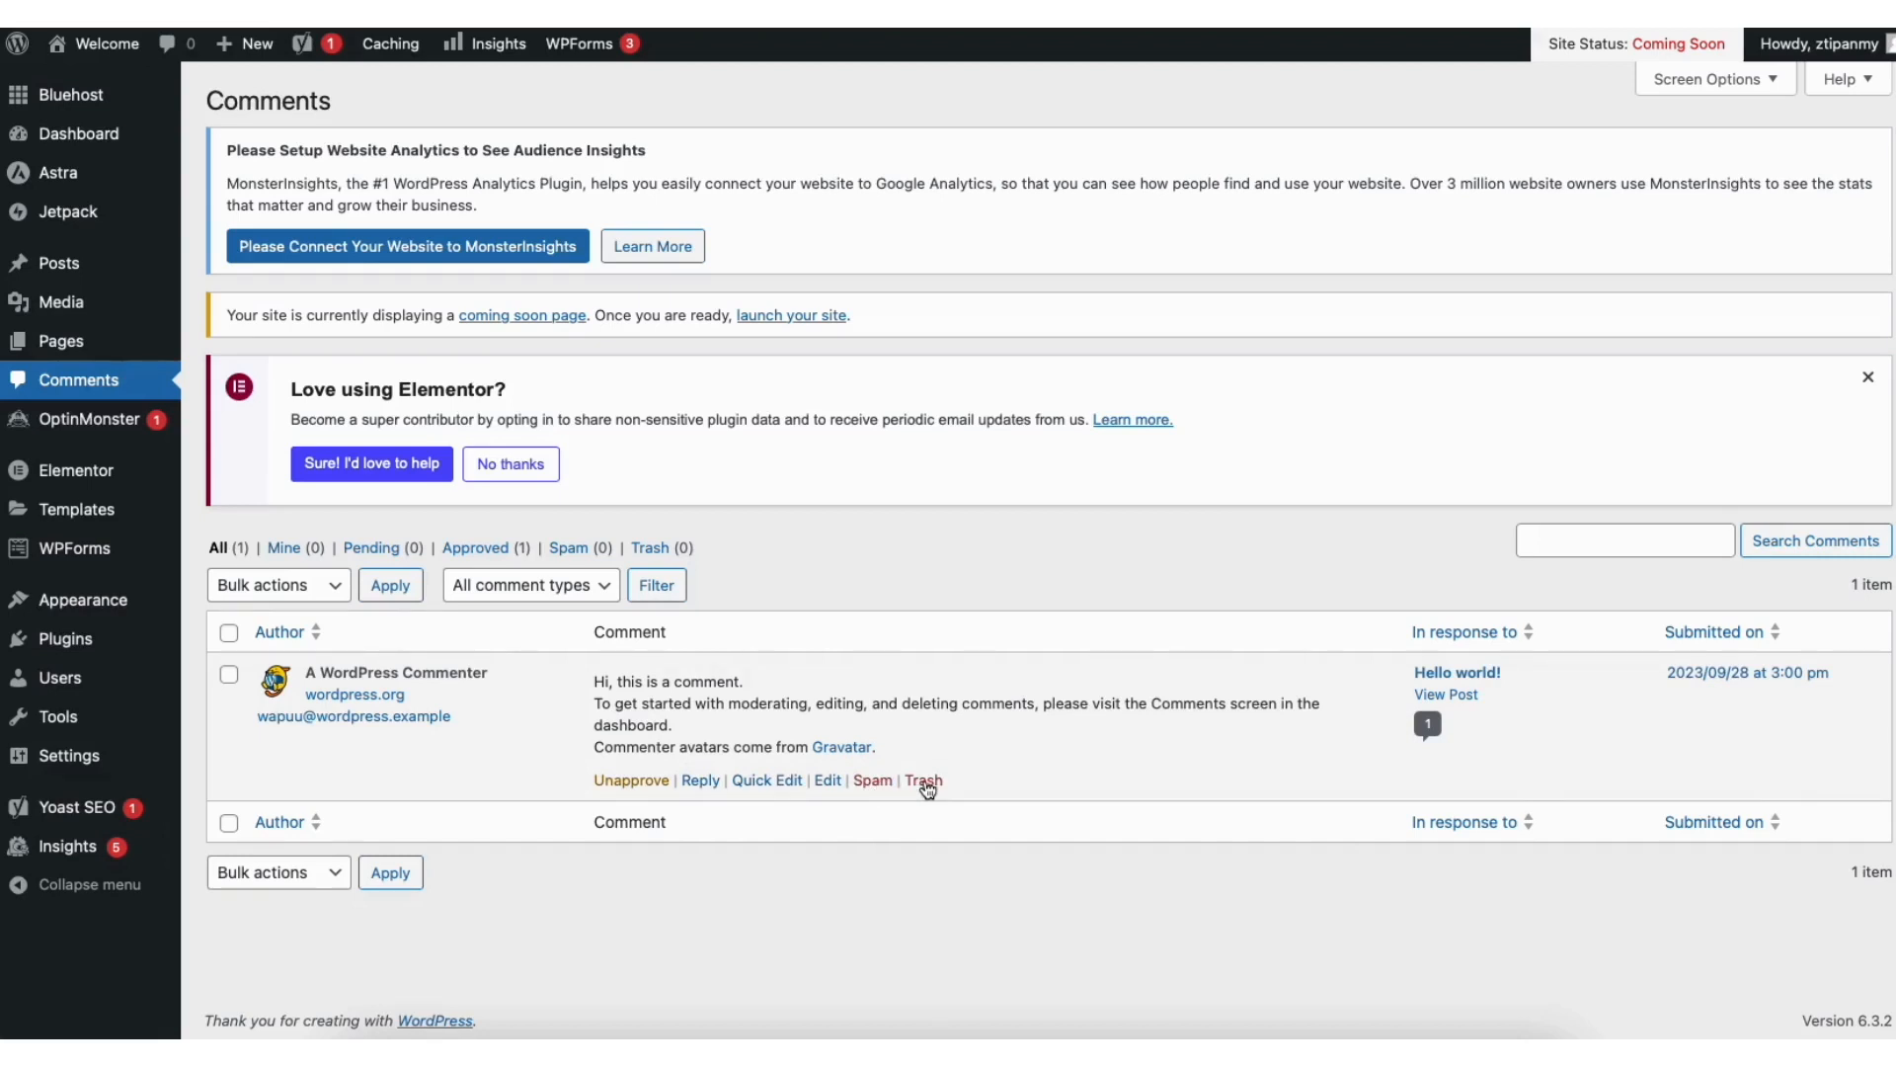
- Browse the featured plugins available to add to the site
mouse_move(70, 646)
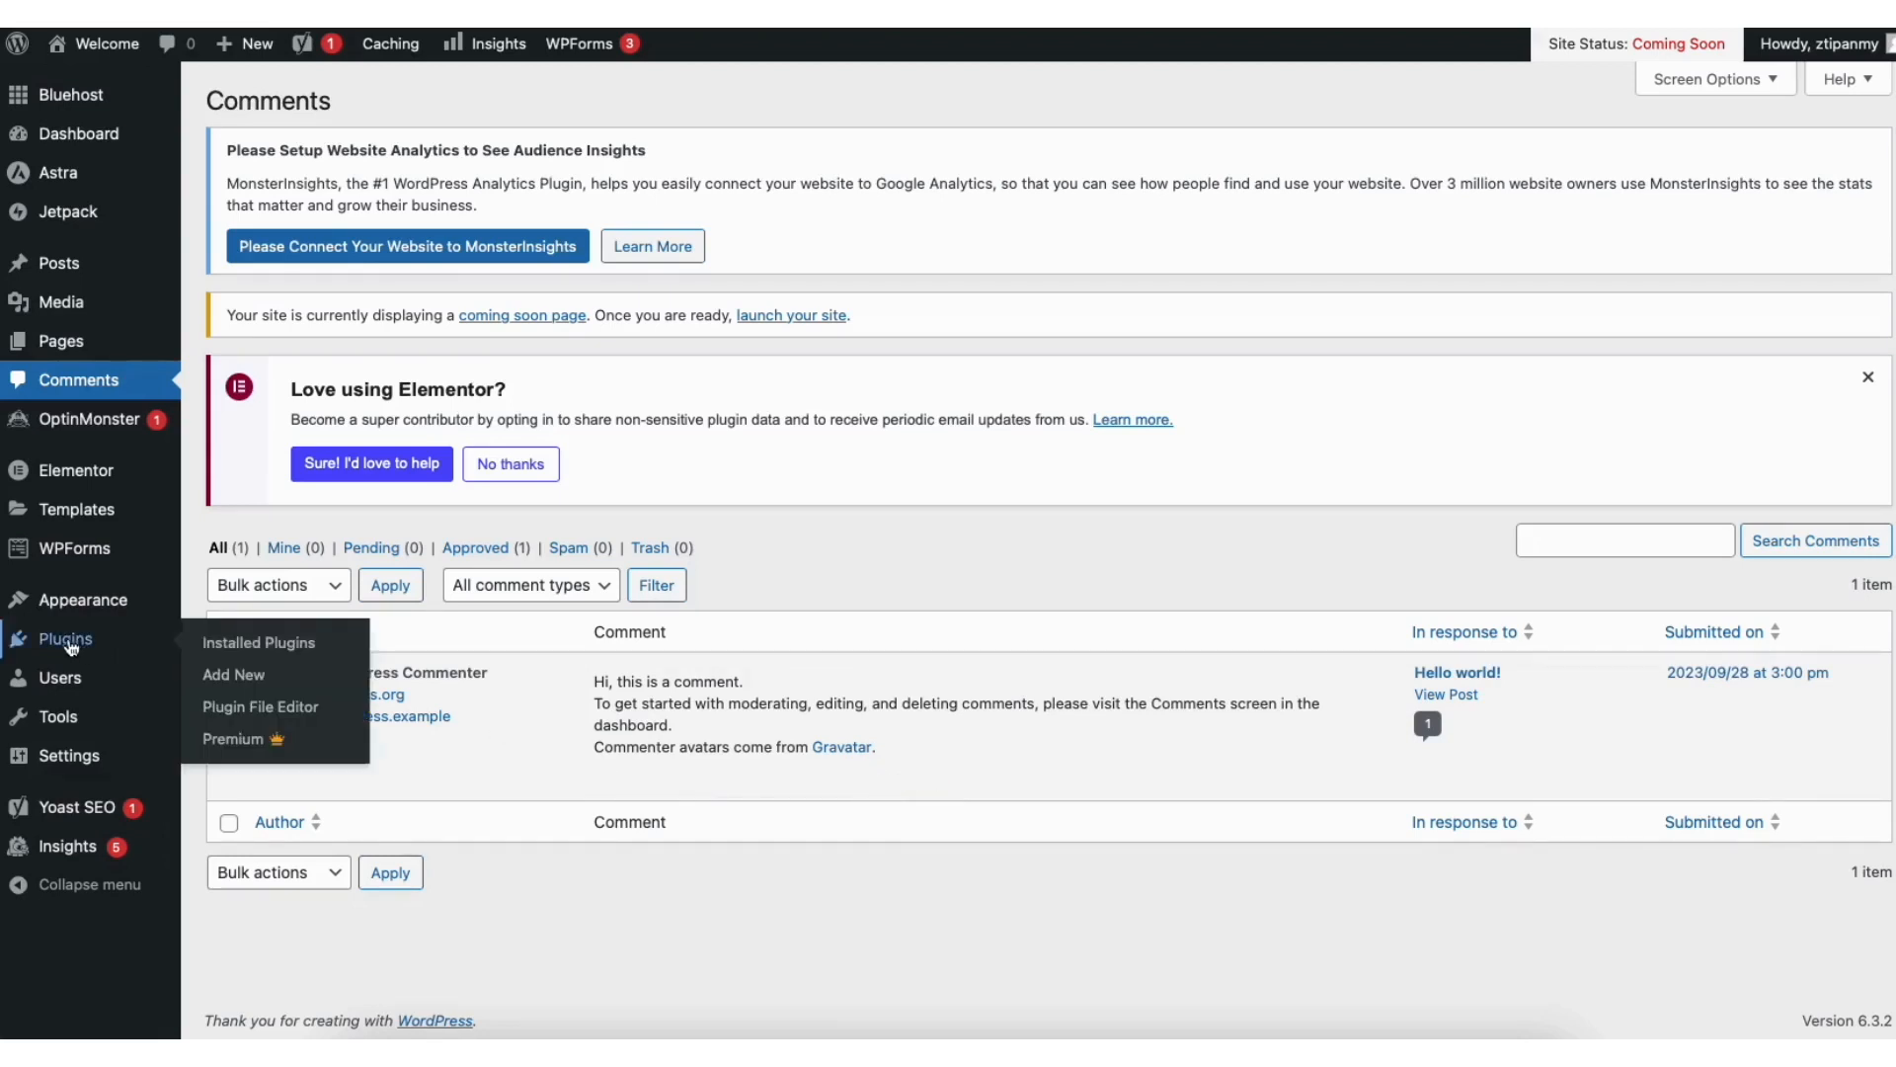
click(246, 679)
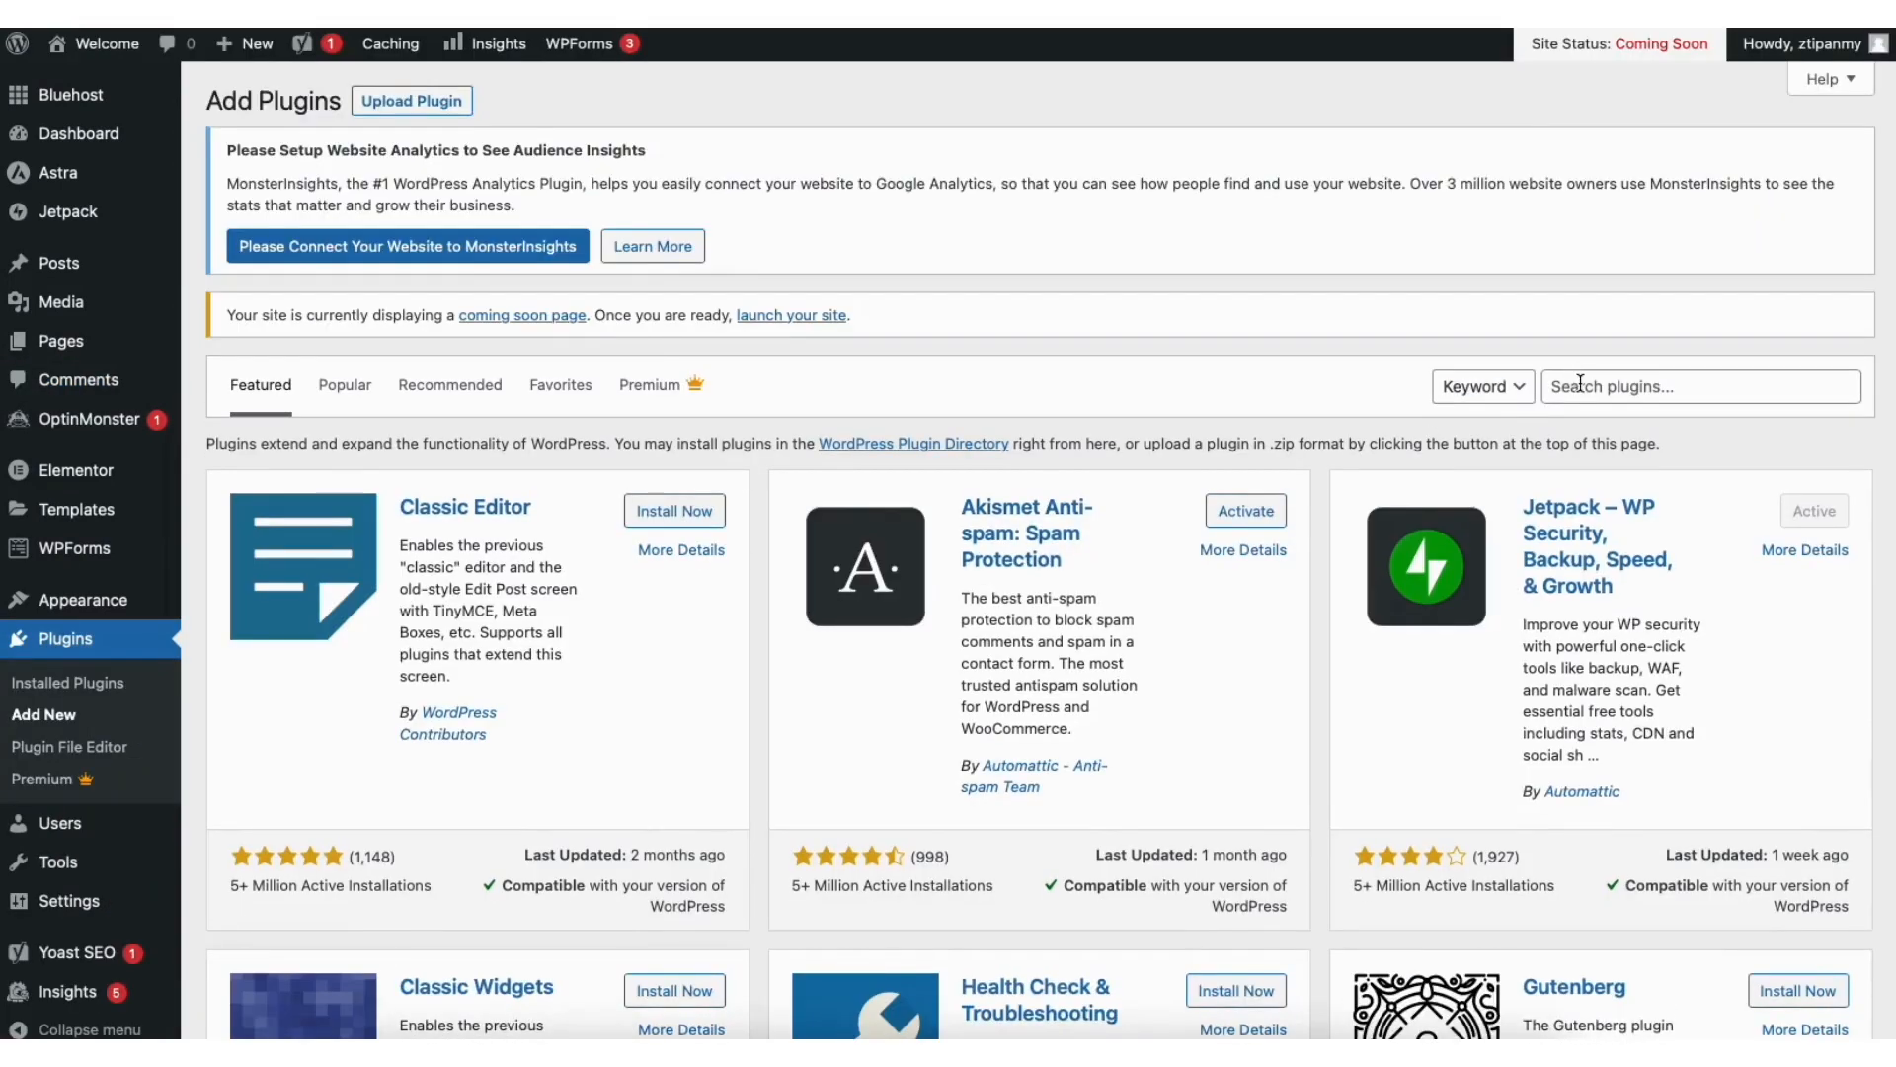
scroll(1580, 384, down, 3)
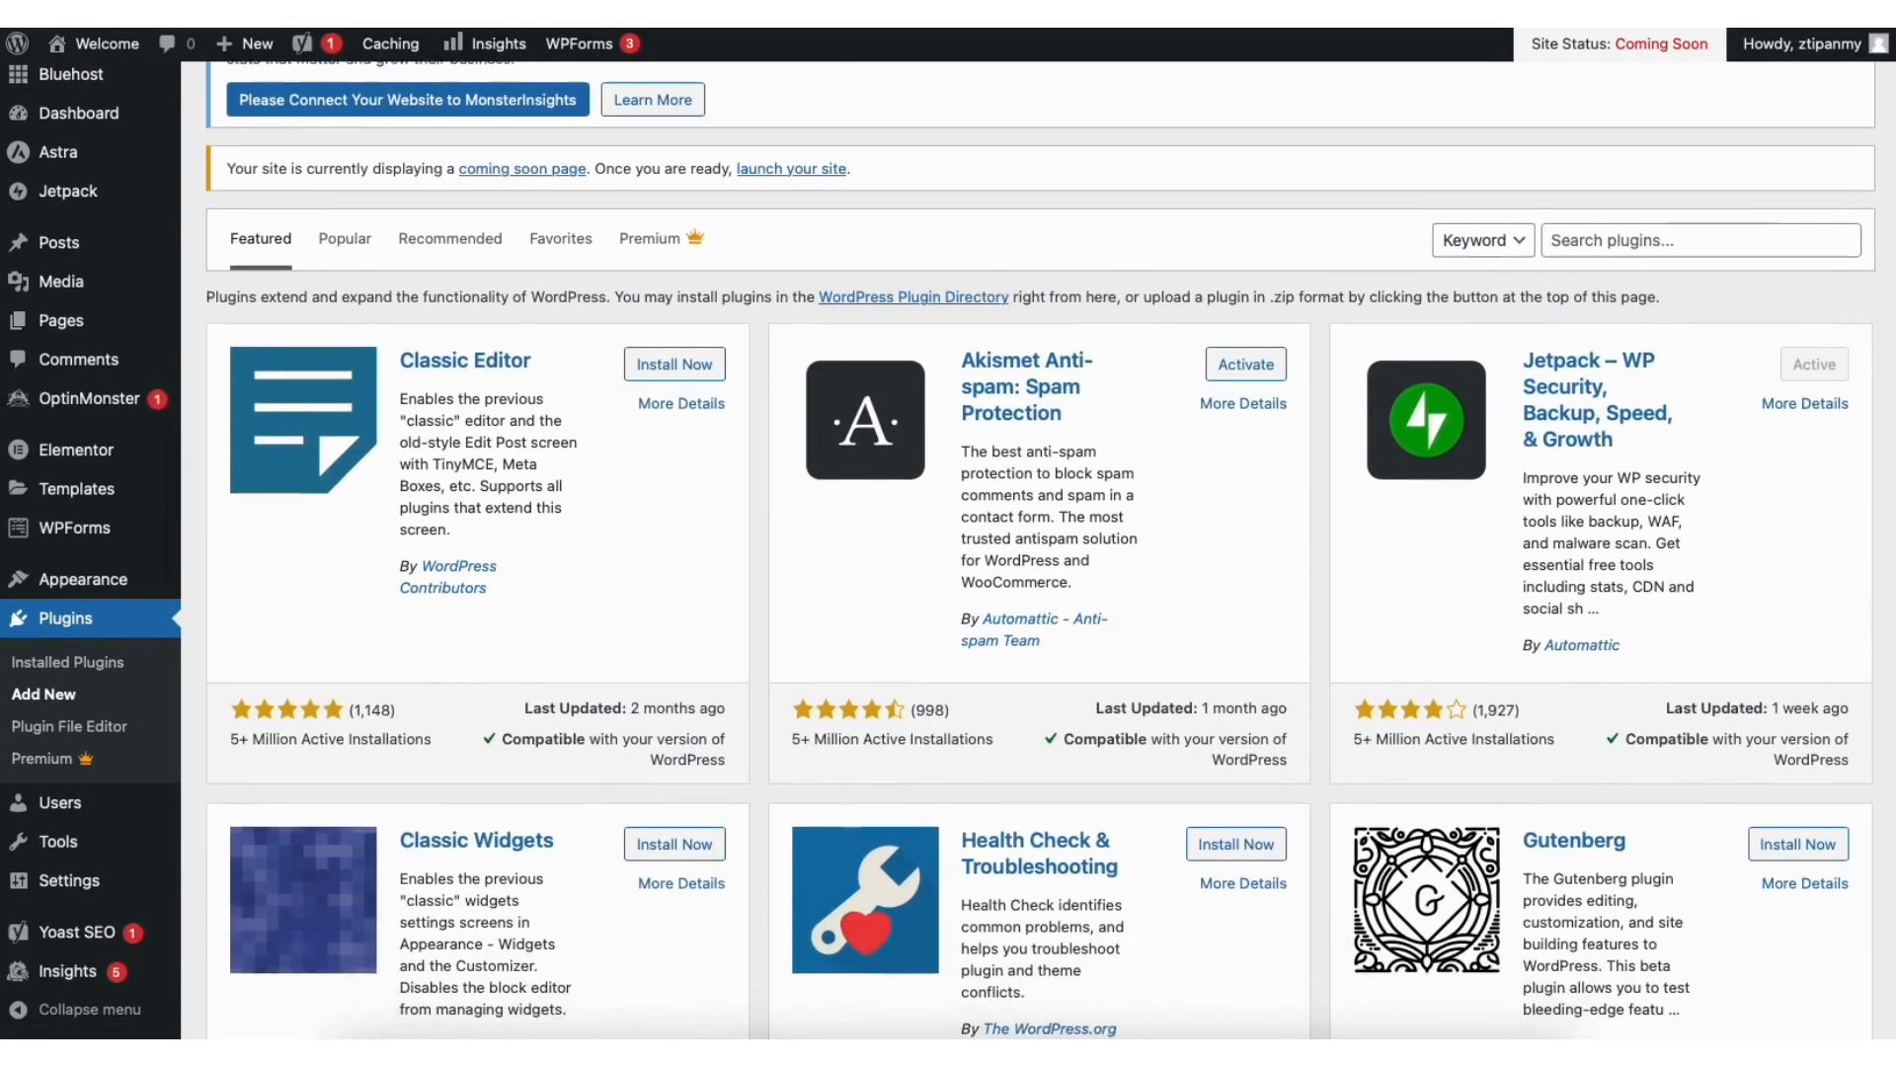
scroll(1037, 549, down, 2)
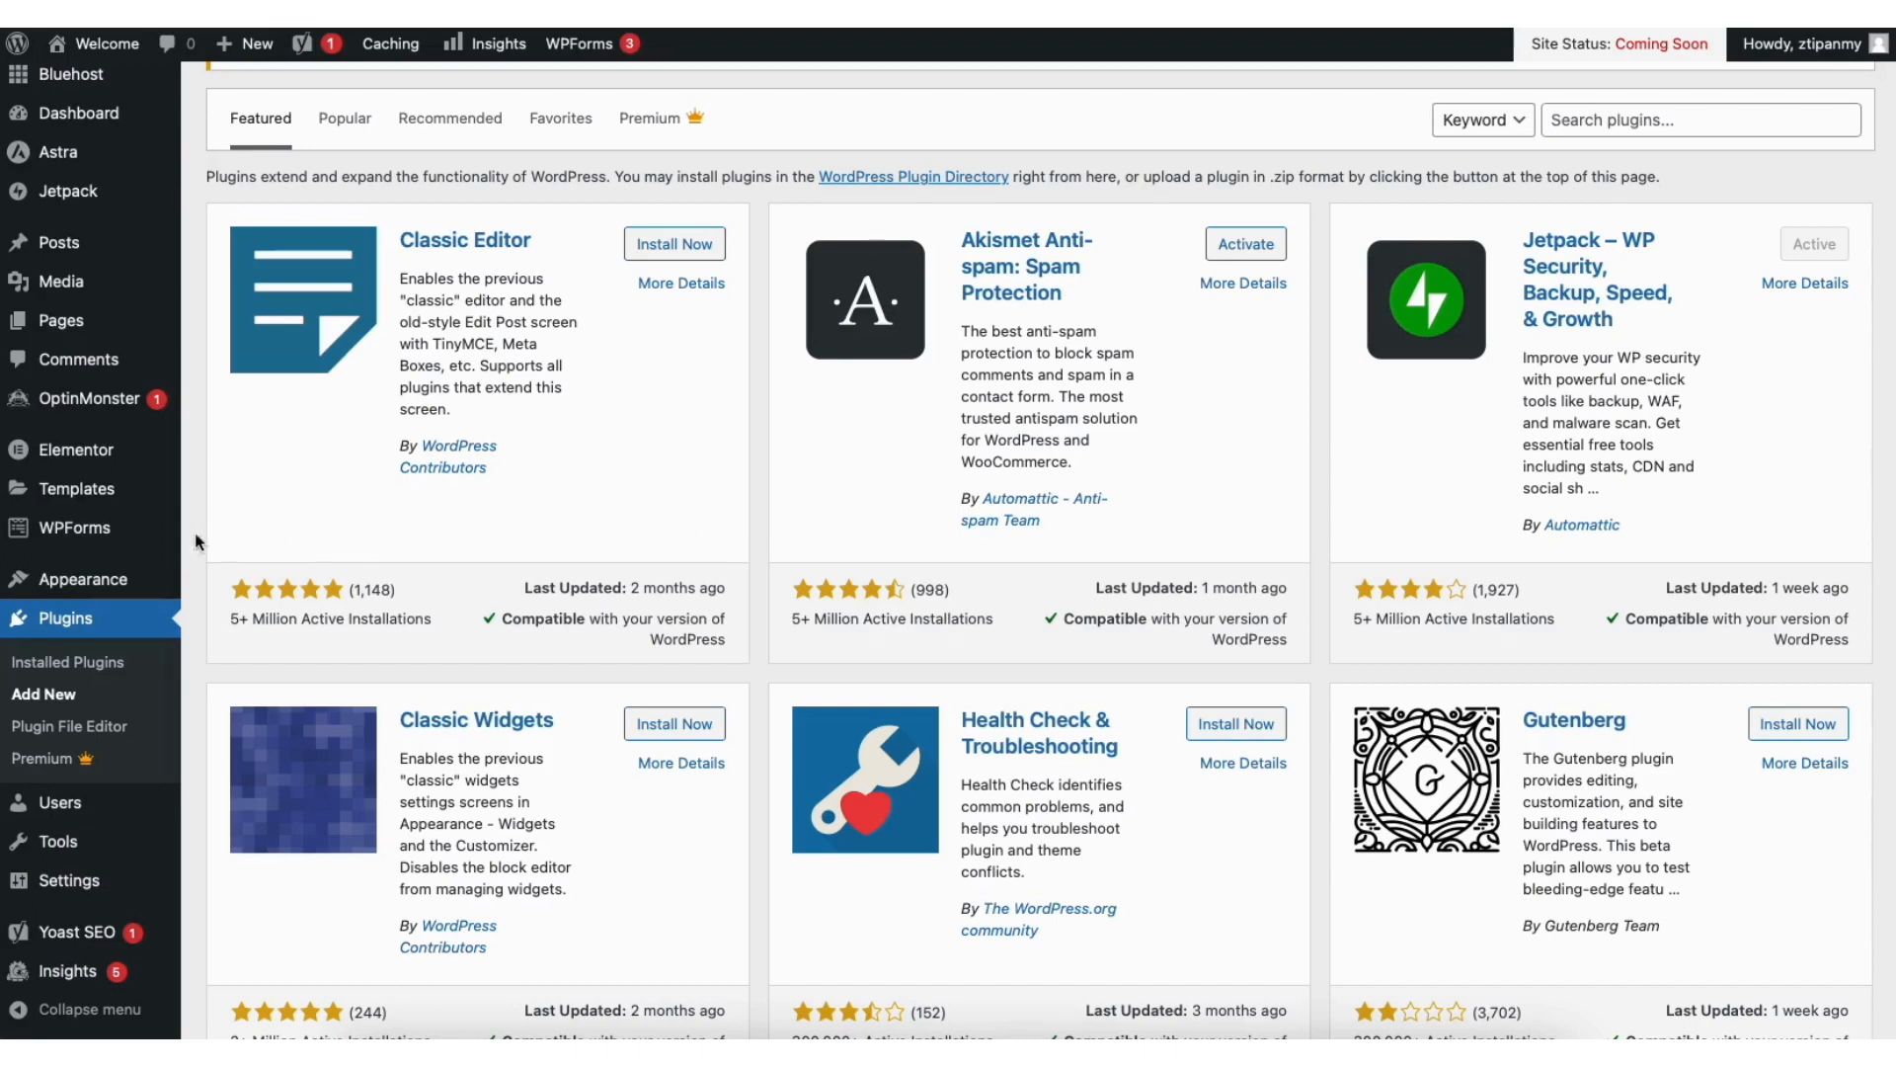
- Open the site's navigation menus and load the Primary Menu for editing
mouse_move(114, 587)
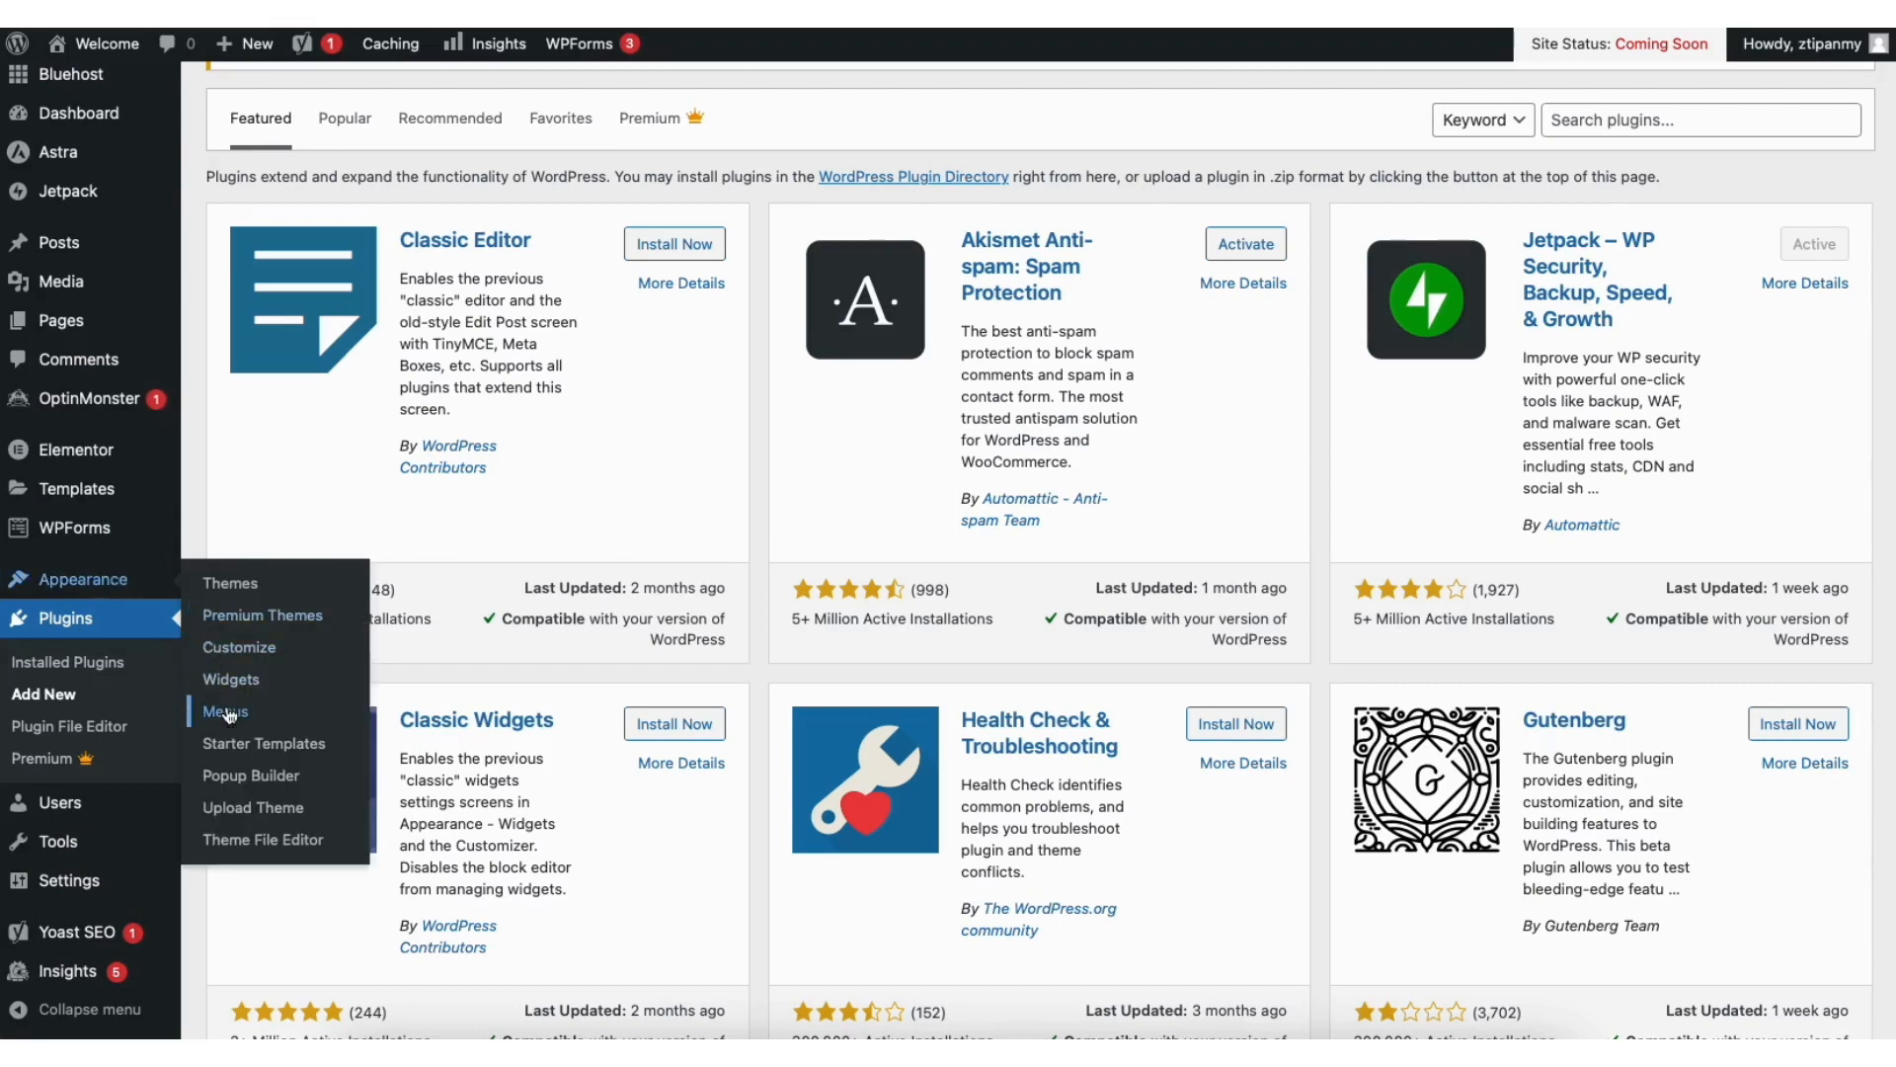
click(225, 712)
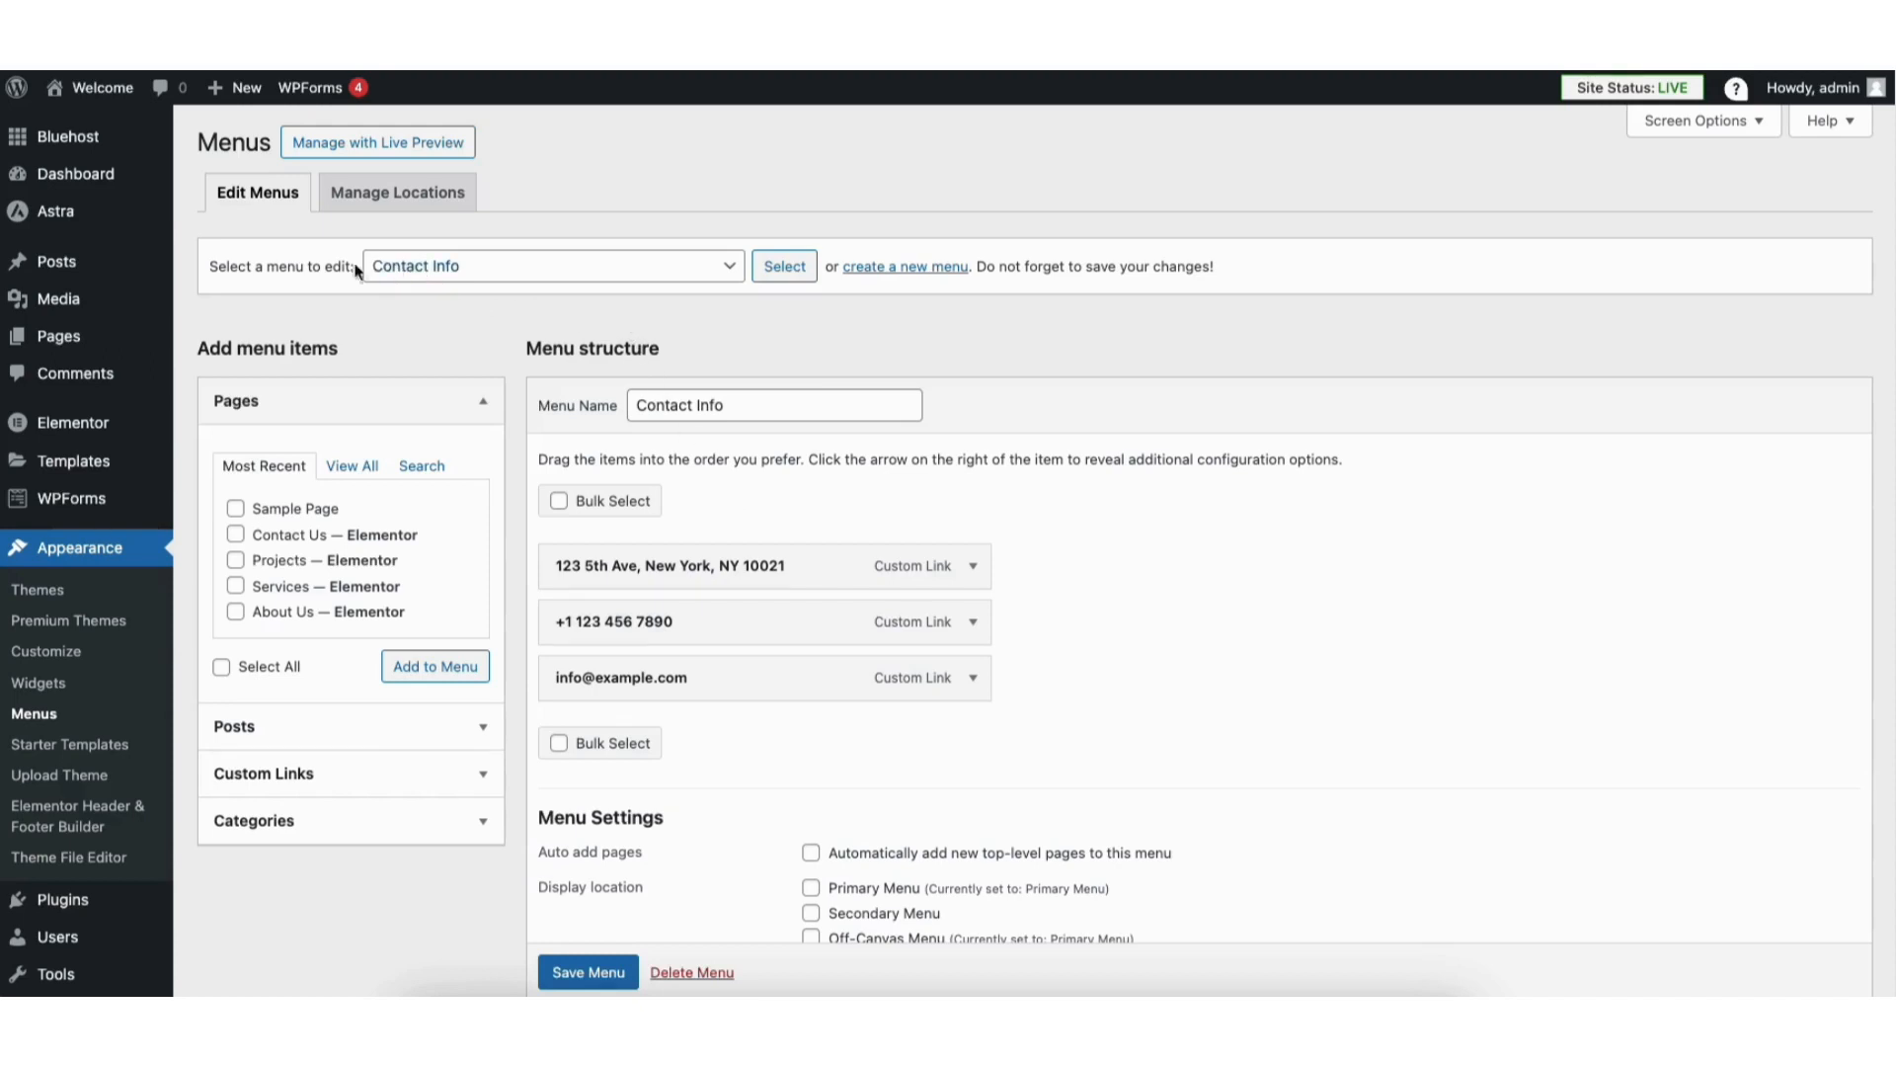
click(668, 275)
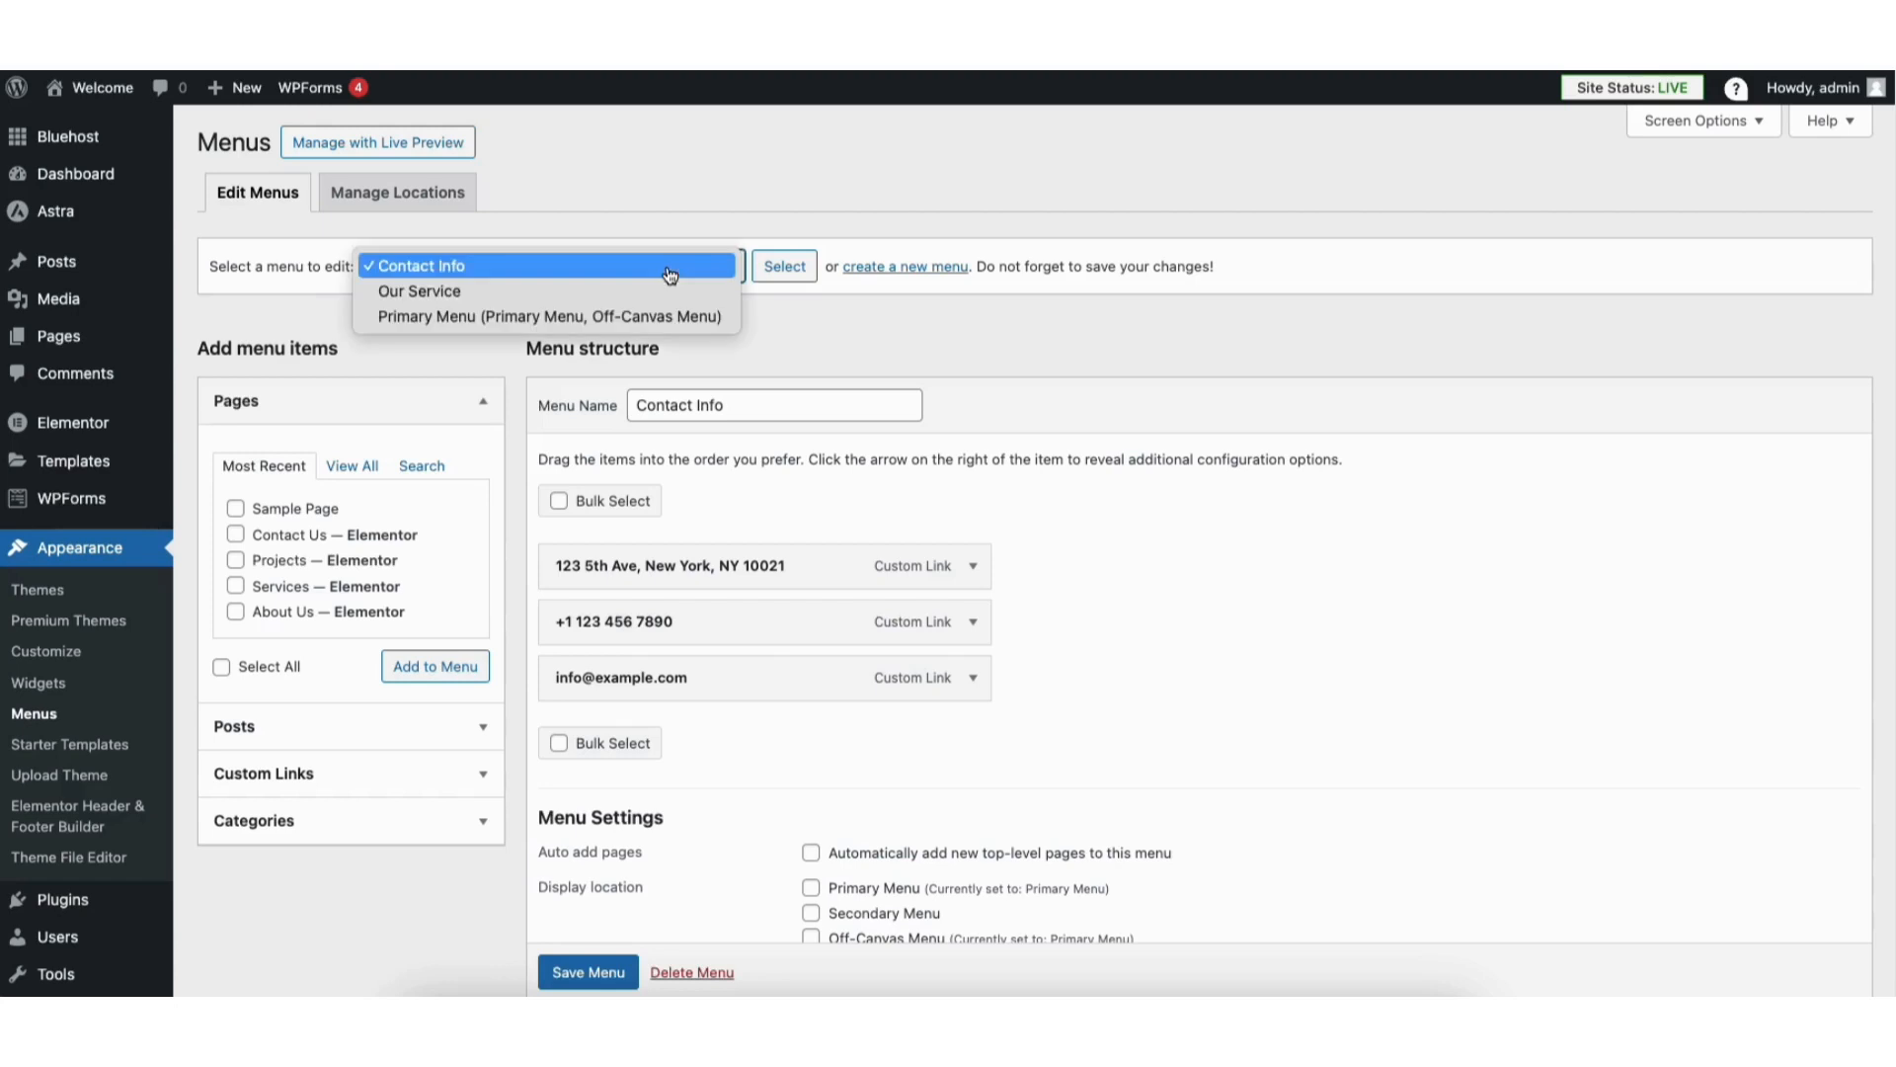
click(613, 316)
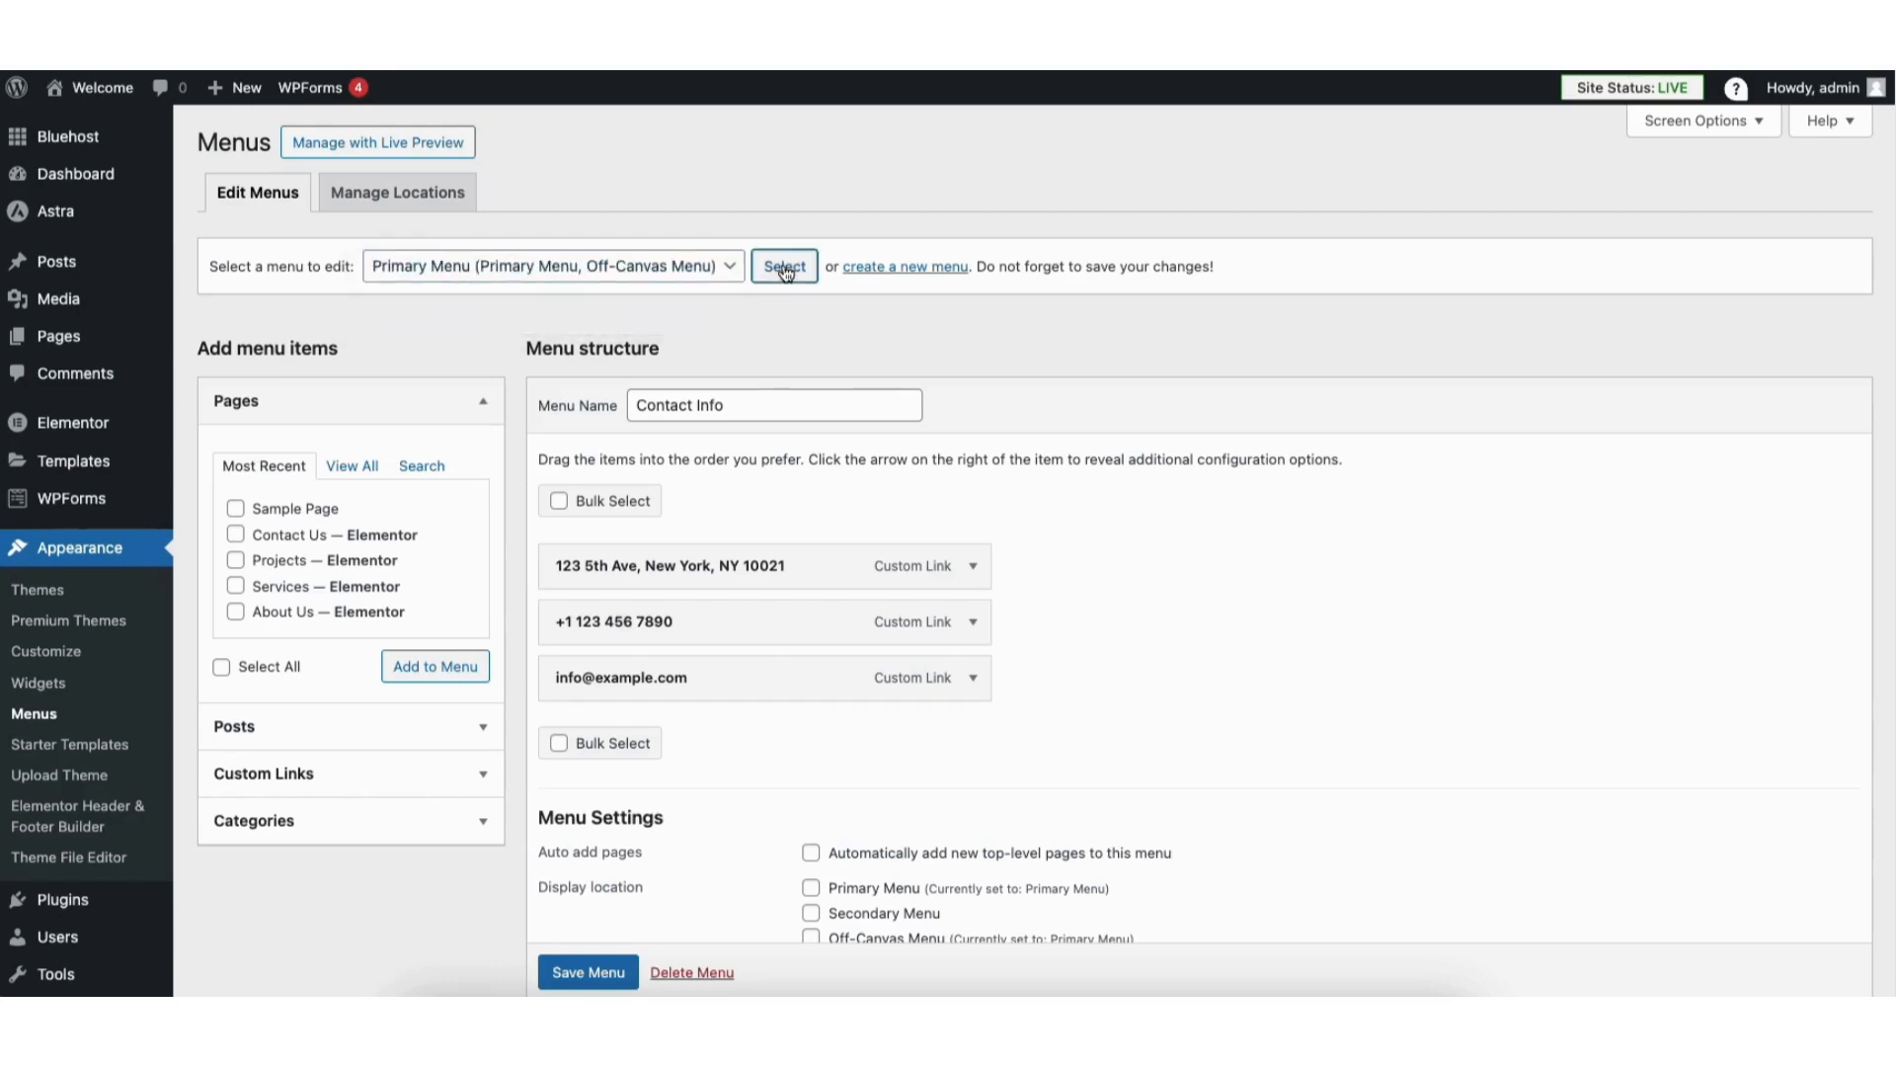
click(785, 268)
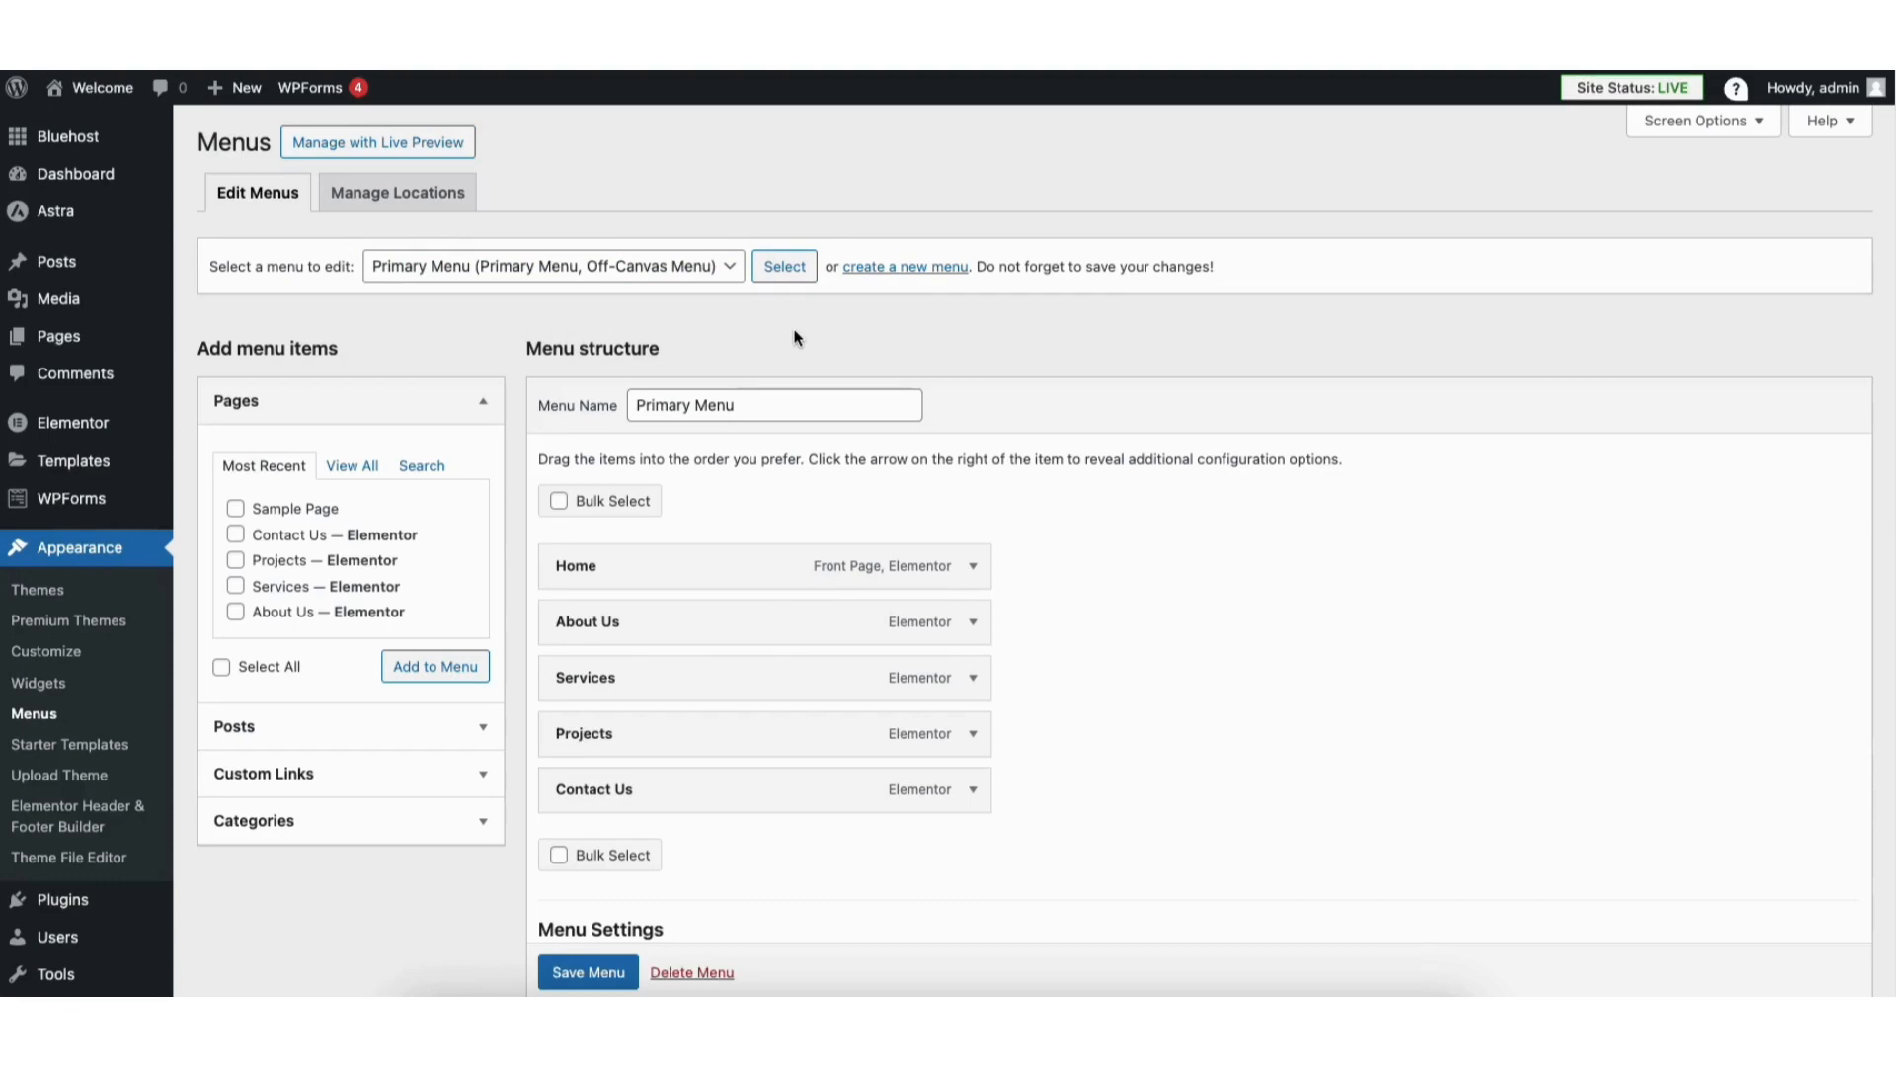
- Add Sample Page to the Primary Menu directly below Home and review its menu item settings
click(236, 508)
click(400, 660)
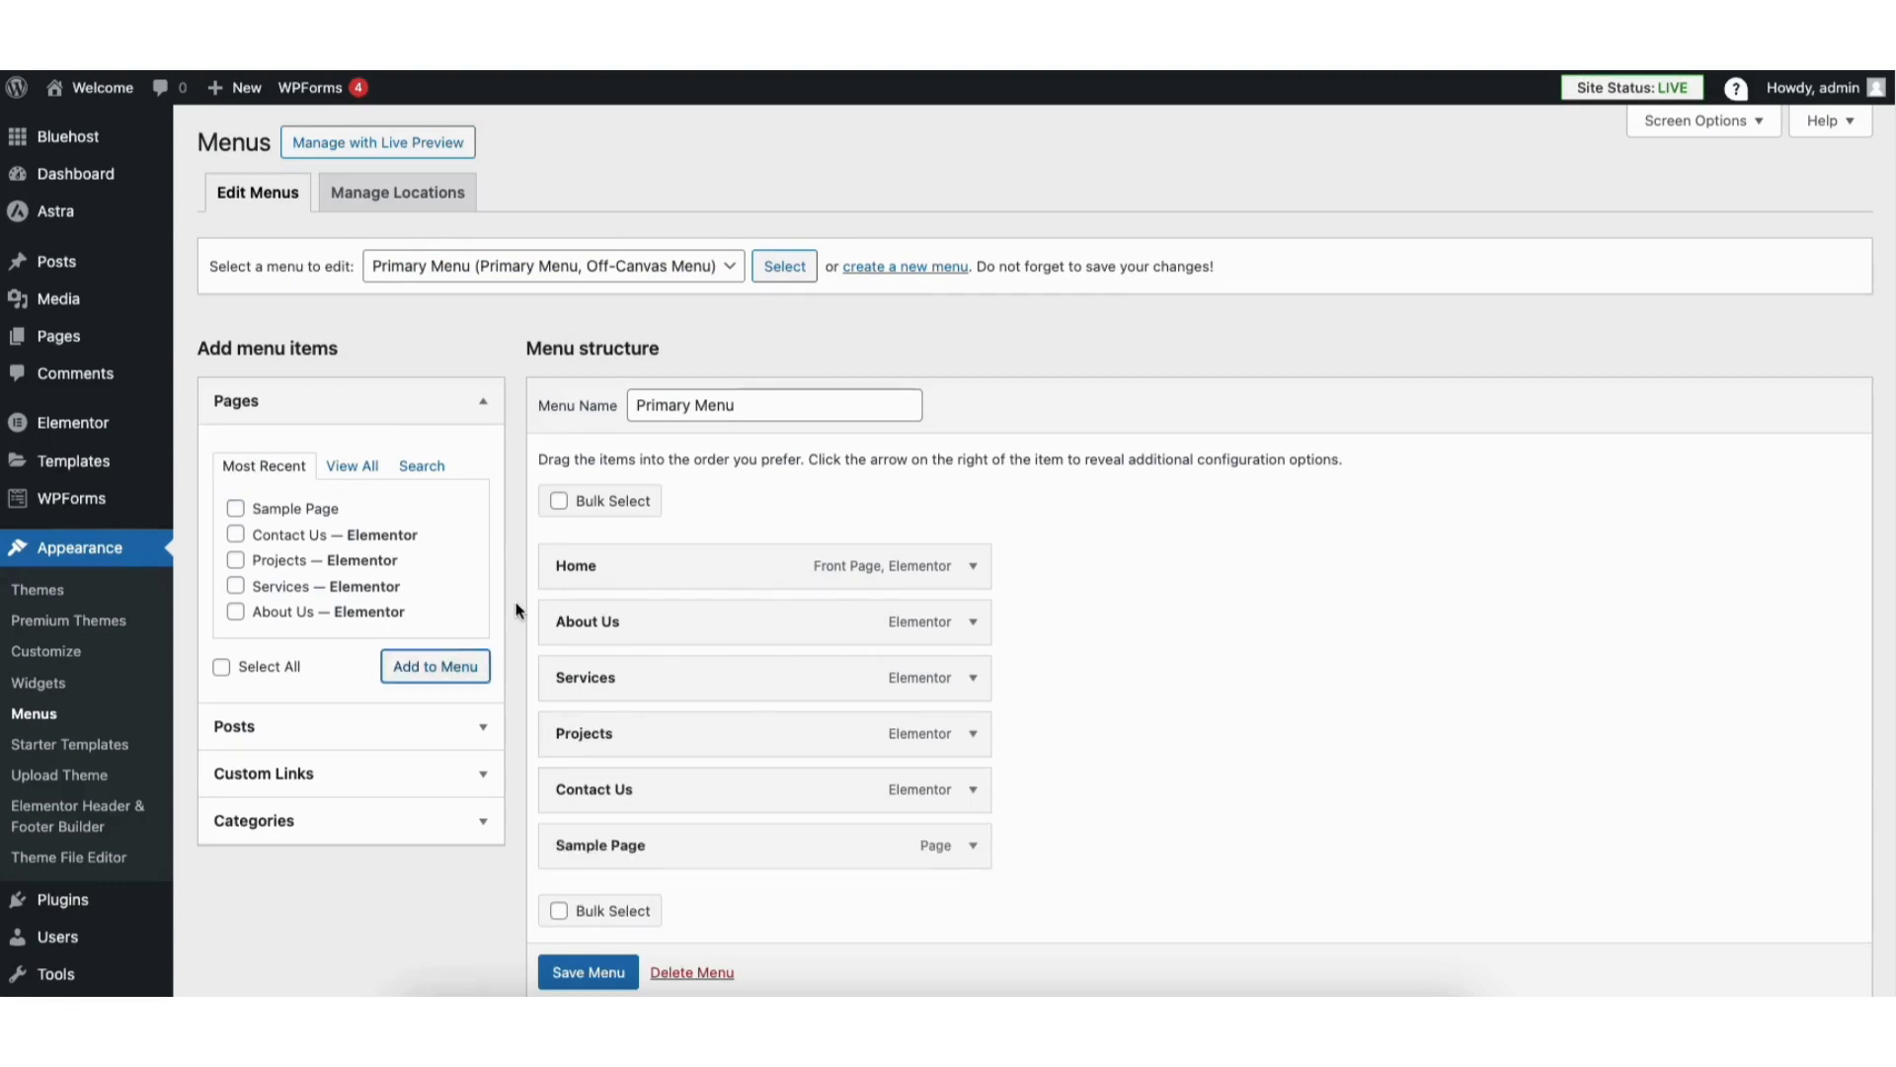
drag(583, 847, 580, 624)
click(972, 624)
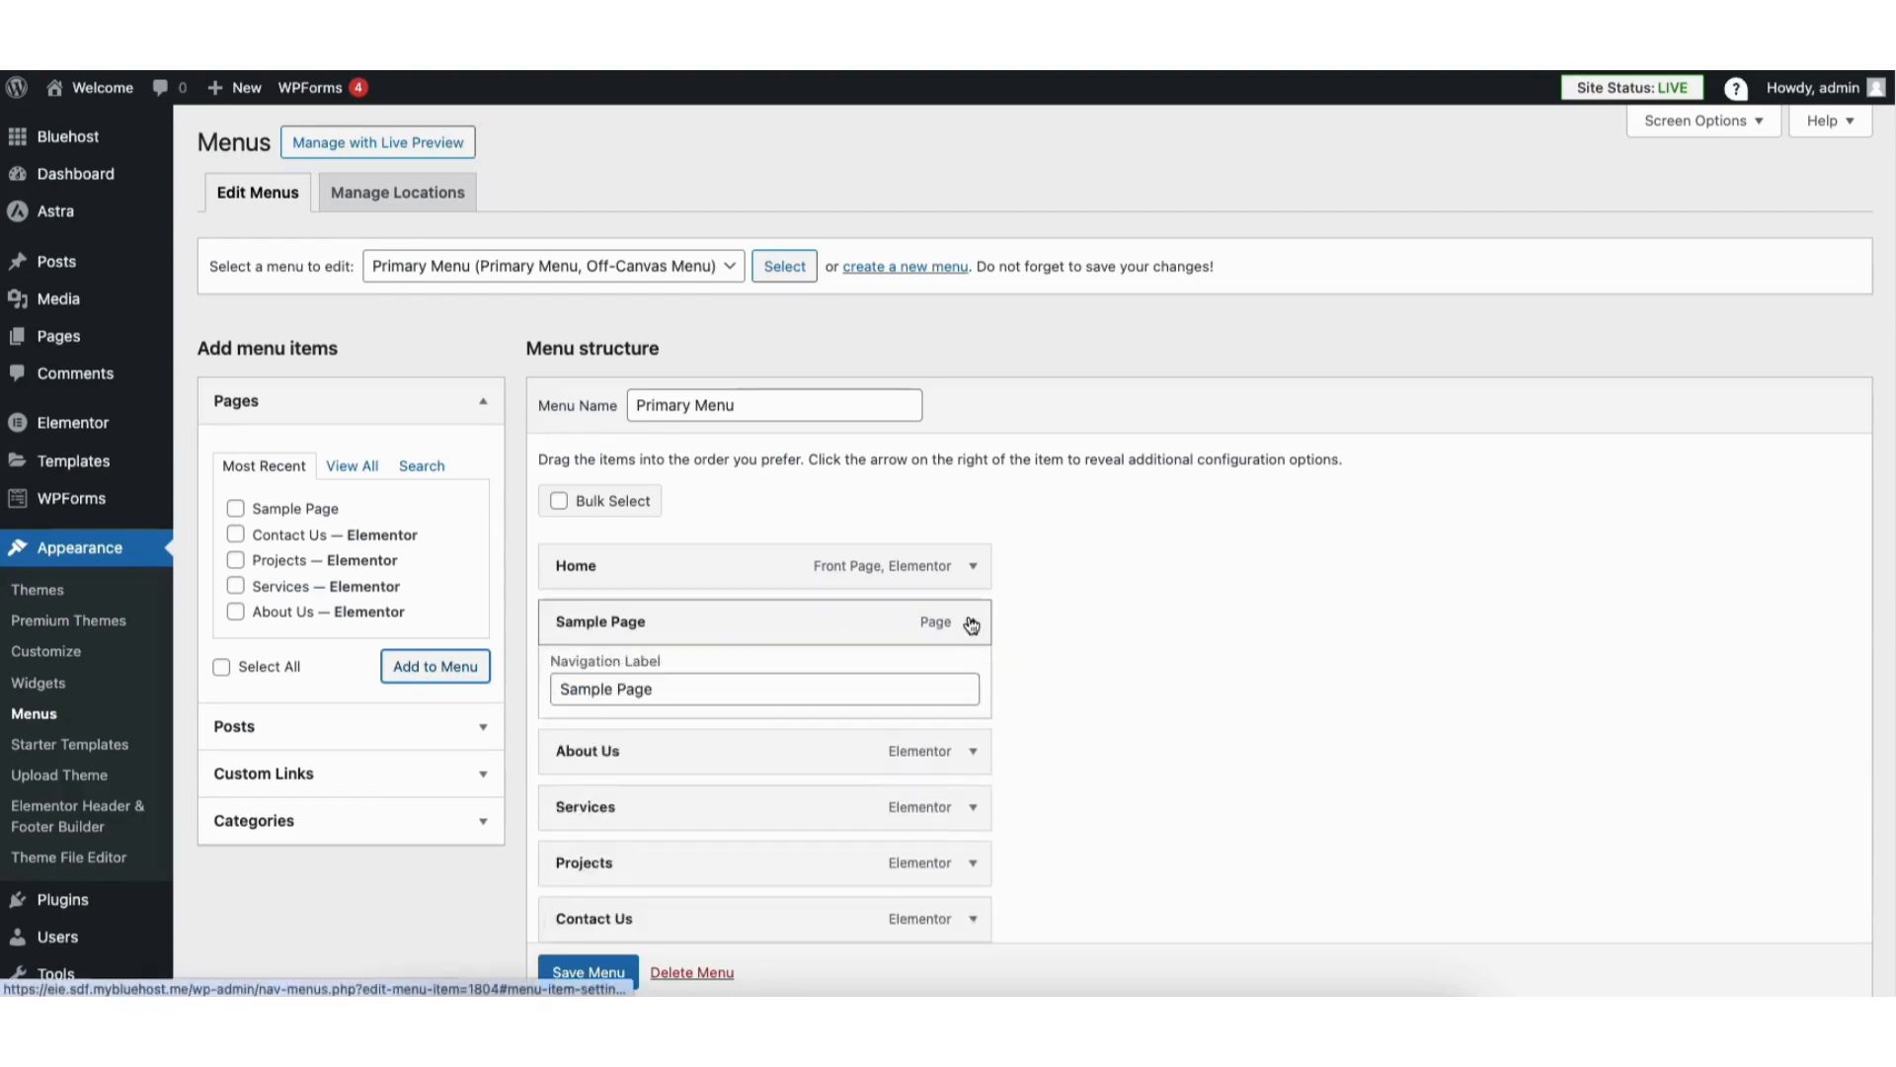
scroll(1509, 478, down, 2)
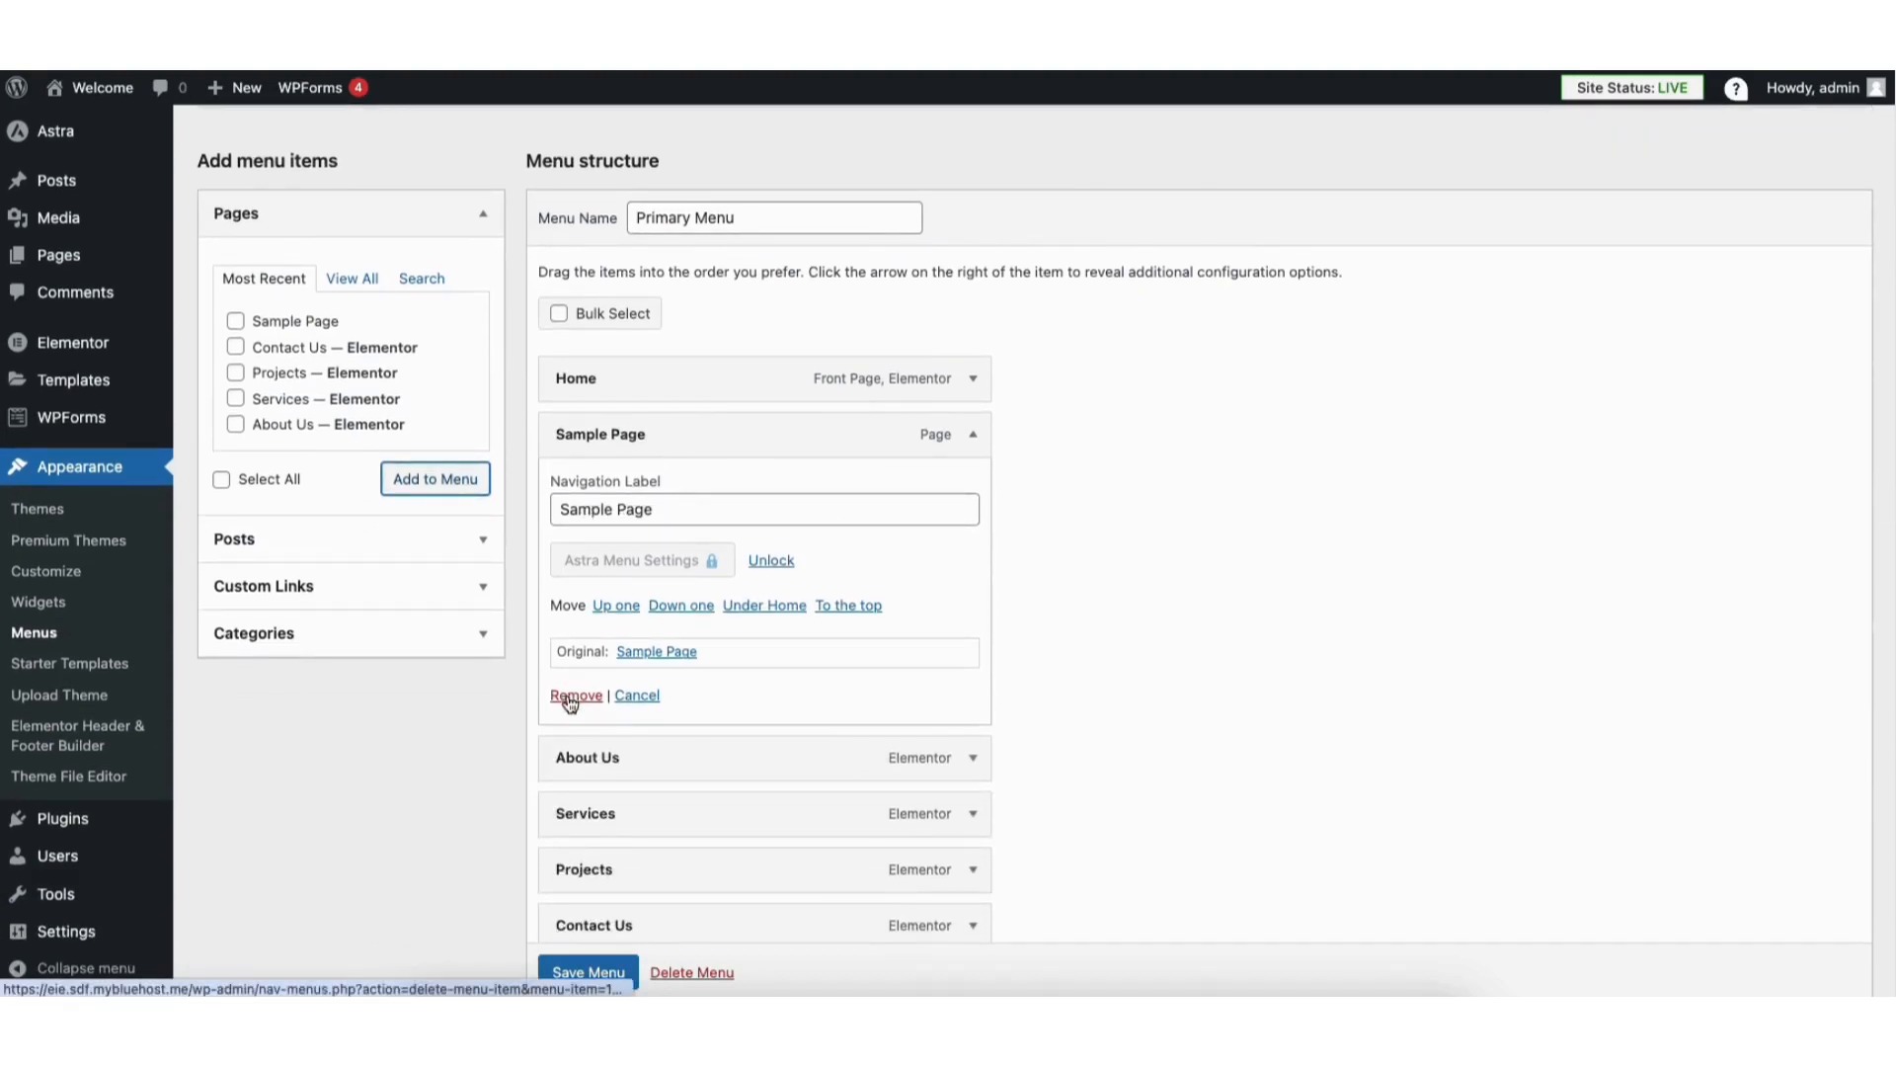
scroll(1886, 474, up, 2)
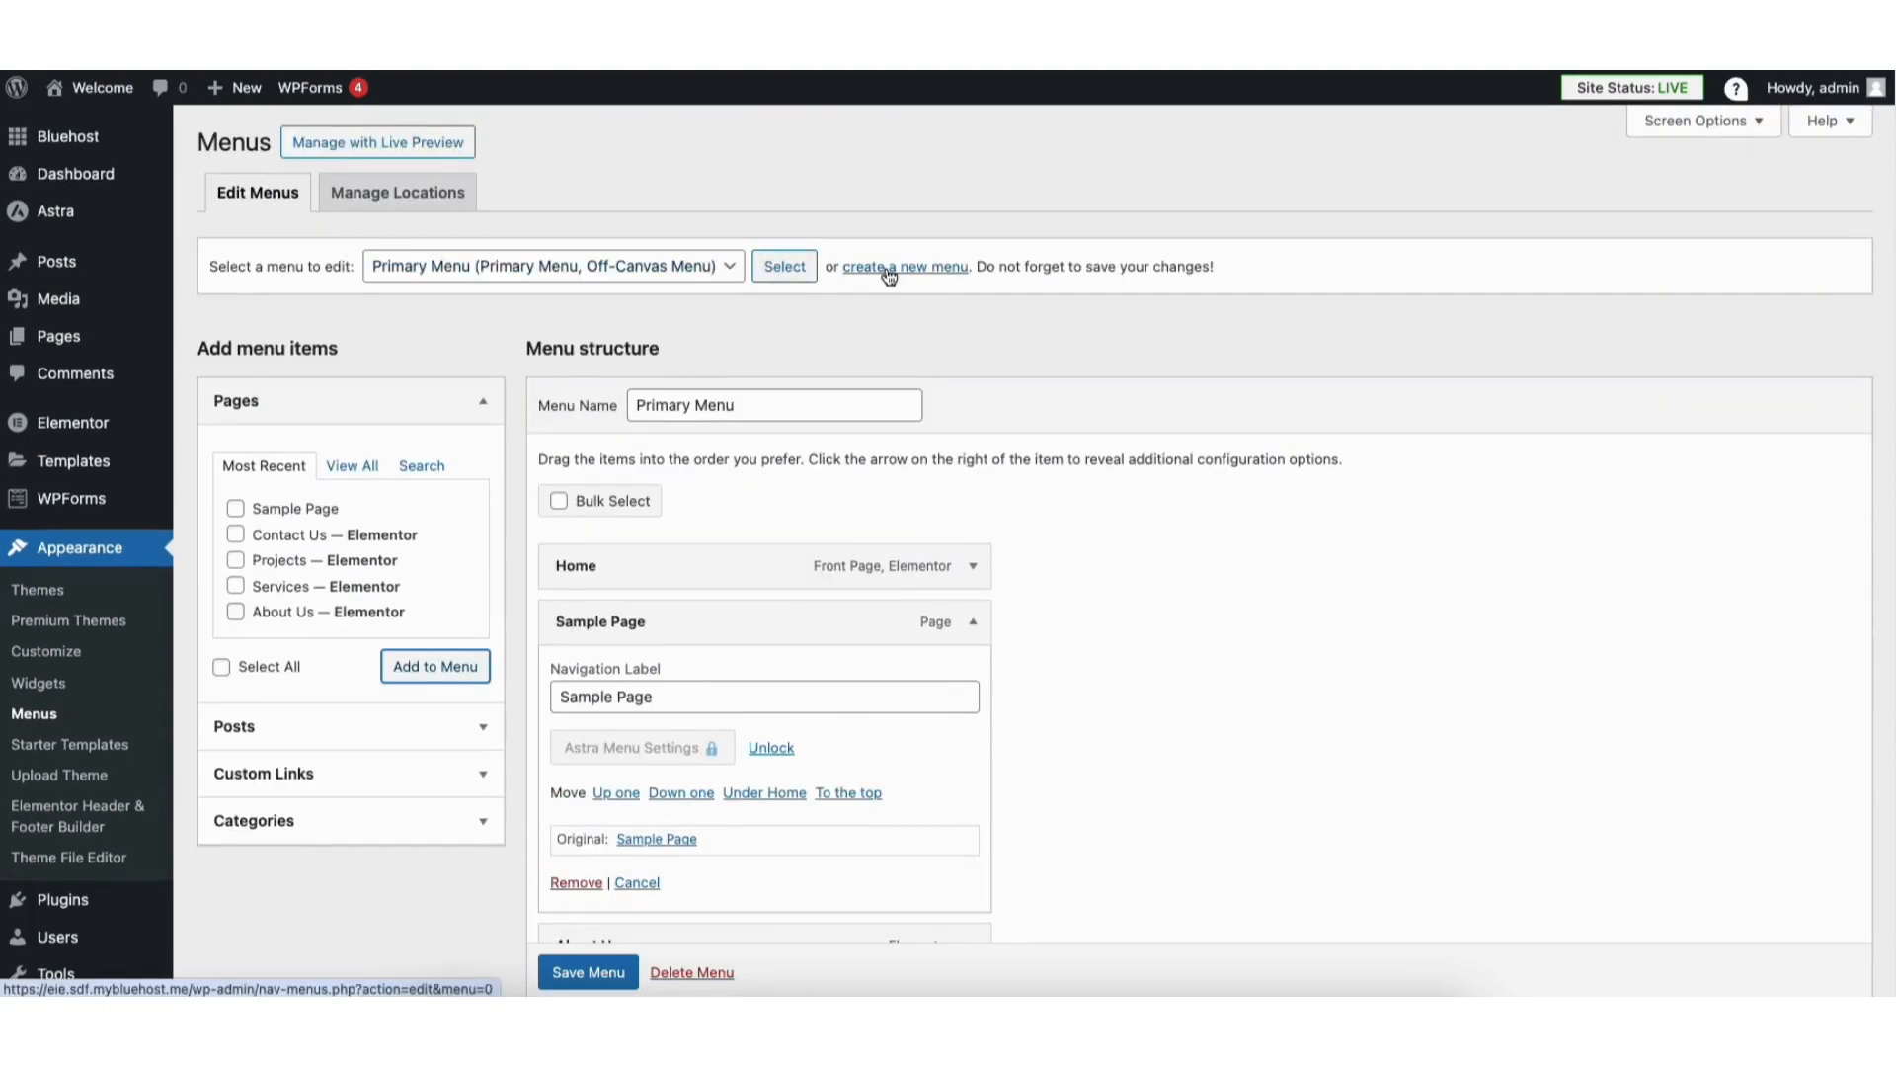
- Add a second Sample Page, nest both Sample Page items under Services as sub items, and save the menu
click(235, 508)
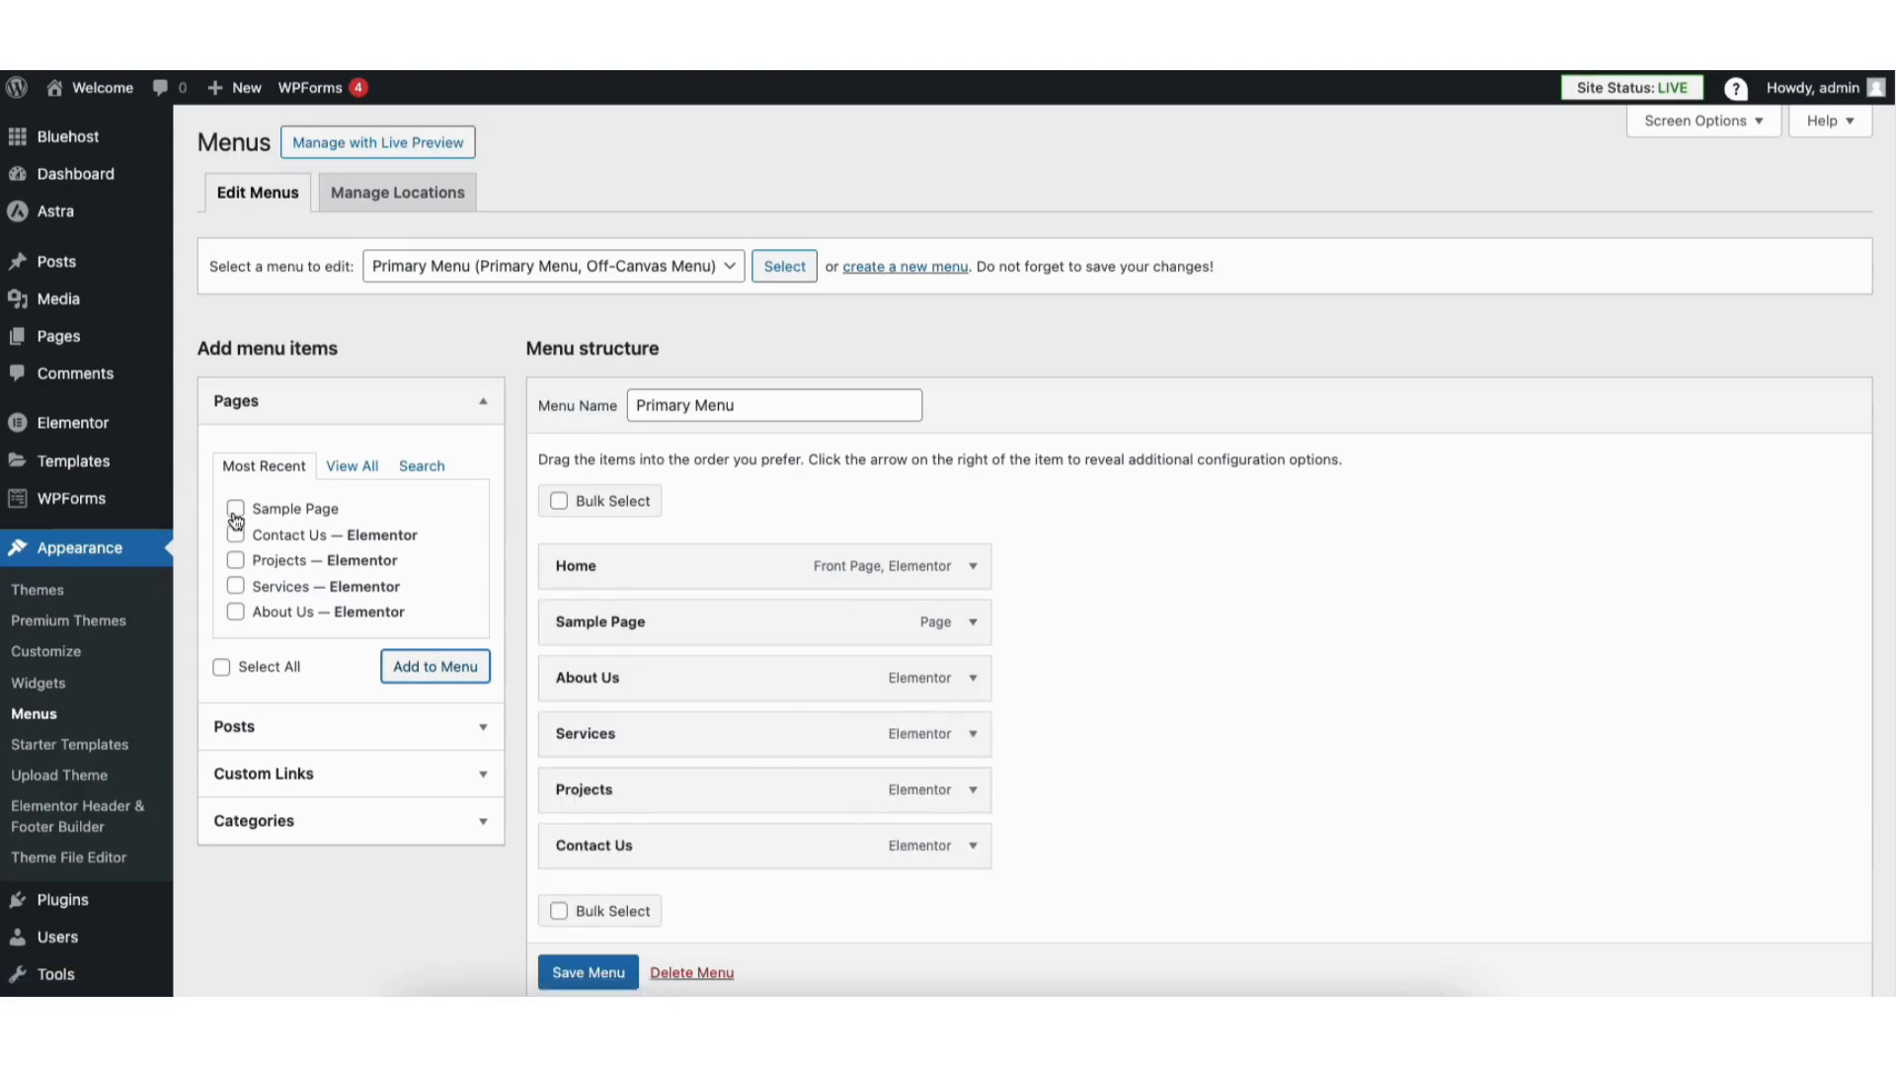
click(417, 668)
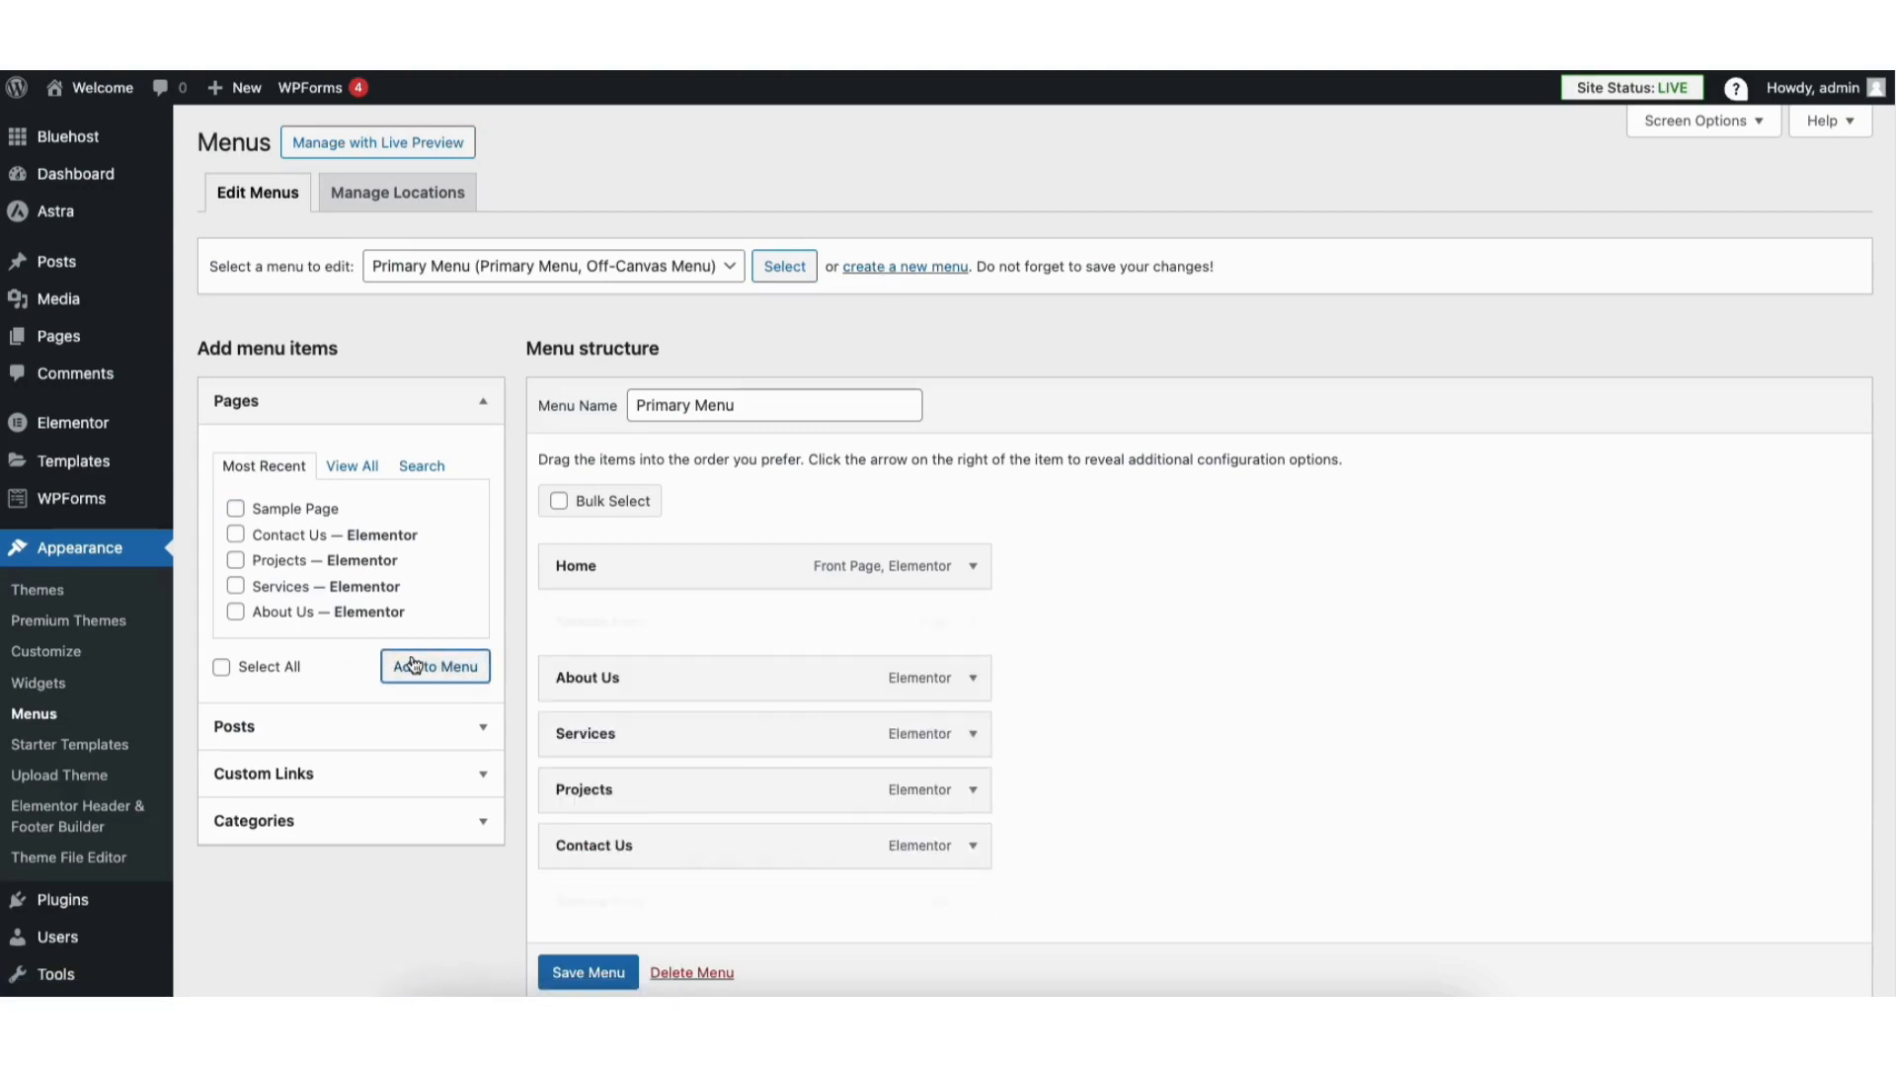
drag(612, 903, 655, 787)
drag(618, 626, 656, 791)
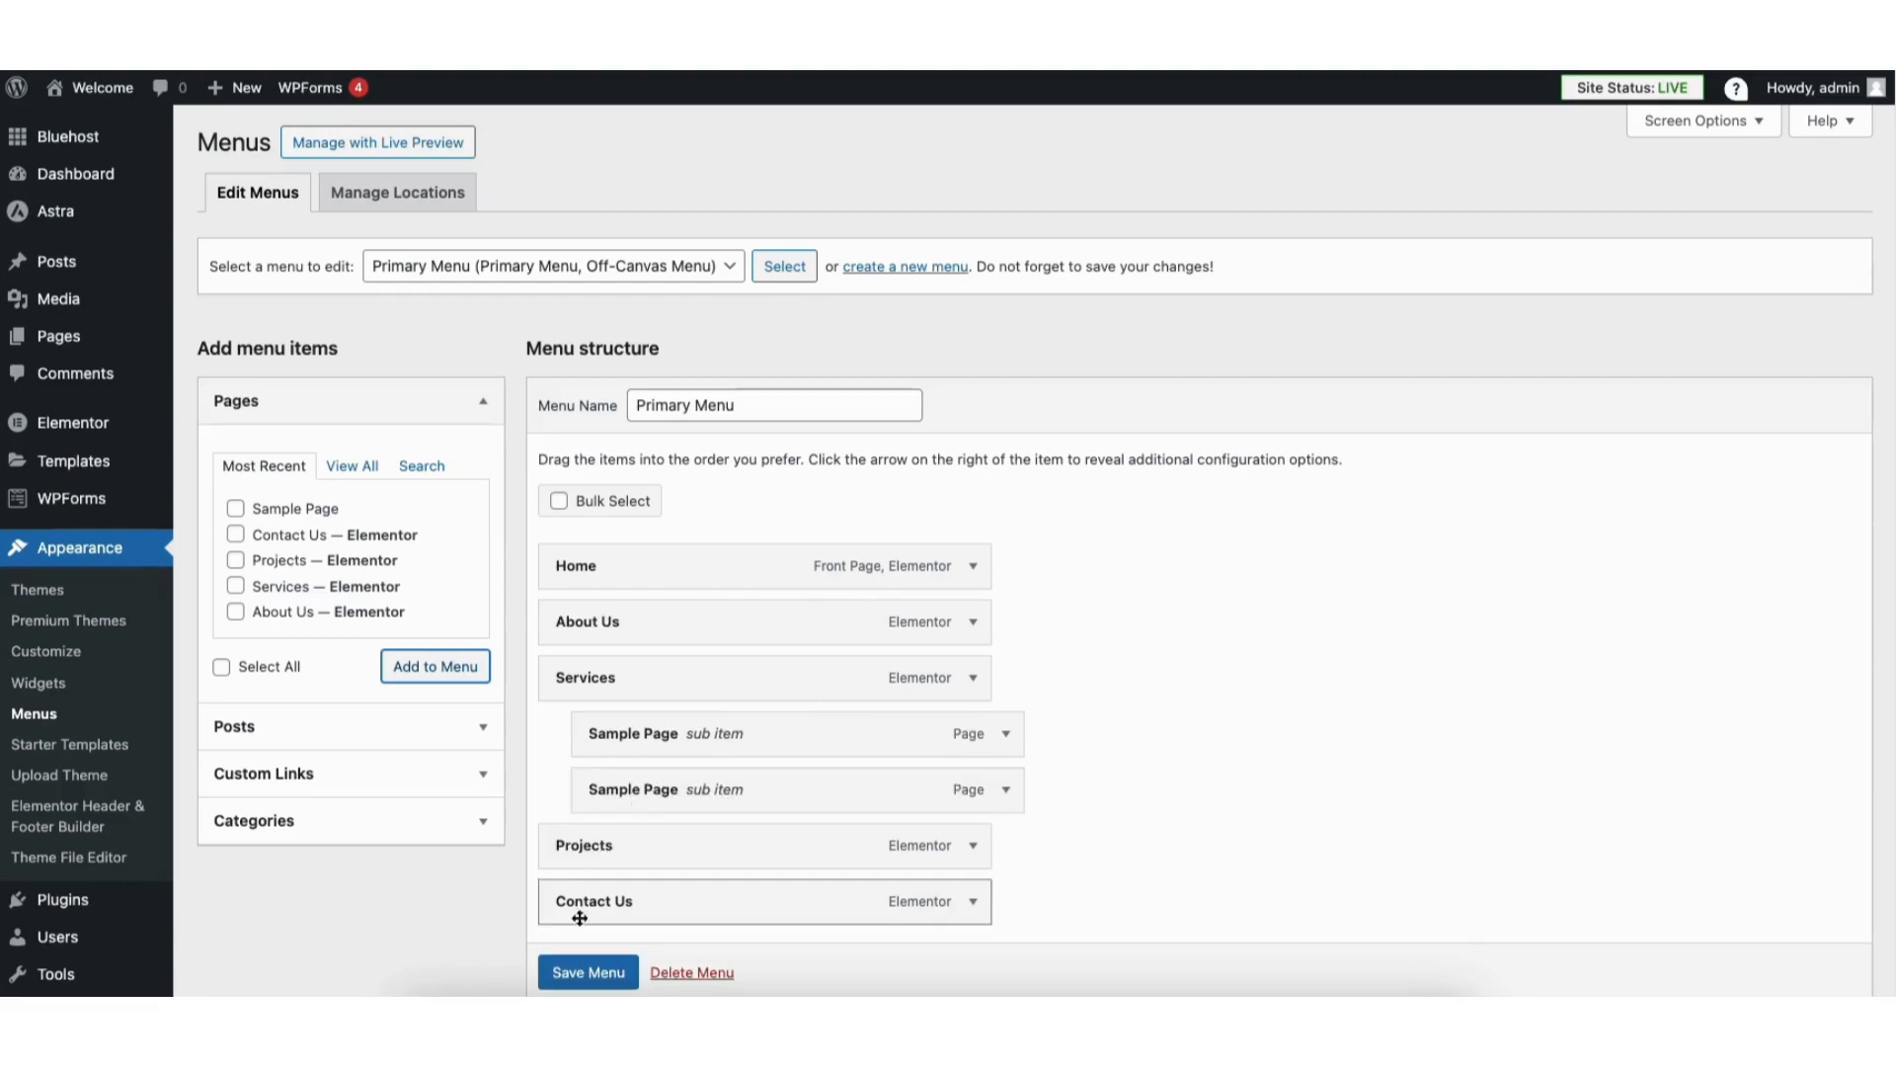
click(589, 973)
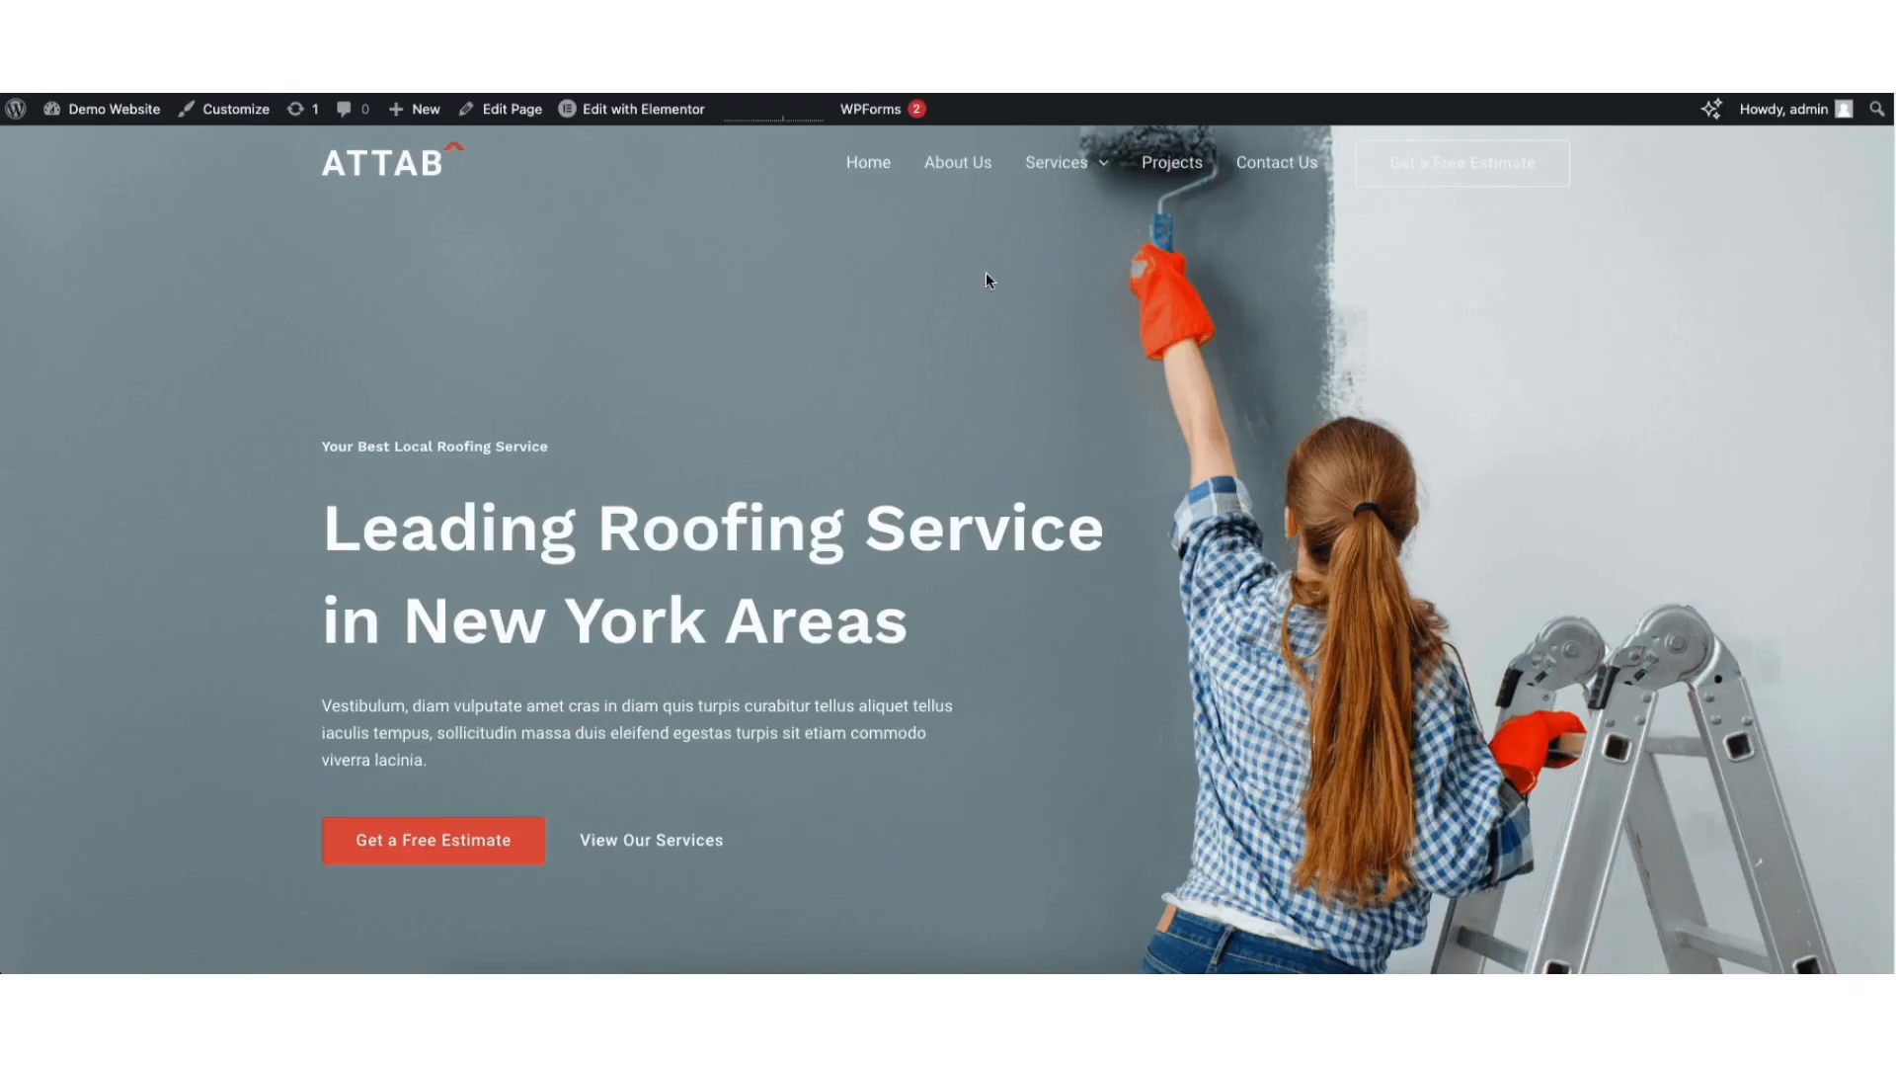
- Open the Transparent Header's design settings in the Header Builder of the website customizer
mouse_move(1062, 170)
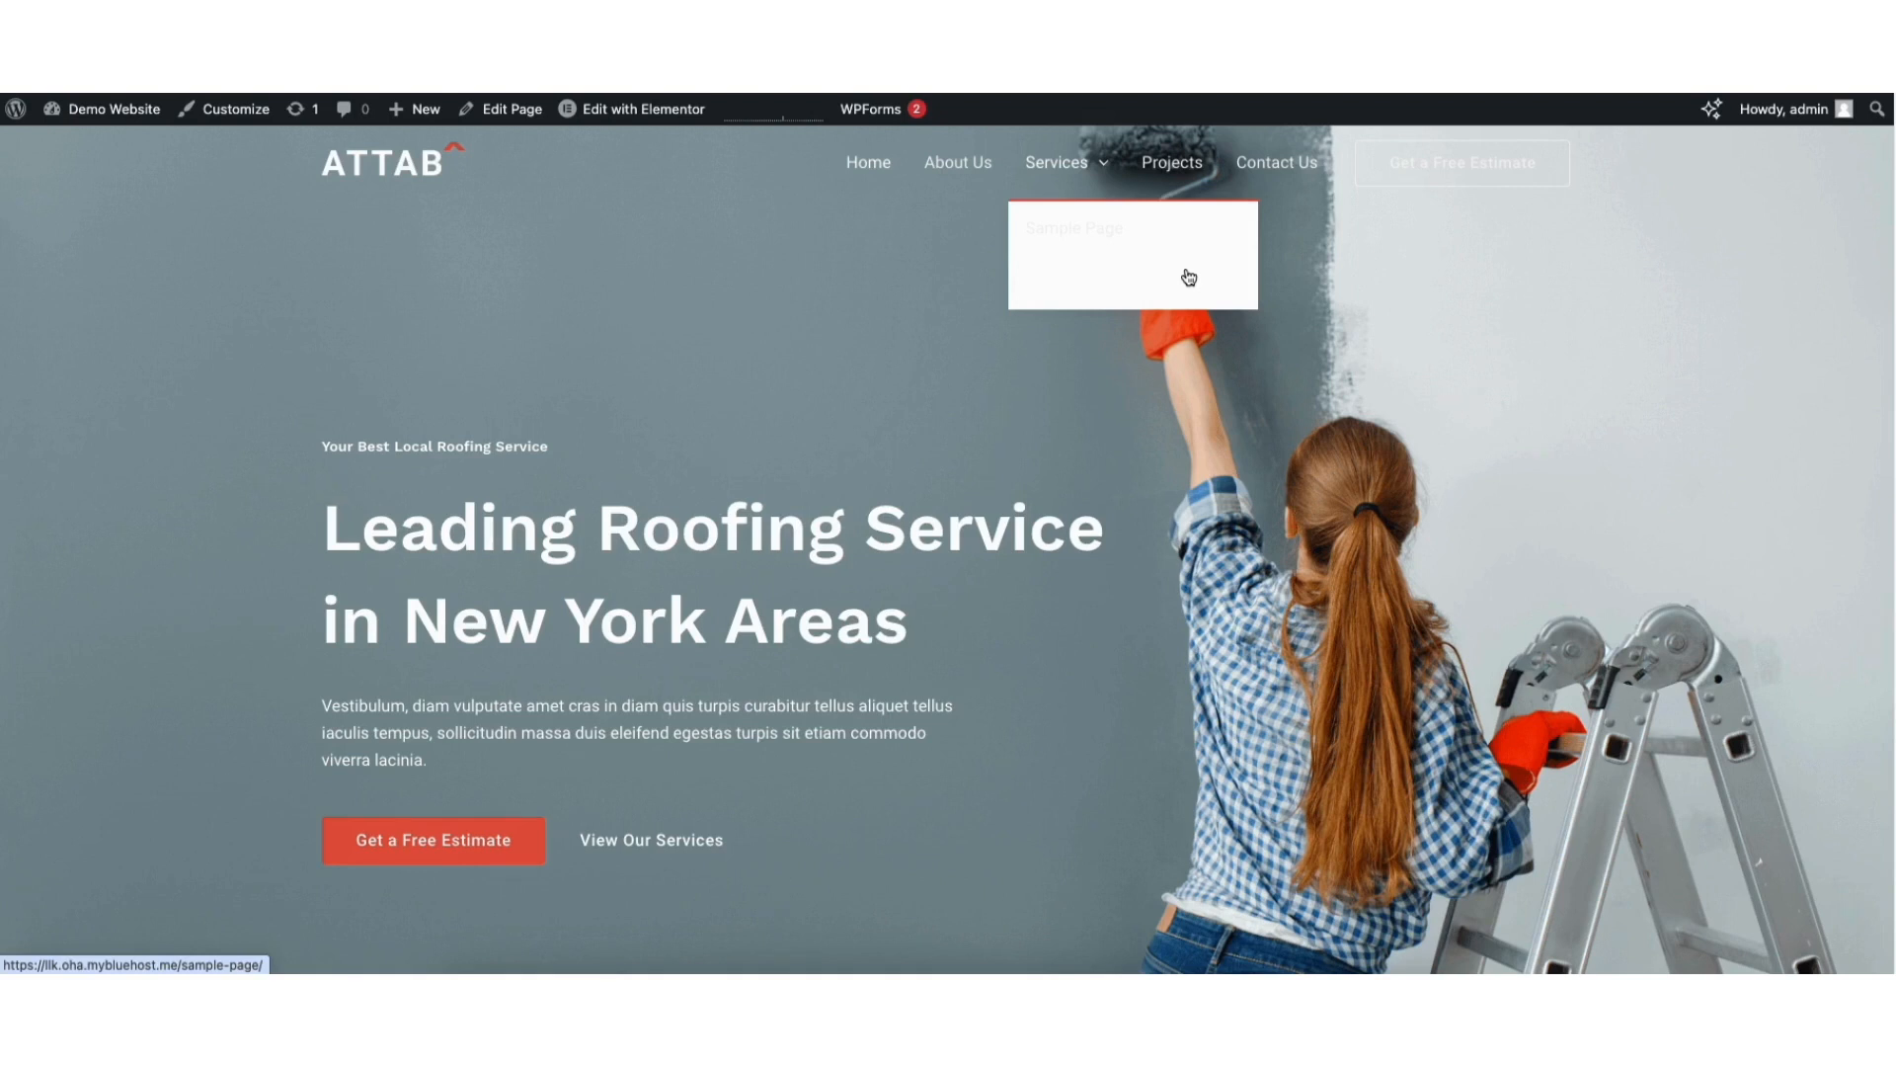
click(233, 110)
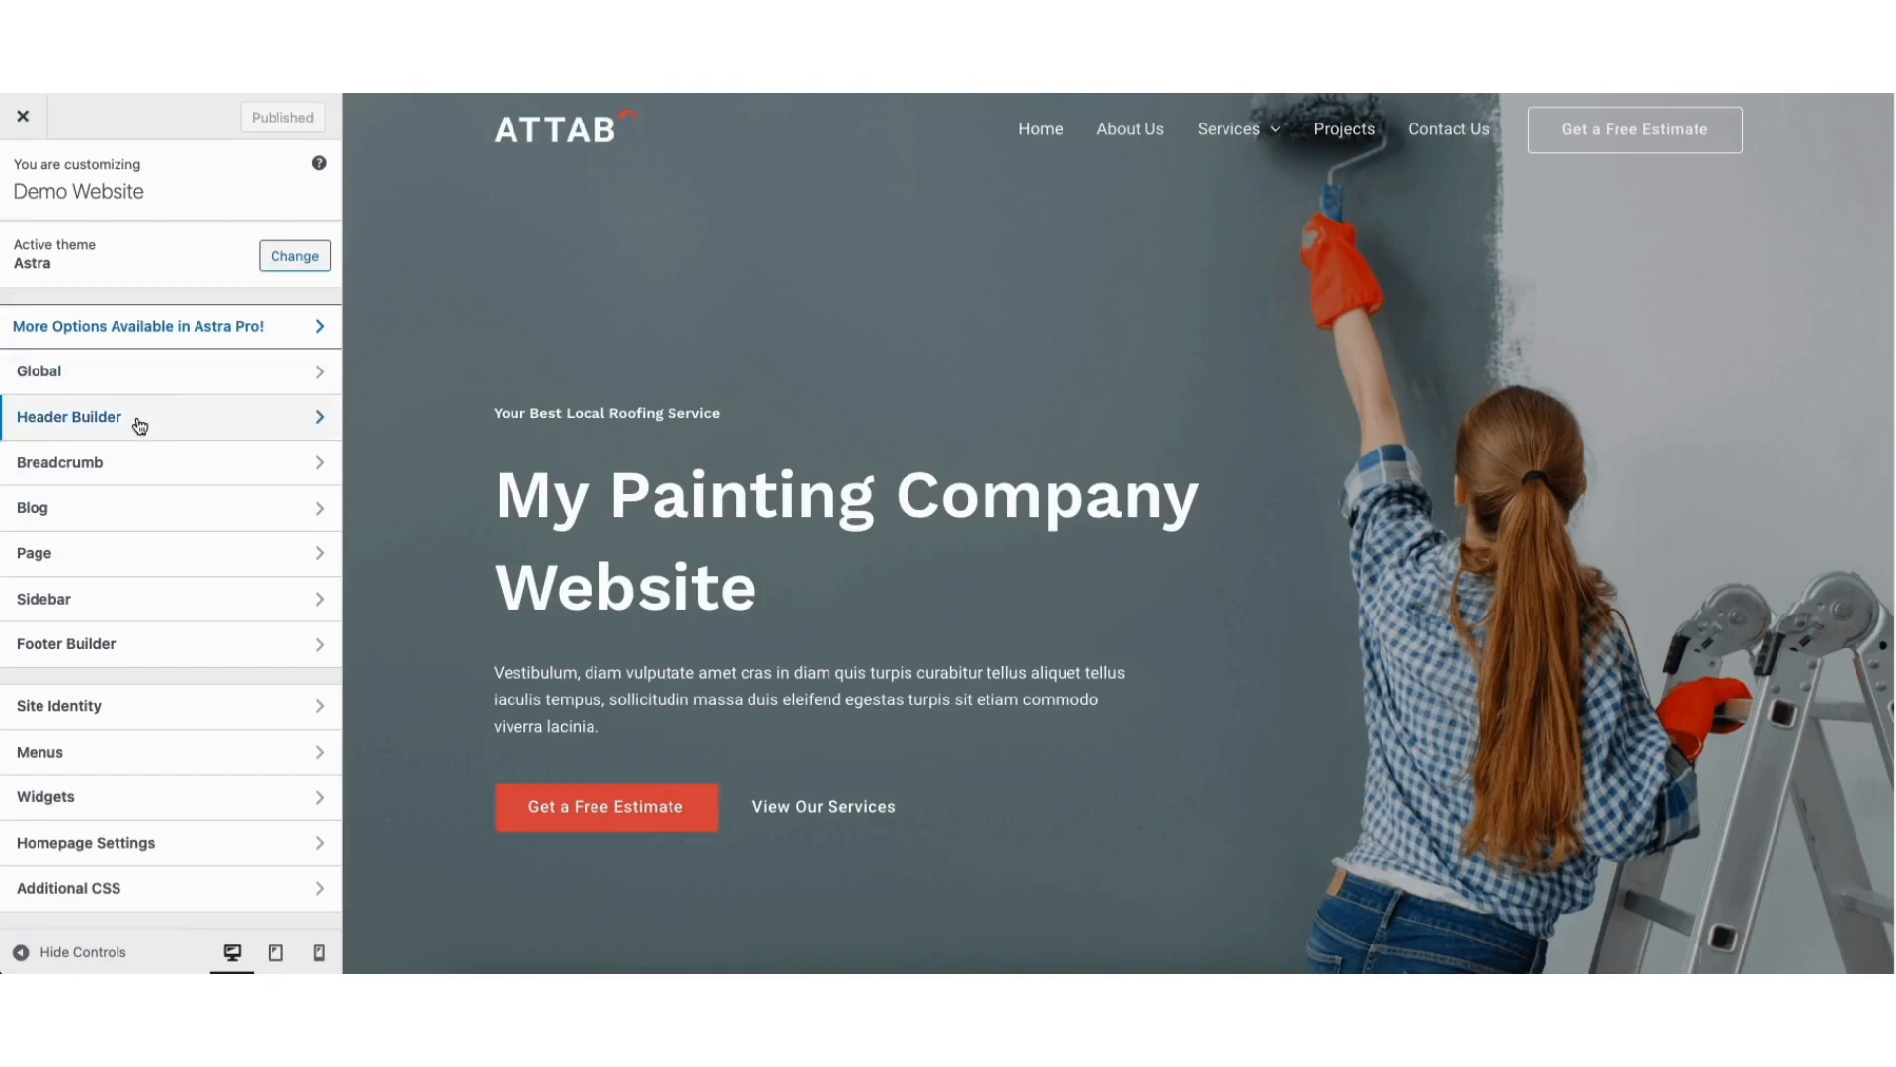
click(139, 423)
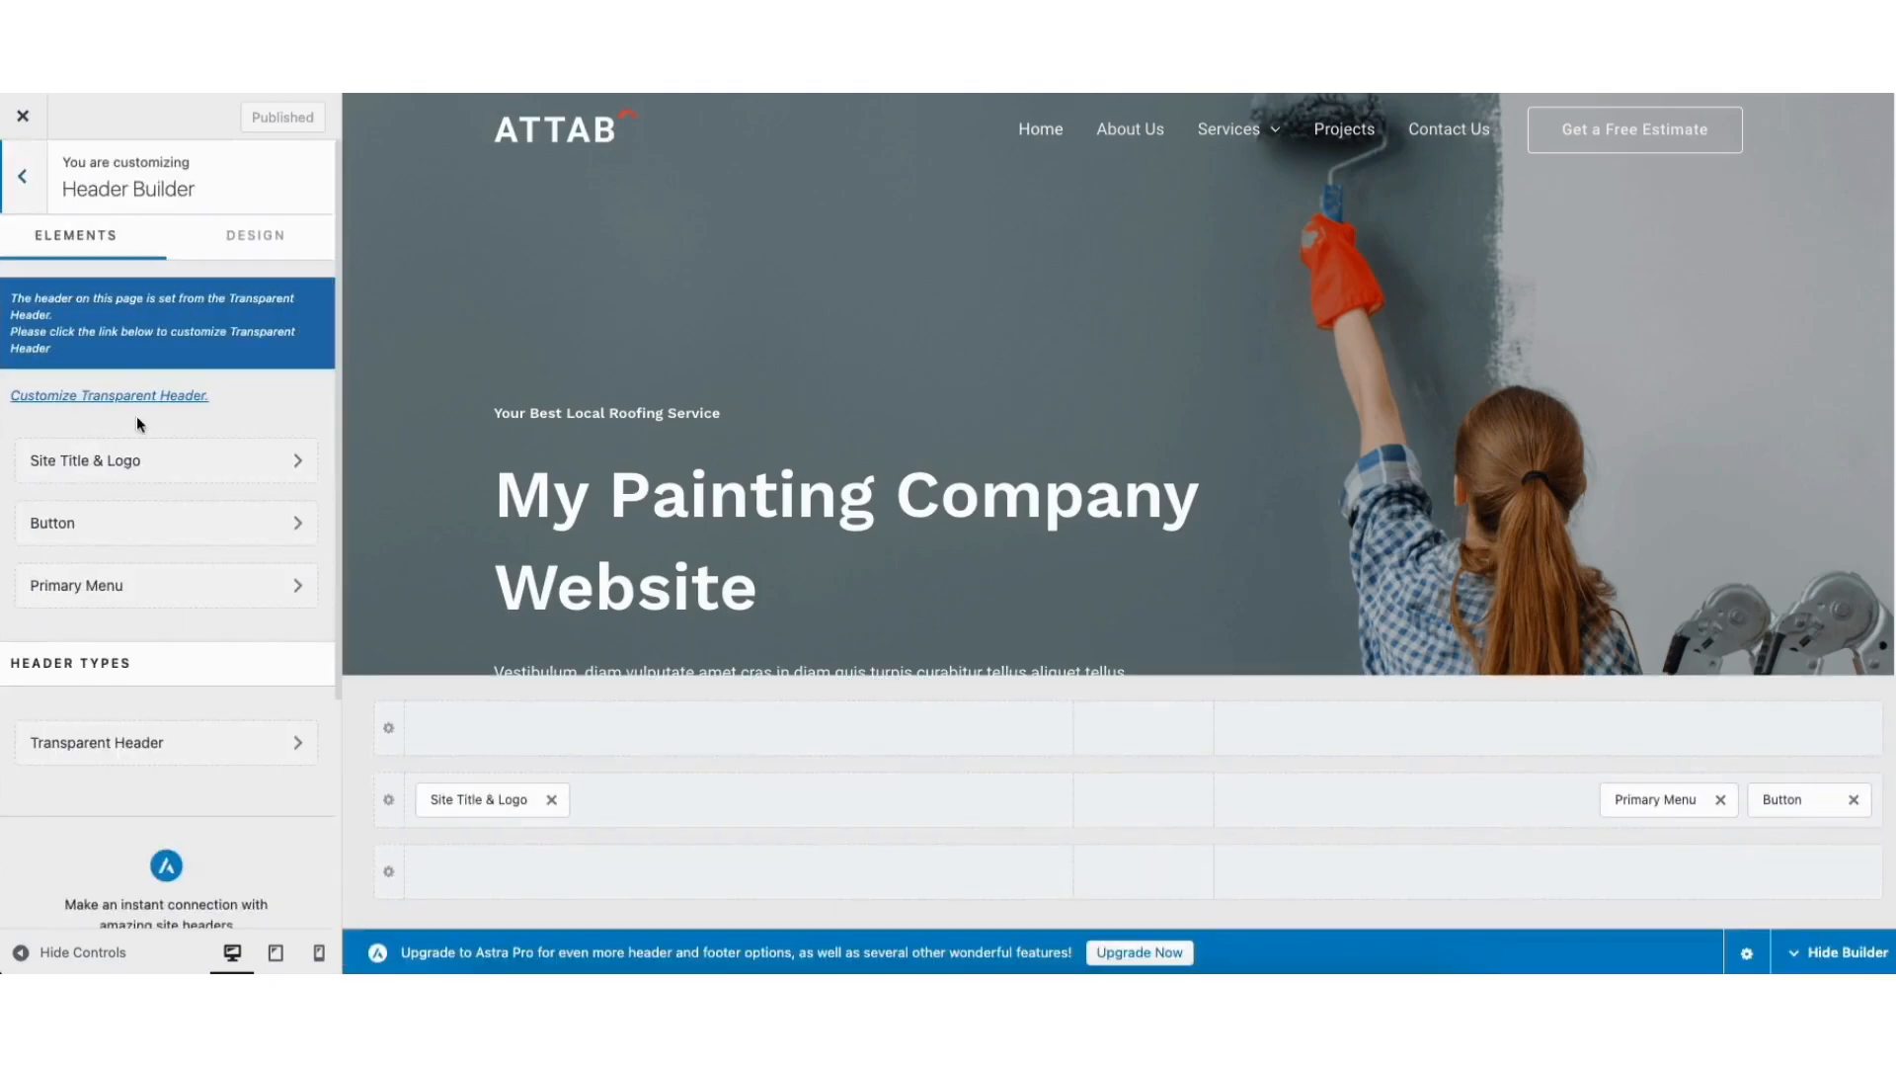
click(134, 754)
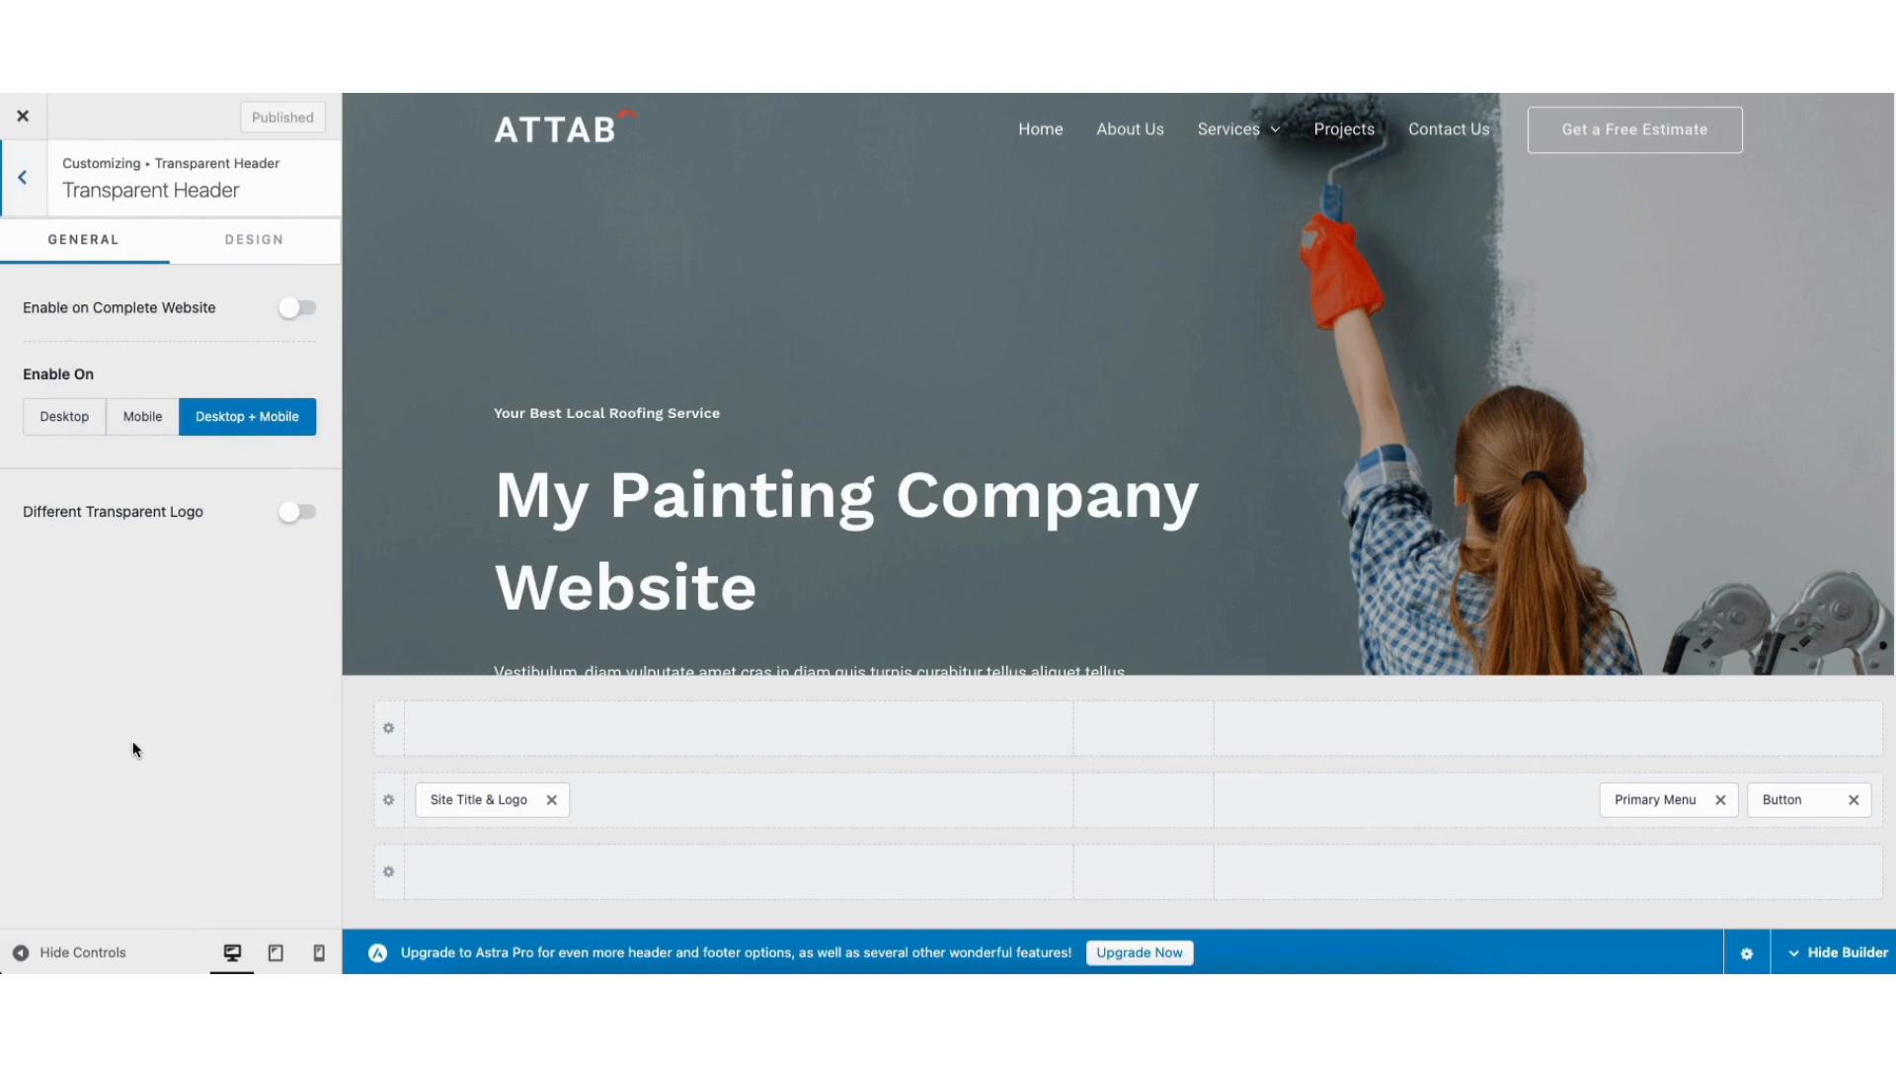
click(253, 240)
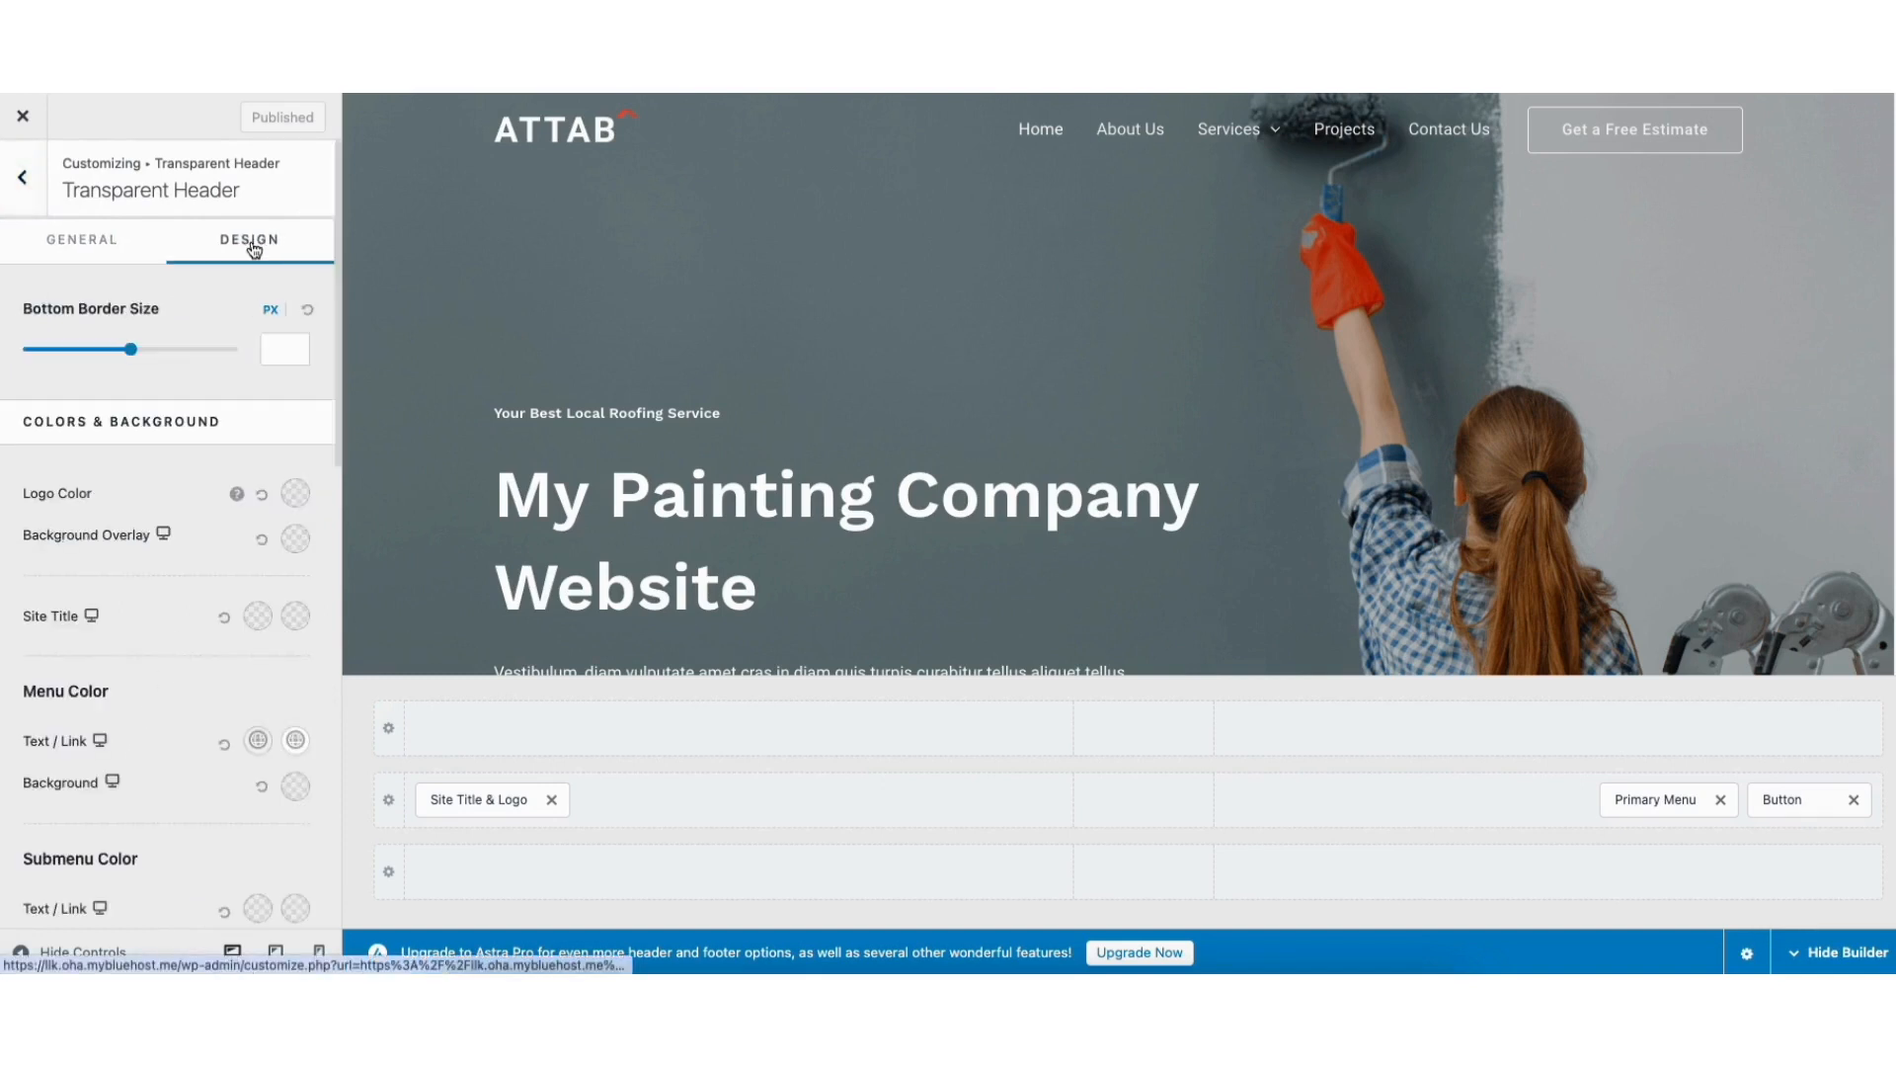
scroll(216, 527, down, 5)
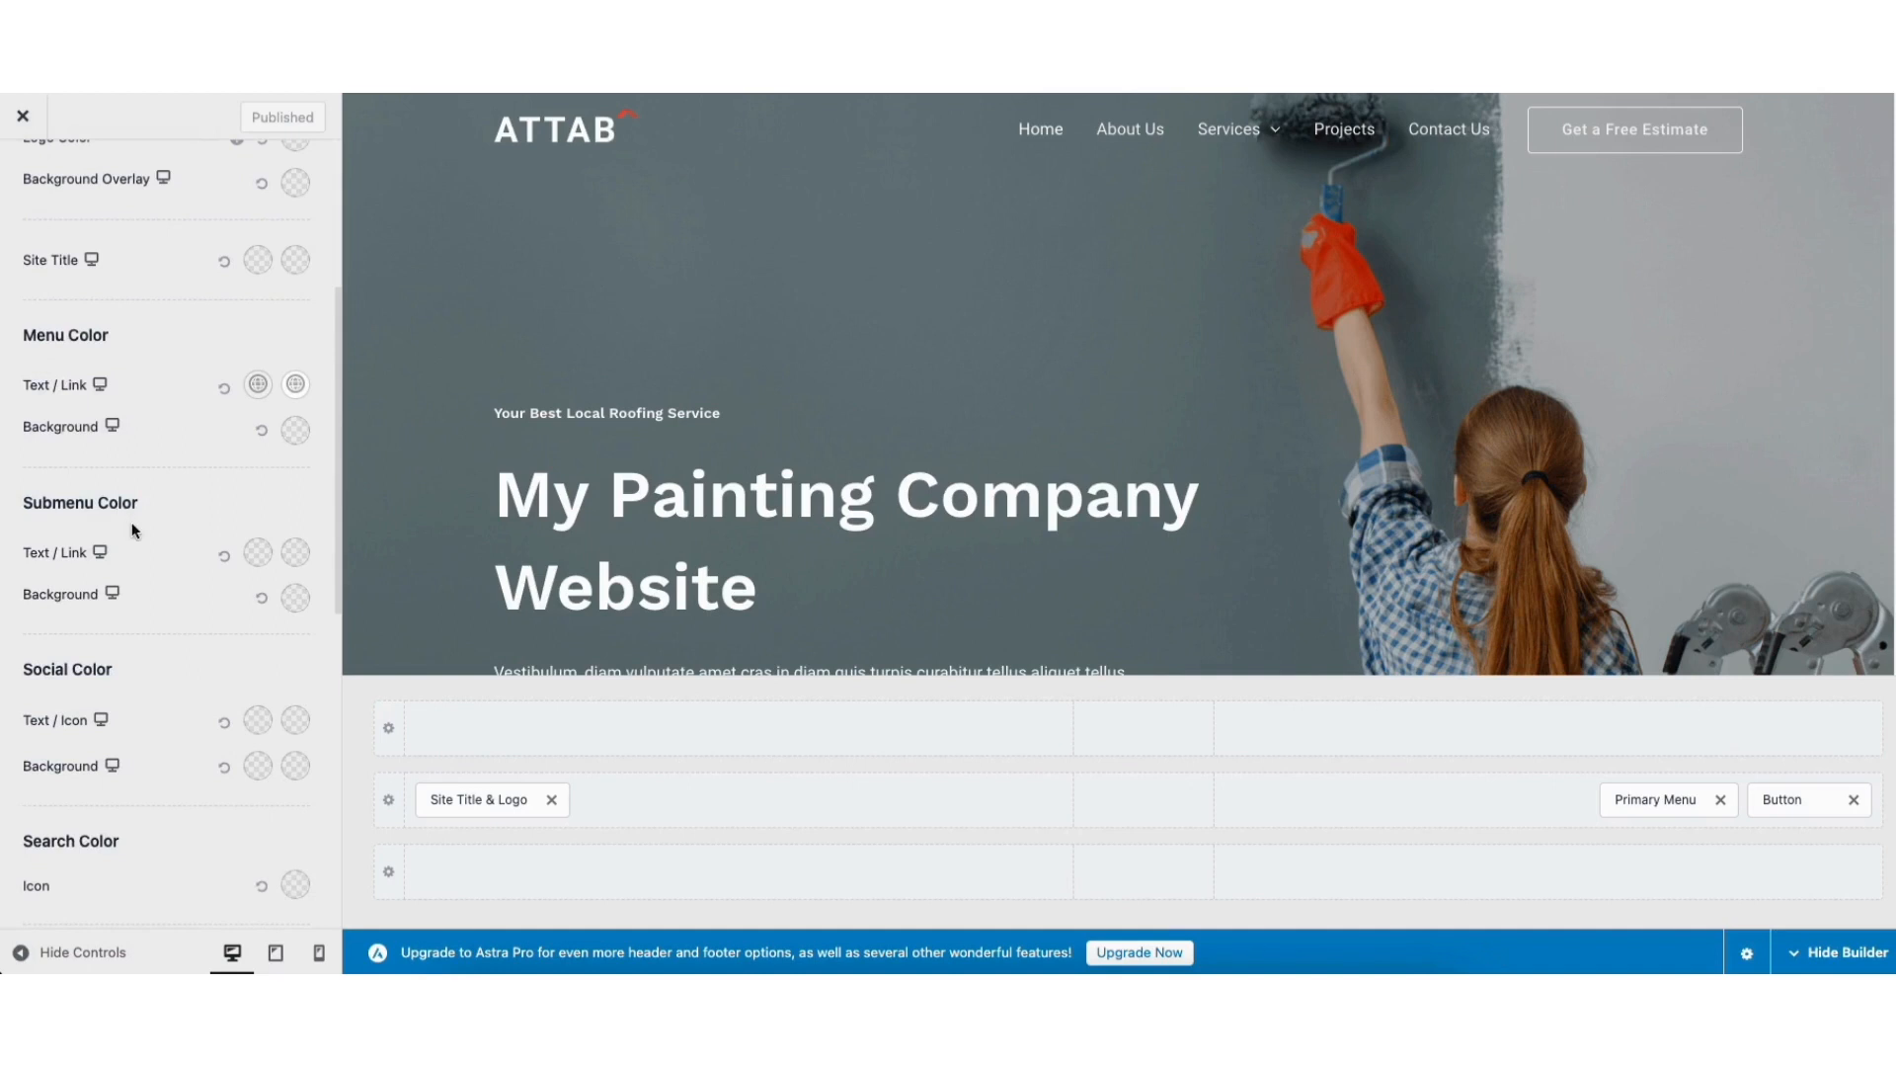
- Set the Transparent Header's normal submenu text/link color to the dark navy palette color and check the Services submenu in the preview
click(256, 556)
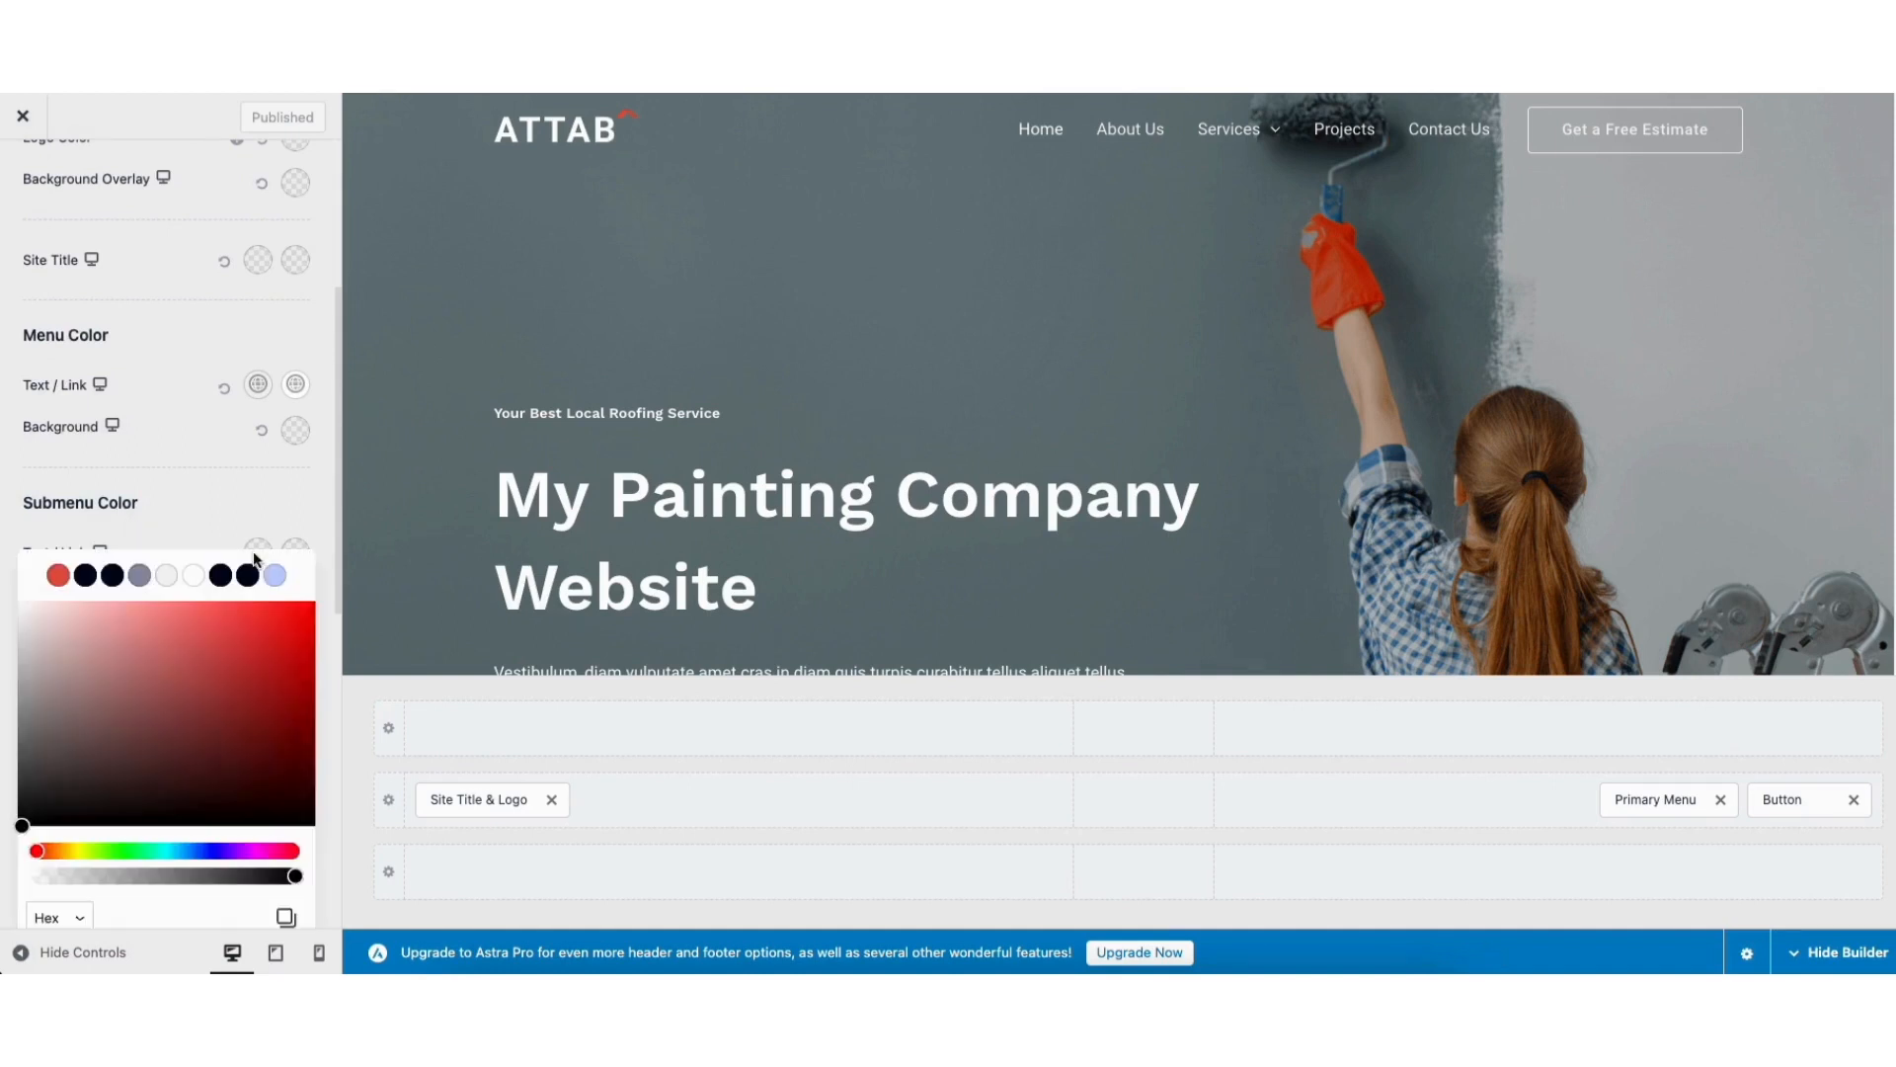
click(86, 576)
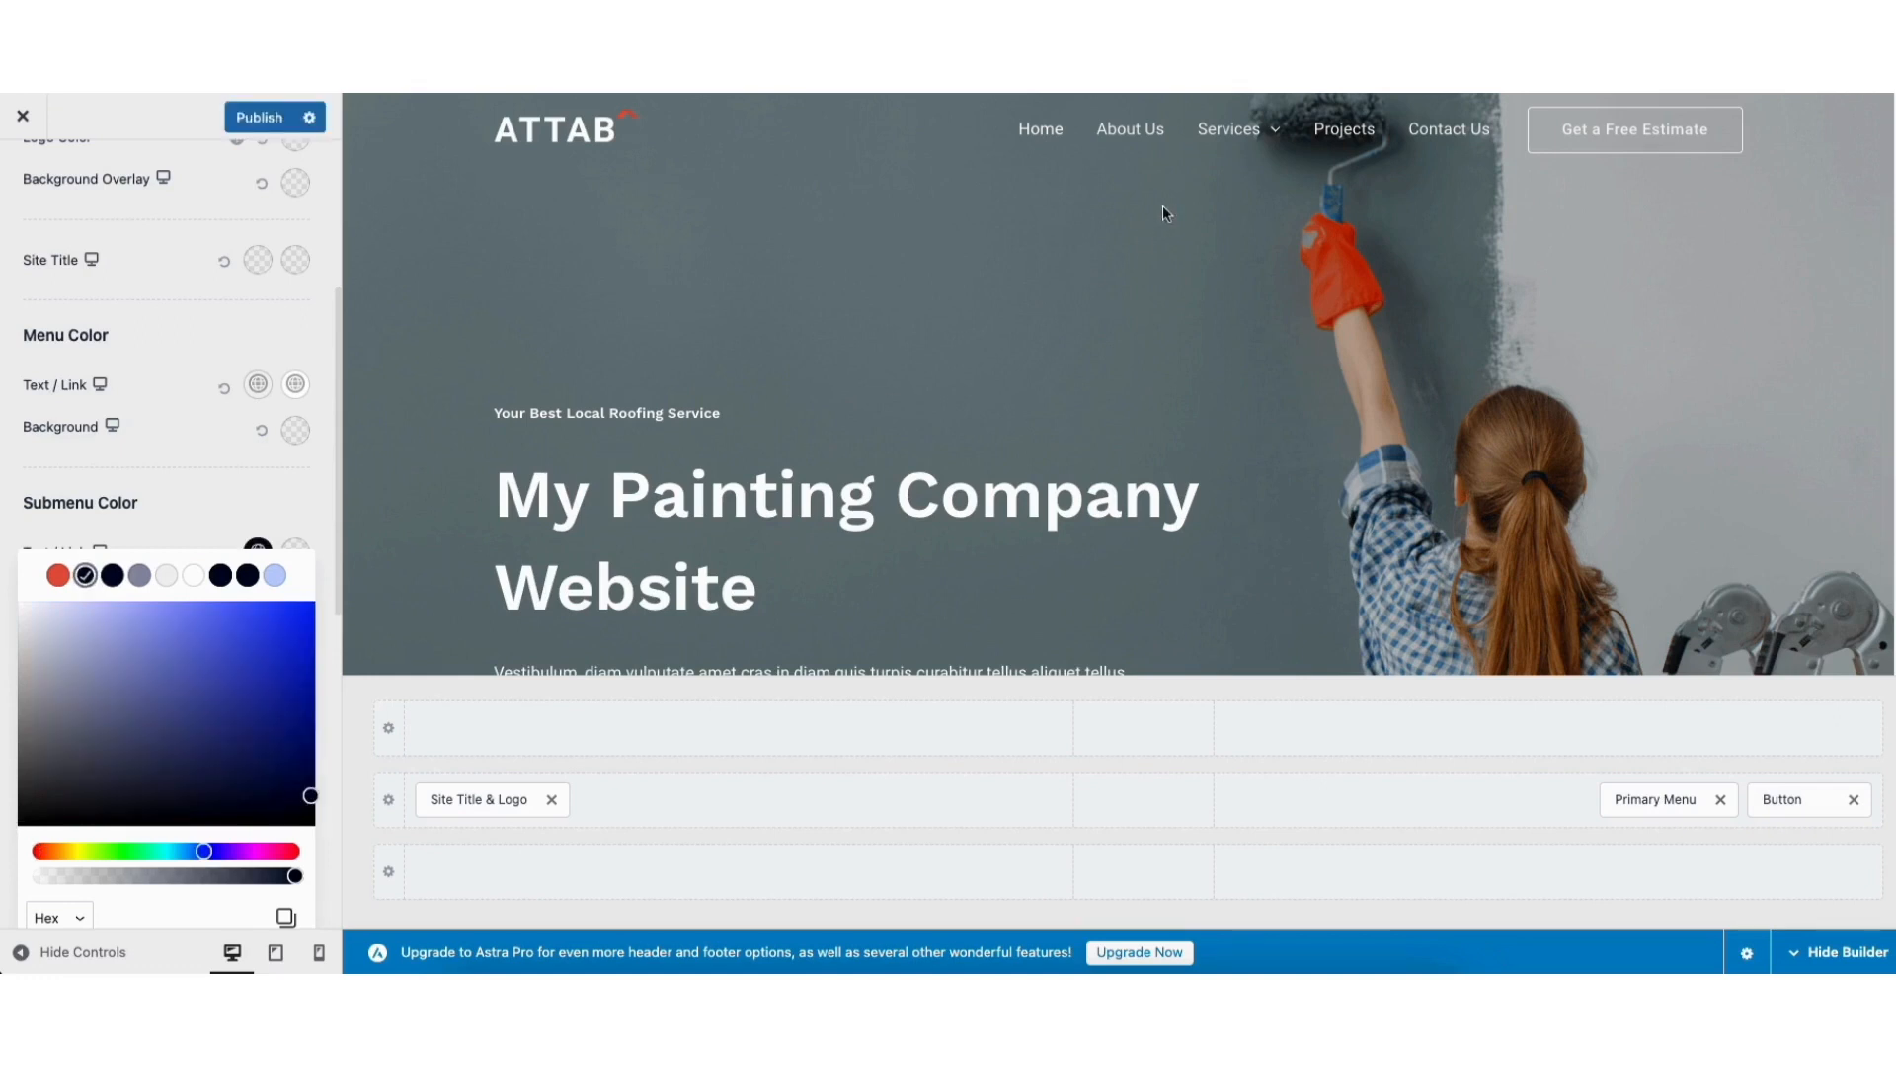
mouse_move(1230, 139)
click(265, 502)
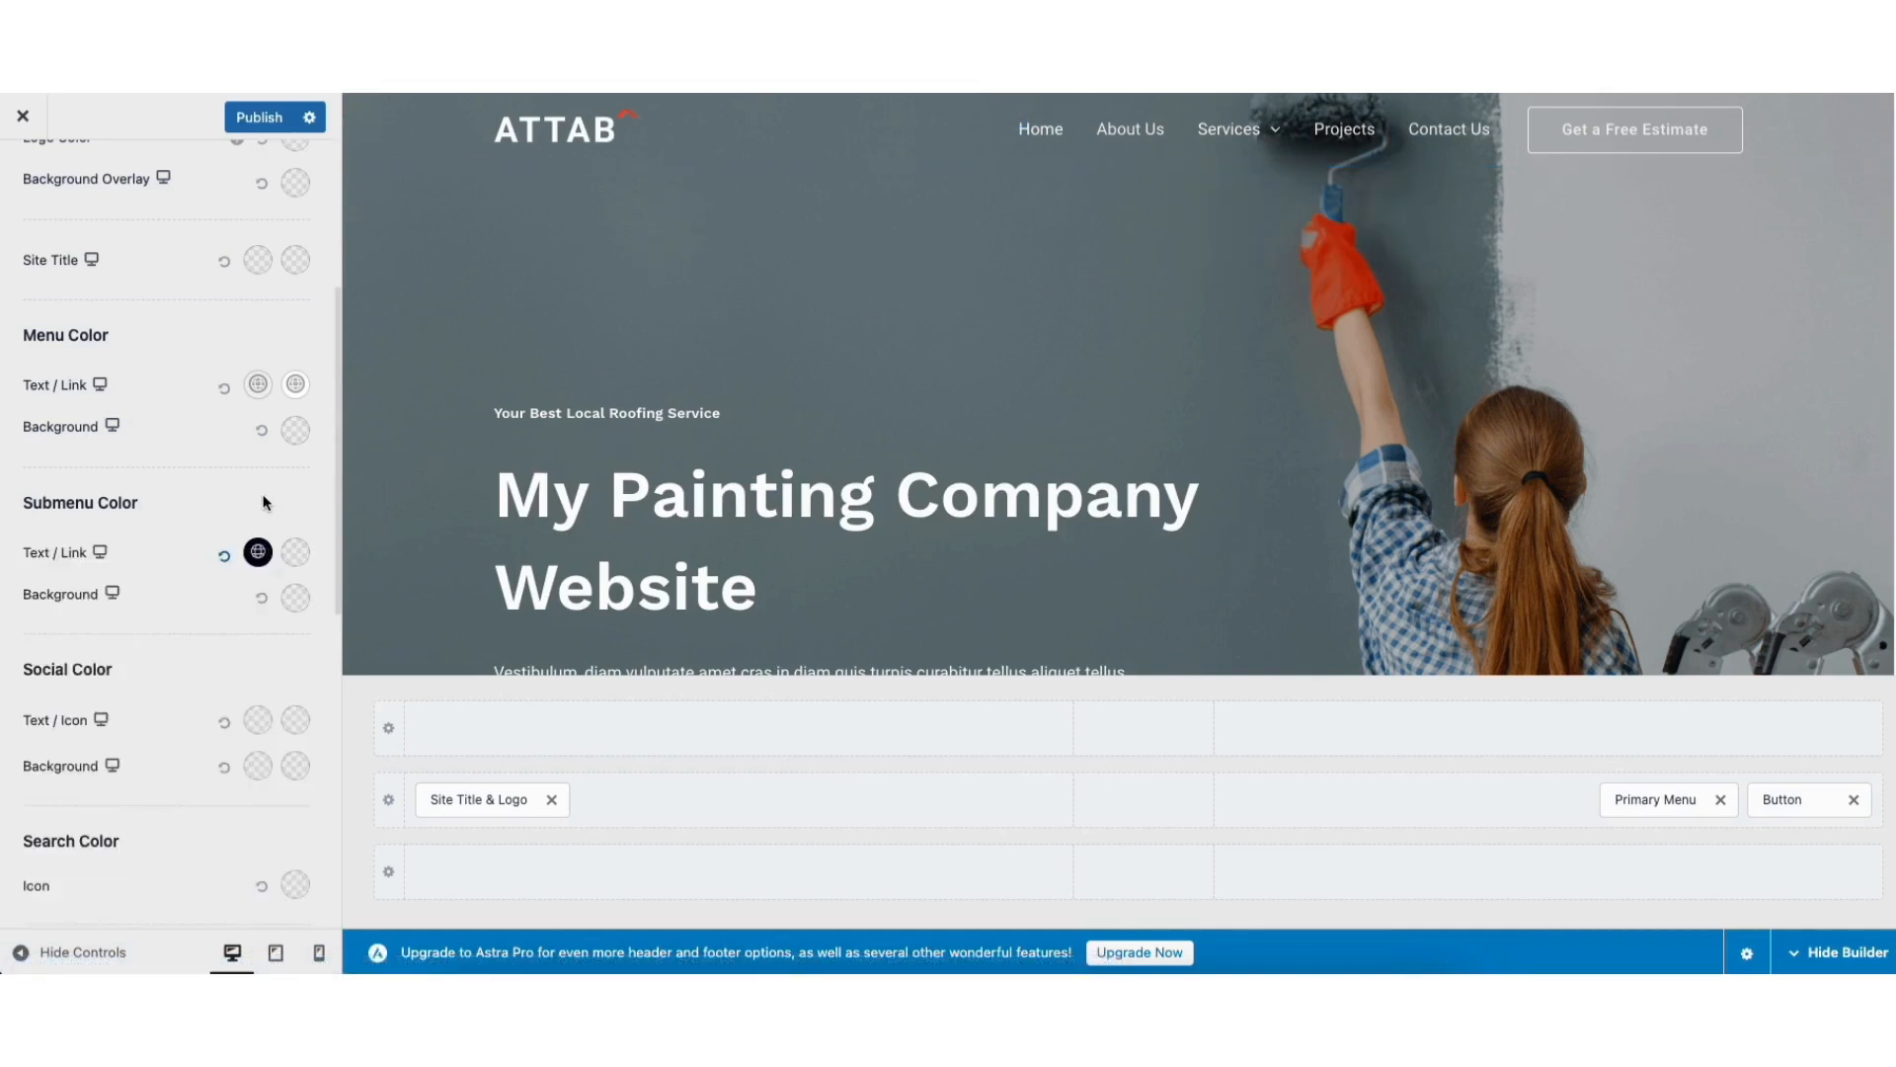
- Set the submenu text/link hover color to the red palette color, check it on the Services submenu, and publish the changes
click(296, 553)
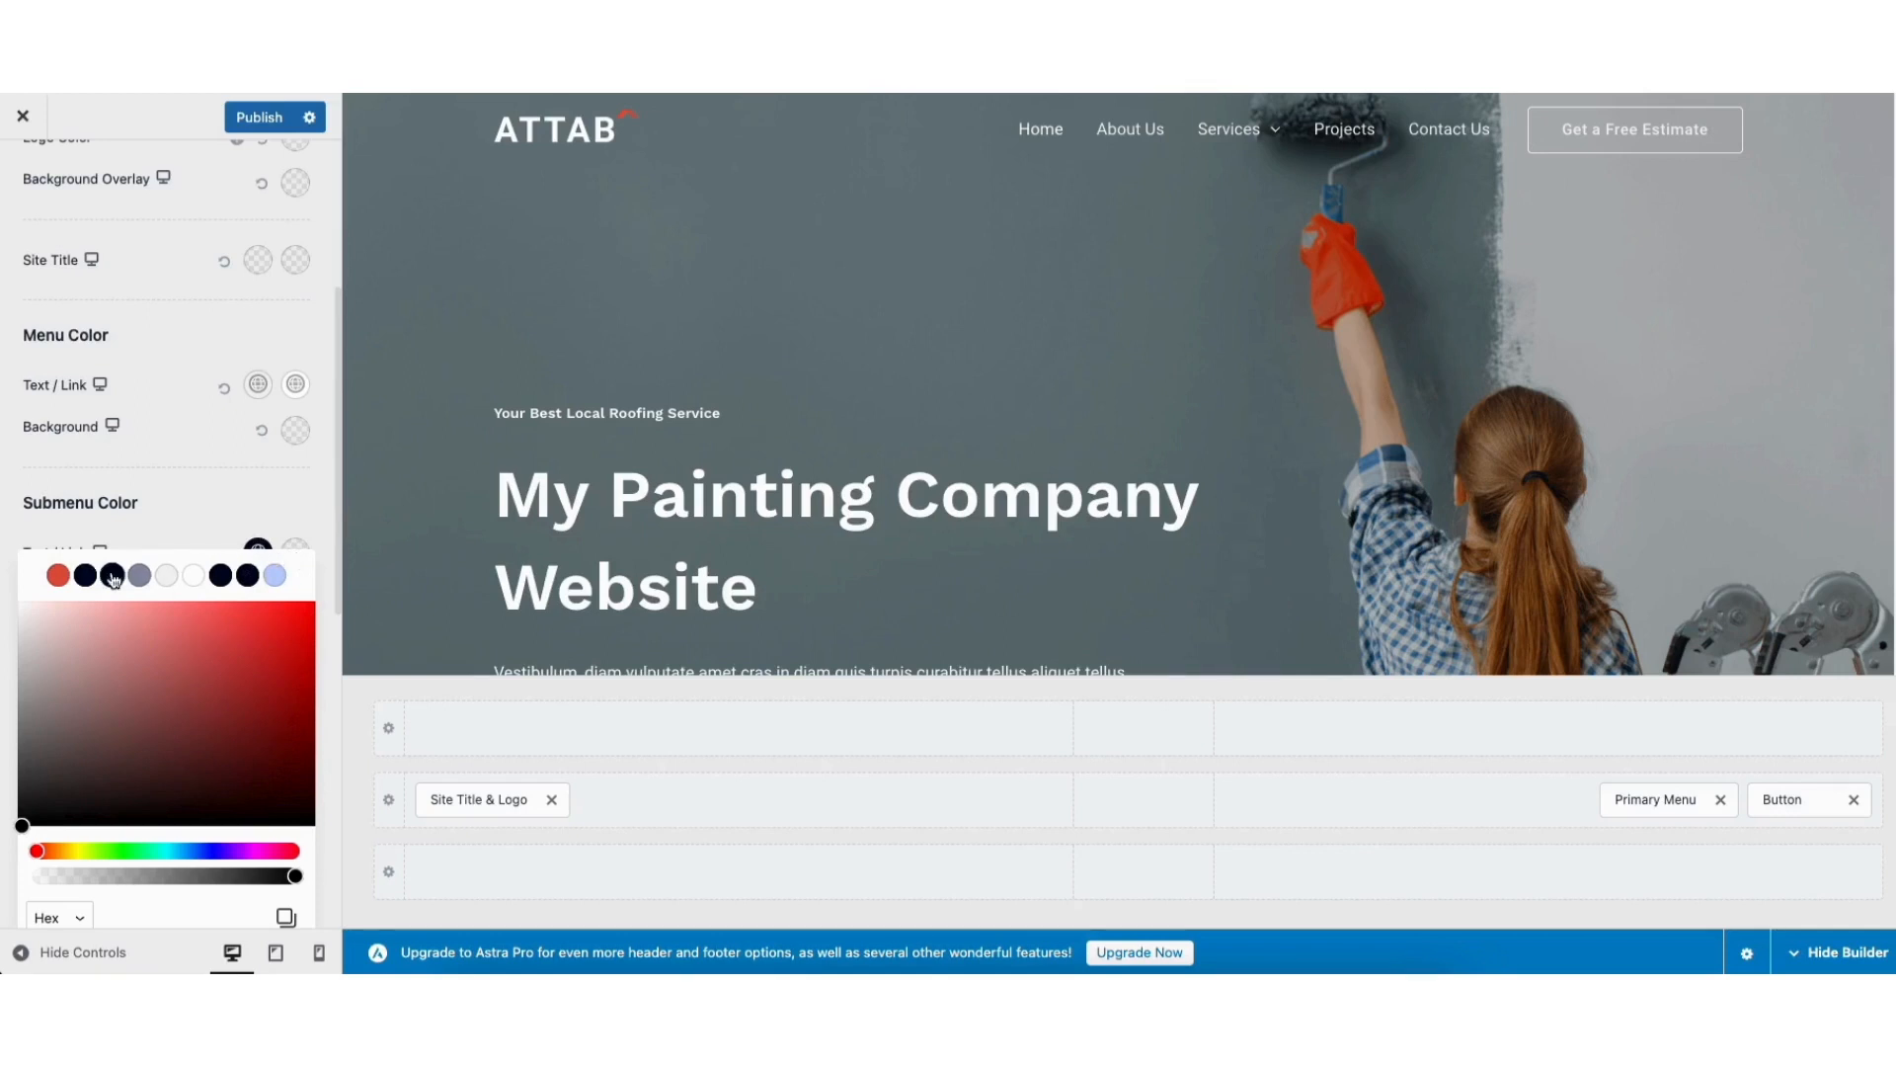
click(59, 577)
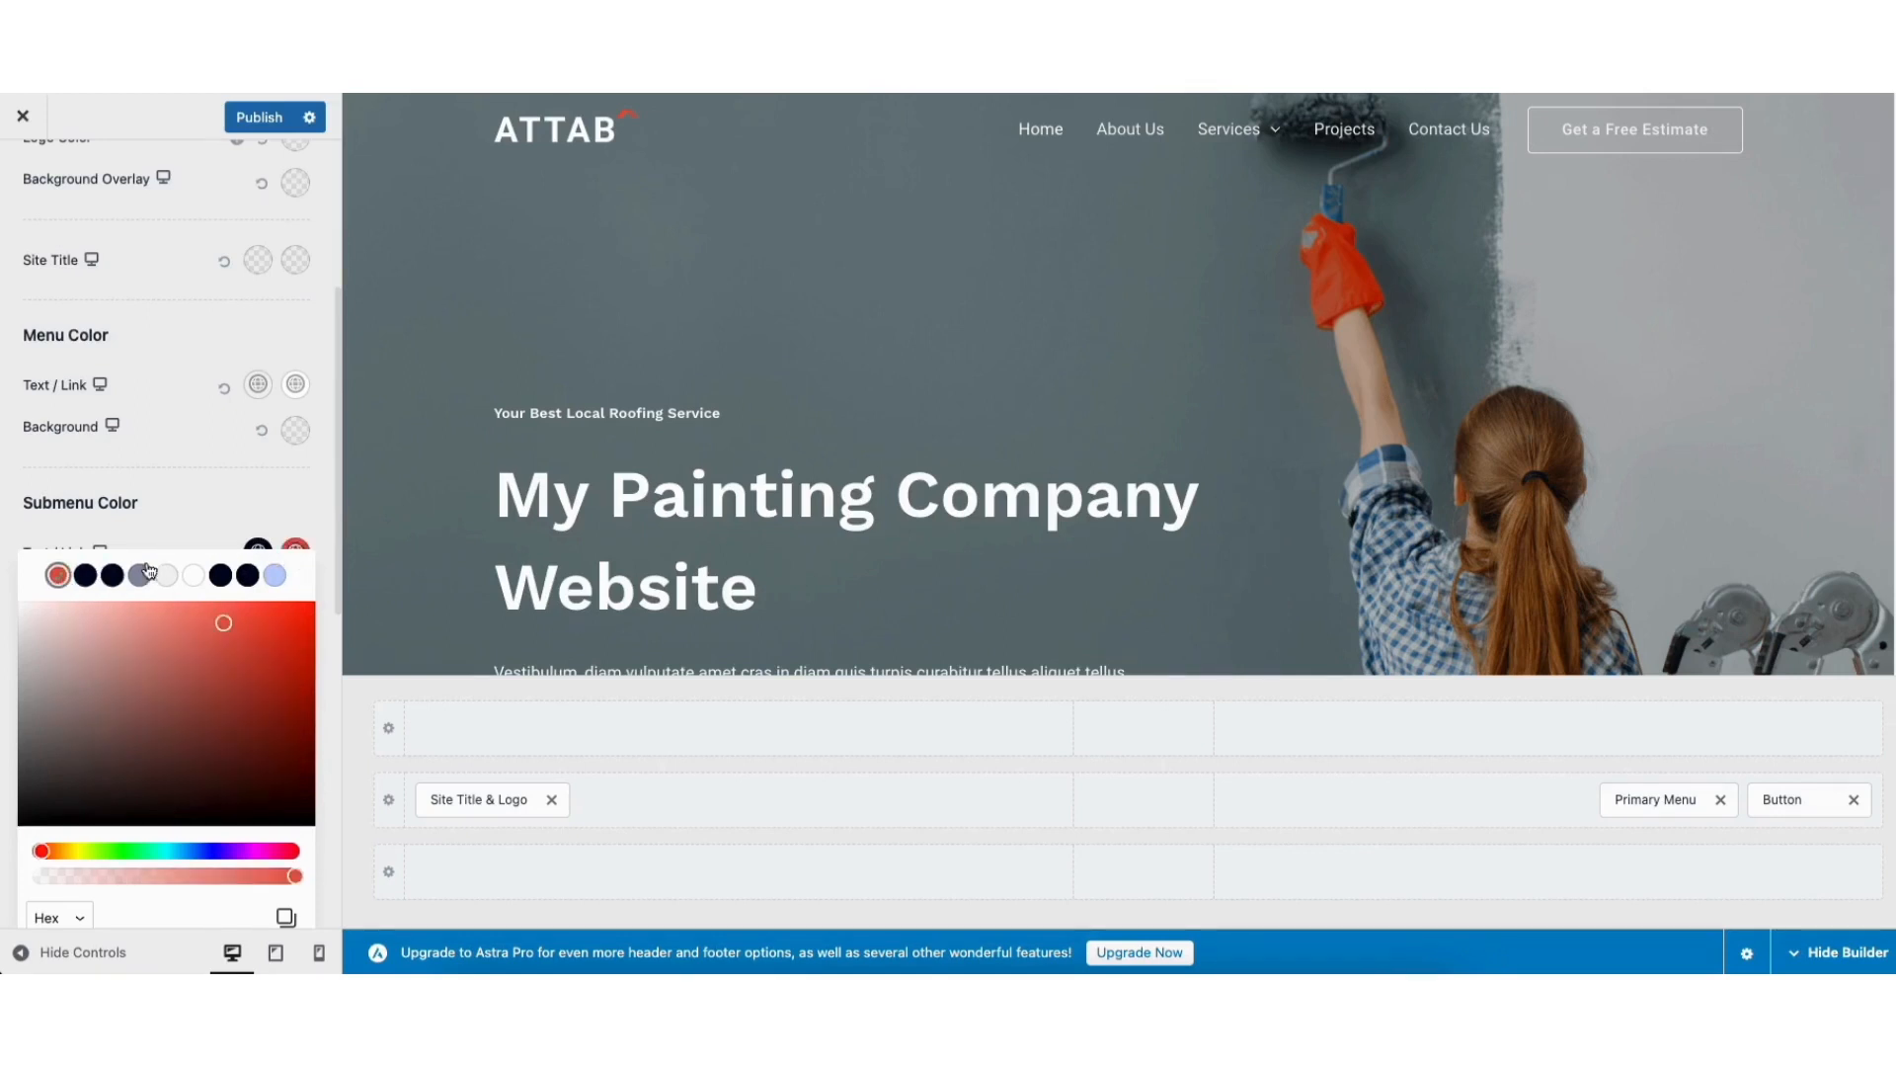
mouse_move(1235, 138)
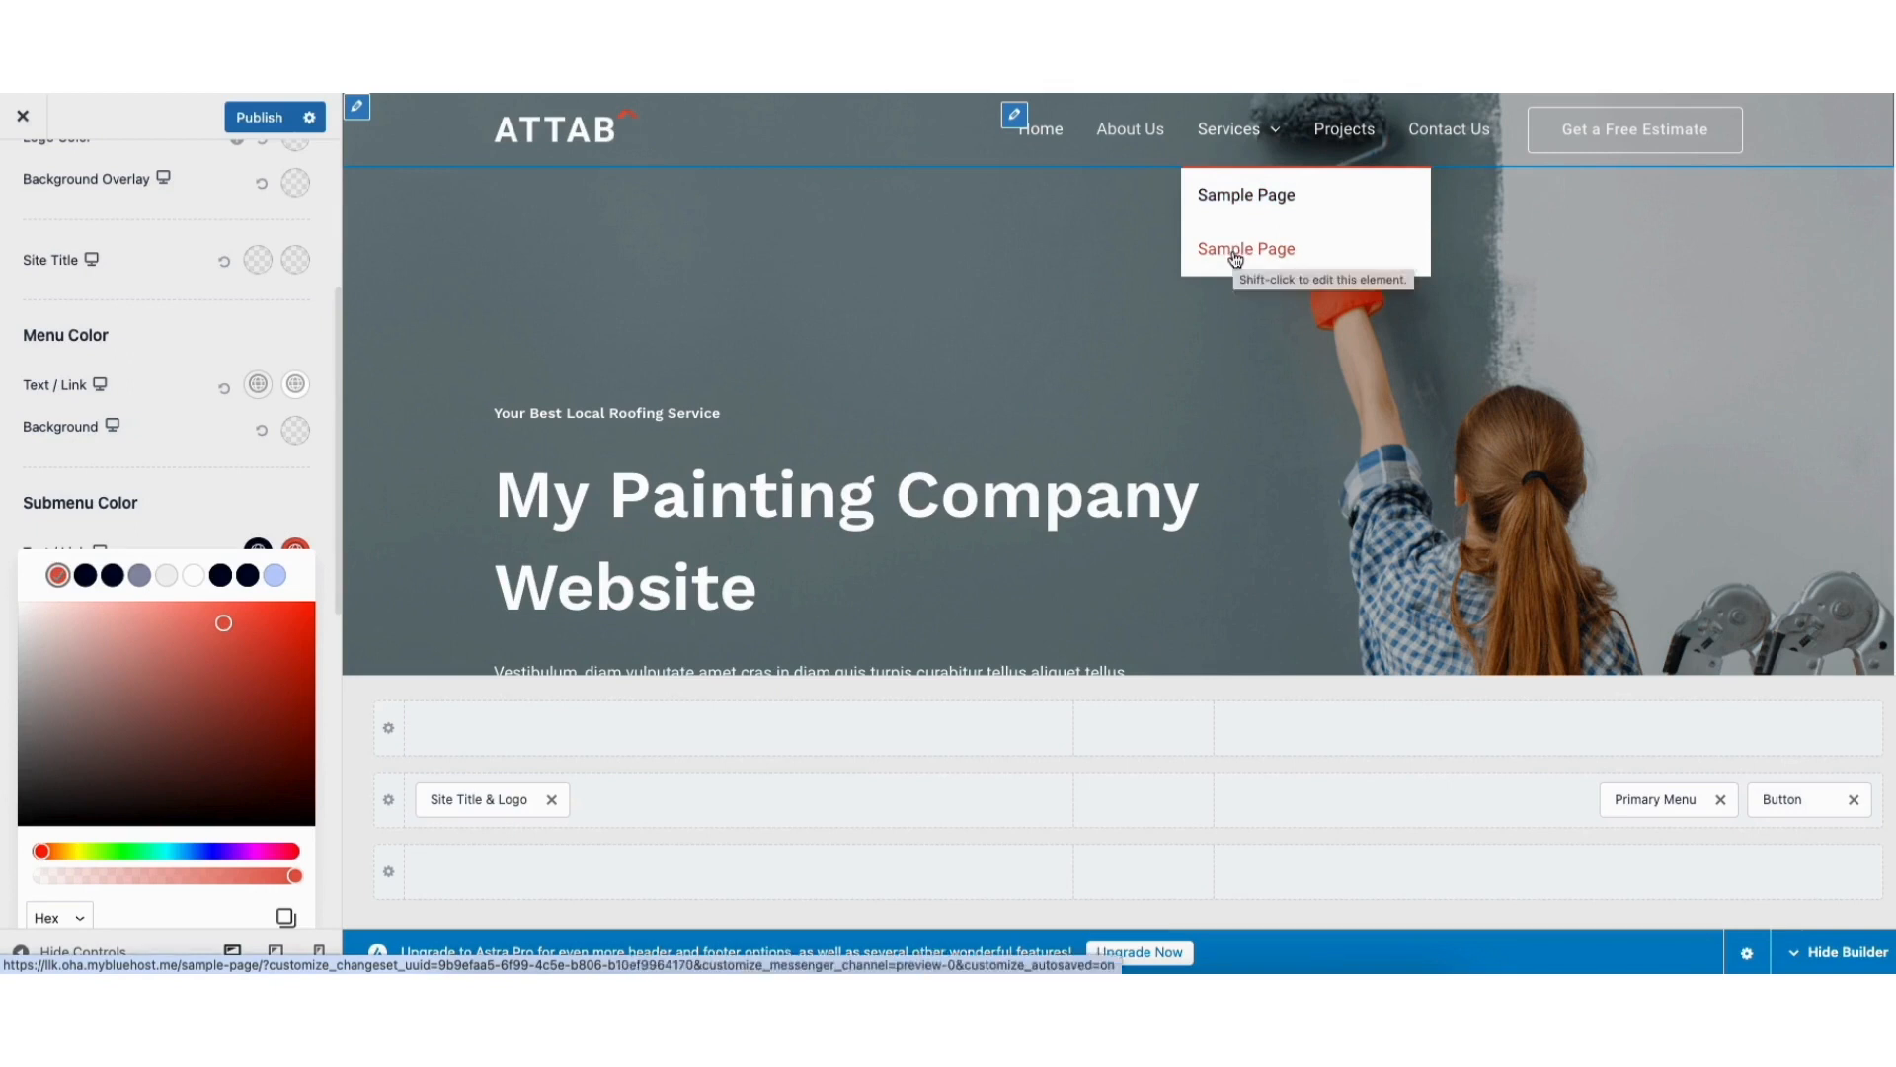
click(251, 117)
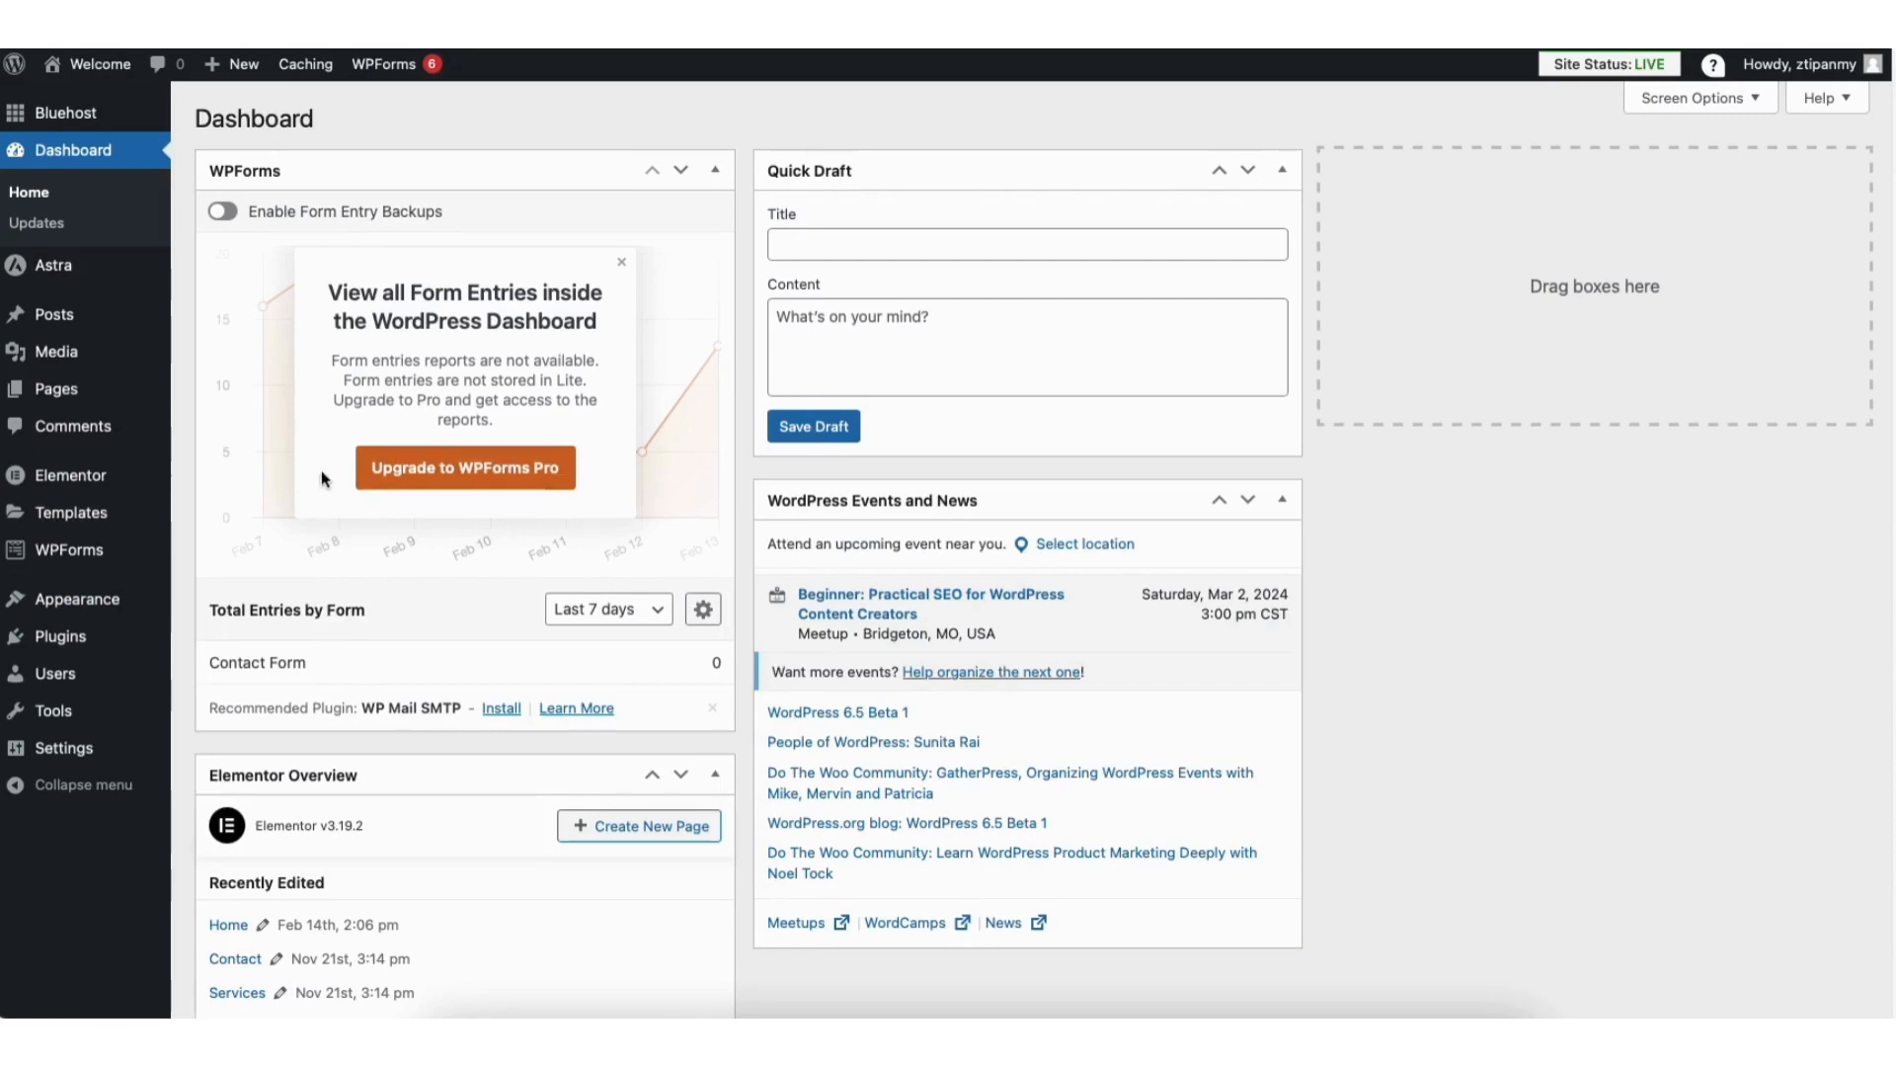
- Open the Footer Builder in the website customizer from the WordPress dashboard
mouse_move(77, 611)
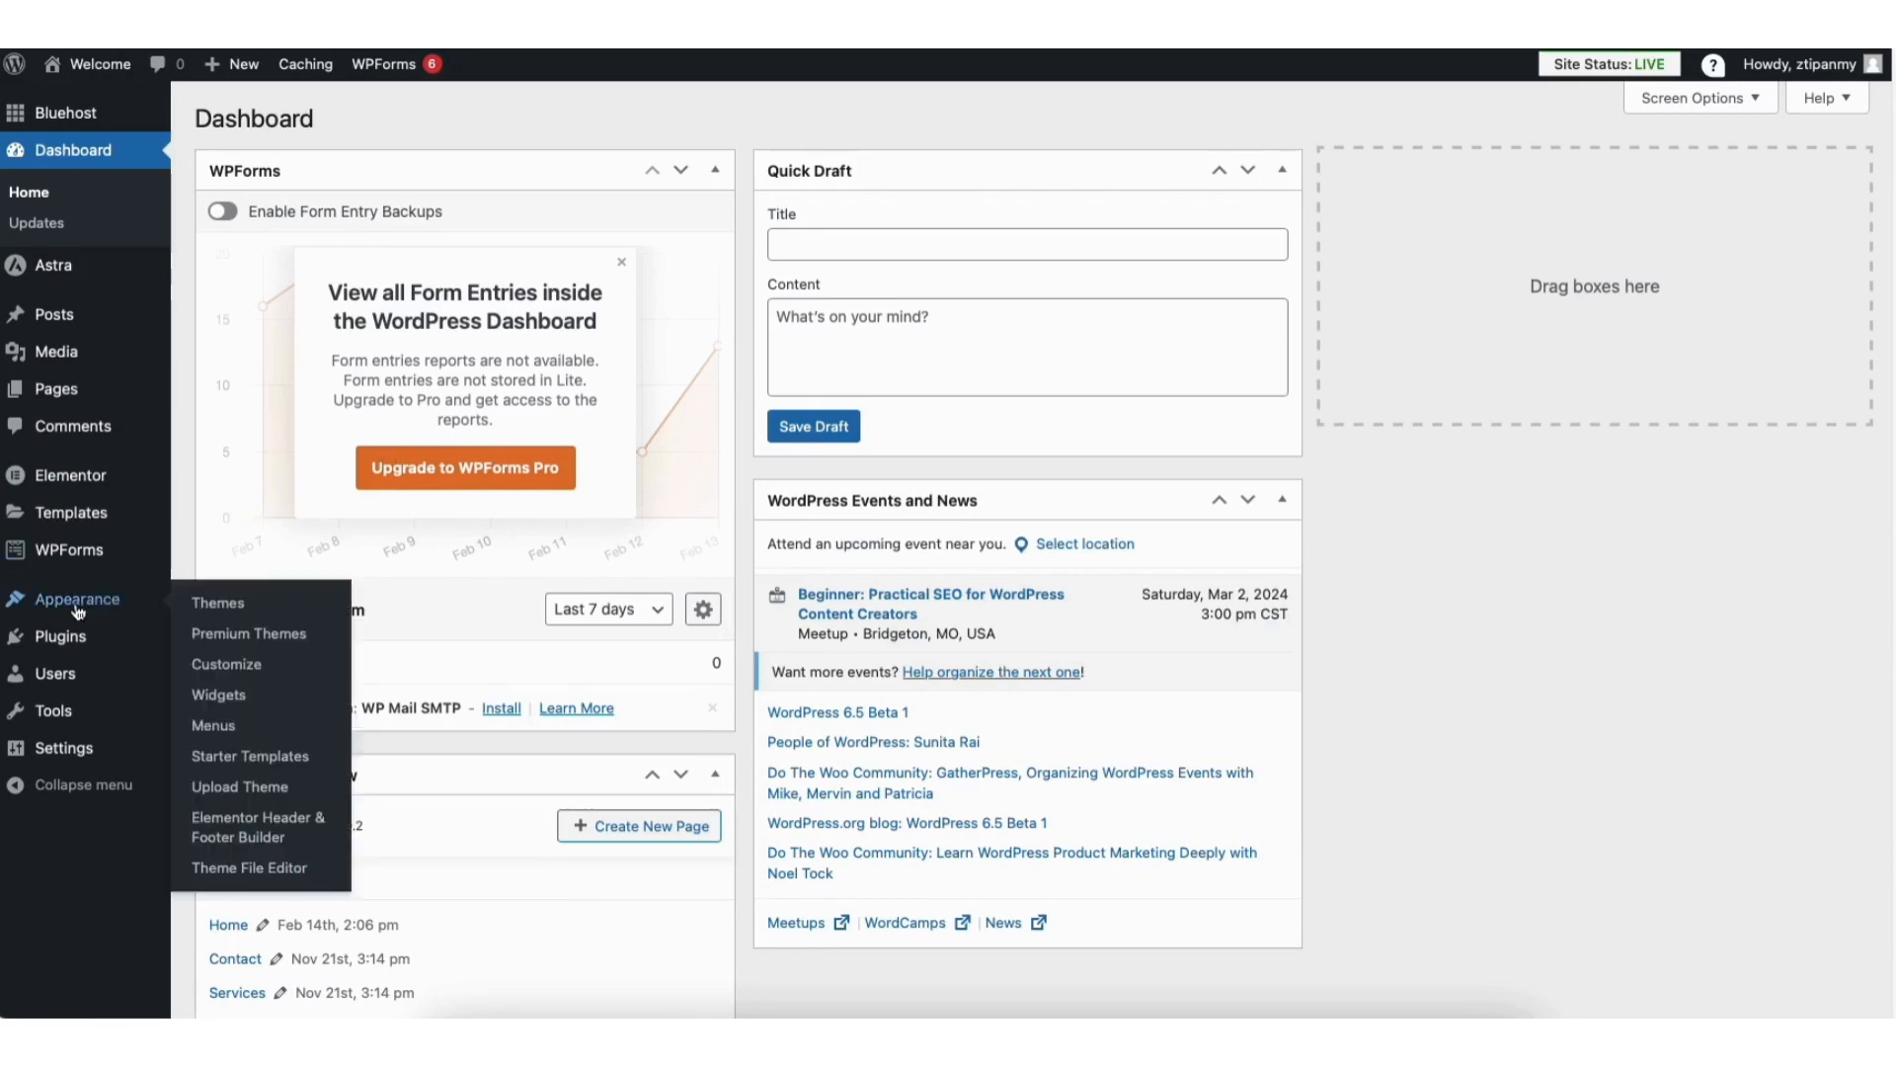
click(229, 664)
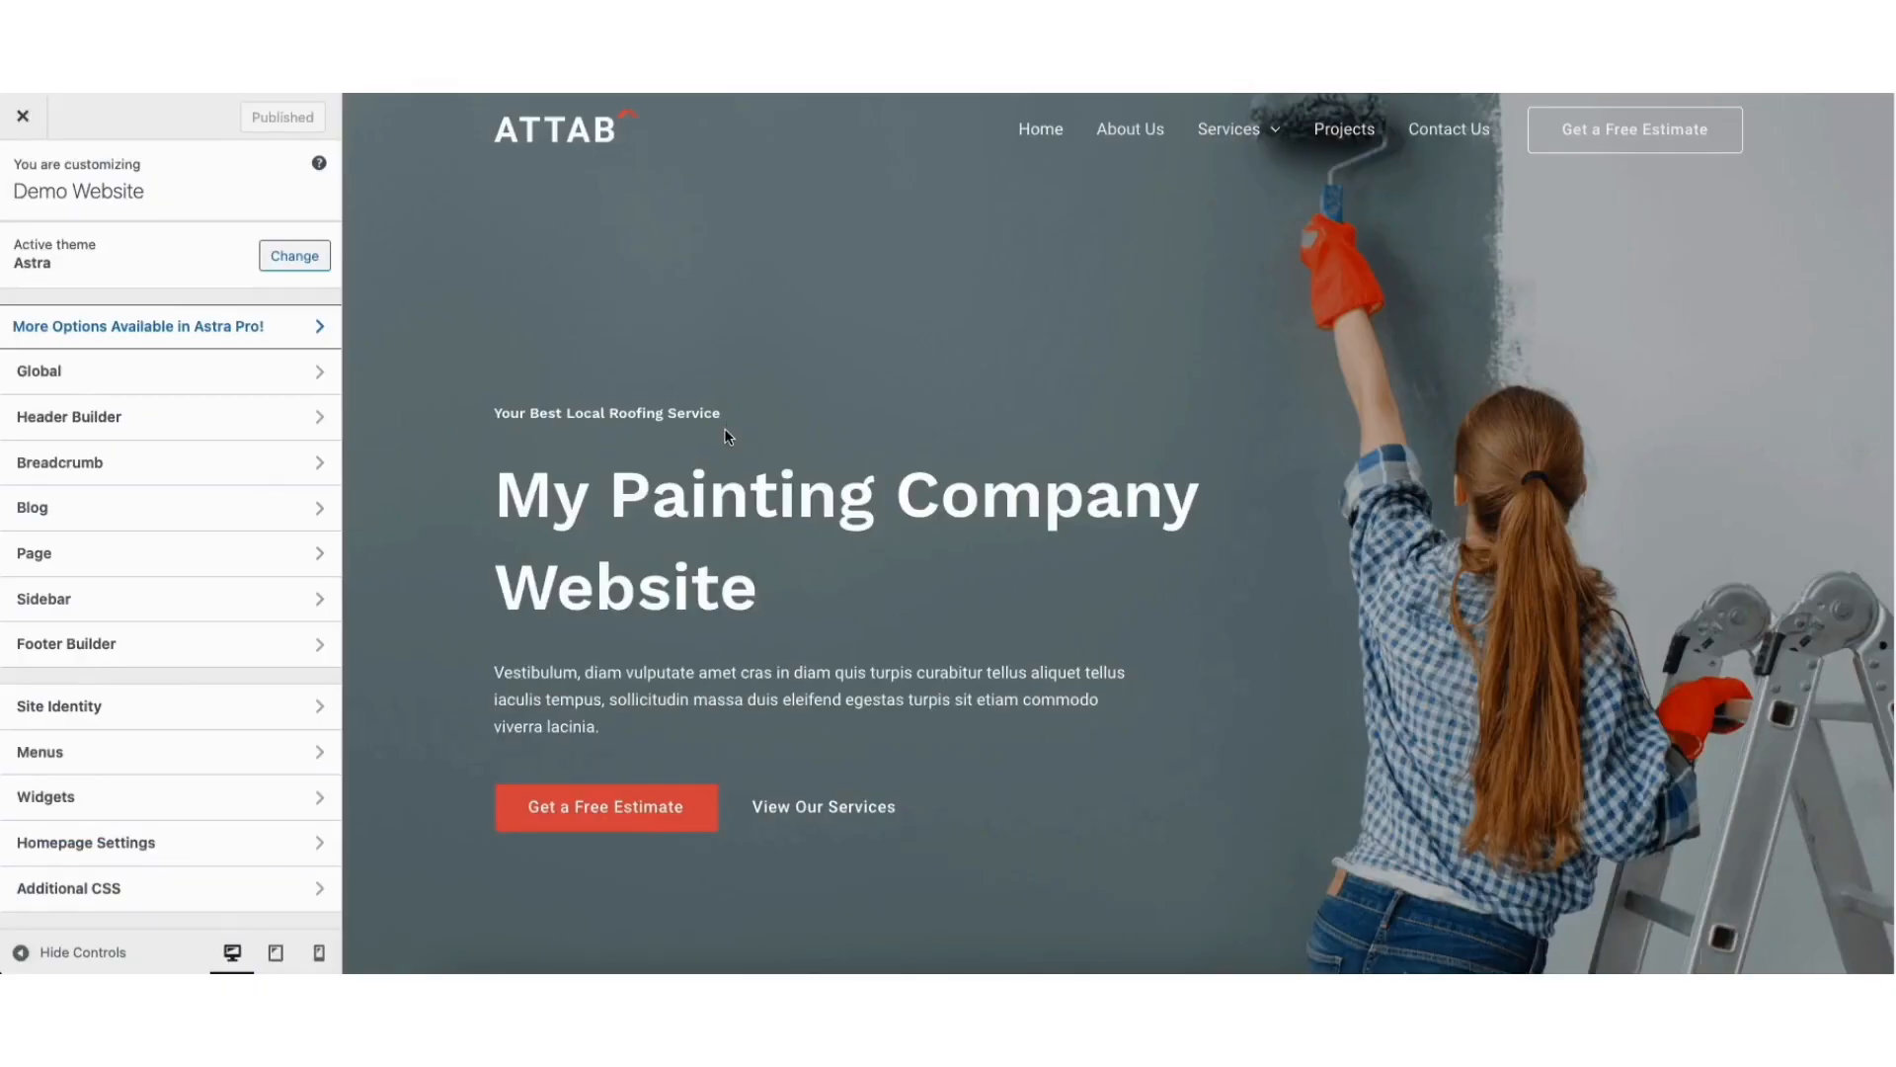
click(169, 645)
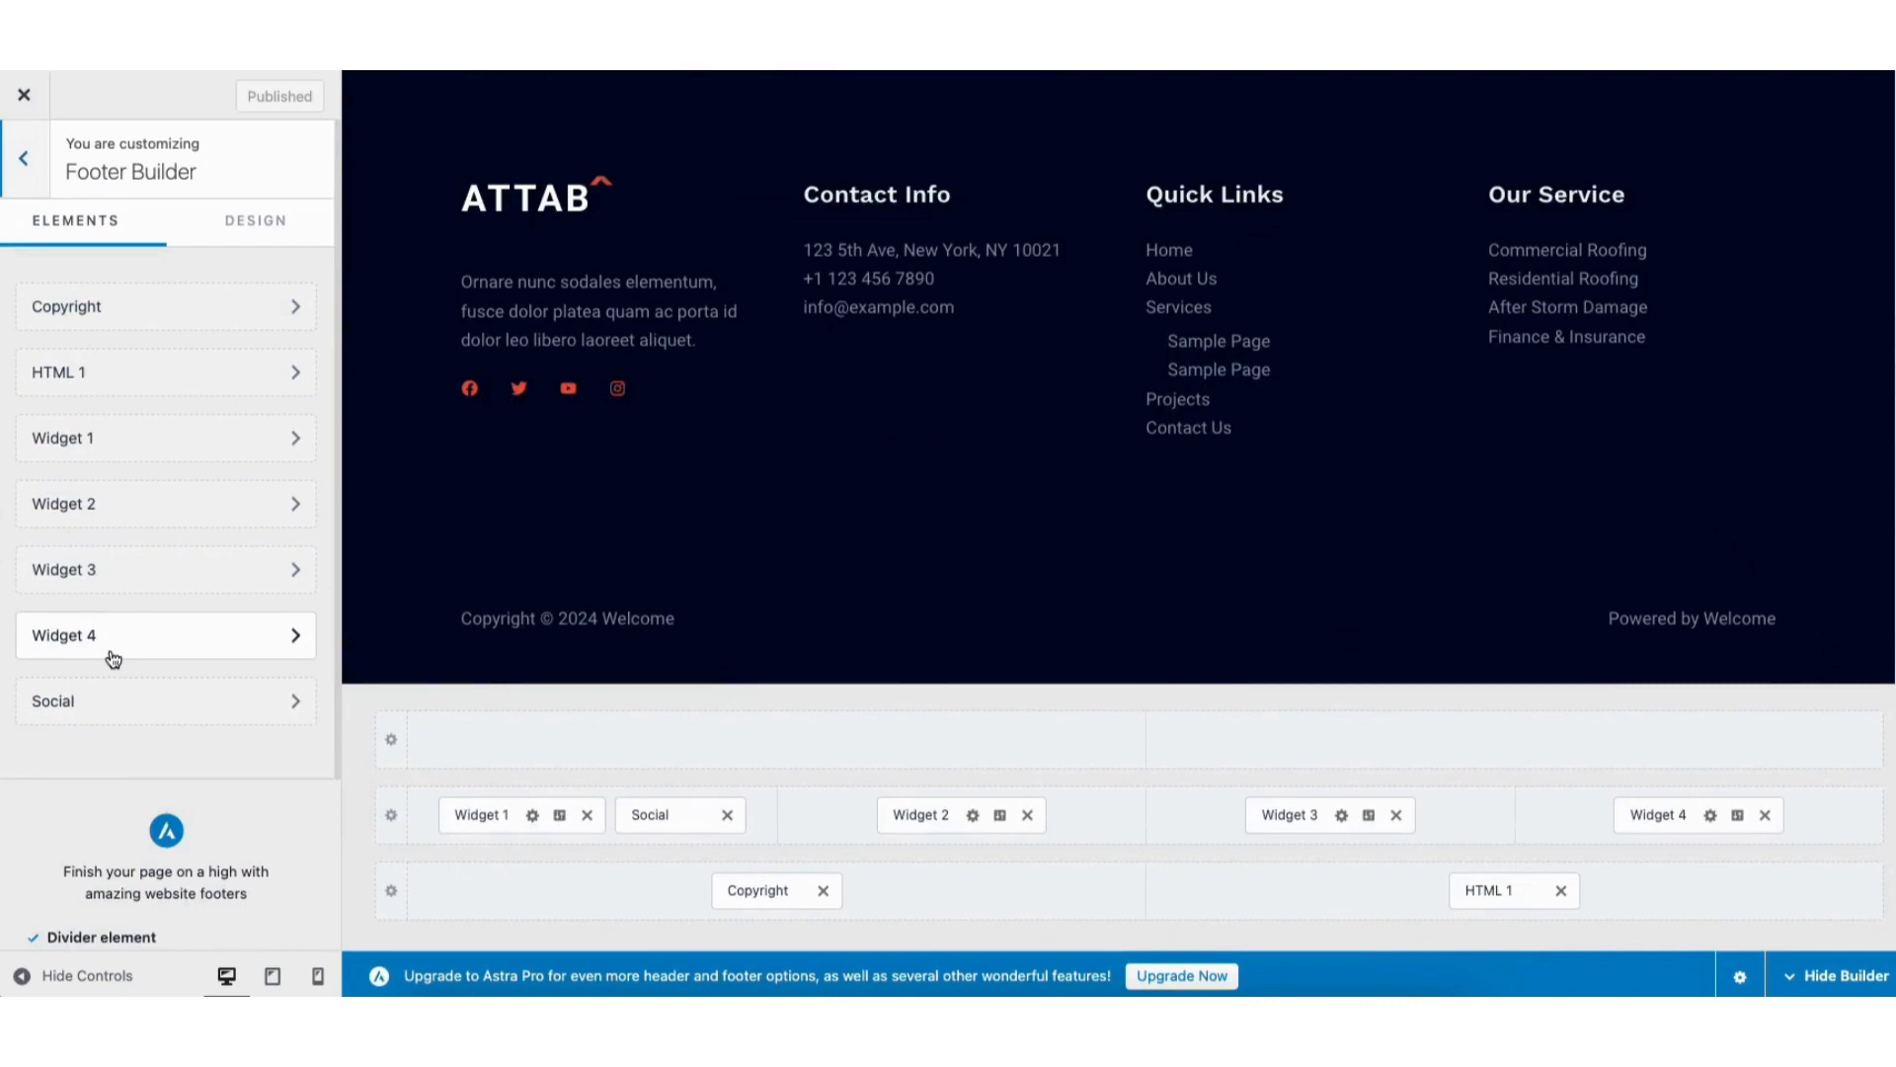
- View the text content of footer Widget 1 and its alignment, color and font size settings
click(475, 287)
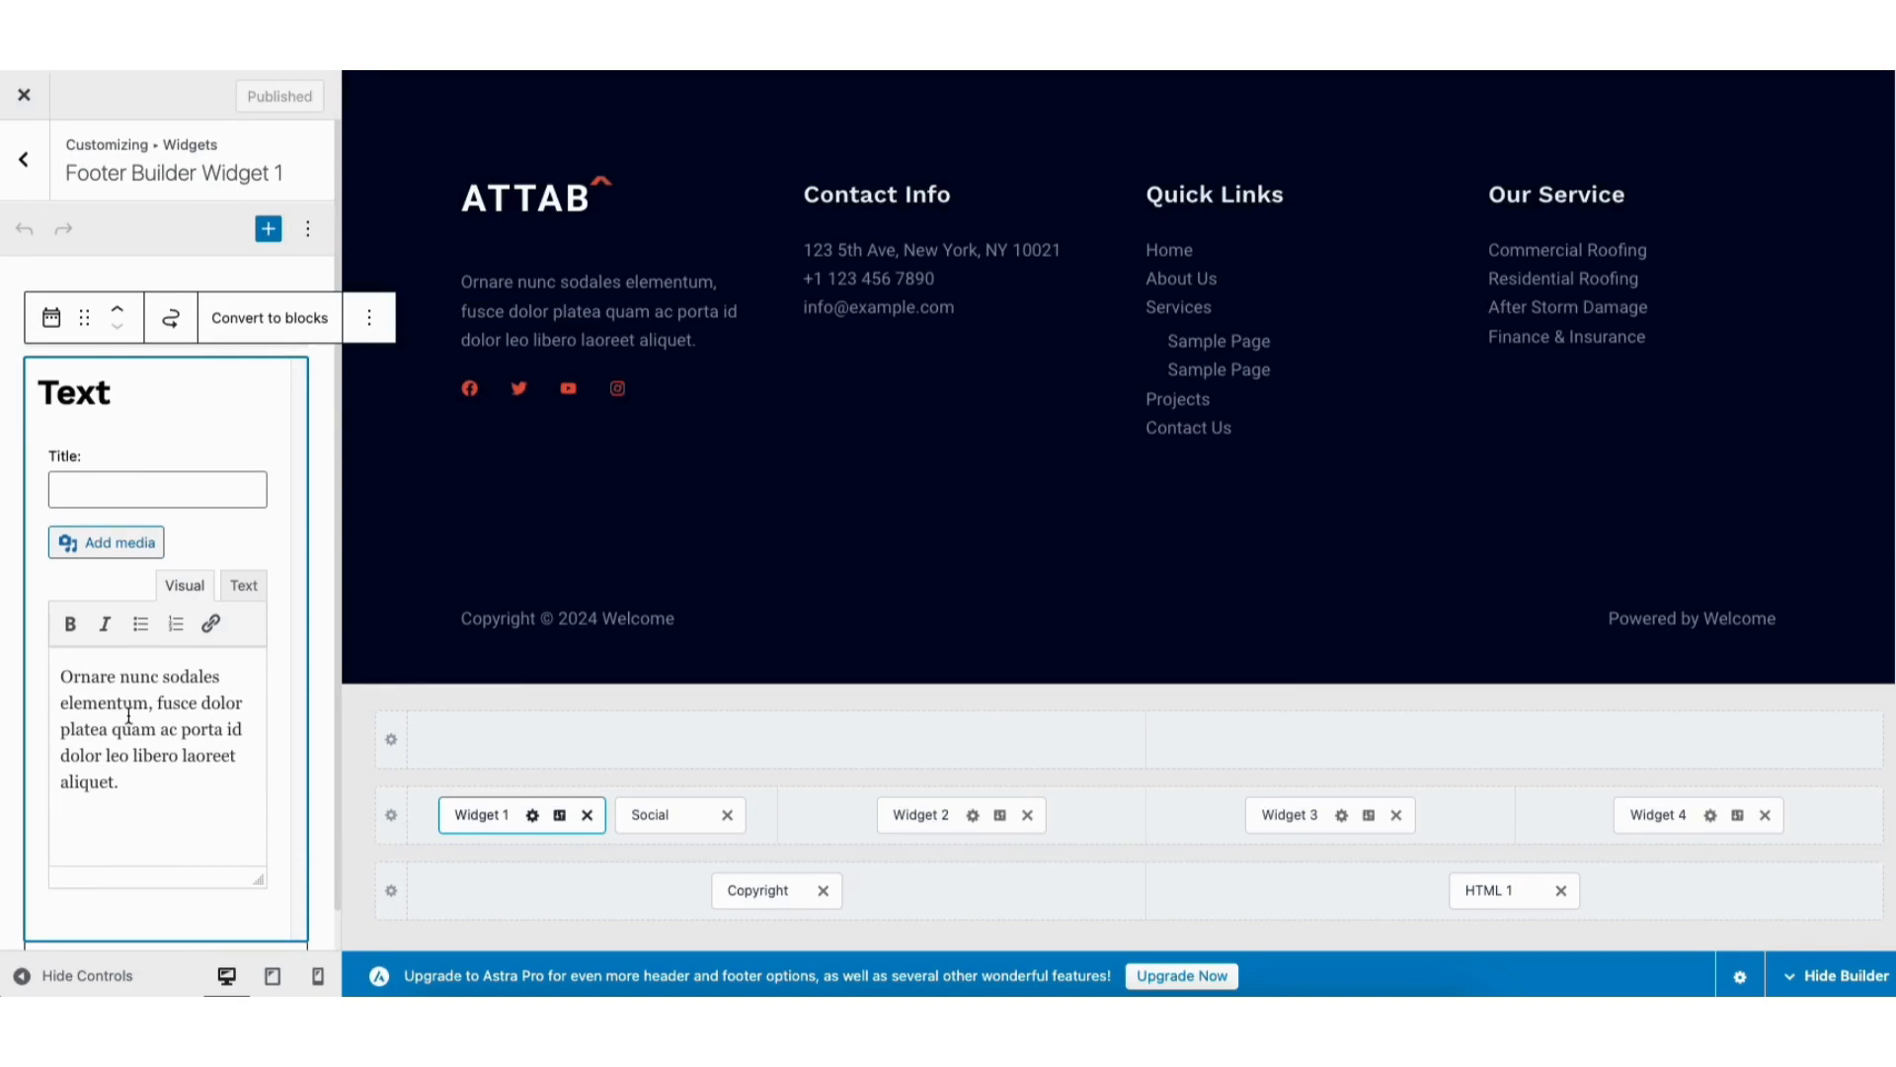
click(560, 815)
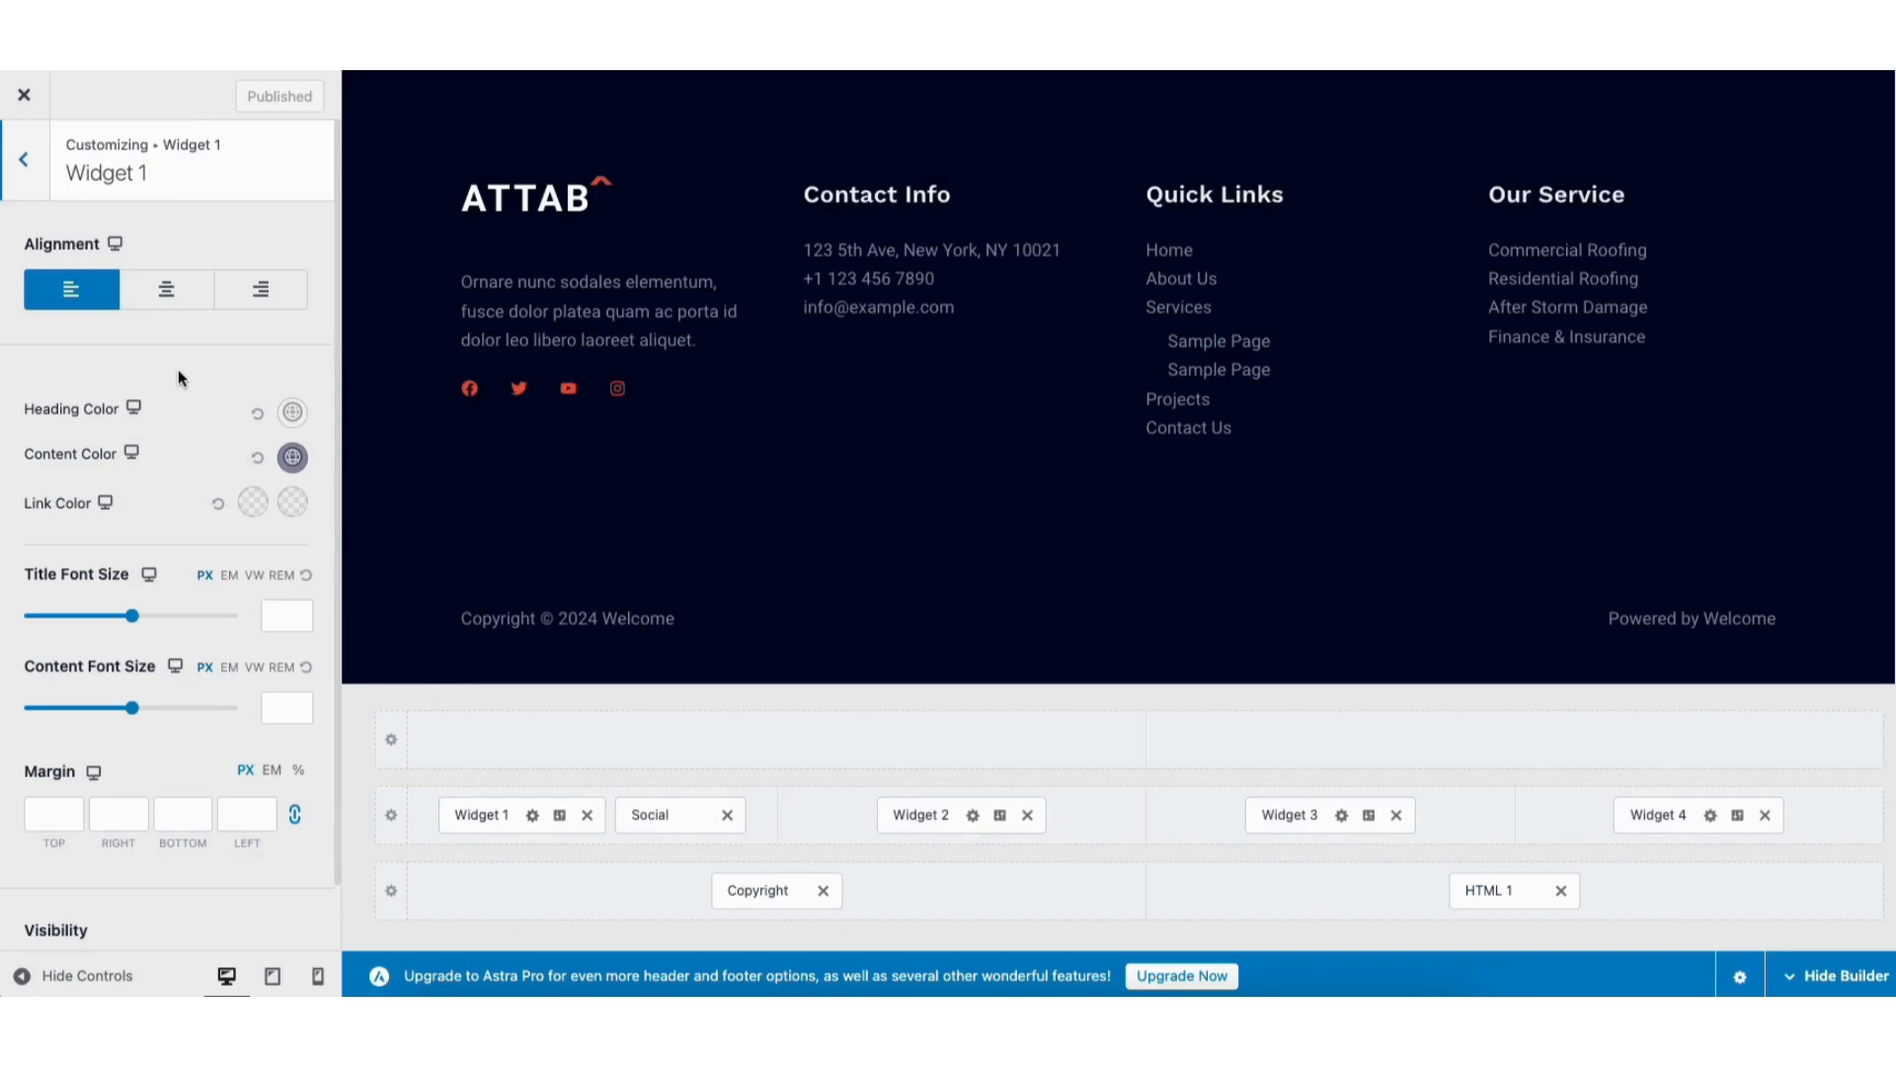
- Set the Primary Footer to three columns and check which elements can be added to the empty row above it
mouse_move(381, 148)
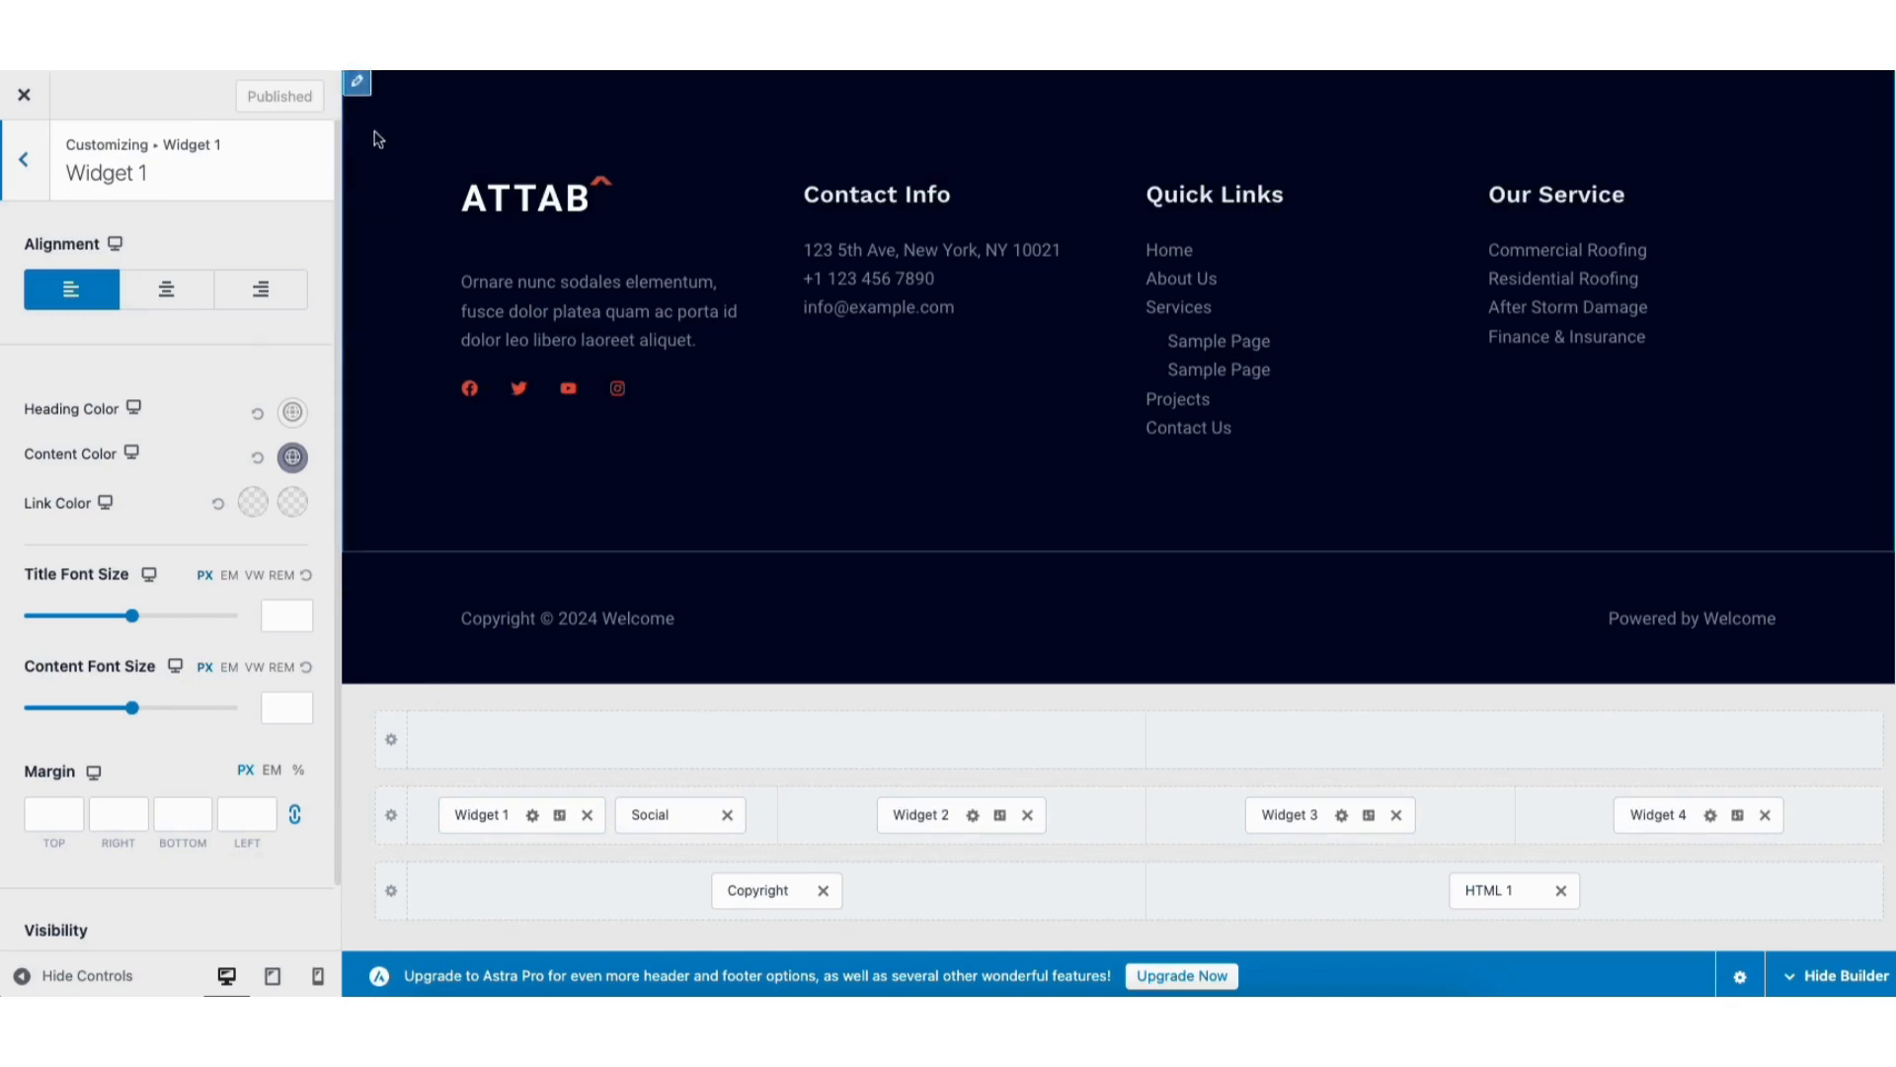
click(358, 84)
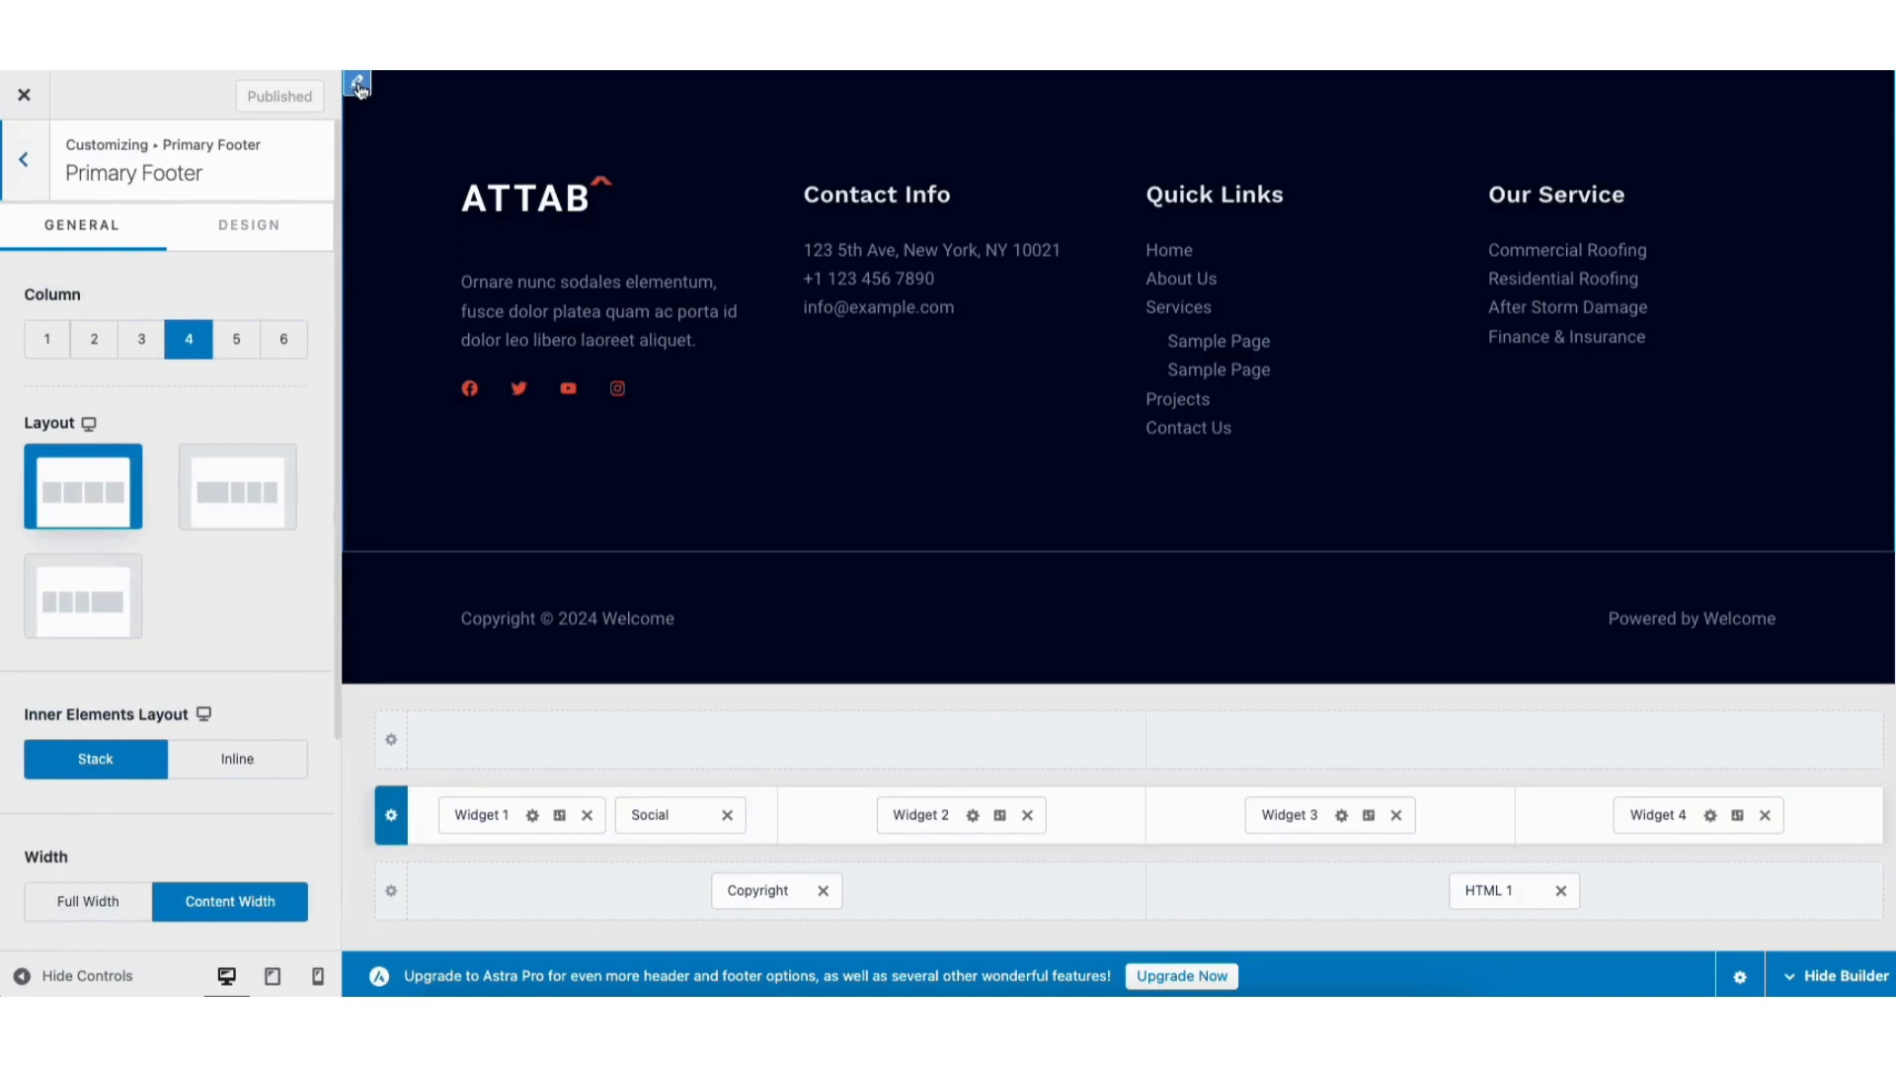
click(141, 339)
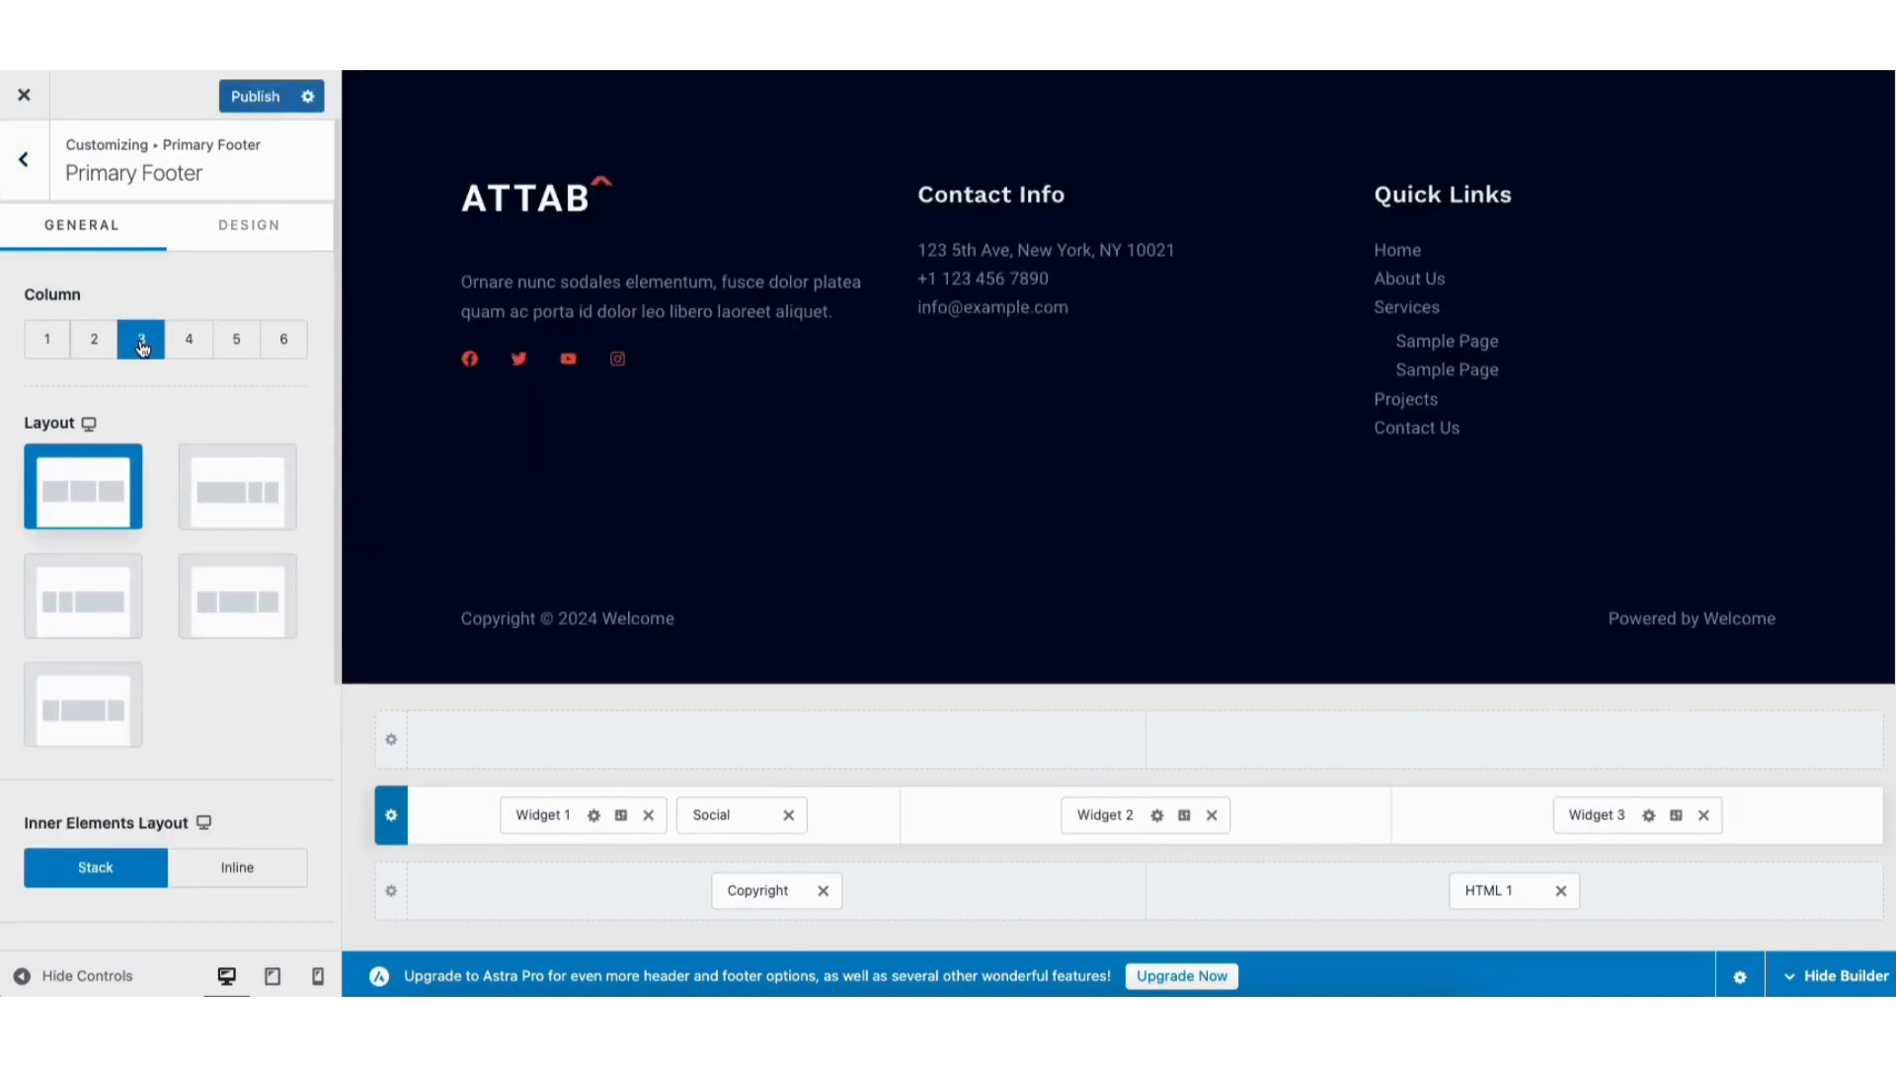
click(777, 741)
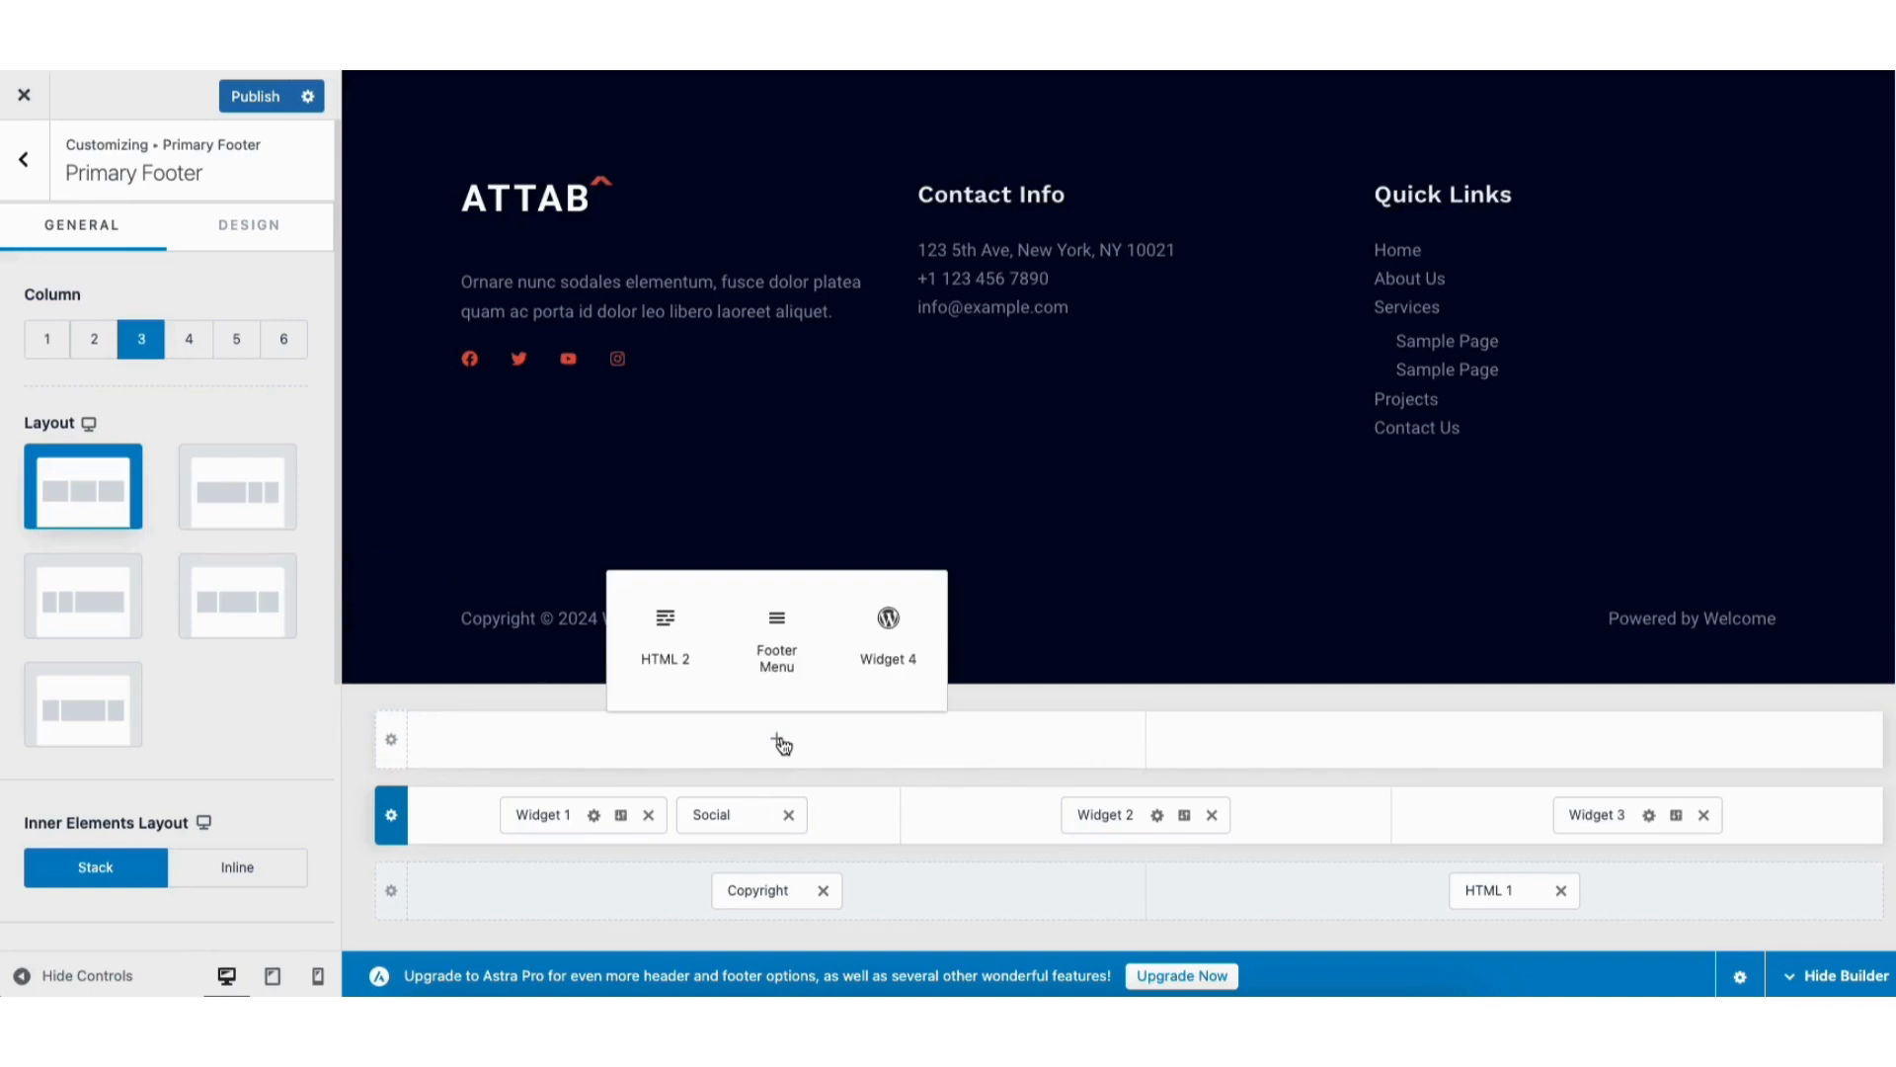
click(587, 697)
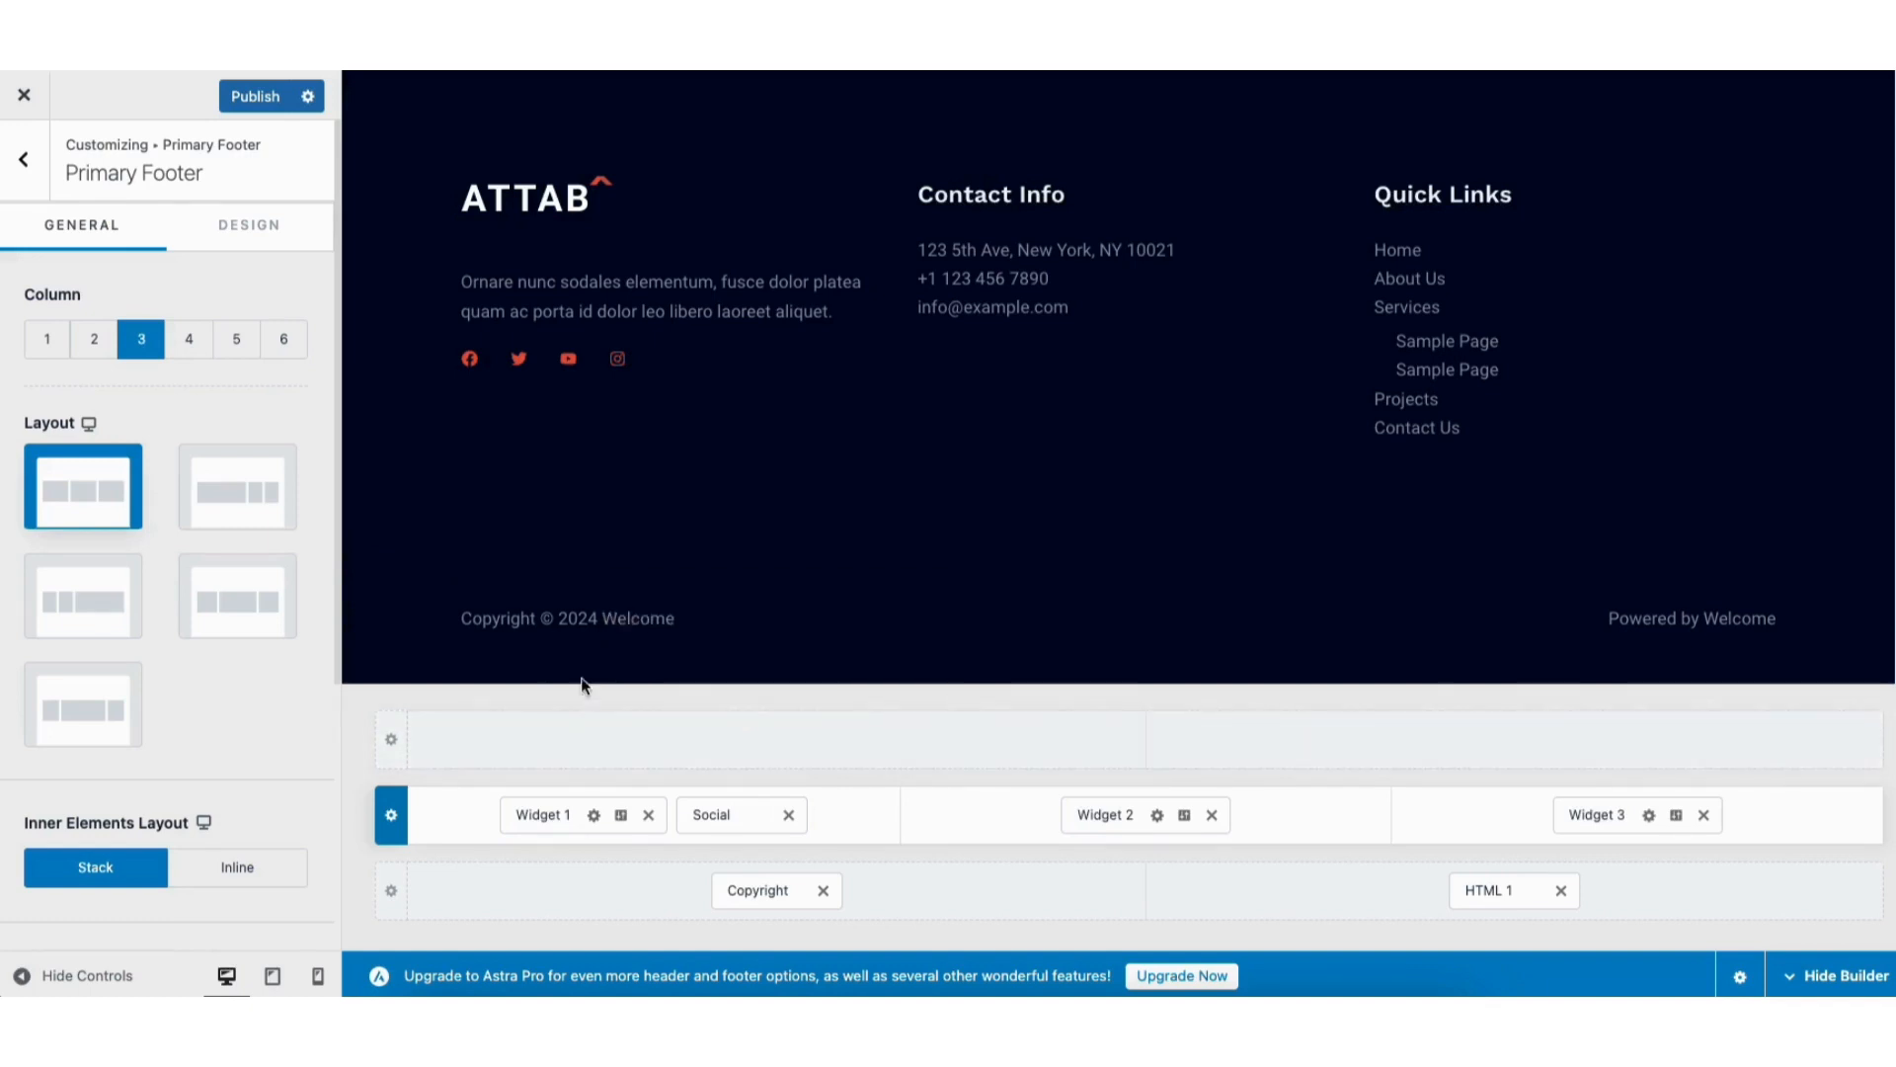
- Review the footer Social Icons' general and design settings, remove the Social element from the footer, and return to the main customizer list
click(474, 361)
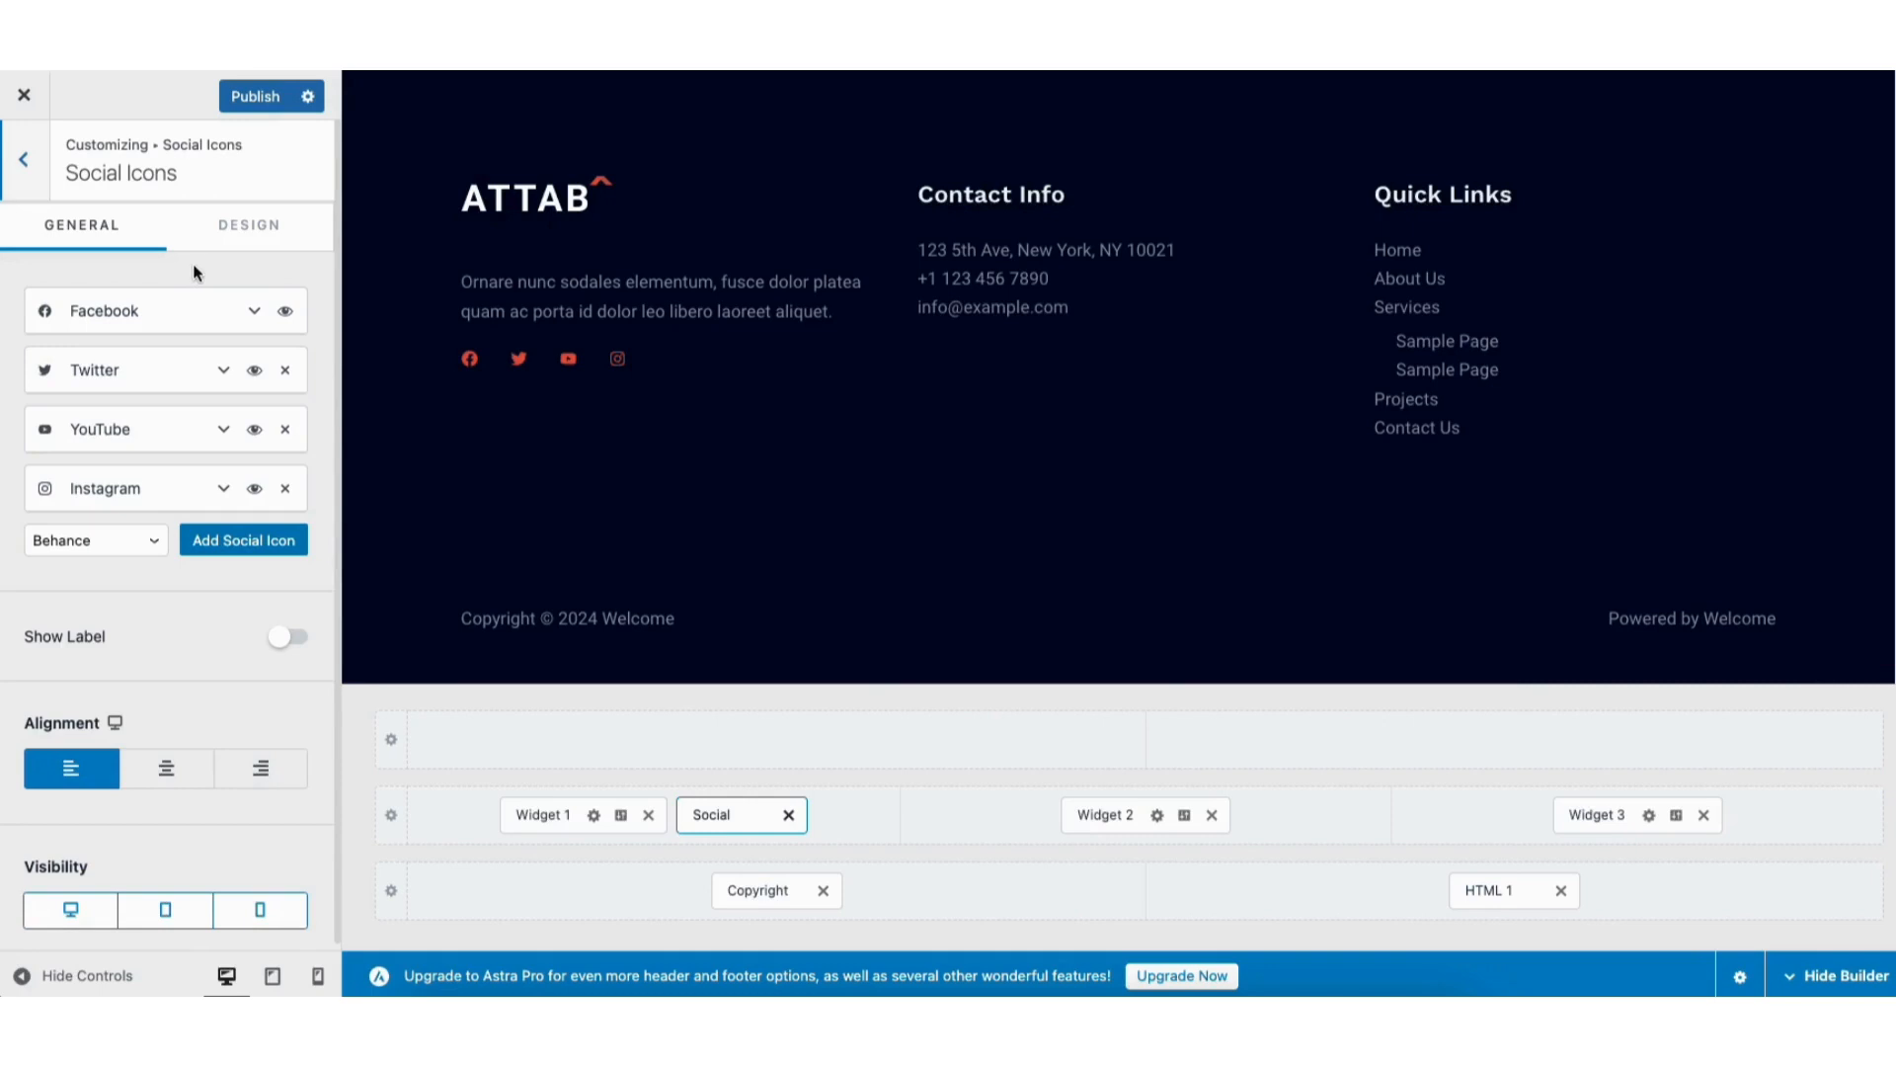
click(245, 229)
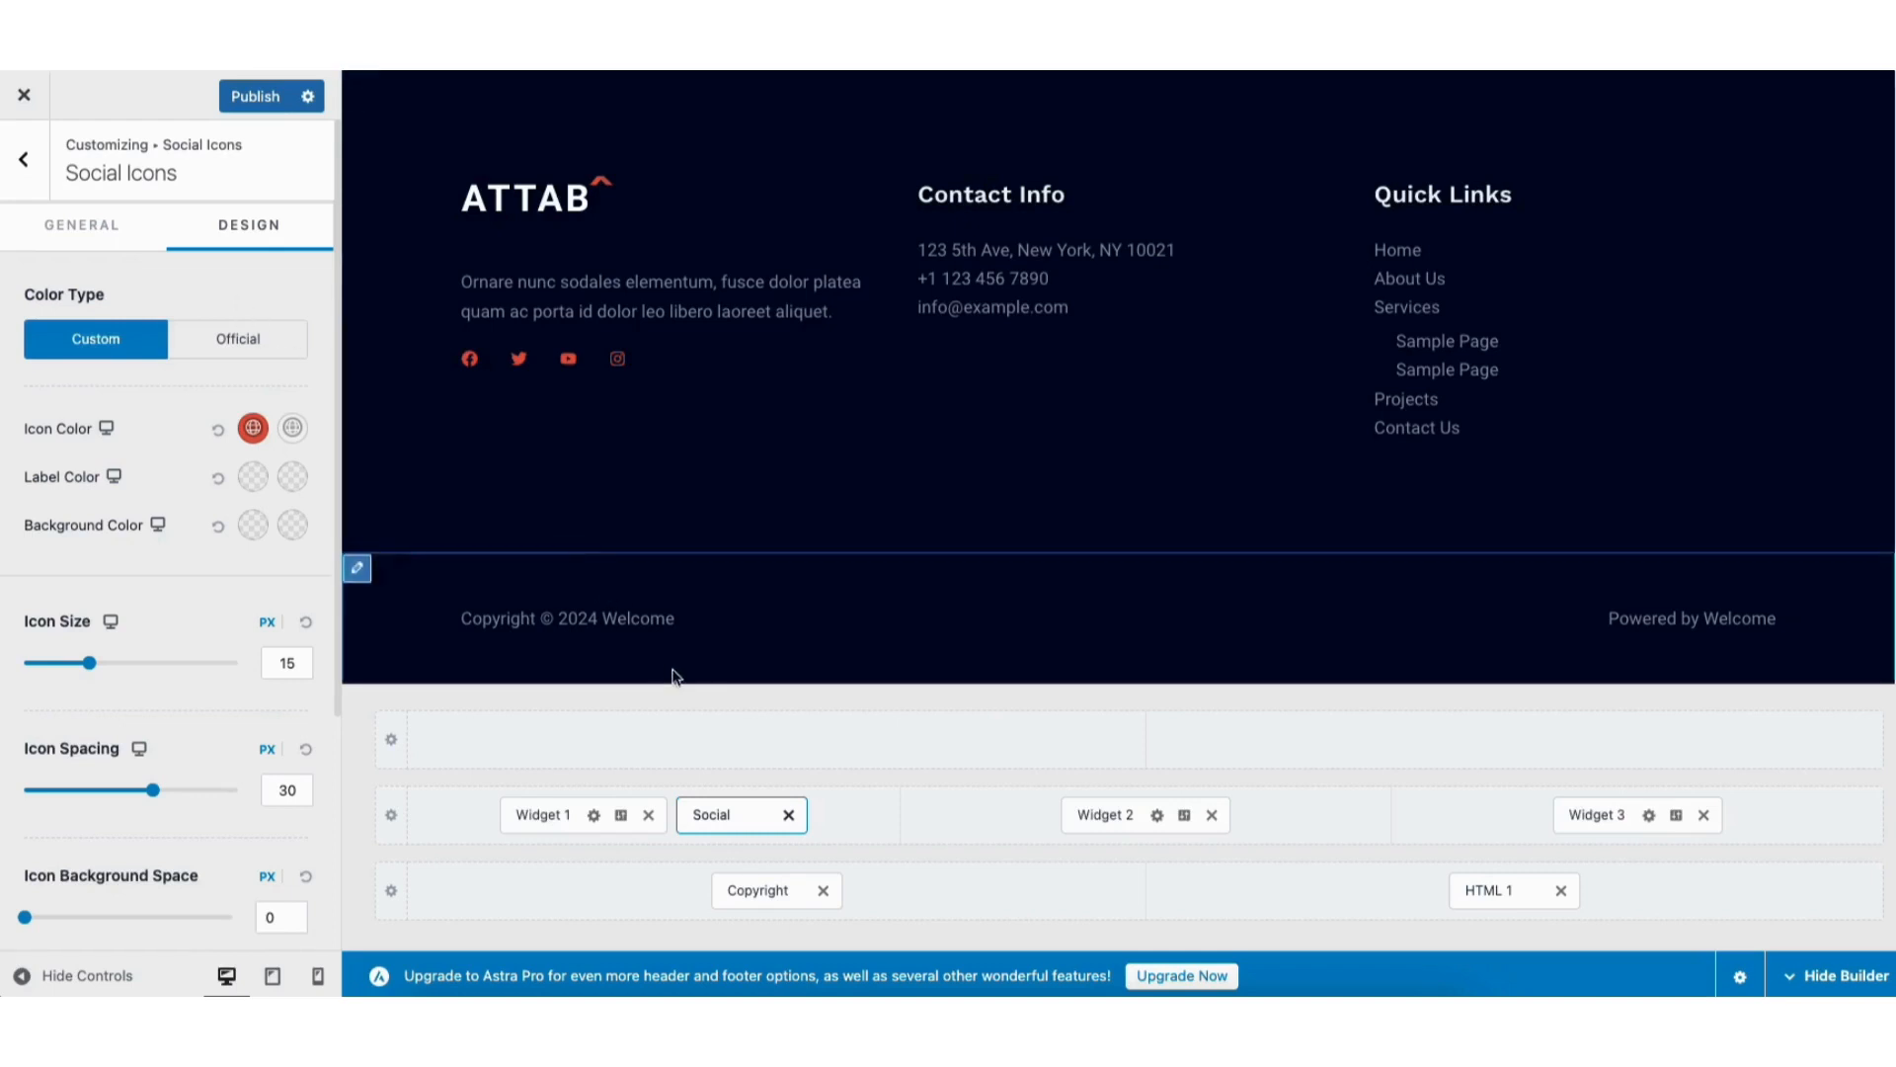
click(789, 815)
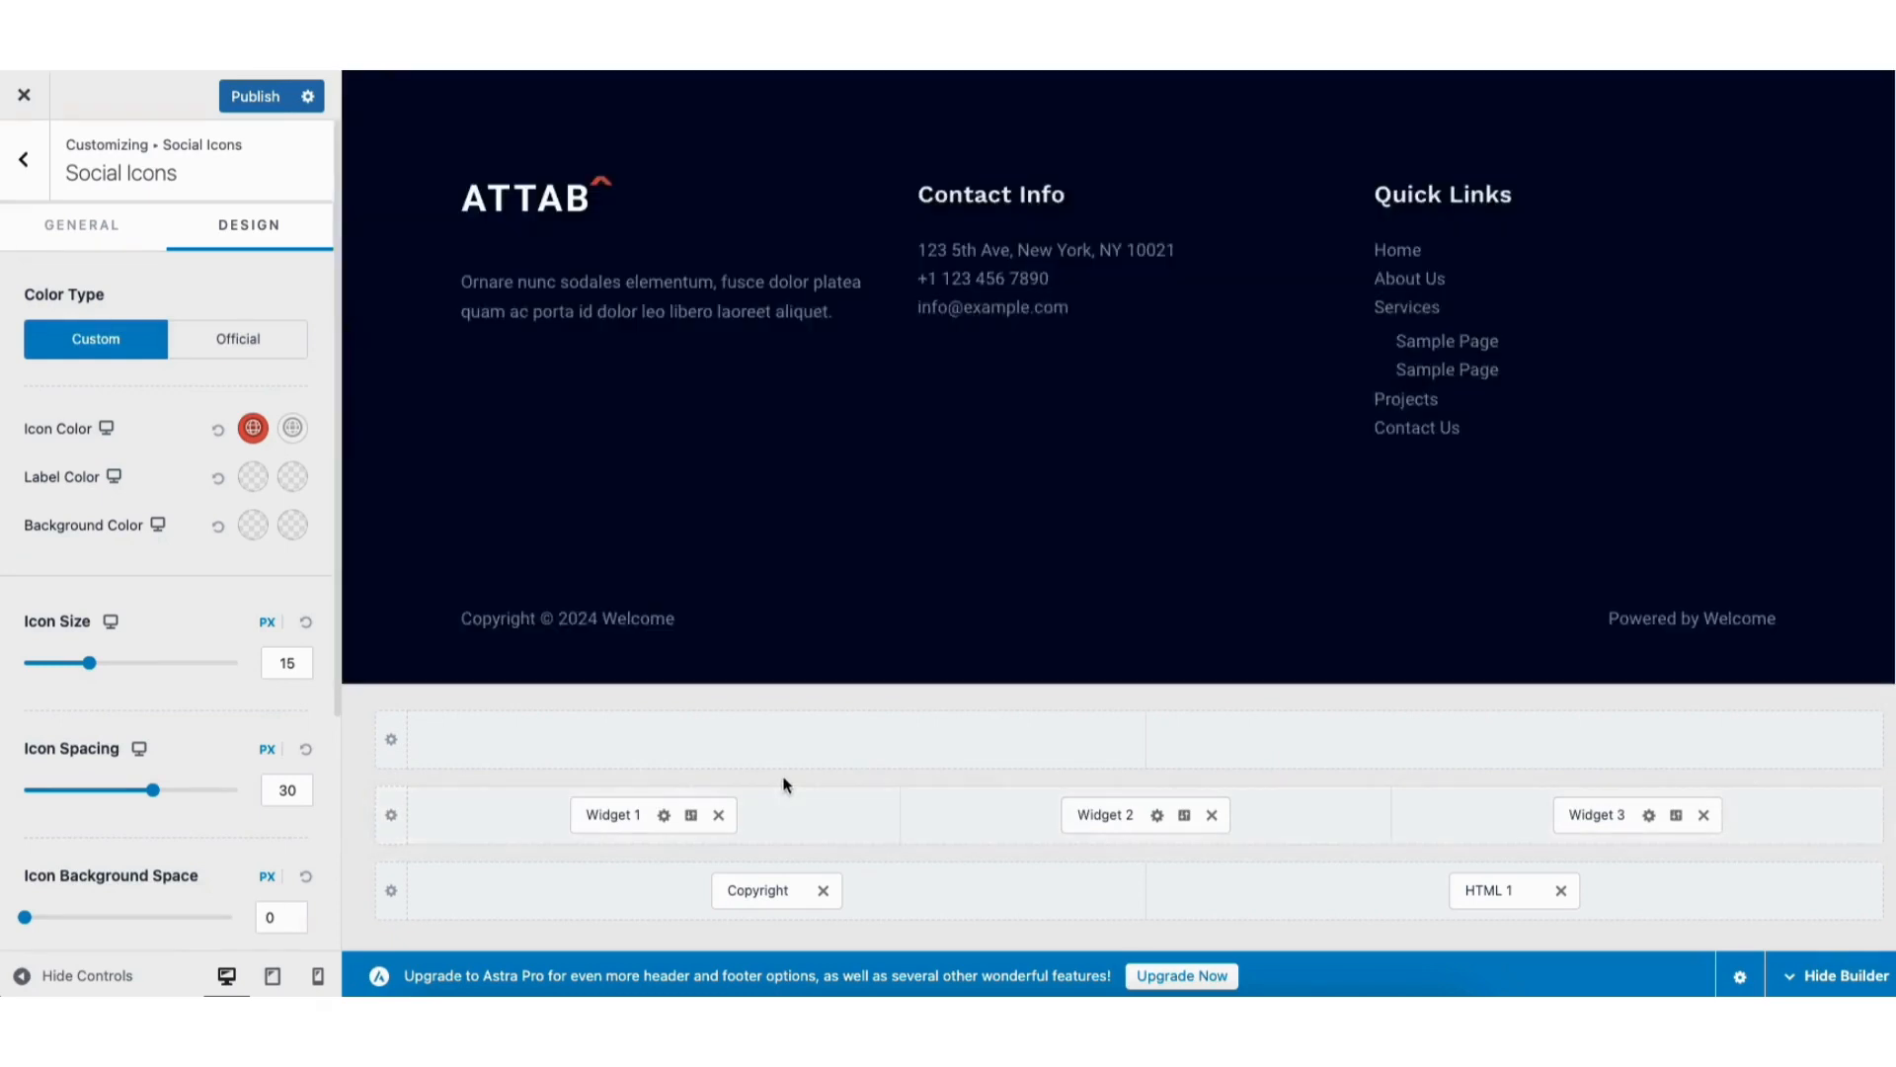
click(23, 159)
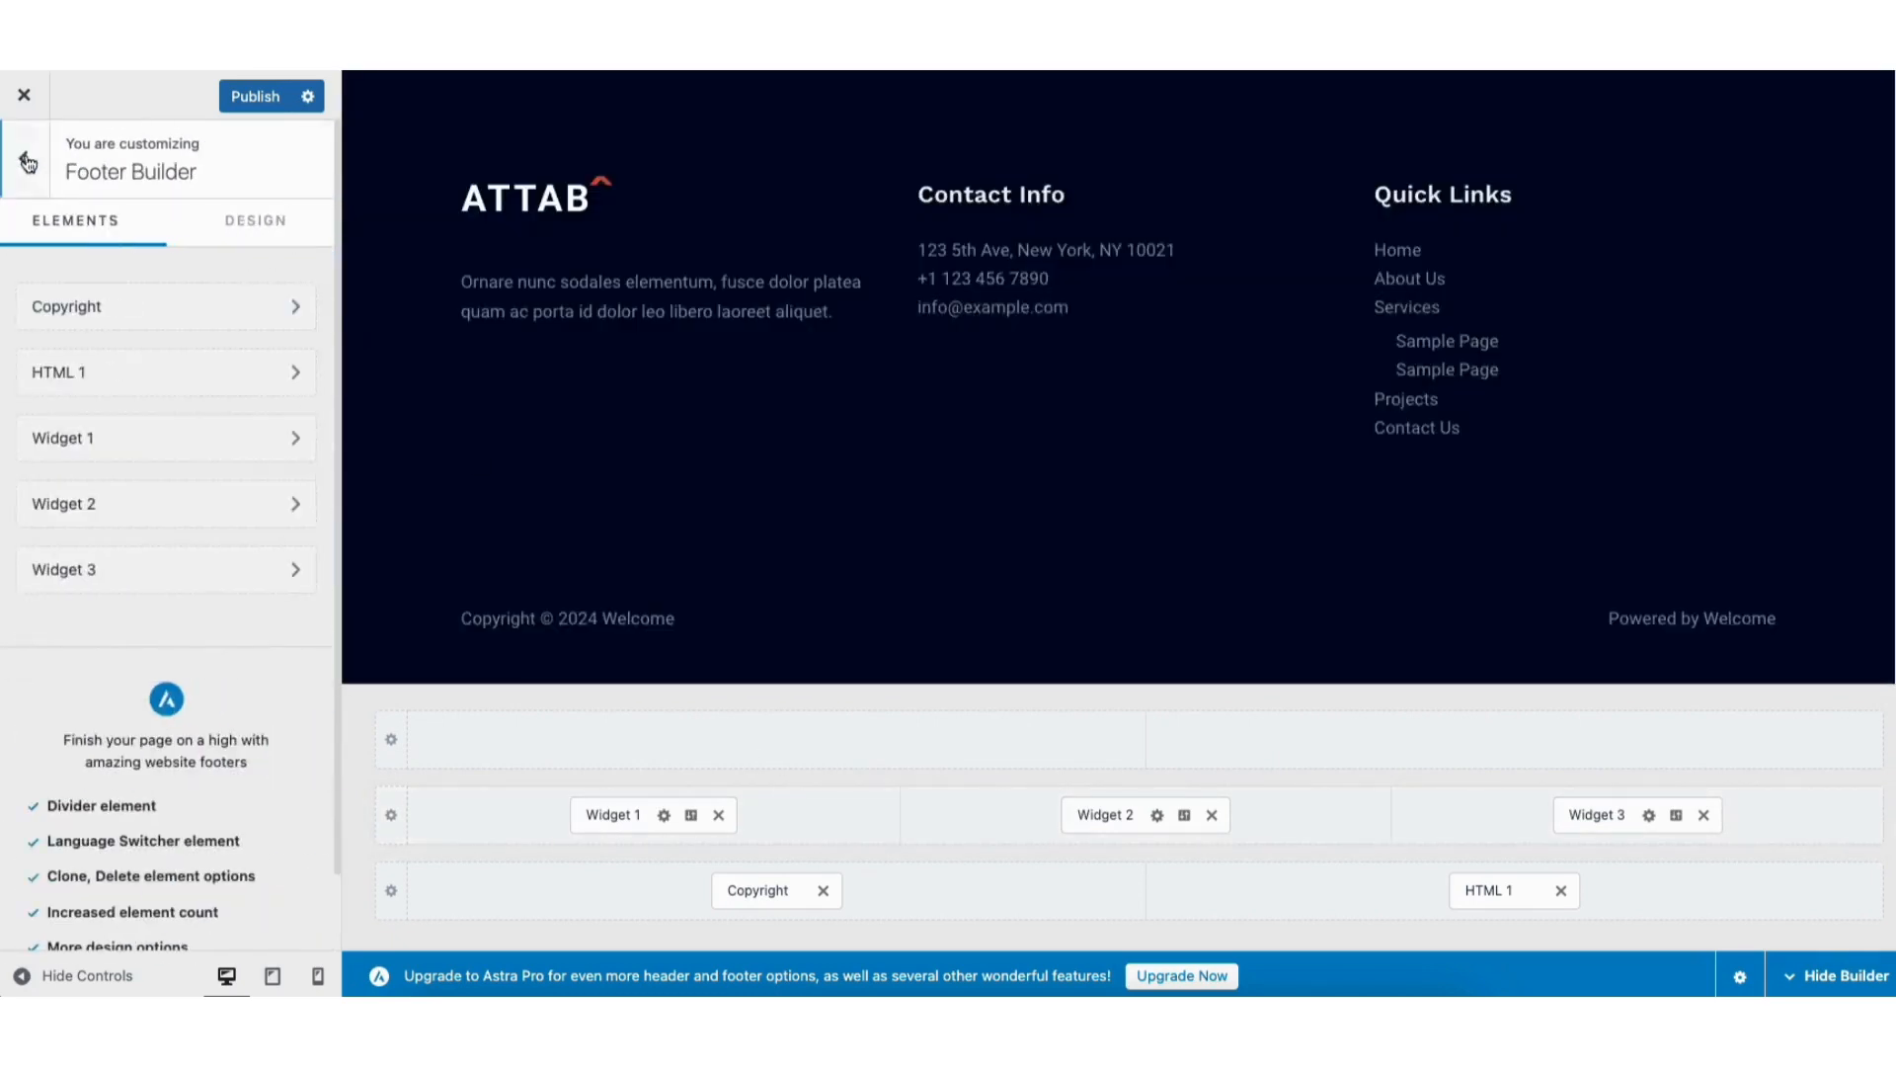
click(30, 163)
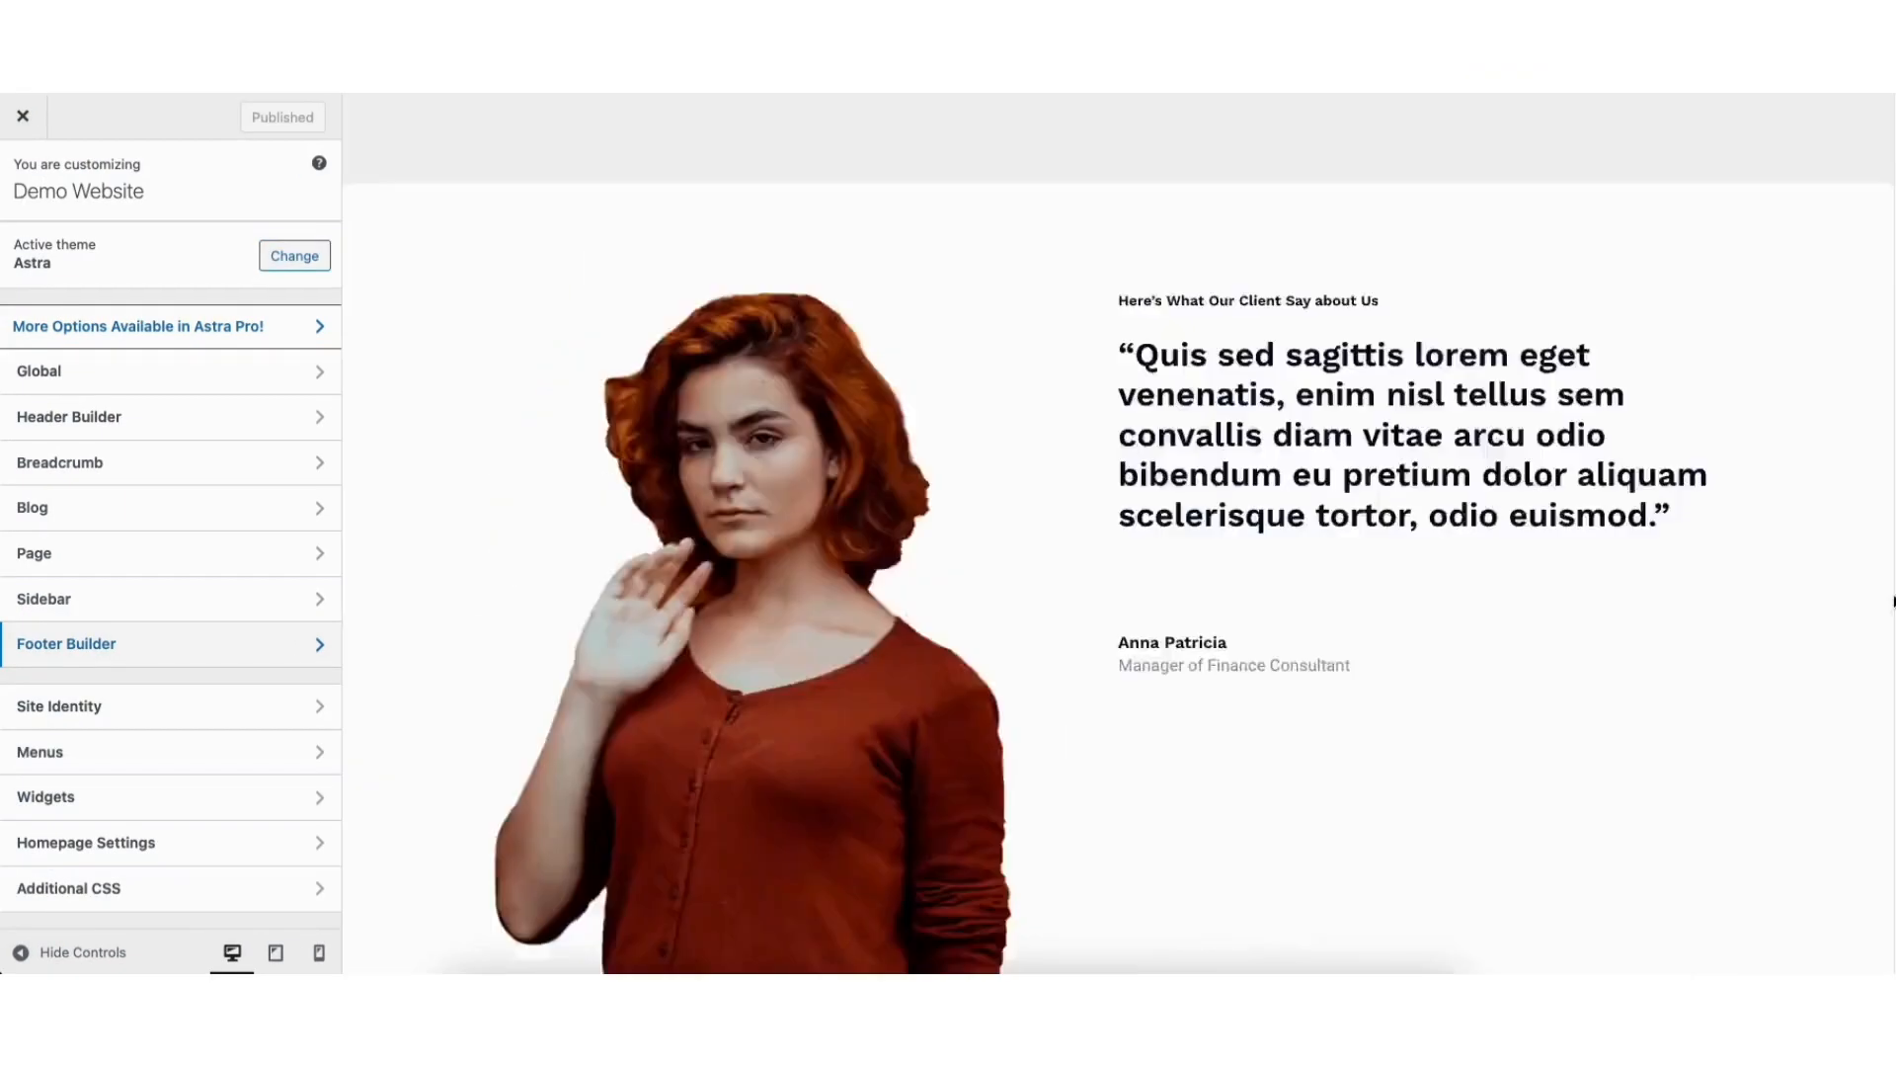
- Open the settings of the header's Get a Free Estimate button and remove the Button element from the header
drag(1893, 601, 1880, 119)
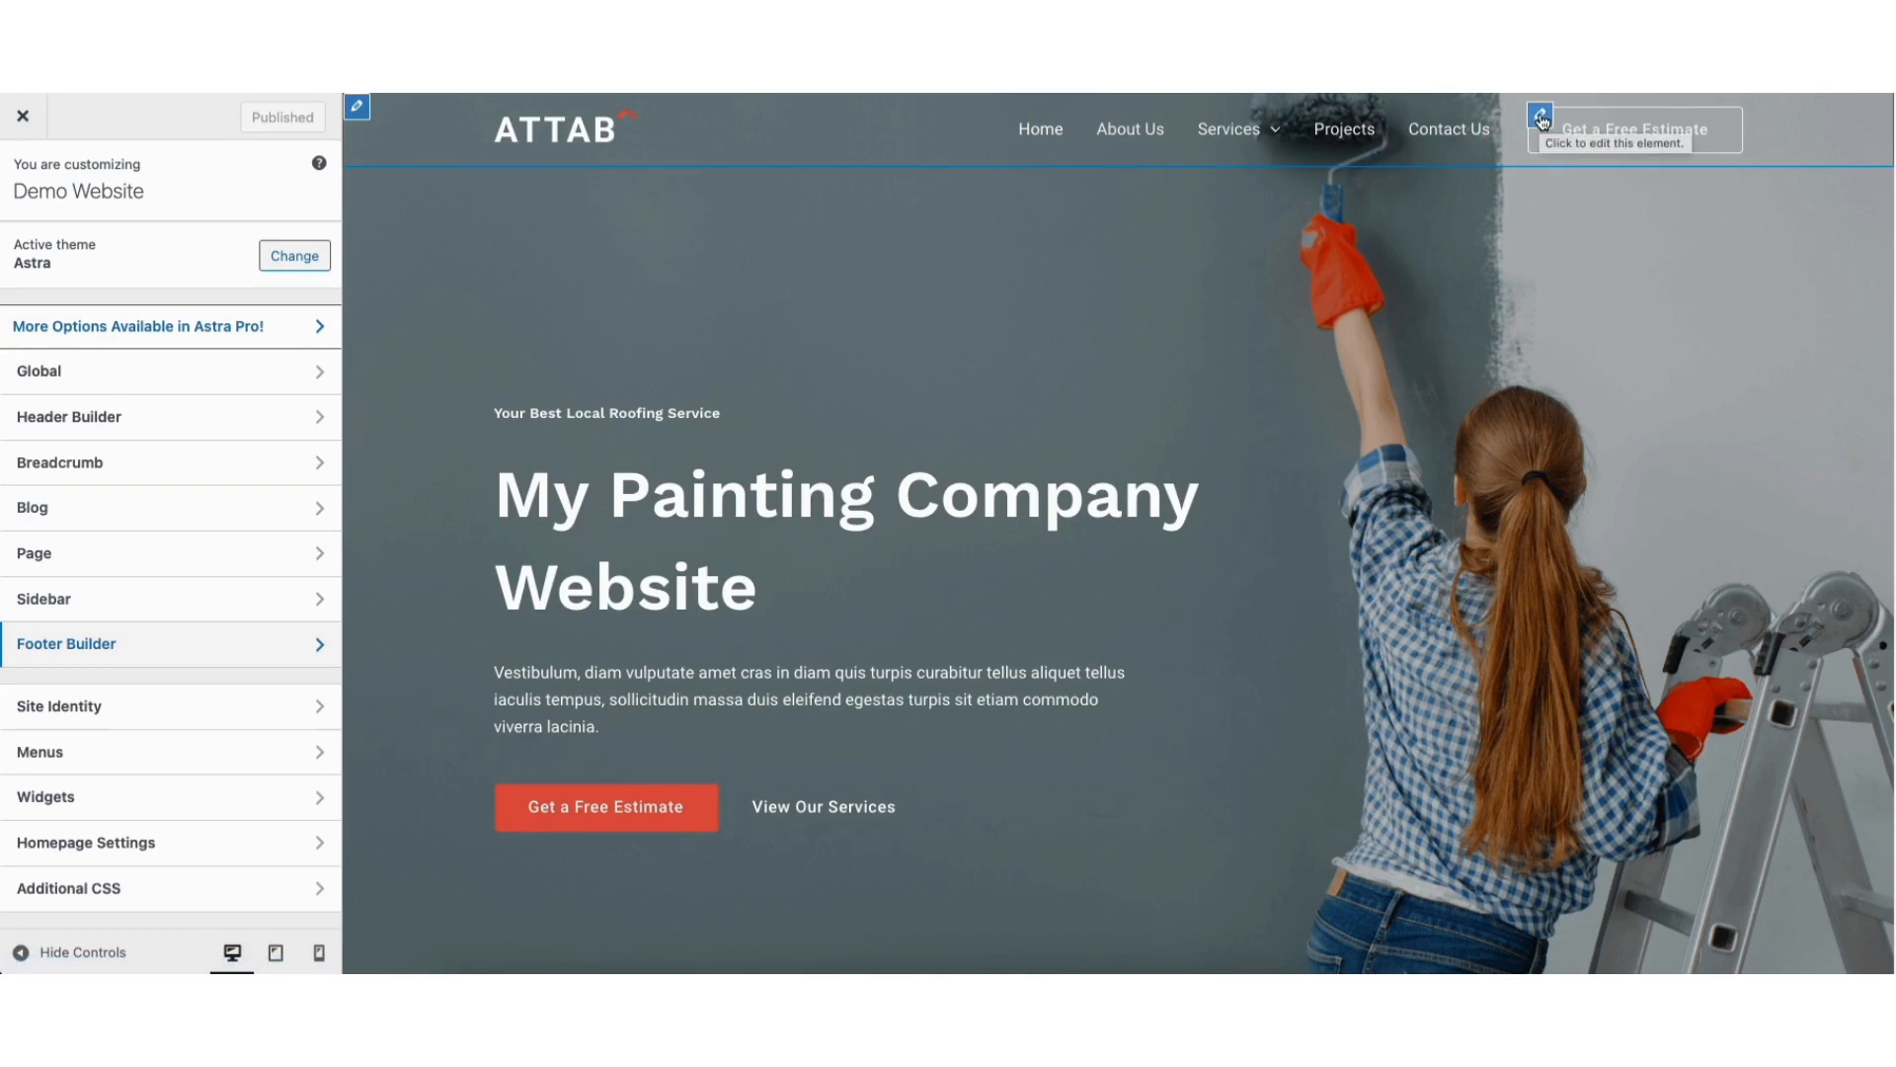
click(1542, 120)
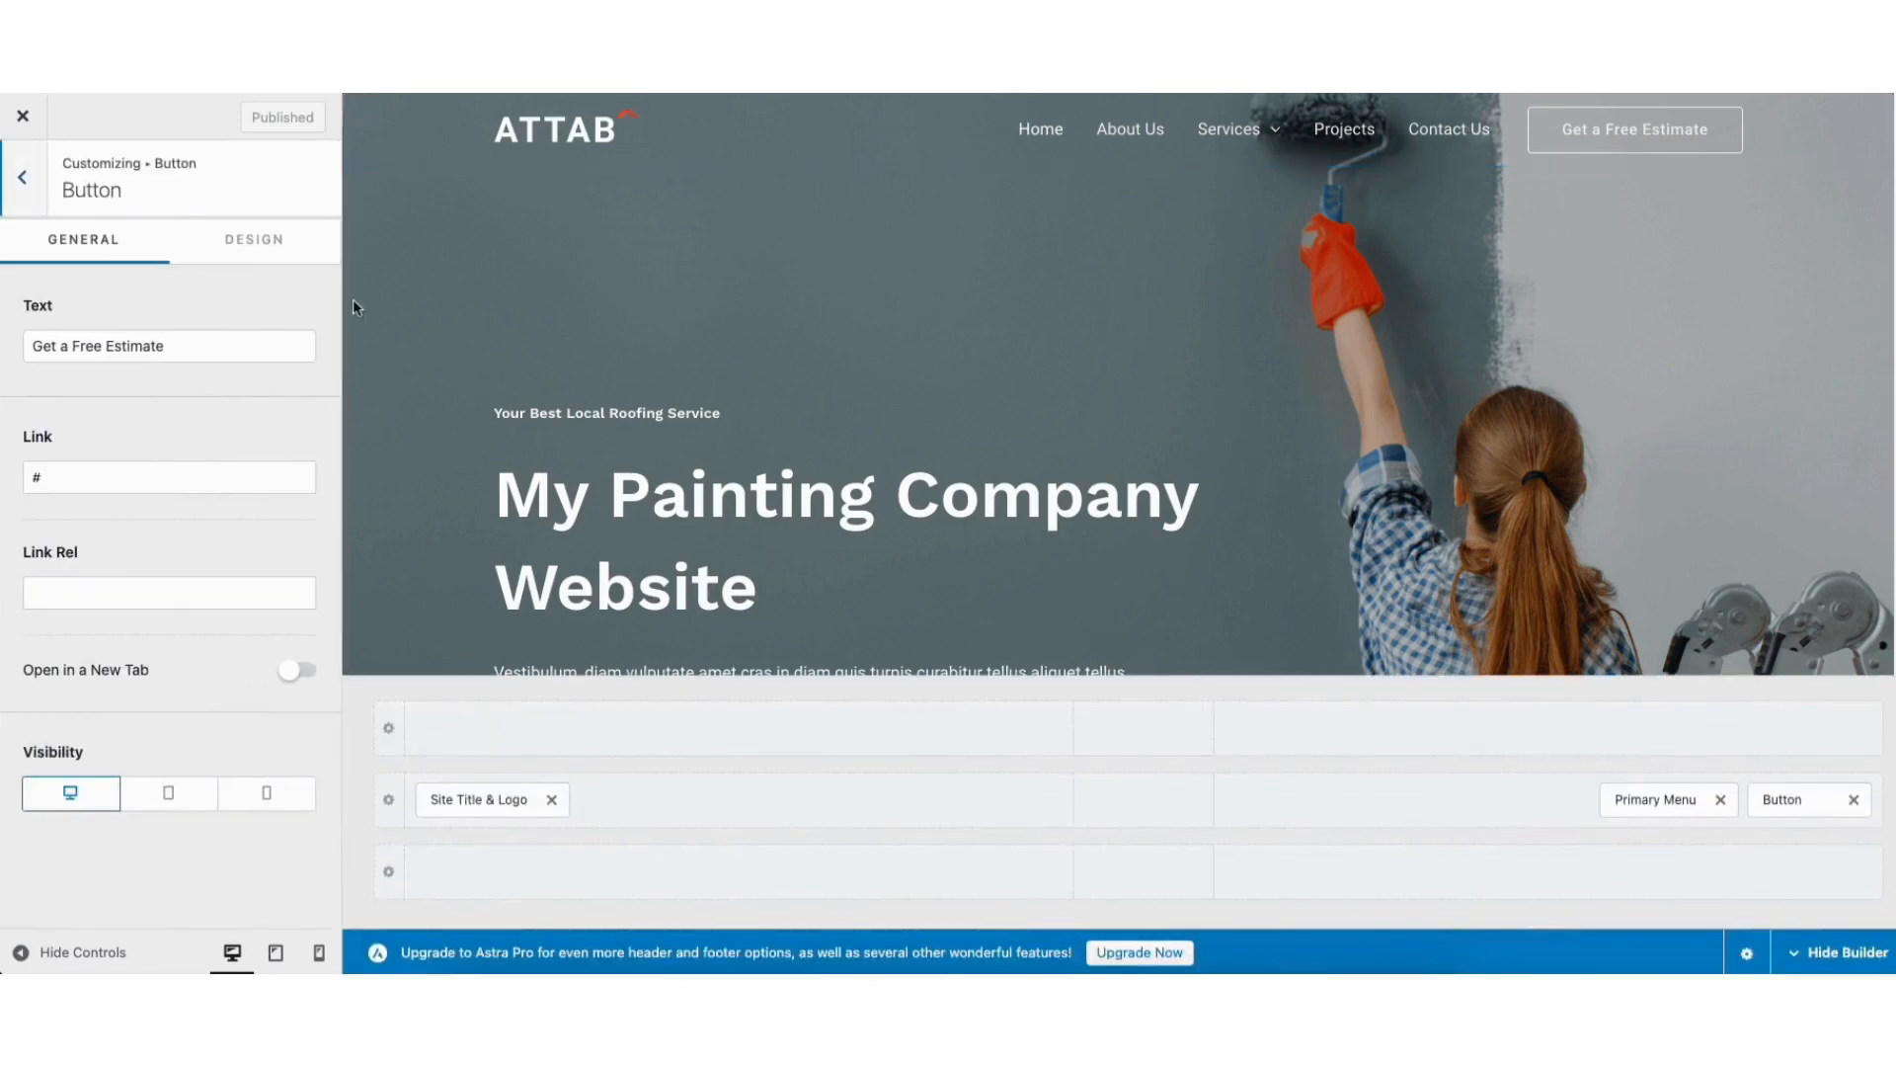
drag(30, 344, 166, 346)
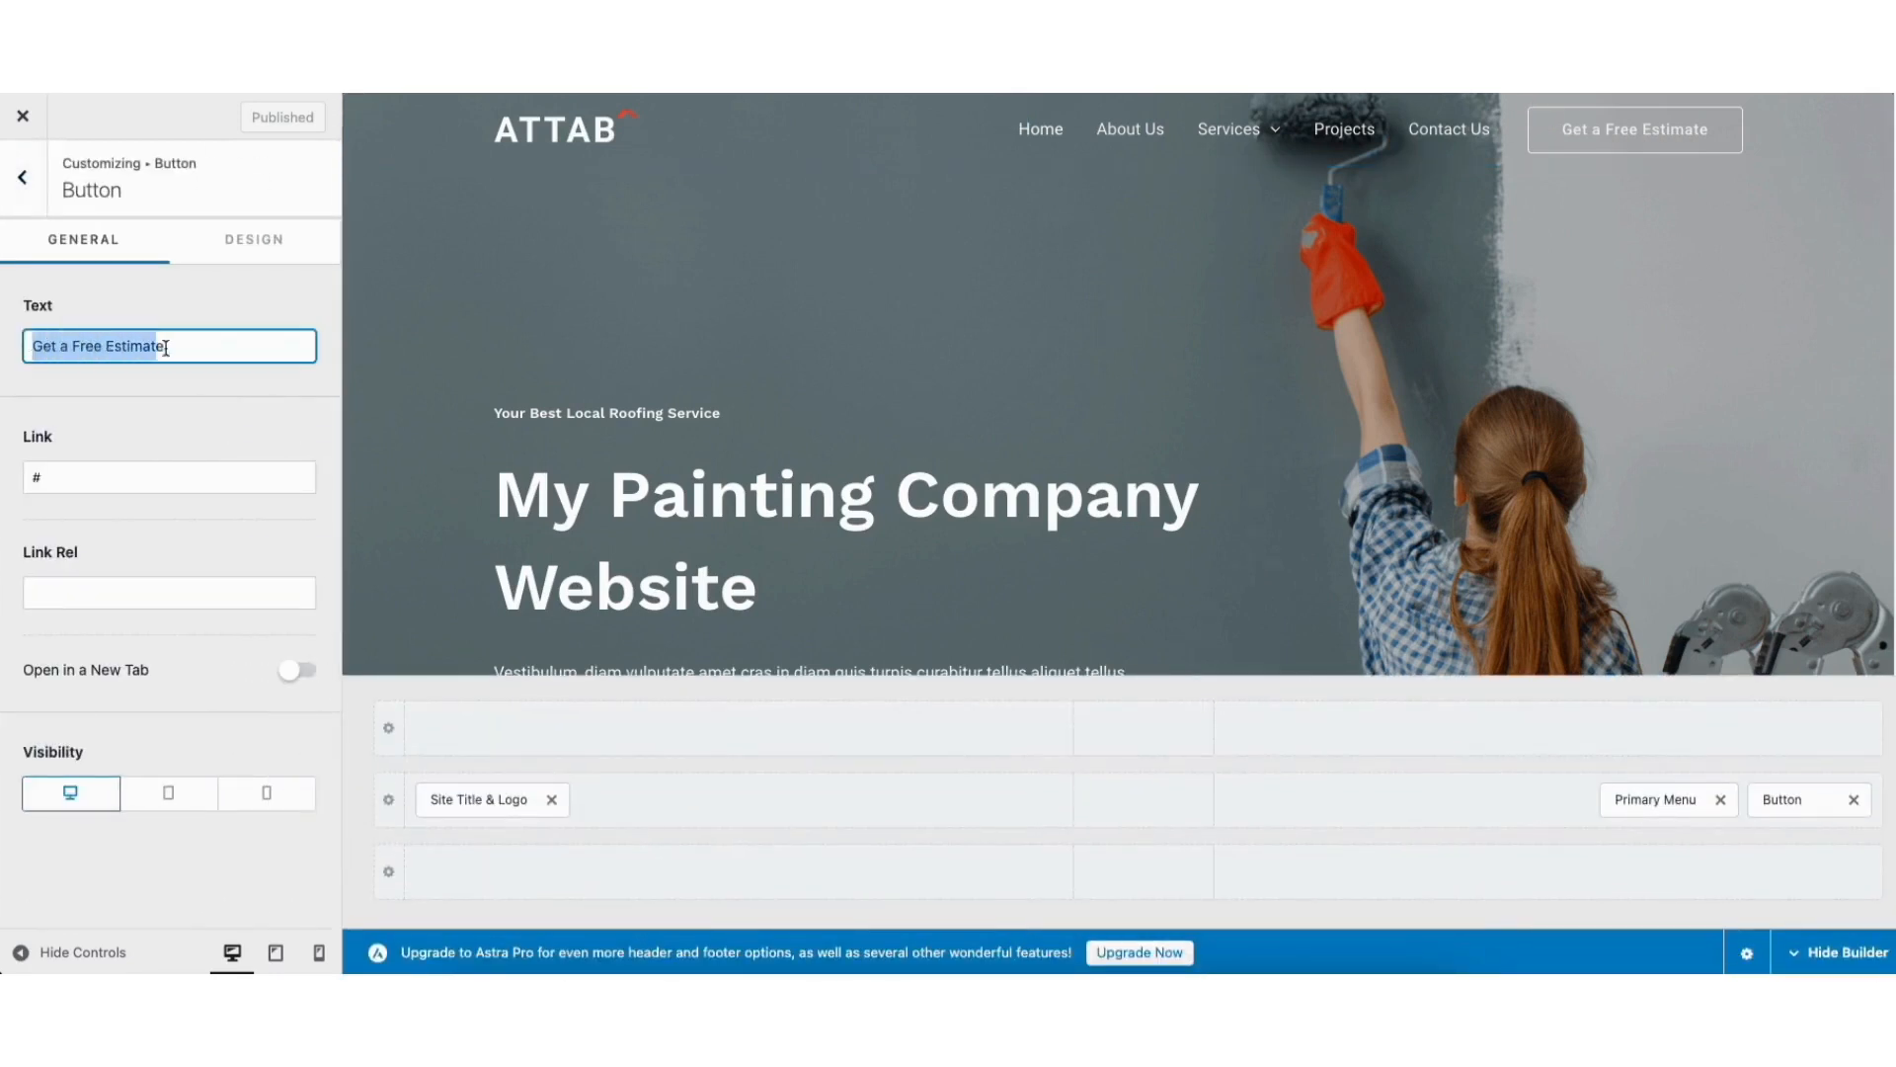
click(211, 304)
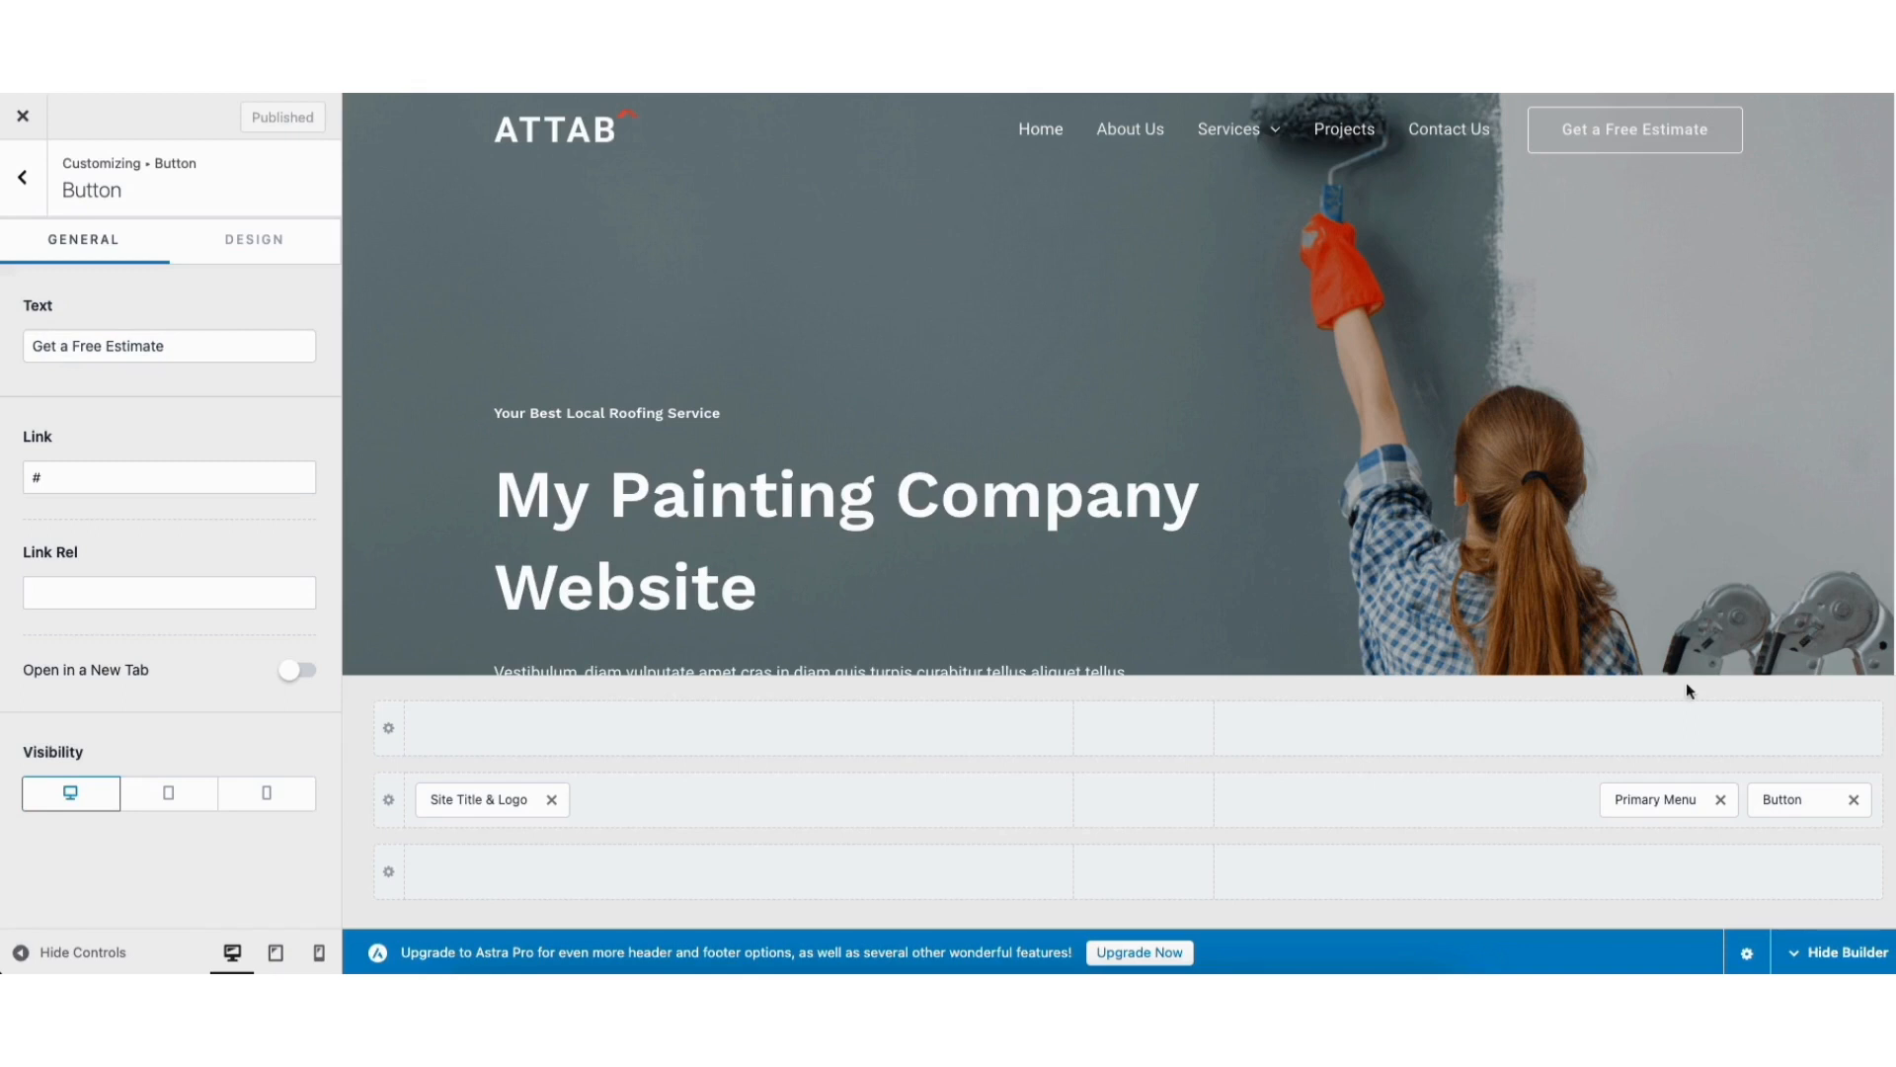
click(1854, 799)
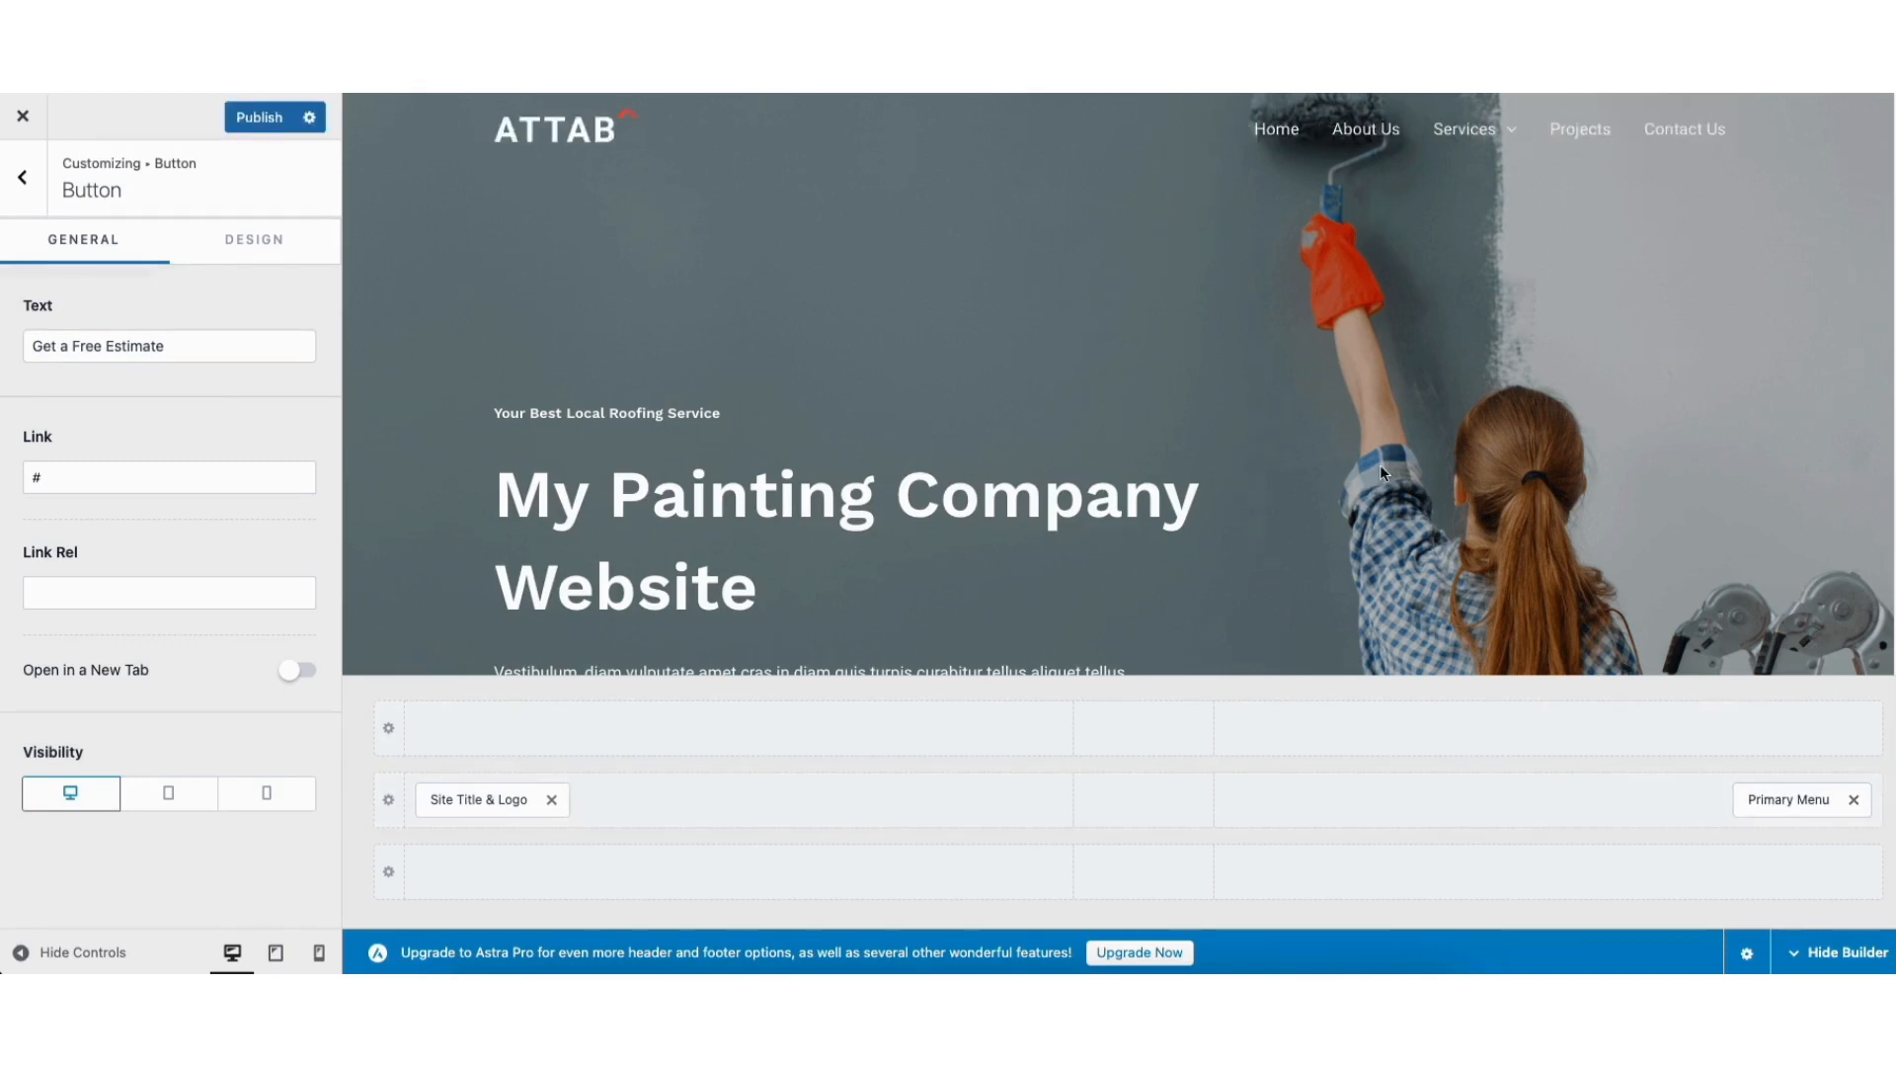
drag(1783, 800, 1723, 815)
- Examine the header logo's general settings, including width, site title and tagline, and its color and margin design settings
click(507, 138)
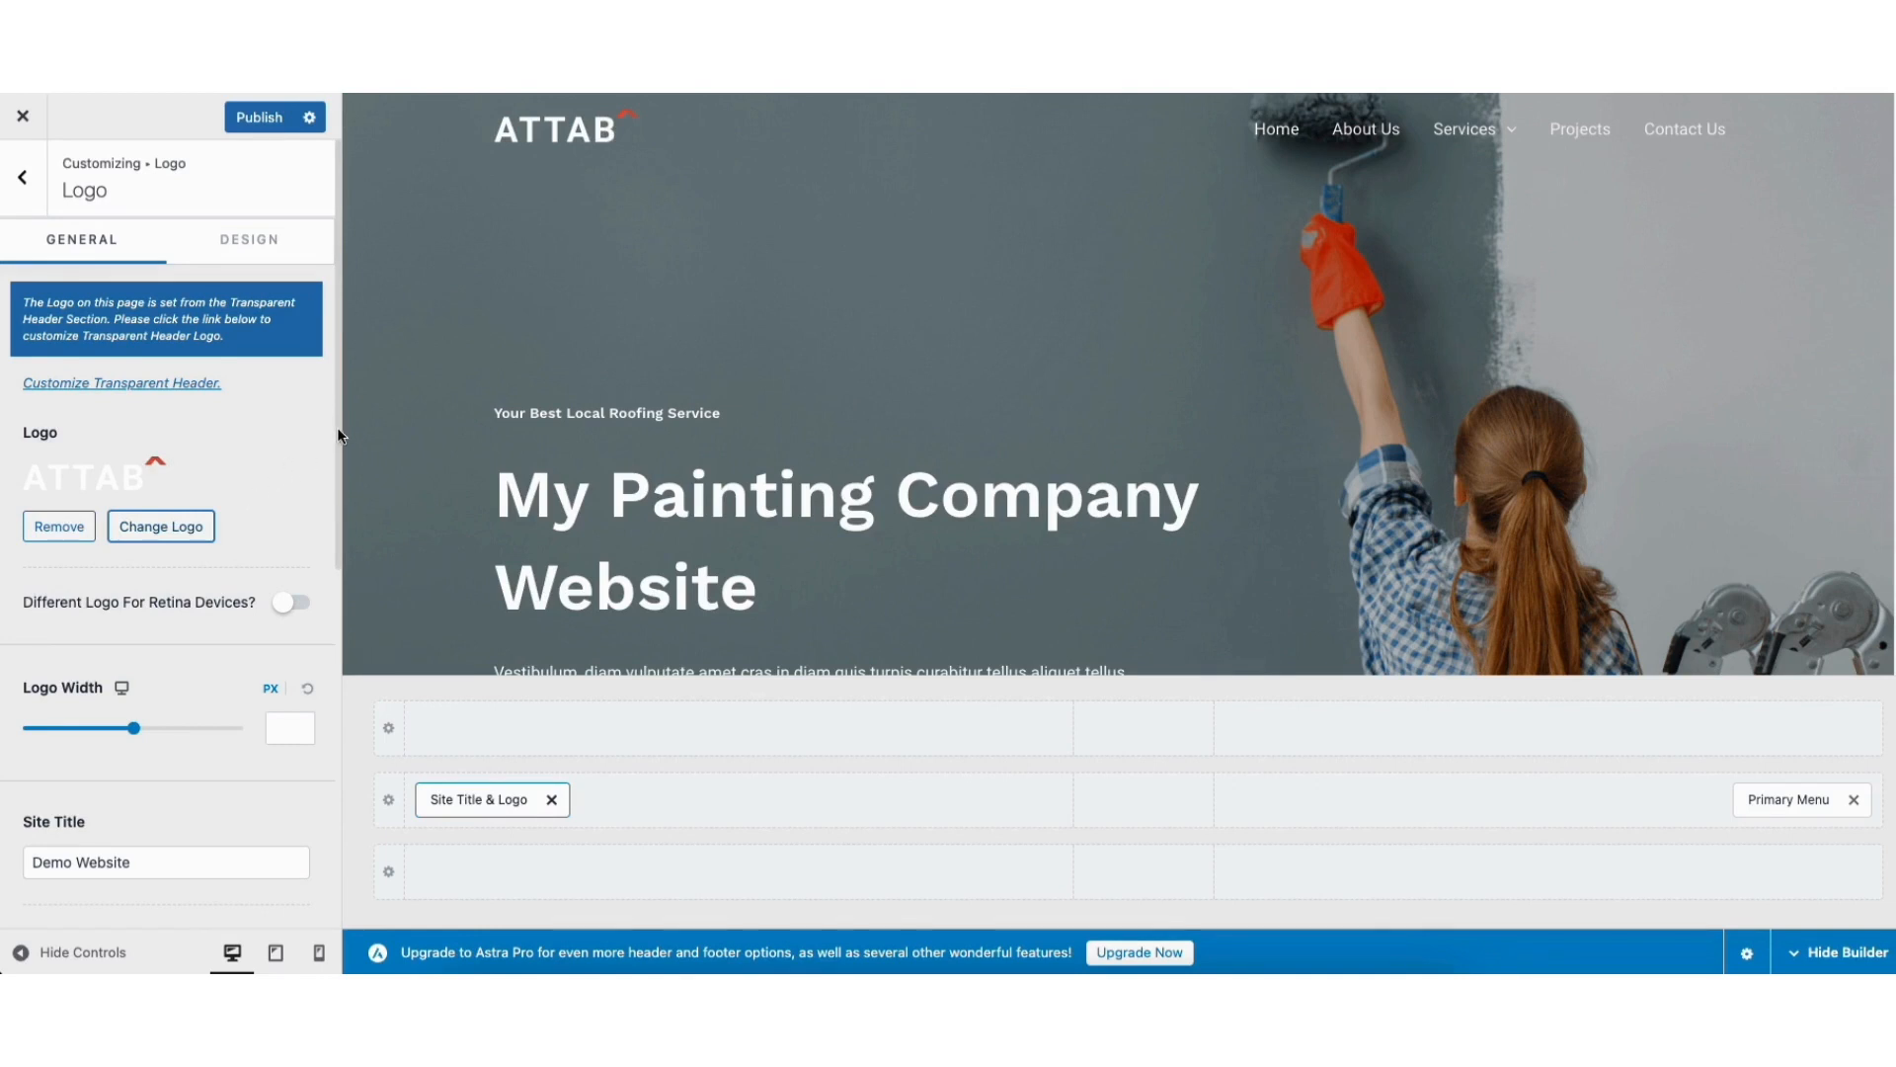
scroll(338, 431, down, 5)
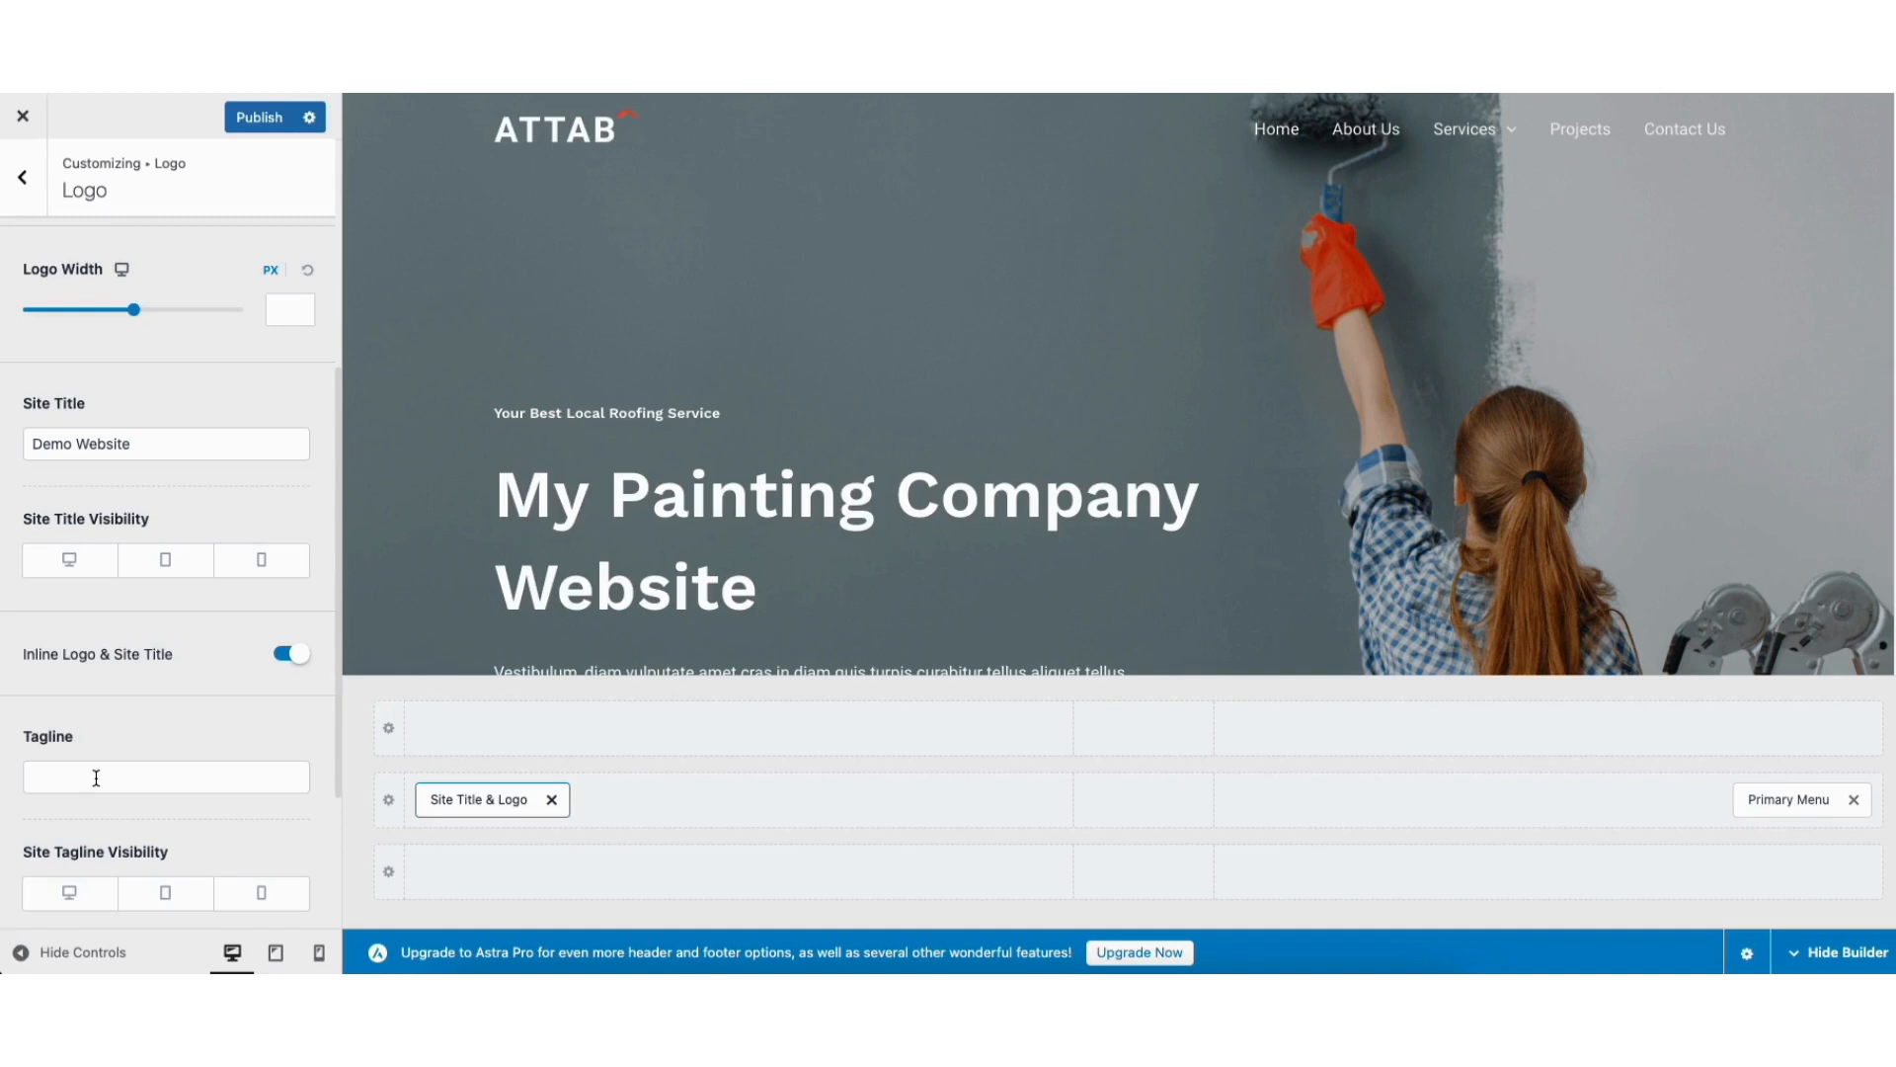
scroll(335, 444, up, 5)
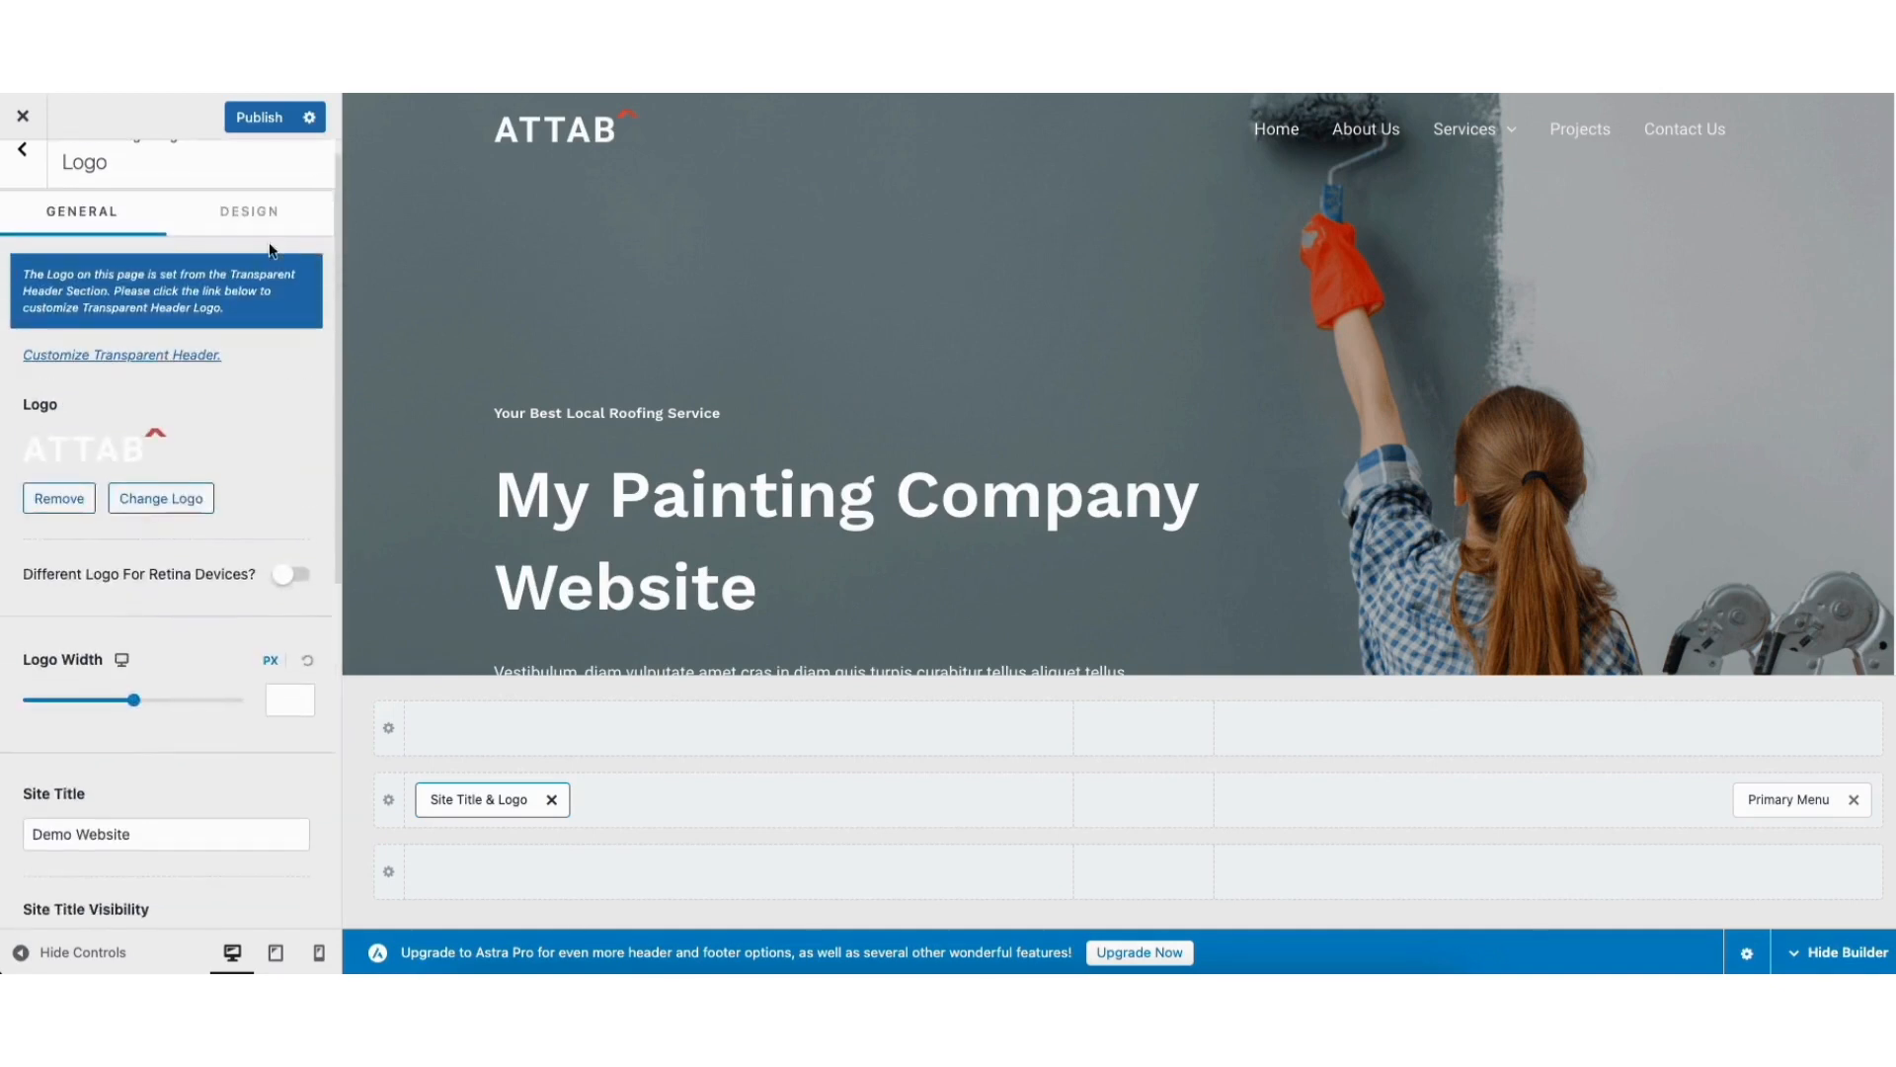
click(247, 219)
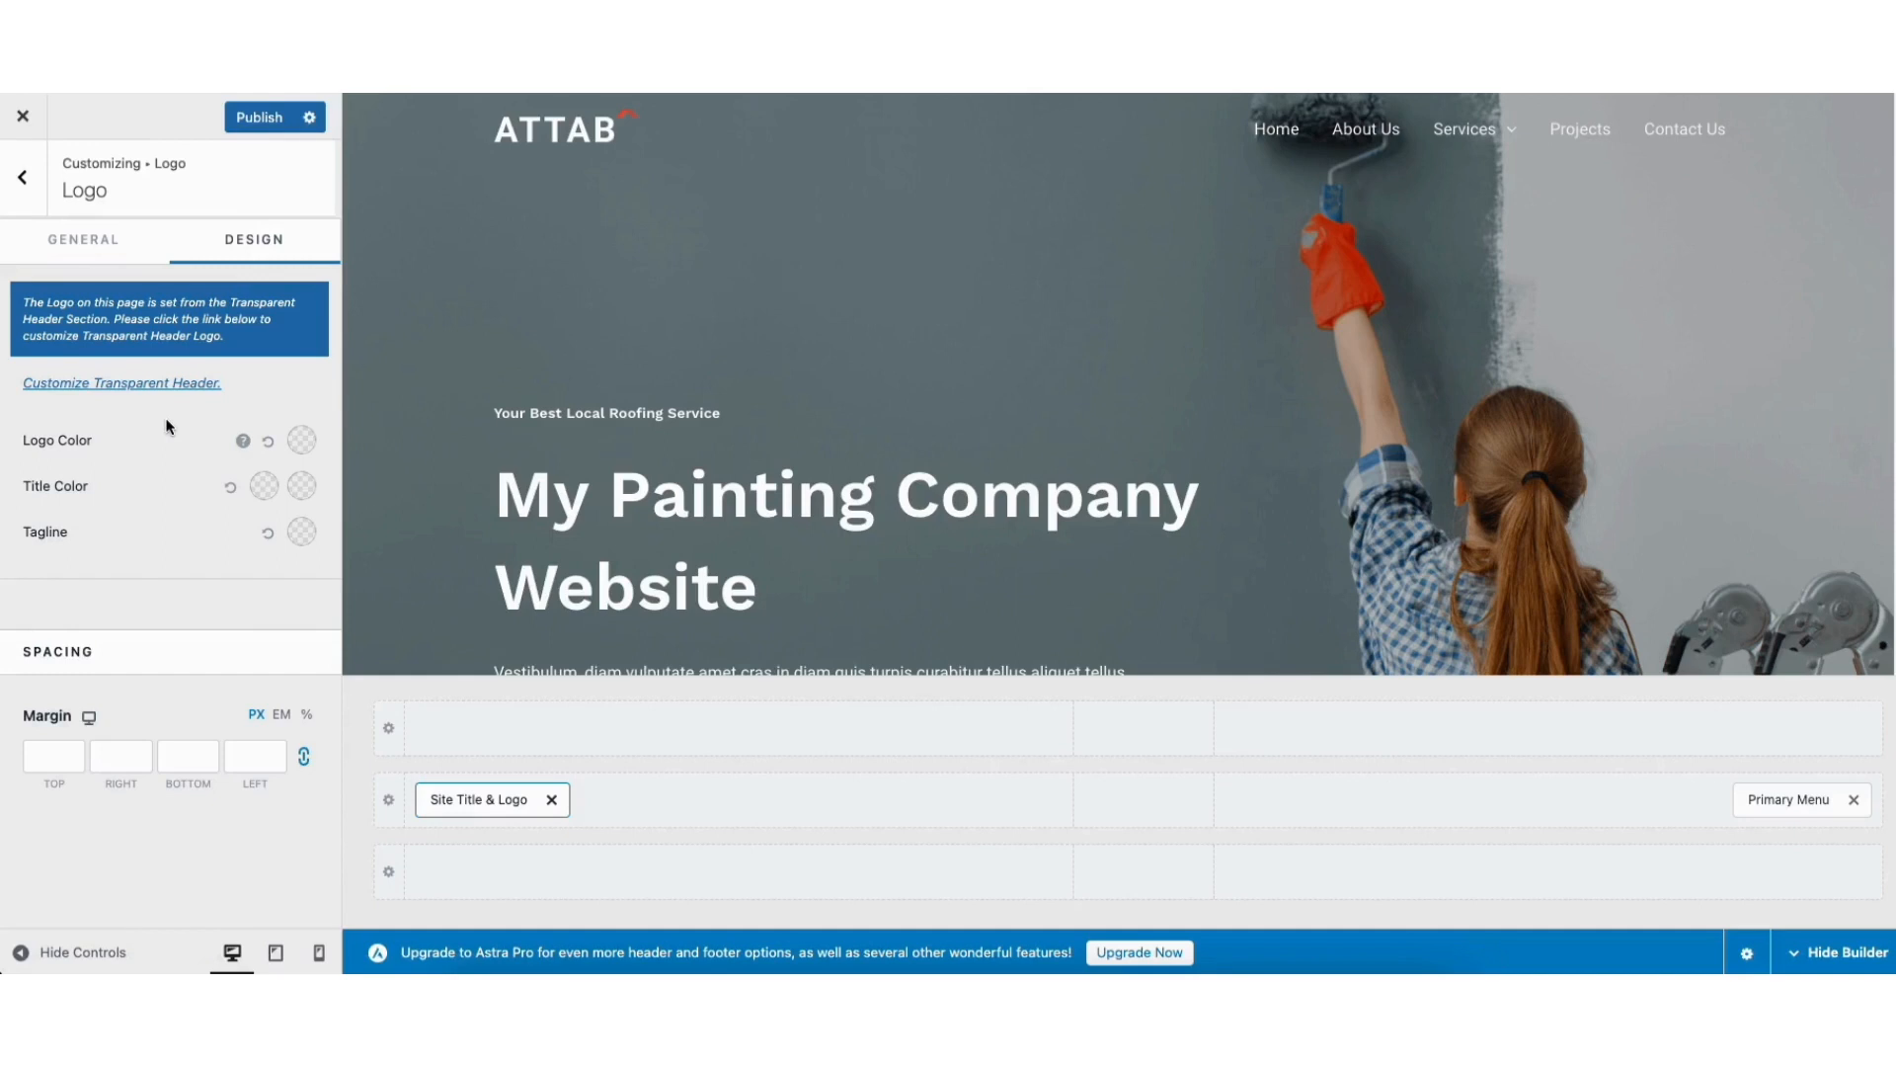
- Leave the logo settings, view the Site Identity options for the site icon, and return to the main customizer list
click(24, 179)
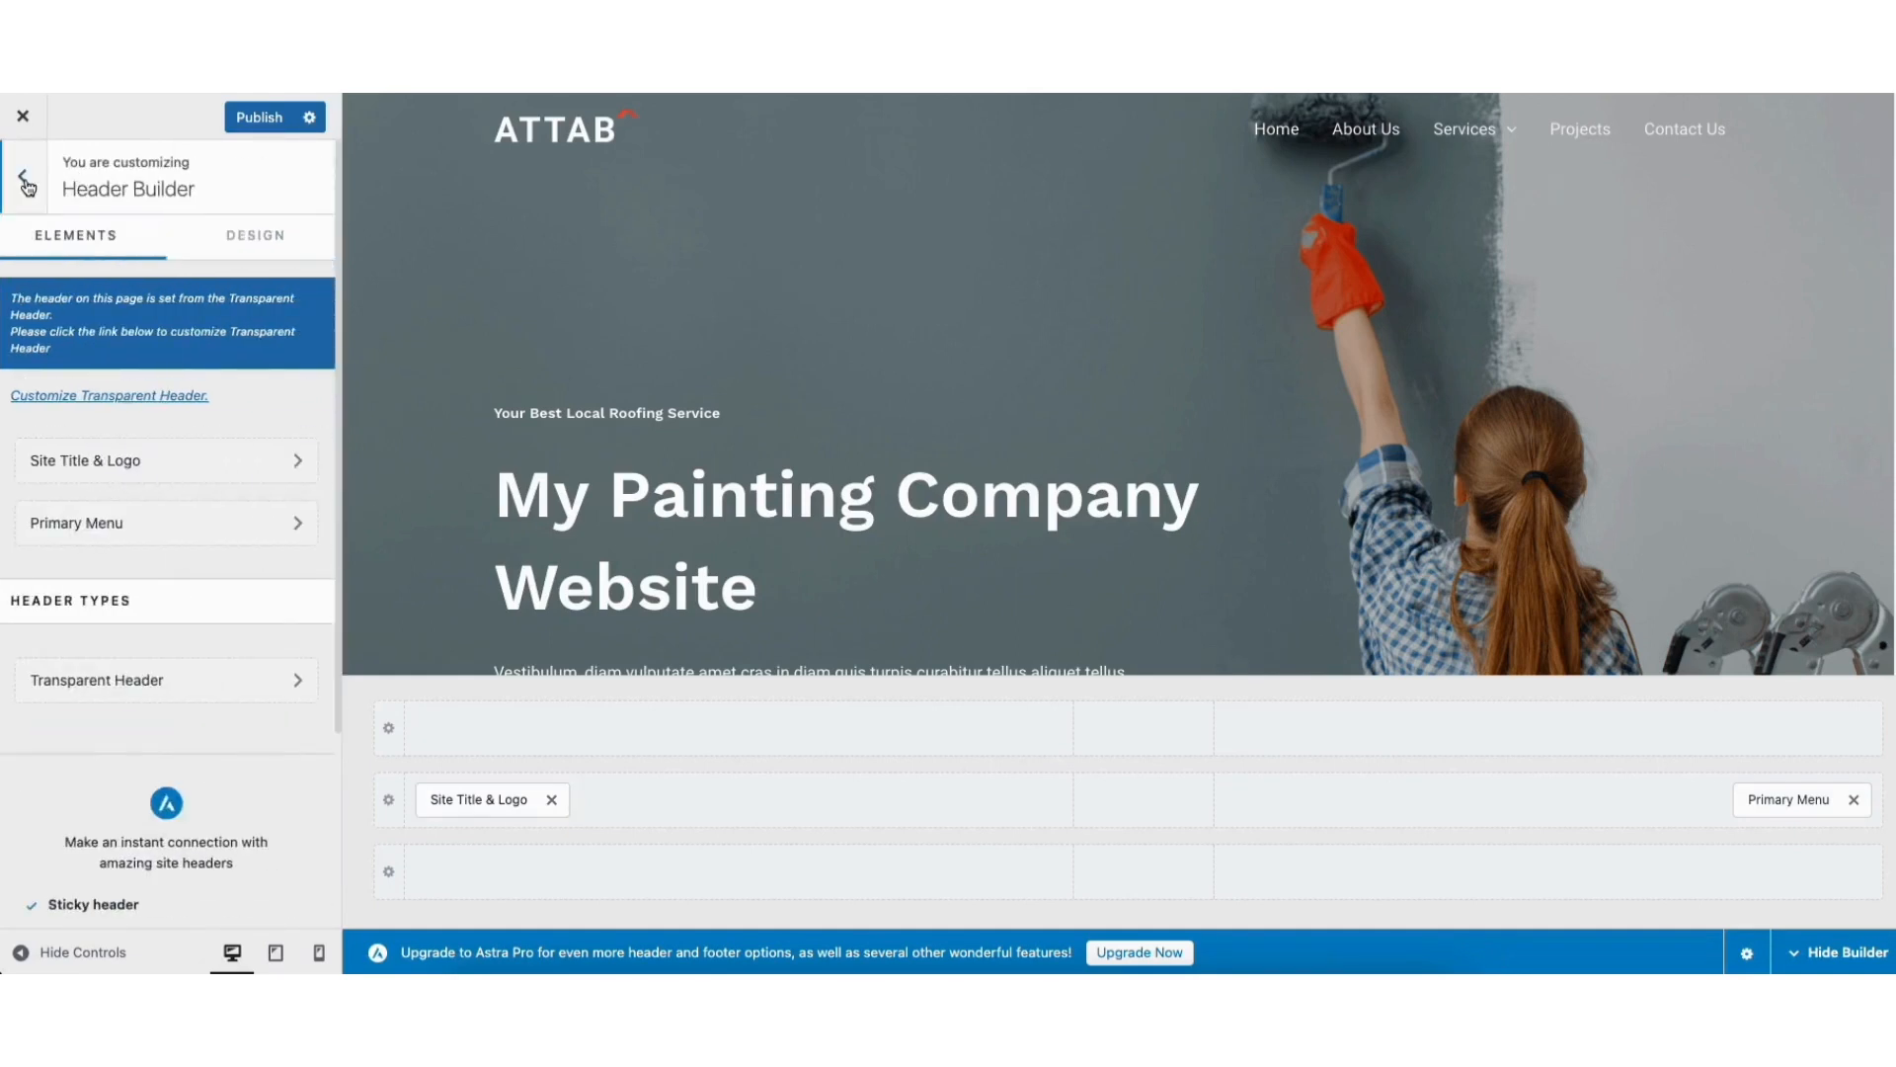
click(25, 183)
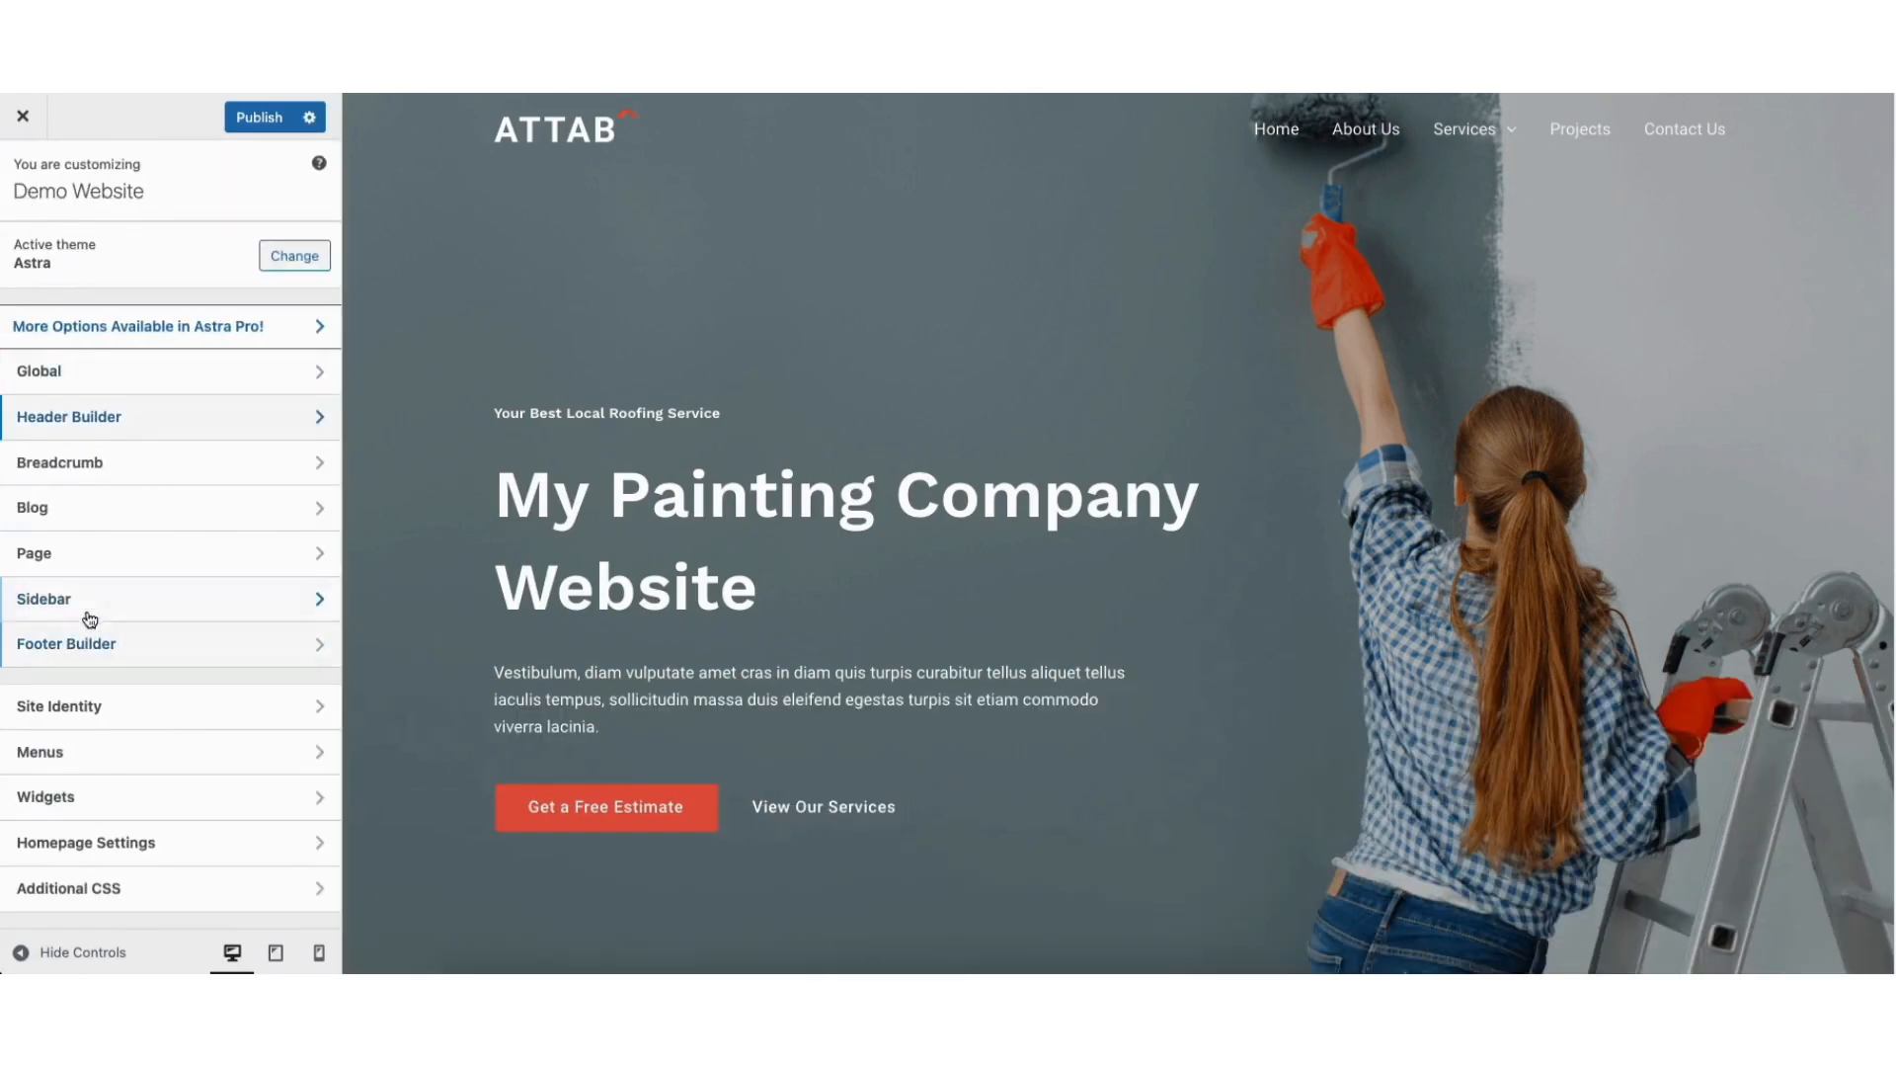
click(84, 709)
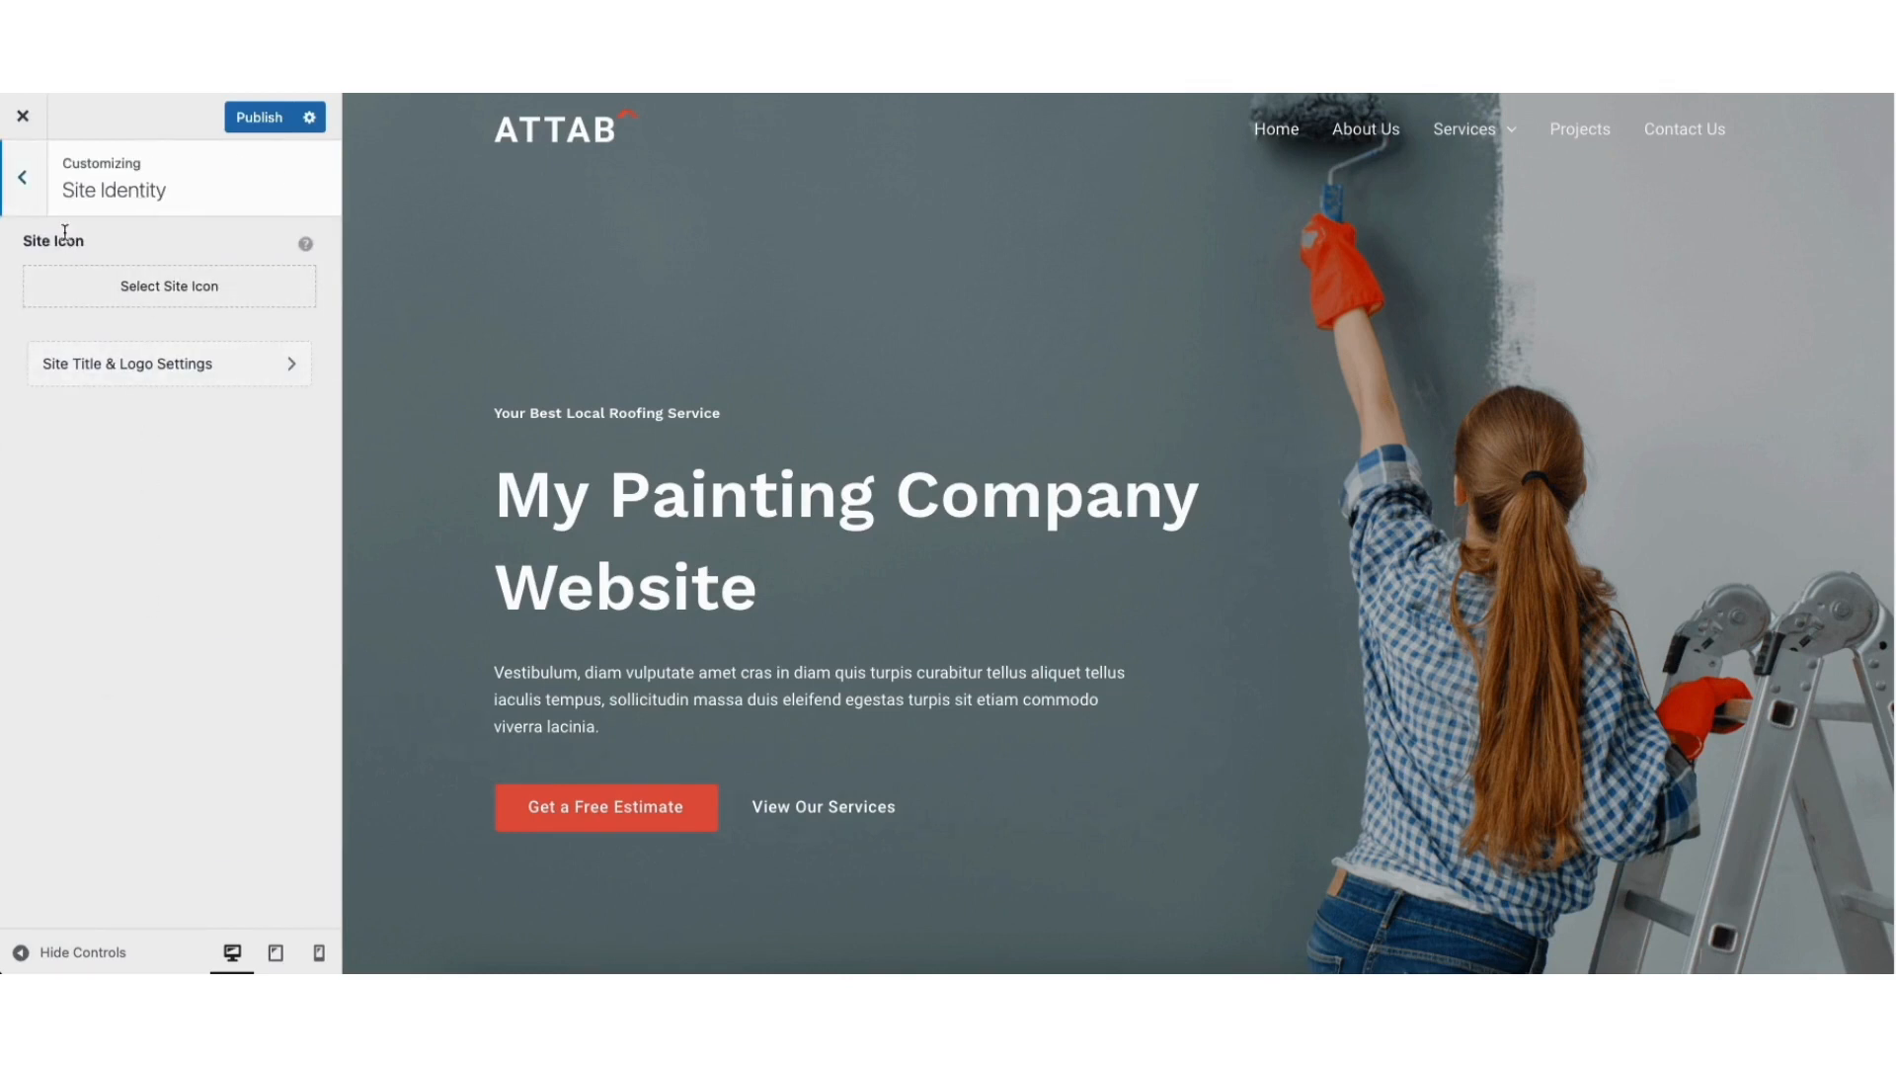
click(22, 184)
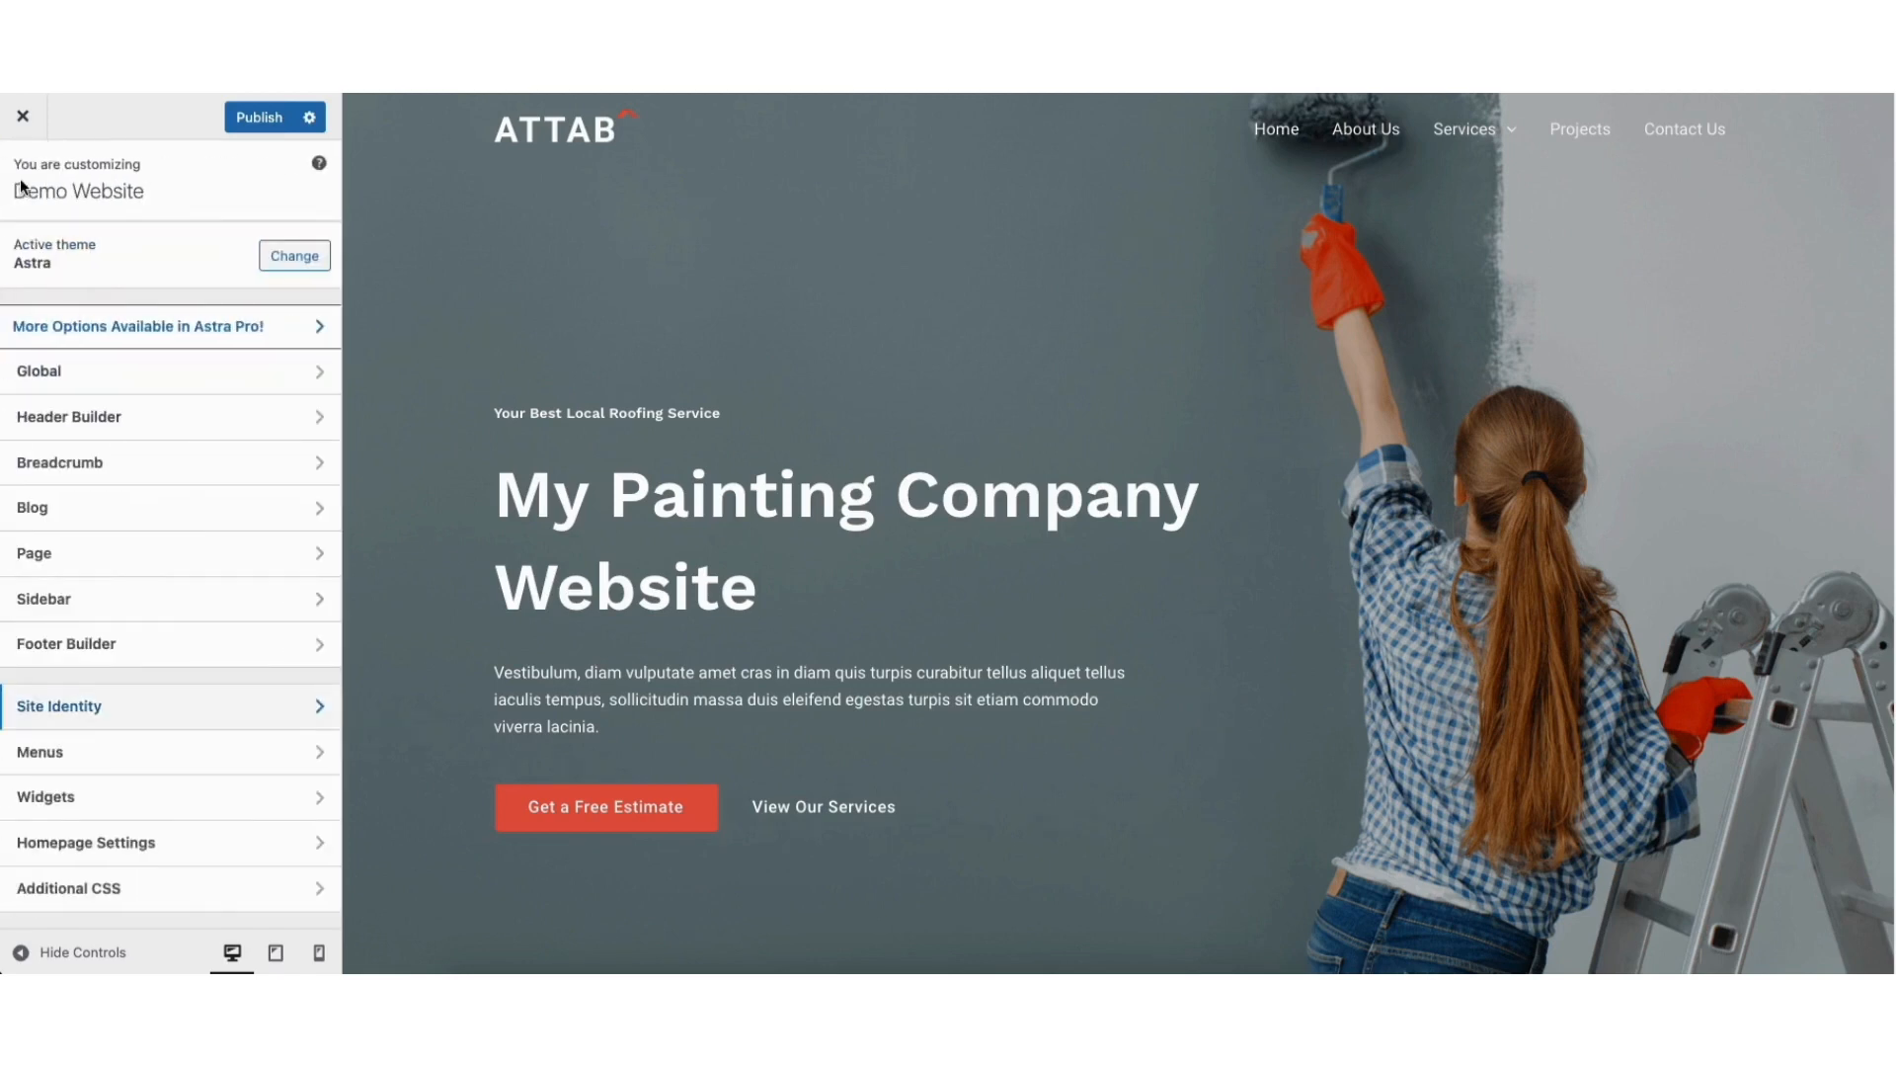
- Review the theme's global typography presets and fonts, its global color palette and theme colors, and open the global button settings
click(70, 371)
click(120, 242)
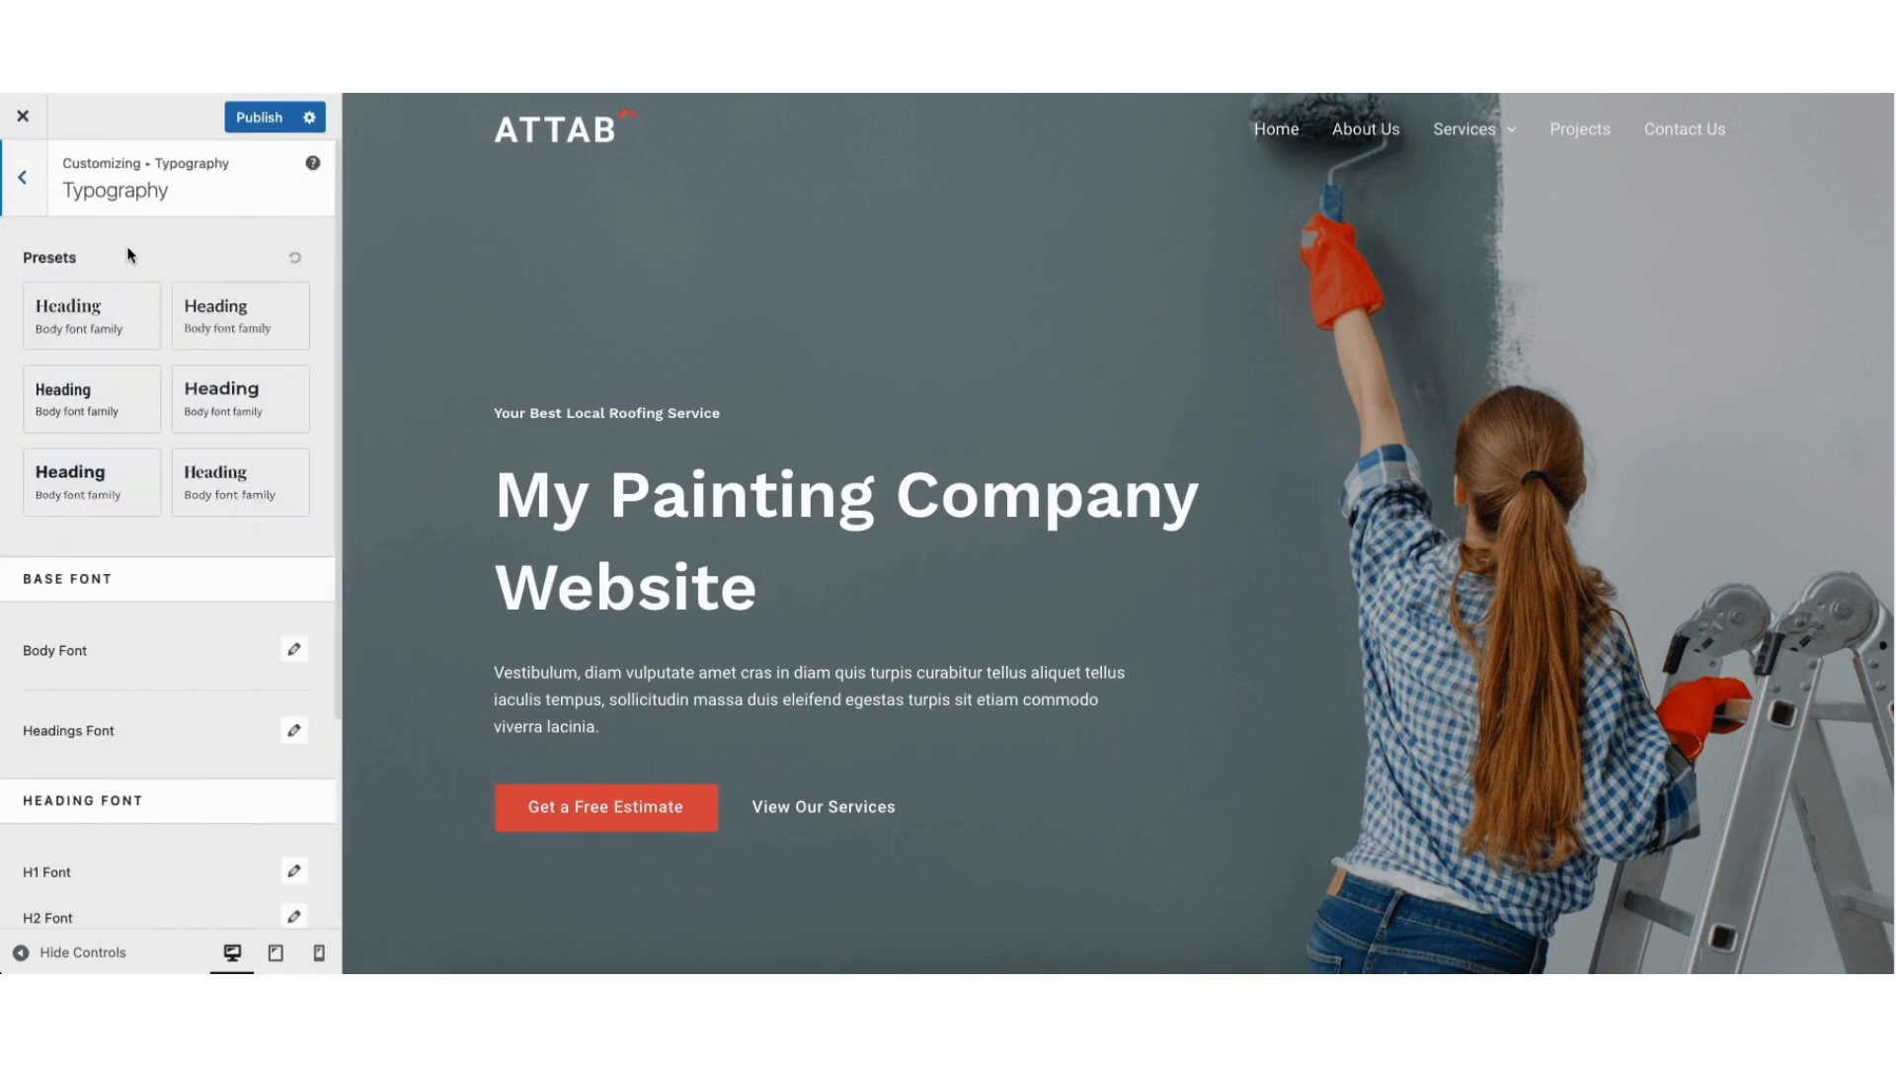
click(28, 180)
click(85, 291)
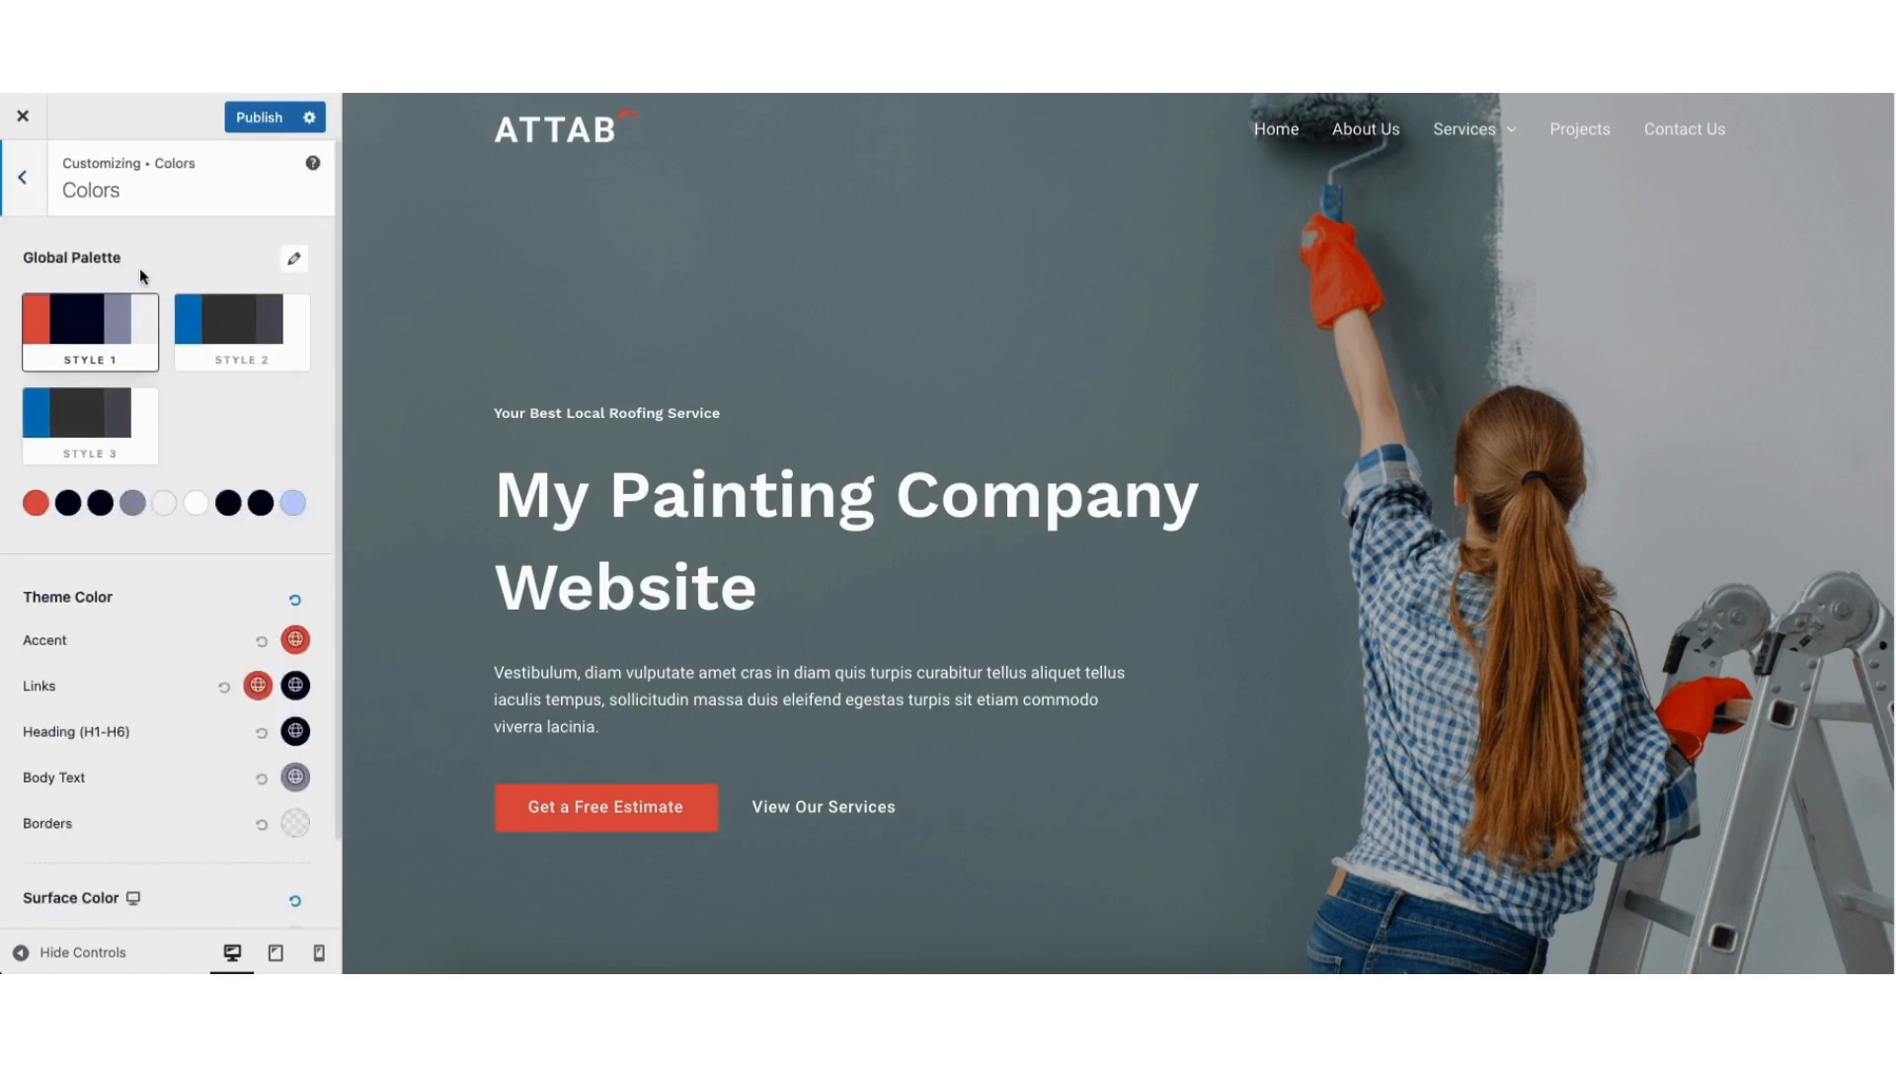
click(22, 177)
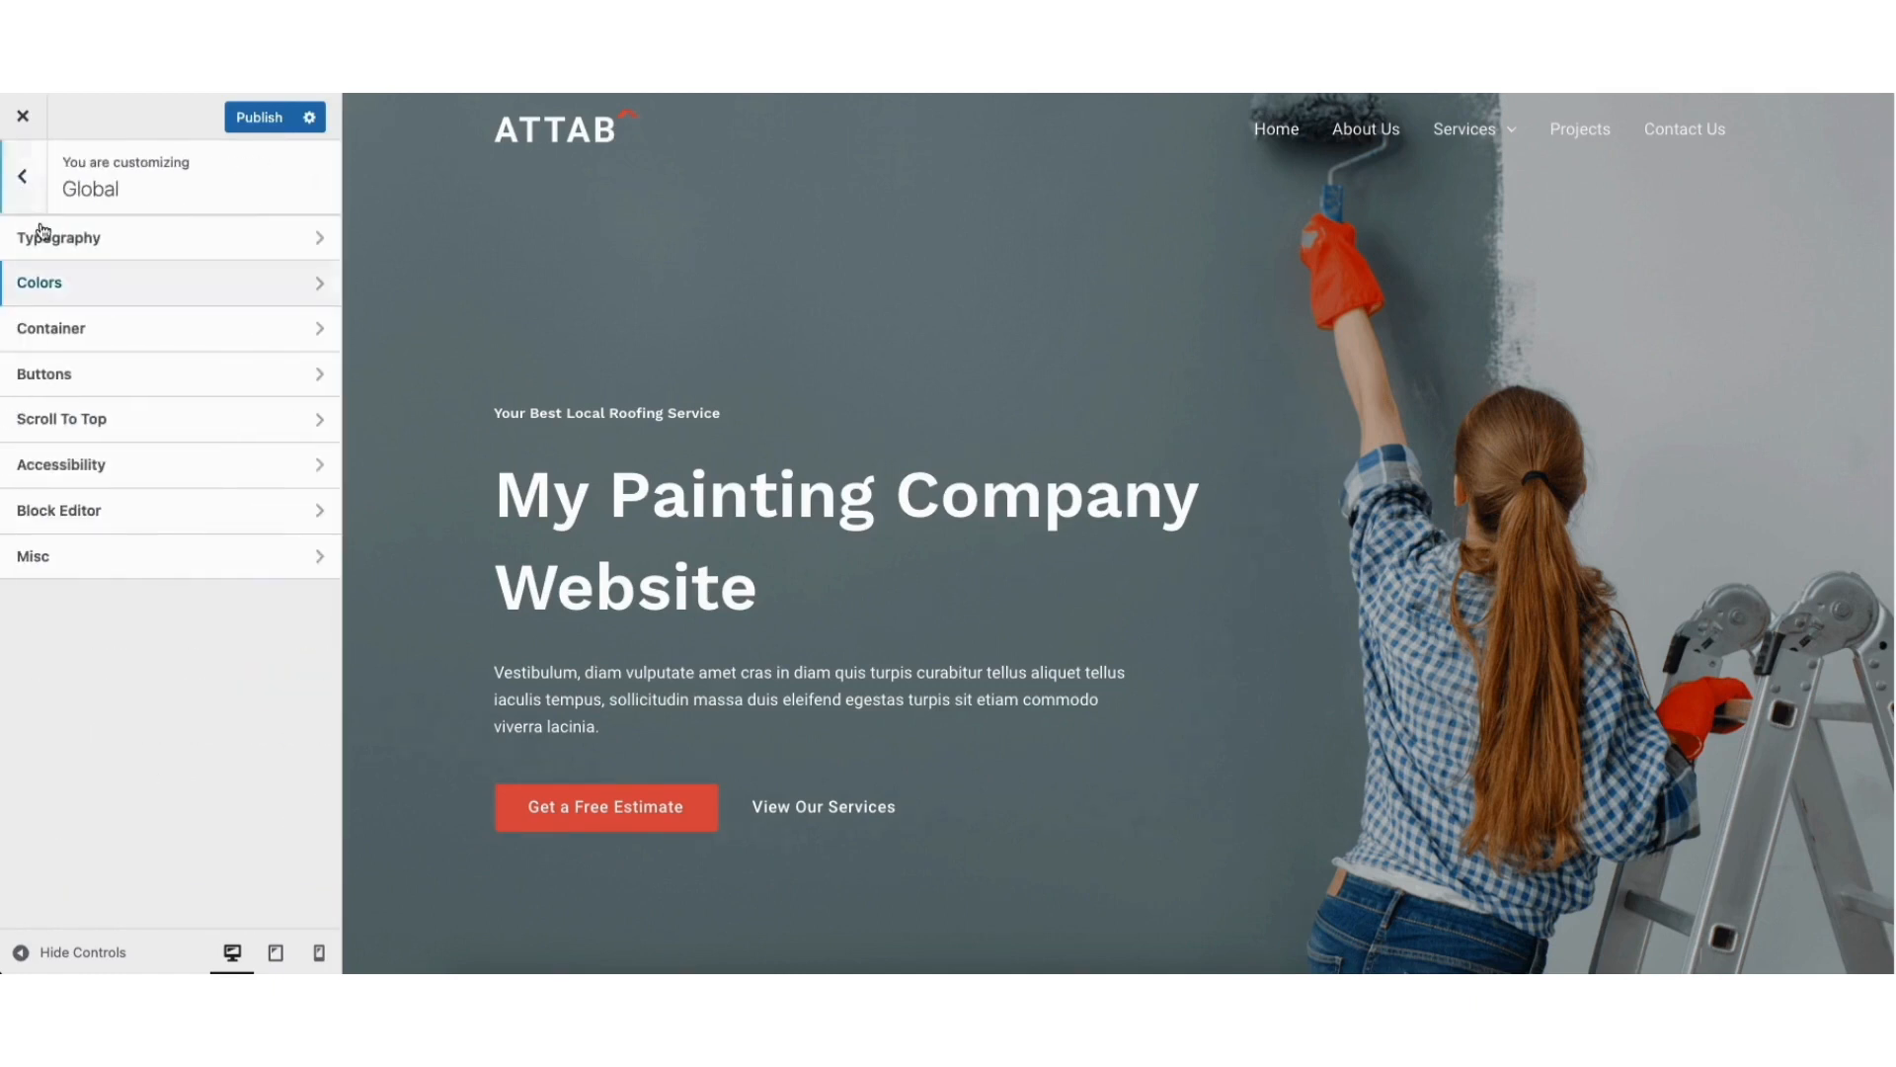
click(100, 373)
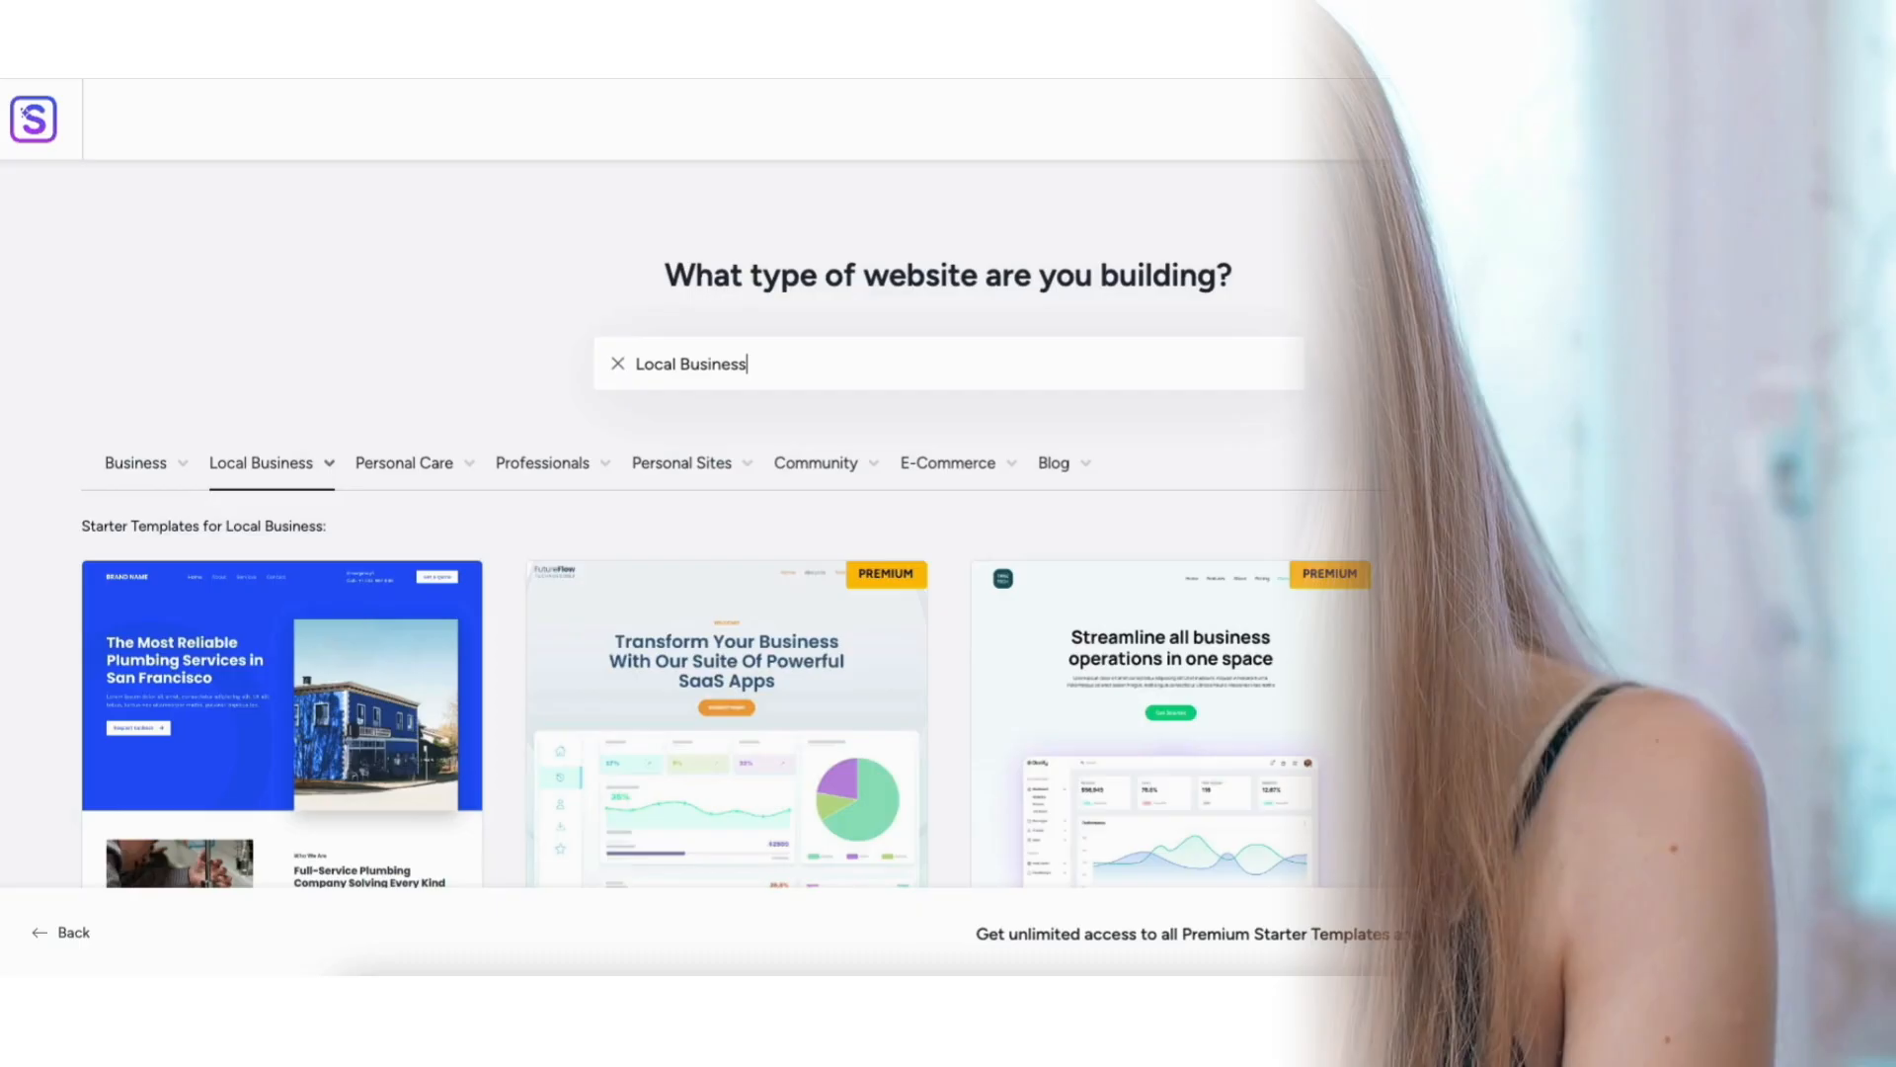
- Browse the Elementor starter templates listed for Local Business
scroll(948, 523, down, 10)
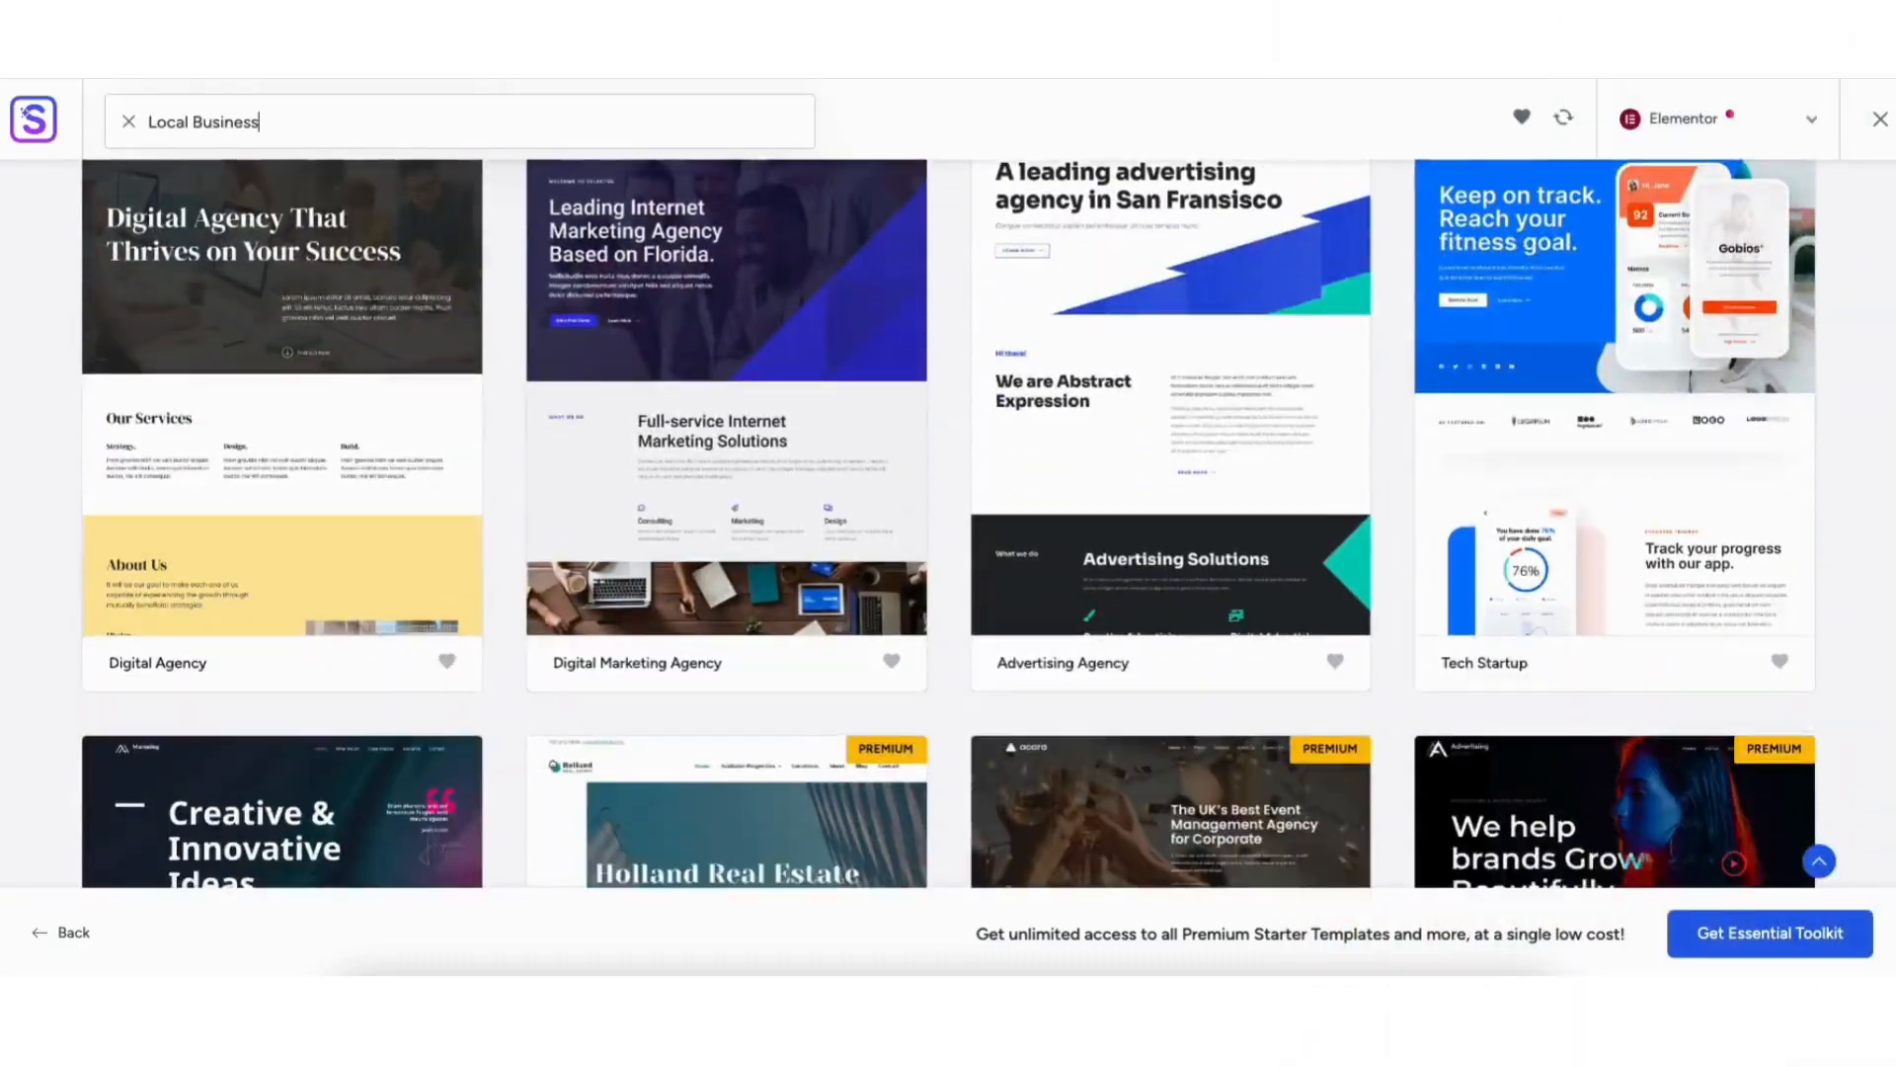
scroll(948, 523, down, 5)
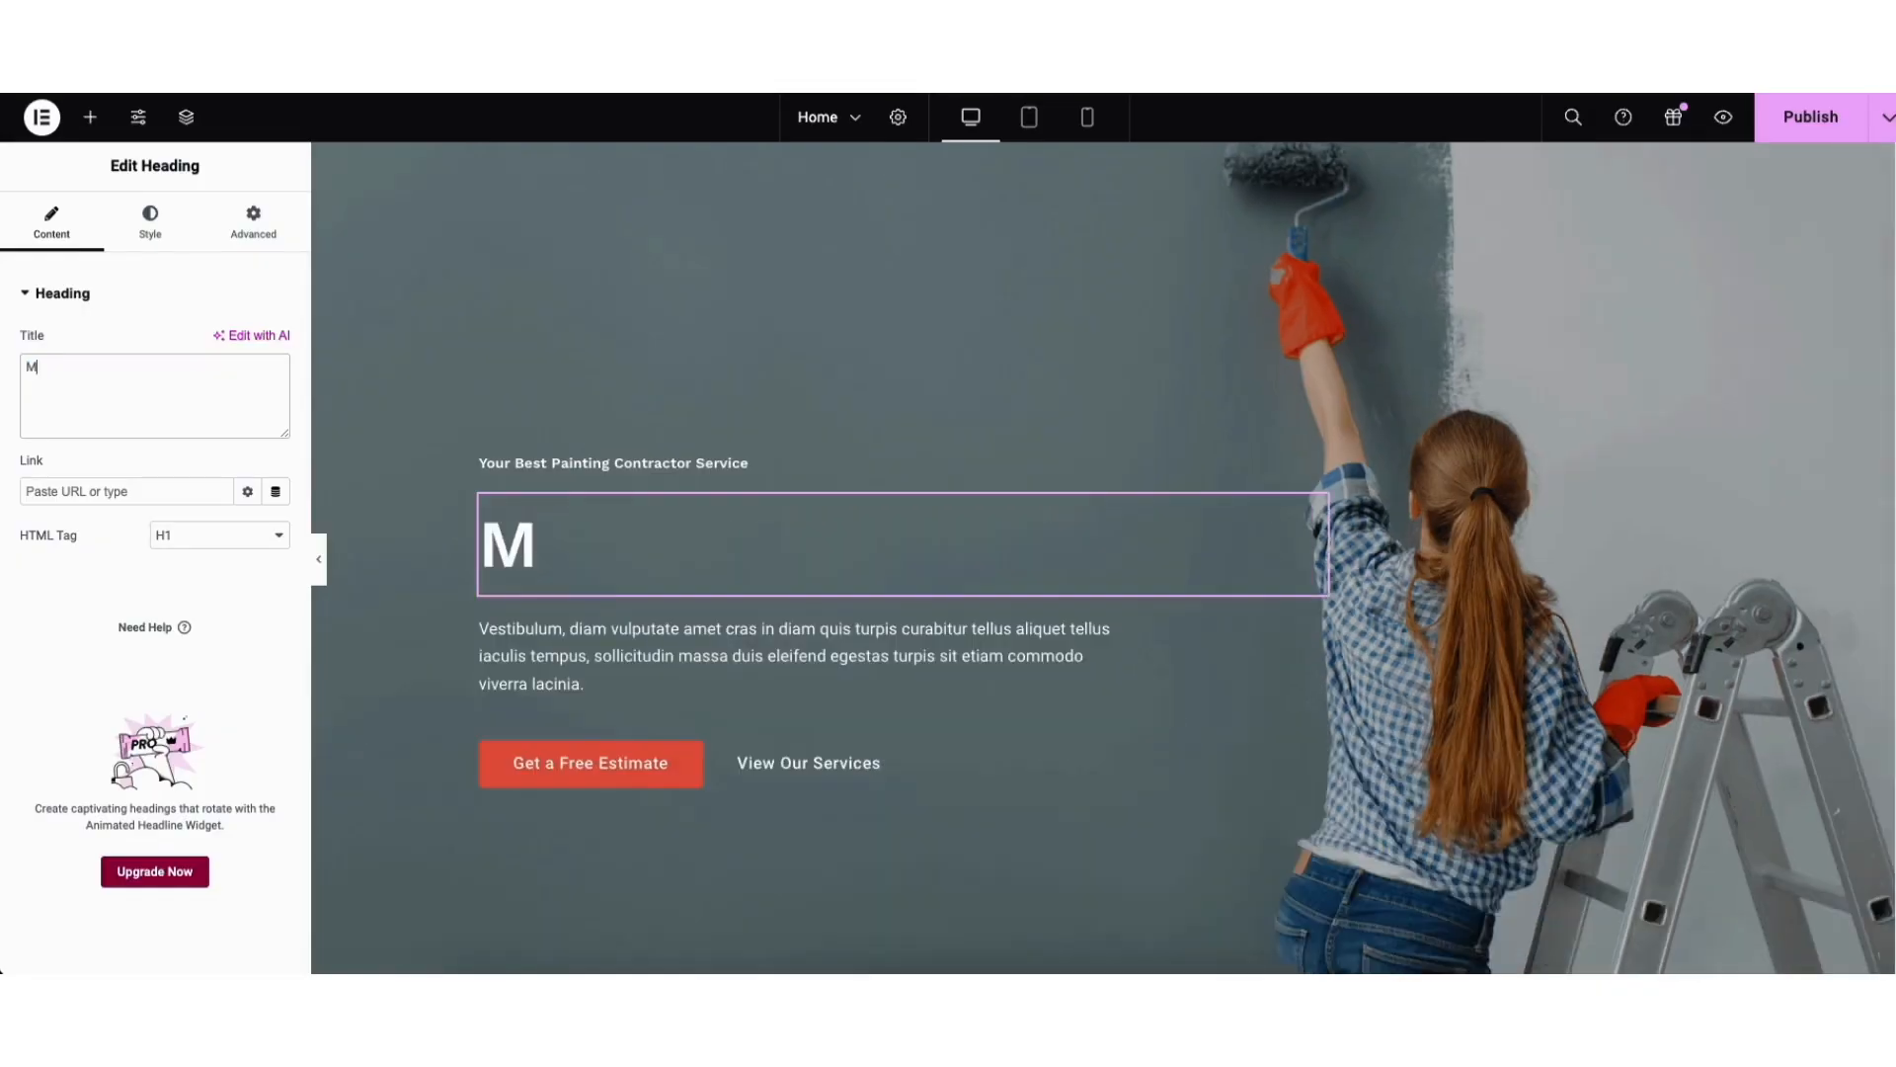
- Replace the title of the home page's main hero heading with text beginning "My Painting Compa"
text(y Pain)
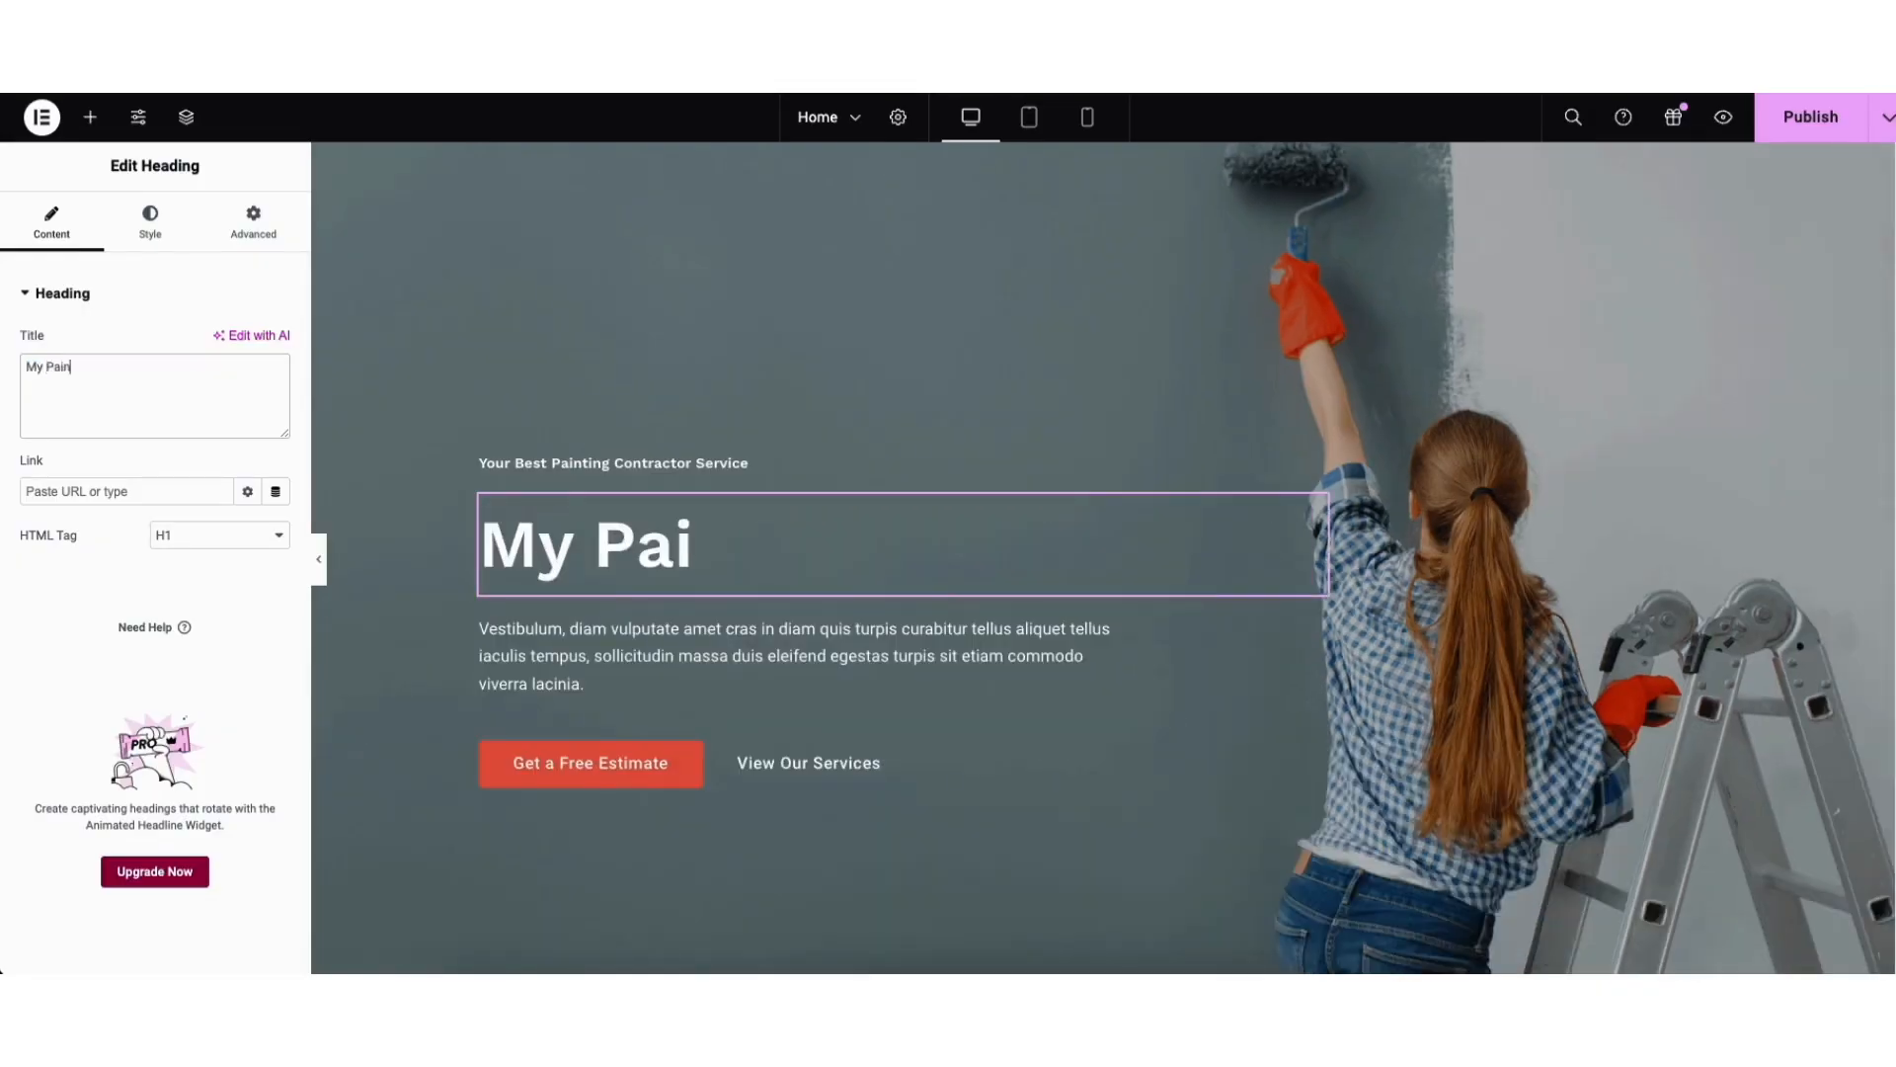
text(ting Compa)
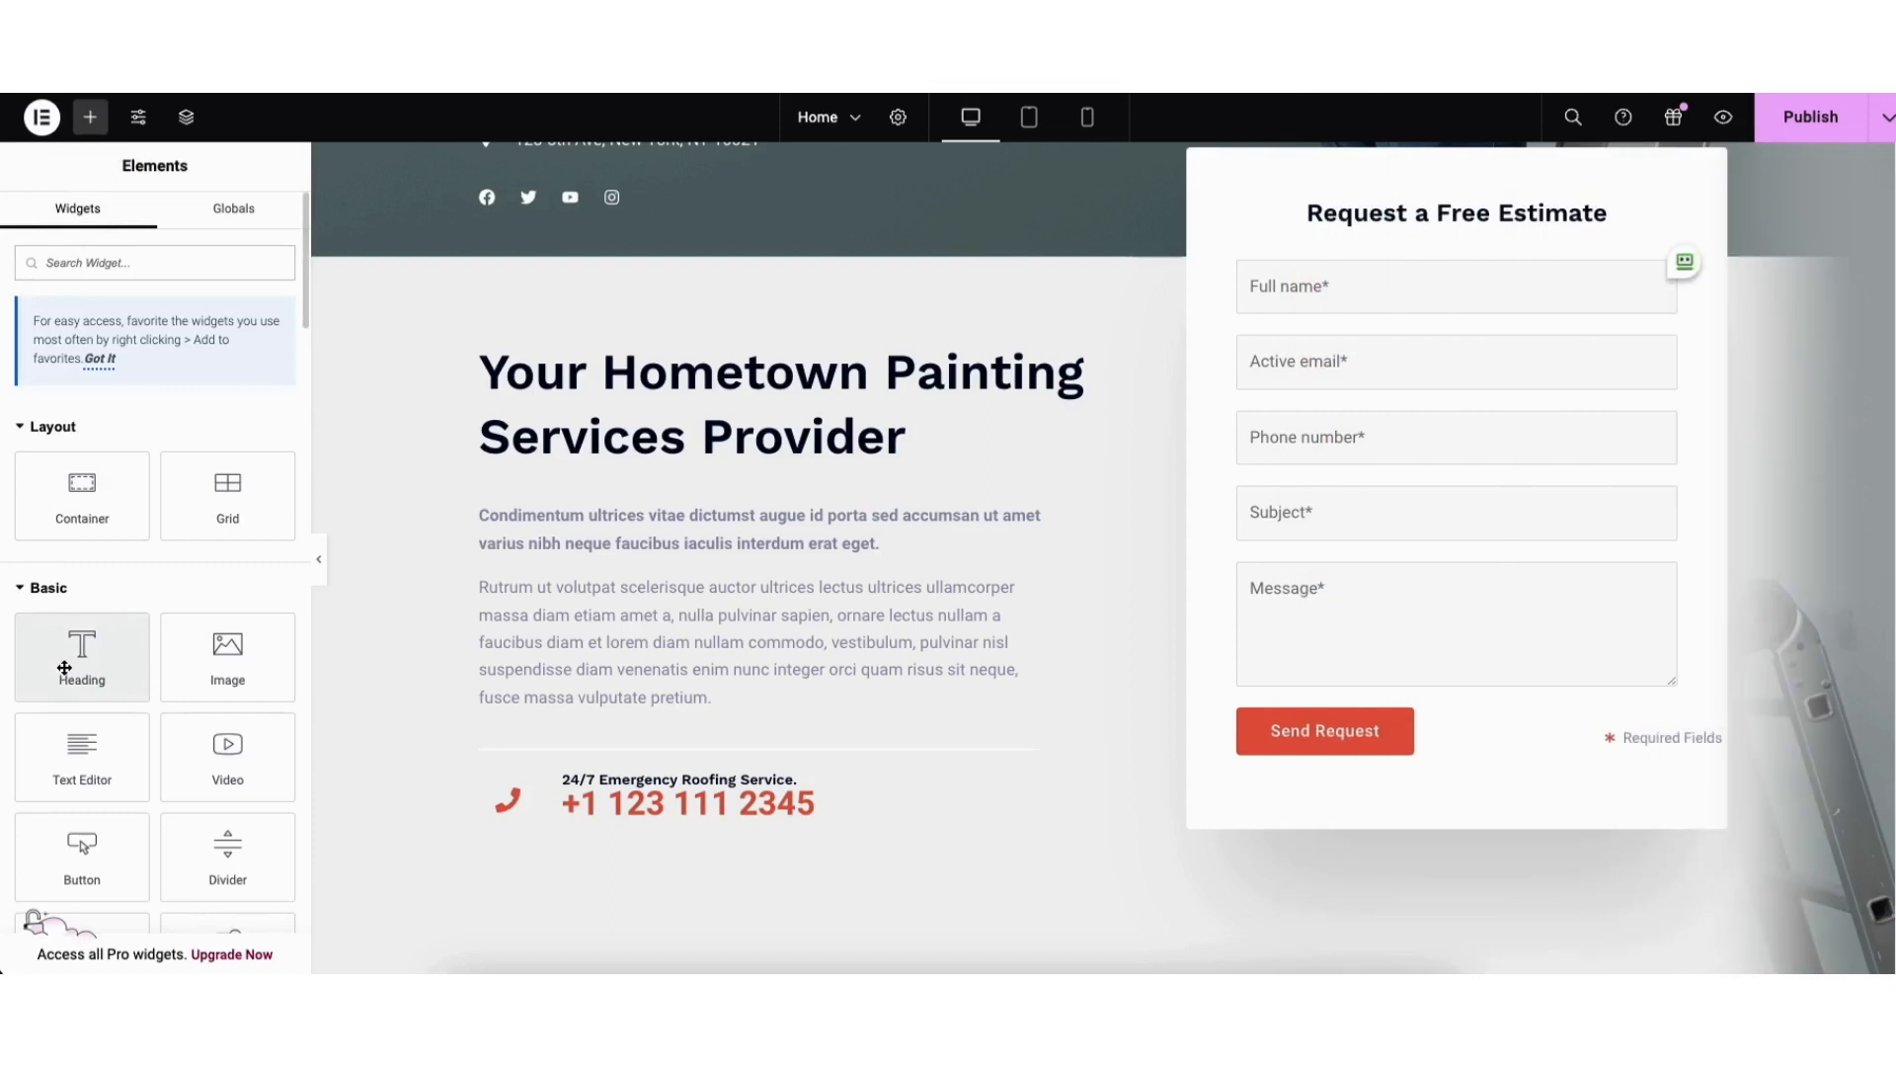
- Add a Heading widget beneath the "Your Hometown Painting Services Provider" title and place a Button widget in the same section
drag(64, 667, 573, 489)
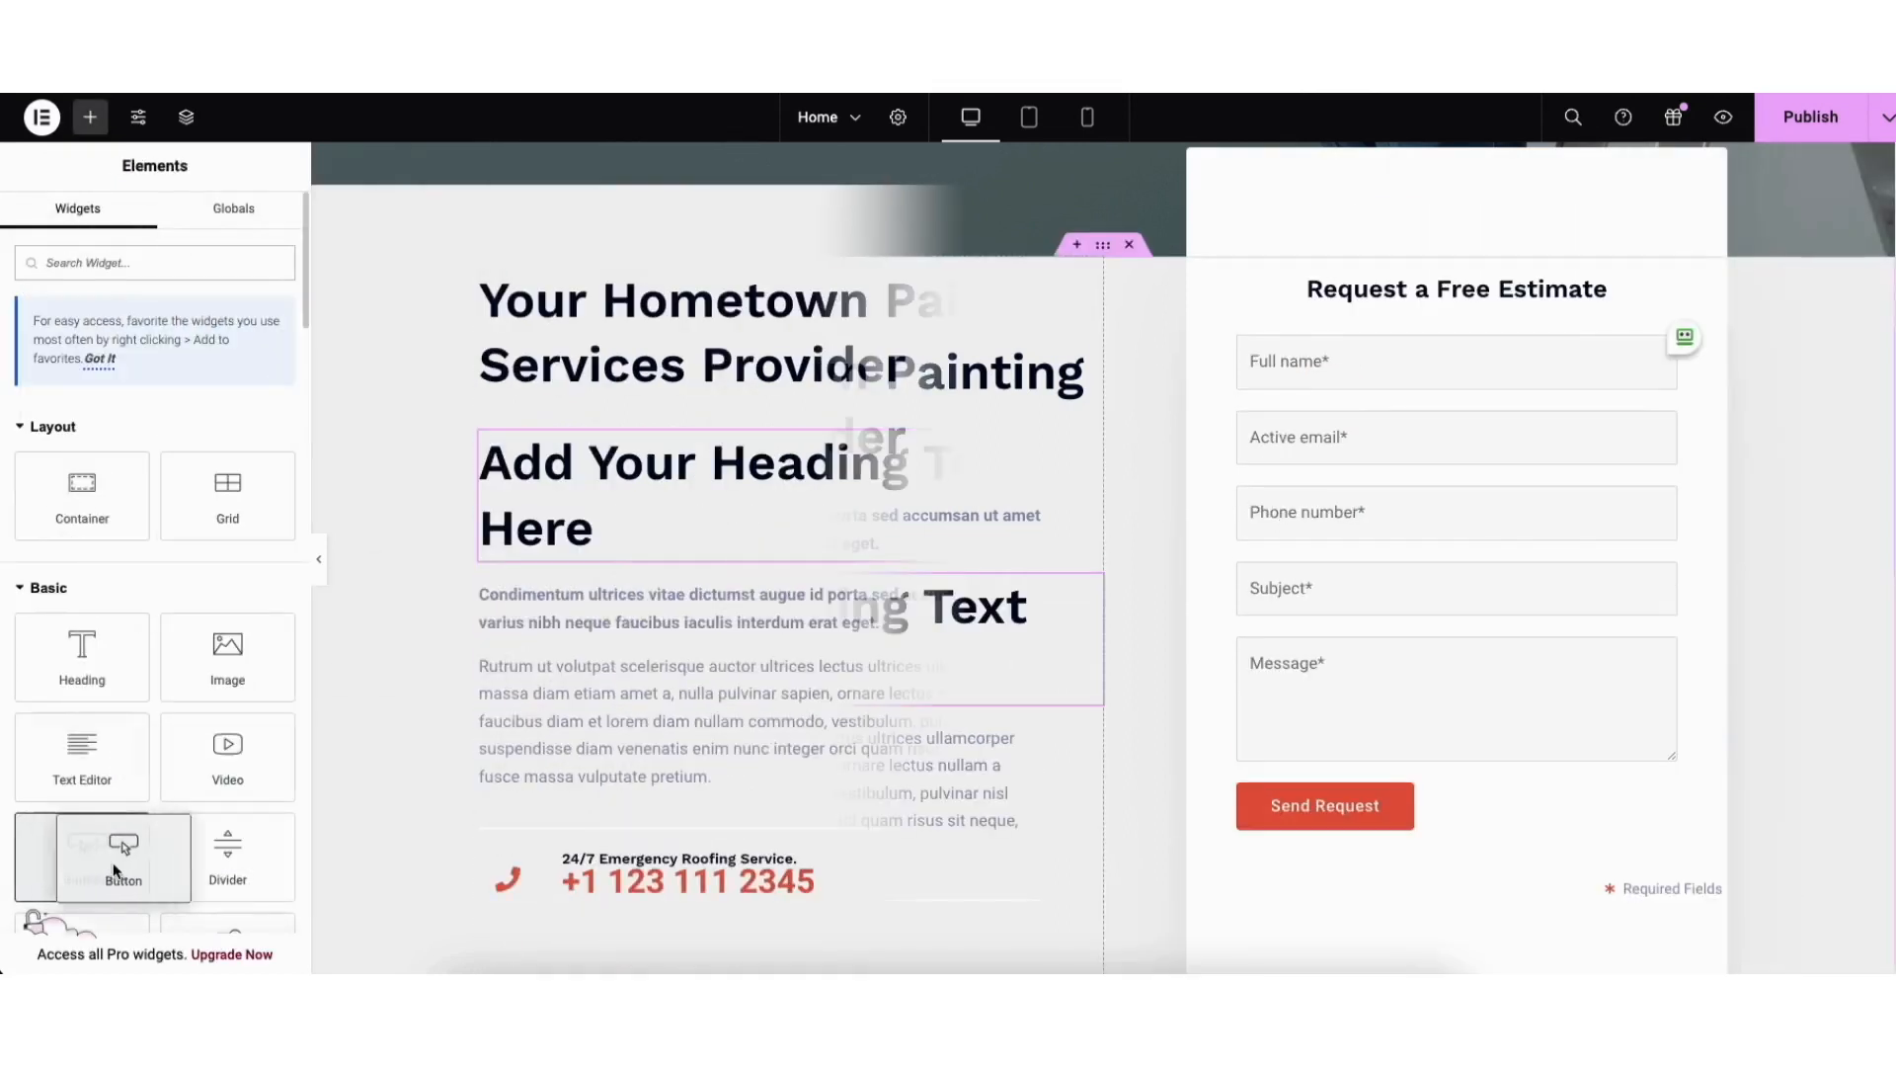
drag(115, 869, 719, 790)
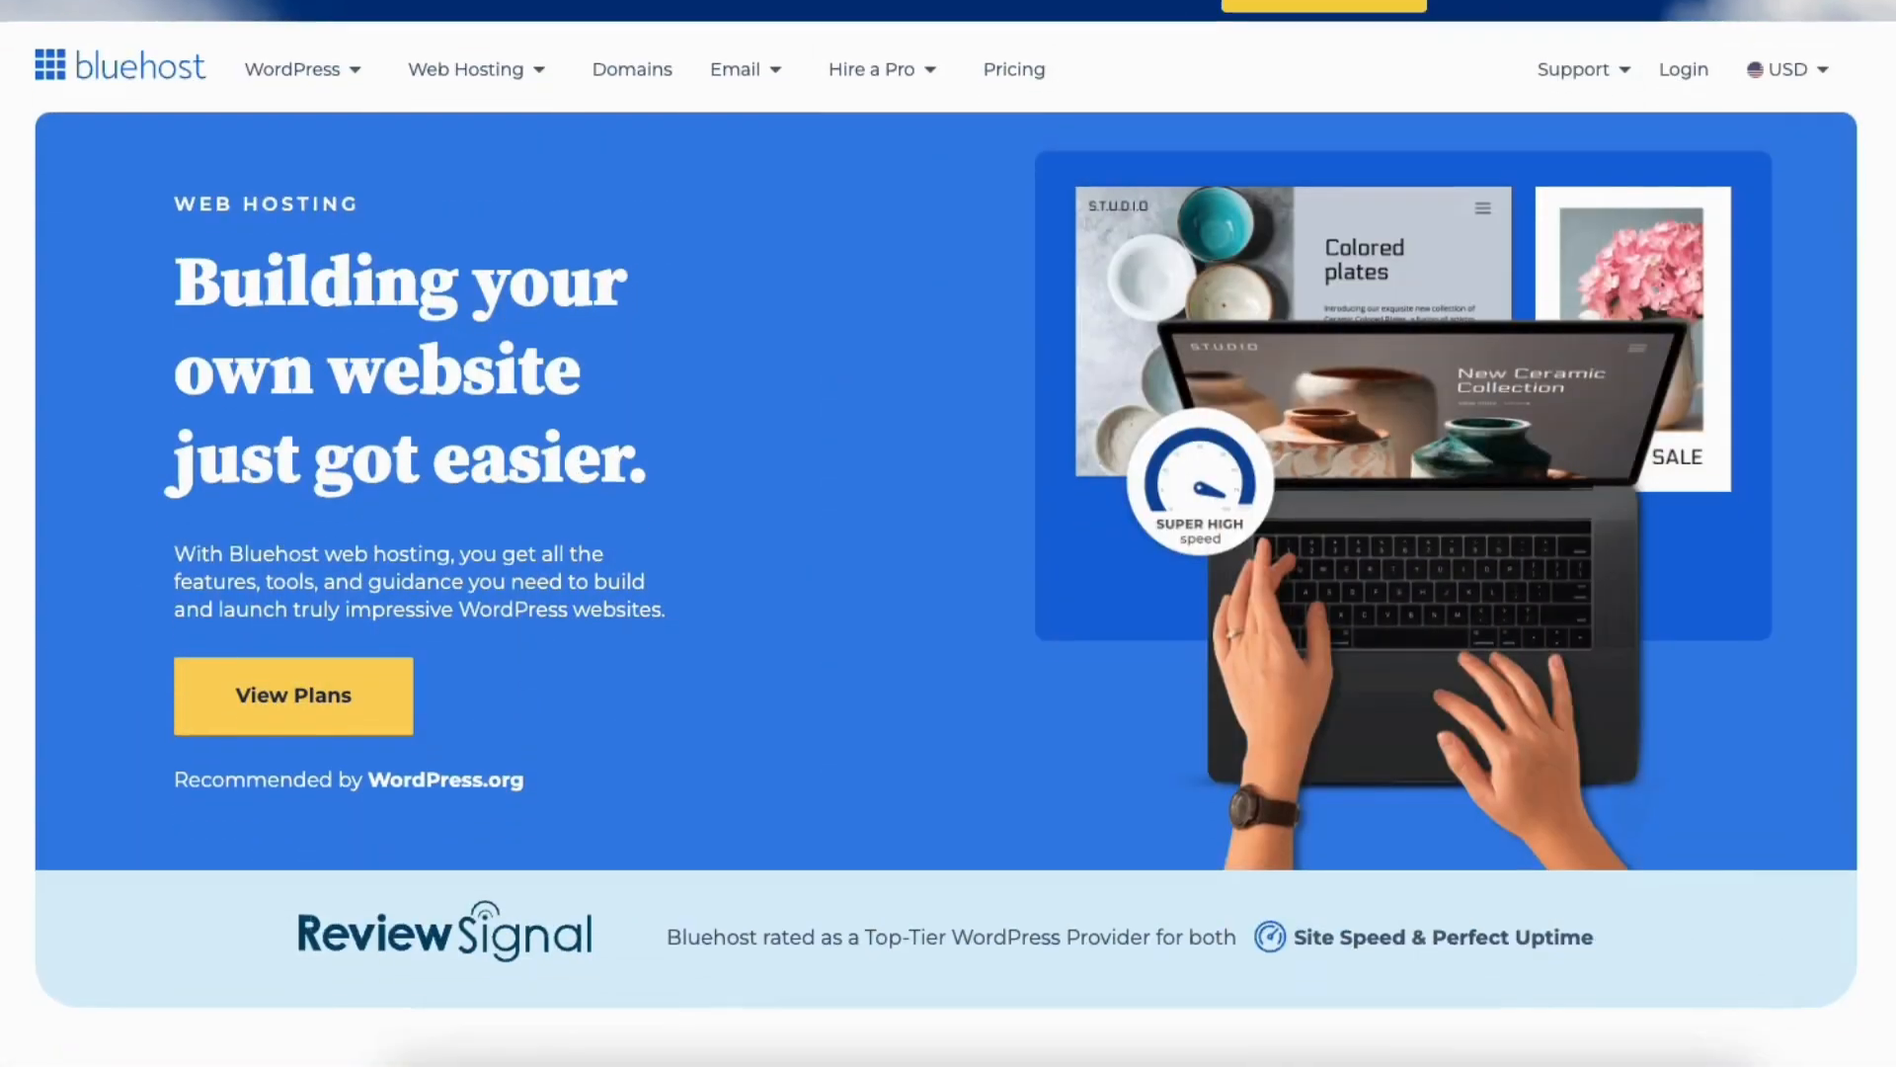
- Look through Bluehost's web hosting page, examining the plans, billing terms and the WordPress features described below them
scroll(948, 533, down, 8)
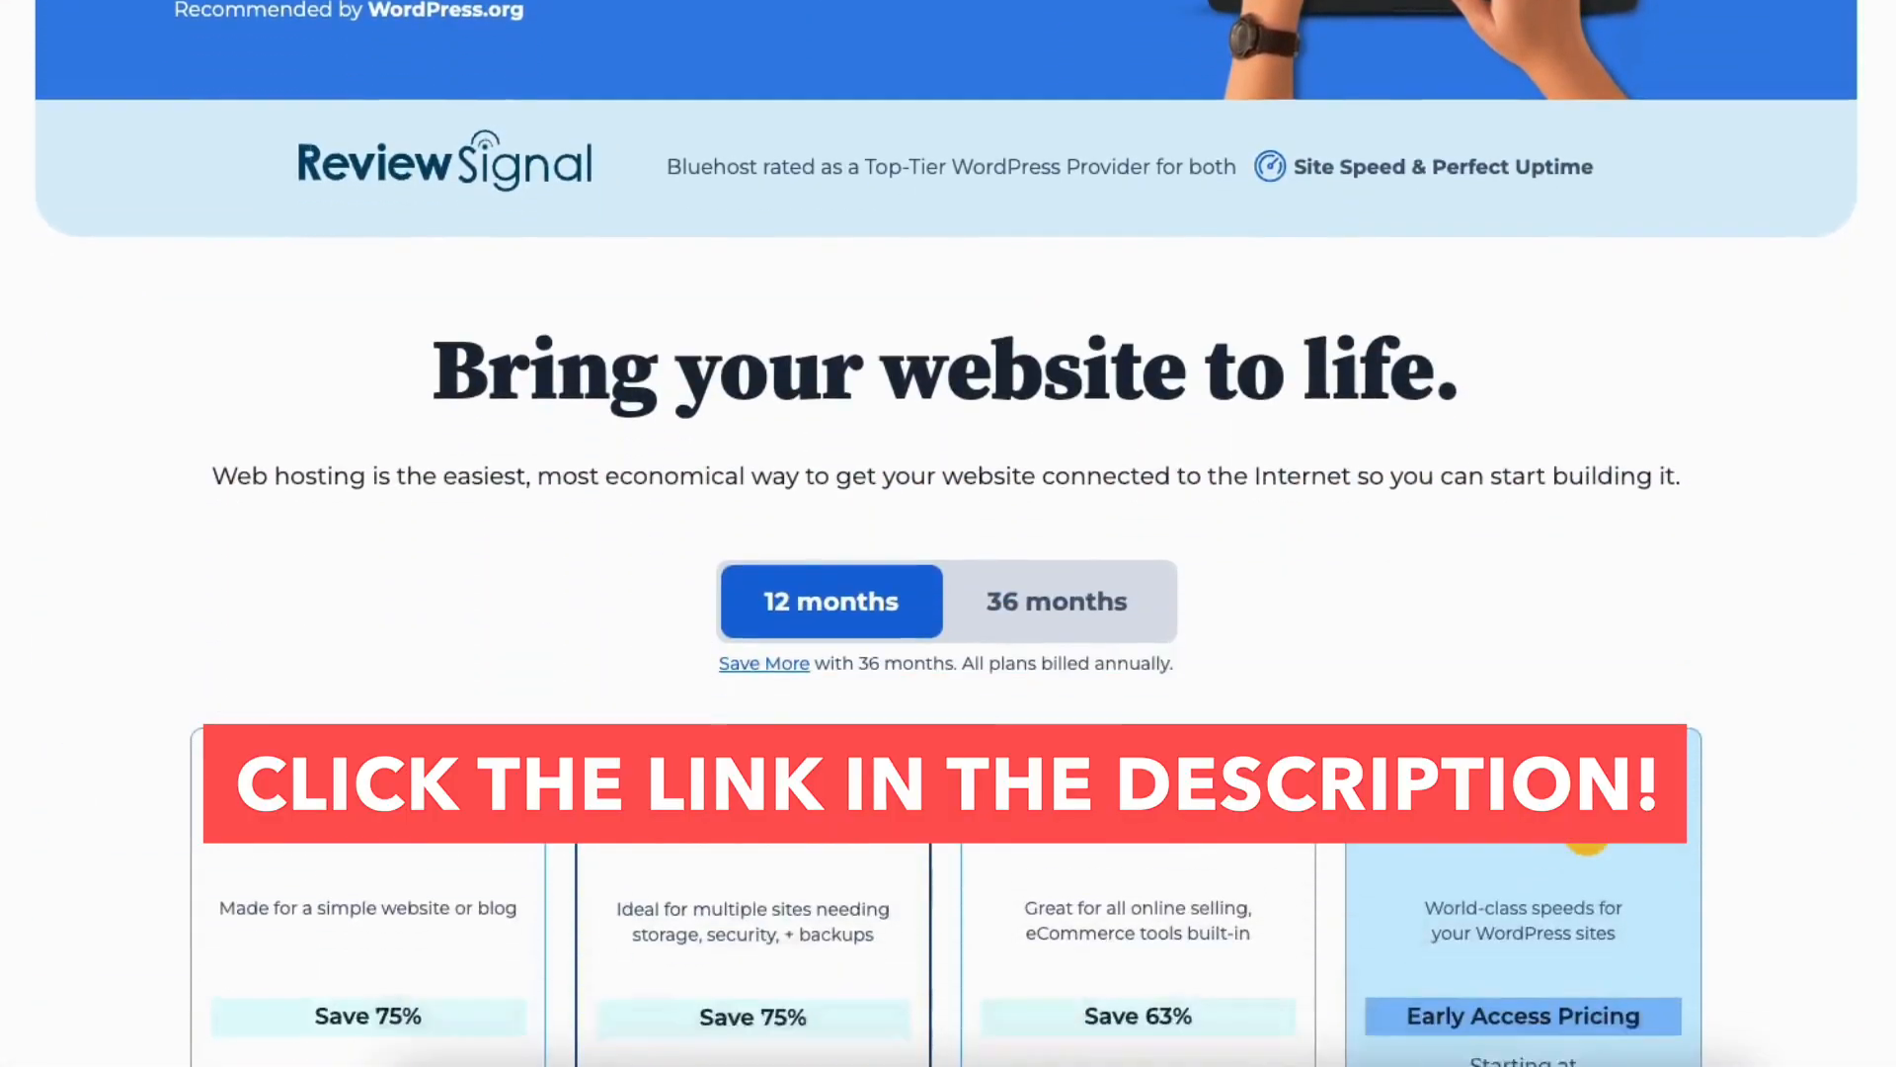
scroll(948, 533, down, 9)
scroll(948, 534, down, 10)
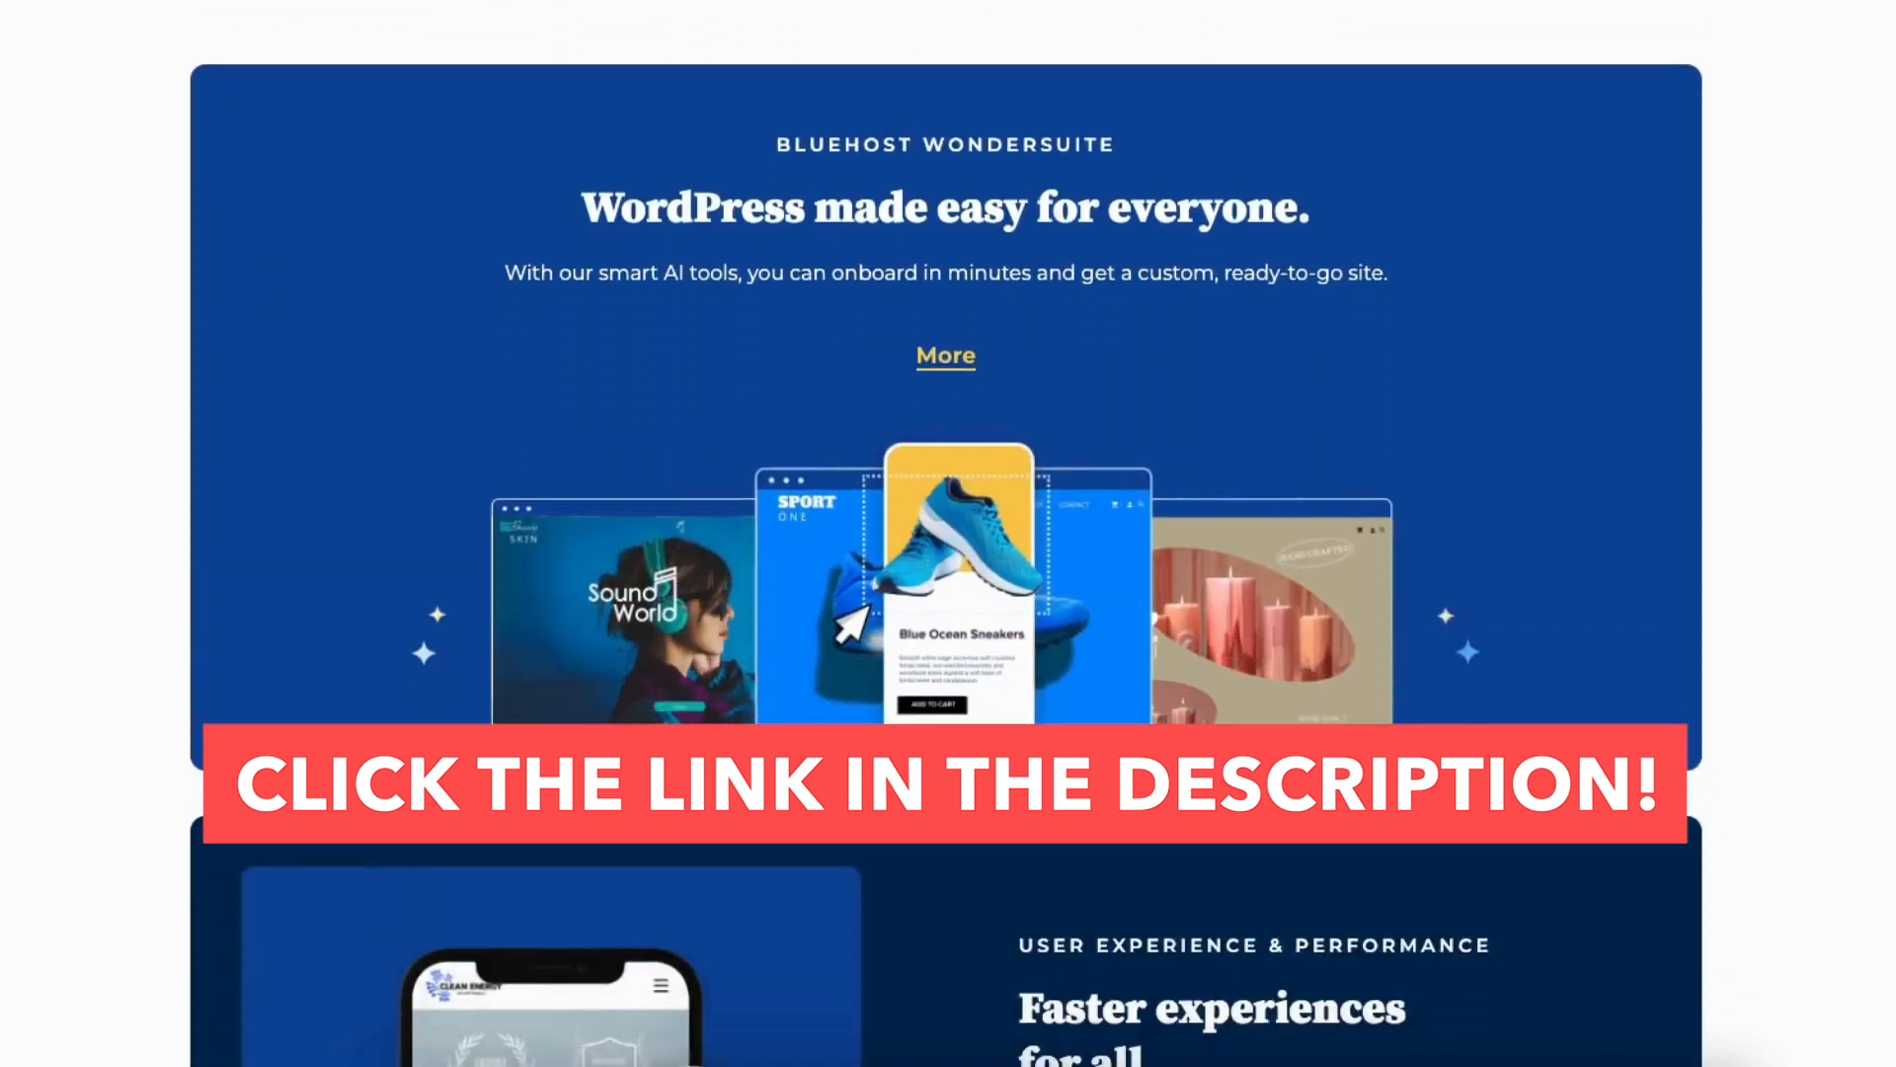
scroll(948, 533, down, 8)
scroll(948, 533, down, 4)
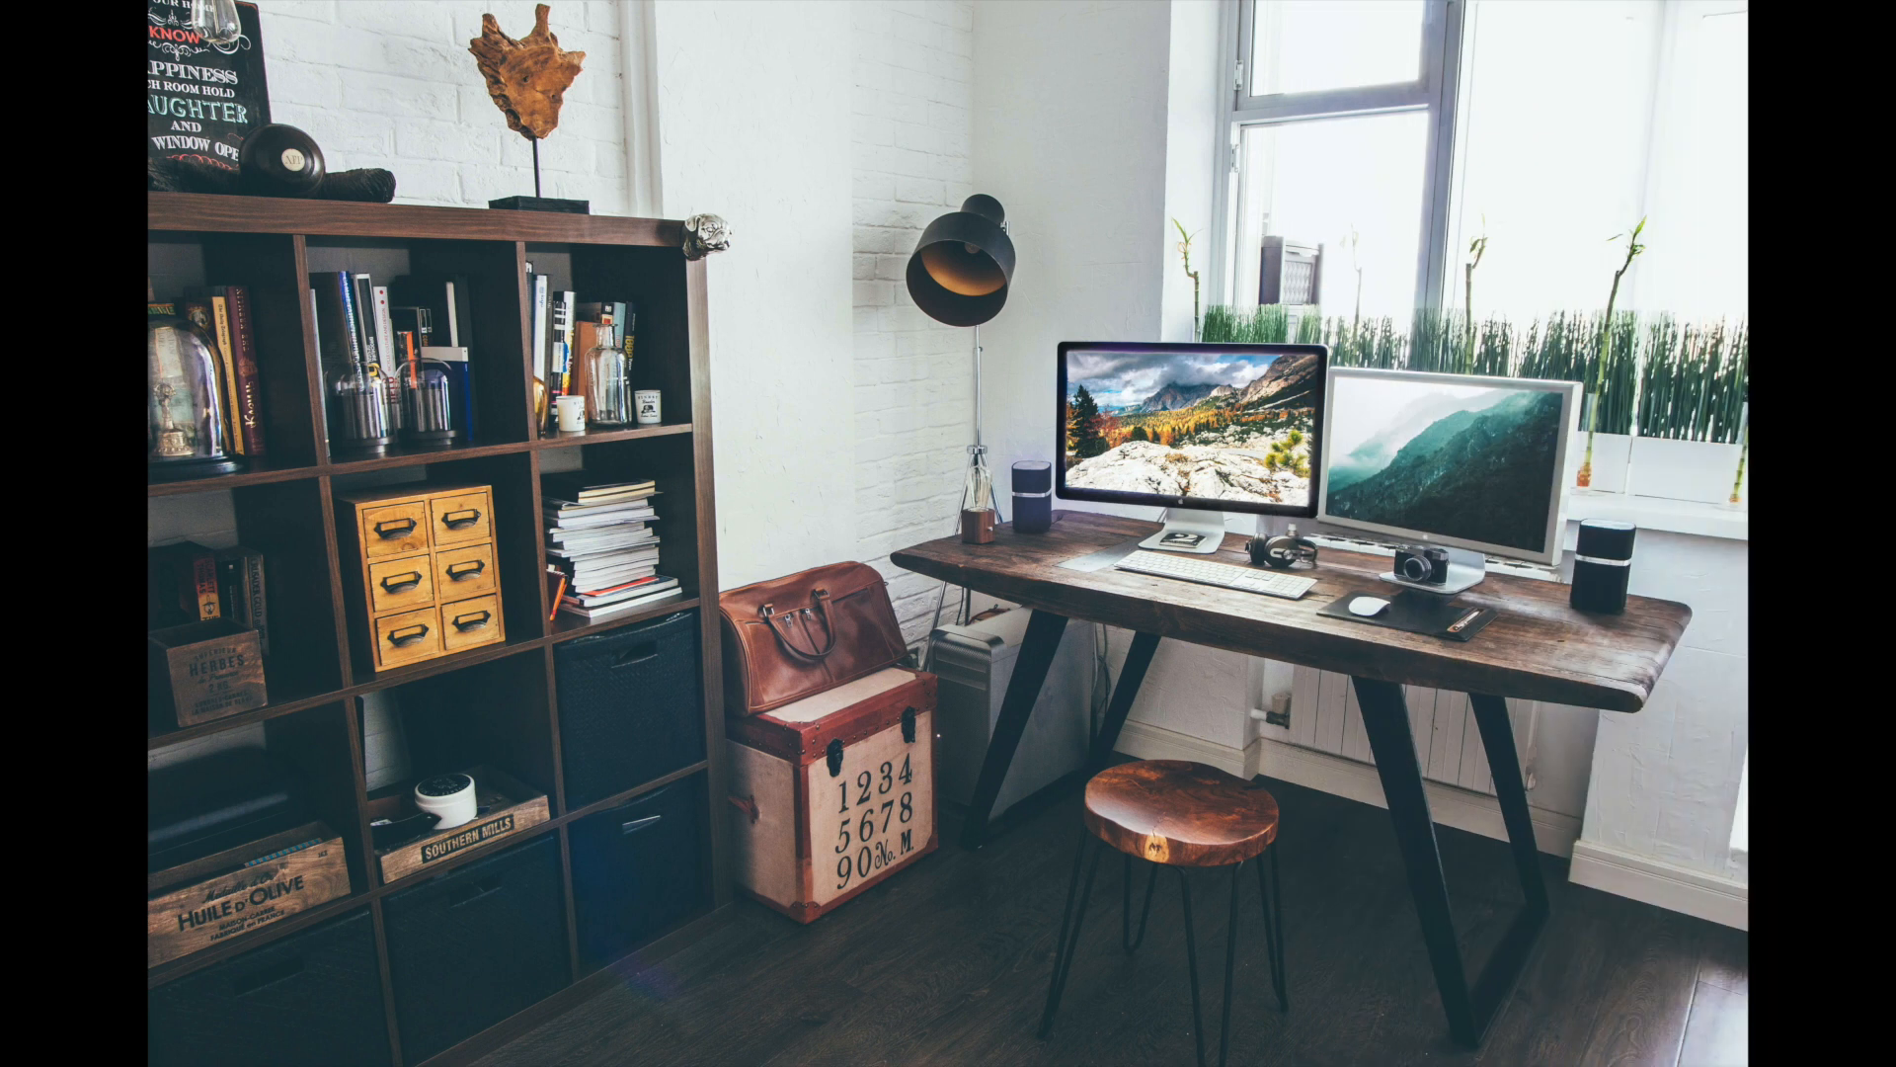